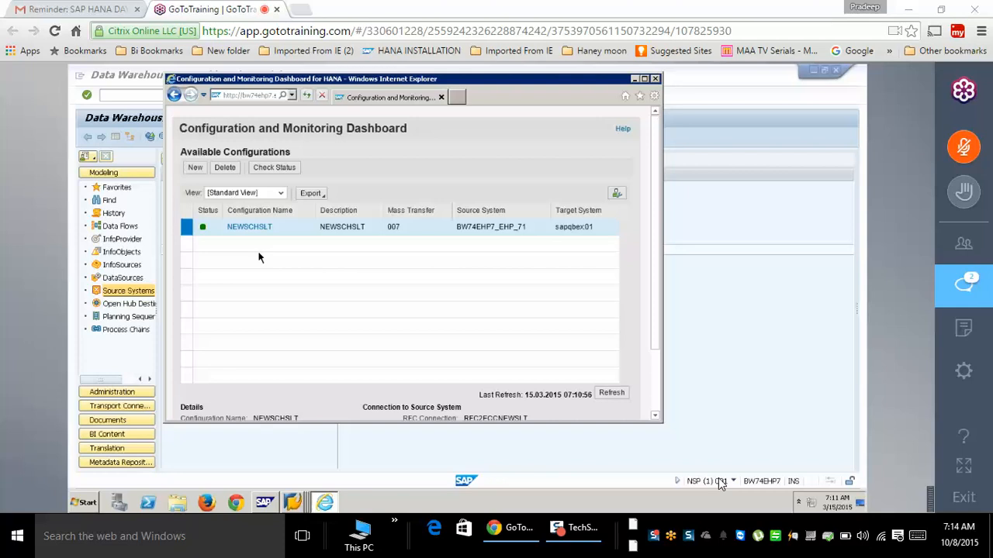
# - Delete the ODP SLT source system, including its InfoSources and DataSources, then switch to SAP Logon
pyautogui.click(432, 448)
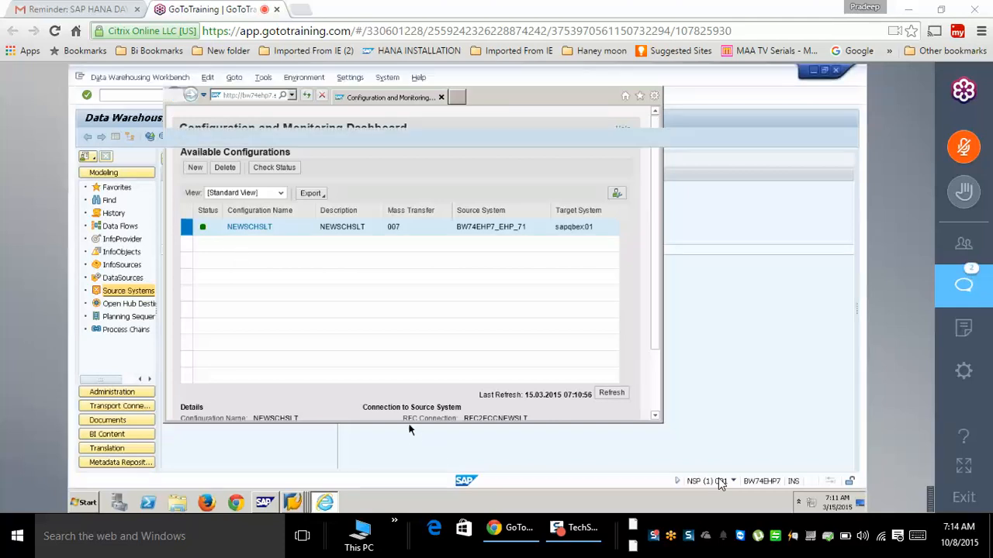
pyautogui.rightClick(212, 252)
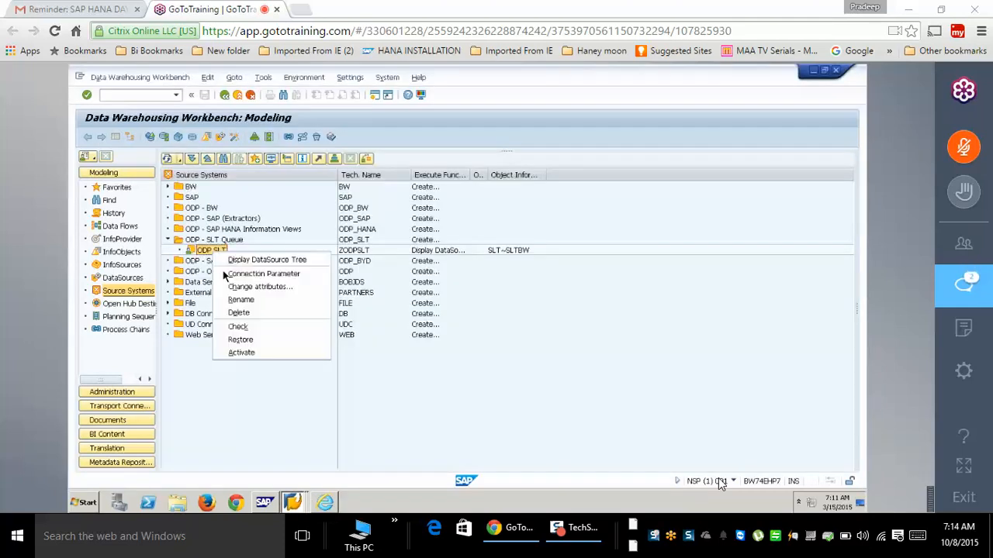
pyautogui.click(248, 314)
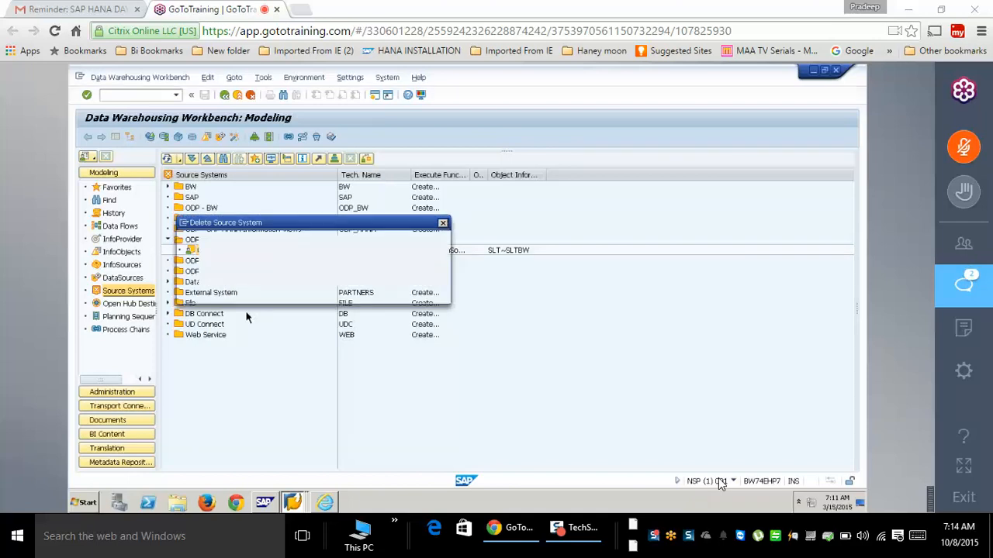
pyautogui.click(252, 294)
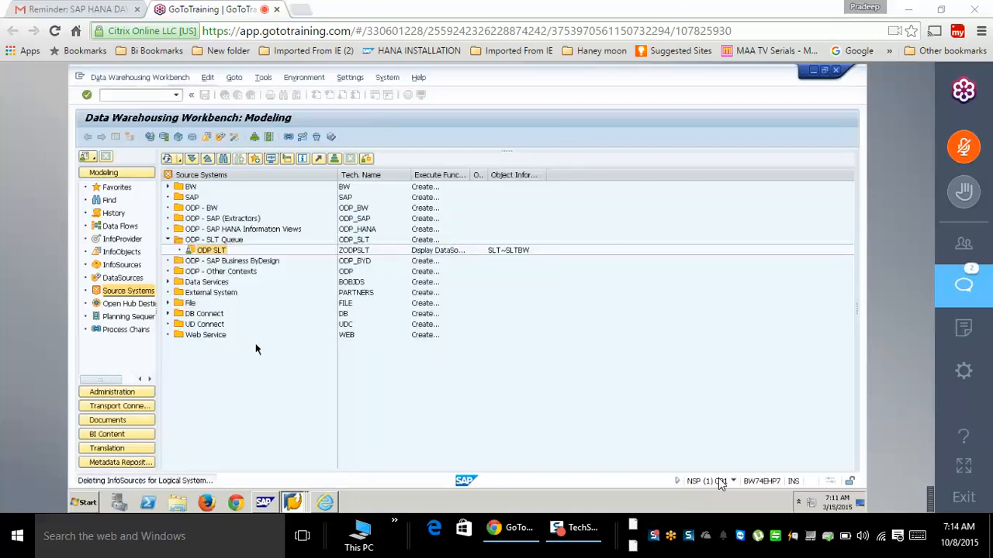
pyautogui.click(238, 294)
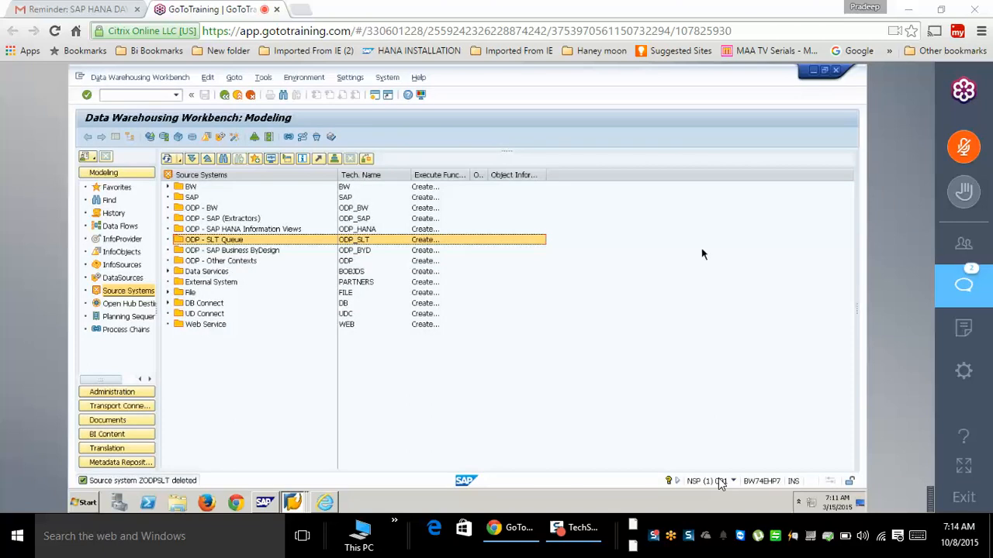
pyautogui.click(233, 229)
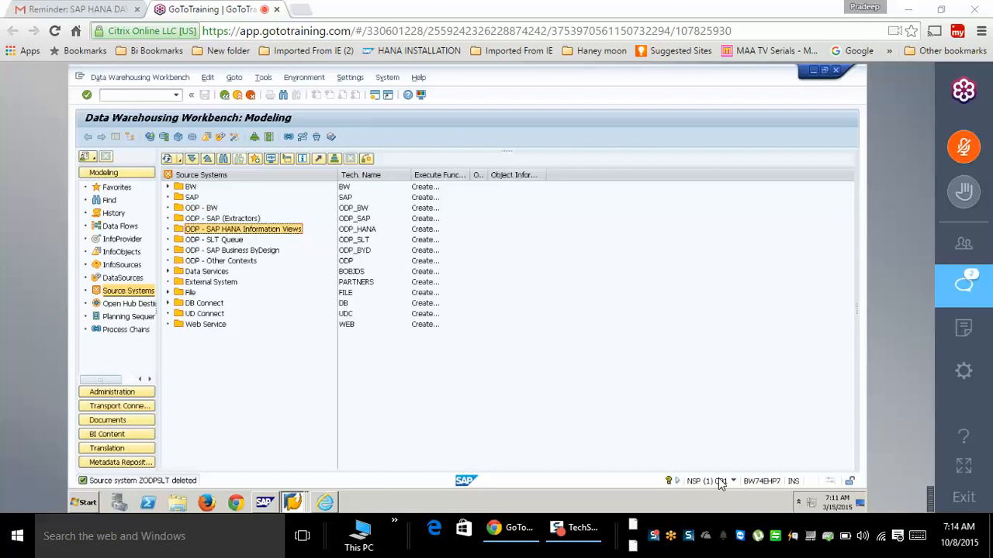
pyautogui.click(293, 503)
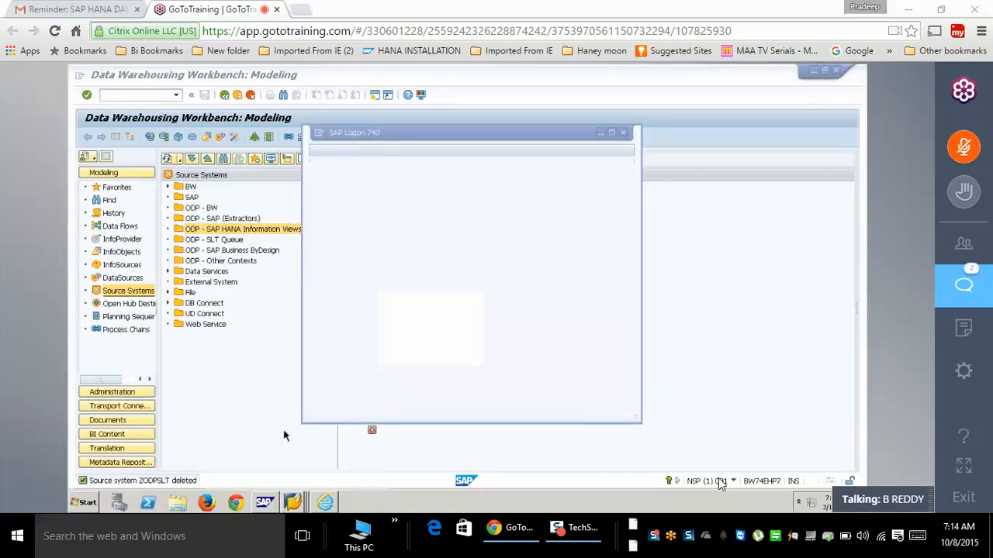
# - Switch from SAP Logon back to the B78 workbench session
pyautogui.click(215, 378)
pyautogui.click(238, 96)
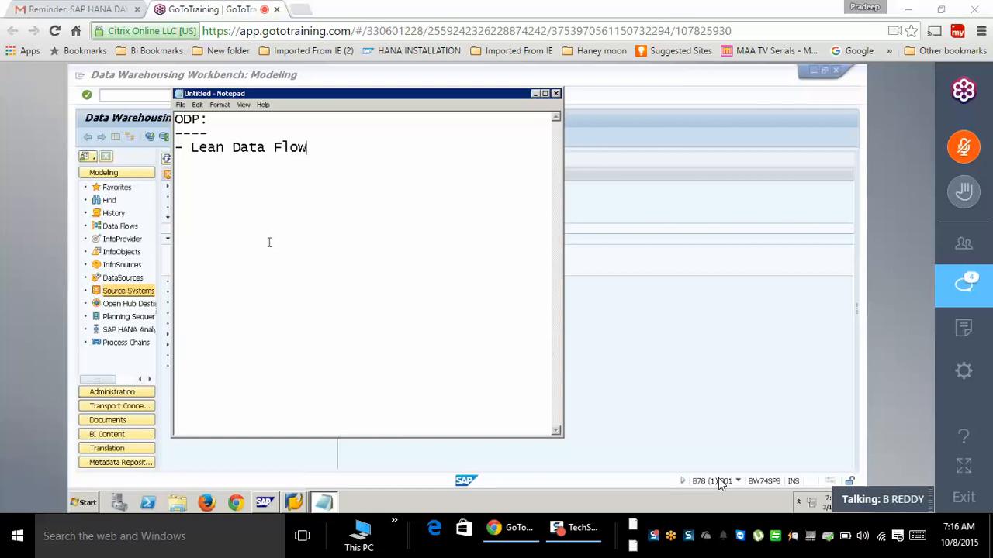
# - Add the bullet '- Multiple Subscribers' on a new line below Lean Data Flow
pyautogui.press('Return')
pyautogui.write('-')
pyautogui.write('Multiple ')
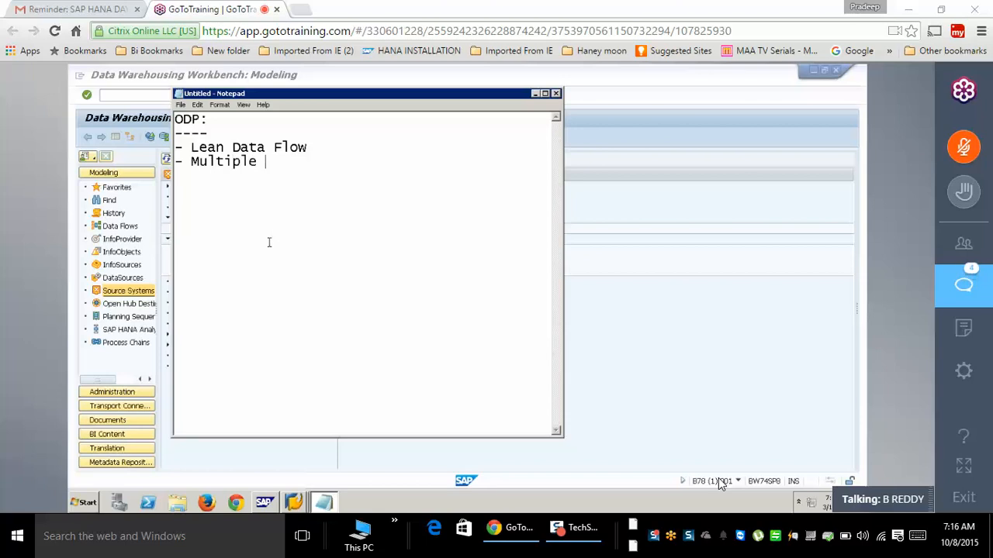
pyautogui.write('Sub')
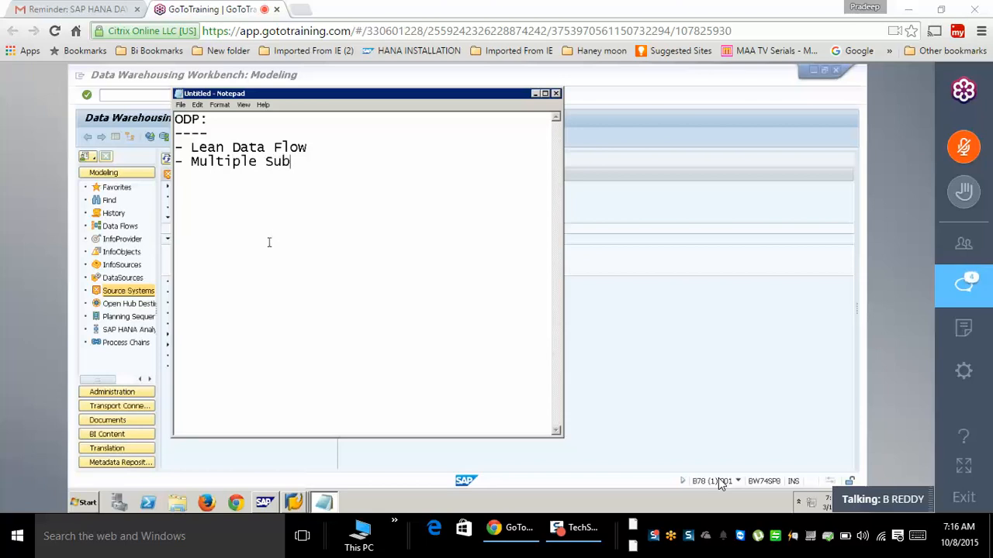
pyautogui.write('scribes')
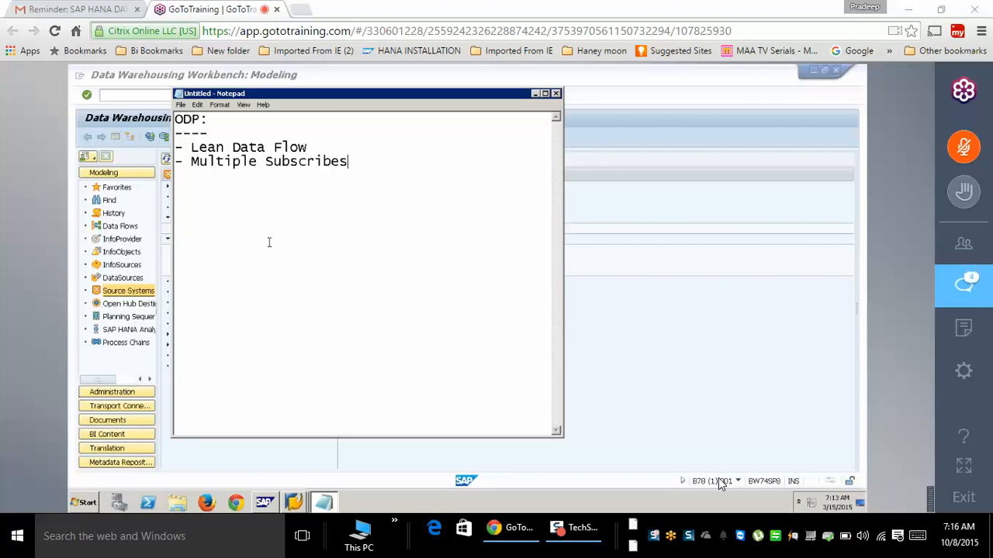
pyautogui.press('BackSpace')
pyautogui.write('rs')
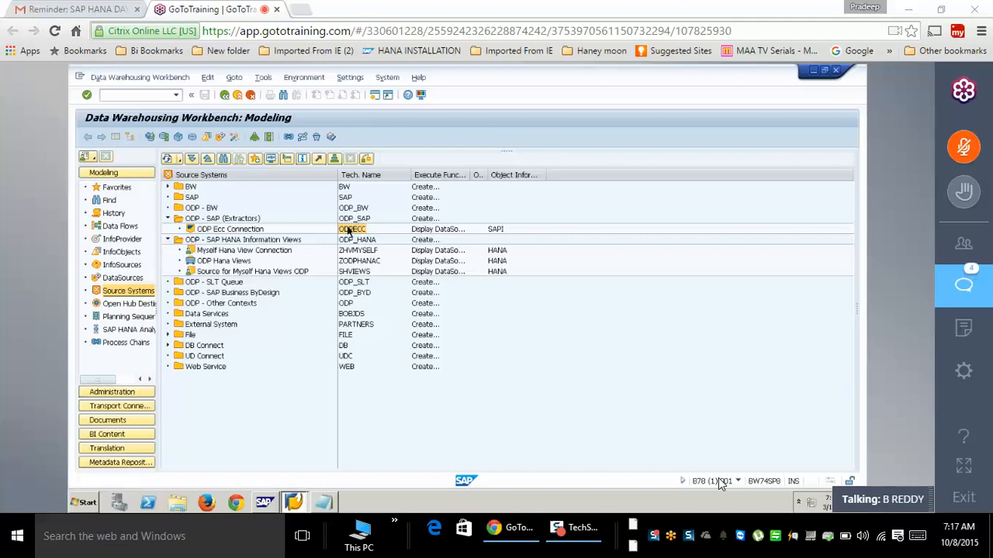
# - Open ODPECC's connection parameters, select target host BW74SP5, then bring SAP Logon 740 forward
pyautogui.rightClick(349, 230)
pyautogui.click(408, 253)
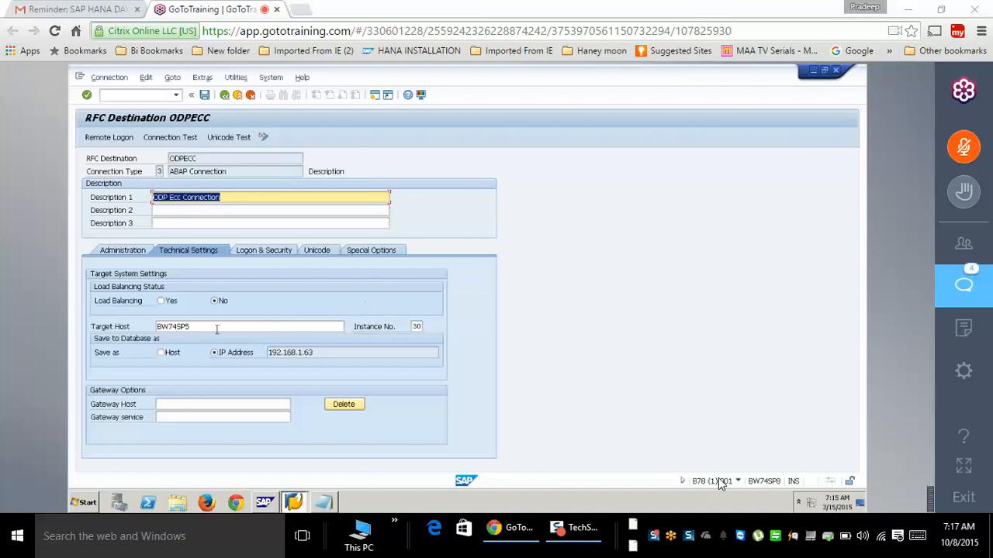
pyautogui.moveTo(216, 329); pyautogui.dragTo(147, 328)
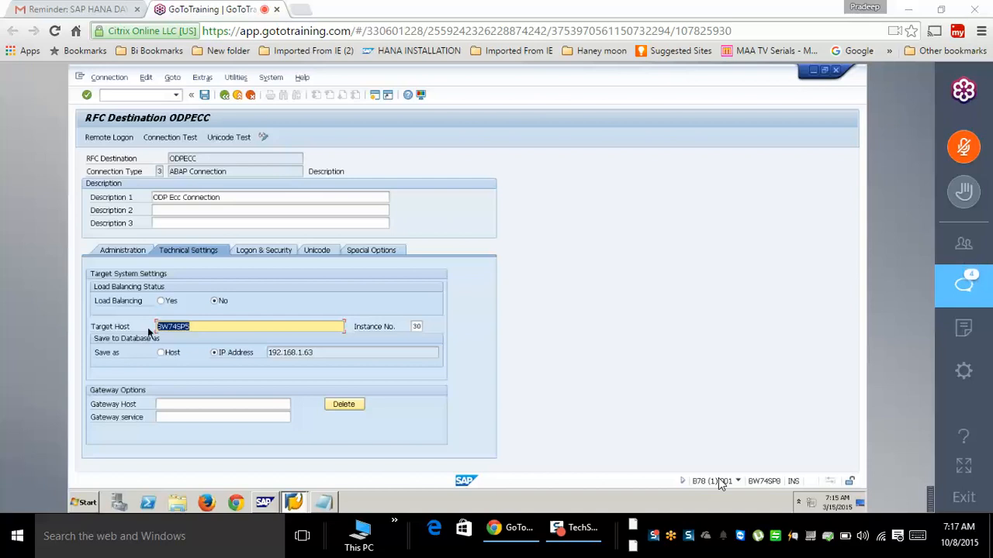
pyautogui.click(296, 505)
pyautogui.click(284, 465)
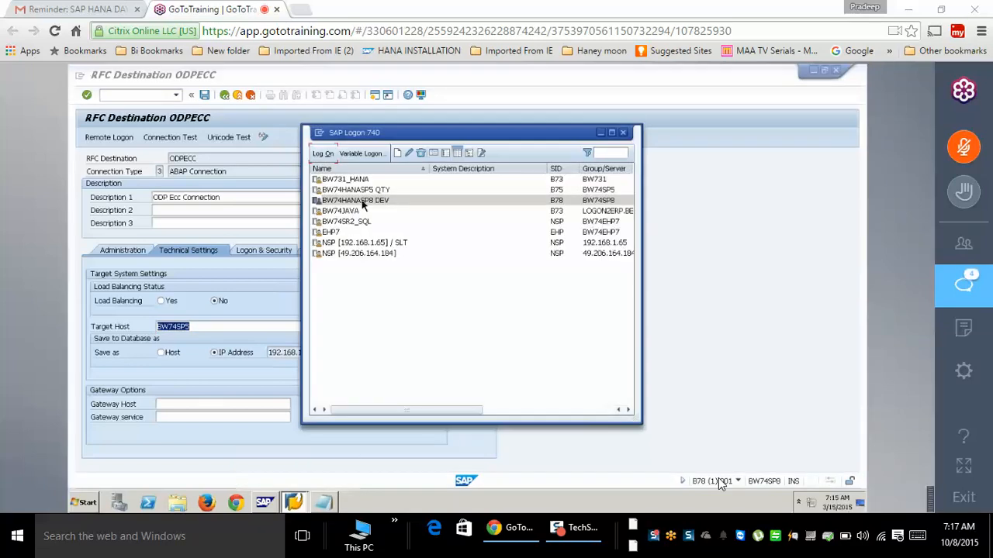
# - Copy application server BW74EHP7 from the EHP7 entry's properties, then leave the destination without saving
pyautogui.click(331, 233)
pyautogui.rightClick(332, 233)
pyautogui.click(363, 297)
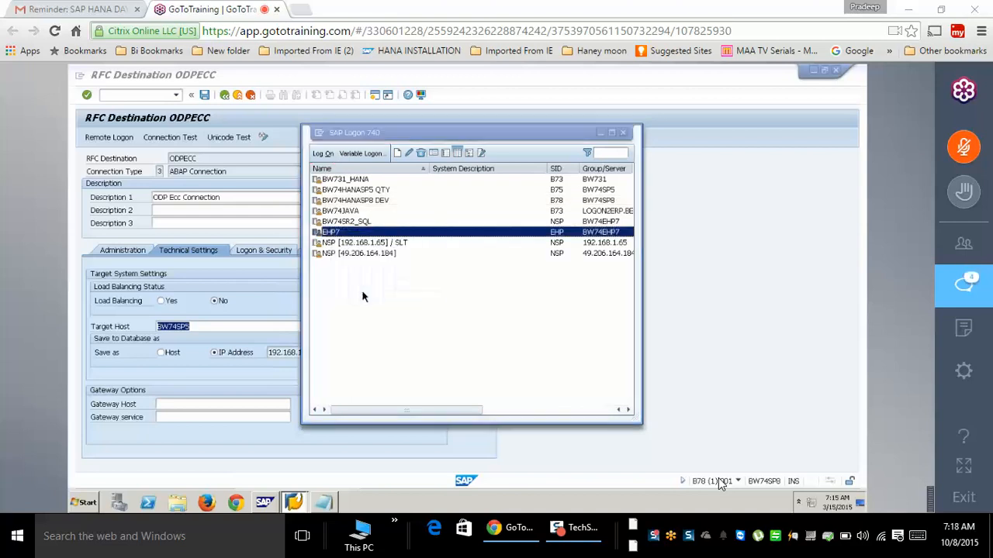
pyautogui.doubleClick(476, 267)
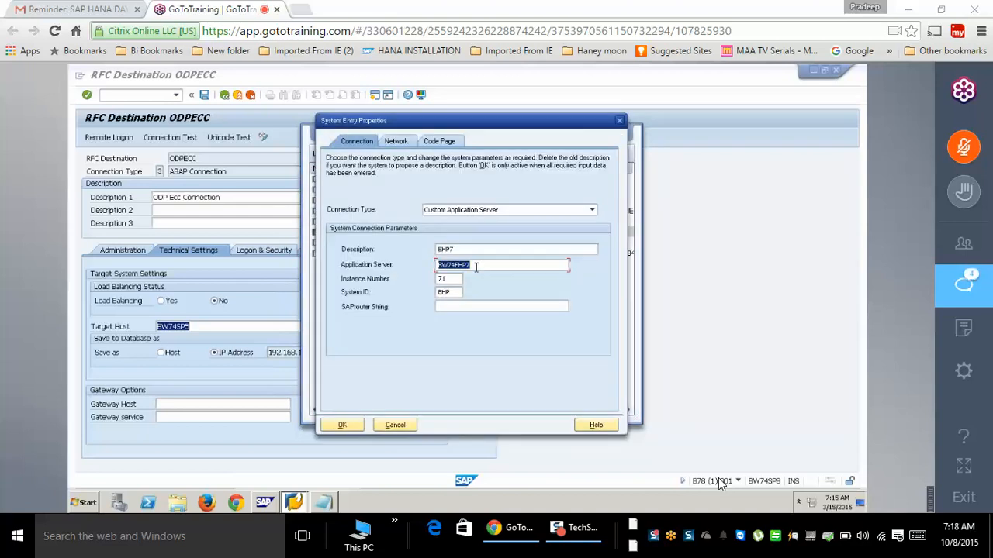
pyautogui.click(201, 330)
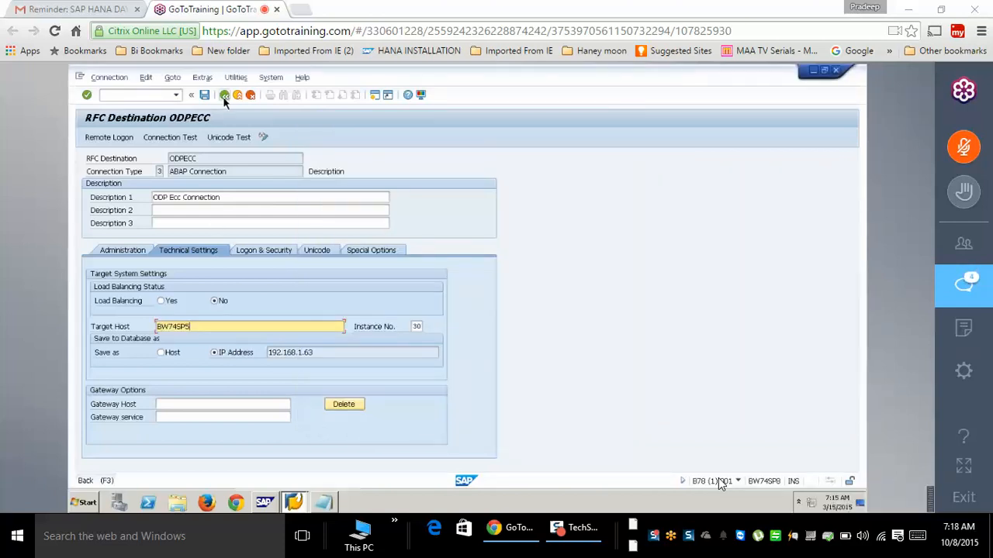
pyautogui.click(224, 96)
pyautogui.click(288, 293)
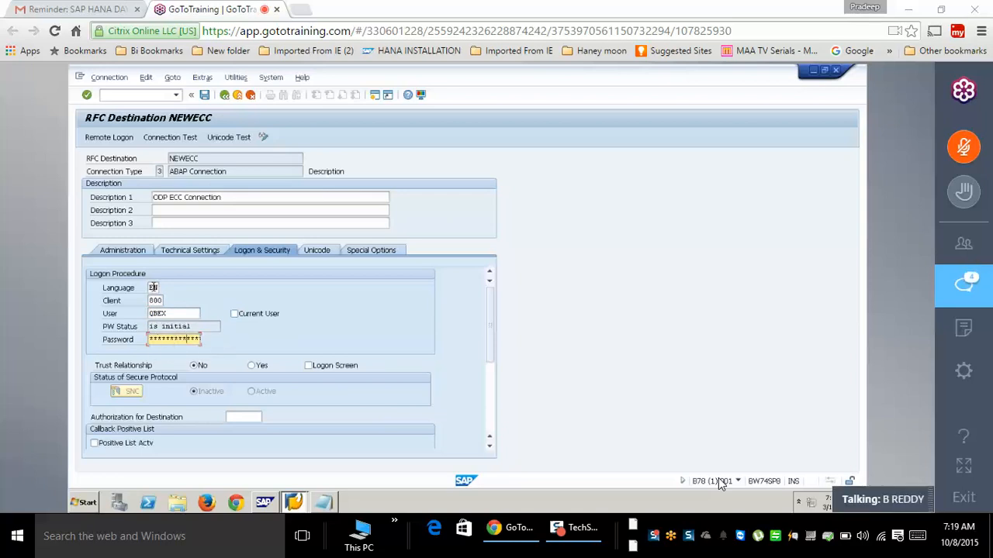
# - Save destination NEWECC and generate the source system with ODP context ODP_SELF instead of SAPI
pyautogui.click(204, 95)
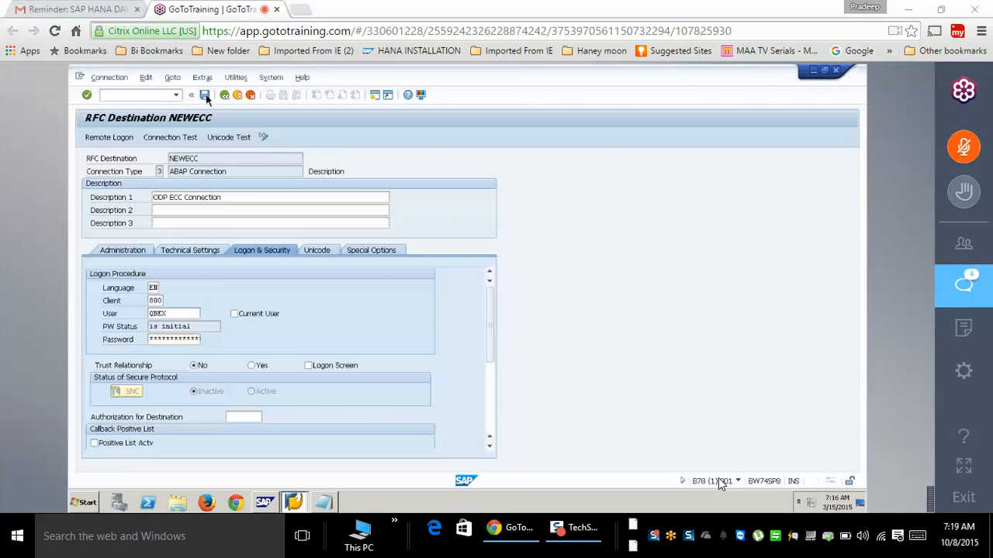
pyautogui.click(225, 95)
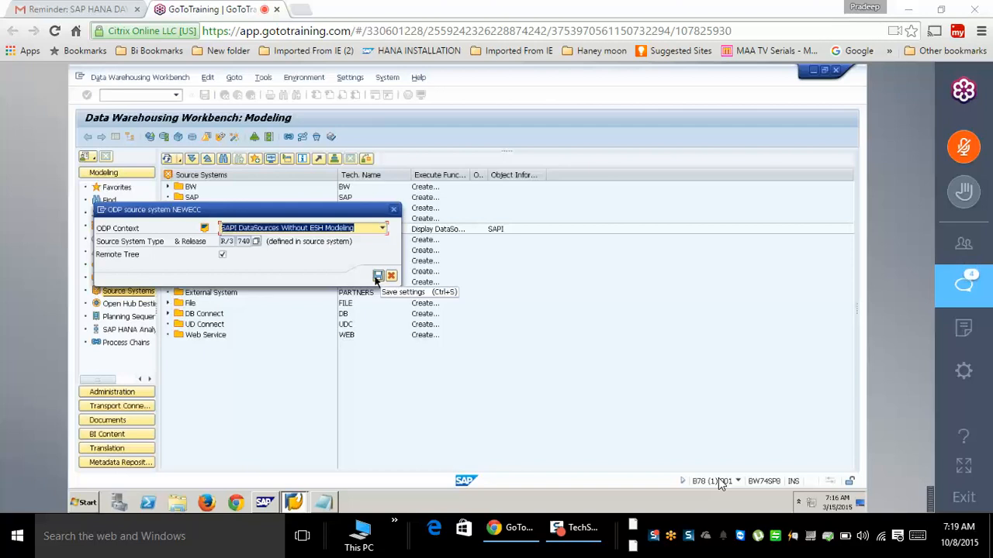
pyautogui.click(383, 229)
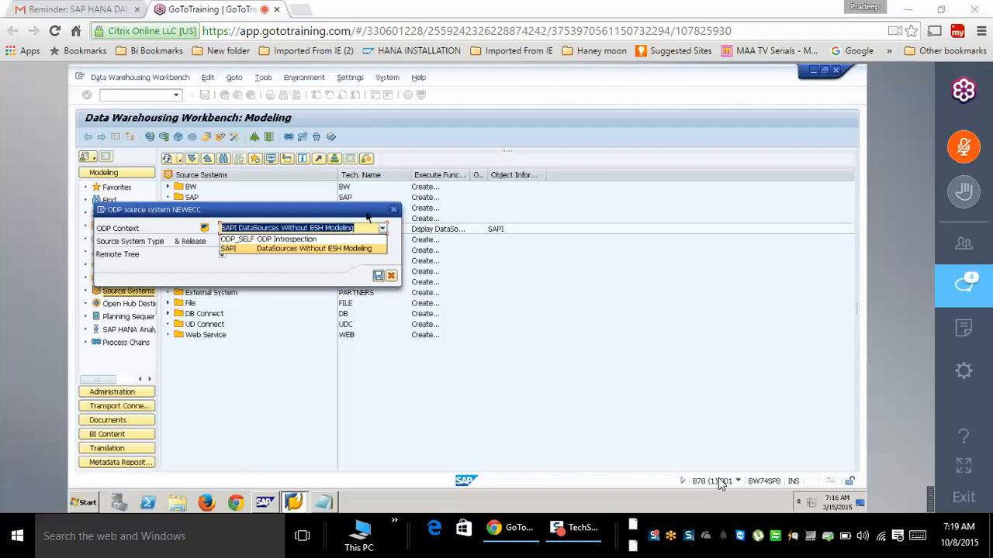
pyautogui.click(370, 248)
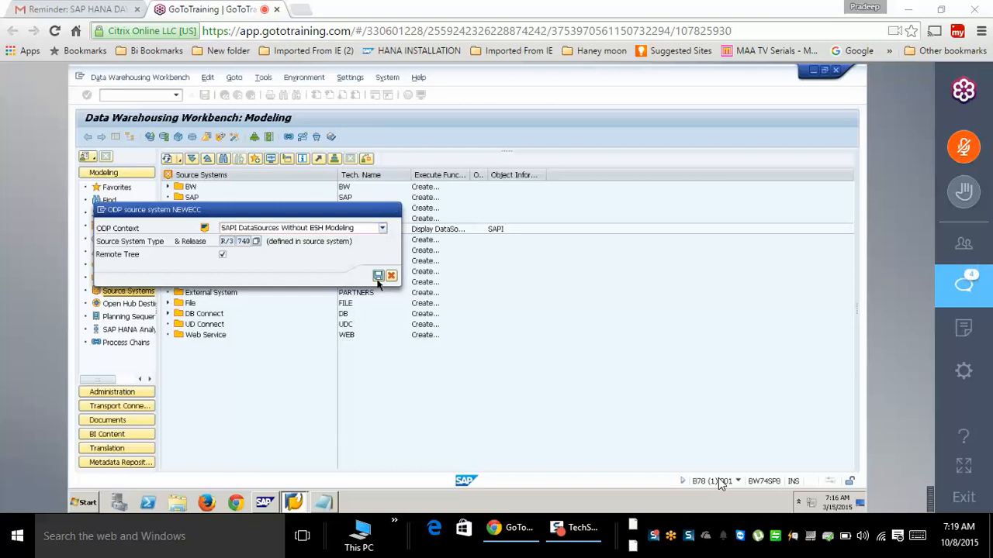
pyautogui.click(379, 277)
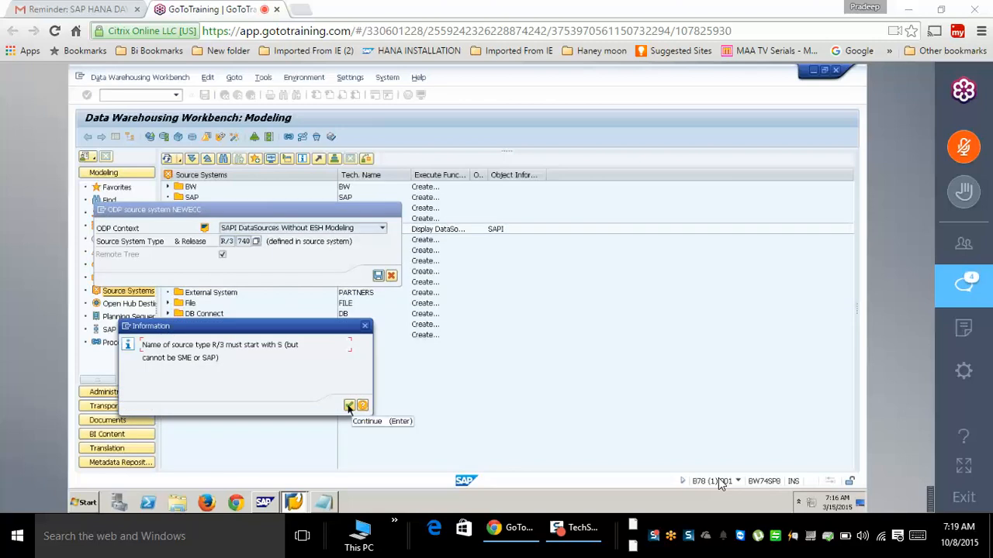
pyautogui.click(349, 407)
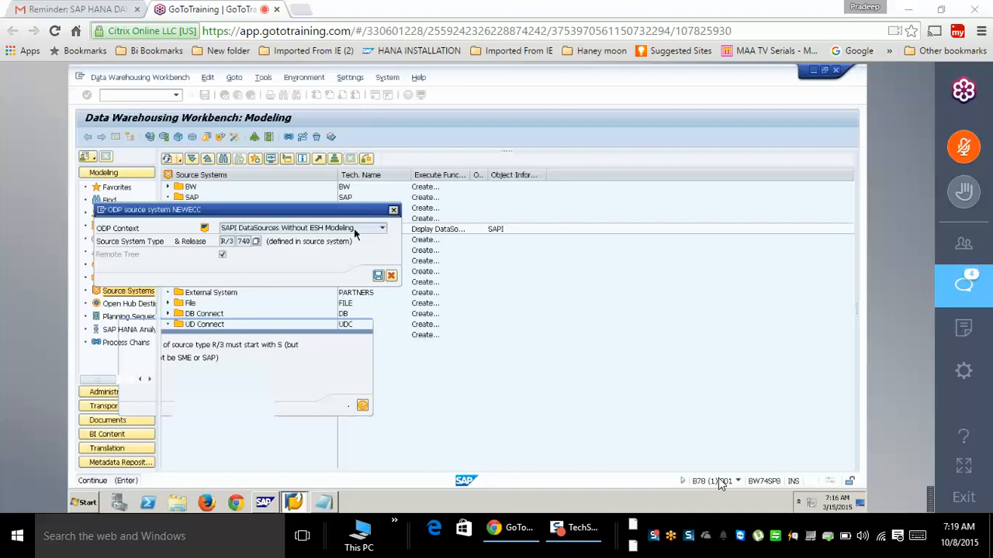
pyautogui.click(314, 228)
pyautogui.click(310, 240)
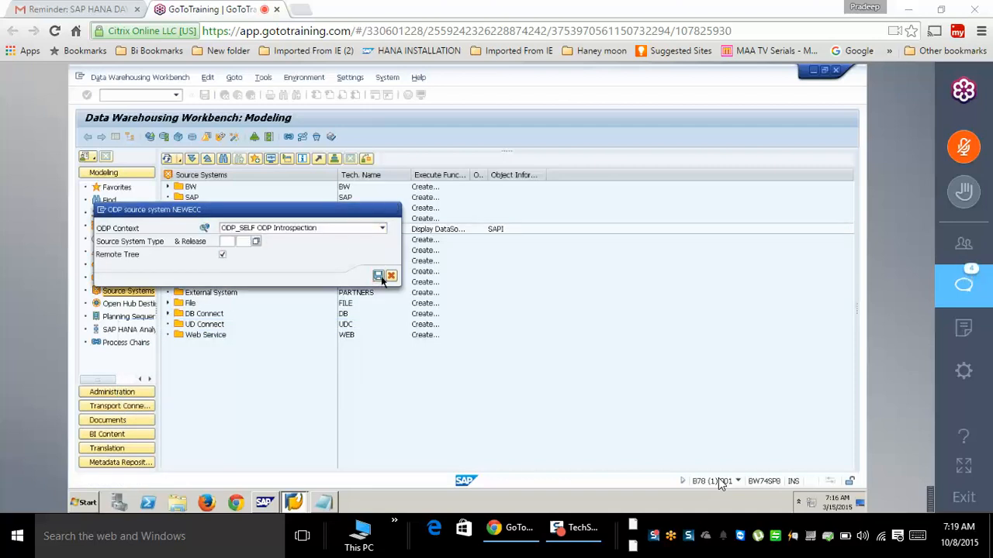
pyautogui.click(379, 277)
pyautogui.click(229, 304)
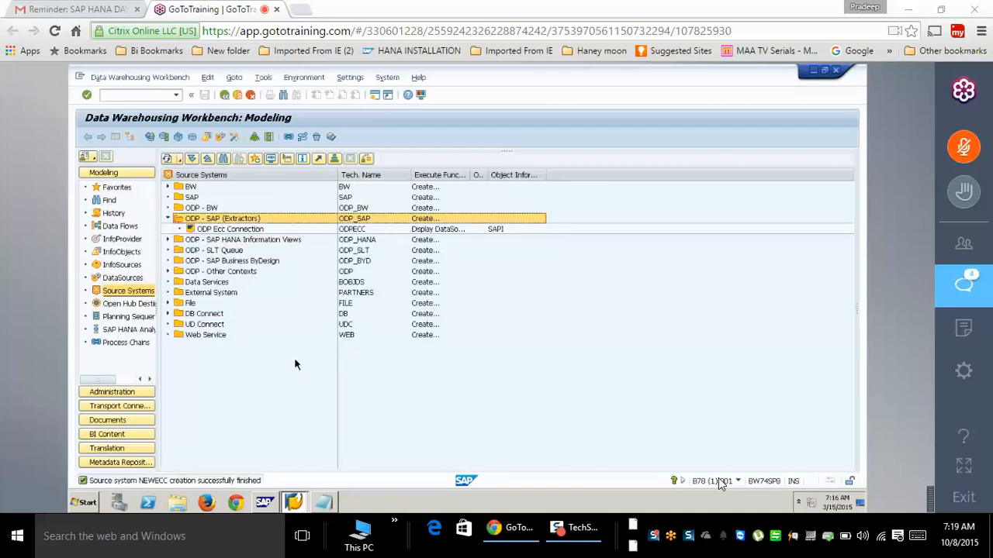
# - Reload the workbench with /nrsa1 and expand the ODP - SAP (Extractors) folder
pyautogui.click(141, 95)
pyautogui.write('/nrsa')
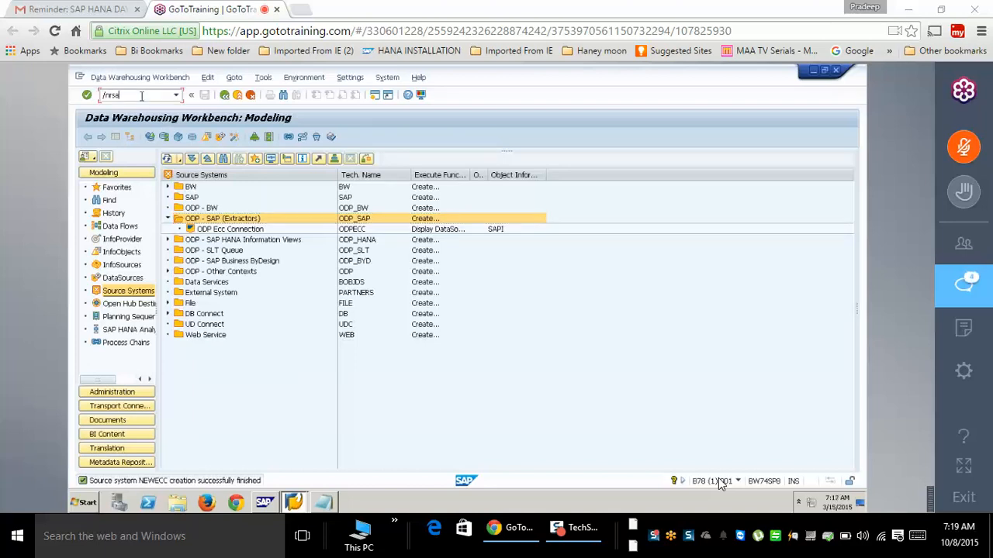
pyautogui.write('1')
pyautogui.press('Return')
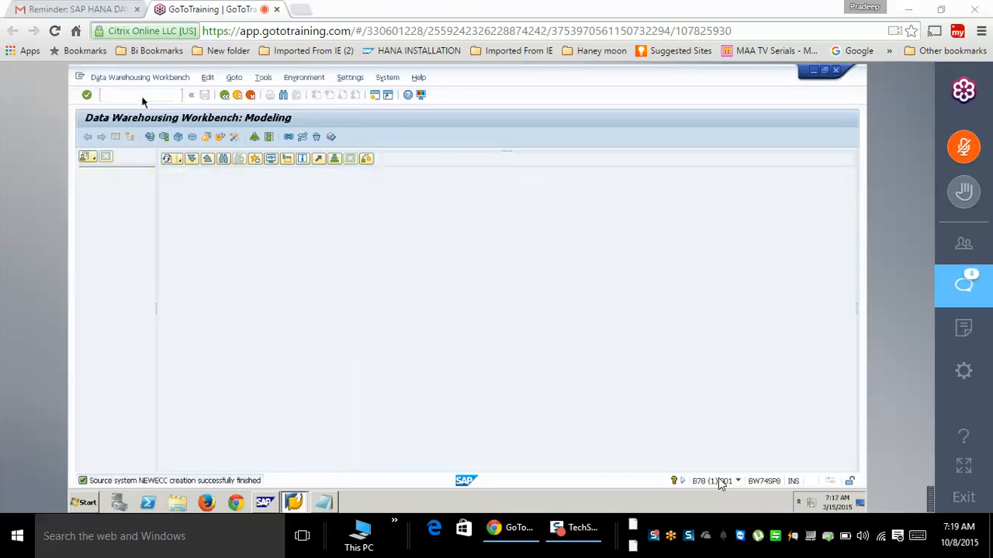
pyautogui.click(167, 219)
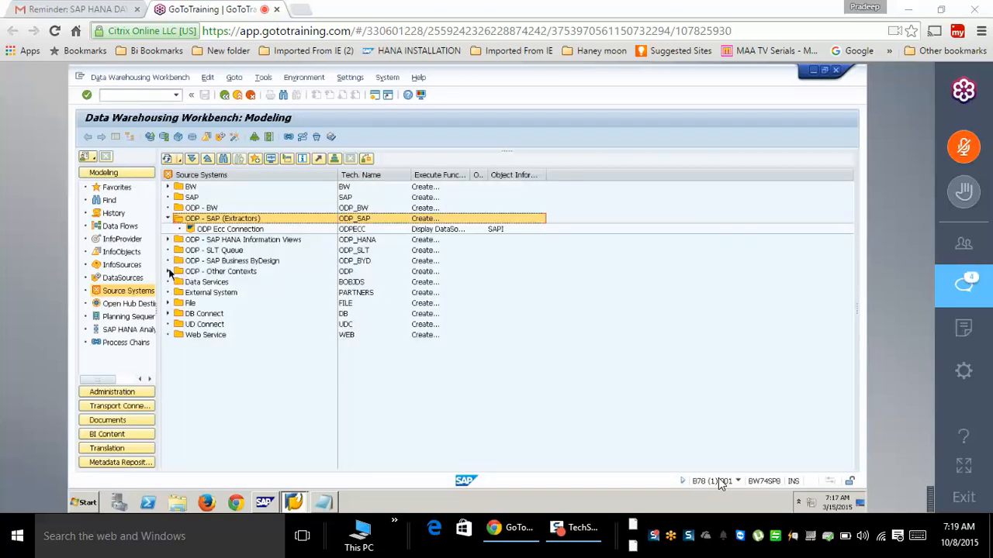
# - Open NEWECC's attributes under ODP - Other Contexts, then cancel and discard changes
pyautogui.click(168, 271)
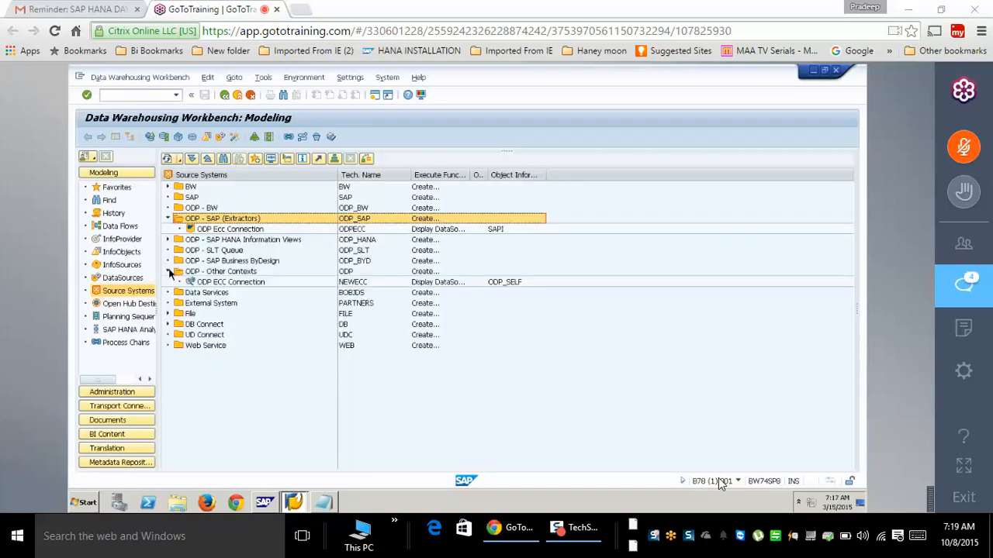
pyautogui.click(247, 284)
pyautogui.rightClick(248, 285)
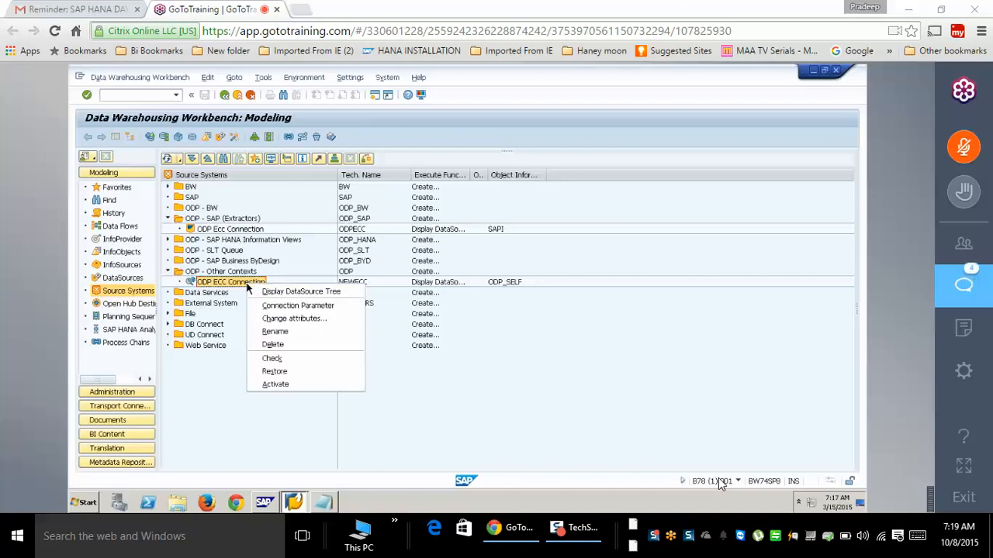
pyautogui.click(296, 321)
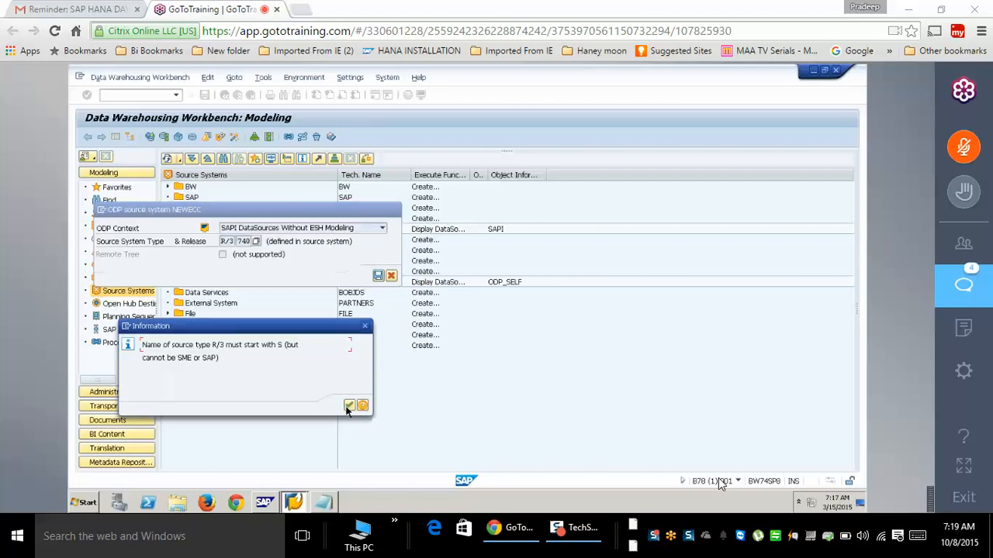
pyautogui.click(347, 408)
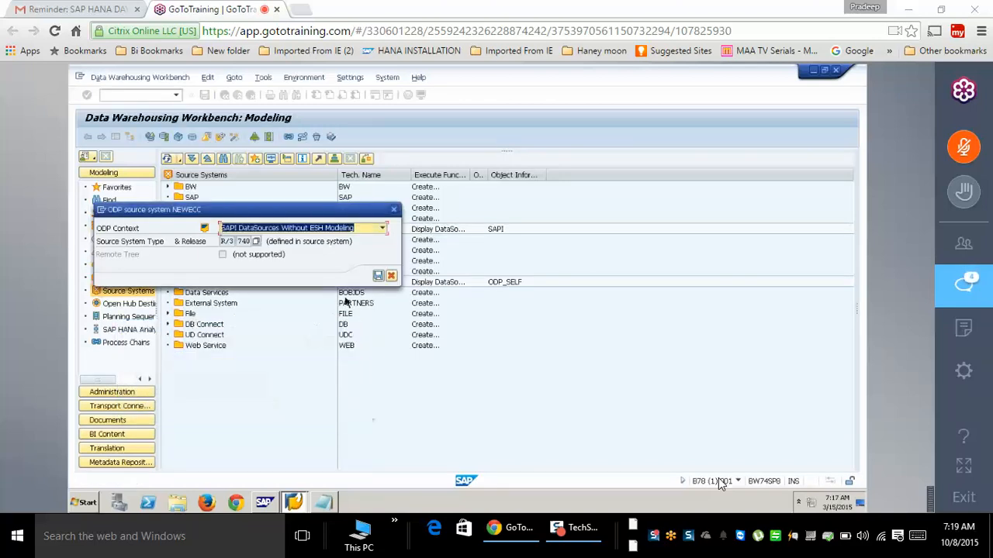
pyautogui.click(378, 277)
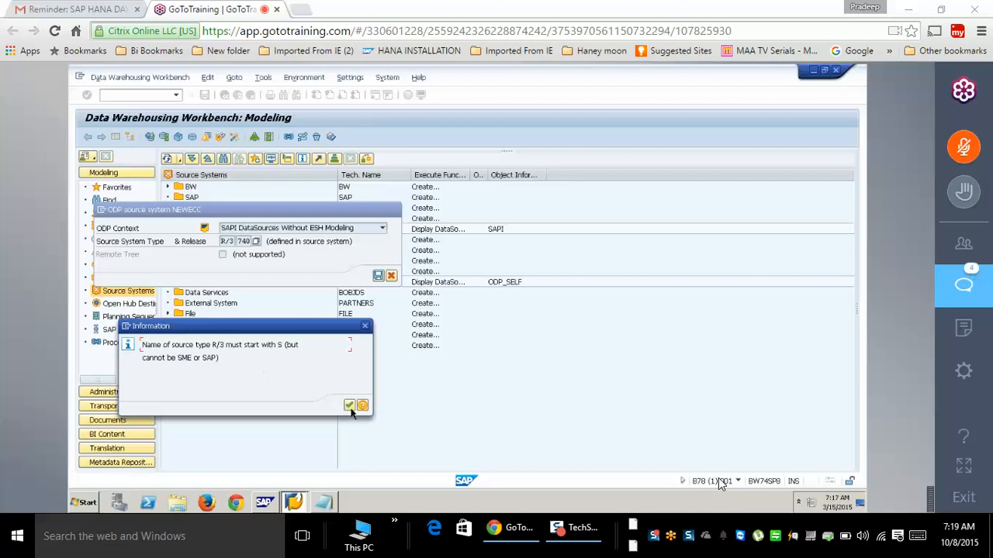
pyautogui.click(350, 406)
pyautogui.click(391, 276)
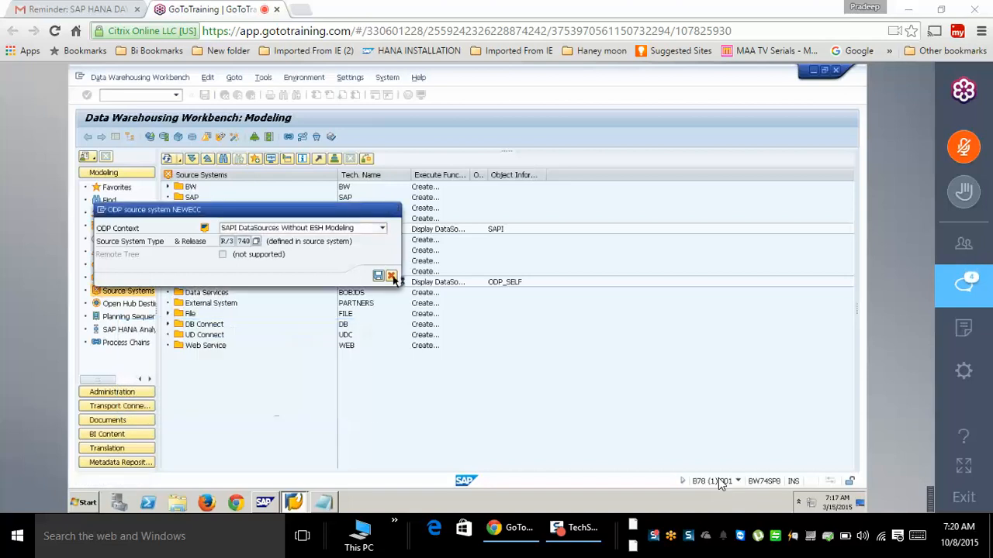
pyautogui.click(293, 294)
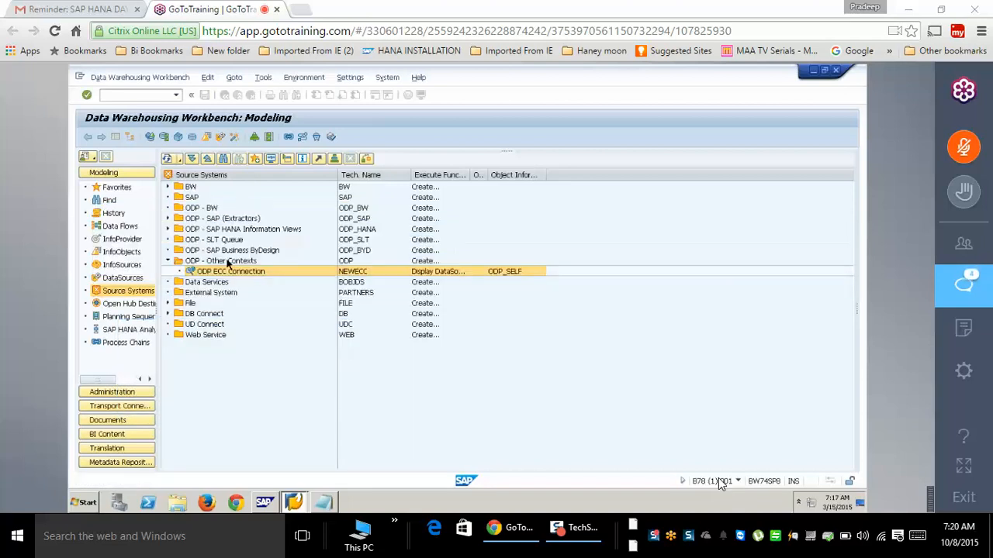
# - Open the connection parameters of ODP Ecc Connection under ODP - SAP (Extractors)
pyautogui.click(168, 219)
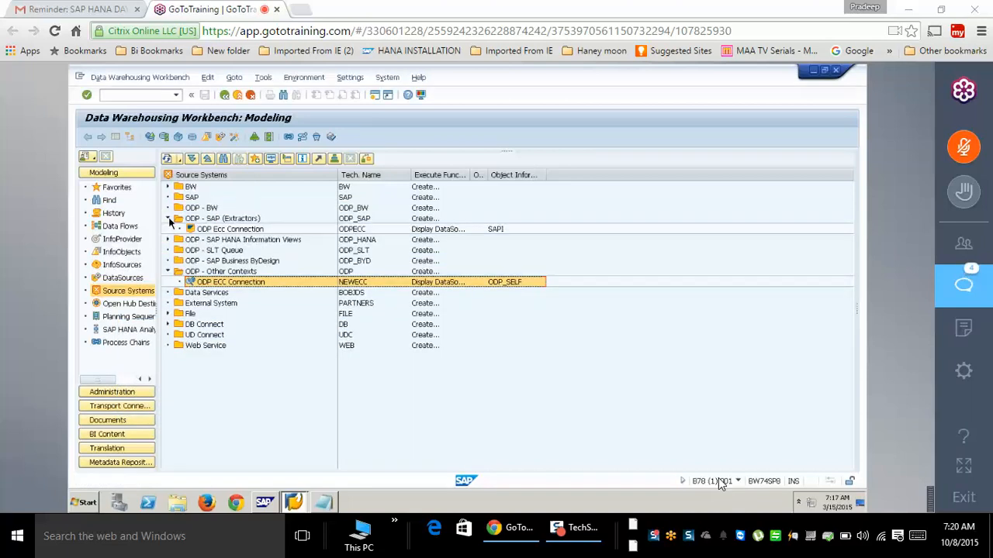
pyautogui.rightClick(246, 231)
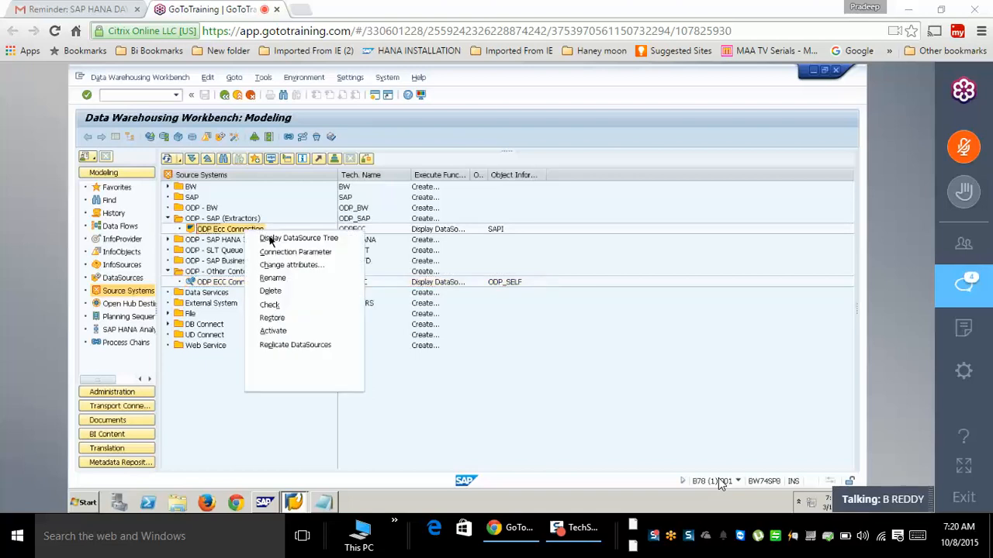
pyautogui.click(303, 254)
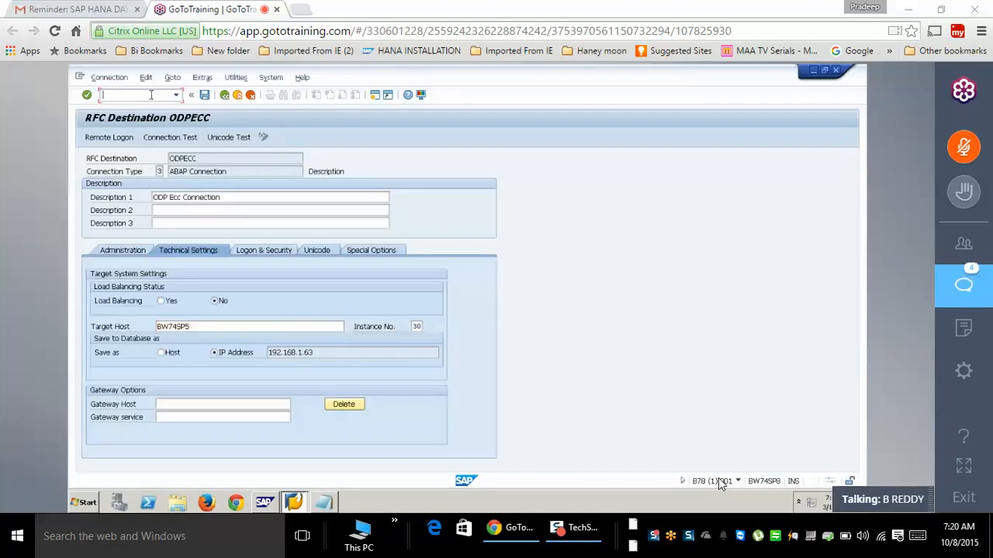
# - End all sessions on the BW system with /nex
pyautogui.write('/nex')
pyautogui.press('Return')
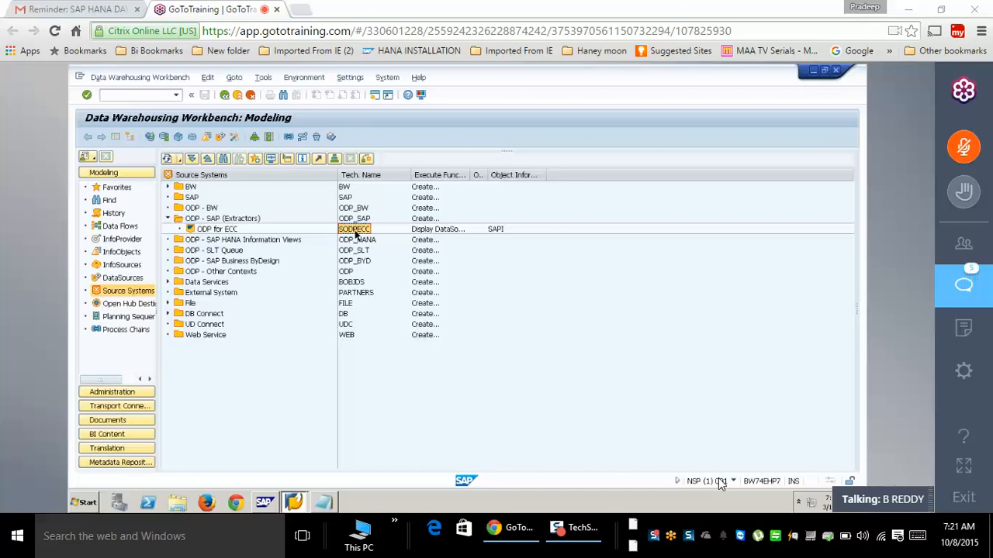
# - Log on to the EHP7 system from SAP Logon with the user name and password
pyautogui.click(292, 508)
pyautogui.click(288, 462)
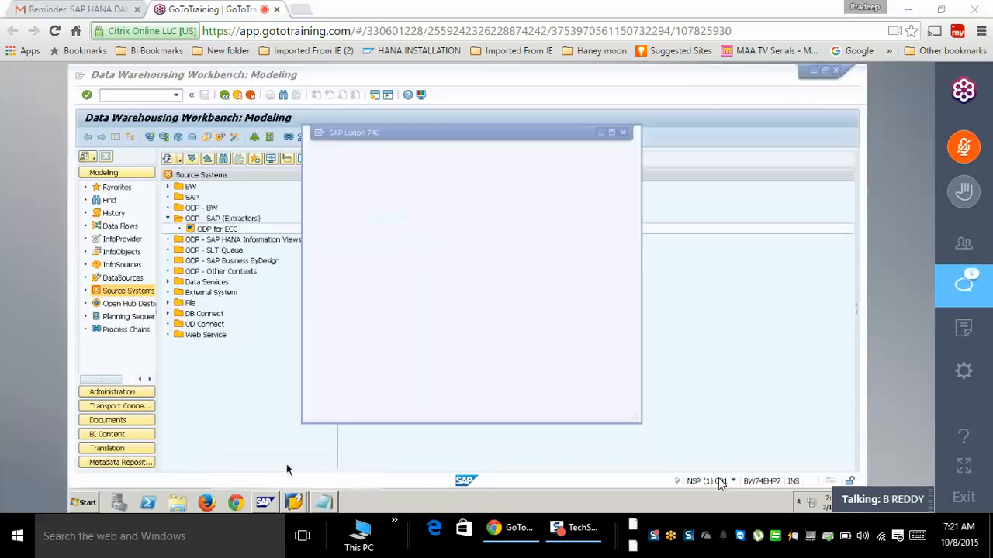
pyautogui.click(322, 153)
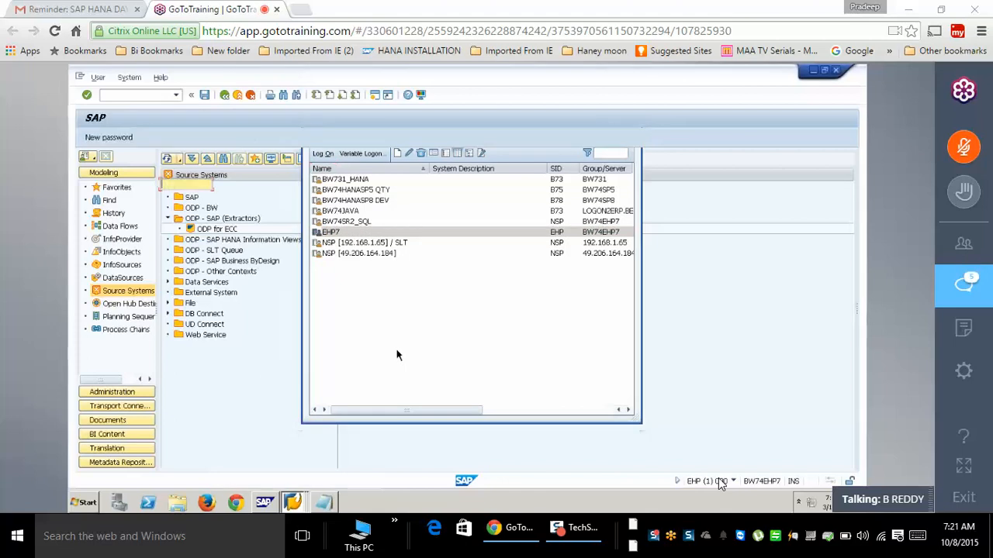
pyautogui.press('Tab')
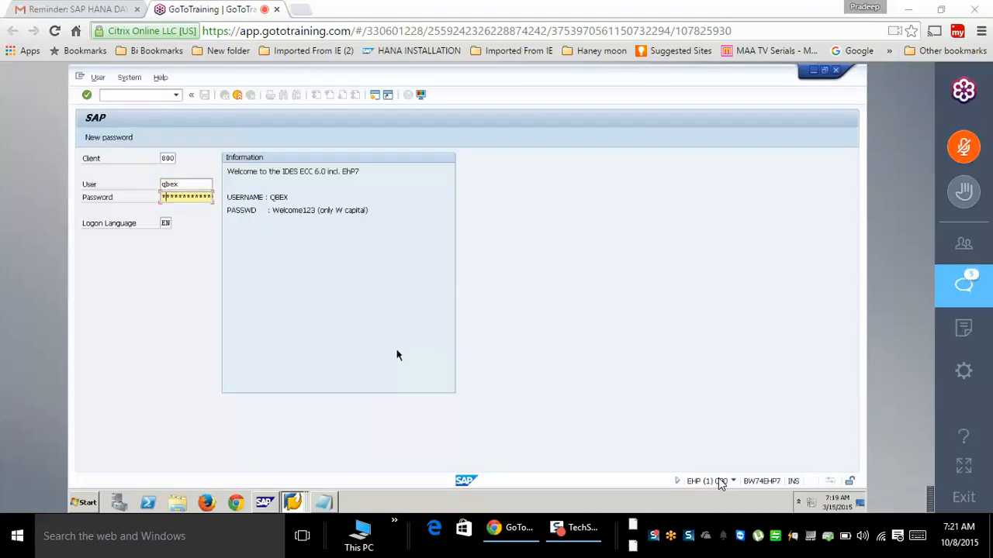
pyautogui.press('Return')
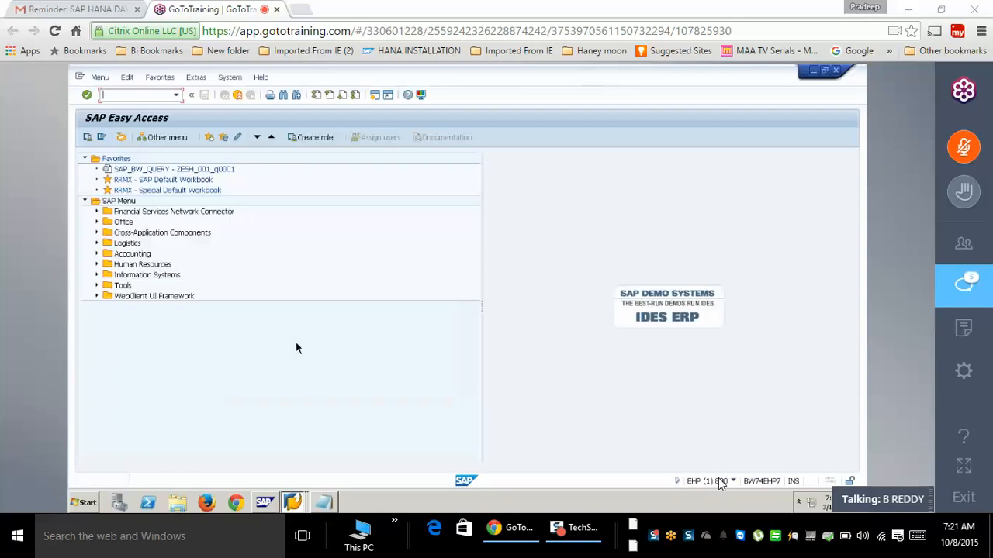
# - Display table ROOSATTR in SE11 and open its contents selection screen
pyautogui.write('se11')
pyautogui.press('Return')
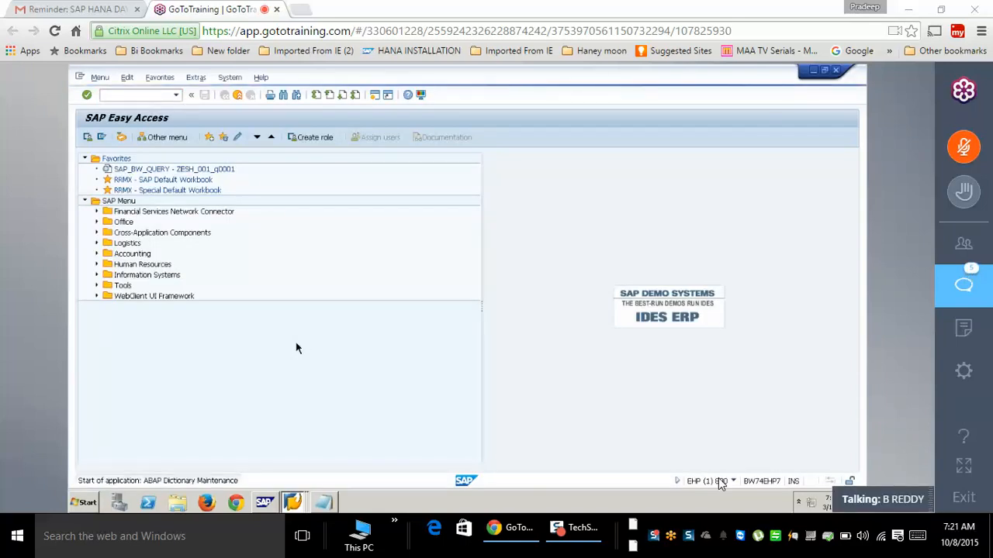
pyautogui.write('roosattr')
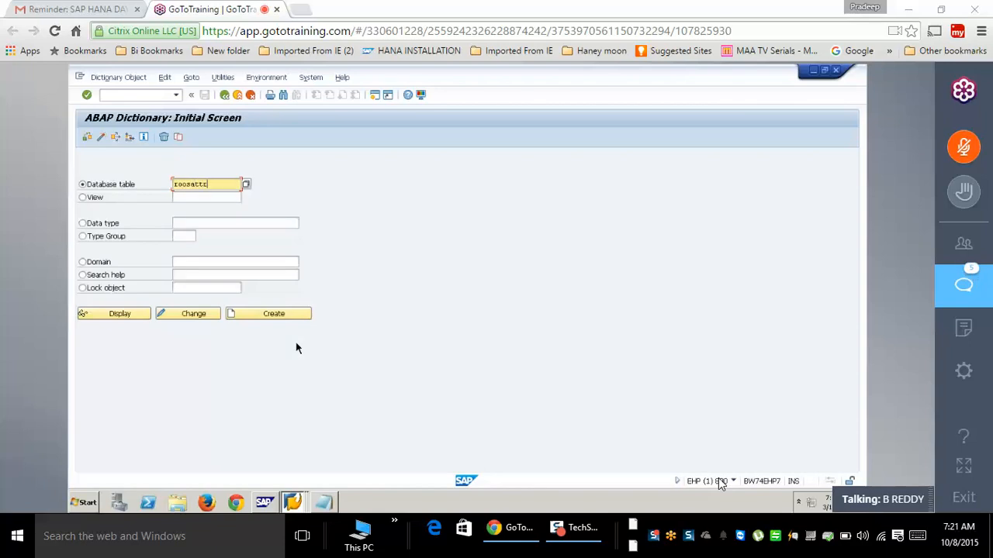
pyautogui.click(140, 314)
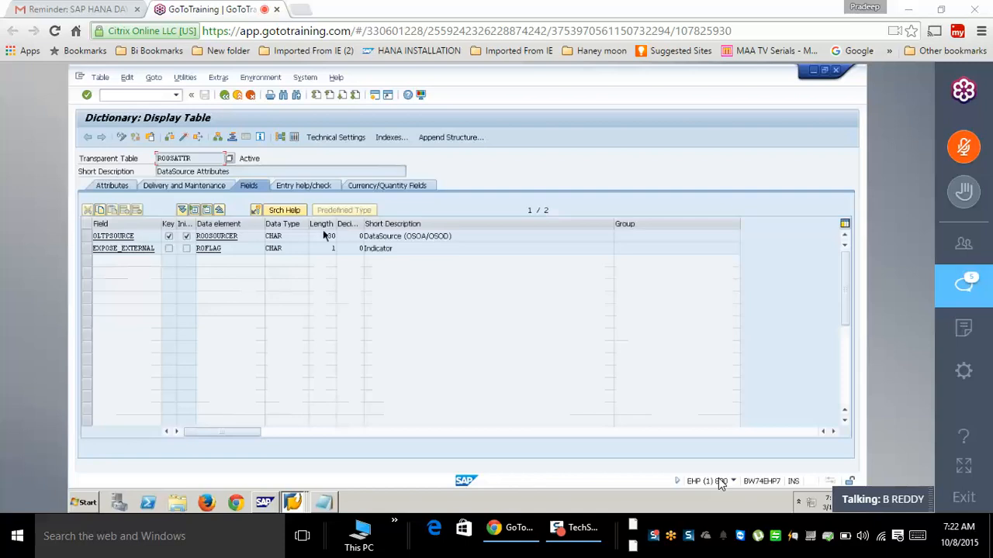
pyautogui.click(295, 138)
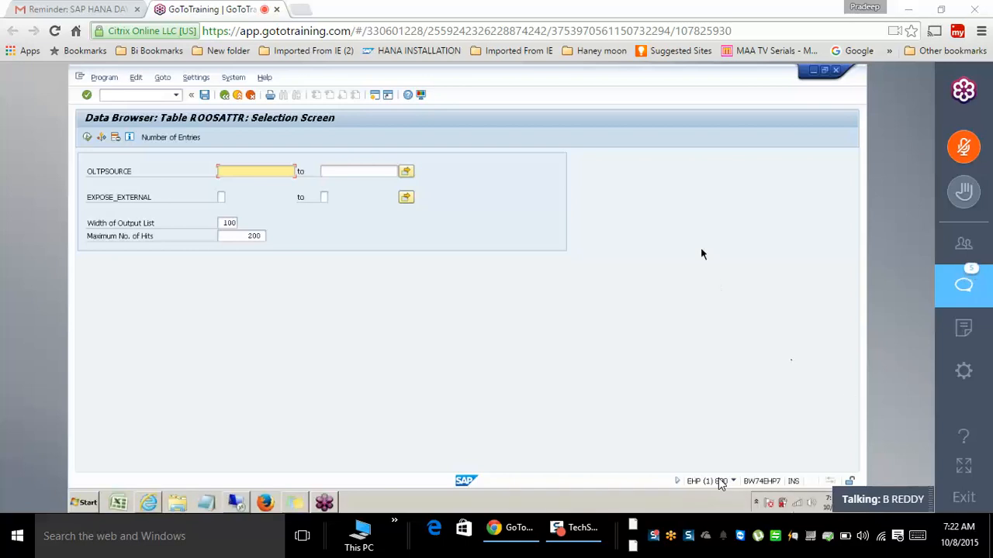
# - Check the system status on the 220-entry ROOSATTR list, then back out to SAP Easy Access
pyautogui.click(233, 78)
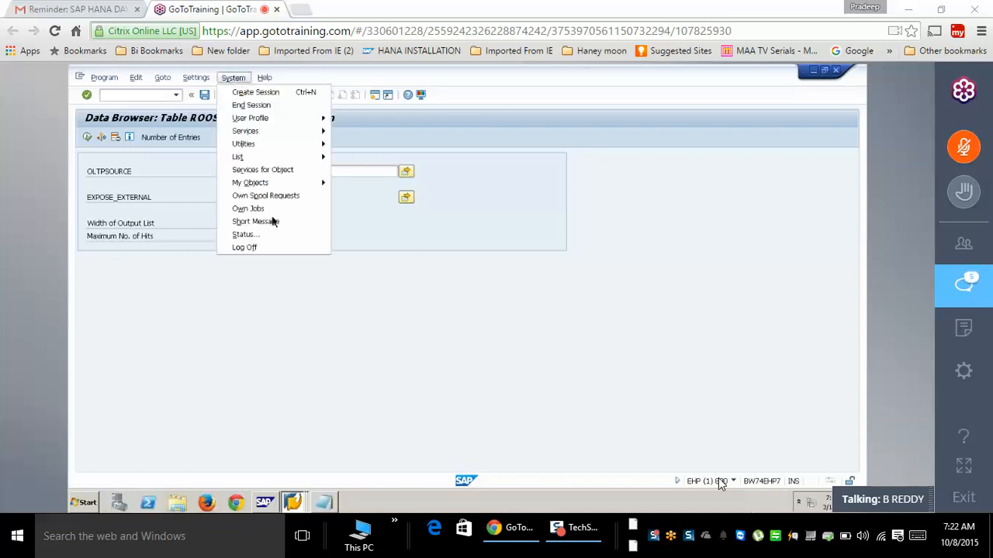
pyautogui.click(264, 236)
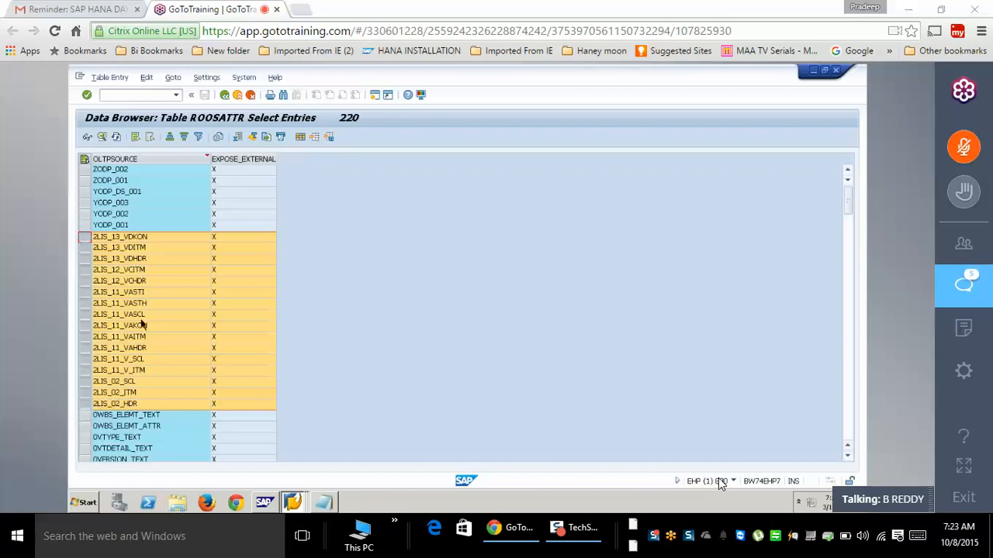
pyautogui.click(237, 94)
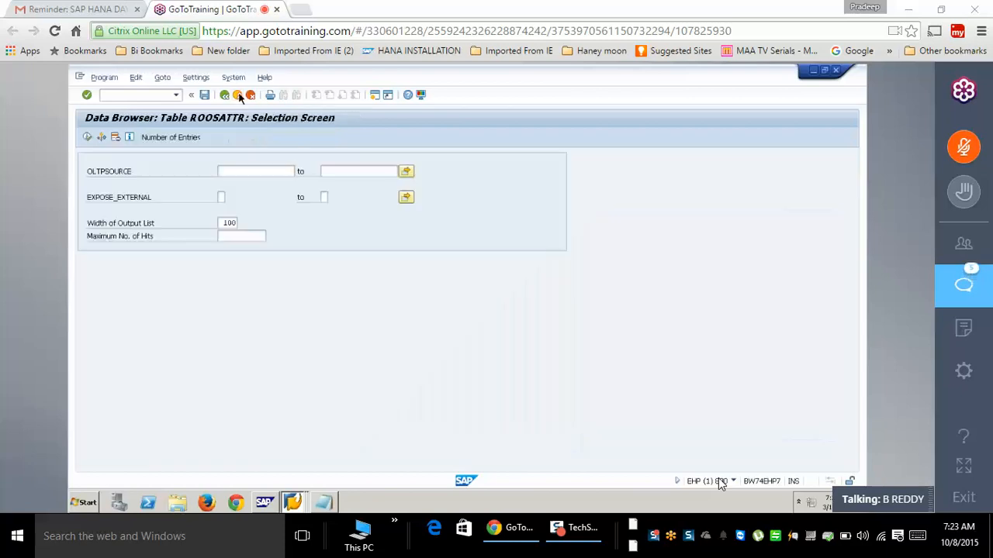
pyautogui.click(238, 94)
pyautogui.click(238, 94)
pyautogui.click(237, 95)
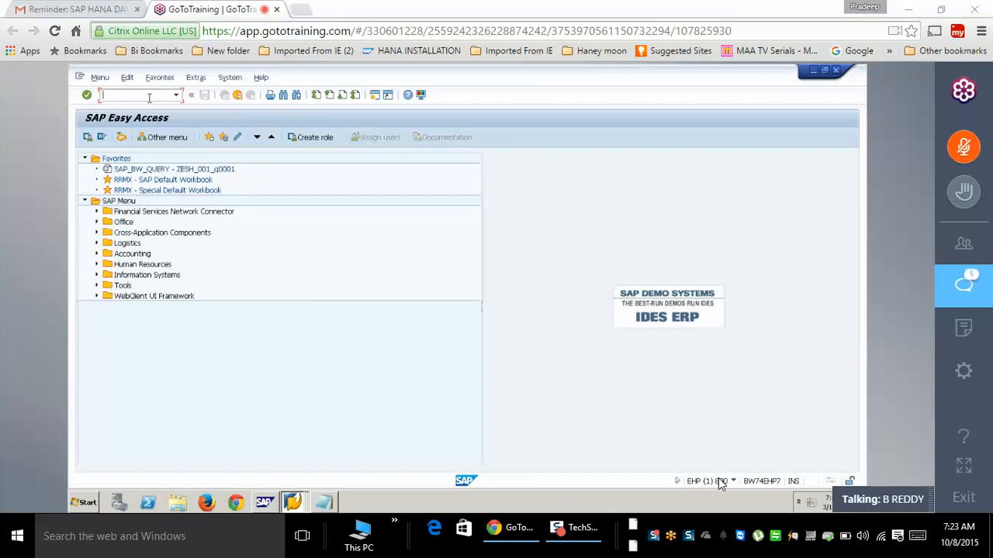
# - Start creating generic DataSource SODP_001 in the generic DataSource maintenance screen
pyautogui.write('rsor')
pyautogui.press('Return')
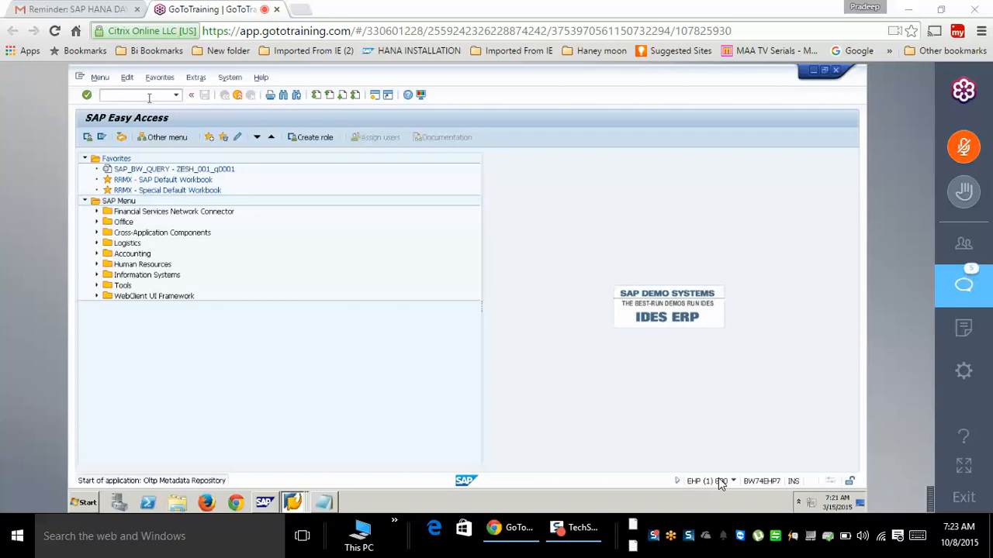
pyautogui.write('s')
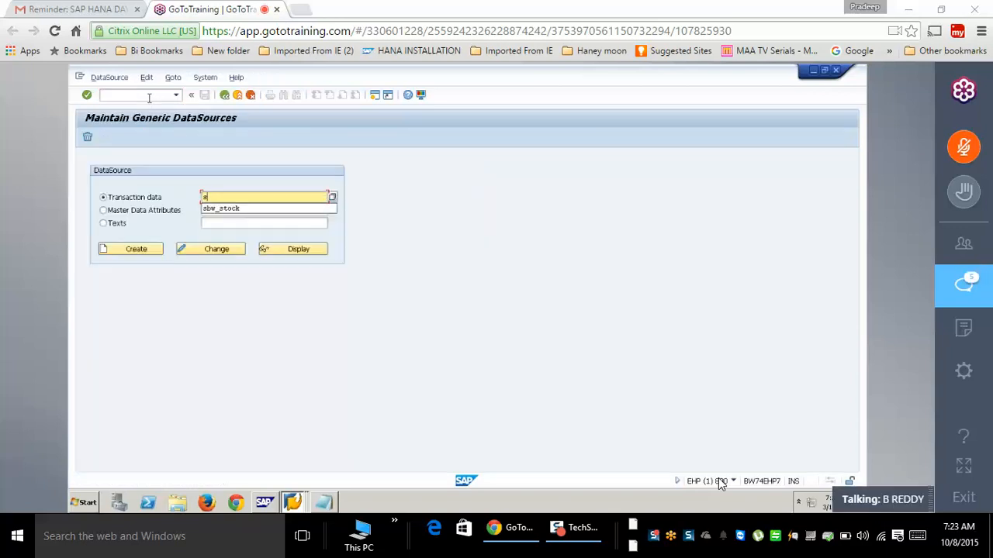
pyautogui.write('odp_001')
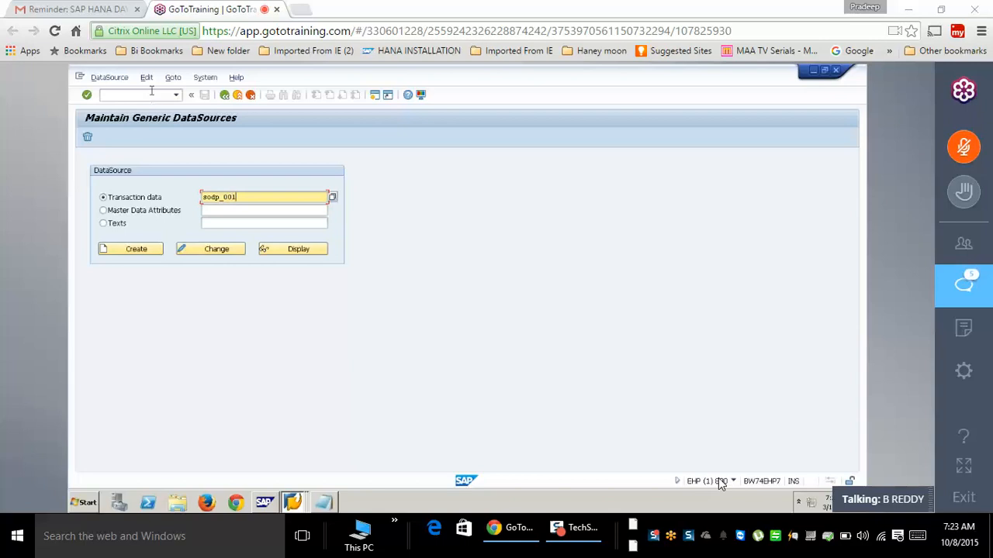
pyautogui.moveTo(272, 199); pyautogui.dragTo(187, 209)
pyautogui.hotkey('ctrl', 'c')
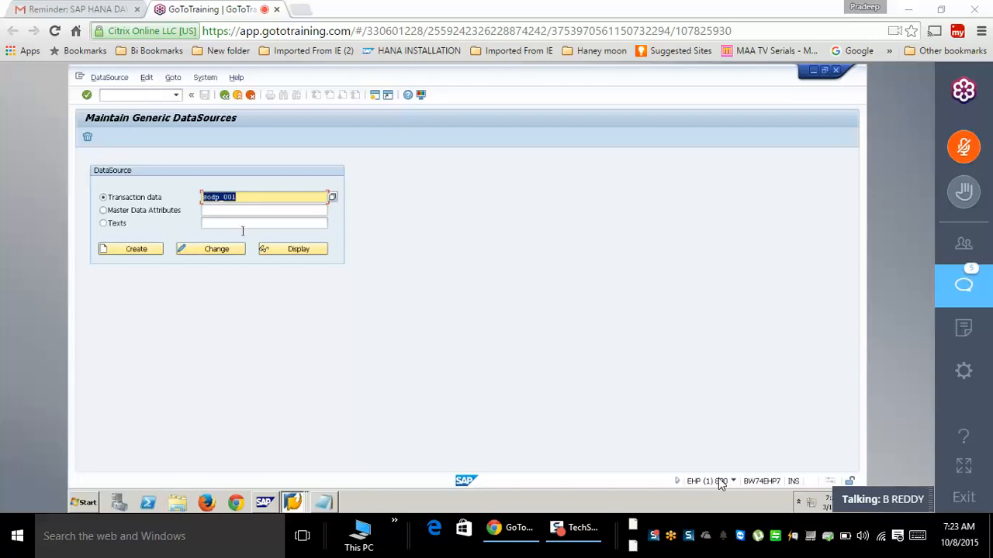
pyautogui.click(152, 255)
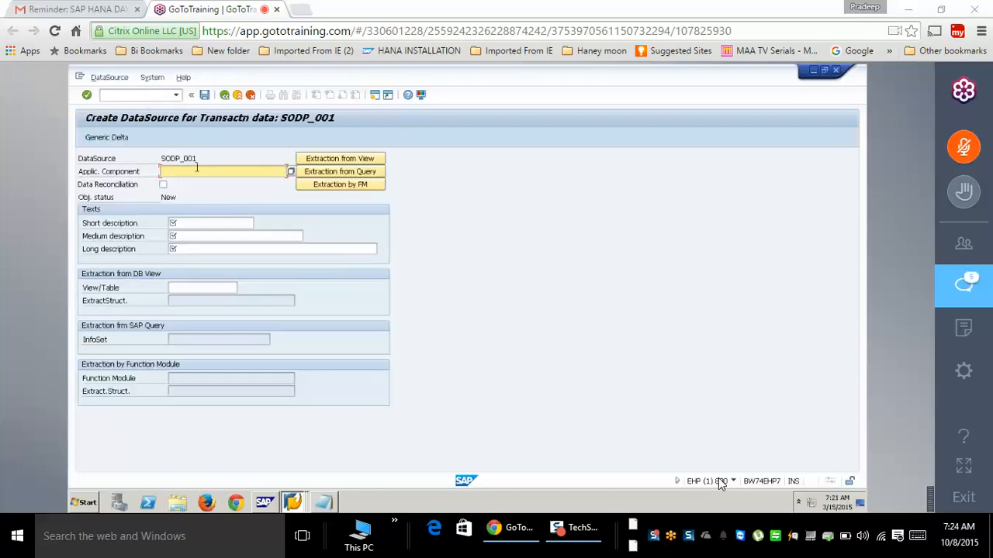
# - Set the application component, descriptions sodp_001 and source table ZSALES
pyautogui.write('zd')
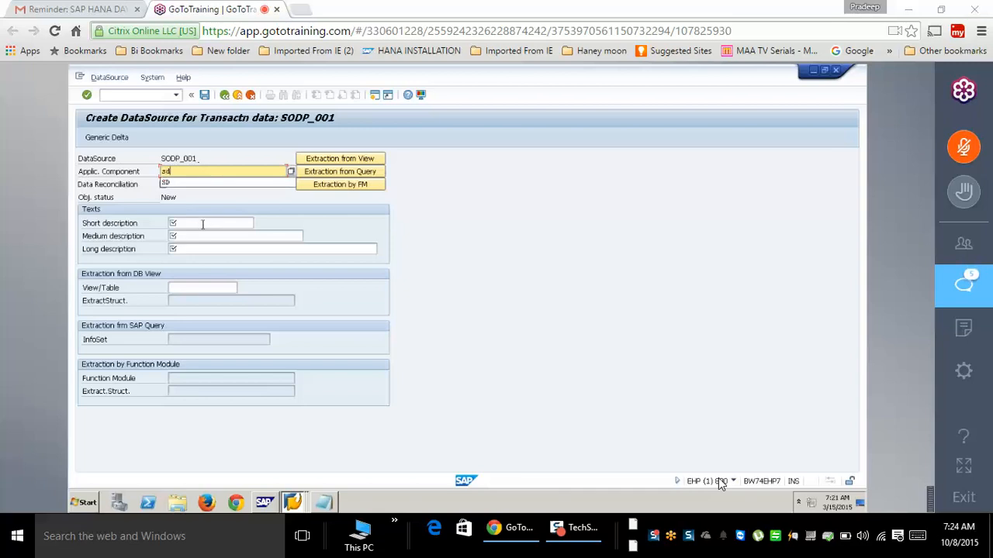
pyautogui.click(199, 224)
pyautogui.hotkey('ctrl', 'v')
pyautogui.click(200, 237)
pyautogui.hotkey('ctrl', 'v')
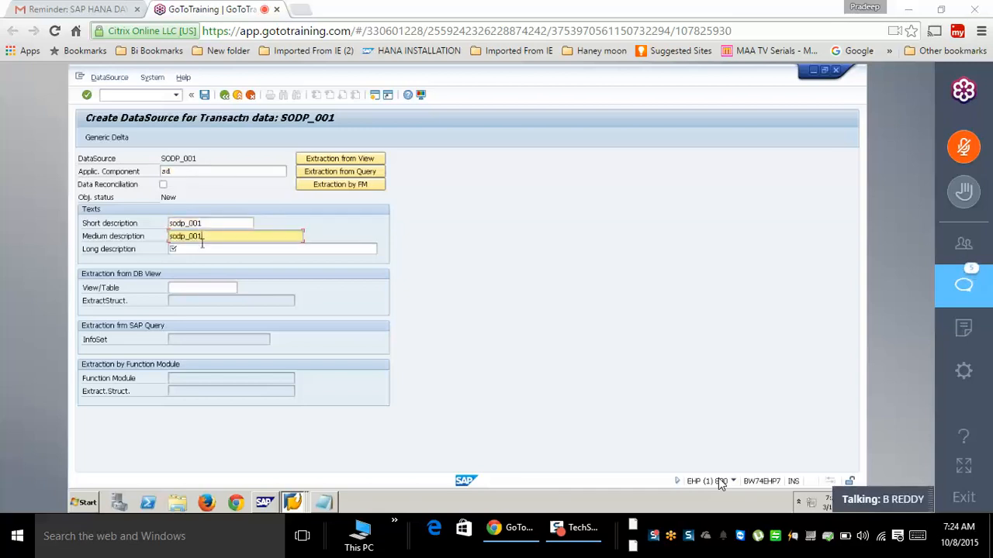
pyautogui.click(200, 249)
pyautogui.hotkey('ctrl', 'v')
pyautogui.click(201, 287)
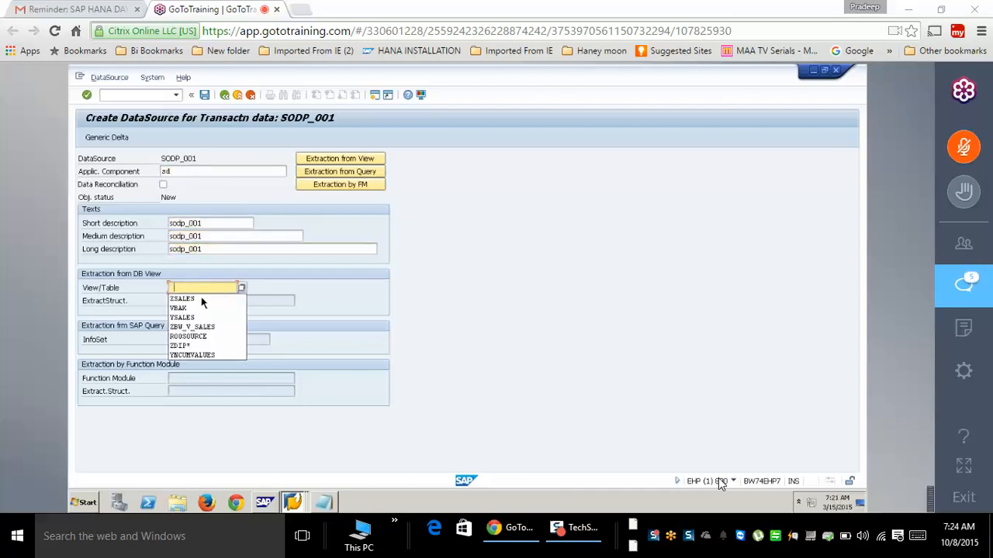
pyautogui.click(190, 300)
# - Define a generic delta on field VBELN and save the delta settings
pyautogui.click(127, 140)
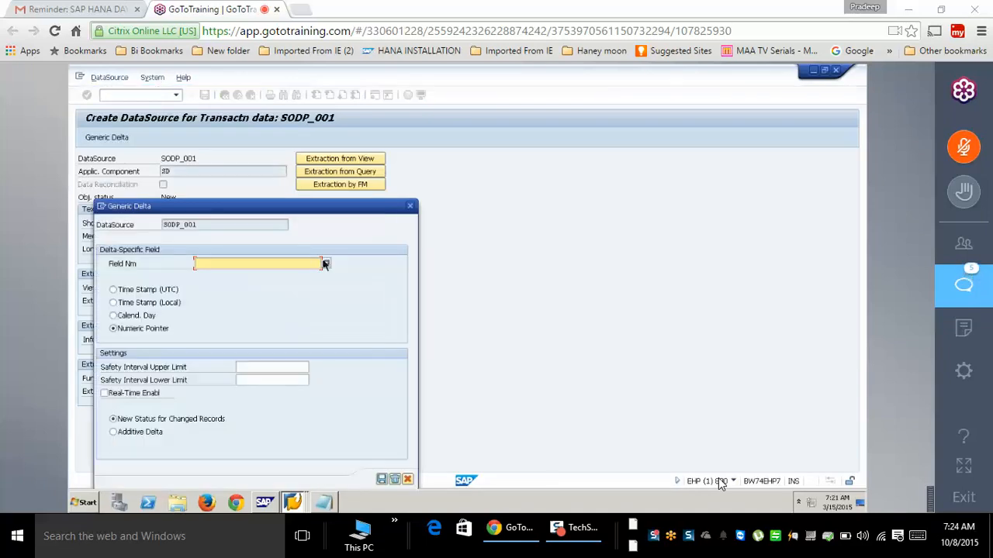
pyautogui.press('F4')
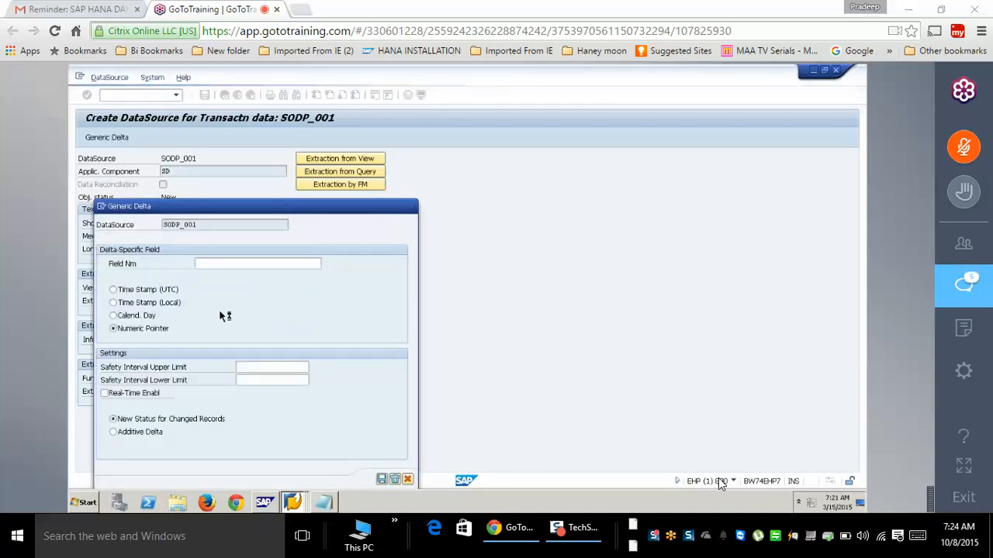
pyautogui.doubleClick(118, 258)
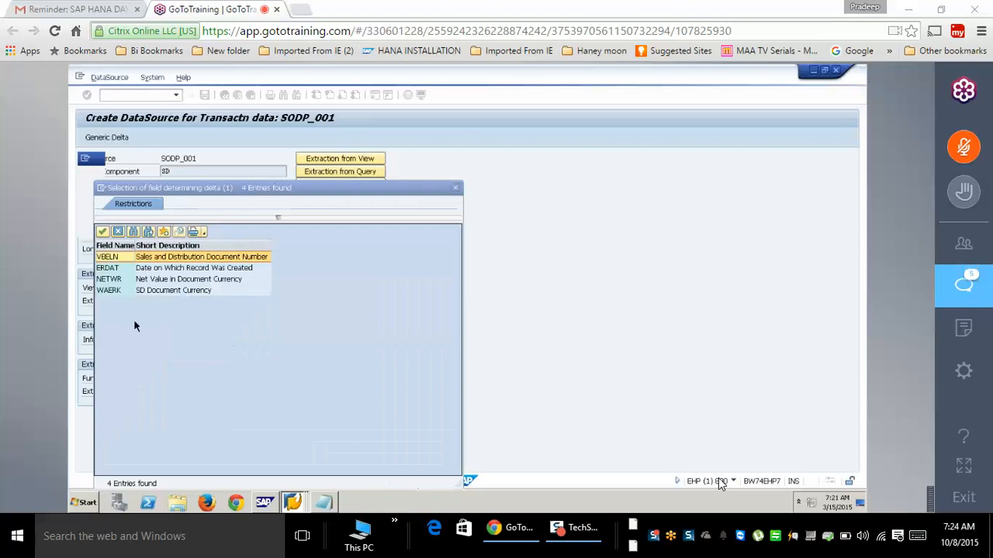
pyautogui.click(381, 480)
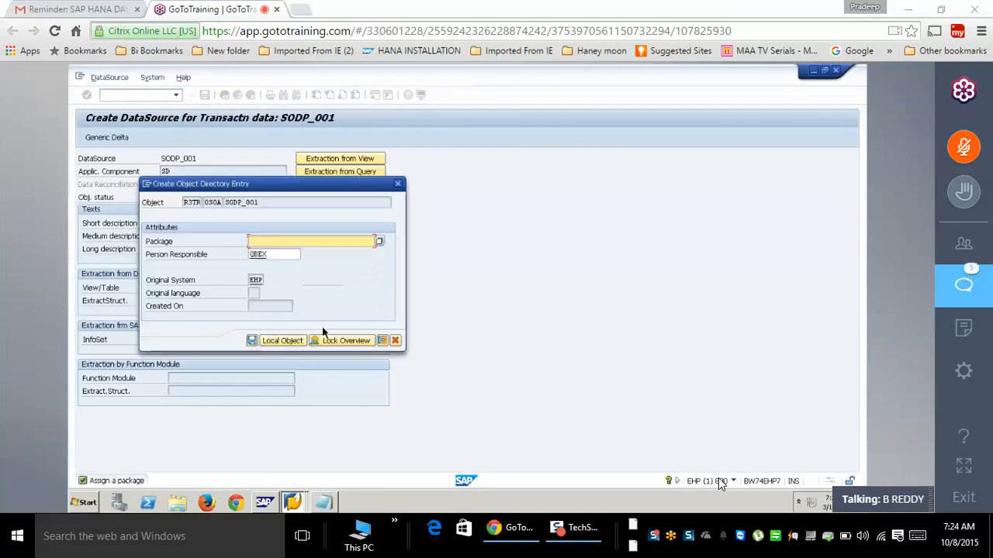
# - Save DataSource SODP_001 as a local object and return to the start screen
pyautogui.click(282, 342)
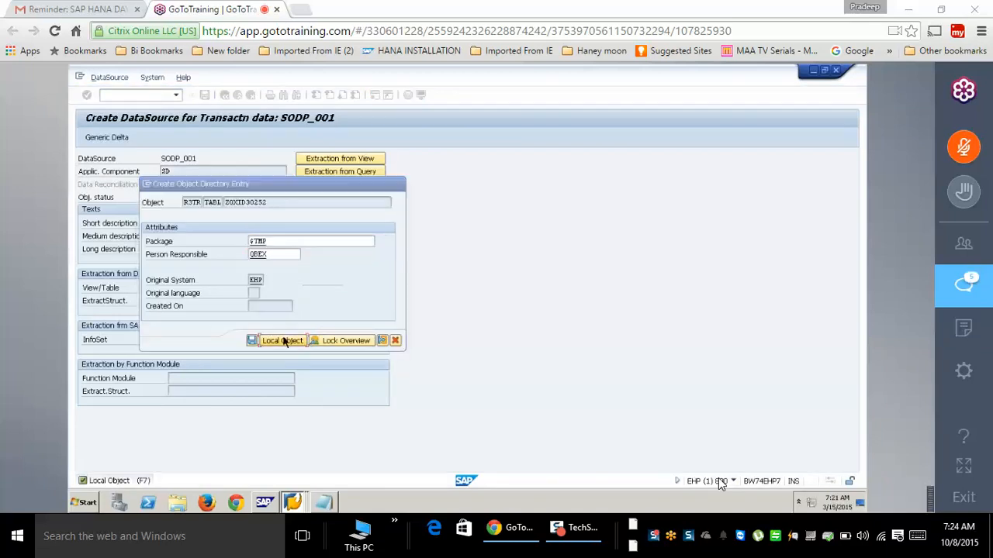
pyautogui.click(205, 95)
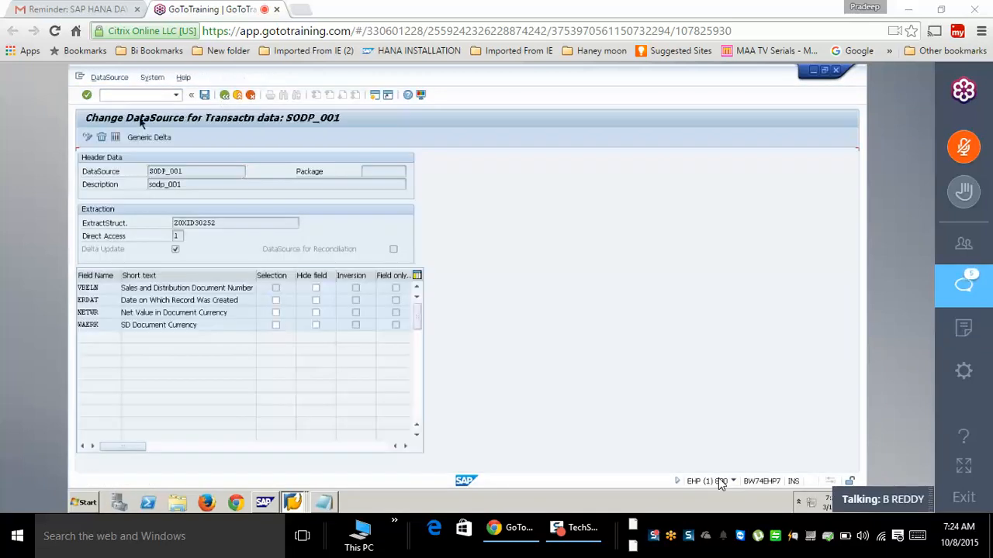
pyautogui.click(225, 96)
pyautogui.click(135, 96)
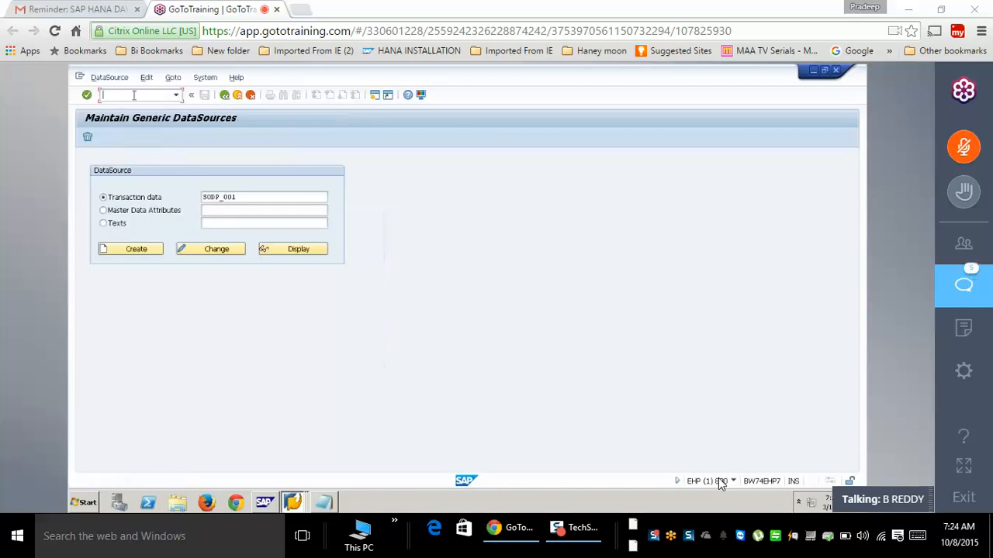
# - Look up SODP_001 in the ROOSATTR table contents, finding no entries yet
pyautogui.write('/nrs')
pyautogui.write('11')
pyautogui.press('Return')
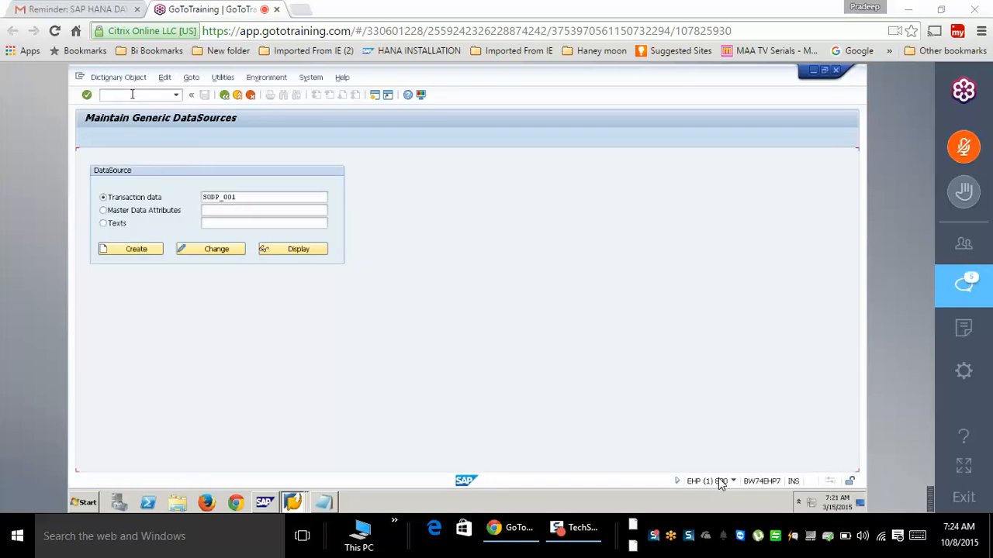
pyautogui.click(124, 315)
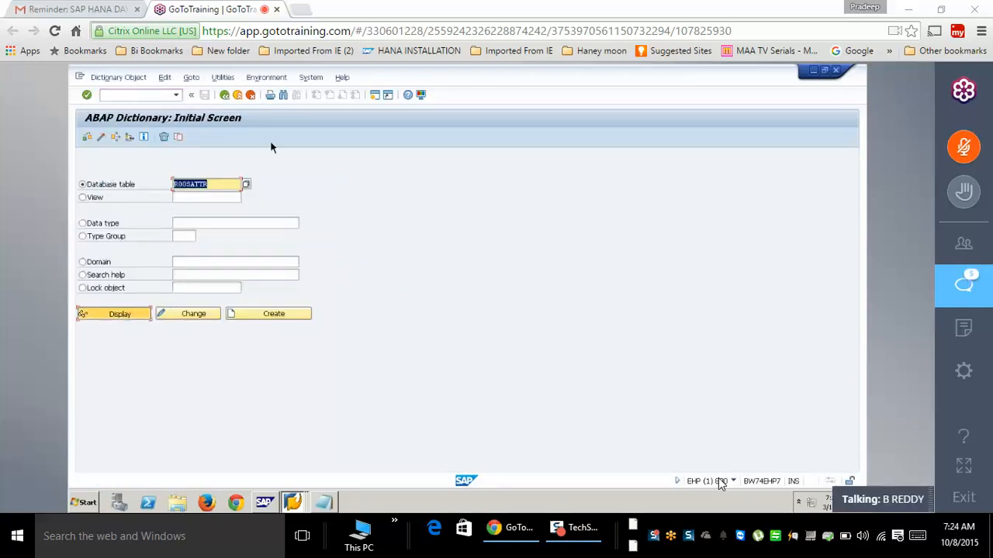
pyautogui.click(295, 138)
pyautogui.write('zodp_001')
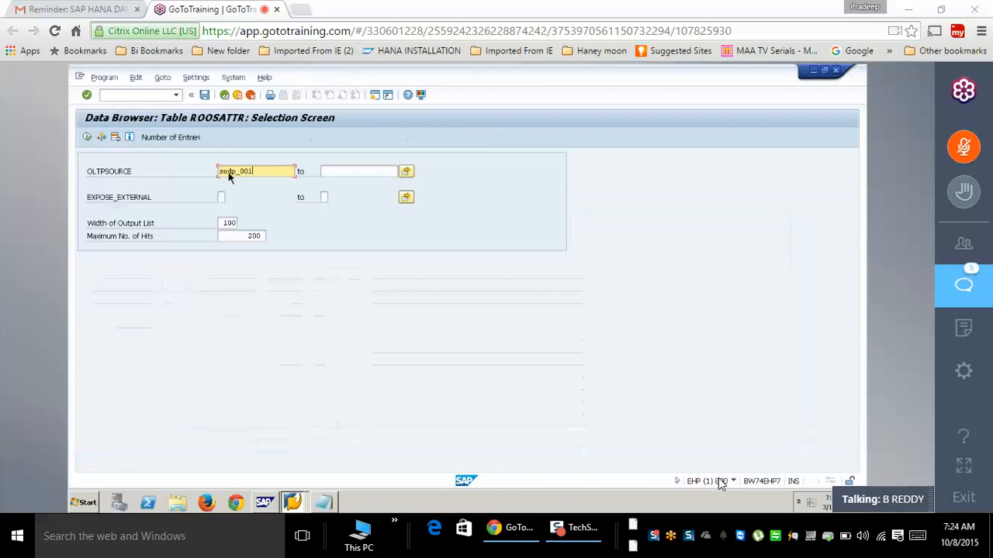
pyautogui.press('F8')
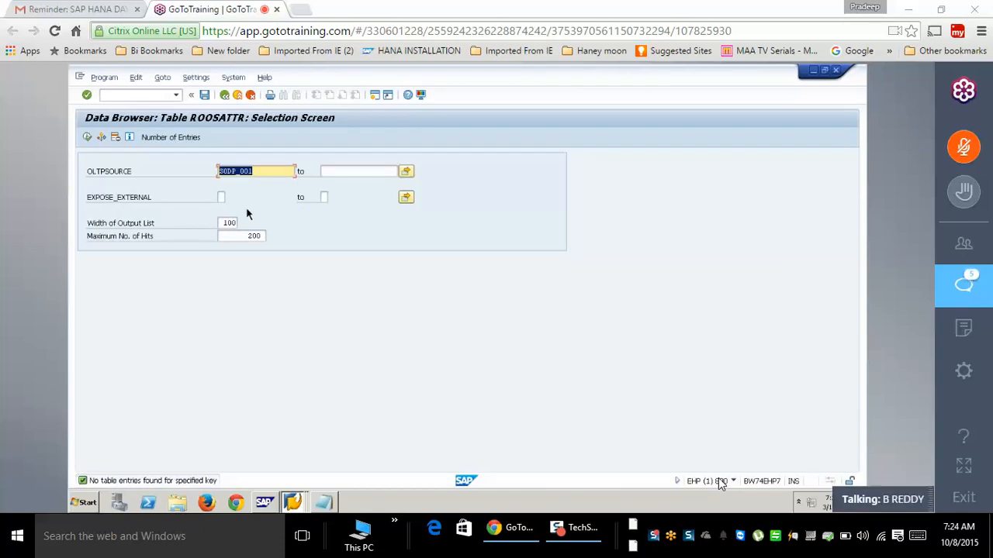
# - Switch to the ABAP Editor with /nse38
pyautogui.click(141, 95)
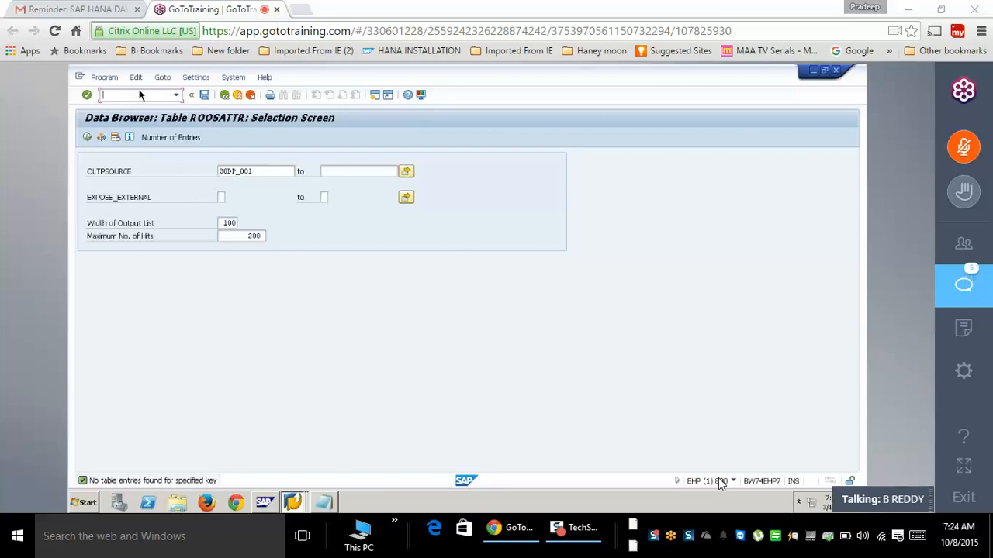
pyautogui.write('/nse38')
pyautogui.press('Return')
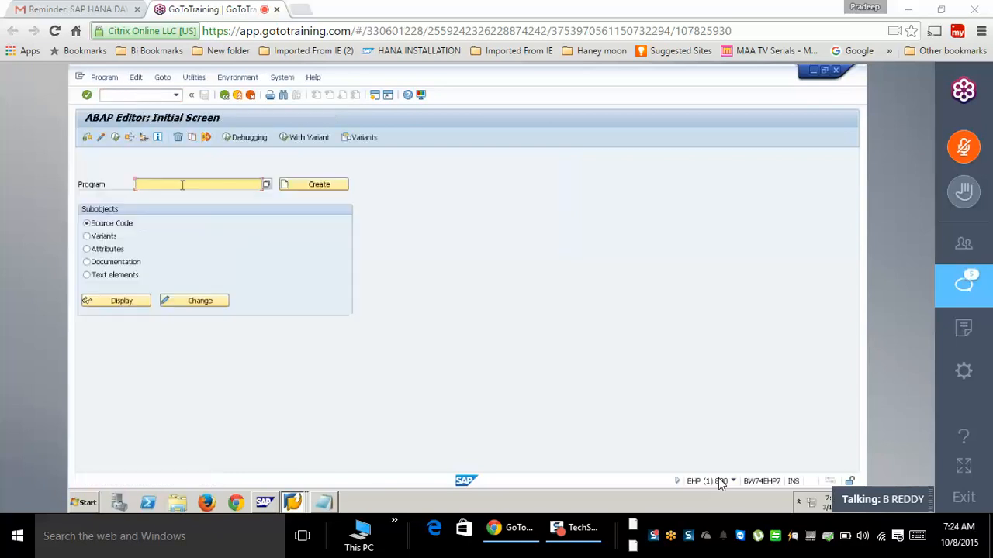
# - Search programs matching rsodp*, then pick RODPS_OS_EXPOSE from the history and run it
pyautogui.write('rs')
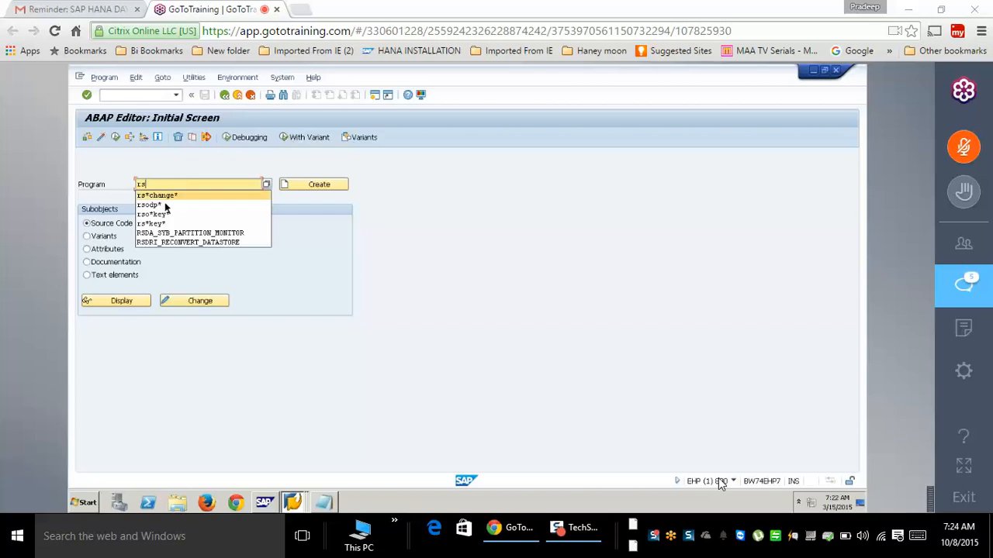
pyautogui.click(164, 205)
pyautogui.press('F4')
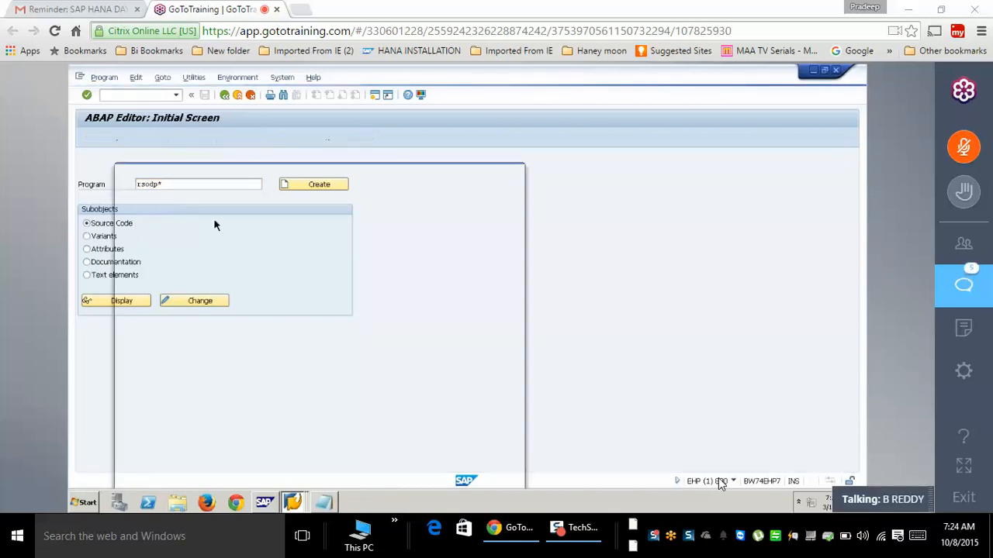
pyautogui.click(514, 479)
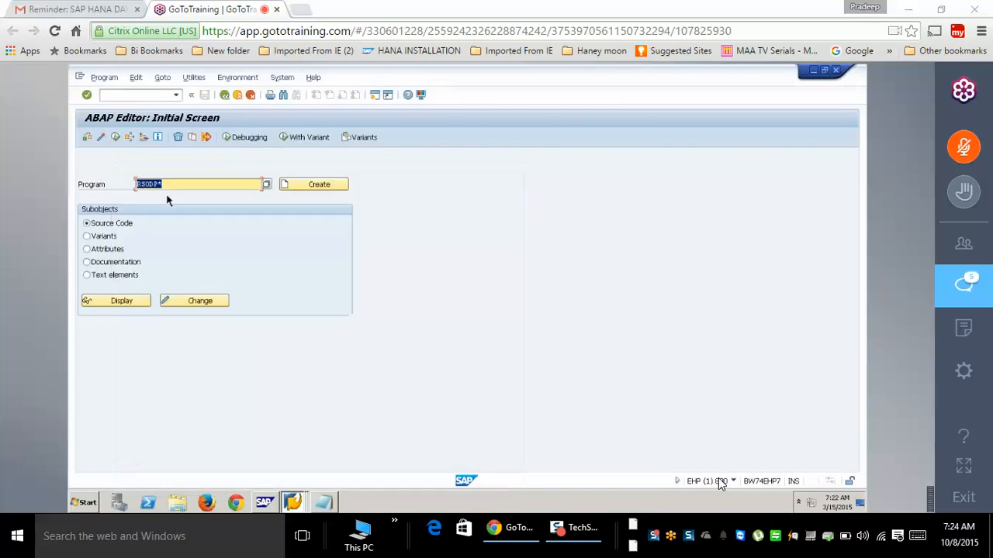
pyautogui.write('r')
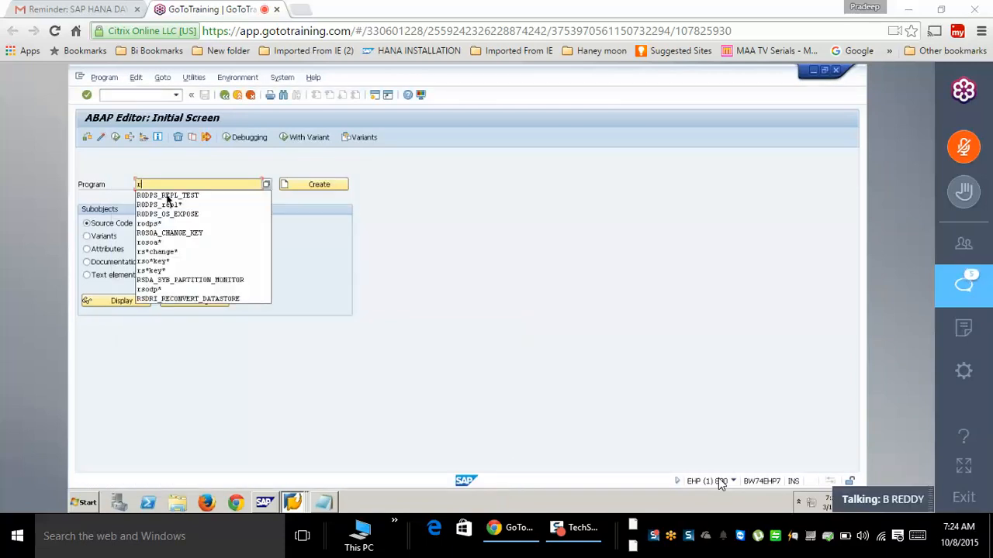
pyautogui.press('Down')
pyautogui.press('Down')
pyautogui.press('Down')
pyautogui.press('Return')
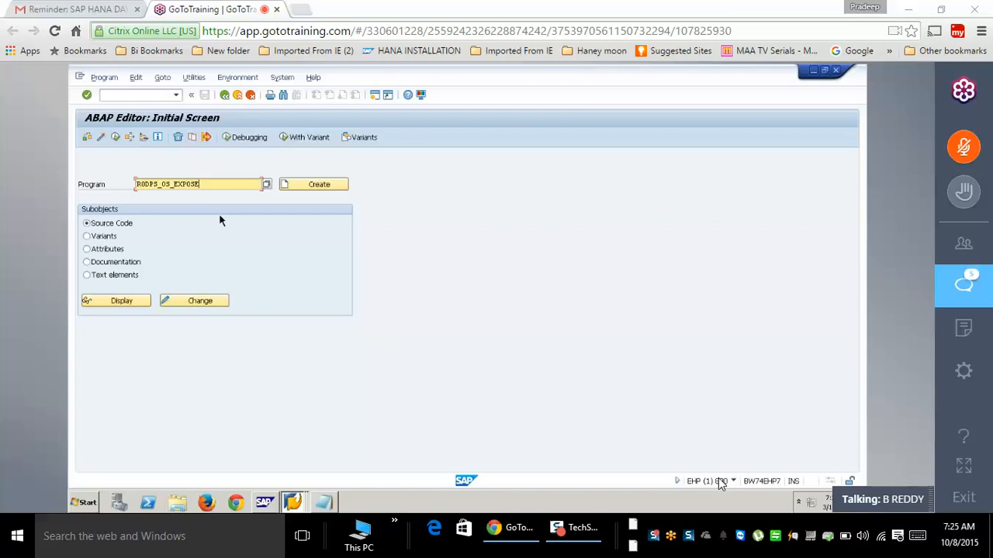
pyautogui.click(116, 137)
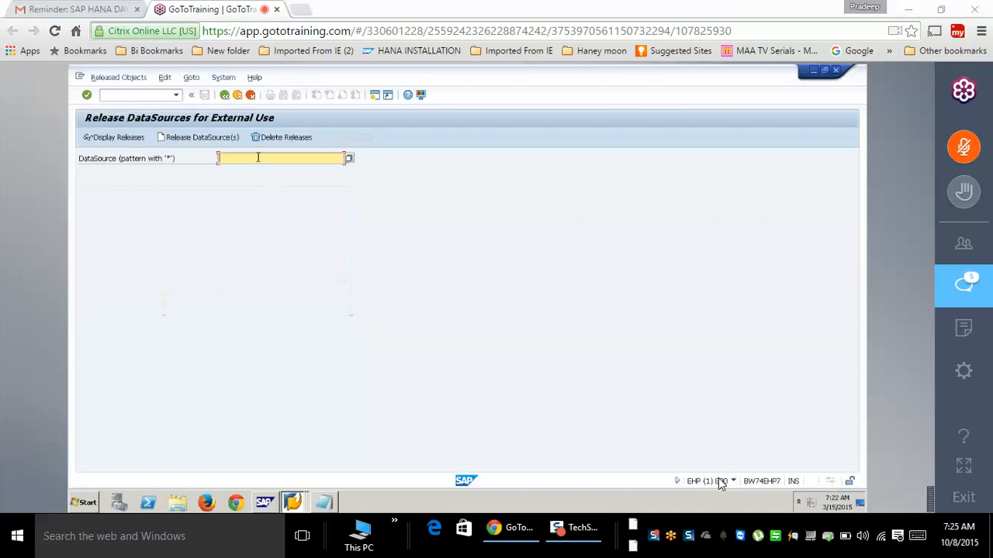
# - Release SODP_001 for external use, recording it in a new workbench transport request
pyautogui.write('sodp_001')
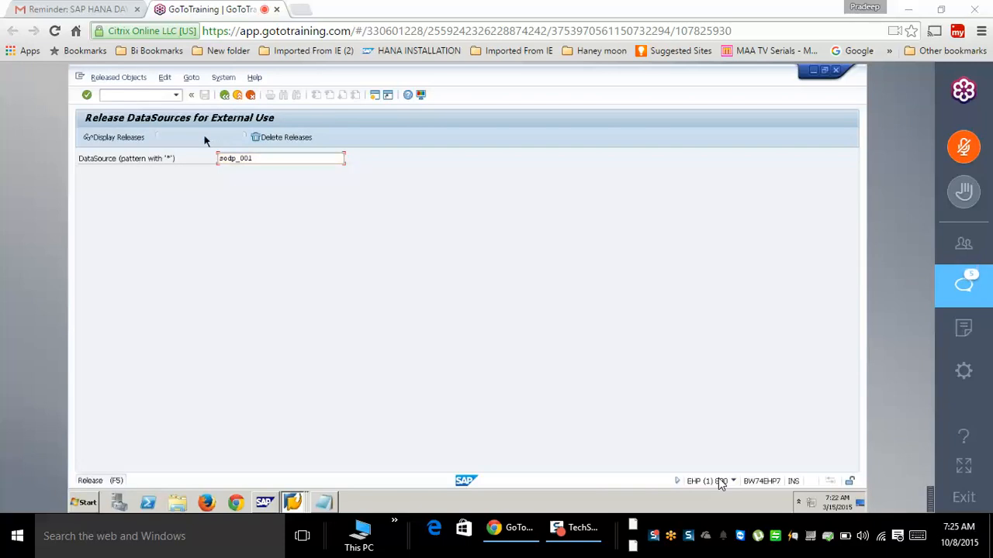
pyautogui.click(205, 141)
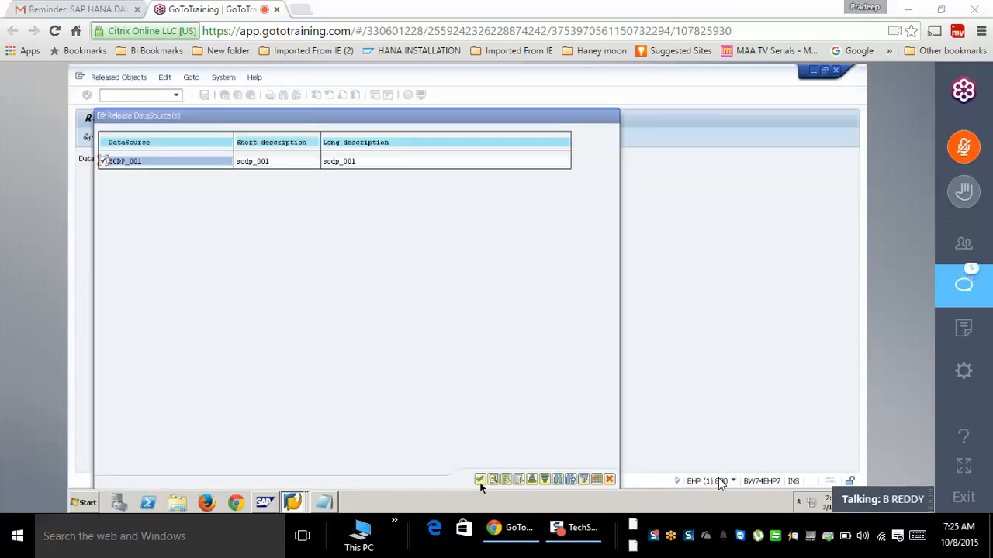
pyautogui.click(479, 480)
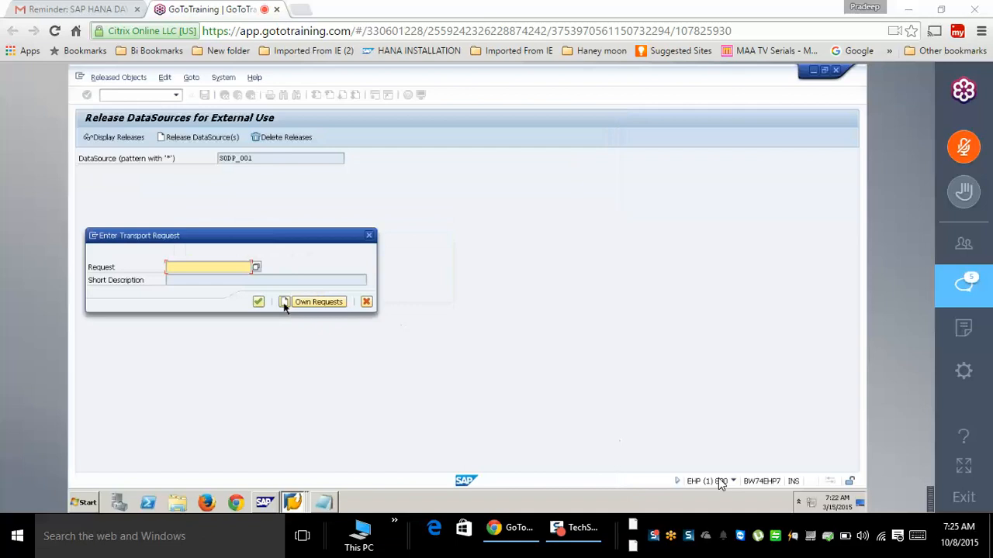
pyautogui.click(284, 303)
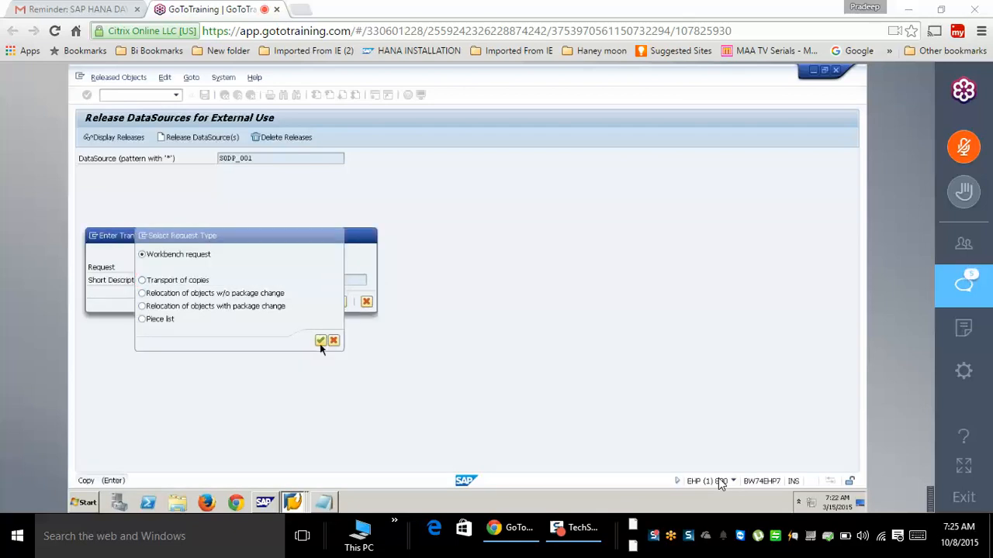
pyautogui.click(321, 342)
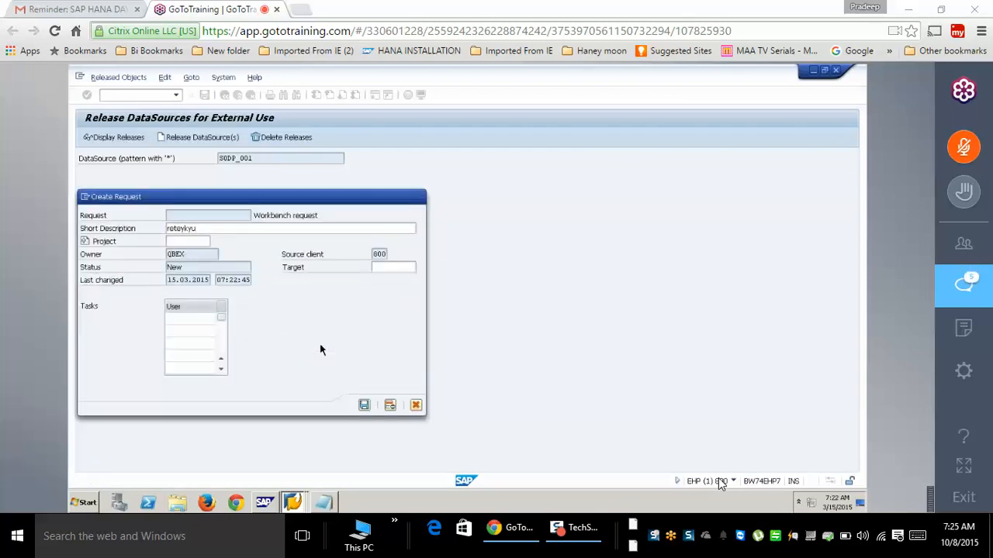
pyautogui.press('Return')
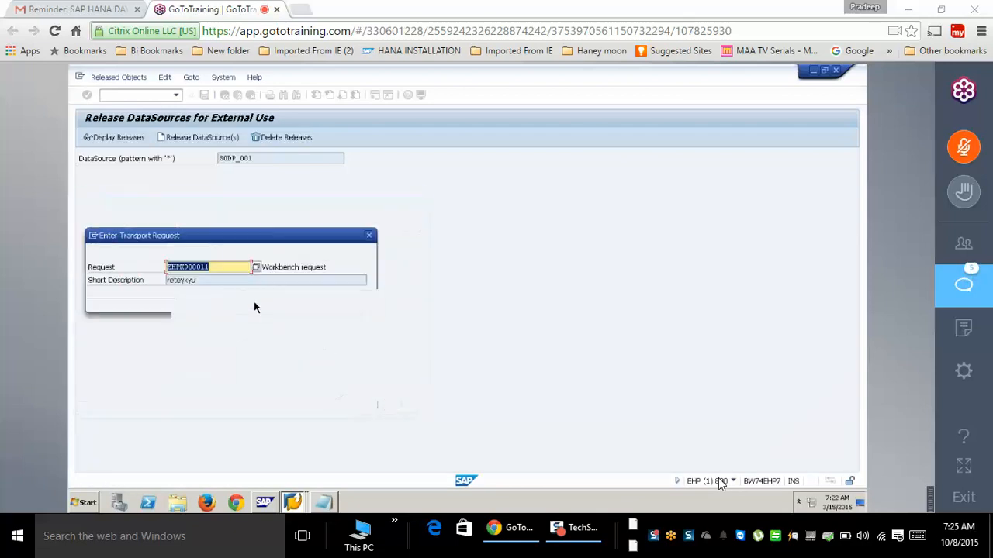
pyautogui.press('Return')
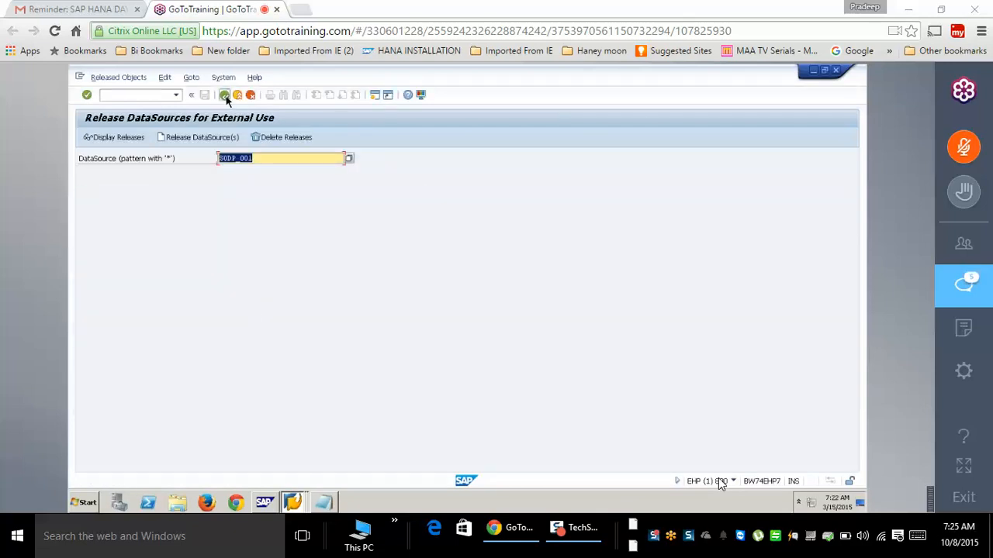
# - Filter ROOSATTR contents on OLTPSOURCE sodp_001, finding one entry with EXPOSE_EXTERNAL = X
pyautogui.click(225, 95)
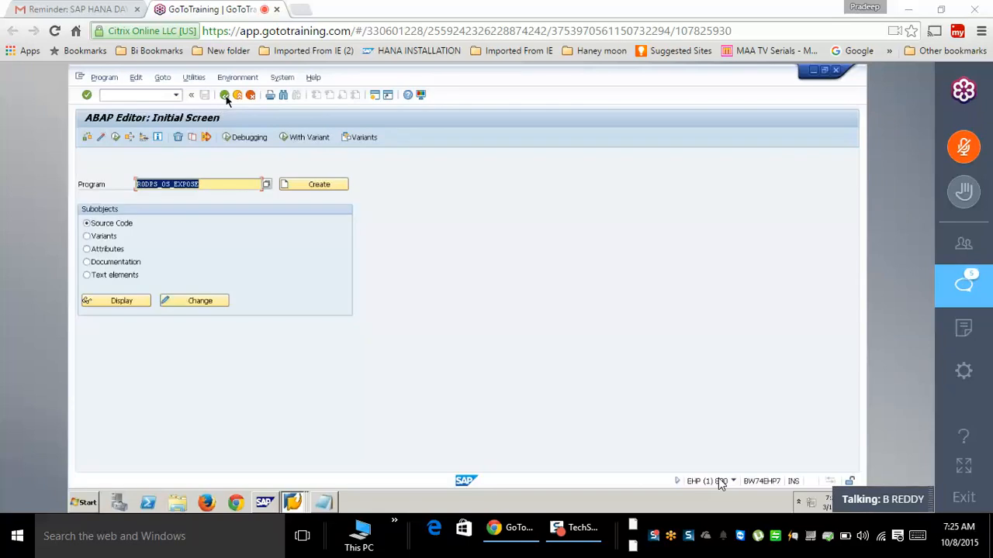
pyautogui.write('r')
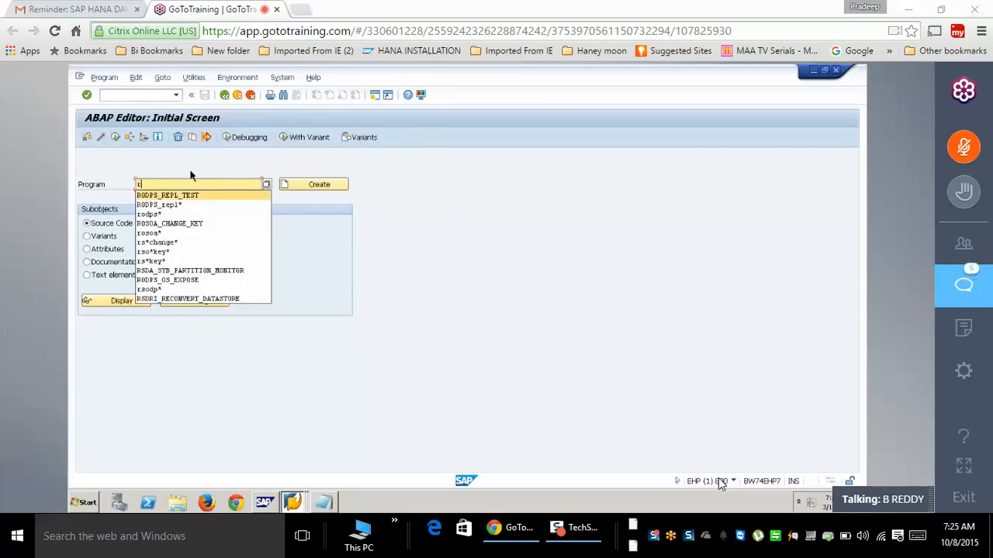
pyautogui.click(151, 102)
pyautogui.click(150, 95)
pyautogui.write('/n')
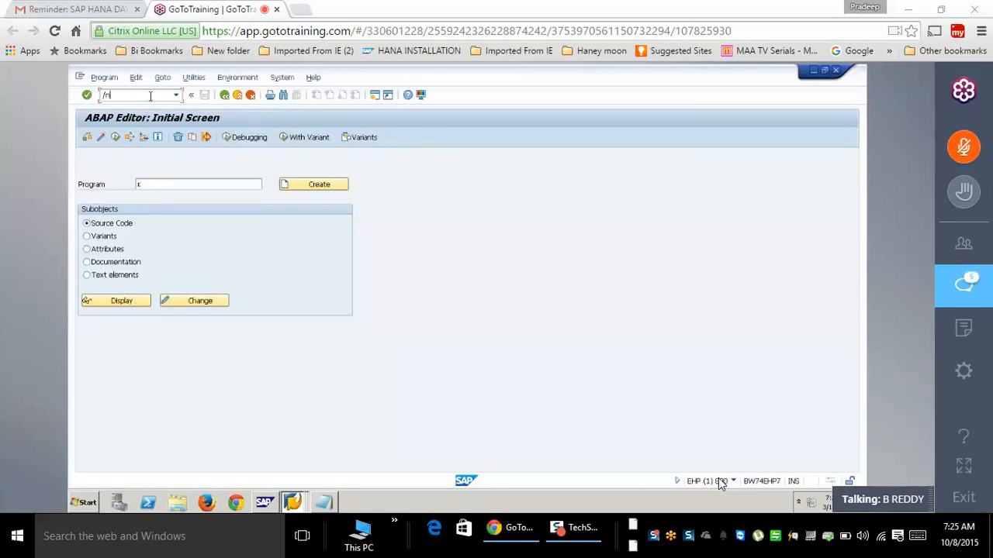
pyautogui.write('se11')
pyautogui.press('Return')
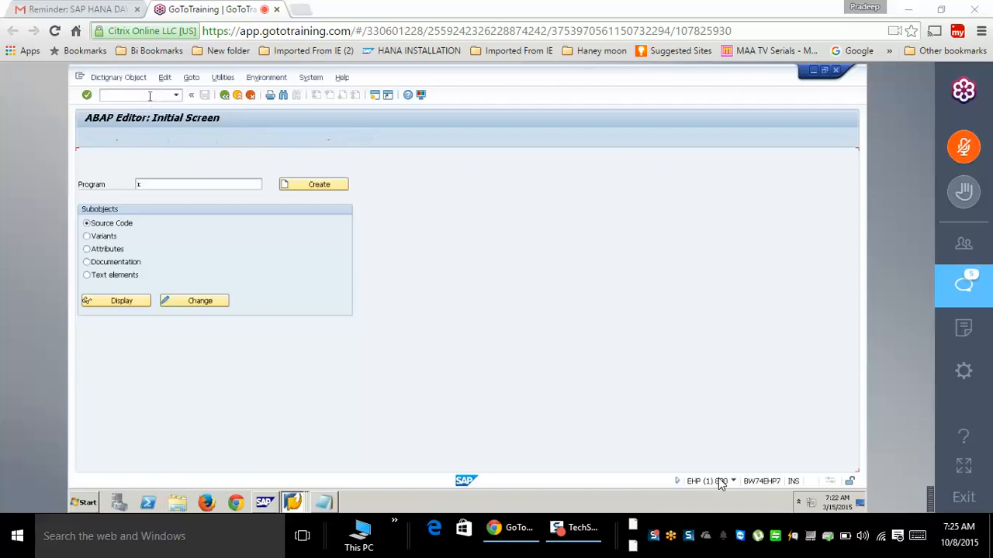
pyautogui.click(141, 314)
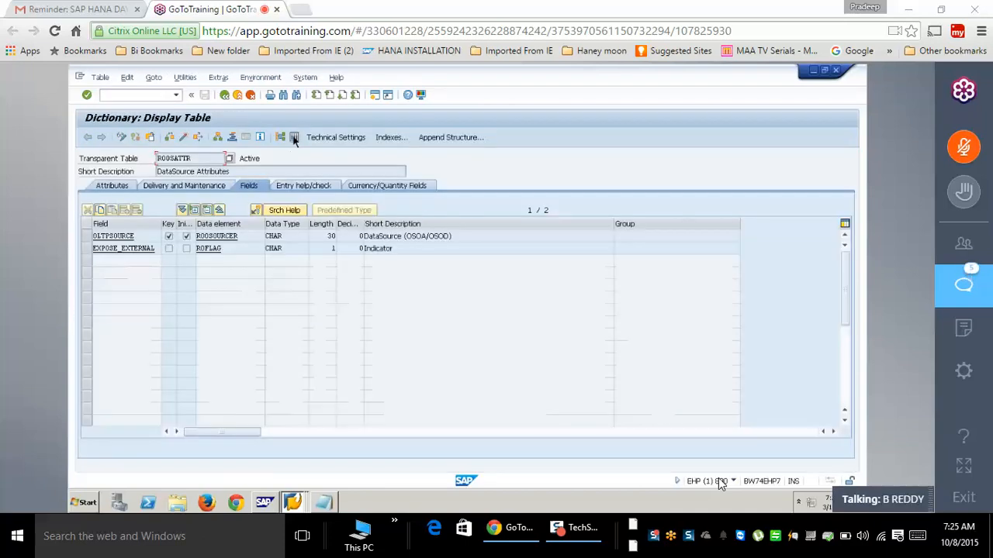
pyautogui.click(251, 172)
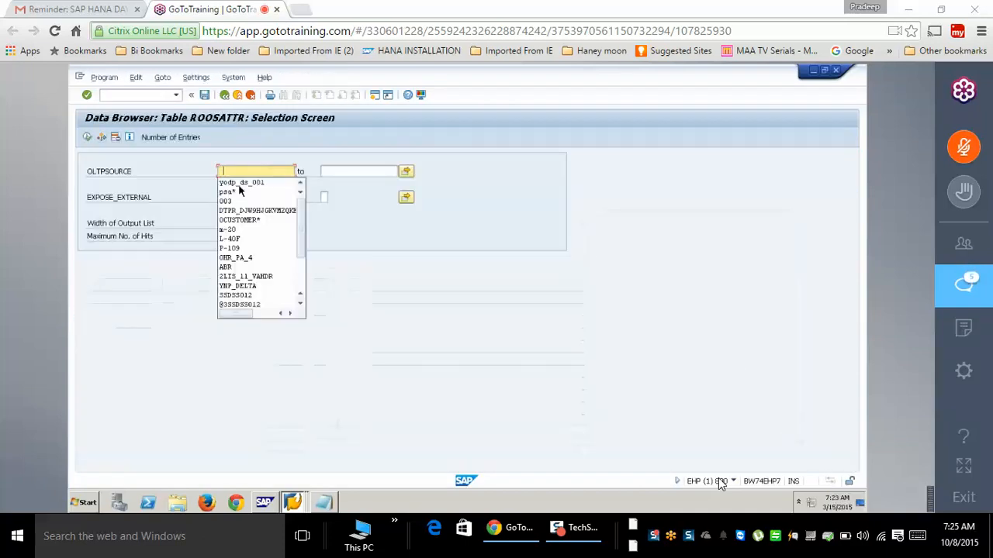
pyautogui.click(246, 172)
pyautogui.hotkey('ctrl', 'v')
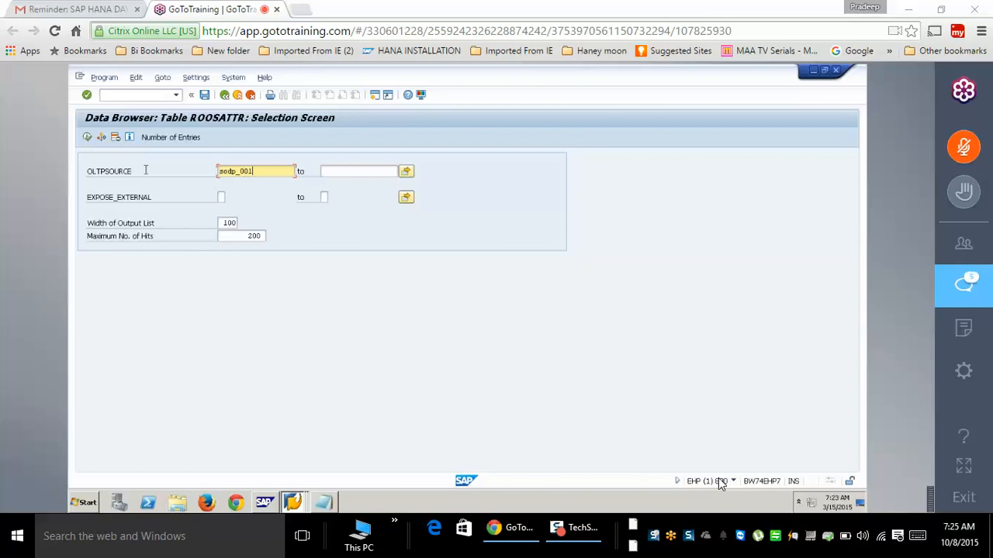
pyautogui.click(88, 137)
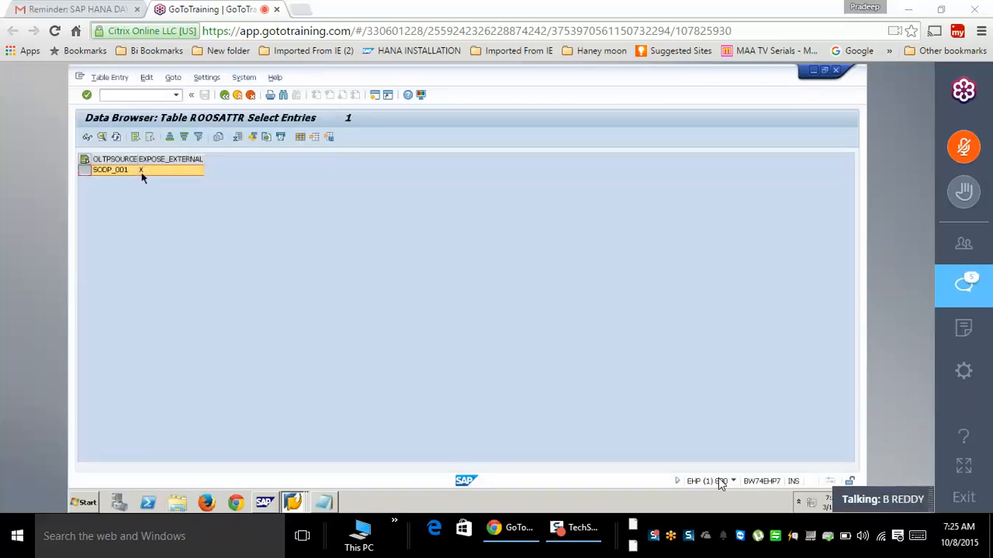
# - Go to the ABAP Editor start screen with /nse38
pyautogui.click(125, 96)
pyautogui.write('/')
pyautogui.write('nse38')
pyautogui.press('Return')
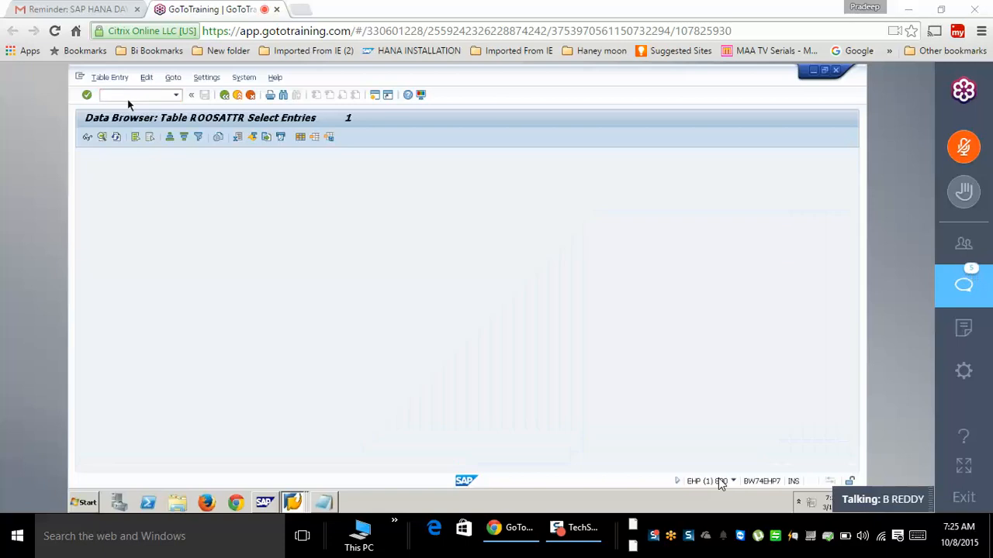
# - Run program RODPS_REPL_TEST from the ABAP Editor
pyautogui.write('R')
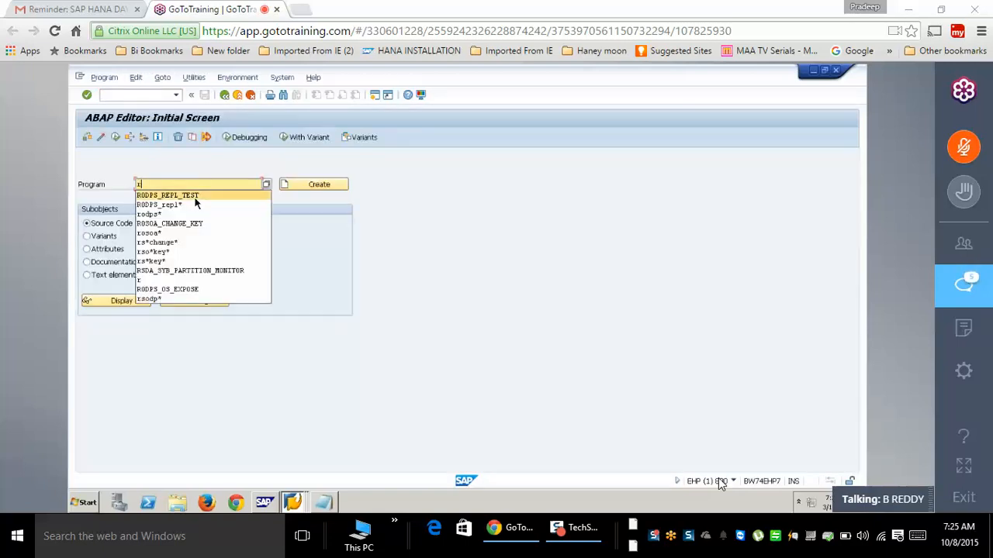
pyautogui.click(195, 200)
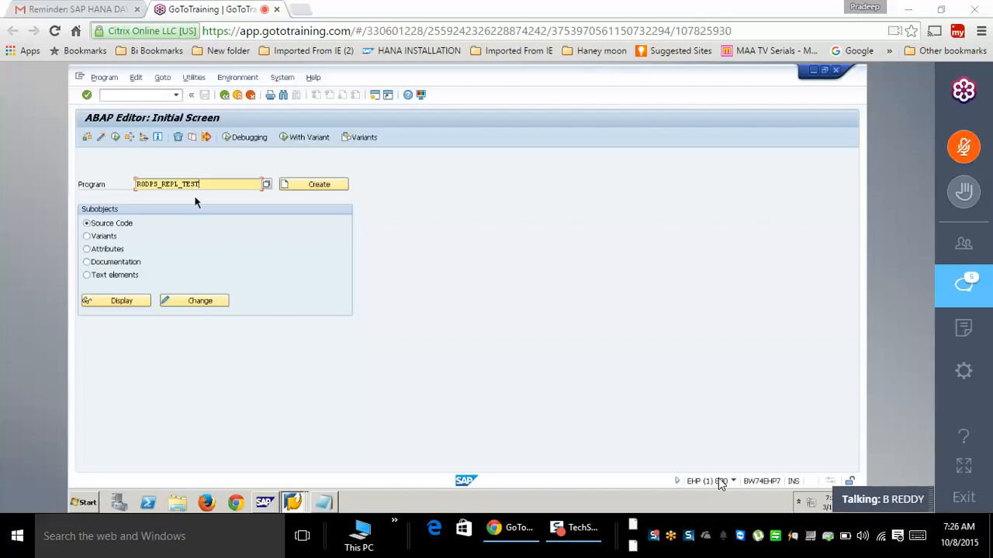
pyautogui.click(115, 136)
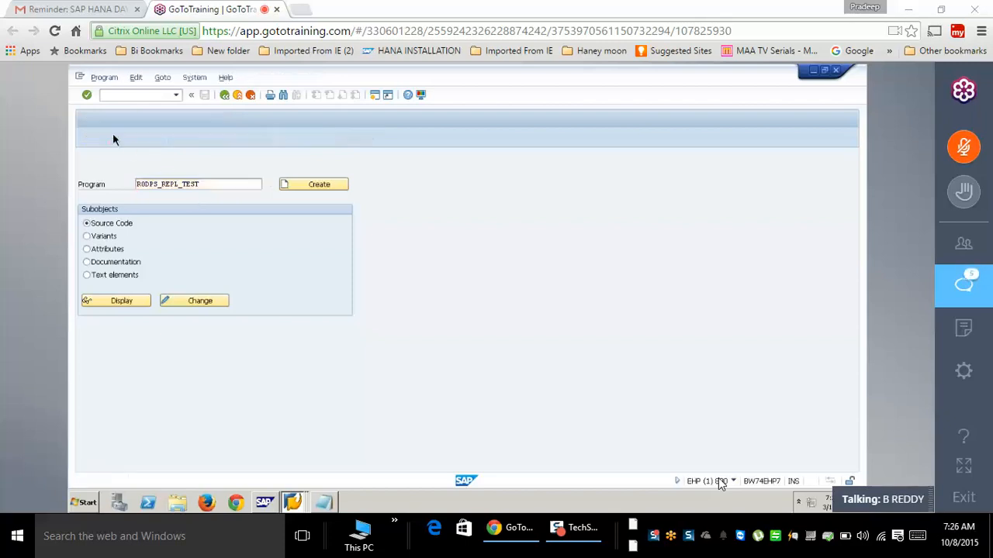
# - Extract ODP sodp_001 with context DataSources Without ESH Modeling and review the sales rows
pyautogui.click(339, 171)
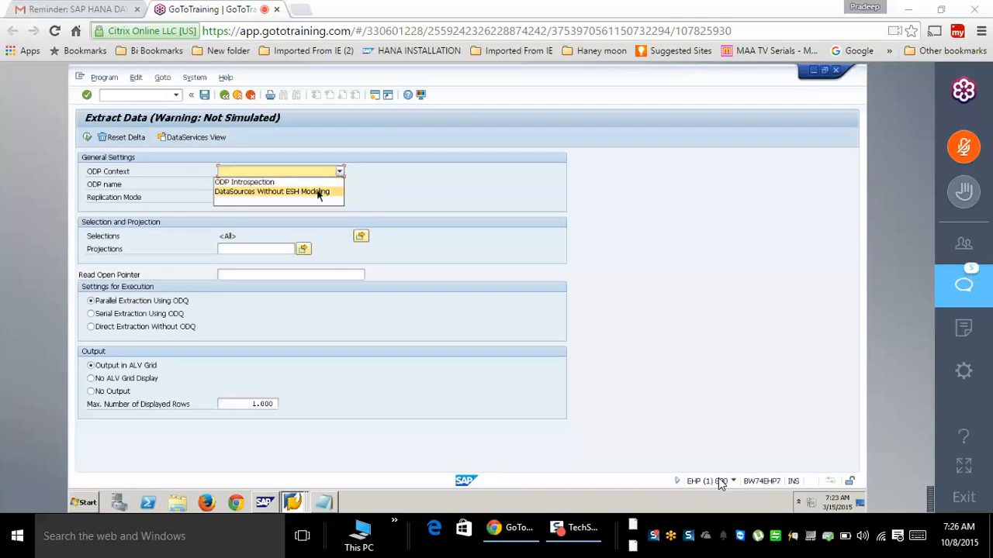
pyautogui.click(318, 193)
pyautogui.click(270, 185)
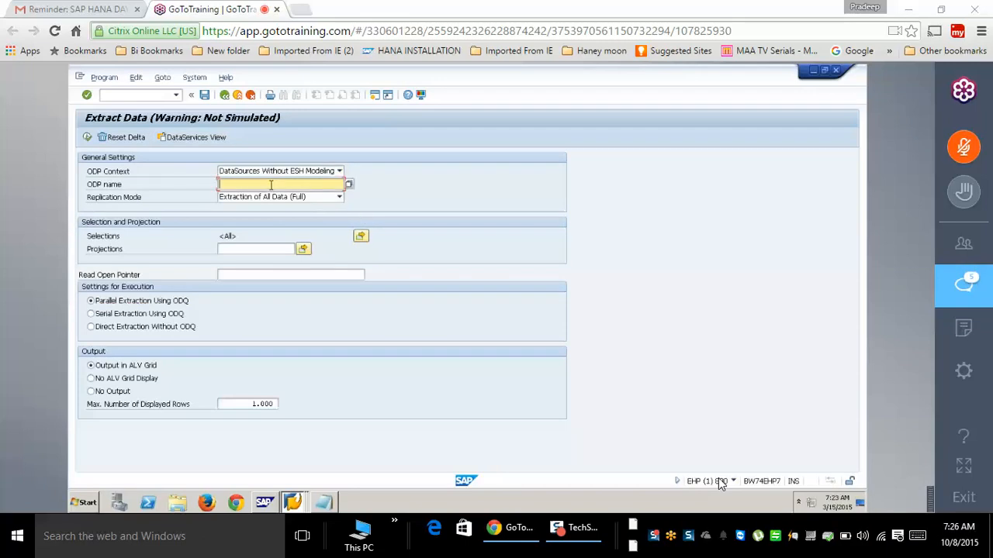
pyautogui.write('sodp_001')
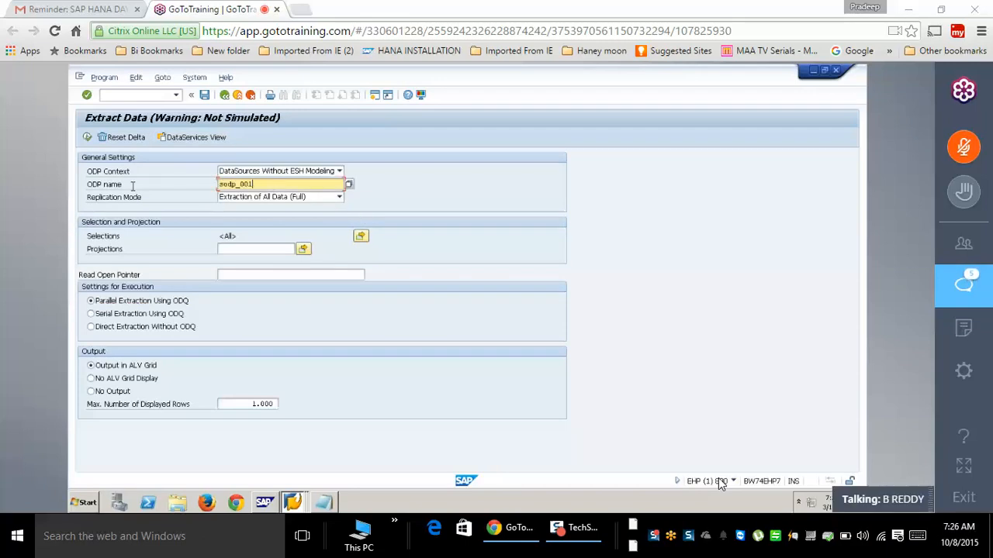
pyautogui.click(87, 137)
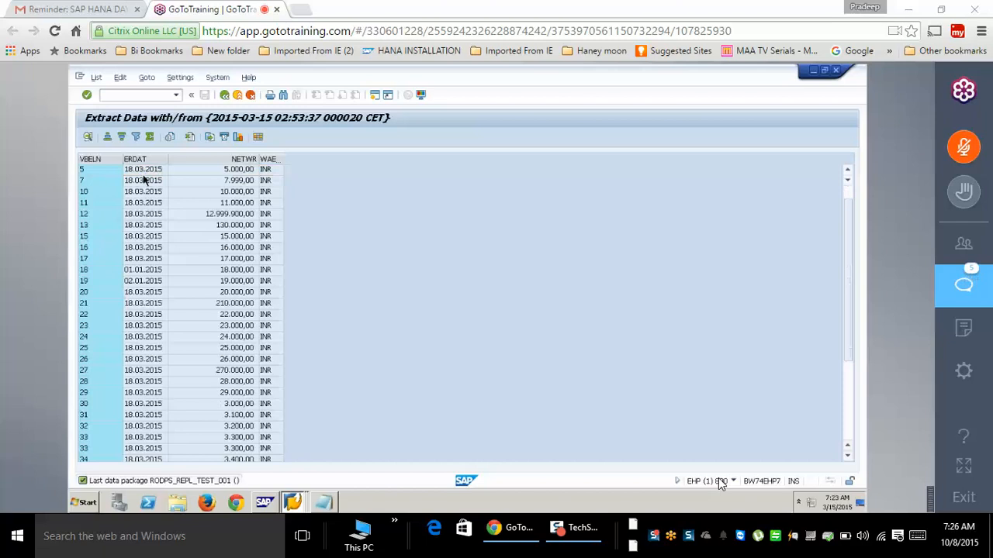
pyautogui.scroll(1, 165, 283)
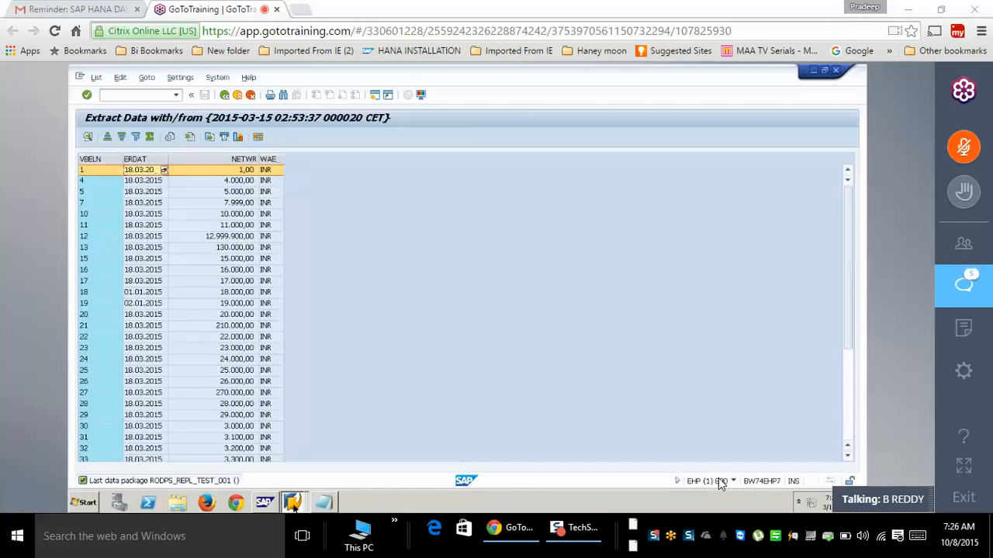
pyautogui.press('F3')
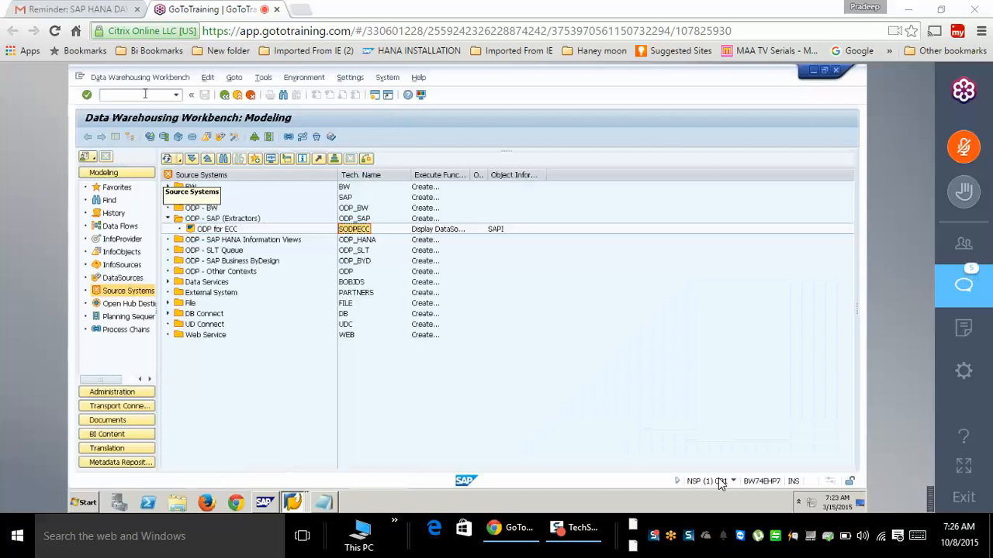
# - Enter /nrsa1 for the BW workbench and back out of the extraction results in ECC
pyautogui.write('/nrsa1')
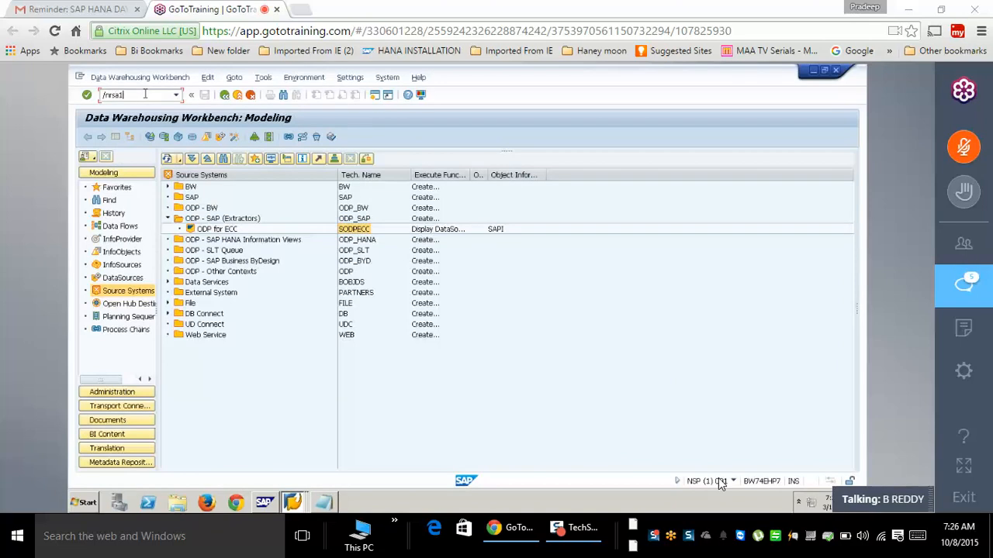
pyautogui.hotkey('alt', 'Tab')
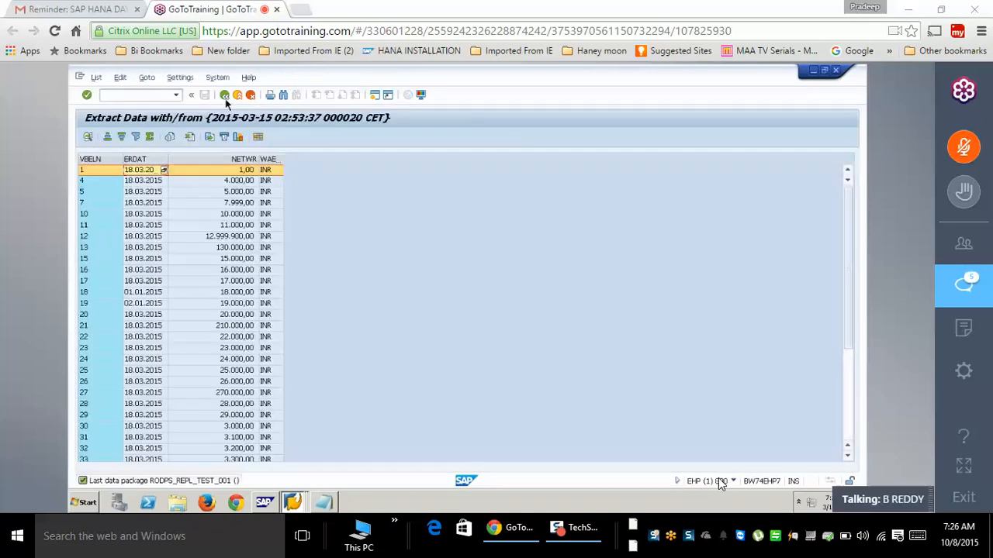
pyautogui.click(225, 97)
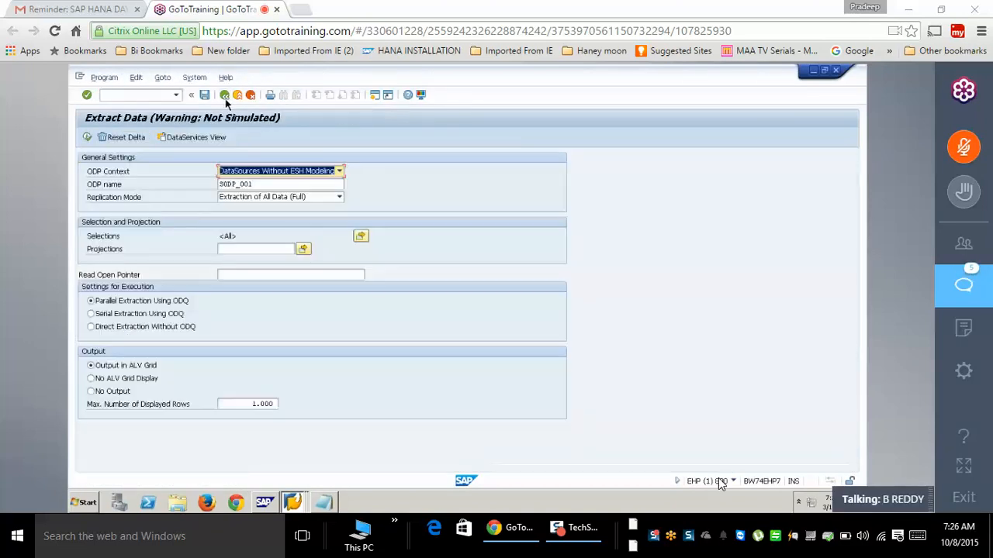
pyautogui.click(225, 96)
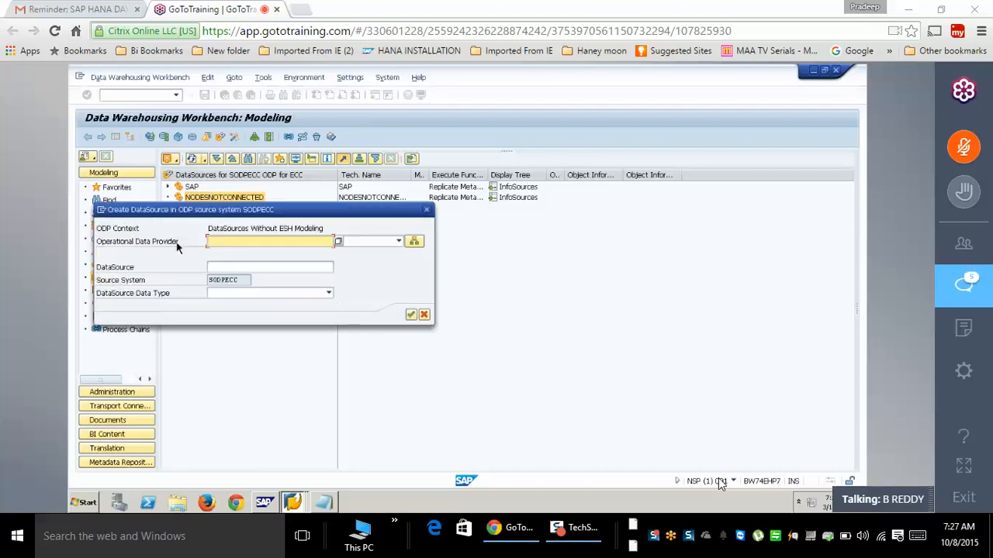
# - Pick SODP_001 from the Sales and Distribution providers as the operational data provider
pyautogui.click(415, 242)
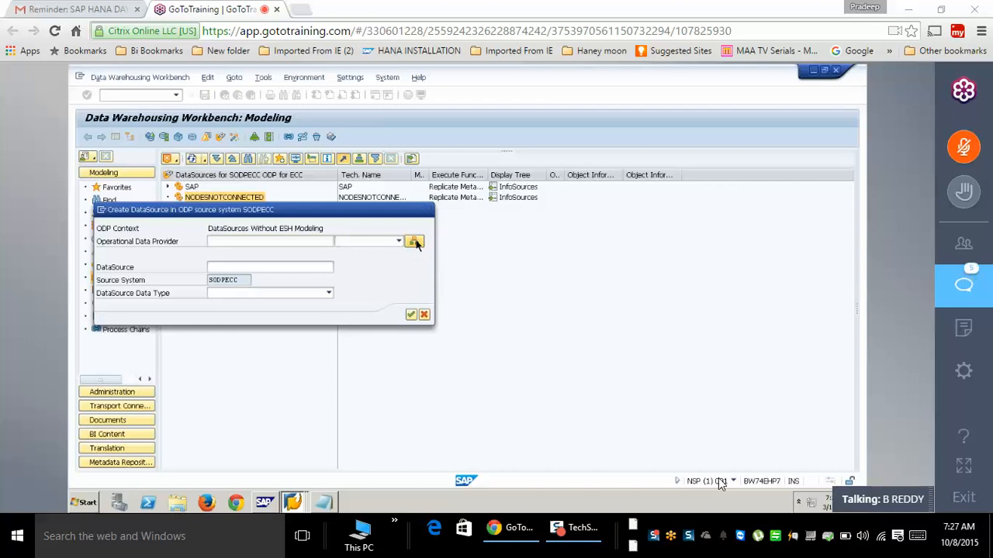
pyautogui.click(87, 188)
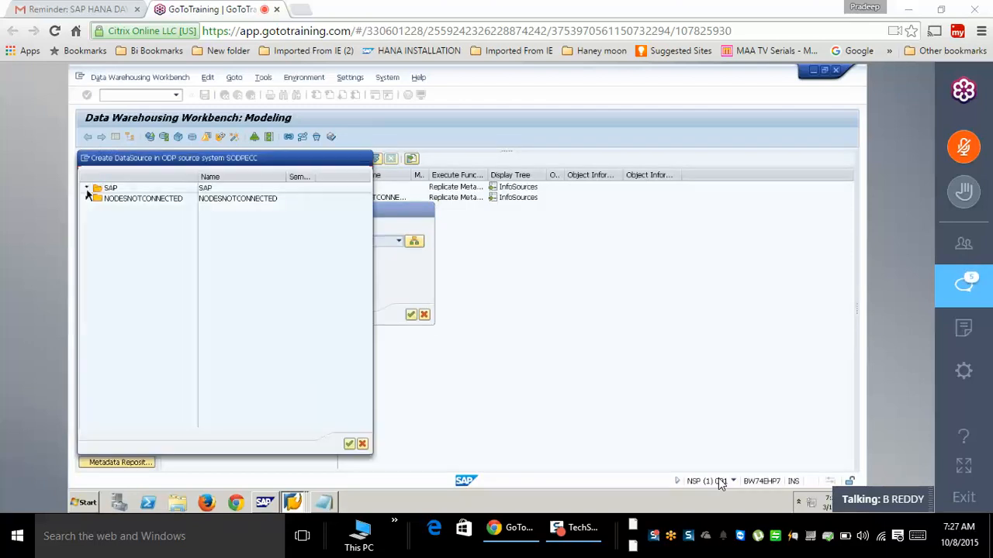
pyautogui.click(366, 215)
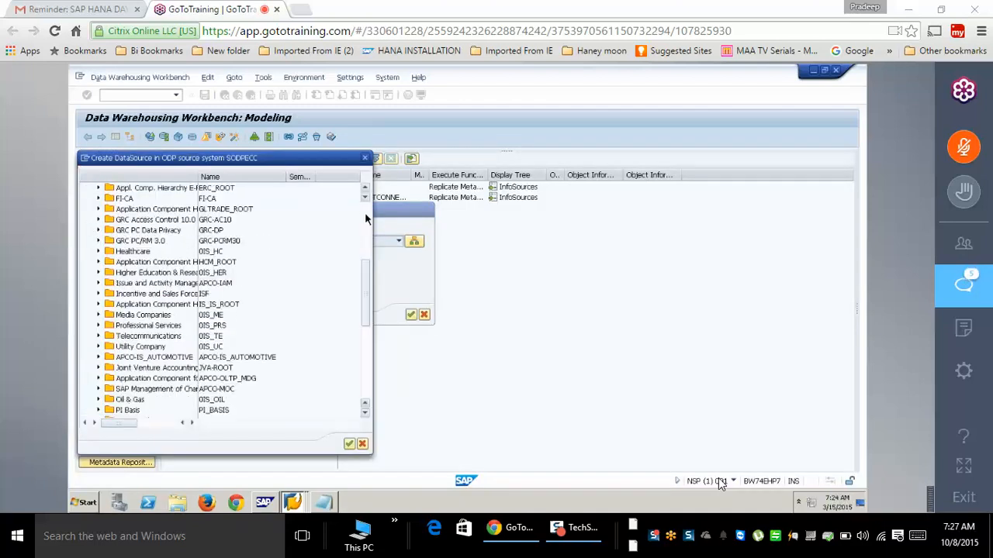
pyautogui.click(365, 214)
pyautogui.click(99, 200)
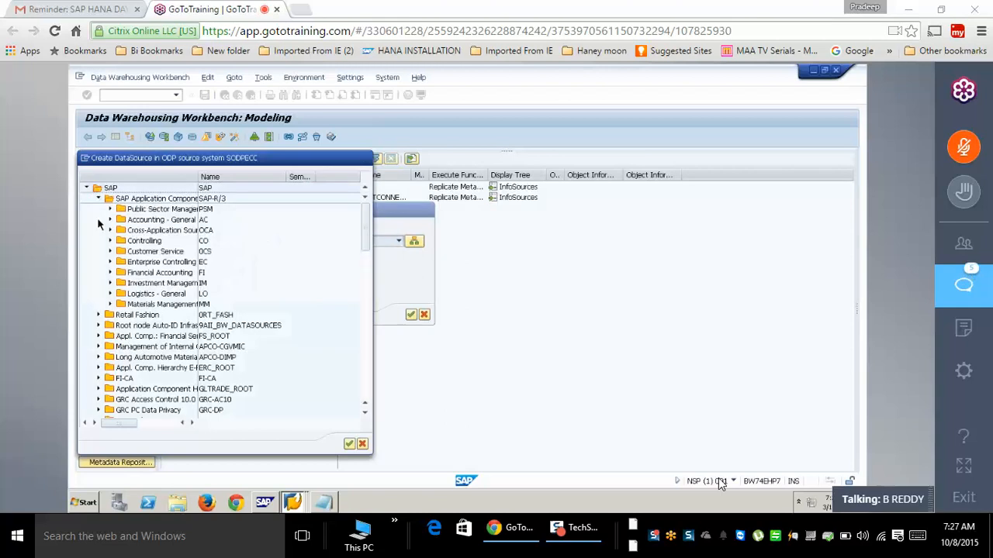
pyautogui.click(111, 389)
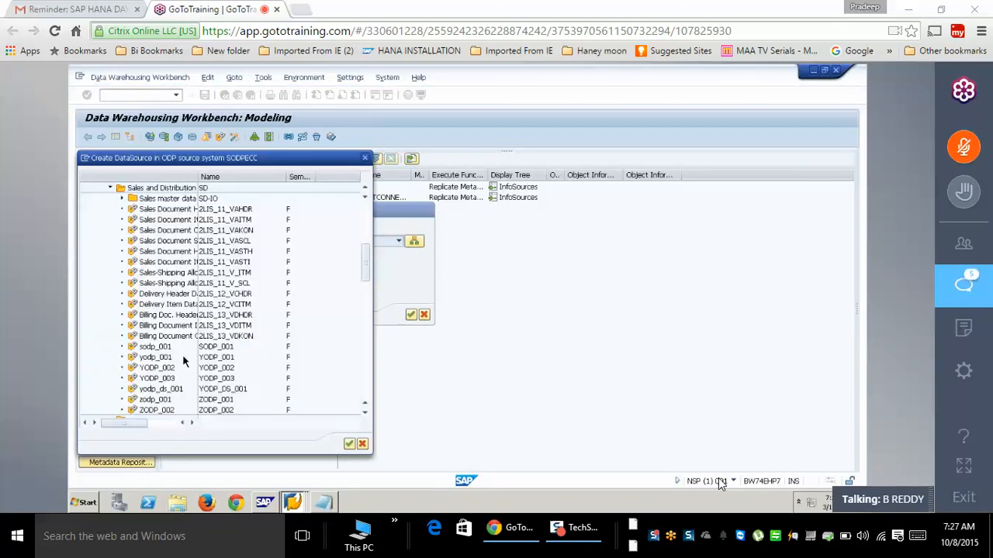
pyautogui.scroll(-2, 176, 357)
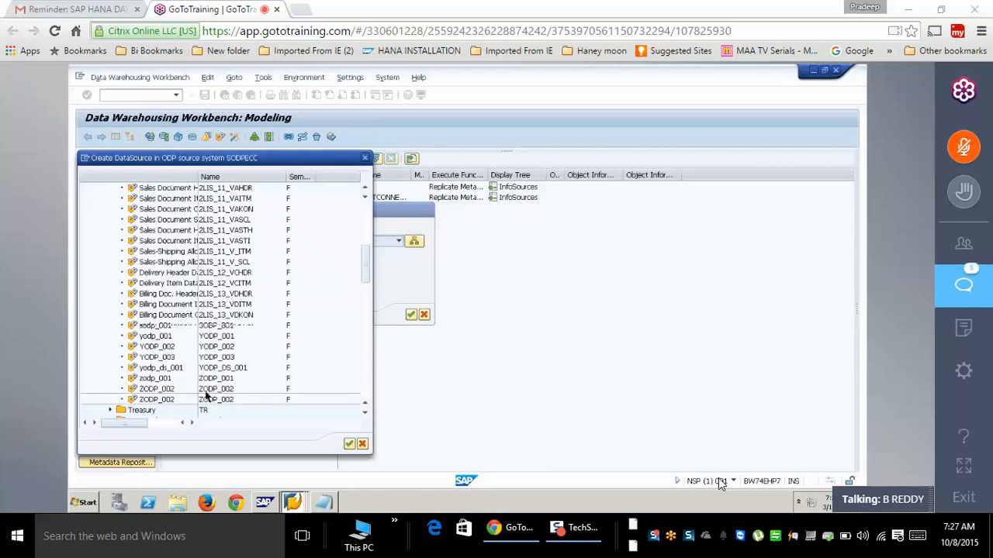
pyautogui.click(208, 327)
pyautogui.doubleClick(208, 327)
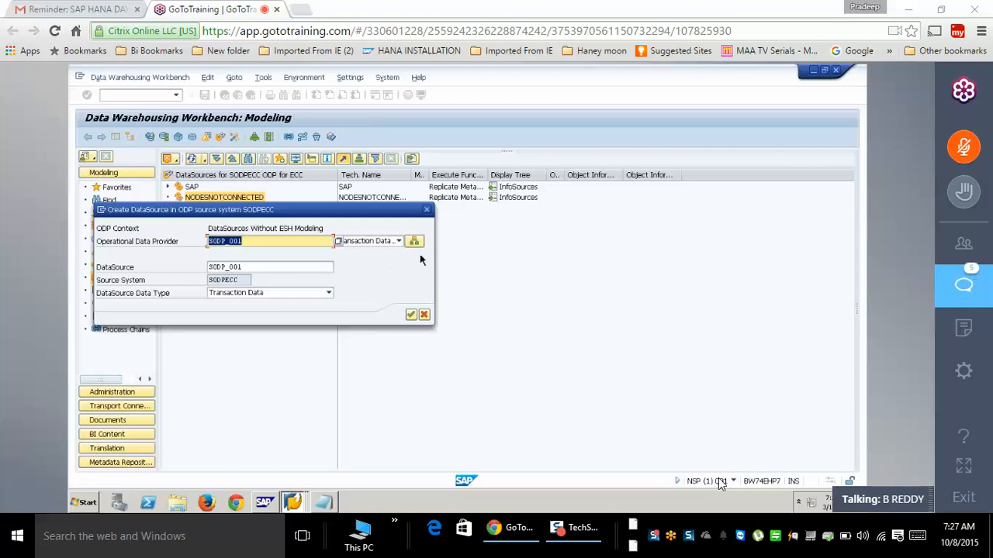
# - Name the DataSource ZDS_SODP_001, verify the values and confirm its creation
pyautogui.doubleClick(252, 266)
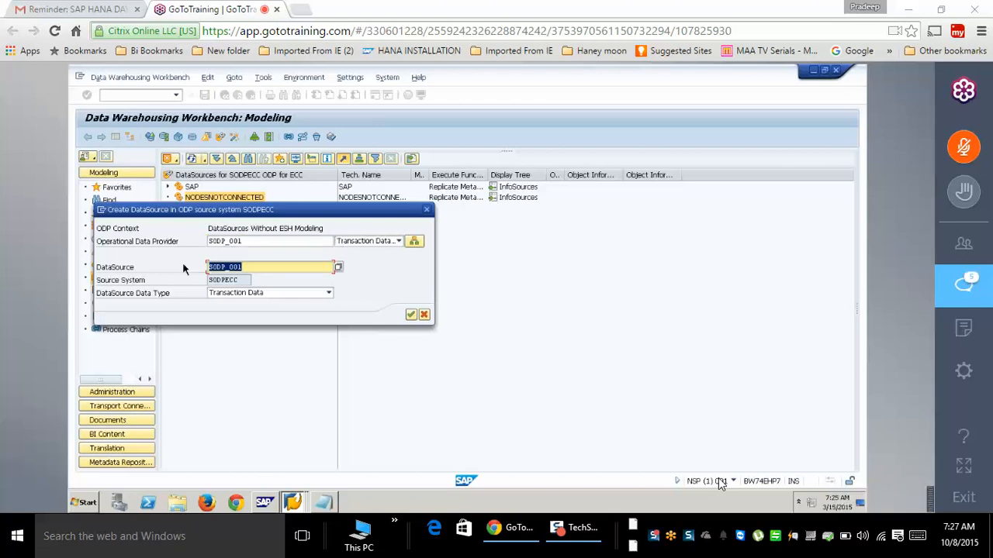
pyautogui.write('ZDS')
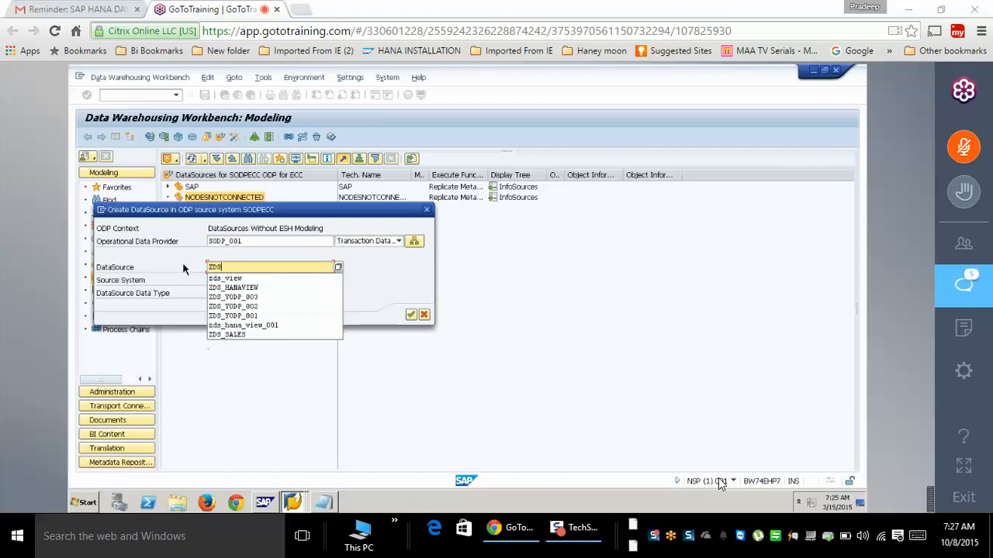
pyautogui.write('_SODP_001')
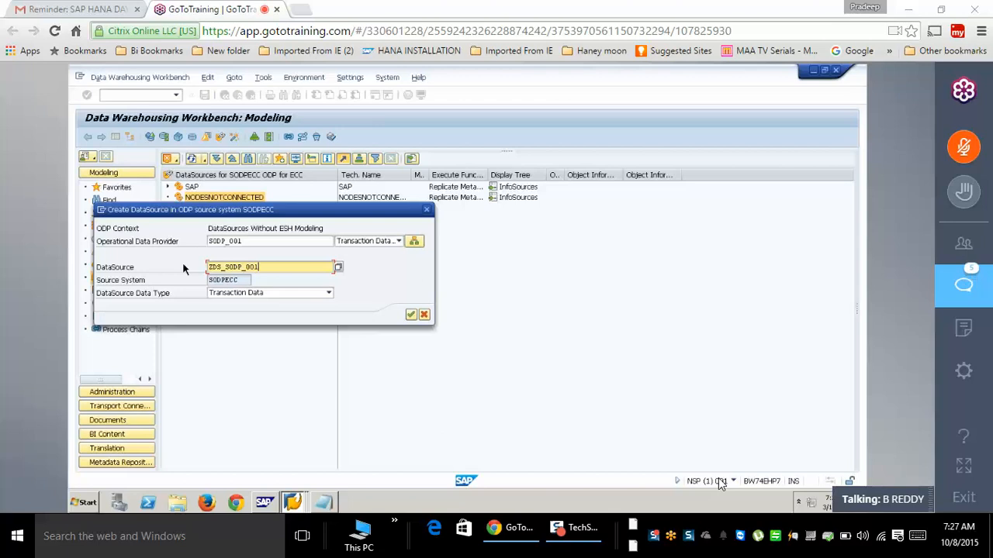
pyautogui.moveTo(252, 241); pyautogui.dragTo(196, 240)
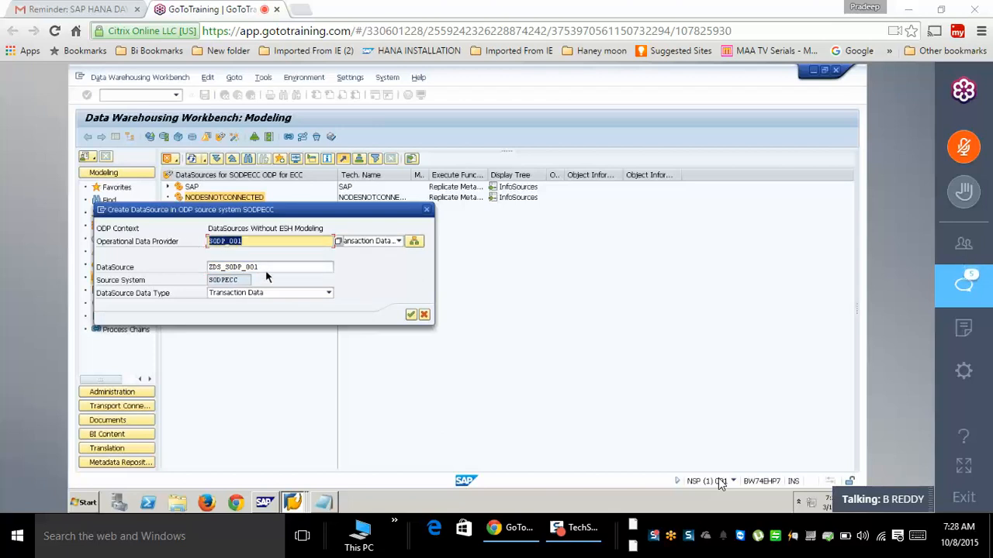
pyautogui.moveTo(265, 268); pyautogui.dragTo(183, 270)
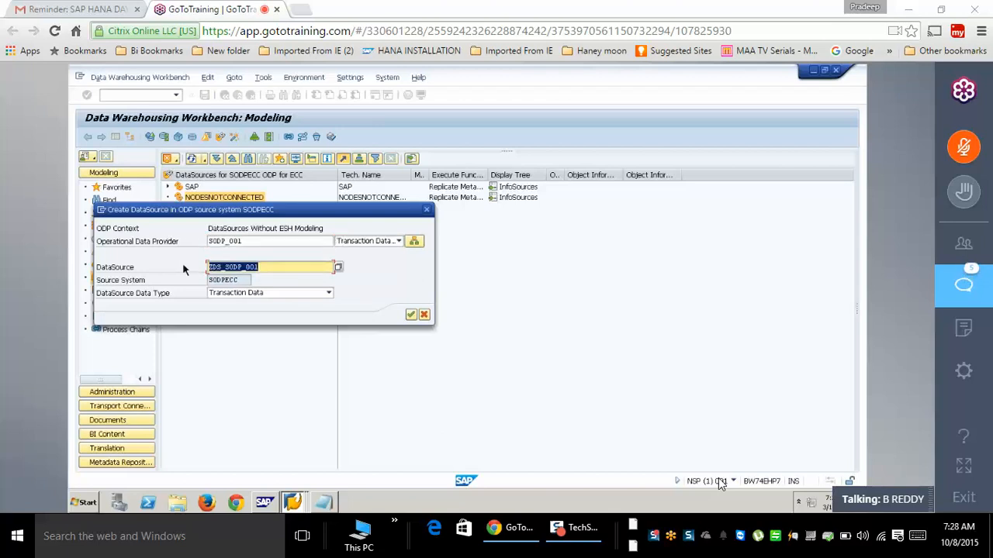
pyautogui.moveTo(274, 269); pyautogui.dragTo(192, 269)
pyautogui.moveTo(252, 242); pyautogui.dragTo(196, 239)
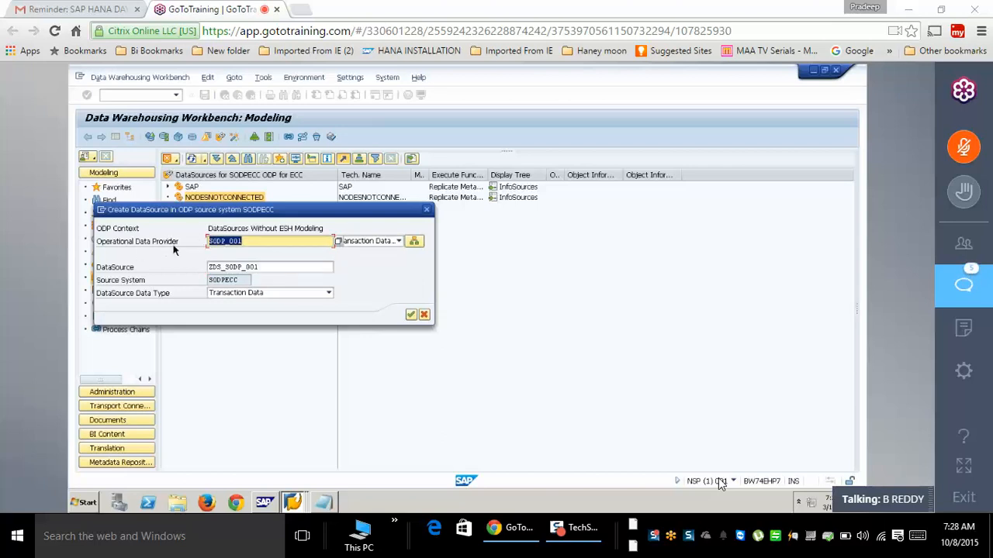
pyautogui.click(411, 314)
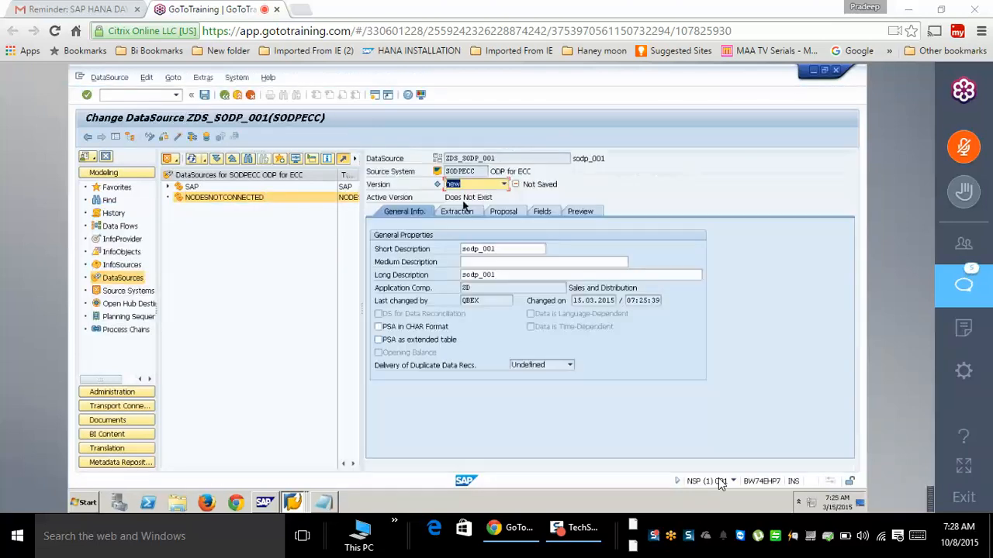
# - Review the Extraction, Fields and Preview tabs, activate ZDS_SODP_001, acknowledge the log and go back
pyautogui.click(462, 215)
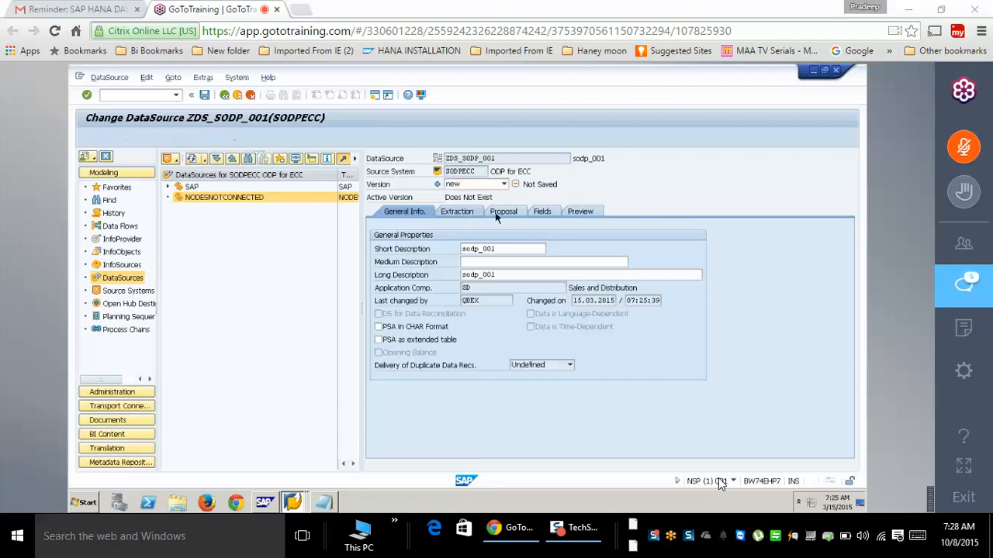
pyautogui.click(541, 213)
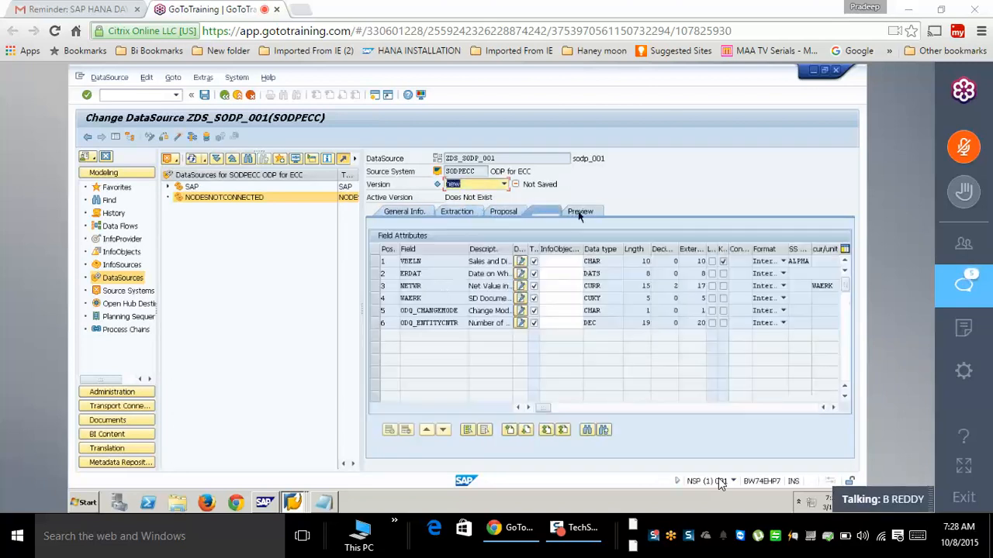
pyautogui.click(578, 211)
pyautogui.click(172, 139)
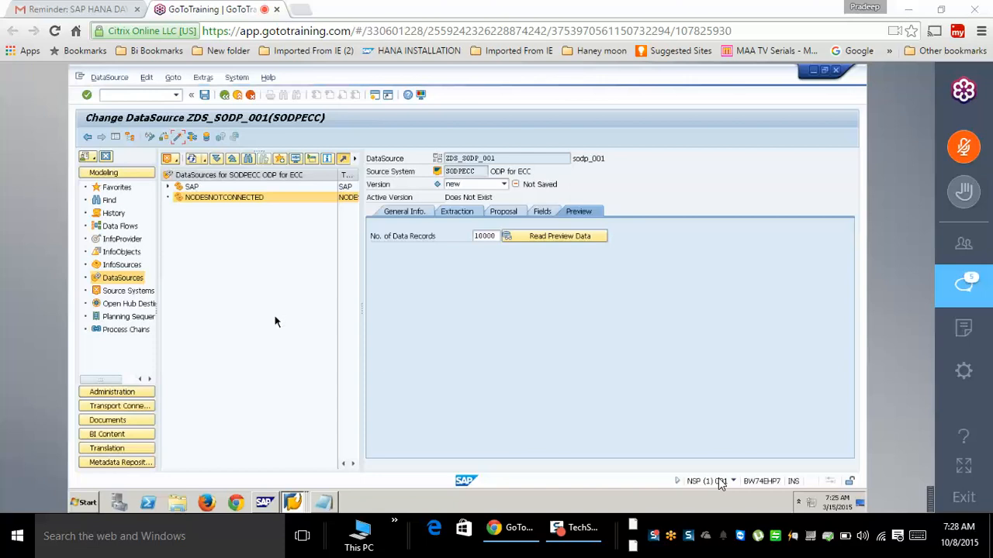
pyautogui.click(280, 290)
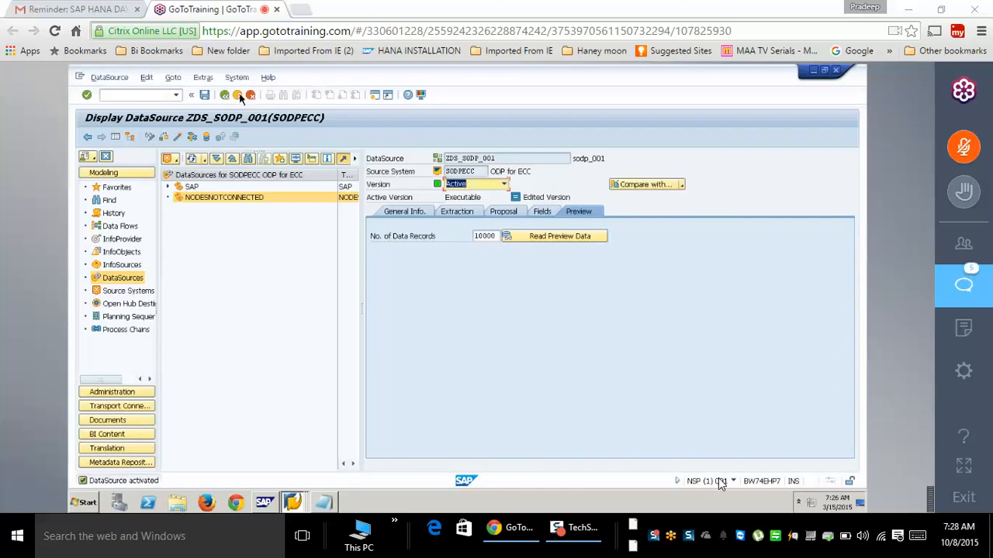
pyautogui.click(237, 94)
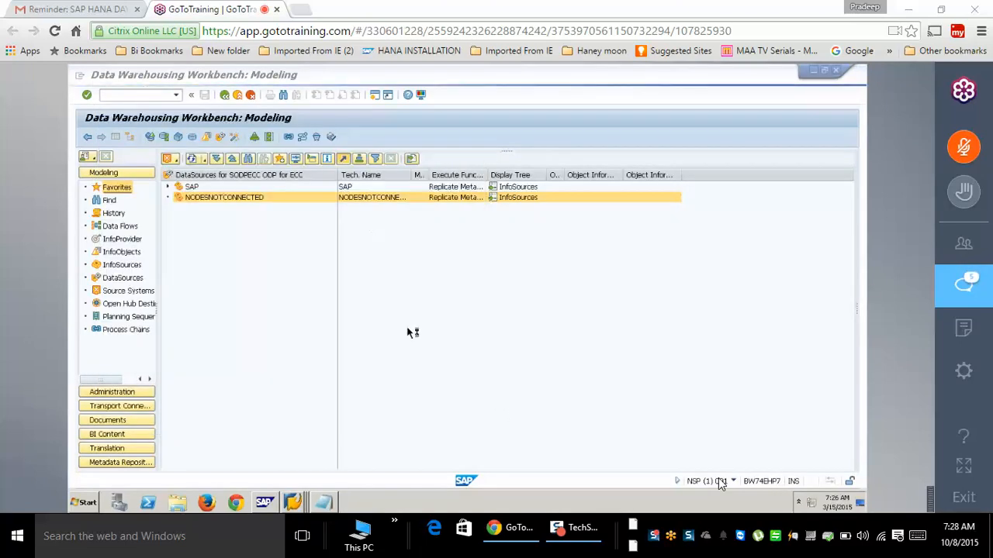
pyautogui.click(266, 504)
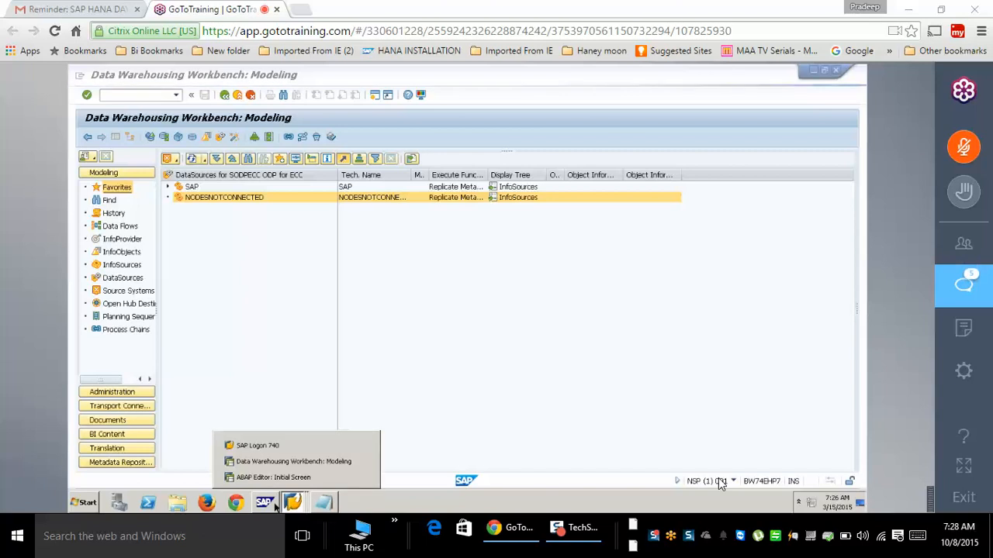
pyautogui.click(272, 506)
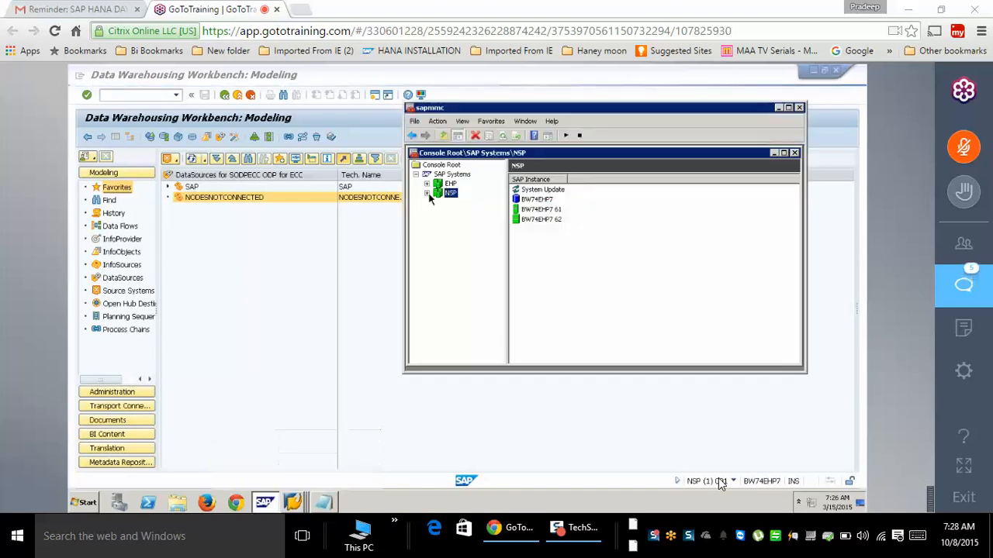
pyautogui.click(427, 194)
pyautogui.click(438, 224)
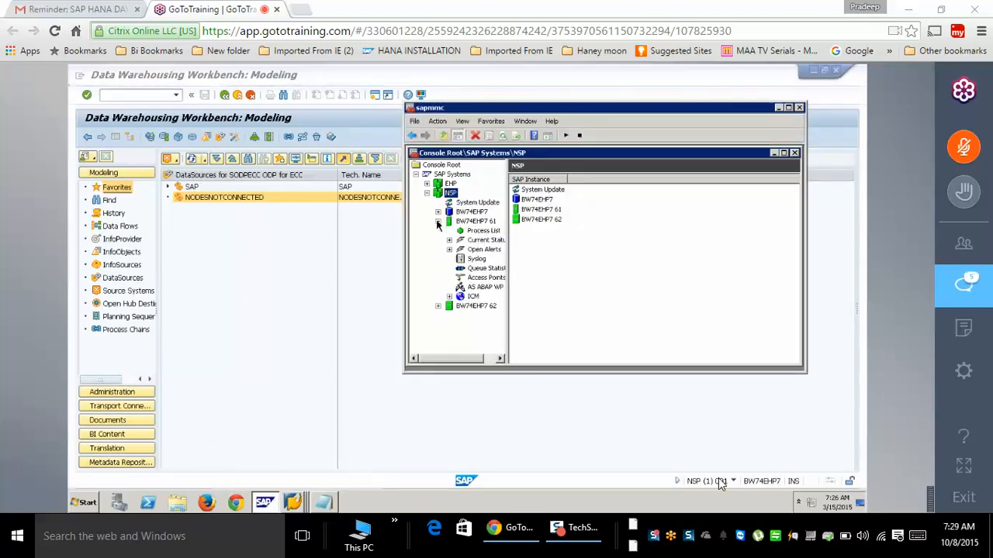
pyautogui.click(481, 287)
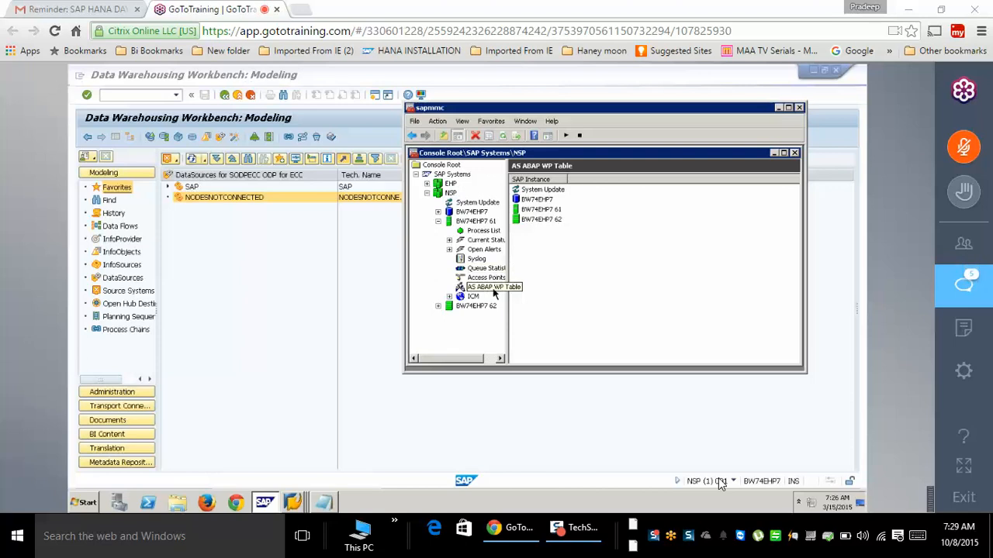
pyautogui.click(746, 360)
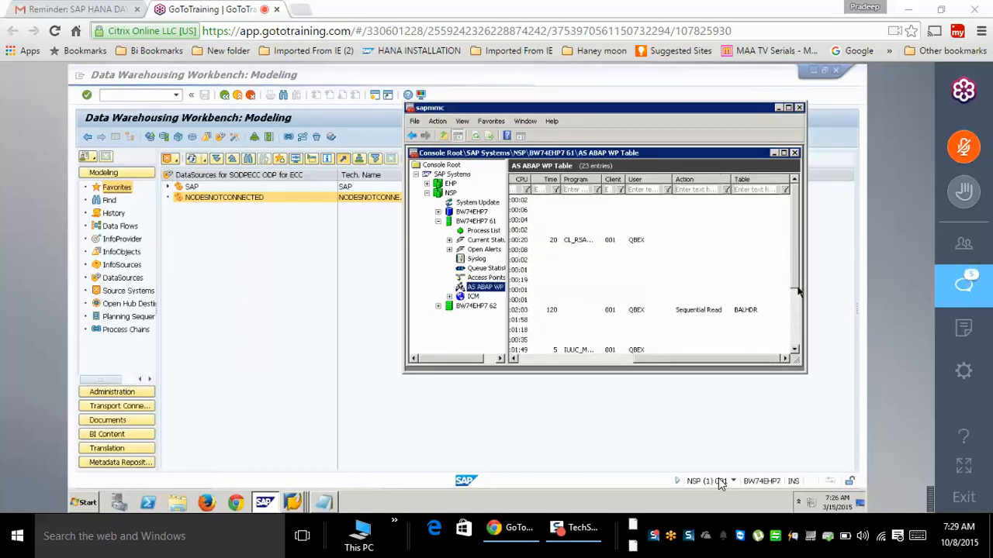
pyautogui.scroll(-2, 797, 294)
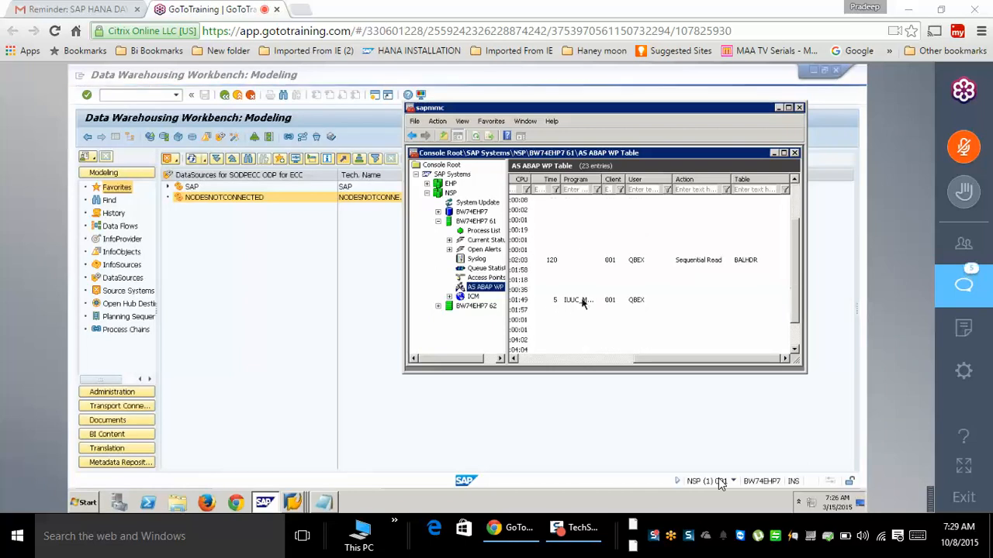
pyautogui.click(527, 359)
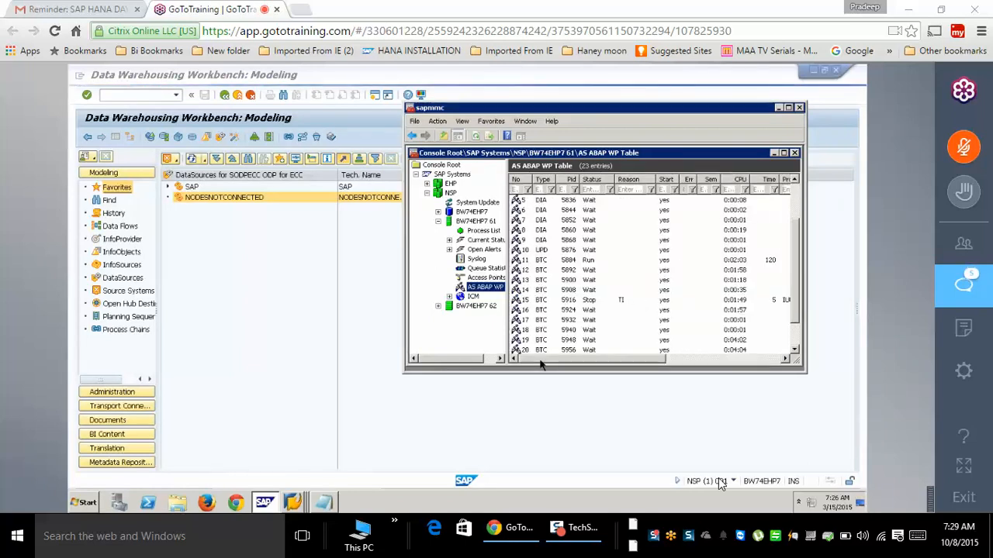
pyautogui.click(665, 359)
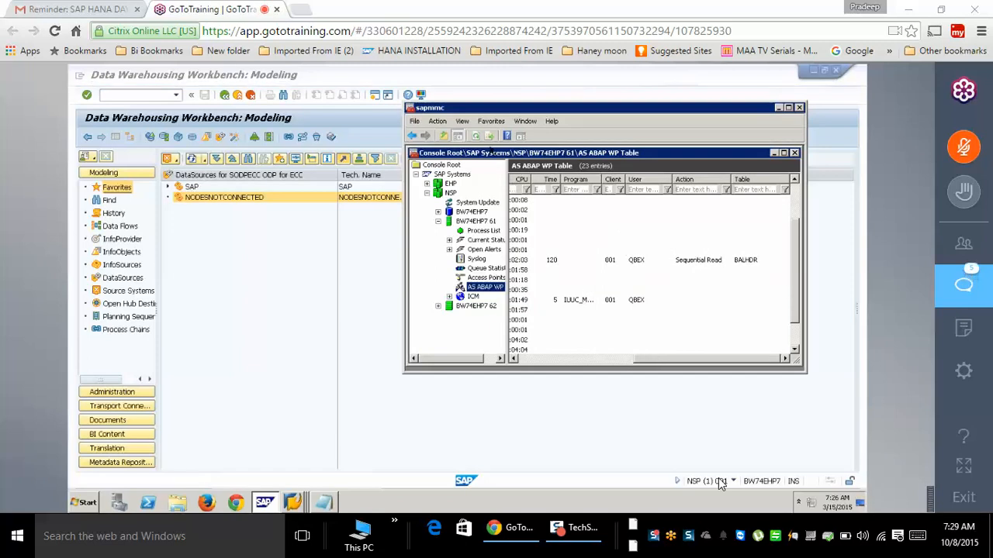
pyautogui.click(479, 138)
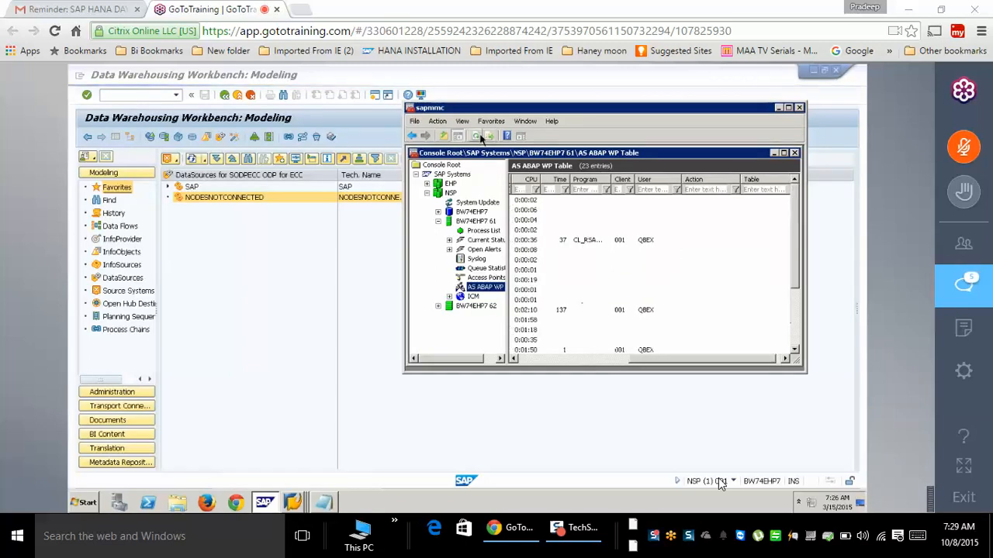
pyautogui.click(480, 137)
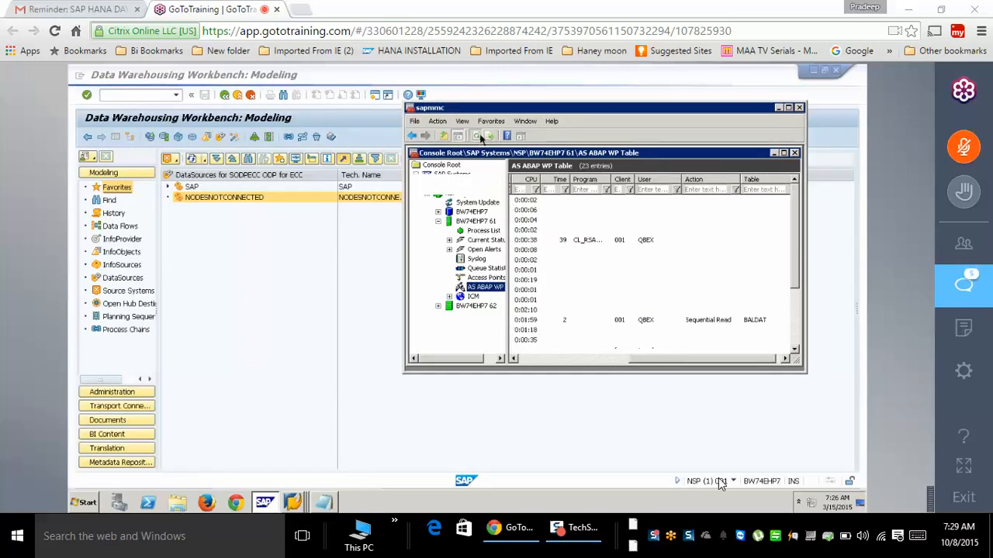
pyautogui.click(479, 137)
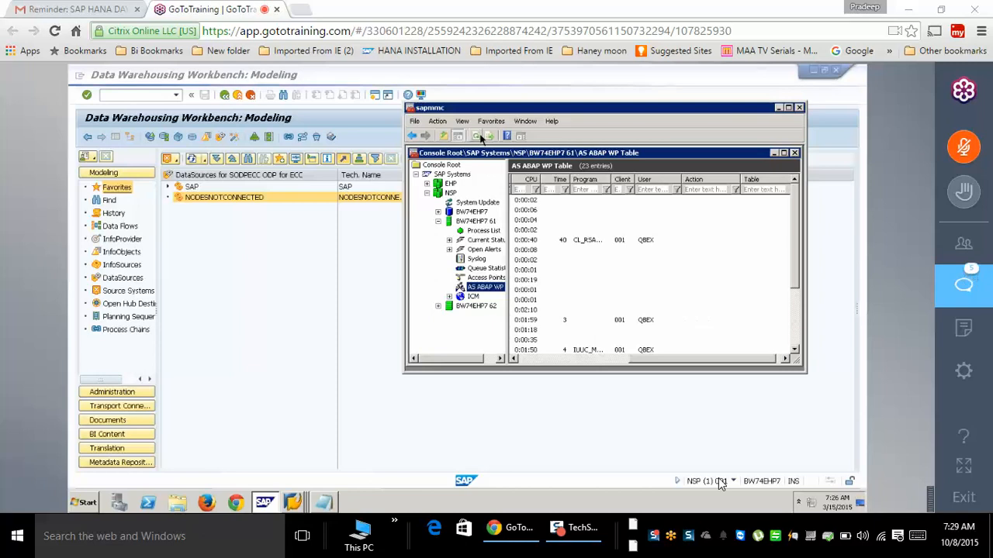
pyautogui.click(479, 137)
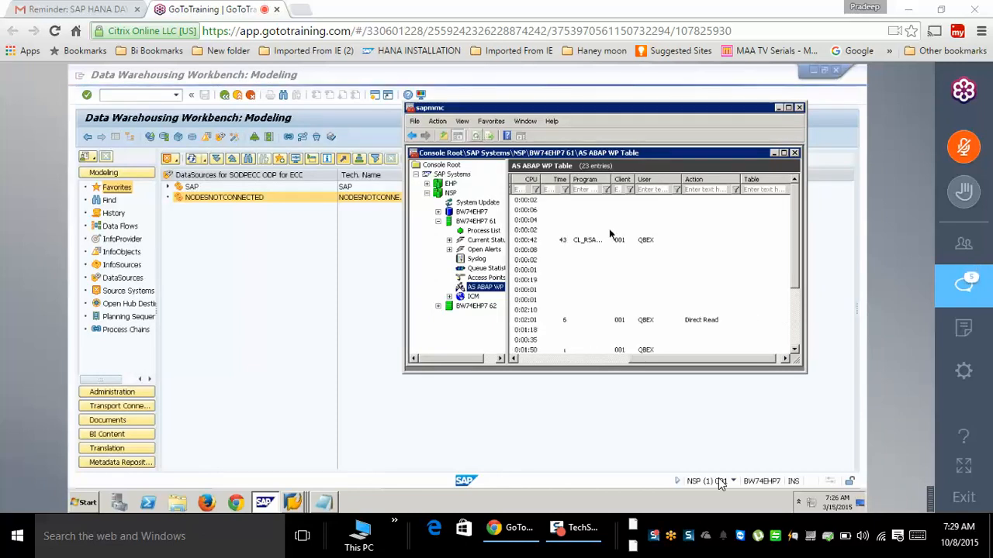
pyautogui.click(530, 361)
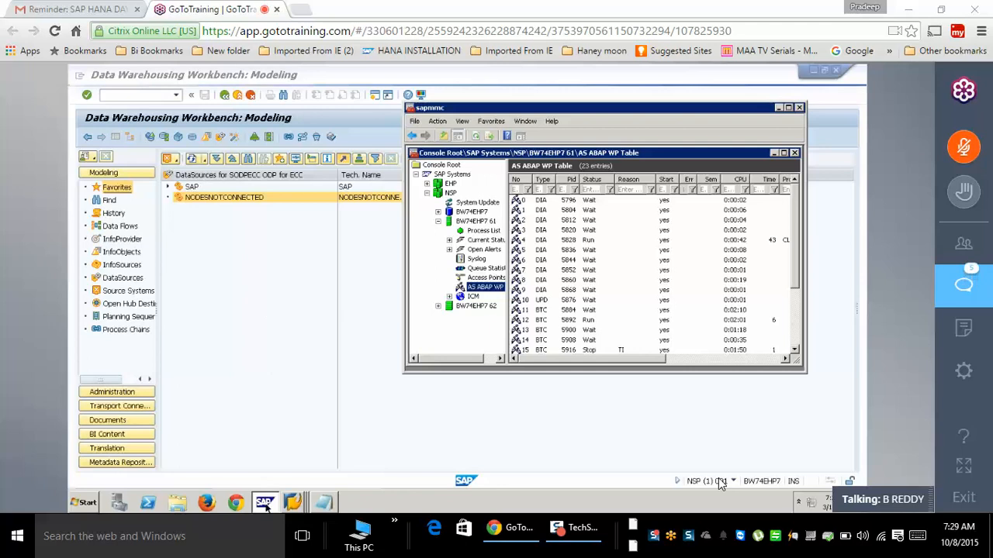
pyautogui.click(323, 395)
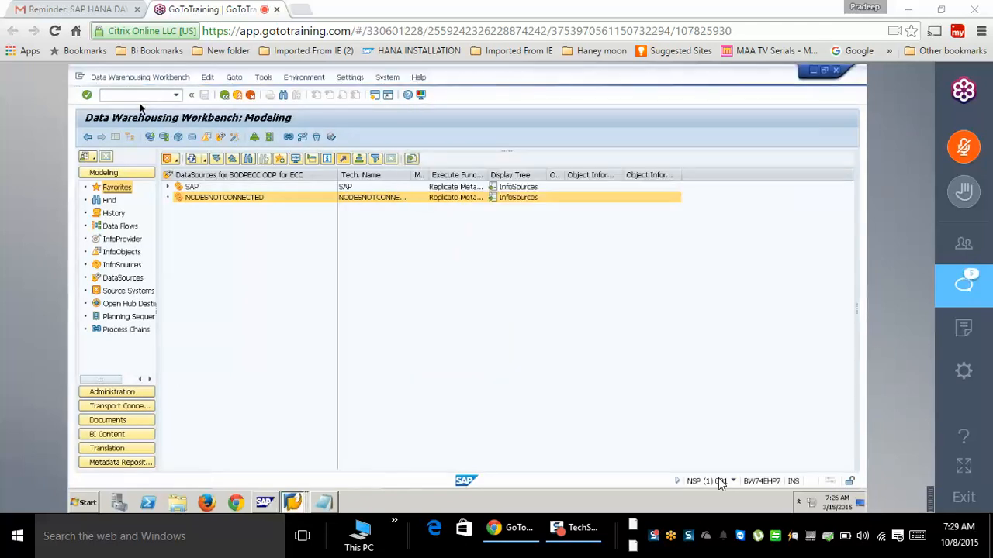
# - Exit the workbench to SAP Easy Access and enter transaction LTRS
pyautogui.click(139, 77)
pyautogui.click(146, 173)
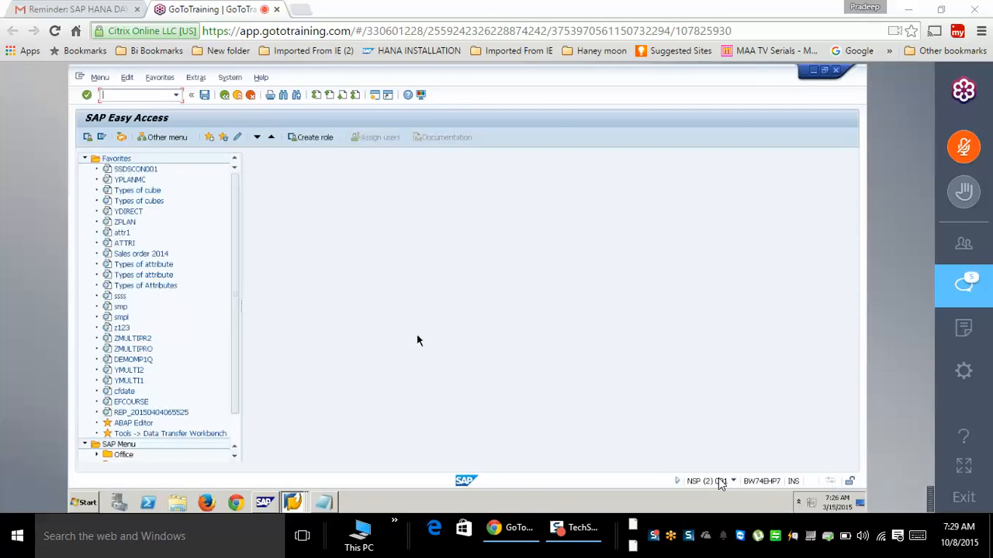
pyautogui.write('LTRS')
pyautogui.press('Return')
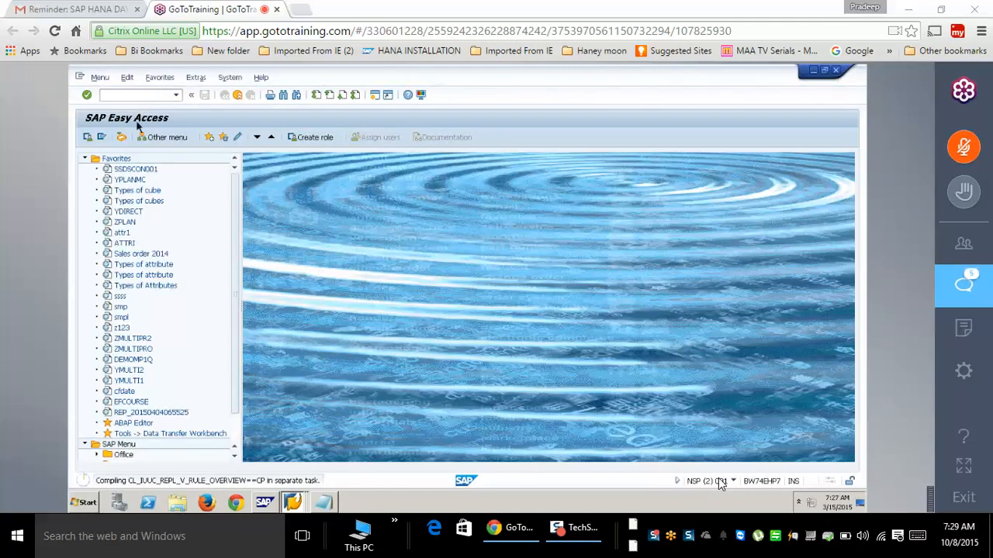
# - Stop the running transaction and launch the SAP LT Work Center with LTR
pyautogui.click(80, 77)
pyautogui.click(138, 185)
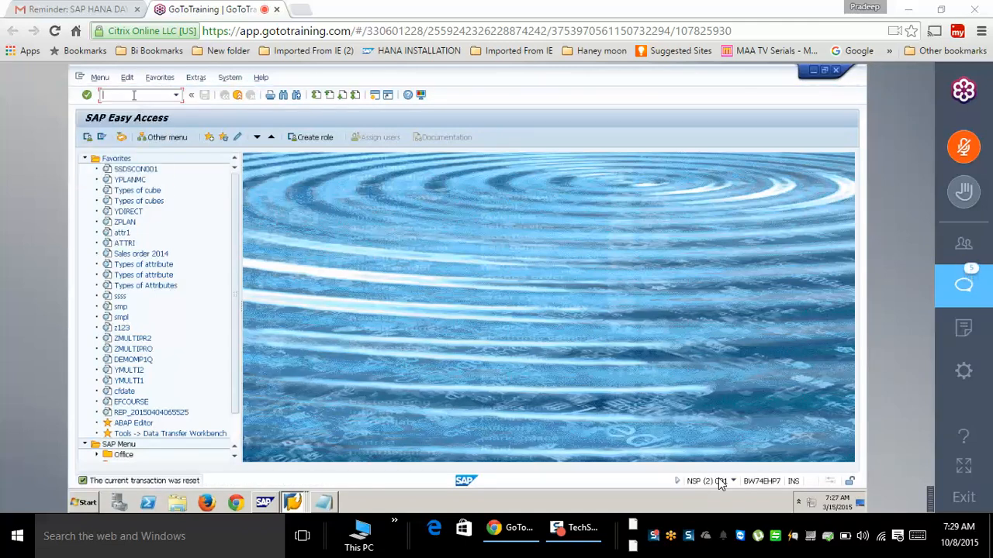
pyautogui.write('LTR')
pyautogui.press('Return')
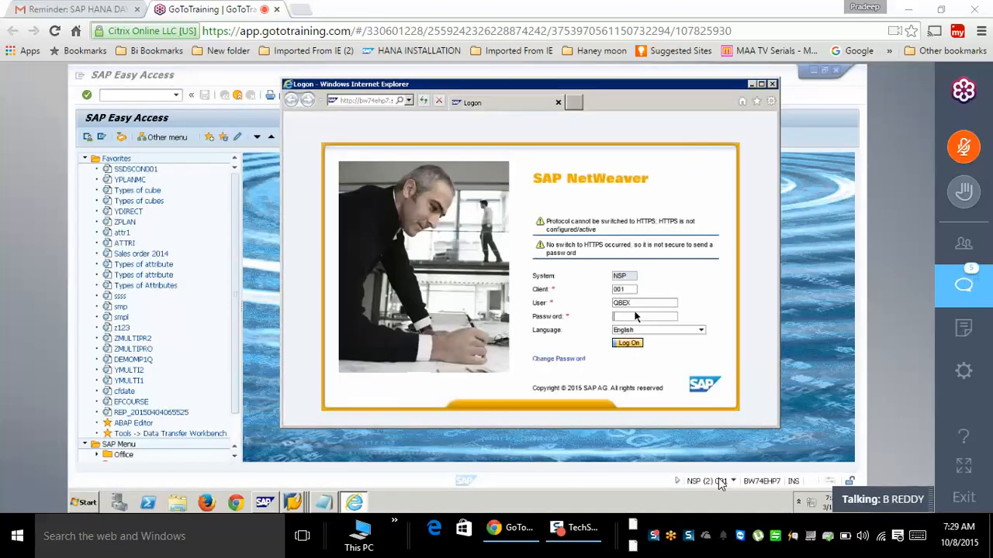
# - Log on to the LT web dashboard with the account password and open the NEWSCHSLT configuration
pyautogui.write('••••••')
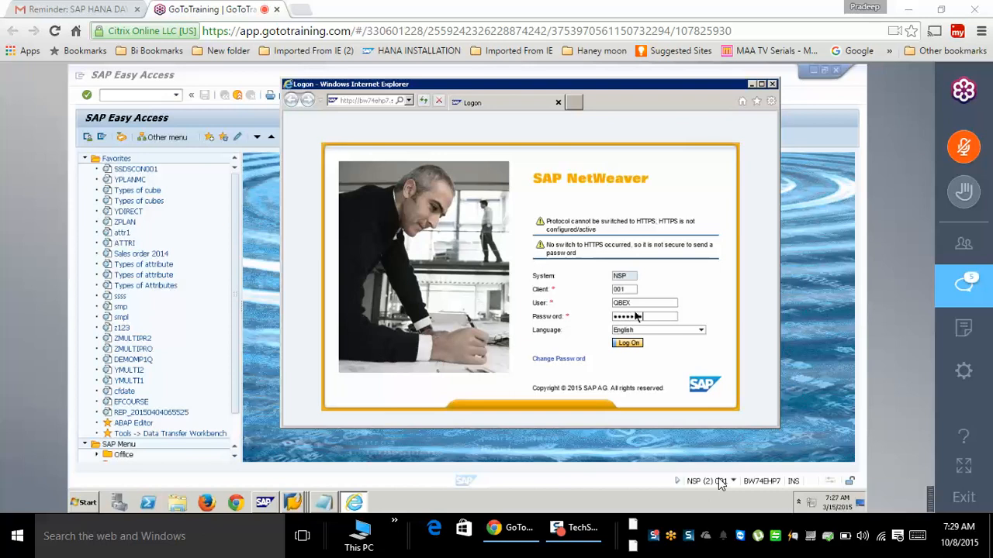
pyautogui.press('Return')
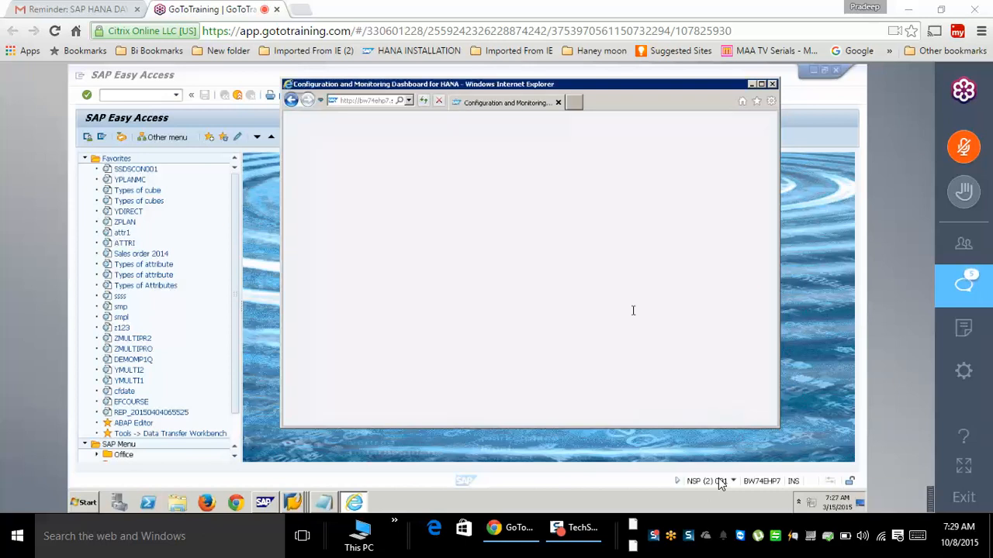
pyautogui.click(377, 231)
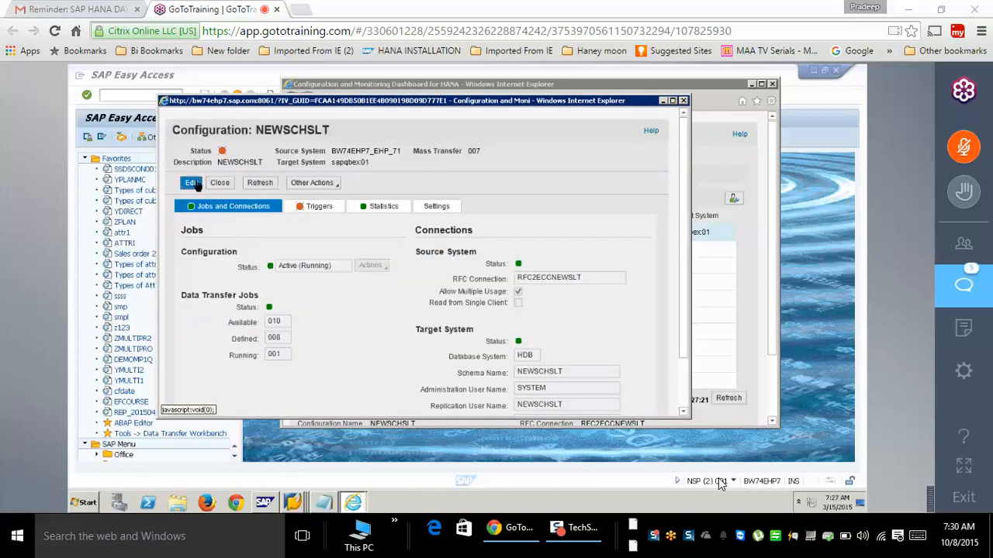
# - Deactivate NEWSCHSLT, save and close it, then refresh the management console's work process list
pyautogui.click(386, 268)
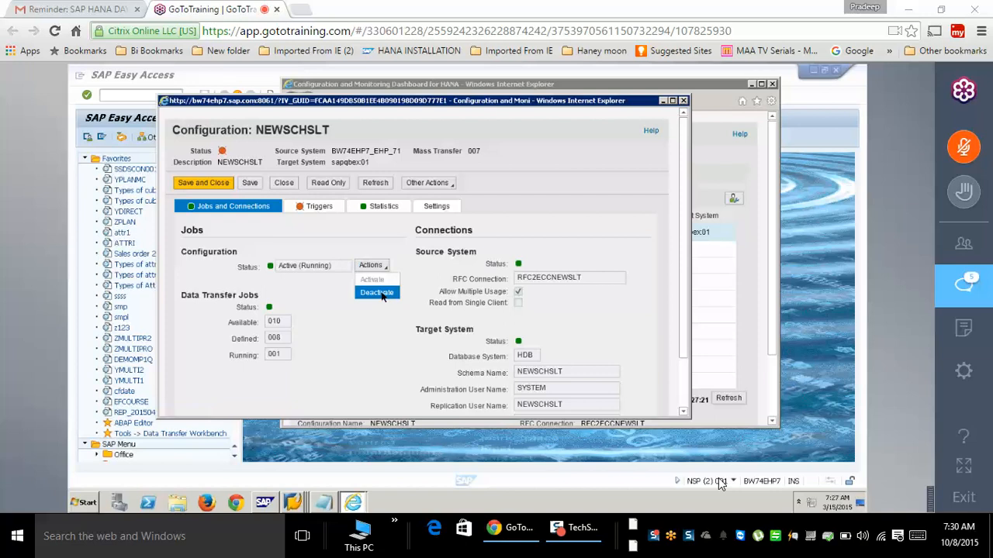
pyautogui.click(381, 292)
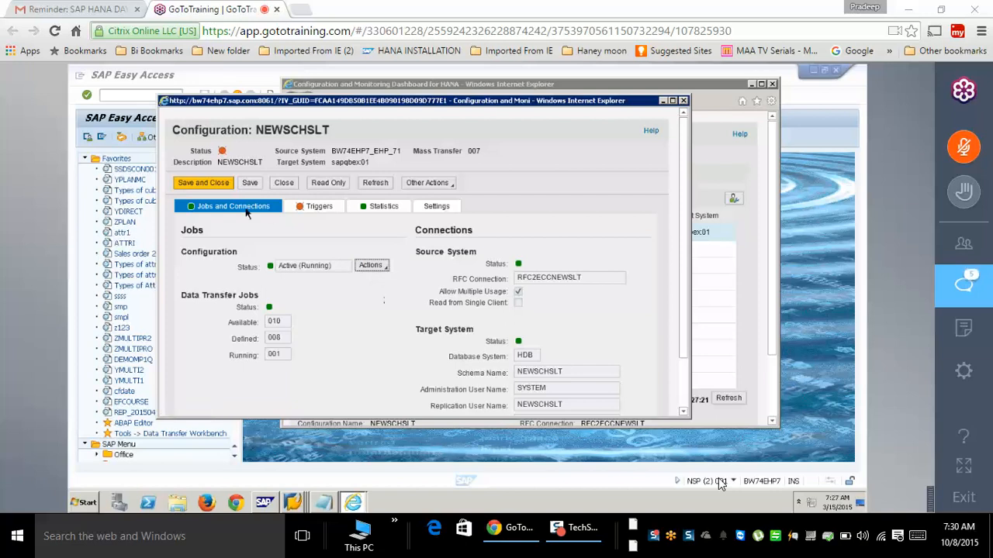
pyautogui.click(204, 183)
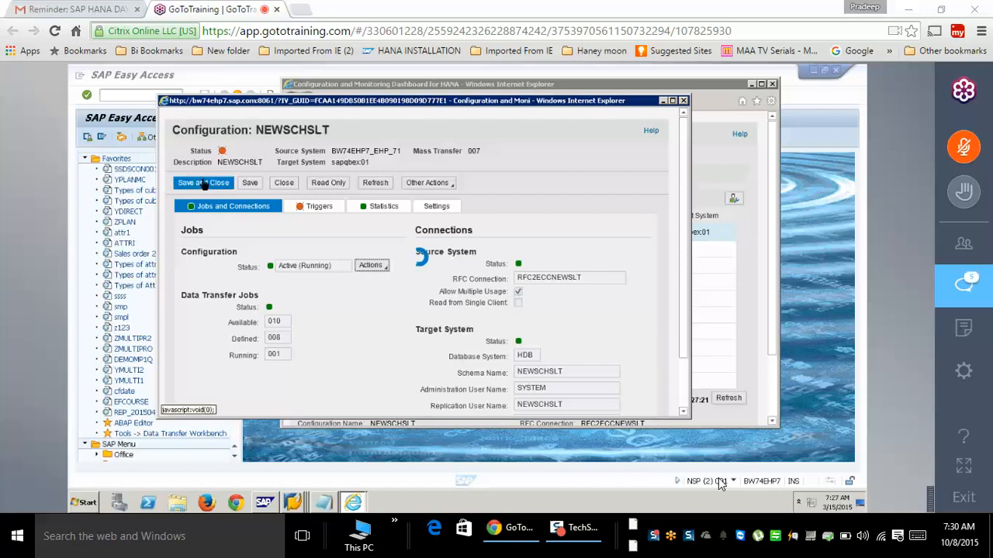
pyautogui.click(271, 505)
pyautogui.click(477, 136)
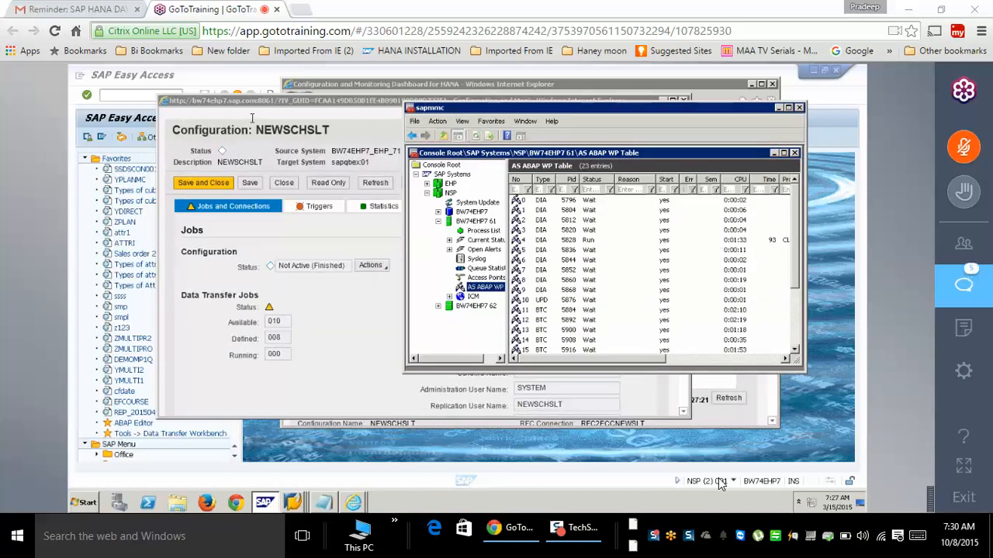
# - Close the NEWSCHSLT configuration window
pyautogui.click(221, 184)
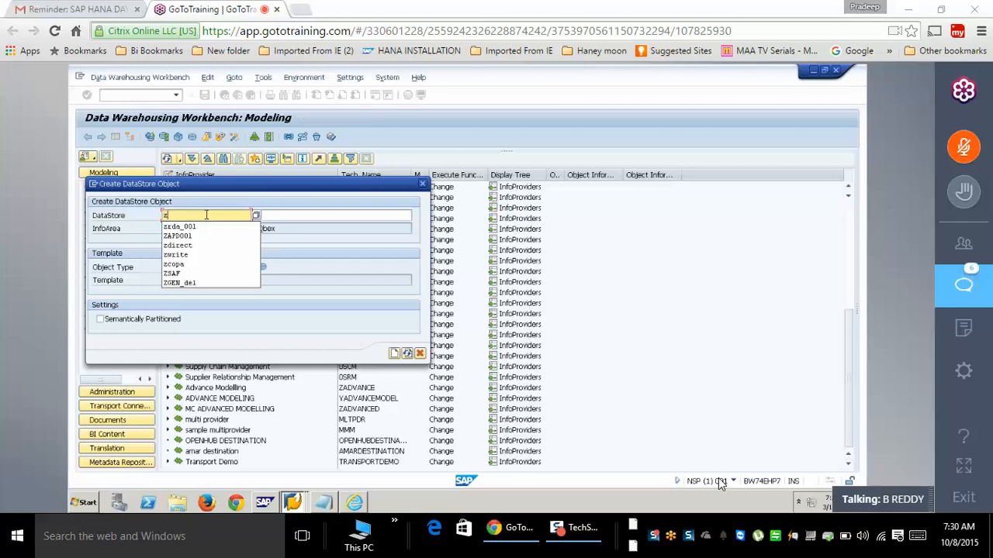
# - Create DataStore object ZODP_001 with description 'odp'
pyautogui.write('od')
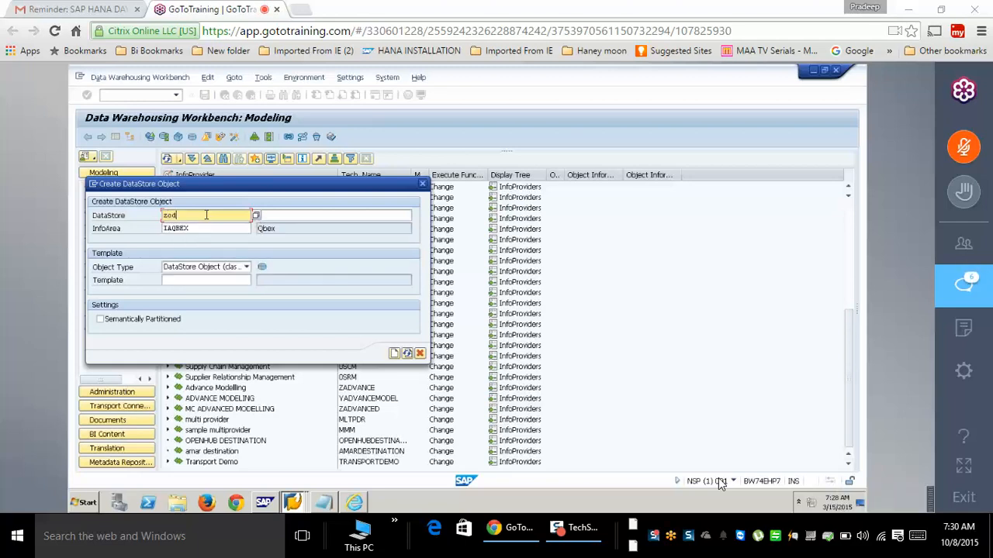
pyautogui.write('p_001')
pyautogui.click(289, 218)
pyautogui.write('odp')
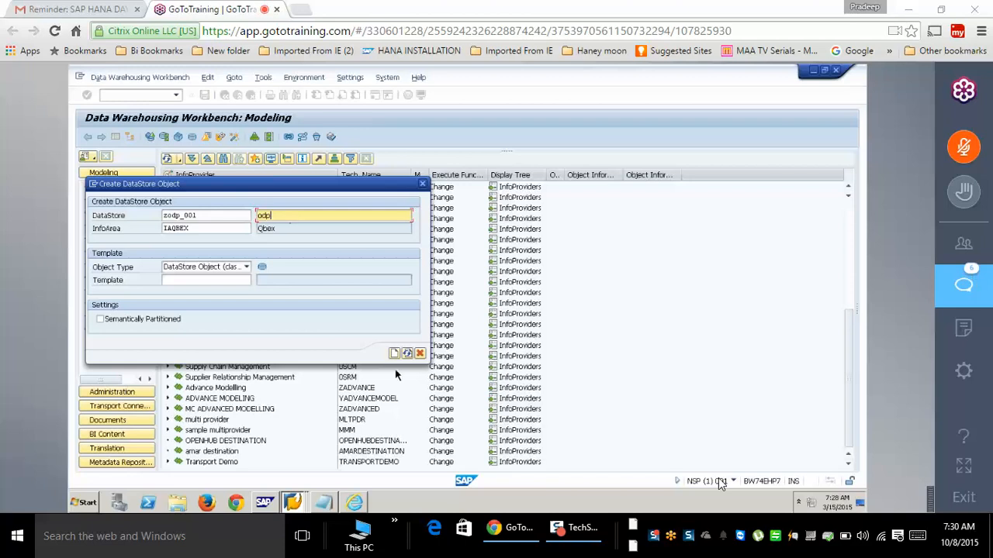
pyautogui.click(394, 354)
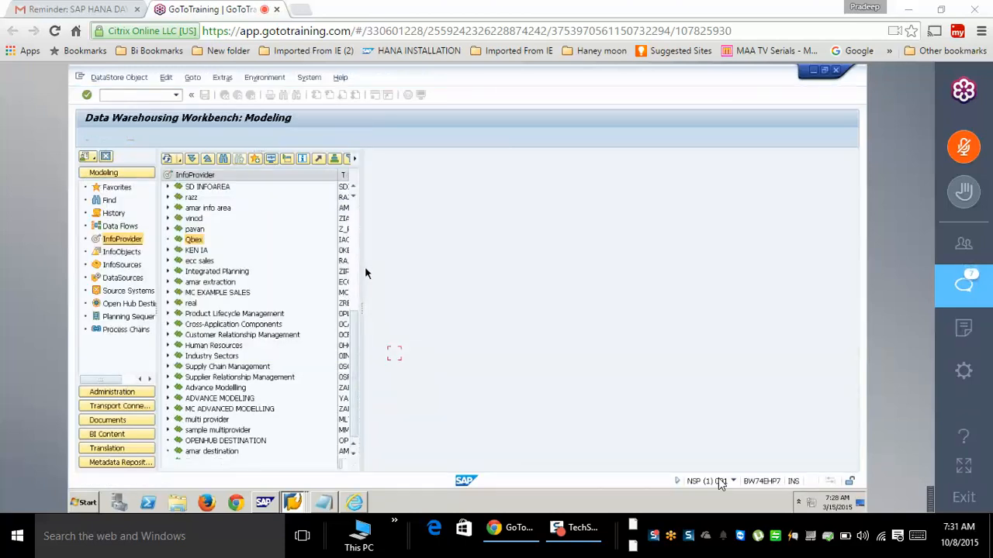
pyautogui.click(562, 242)
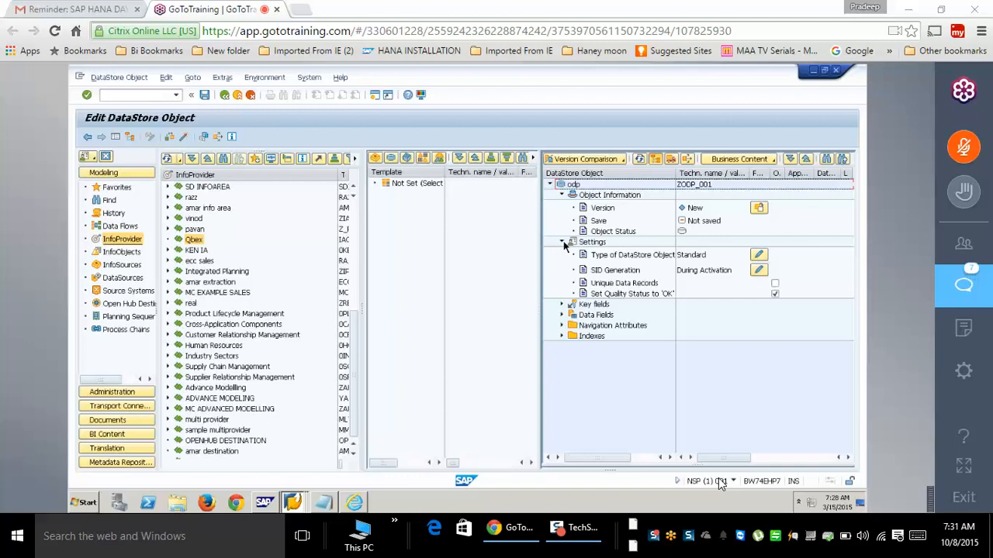
pyautogui.click(563, 243)
# - Add VBELN as the DataStore's key field
pyautogui.rightClick(596, 253)
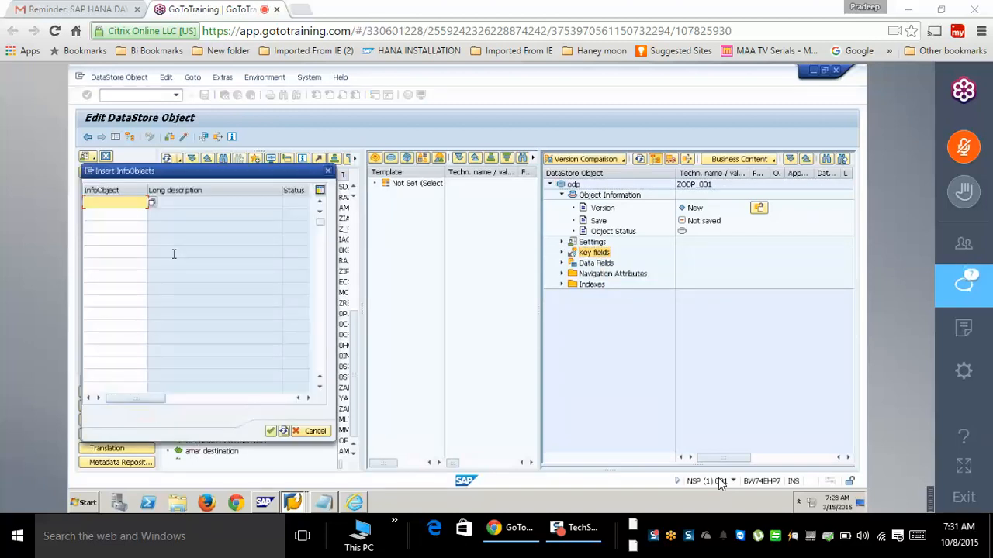
pyautogui.write('z')
pyautogui.press('BackSpace')
pyautogui.write('vbeln')
pyautogui.press('Return')
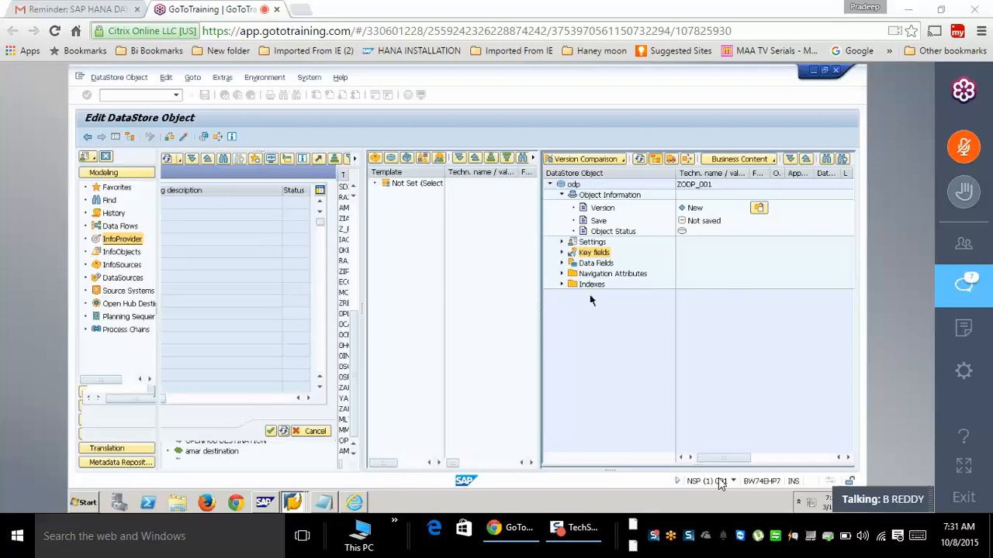
# - Add 0CALDAY and NETWR as data fields and activate ZODP_001
pyautogui.rightClick(597, 273)
pyautogui.click(653, 331)
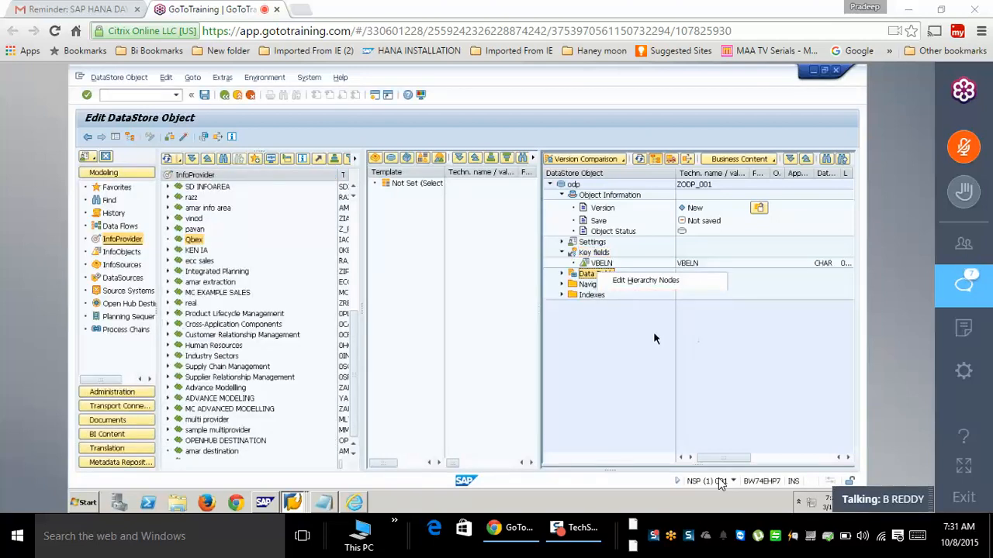
pyautogui.write('0calday')
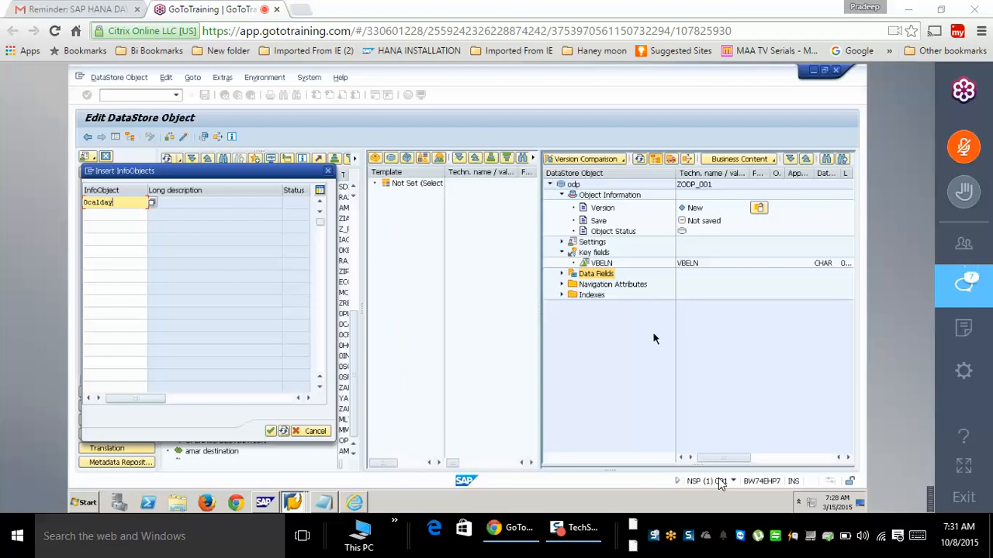
pyautogui.click(110, 218)
pyautogui.write('netwr')
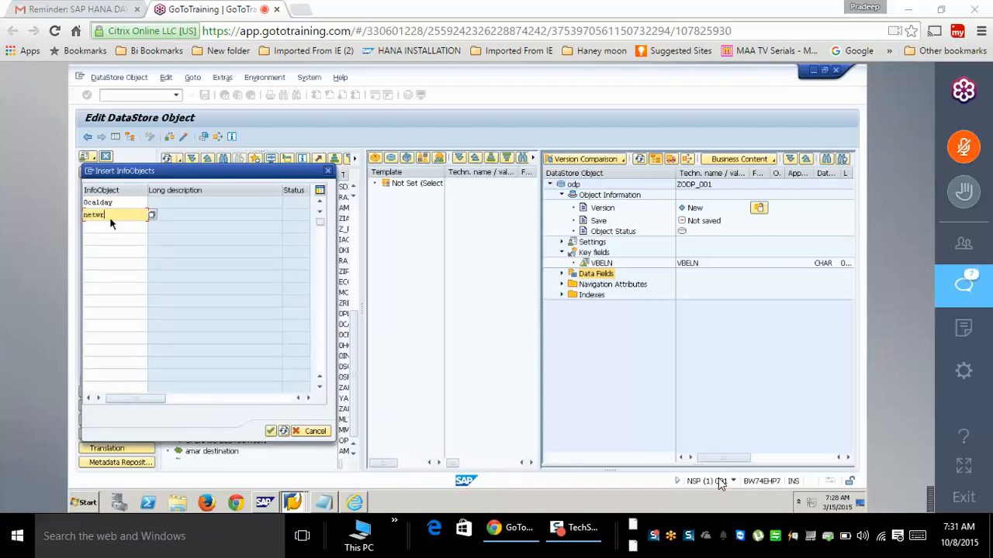
pyautogui.press('Return')
pyautogui.press('Return')
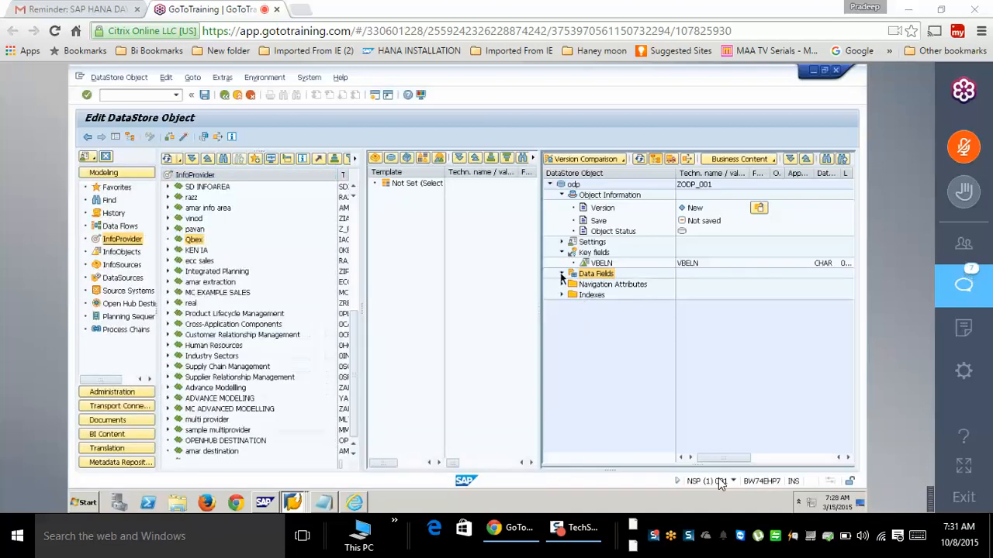
pyautogui.click(182, 138)
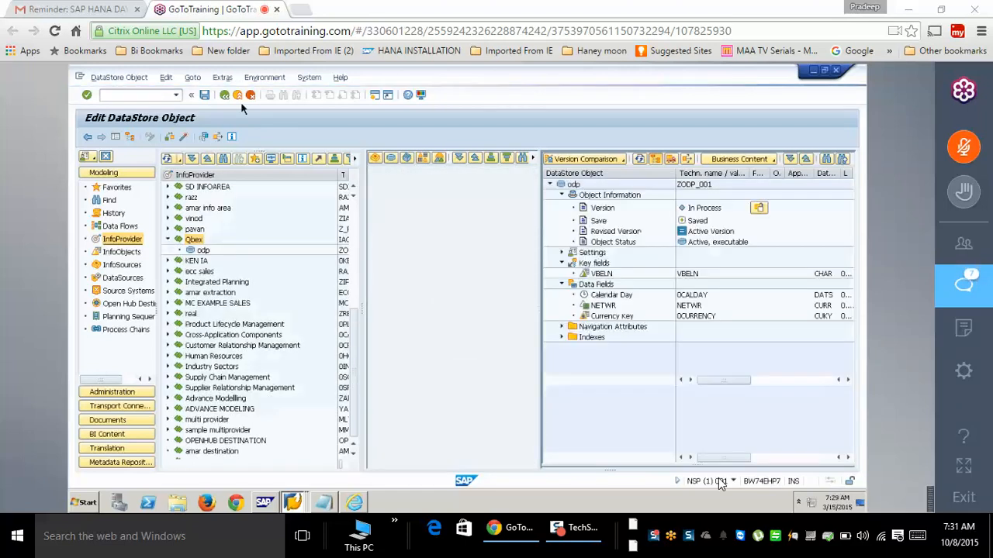
pyautogui.click(224, 95)
# - Check and refresh the DataSources of the ODP for ECC source system
pyautogui.click(124, 280)
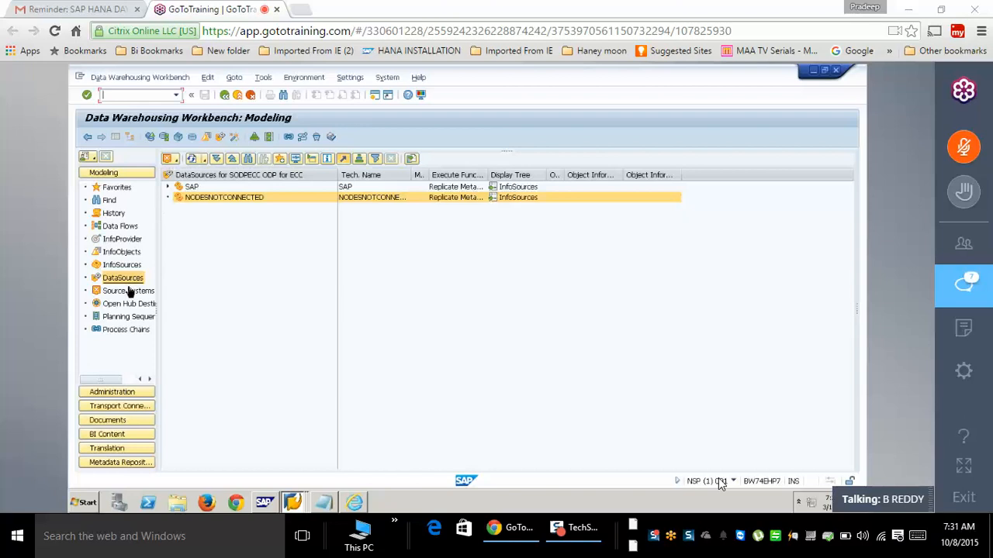
pyautogui.click(130, 293)
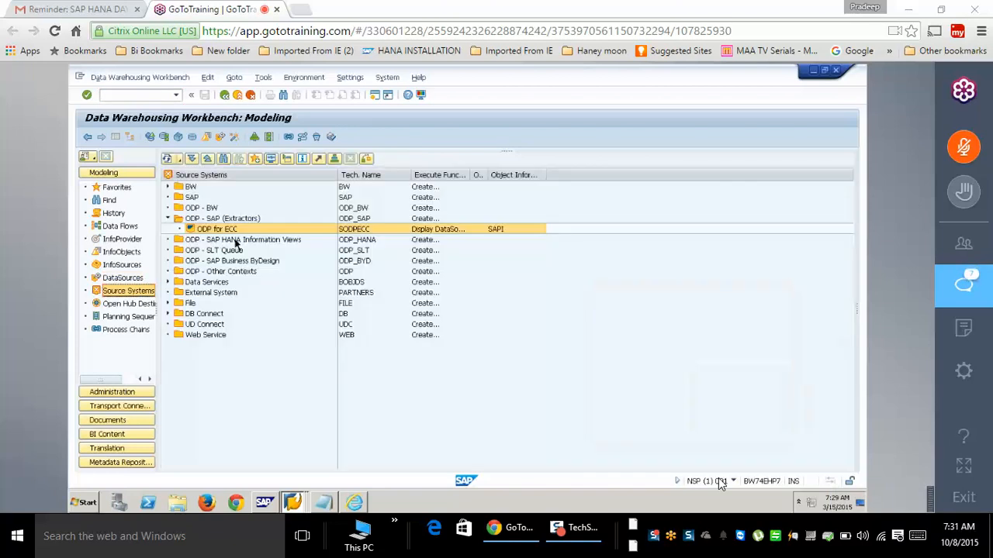
pyautogui.click(235, 241)
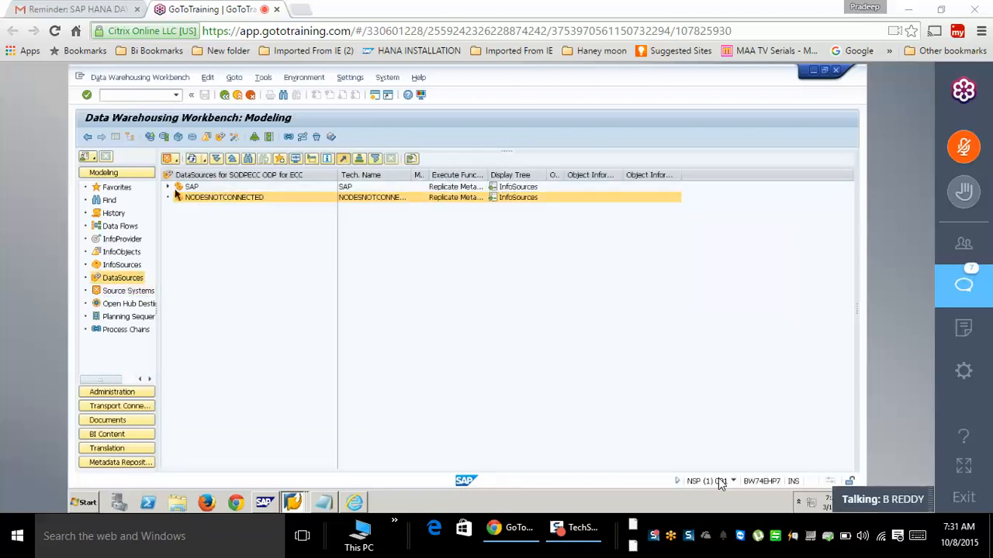
pyautogui.click(191, 159)
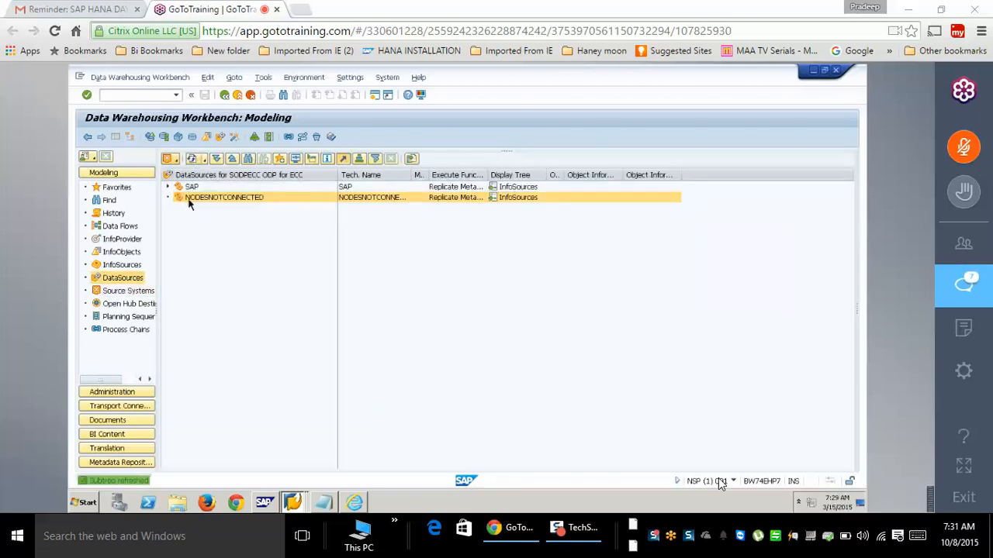
pyautogui.click(121, 239)
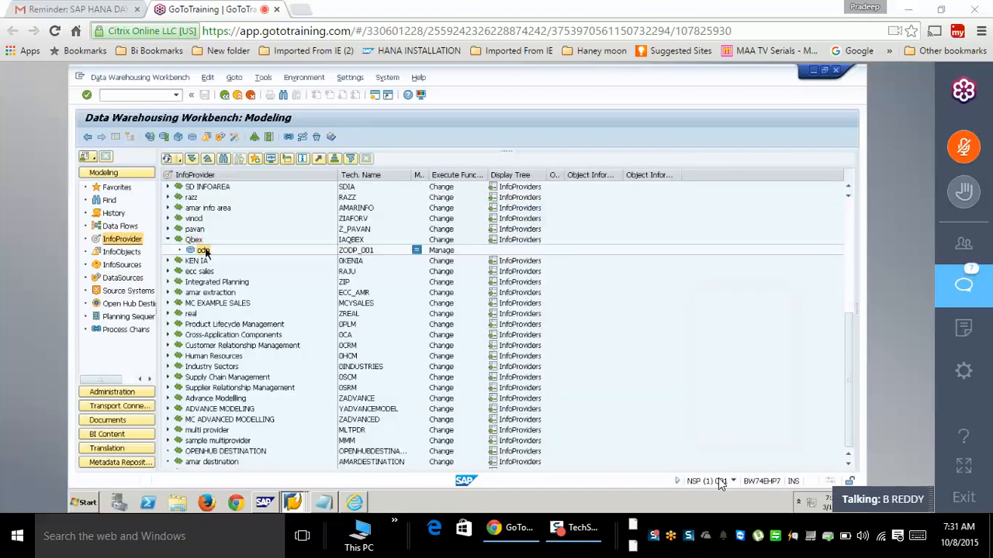
# - Create a transformation for ZODP_001 from DataSource ZDS_SODP_001 of source system SODPECC
pyautogui.rightClick(200, 250)
pyautogui.click(240, 425)
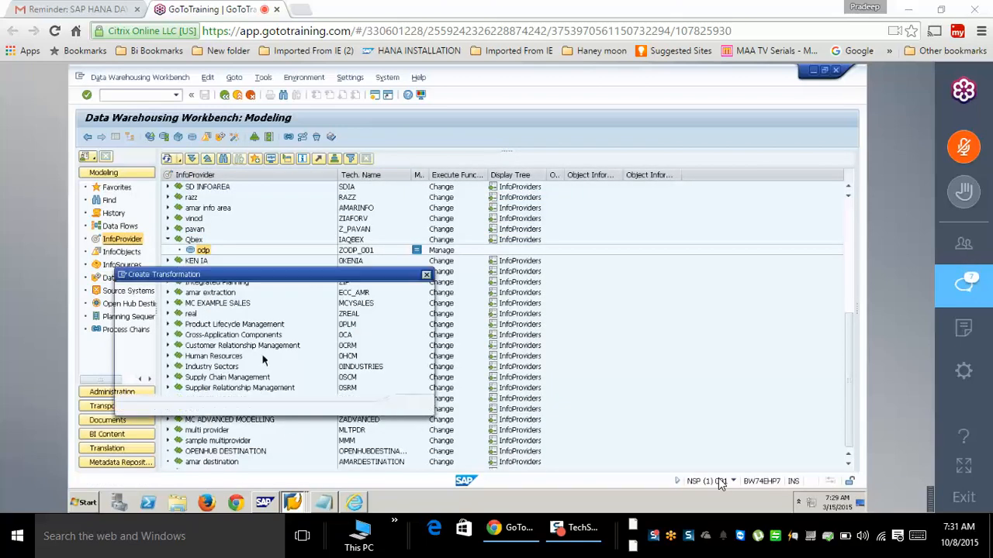
pyautogui.click(233, 358)
pyautogui.click(214, 409)
pyautogui.click(236, 371)
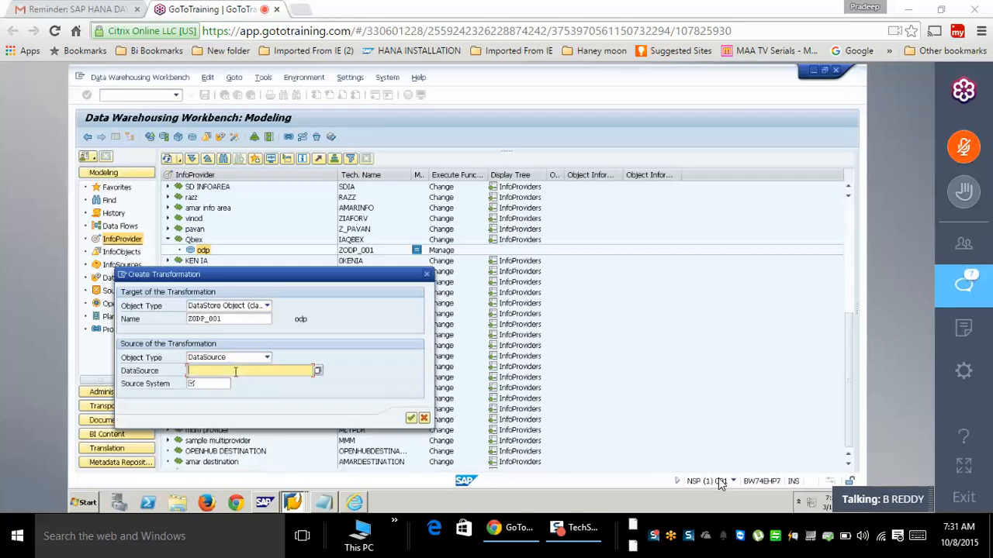
pyautogui.write('zds_')
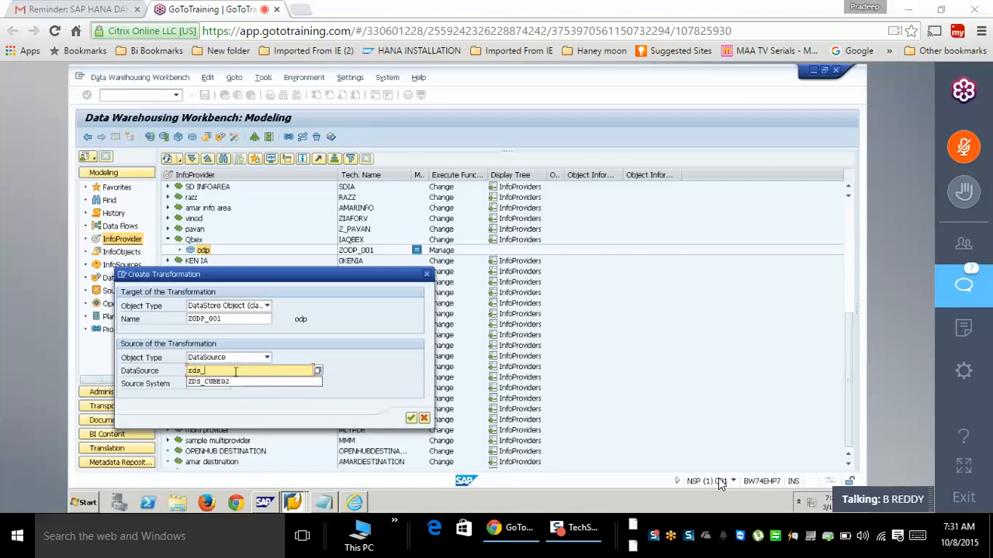
pyautogui.write('aodp_001')
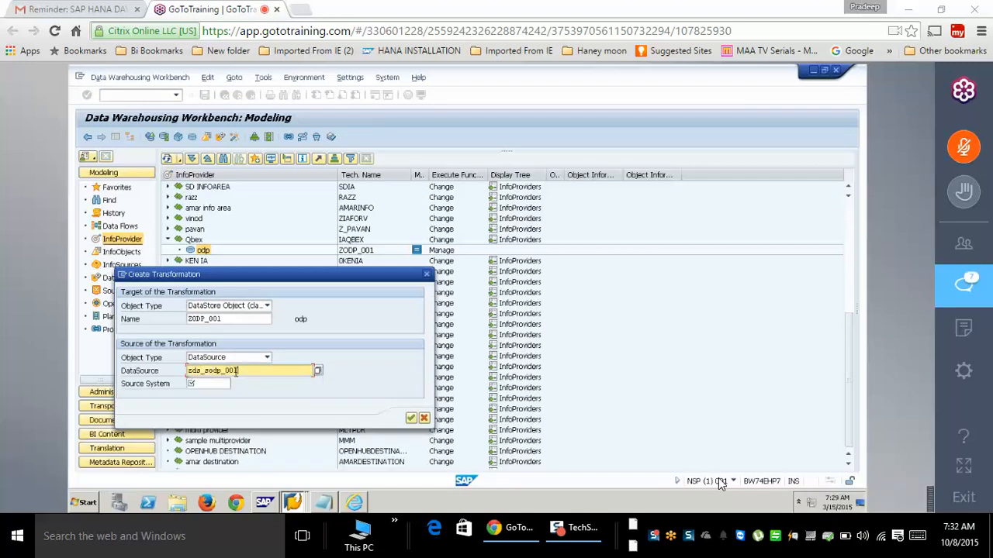
pyautogui.click(214, 385)
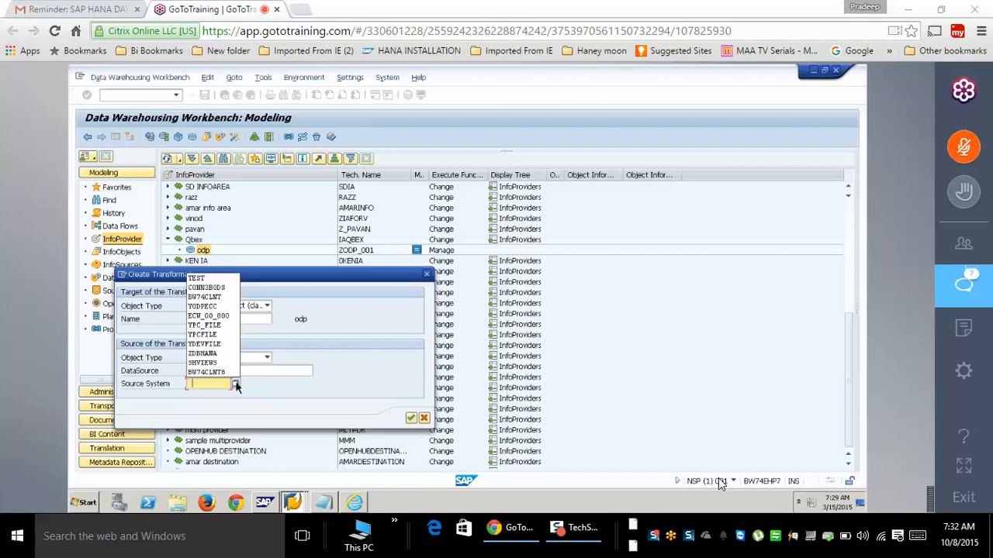
pyautogui.click(235, 384)
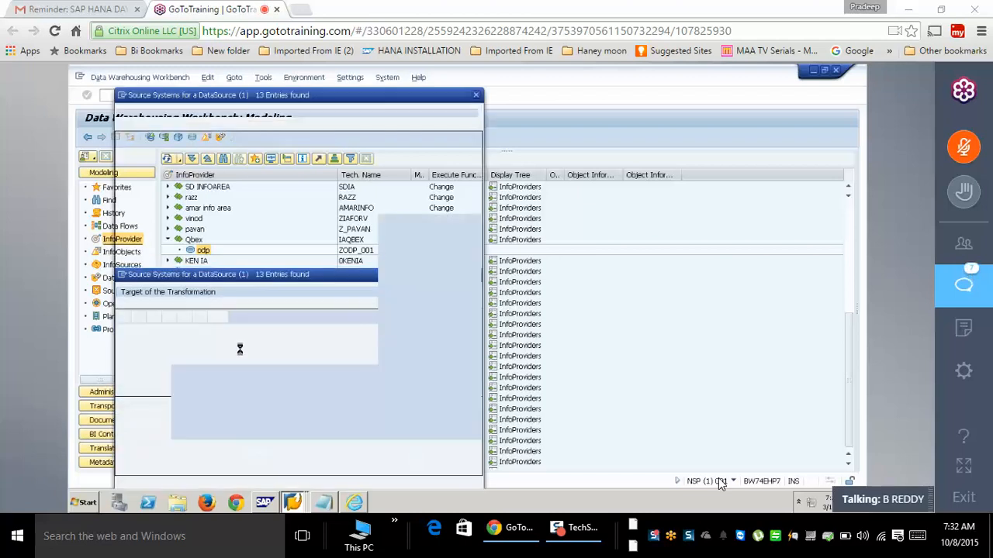
pyautogui.doubleClick(203, 243)
pyautogui.click(409, 417)
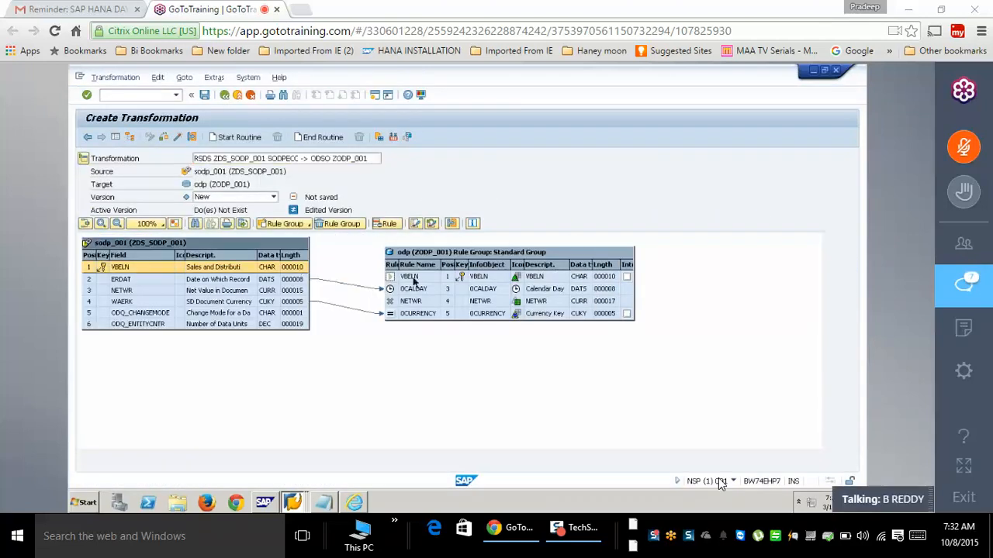
# - Map the fields, activate the transformation and return to the modeling tree
pyautogui.moveTo(304, 293)
pyautogui.mouseDown()
pyautogui.moveTo(407, 287)
pyautogui.moveTo(409, 301)
pyautogui.mouseUp()
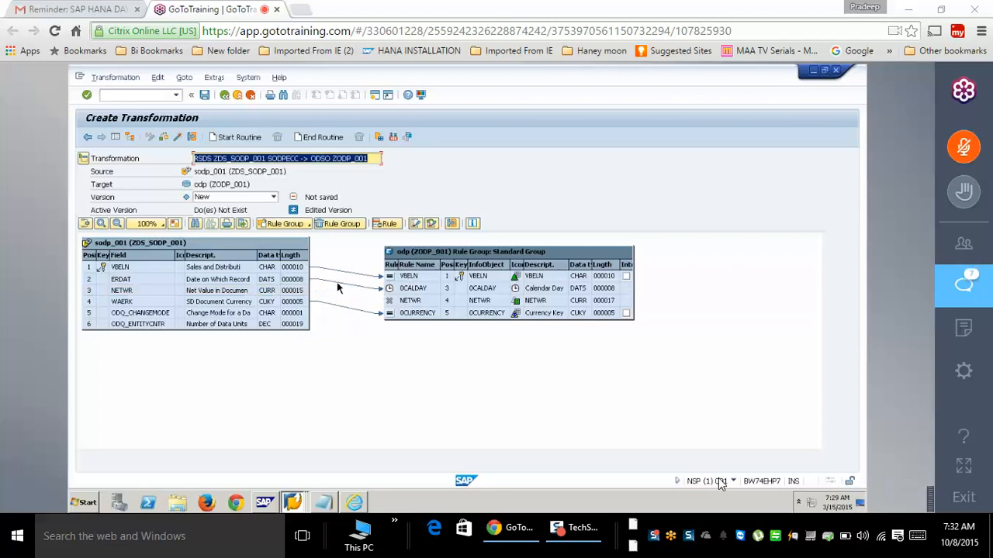
pyautogui.click(177, 139)
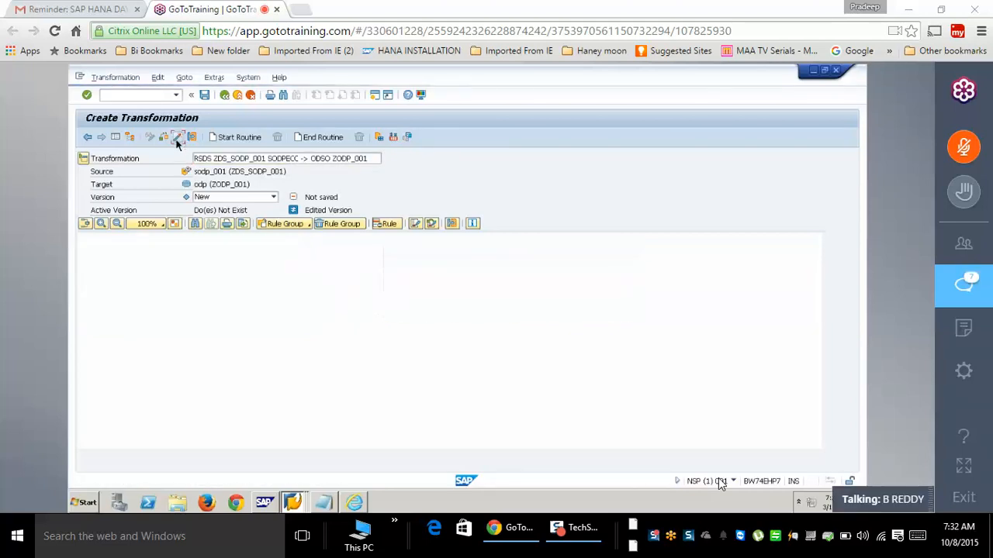
pyautogui.click(237, 95)
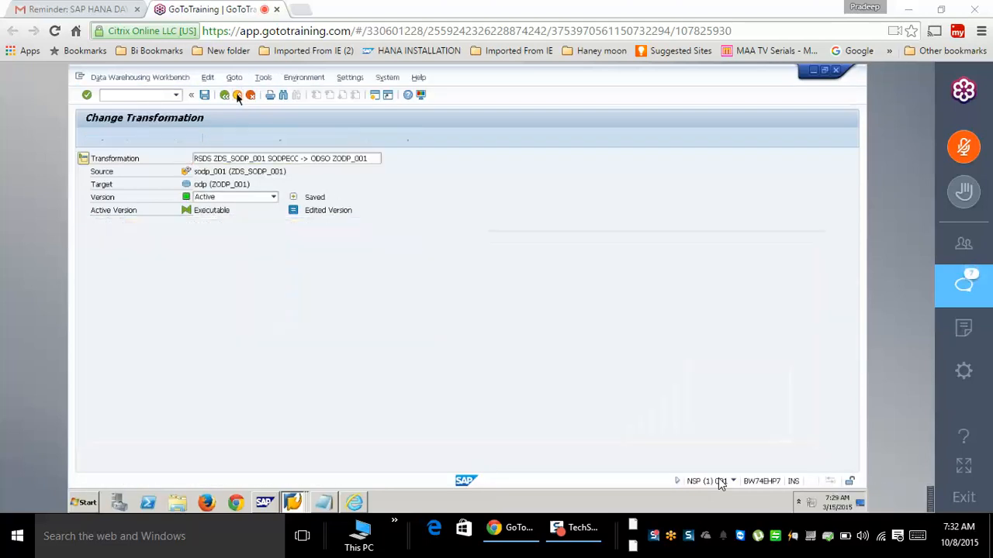
pyautogui.rightClick(221, 271)
# - Create and activate the DTP from ZDS_SODP_001 to ZODP_001, then switch to the ABAP Editor
pyautogui.click(259, 281)
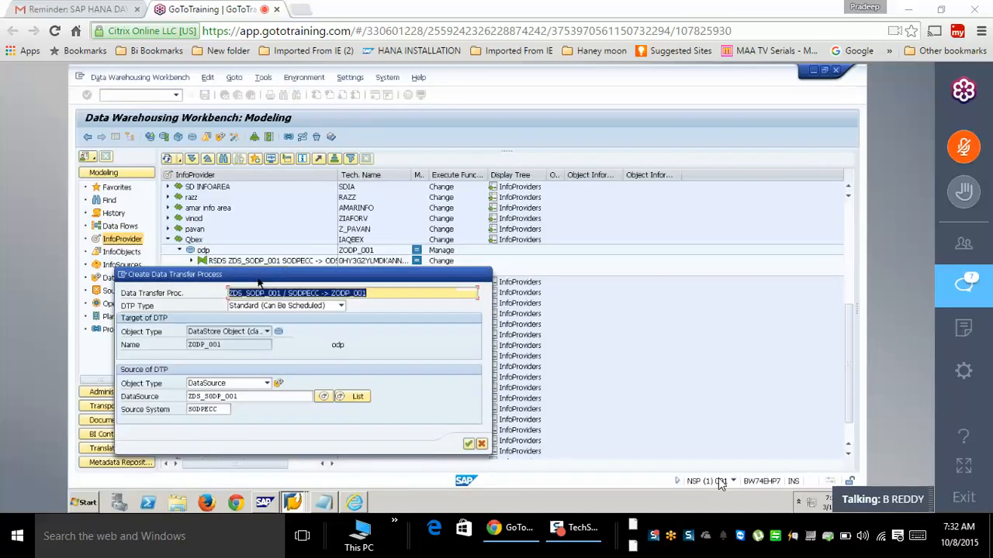
pyautogui.press('Return')
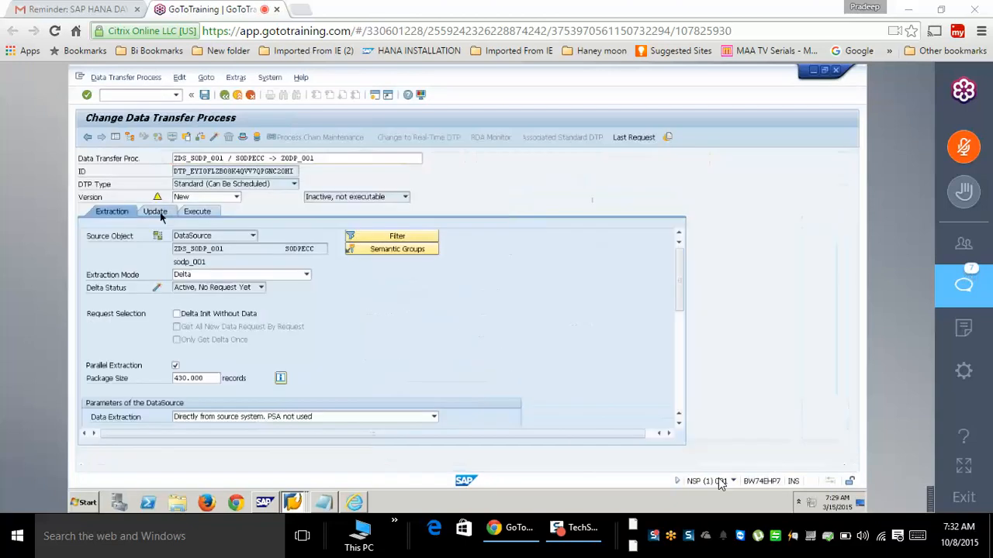
pyautogui.click(147, 215)
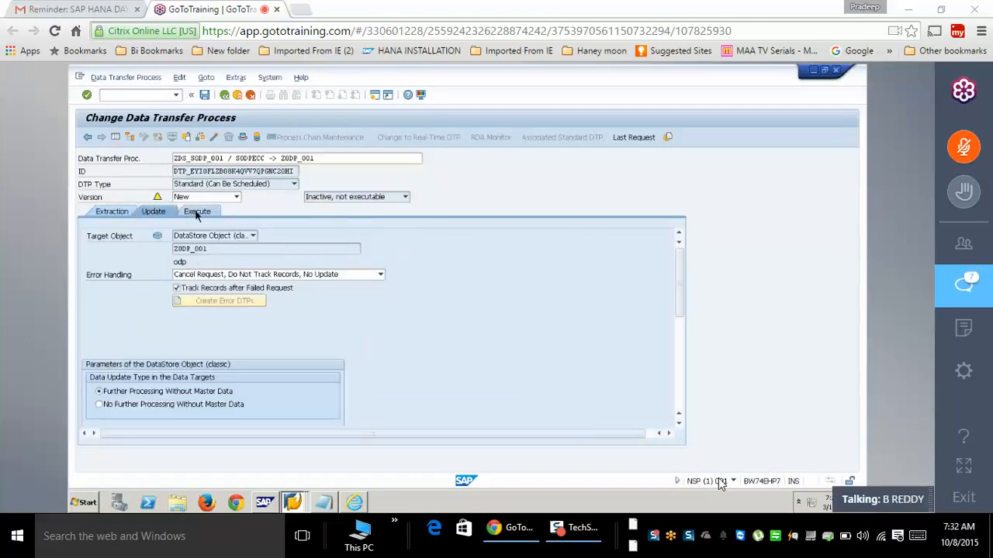
pyautogui.click(197, 214)
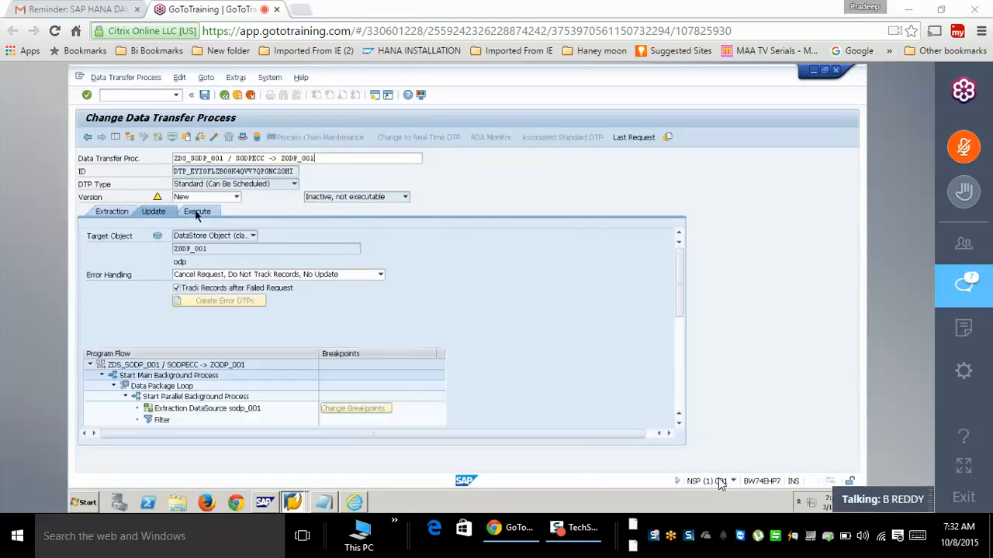
pyautogui.click(217, 137)
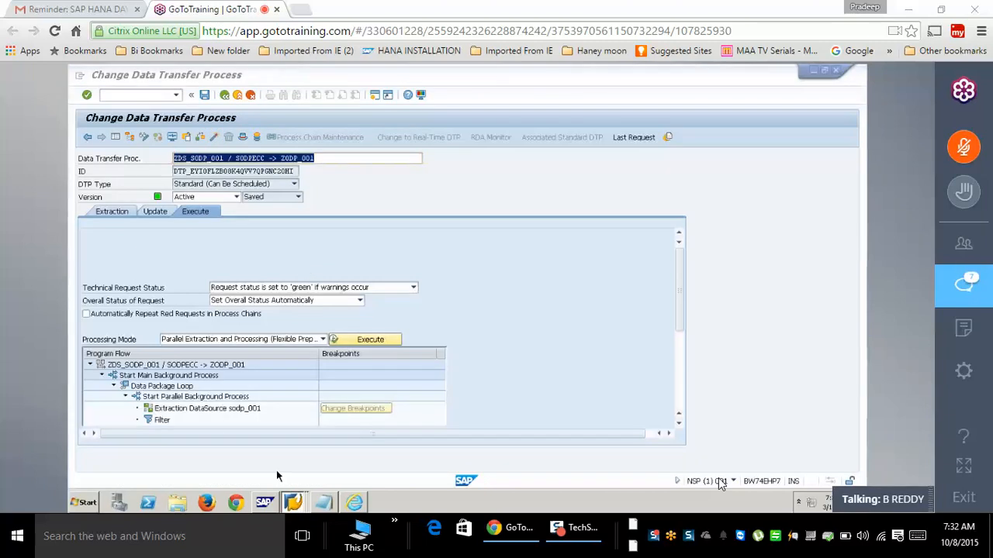
pyautogui.click(292, 501)
pyautogui.click(277, 464)
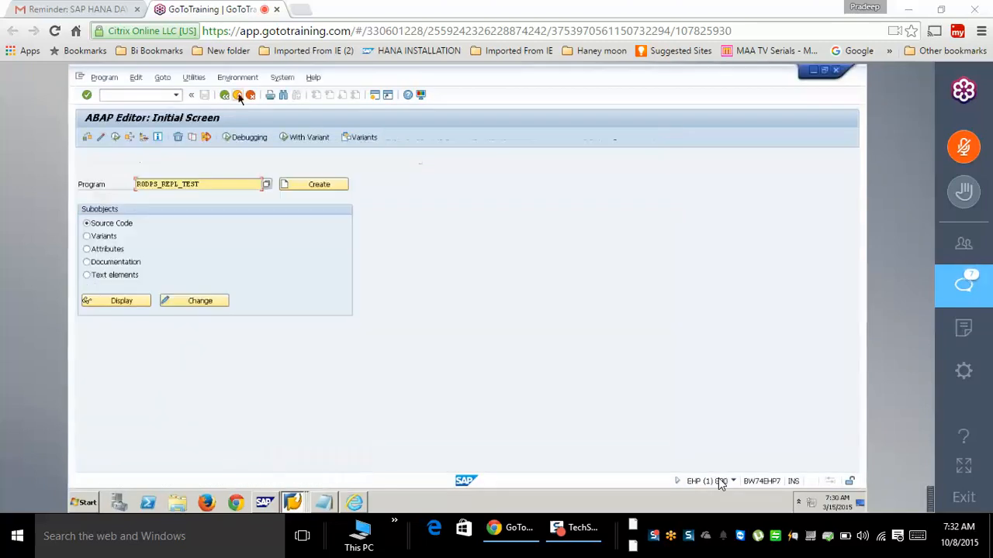
# - Open the delta queue monitor, scroll to the zodp_001 queue, then return to the DTP
pyautogui.click(156, 95)
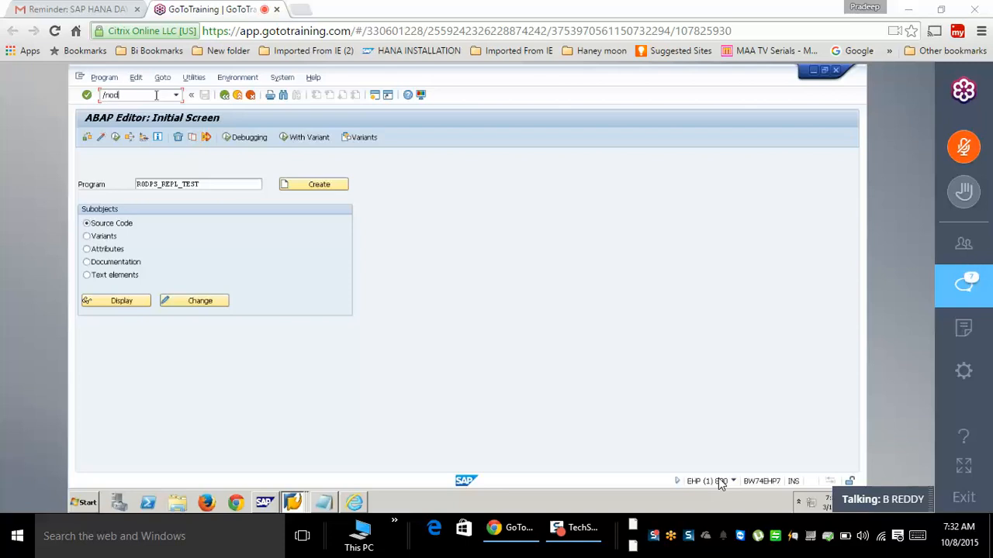
pyautogui.write('mo')
pyautogui.write('n')
pyautogui.press('Return')
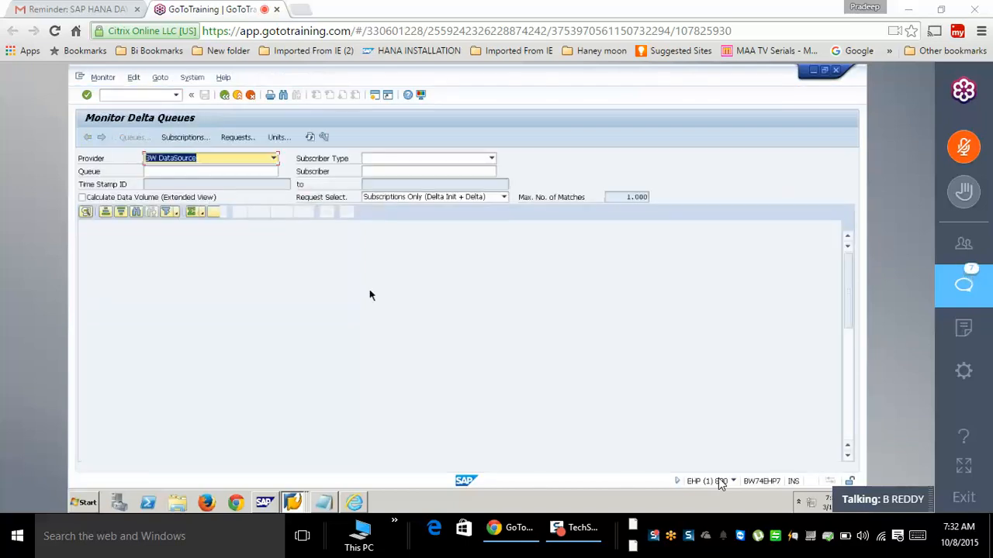
pyautogui.scroll(-9, 113, 428)
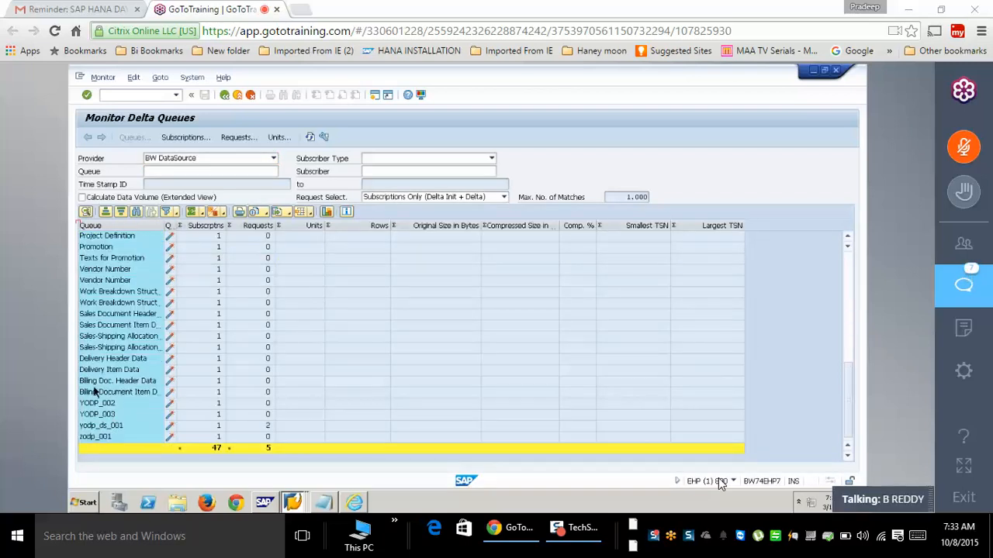
pyautogui.hotkey('alt', 'Tab')
# - Execute the DTP and refresh the monitor until request 702 turns green
pyautogui.click(369, 341)
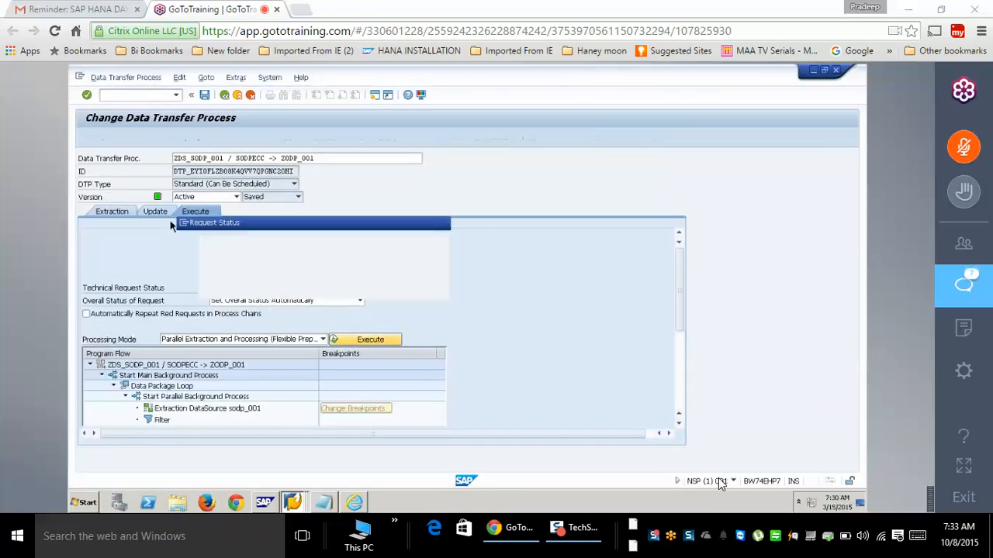
pyautogui.click(237, 306)
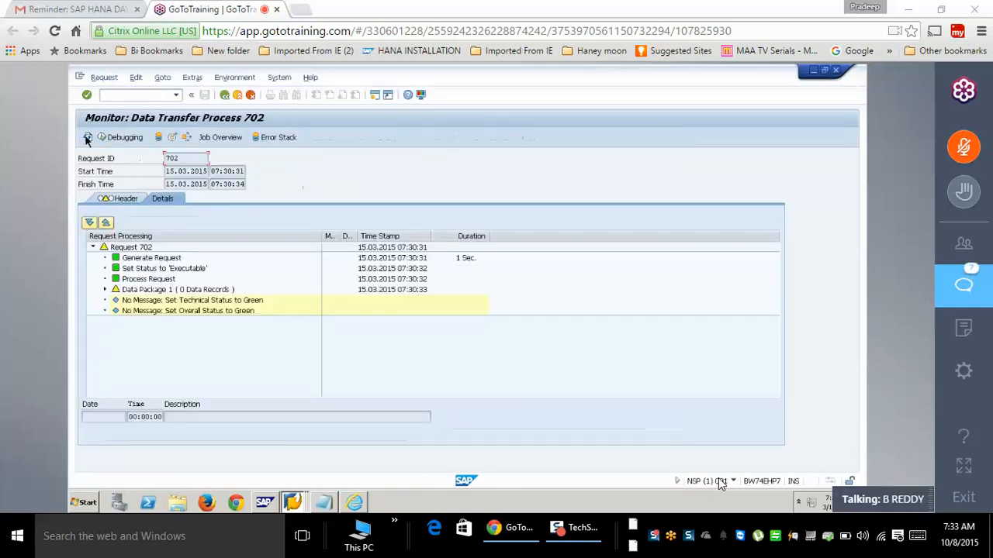
pyautogui.click(88, 137)
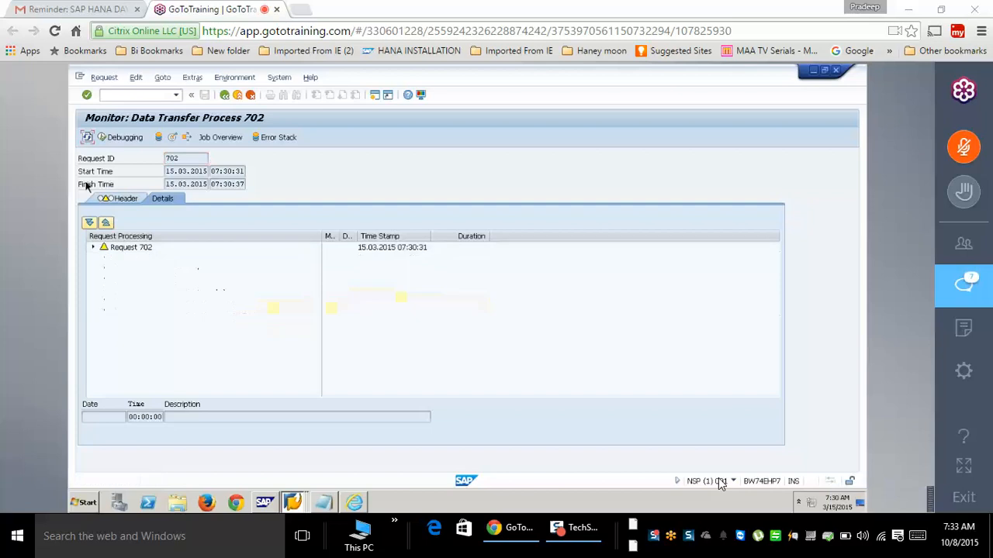
pyautogui.click(106, 290)
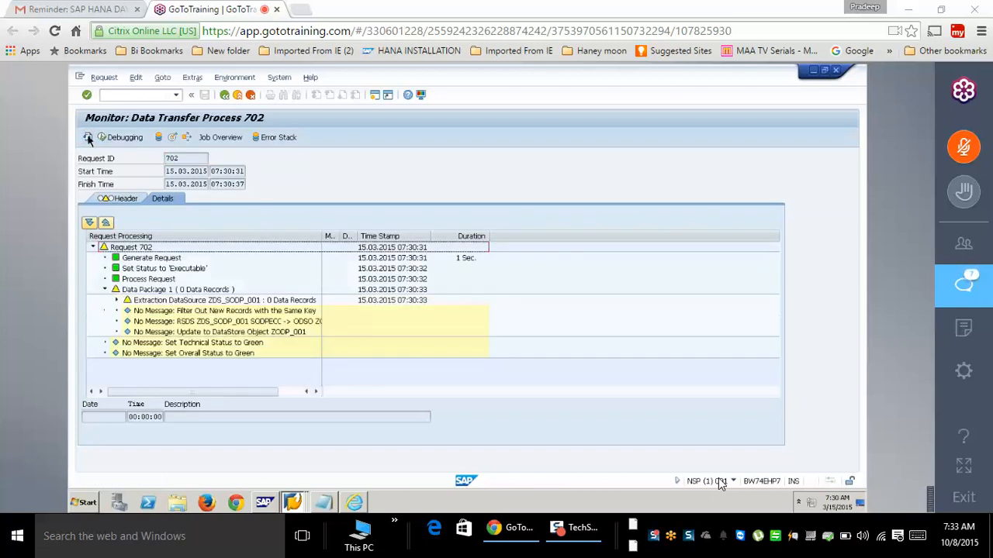
pyautogui.click(88, 137)
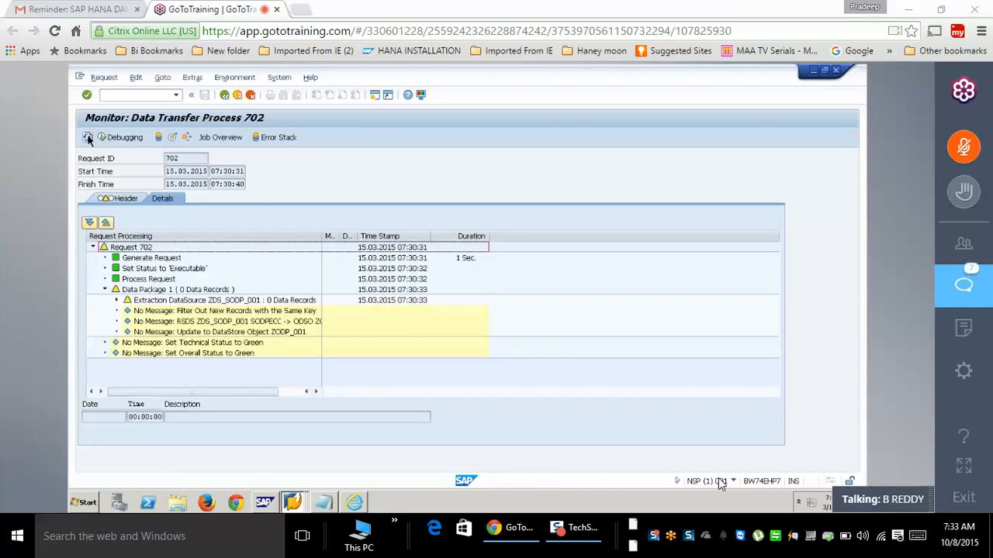
pyautogui.click(88, 137)
pyautogui.click(88, 137)
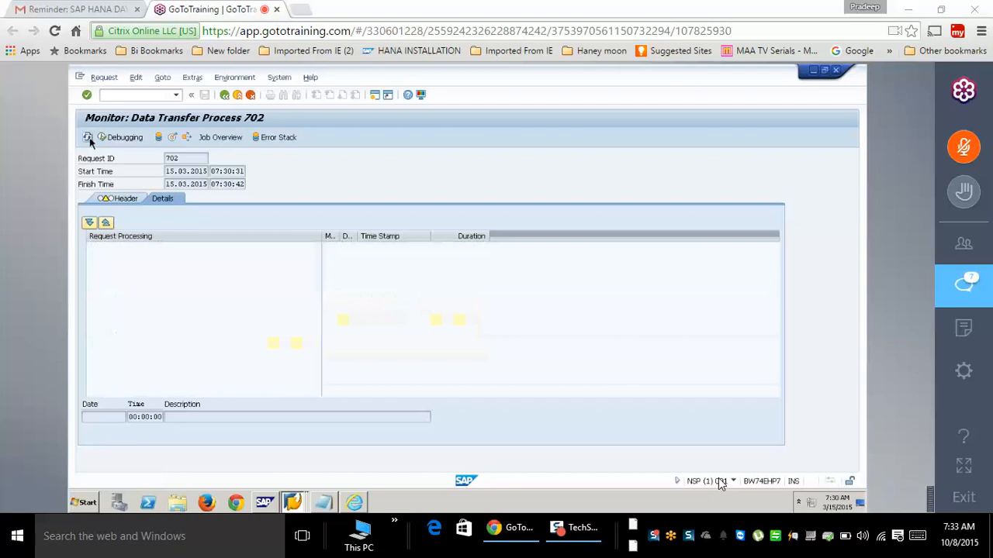
pyautogui.click(88, 137)
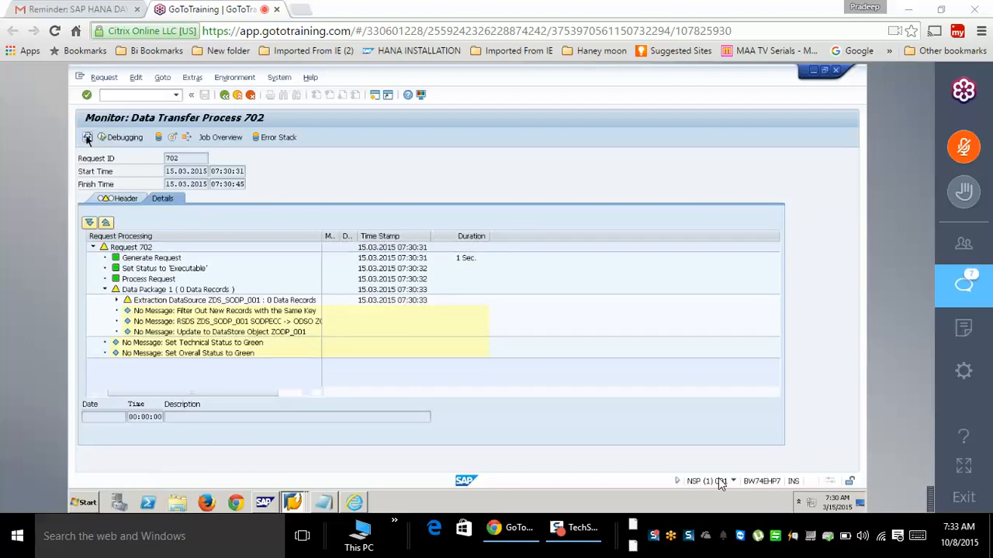
pyautogui.click(87, 137)
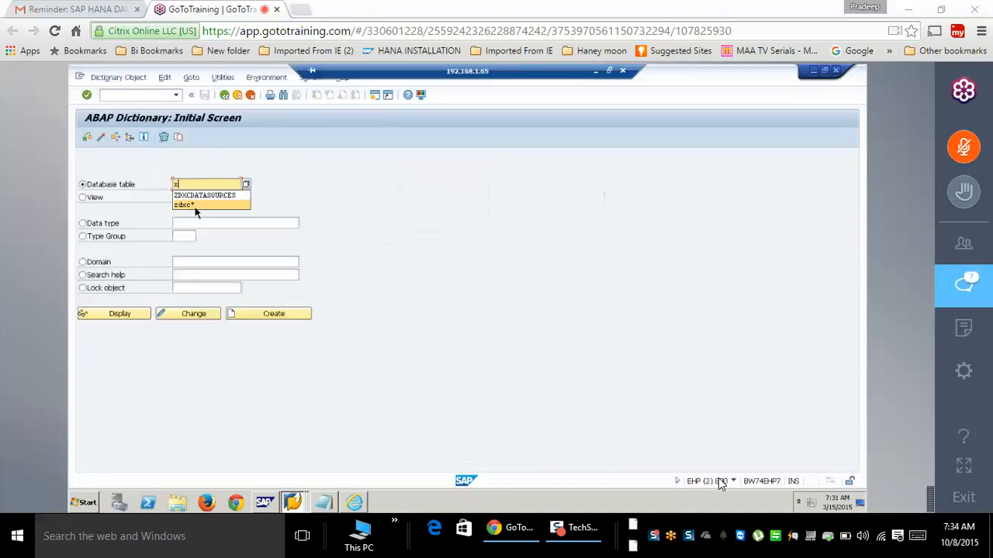
# - Display table ZSALES in SE11 and list its existing entries
pyautogui.write('ales')
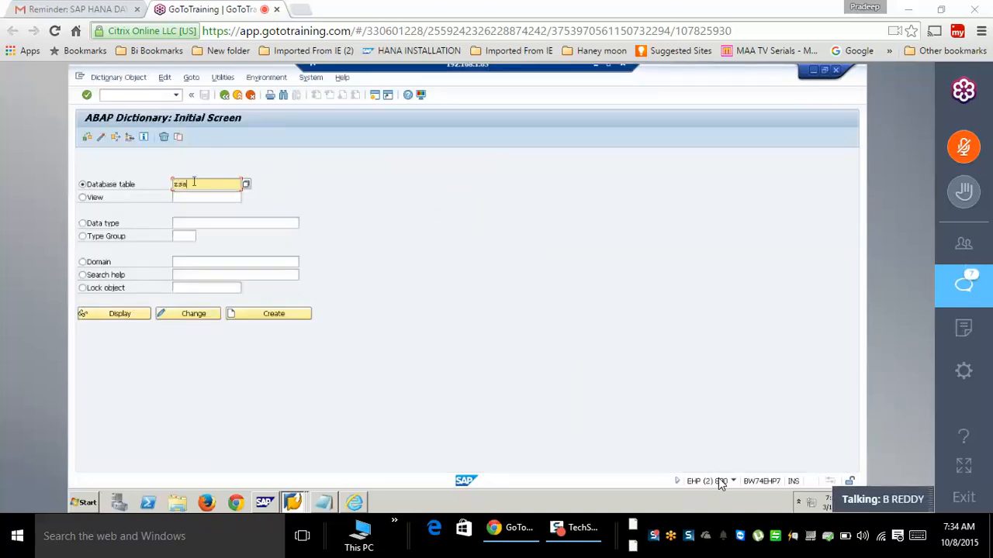
pyautogui.click(112, 318)
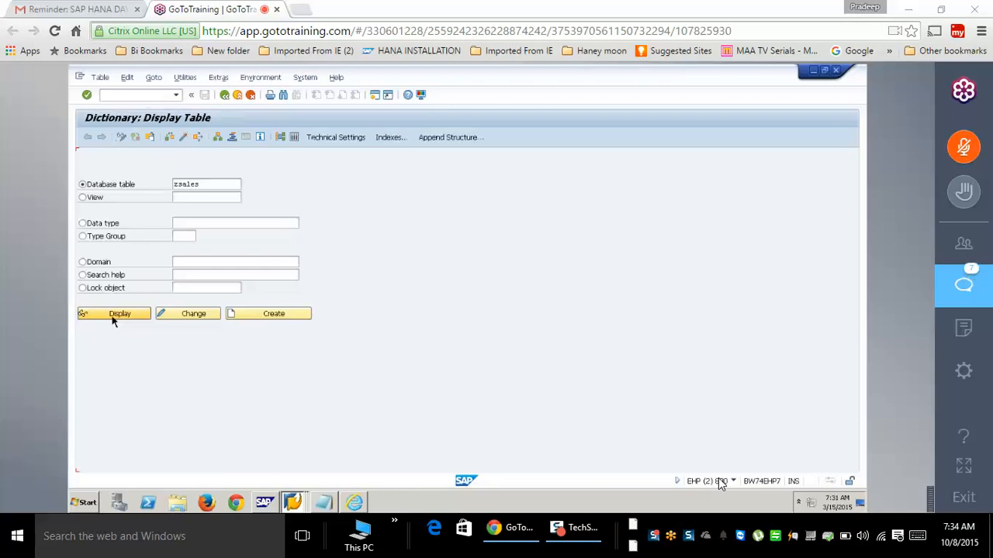
pyautogui.click(294, 138)
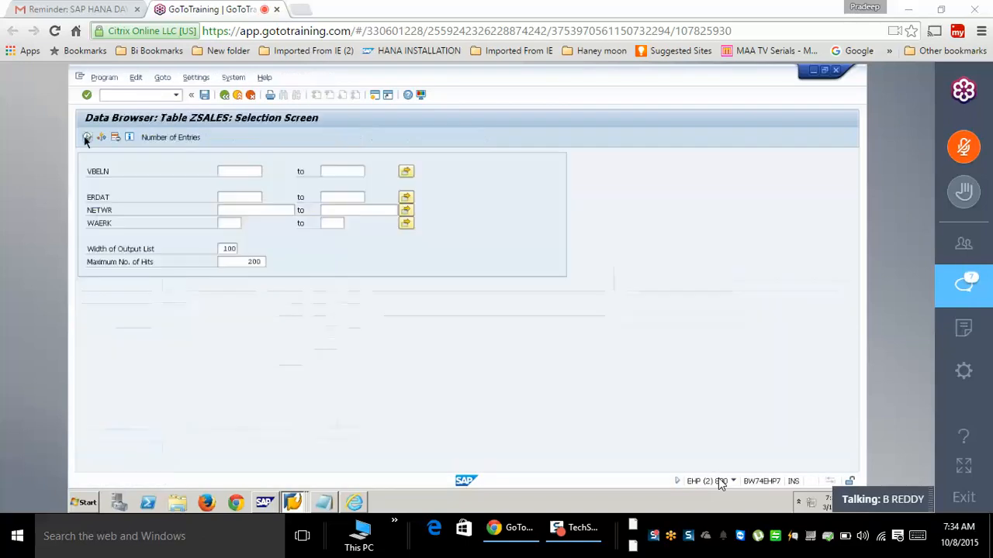
pyautogui.click(86, 138)
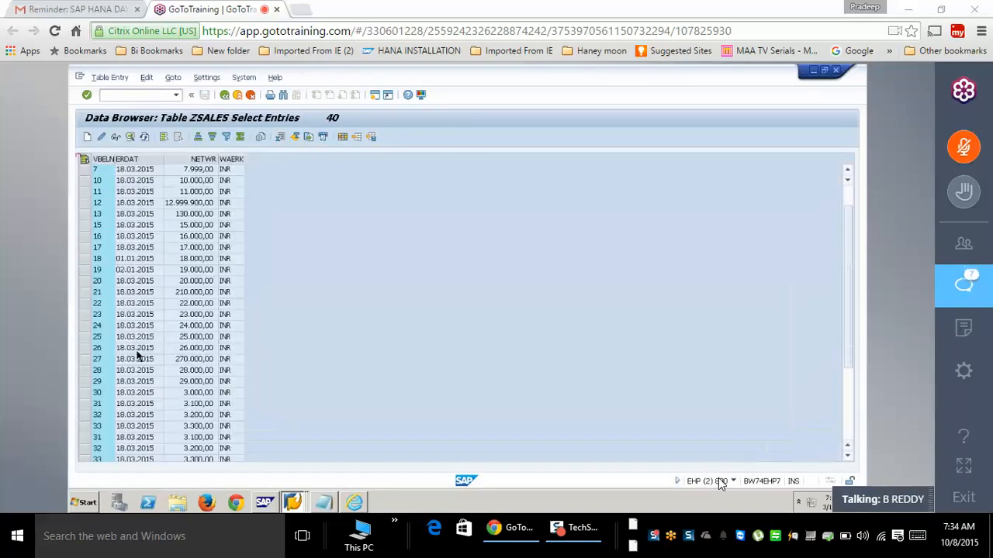
# - Insert and save ZSALES record 51 dated 01.01.2015 with net value 51000 INR
pyautogui.scroll(-5, 138, 355)
pyautogui.click(87, 138)
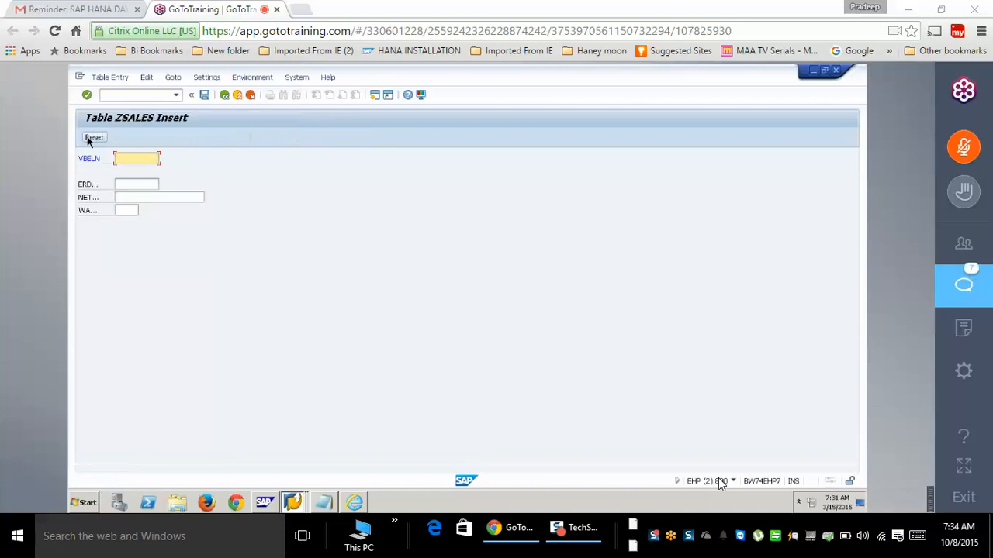
pyautogui.write('51')
pyautogui.press('Tab')
pyautogui.press('space')
pyautogui.press('Down')
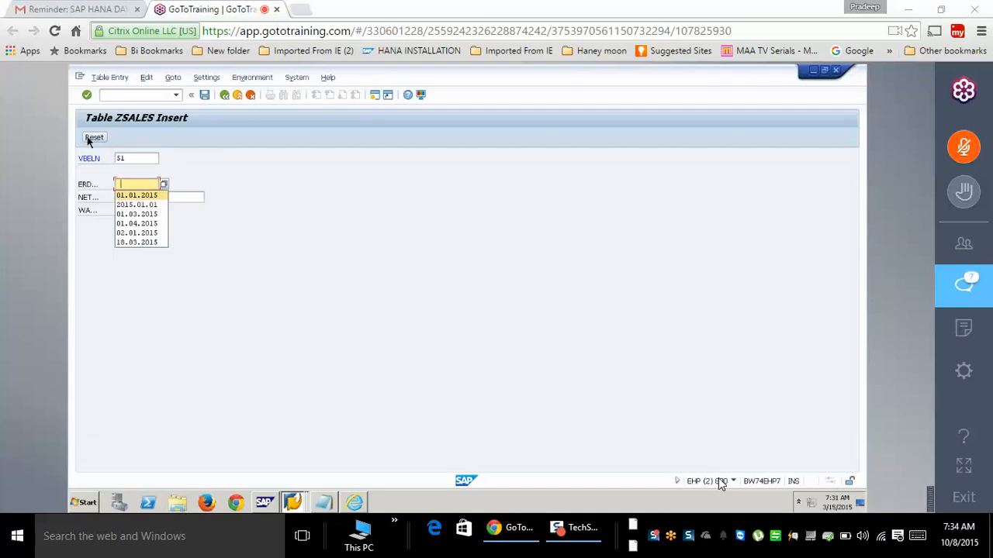
pyautogui.press('Return')
pyautogui.press('Tab')
pyautogui.write('510')
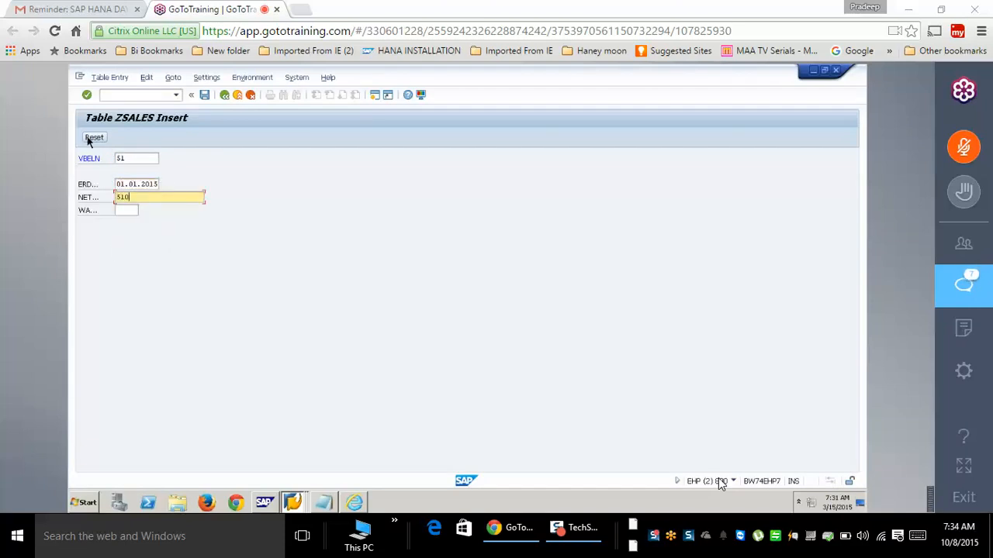
pyautogui.write('00')
pyautogui.press('Tab')
pyautogui.write('in')
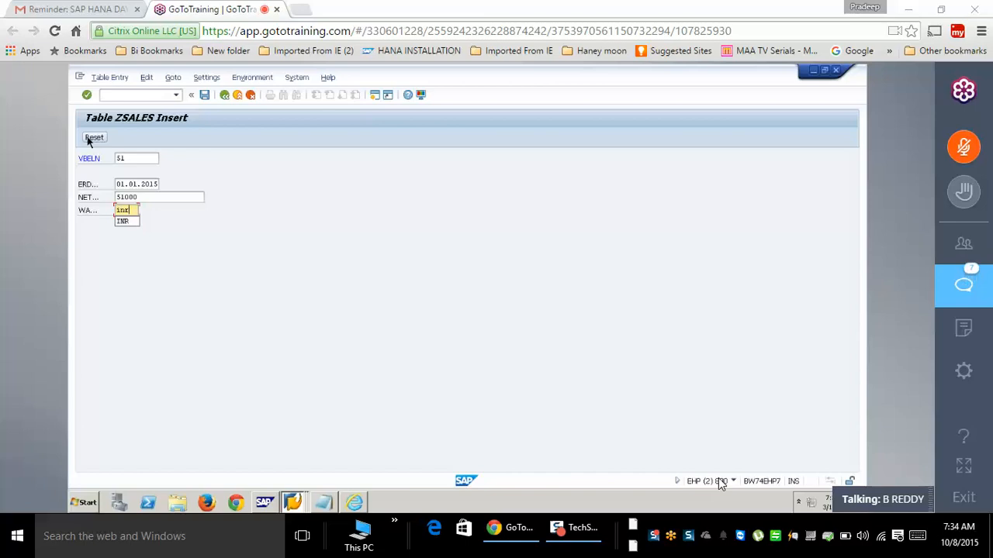
pyautogui.press('Return')
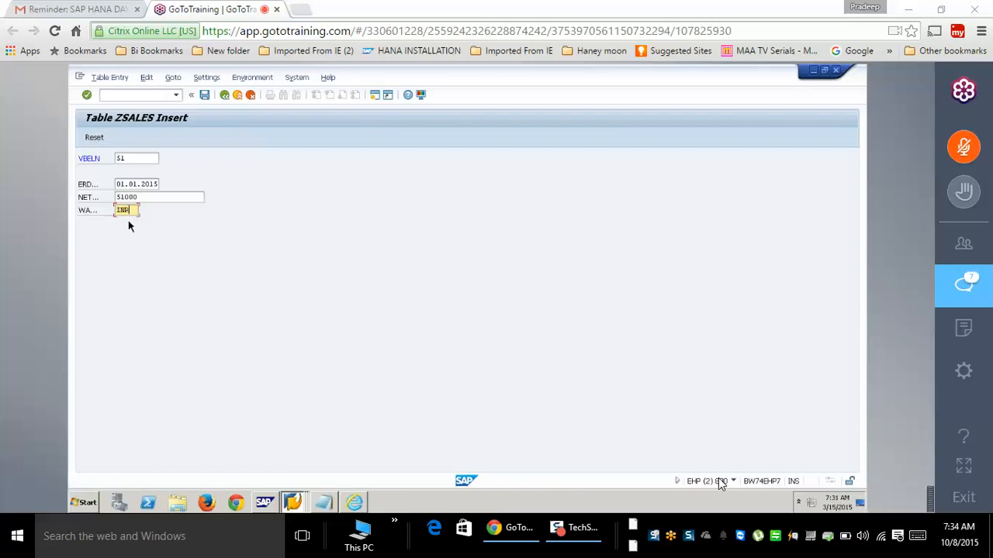
pyautogui.click(204, 95)
# - Change the entry to record 52 with net value 52000 INR and save it
pyautogui.click(138, 158)
pyautogui.press('BackSpace')
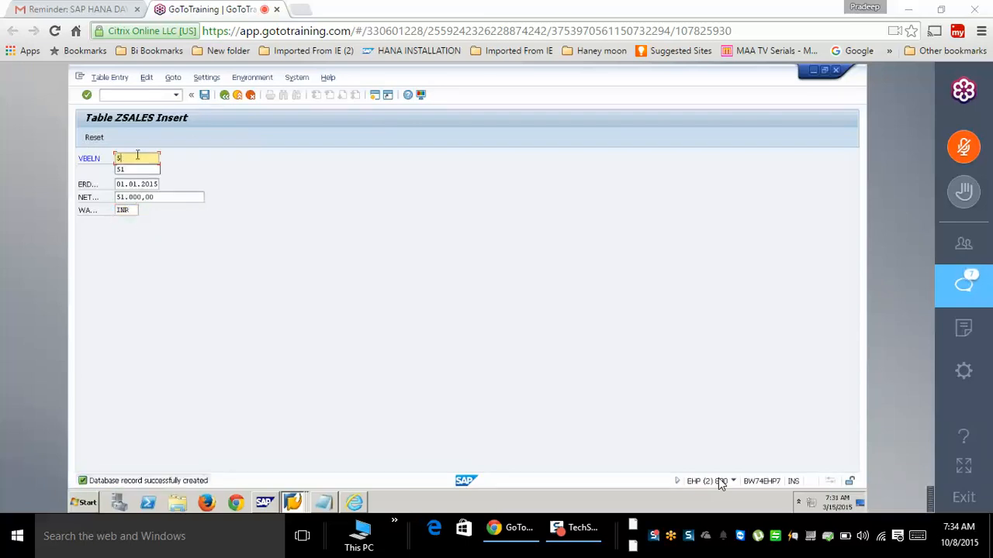
pyautogui.write('2')
pyautogui.click(122, 199)
pyautogui.write('2')
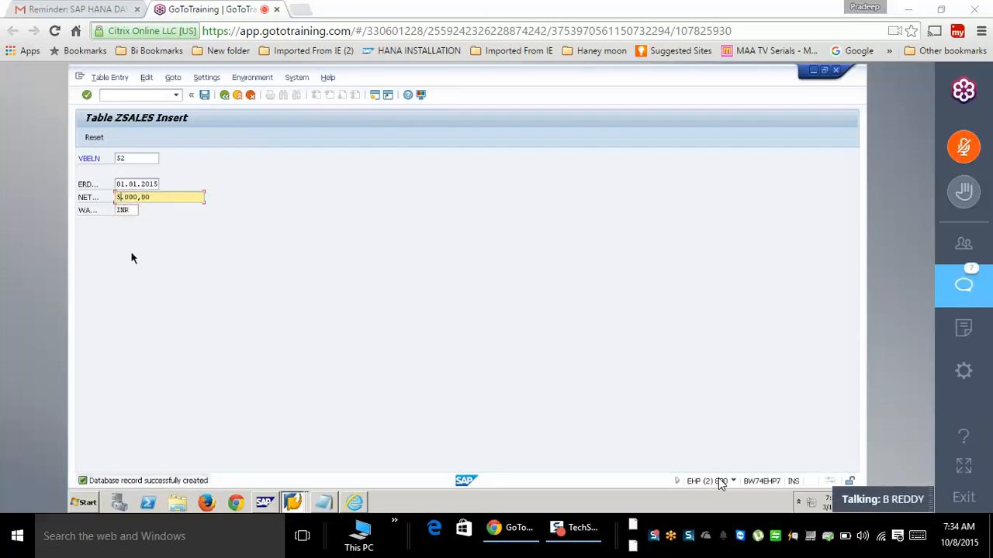
pyautogui.press('Delete')
pyautogui.click(204, 94)
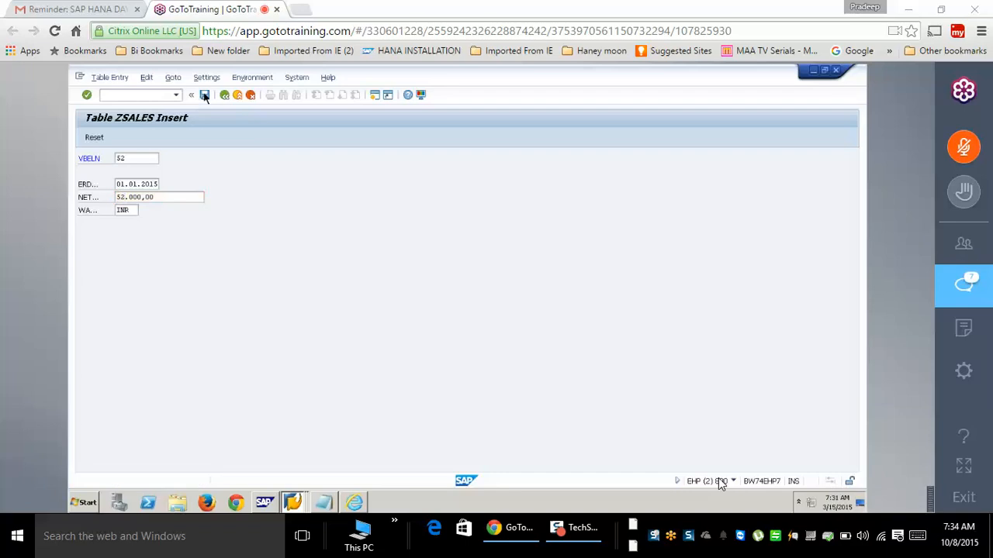
pyautogui.rightClick(293, 503)
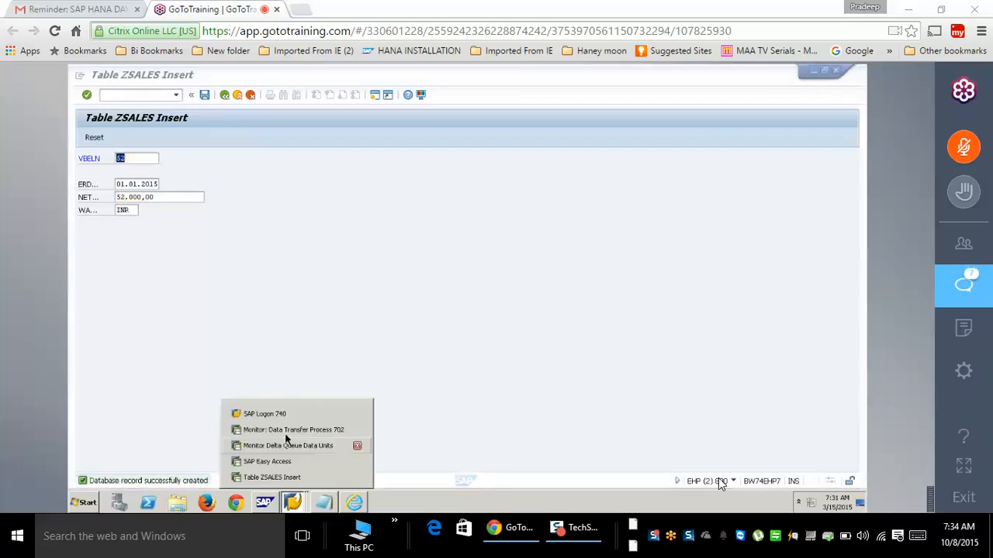
# - Refresh the monitor for request 702 and go back to the modeling tree
pyautogui.click(286, 430)
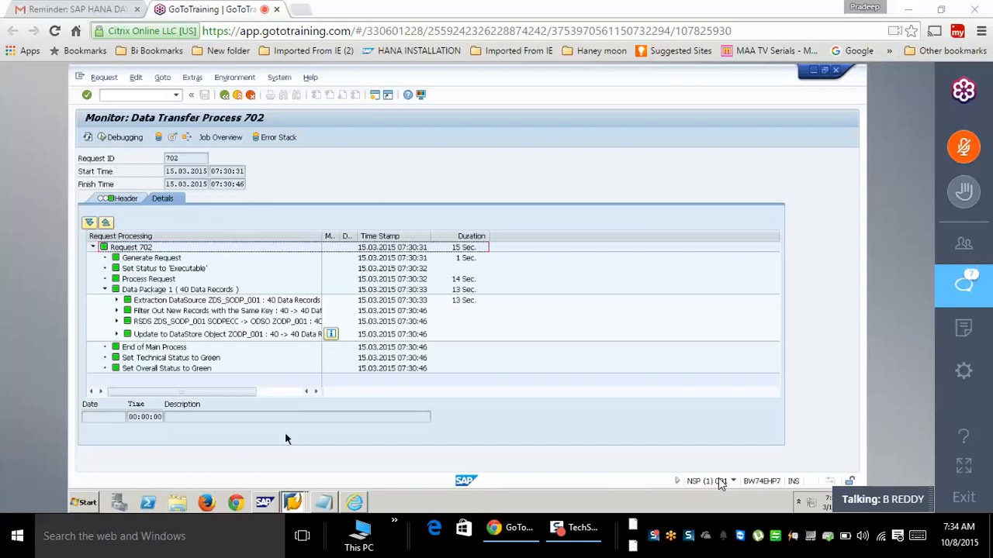
pyautogui.click(225, 96)
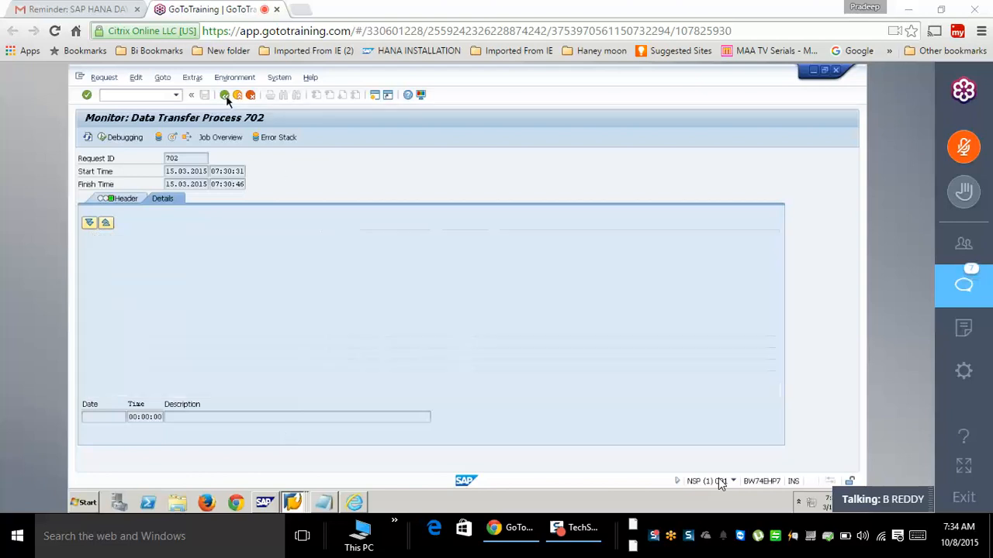
pyautogui.click(225, 94)
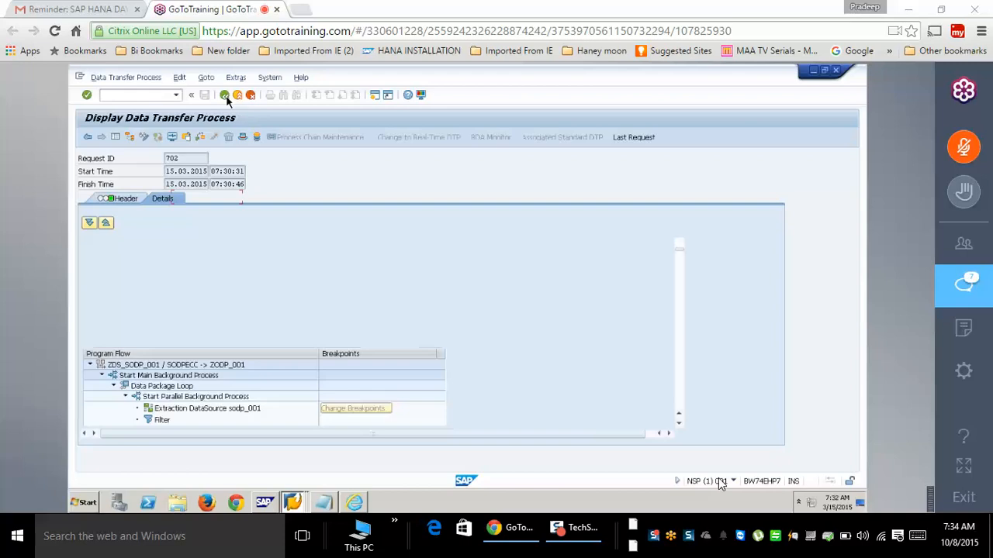
pyautogui.click(225, 94)
# - Execute the ZDS_SODP_001 DTP again and review request 703's extraction error messages
pyautogui.click(256, 282)
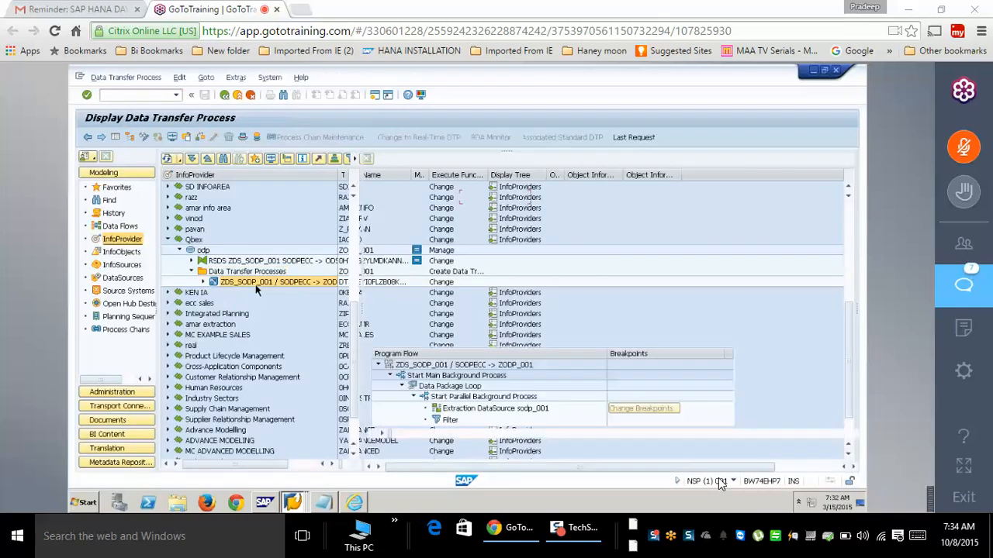
pyautogui.click(659, 340)
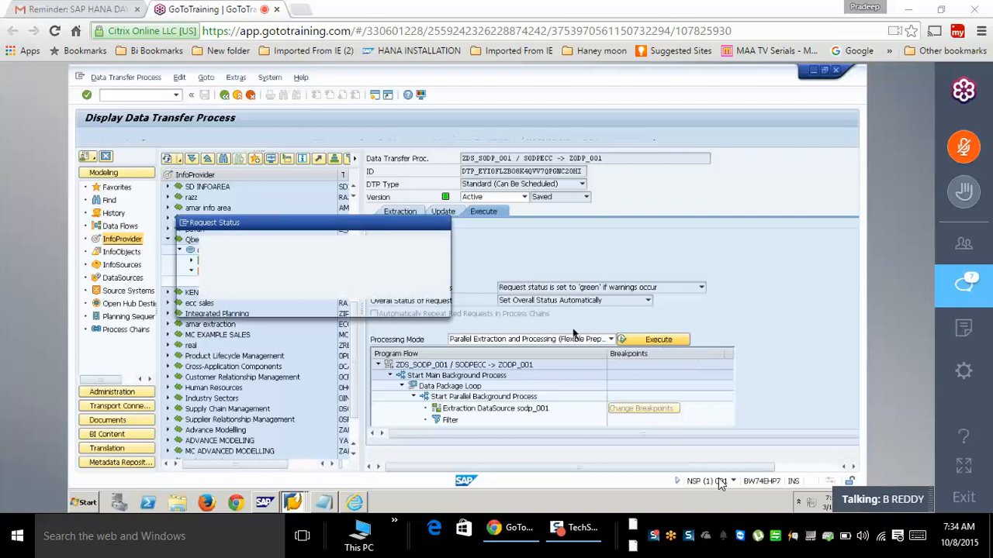
pyautogui.click(238, 311)
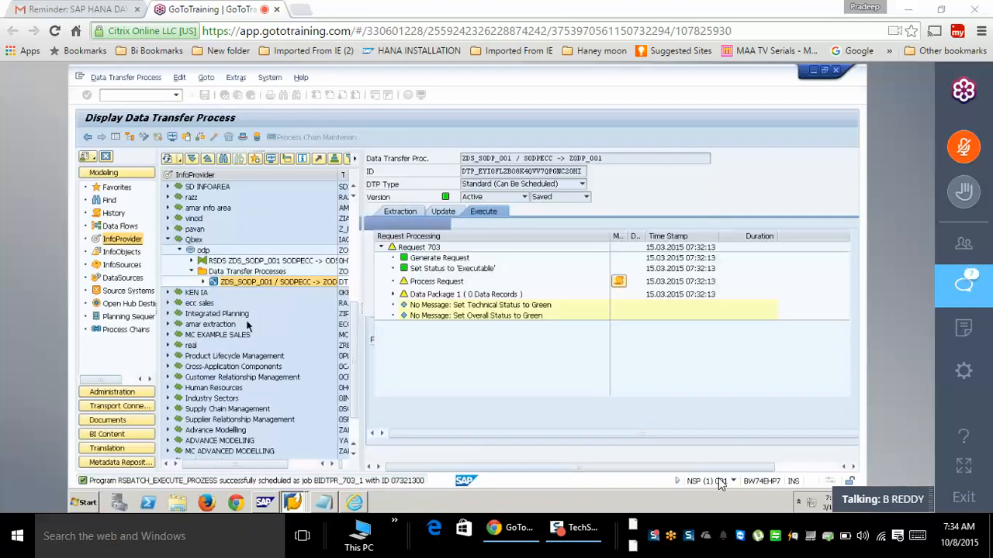
pyautogui.click(393, 294)
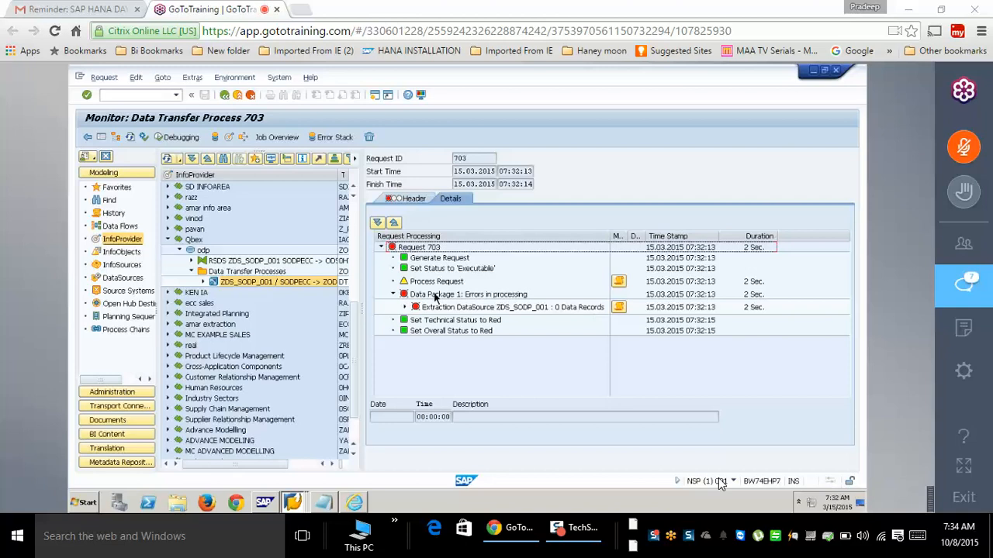
pyautogui.click(621, 308)
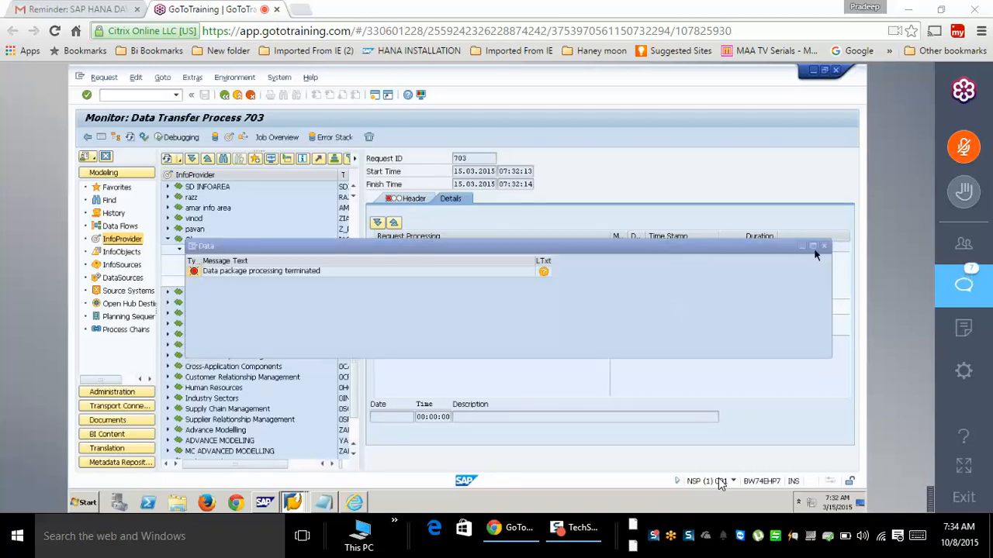
pyautogui.click(823, 247)
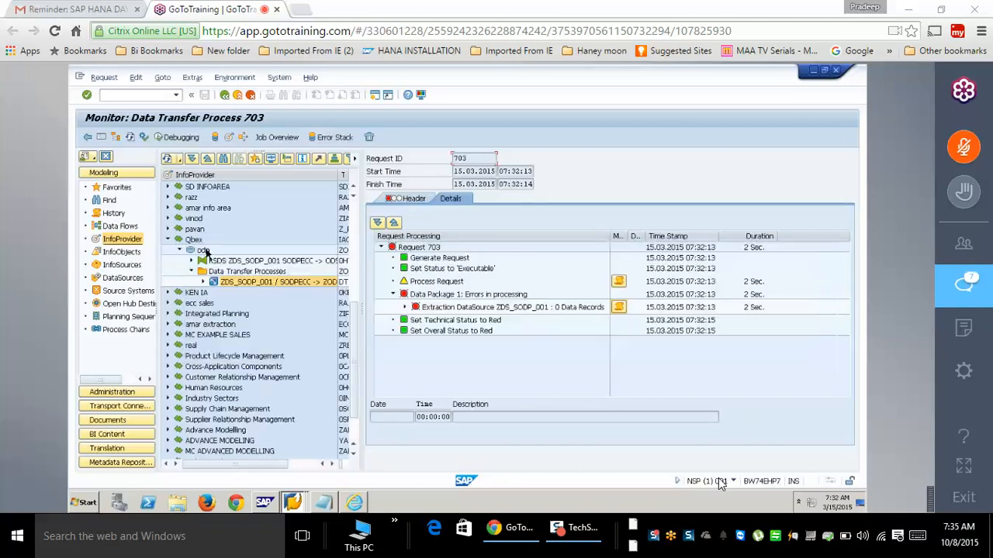
pyautogui.click(204, 251)
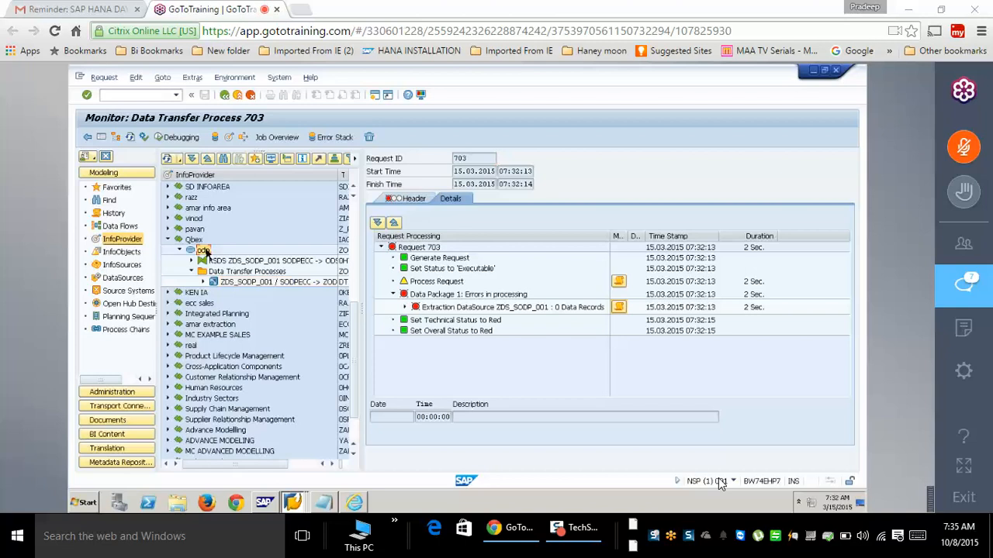
pyautogui.click(405, 307)
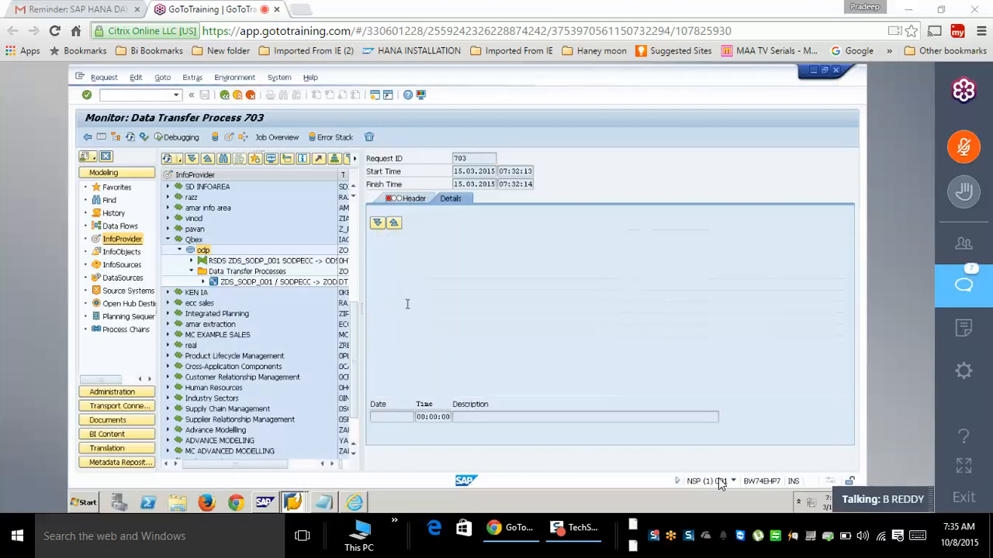
# - Delete failed request 703 from DataStore ZODP_001, confirming the warnings, then exit to Modeling
pyautogui.press('F3')
pyautogui.click(374, 300)
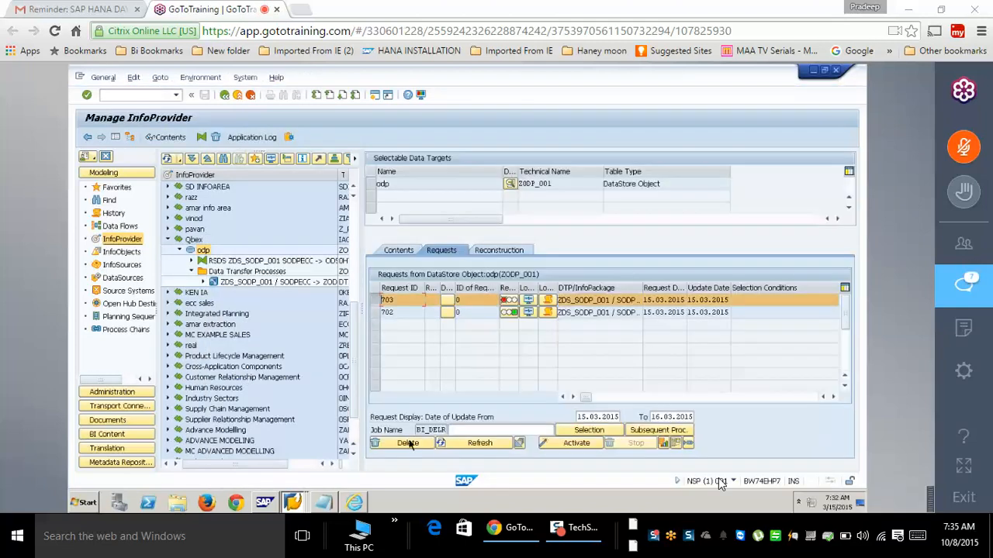
pyautogui.click(407, 443)
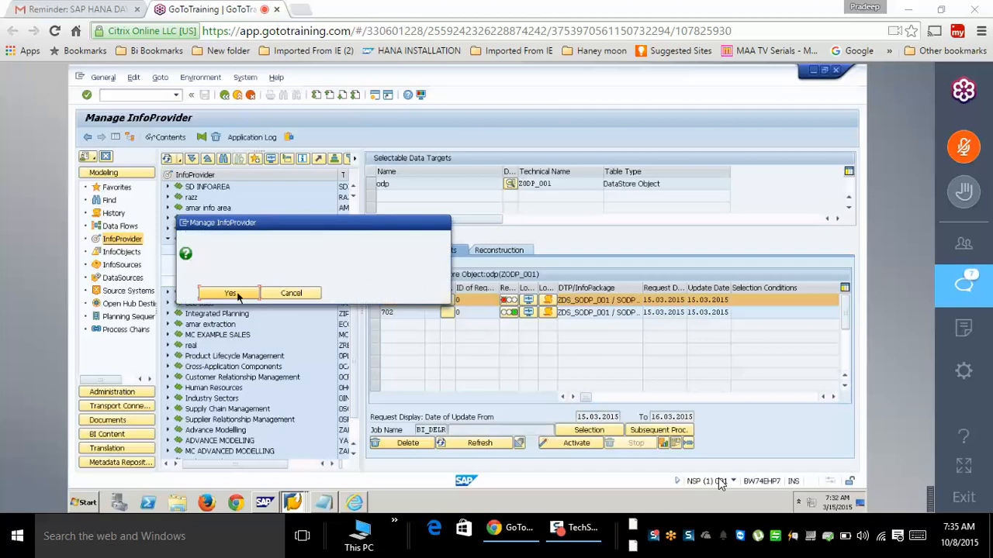
pyautogui.click(235, 294)
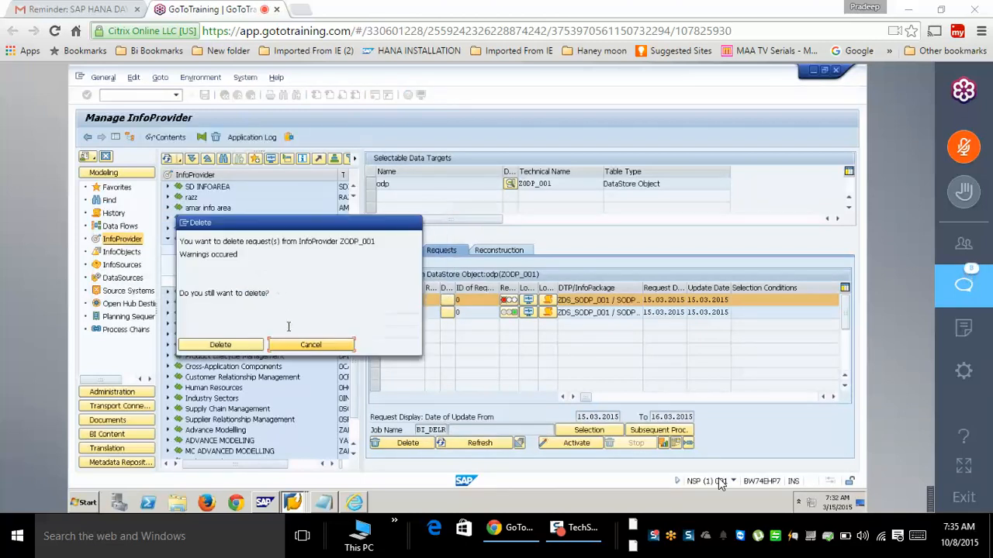
pyautogui.click(231, 345)
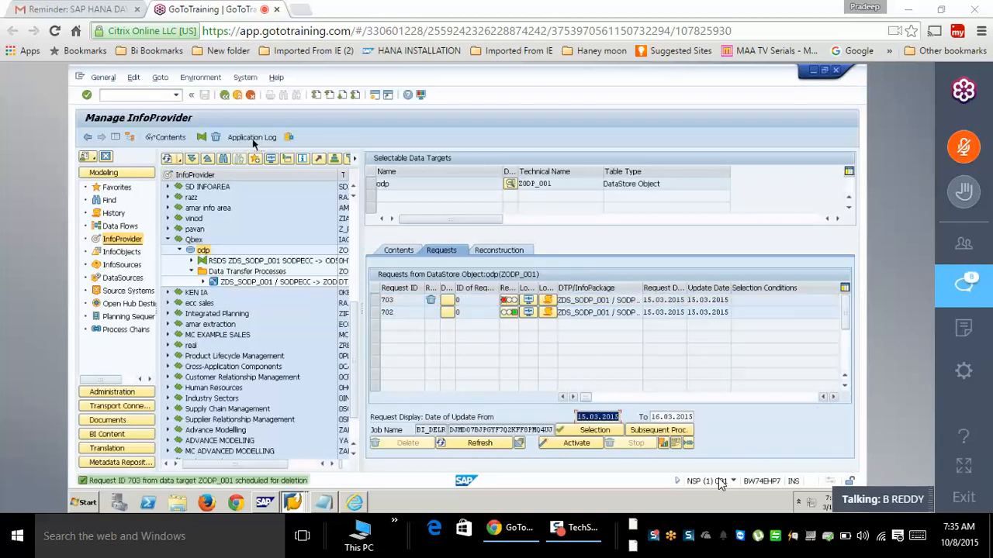
pyautogui.click(237, 97)
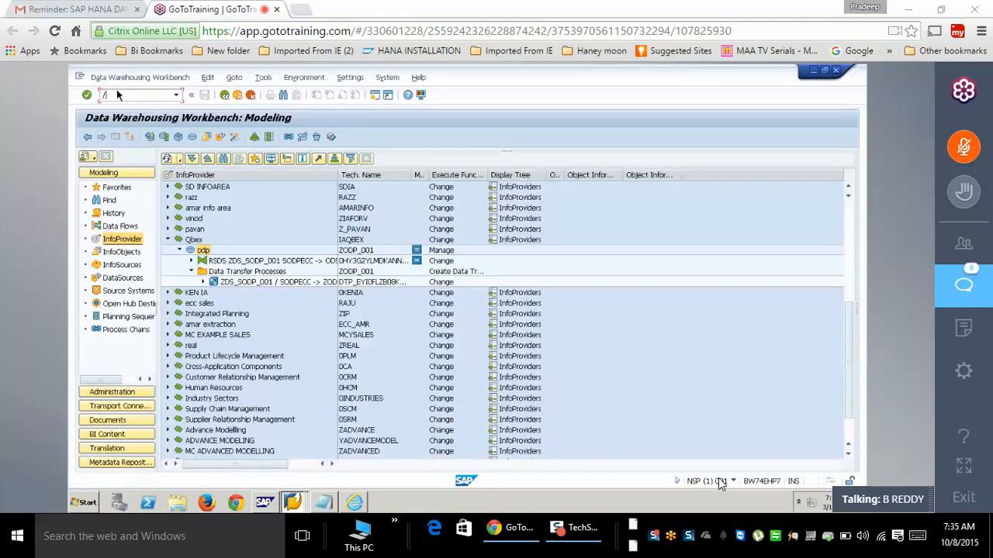
# - Re-execute the ZDS_SODP_001 DTP for delta and open the request monitor
pyautogui.press('Return')
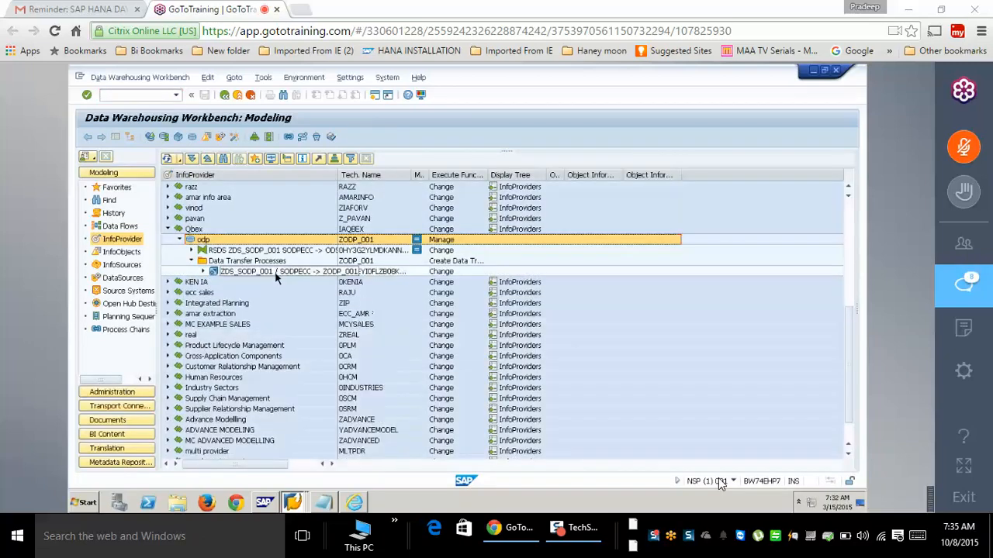
pyautogui.doubleClick(273, 273)
pyautogui.click(662, 343)
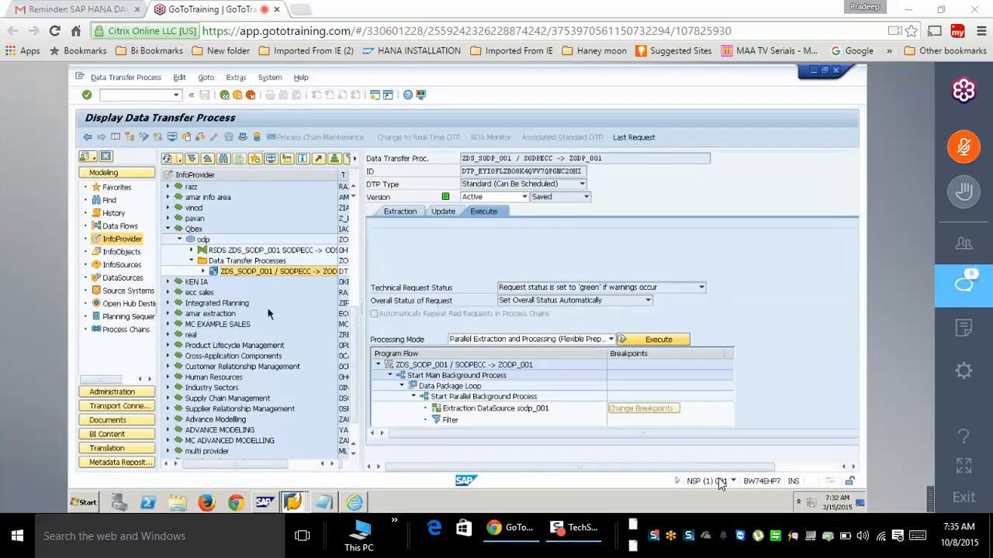
pyautogui.click(231, 305)
# - Expand request 704's Data Package 1 and view the extraction and Read Data Package messages
pyautogui.click(392, 295)
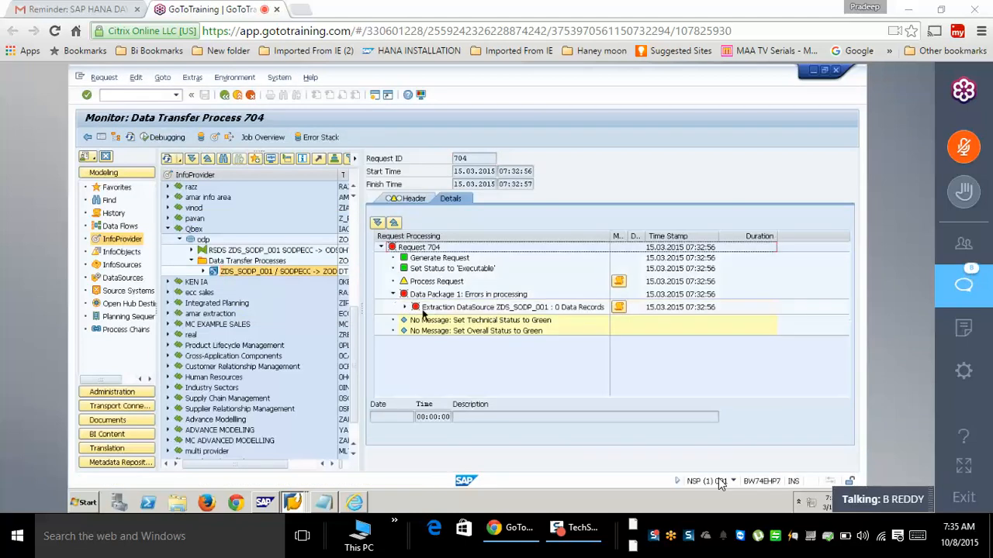
pyautogui.click(404, 307)
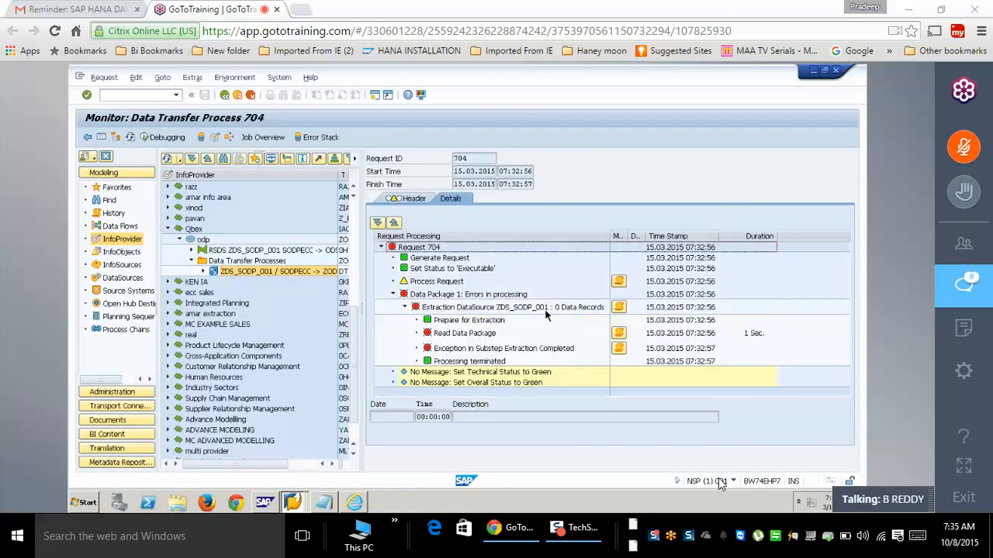
pyautogui.click(548, 308)
pyautogui.click(623, 309)
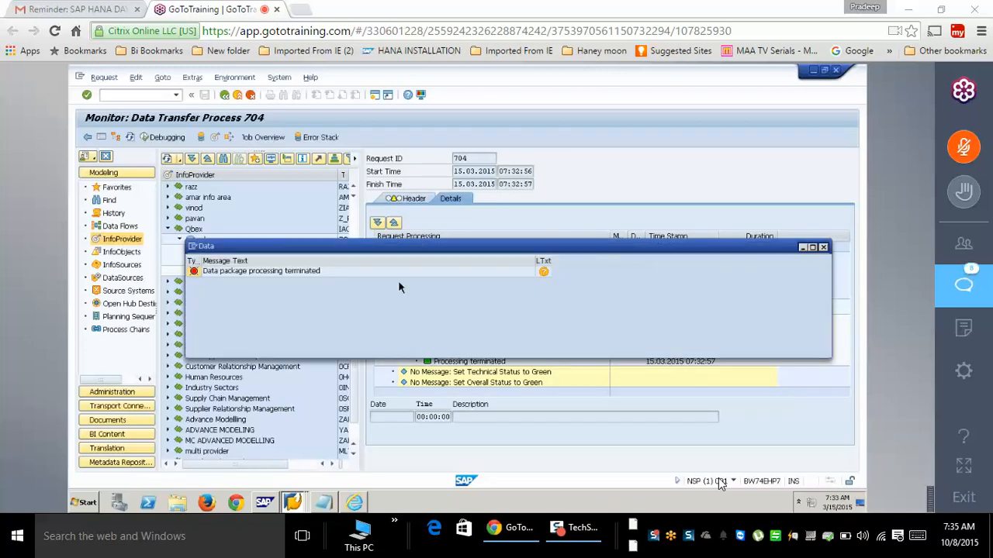
pyautogui.moveTo(775, 246); pyautogui.dragTo(531, 278)
pyautogui.click(580, 278)
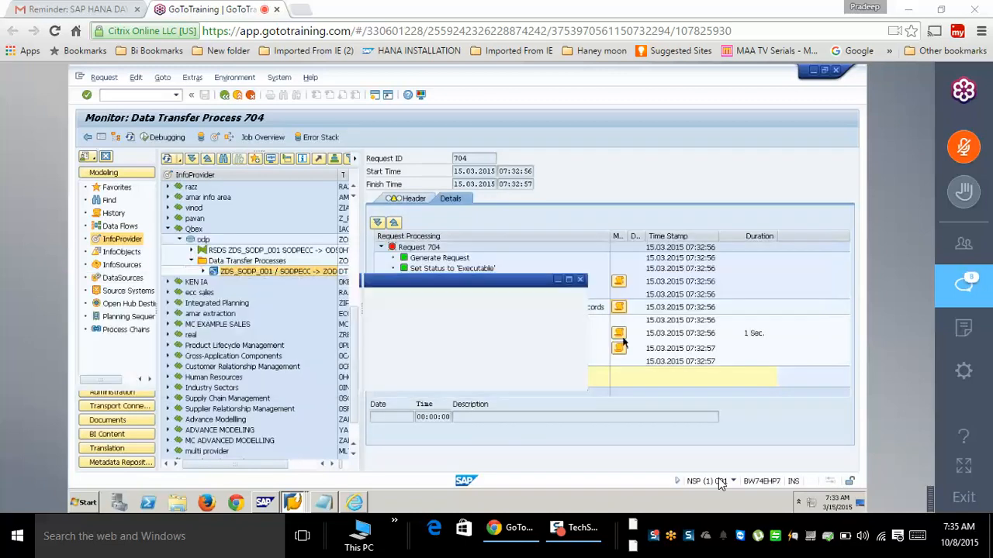
pyautogui.click(618, 334)
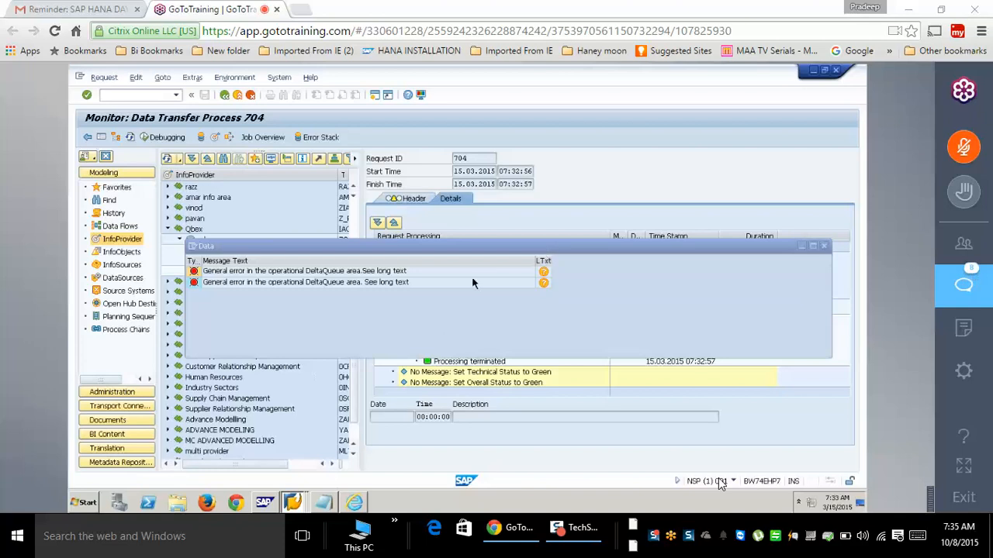
# - Show the long text of the DeltaQueue error message
pyautogui.click(543, 272)
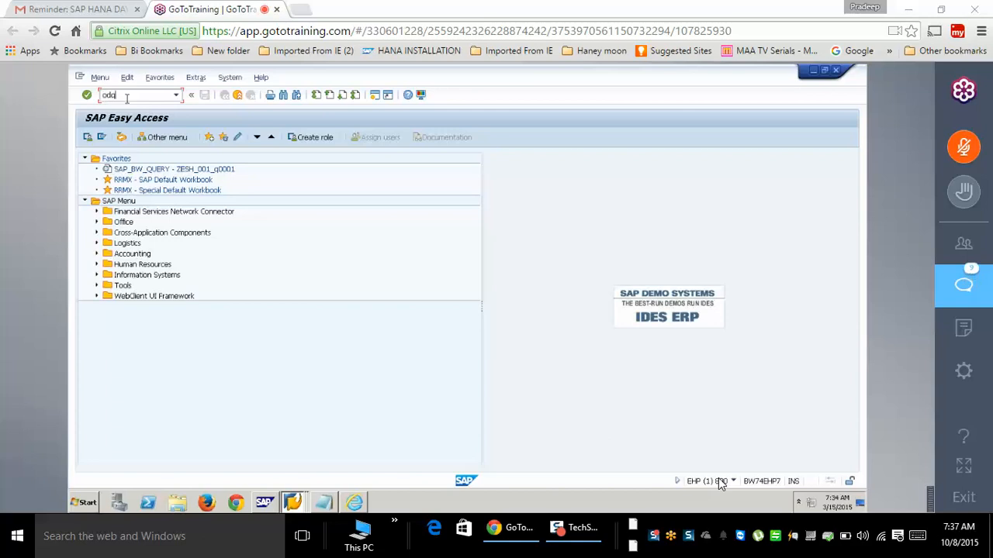
# - Run the delta queue monitor transaction ODQMON in the ECC session
pyautogui.press('Return')
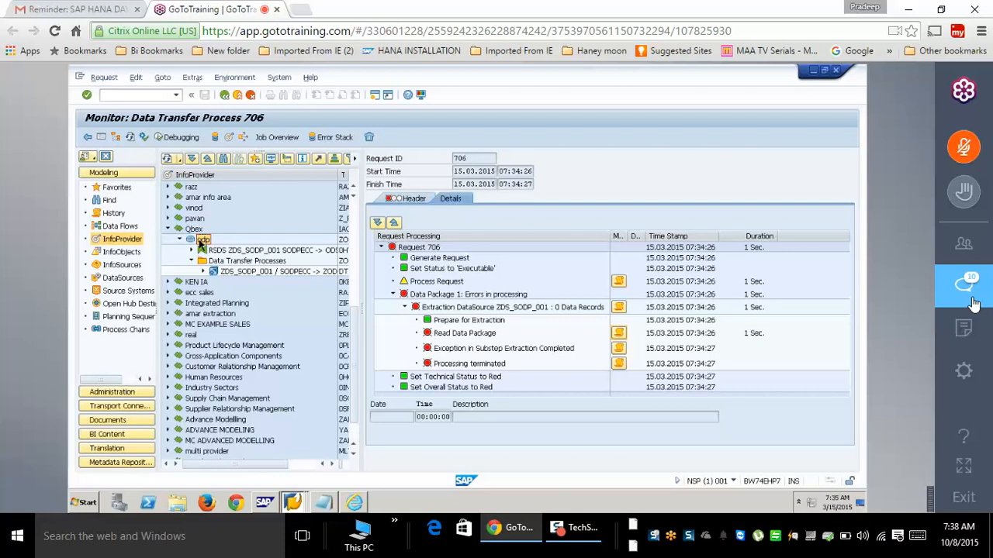
# - Show the GoToTraining session chat panel
pyautogui.click(974, 302)
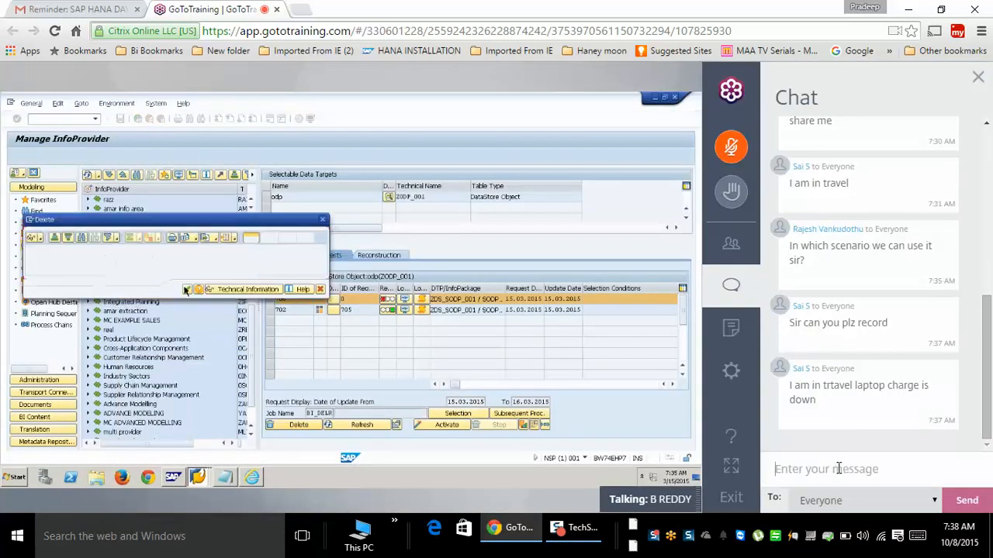
# - Draft 'May ik now' to Everyone in the chat, then trim its last two characters
pyautogui.write('May ik now')
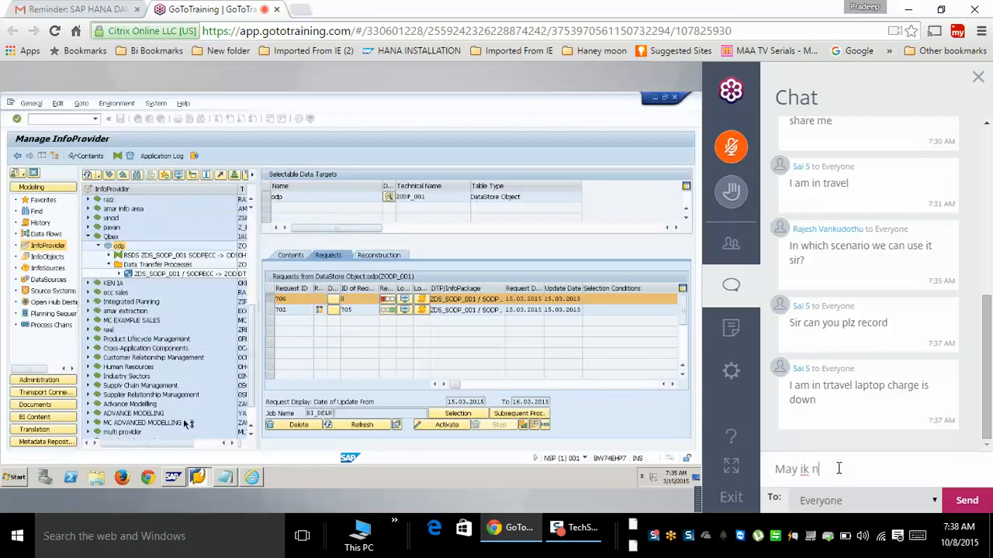
pyautogui.press('BackSpace')
pyautogui.press('BackSpace')
pyautogui.press('BackSpace')
pyautogui.press('BackSpace')
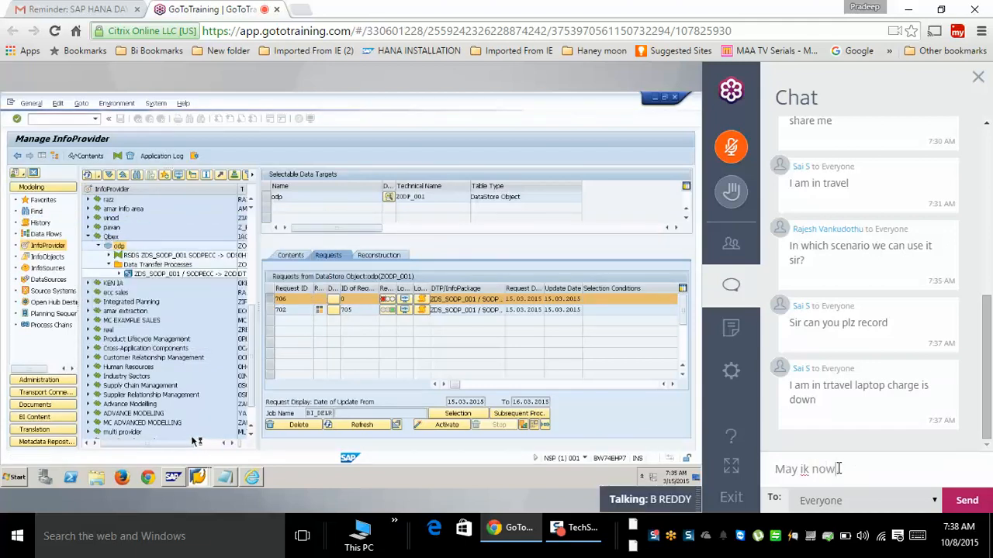
pyautogui.press('BackSpace')
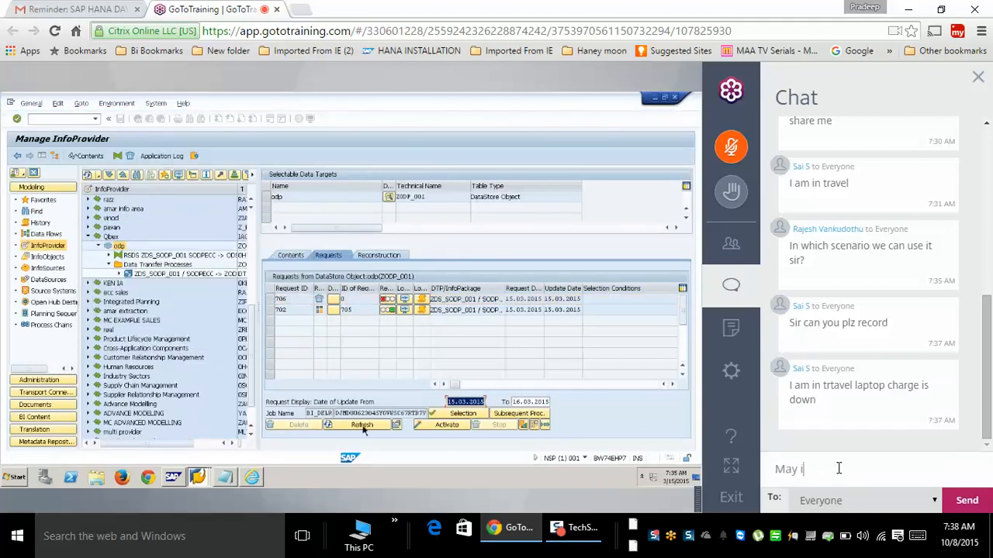
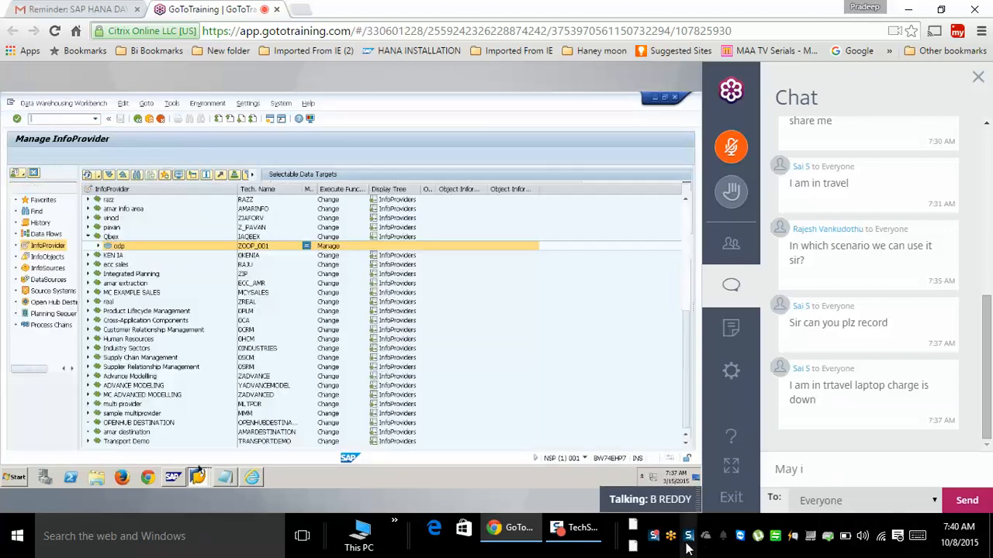
# - Minimize and restore the training session window, then open a blank Chrome tab
pyautogui.moveTo(516, 535)
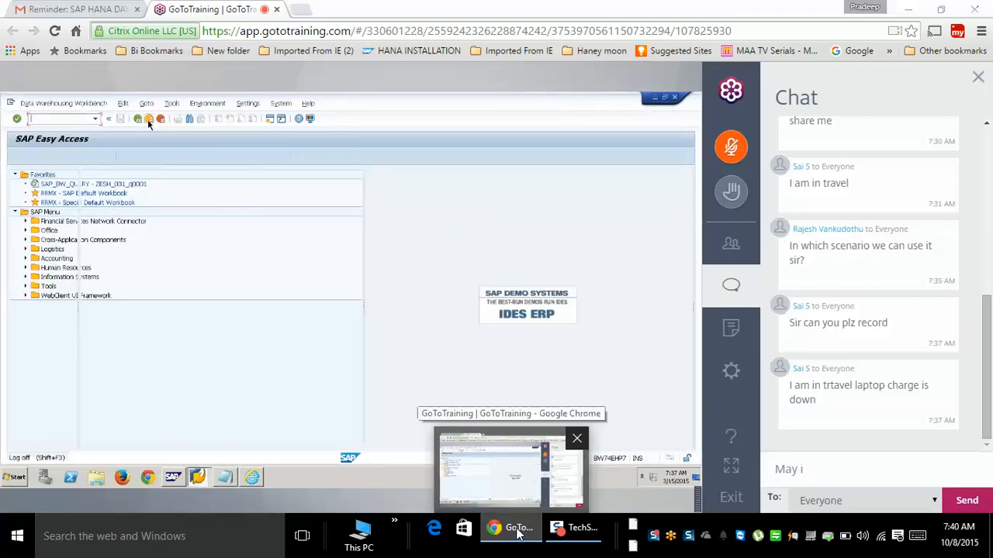
pyautogui.click(517, 535)
pyautogui.click(518, 534)
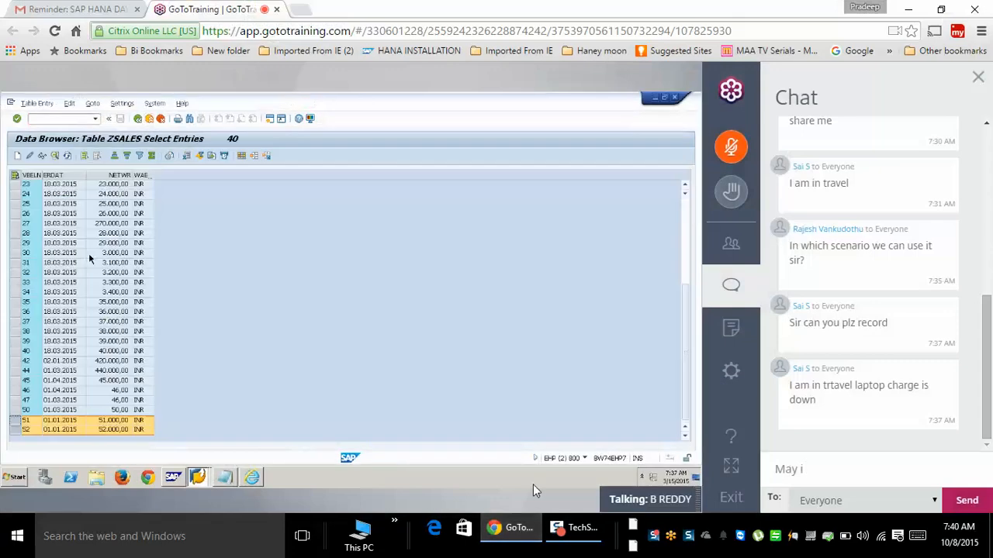
pyautogui.click(301, 9)
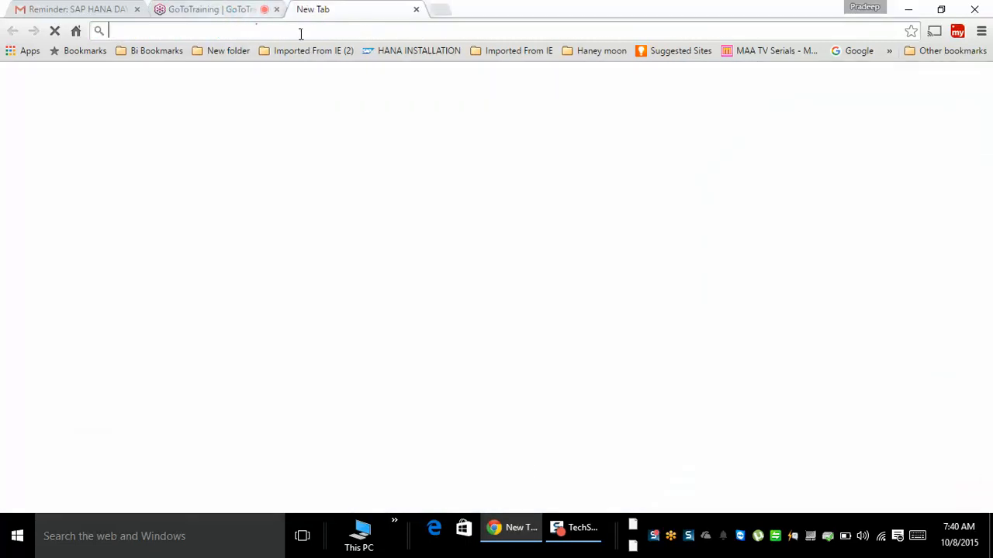
# - Search Google for 'general odp error', then return to the GoToTraining session tab
pyautogui.click(203, 9)
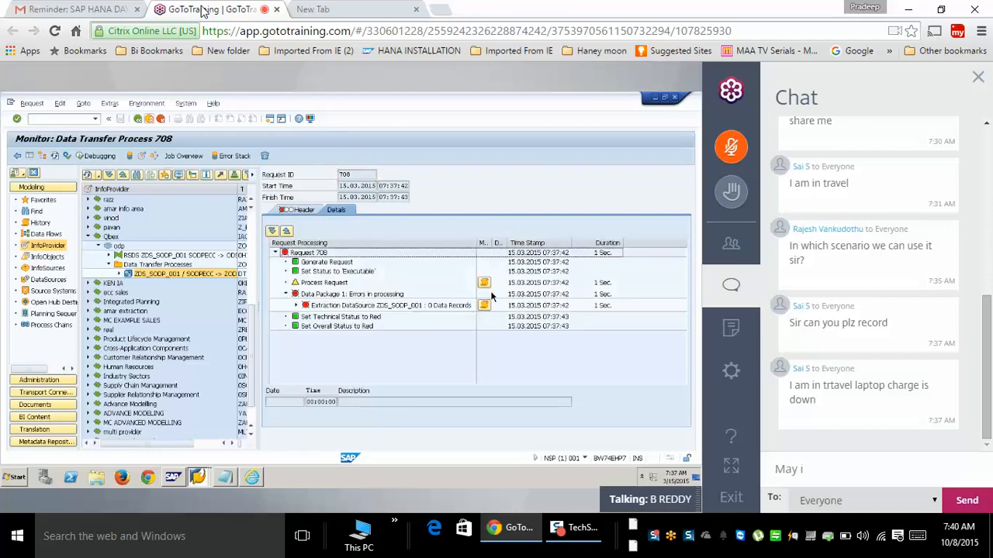
pyautogui.click(359, 9)
pyautogui.click(326, 279)
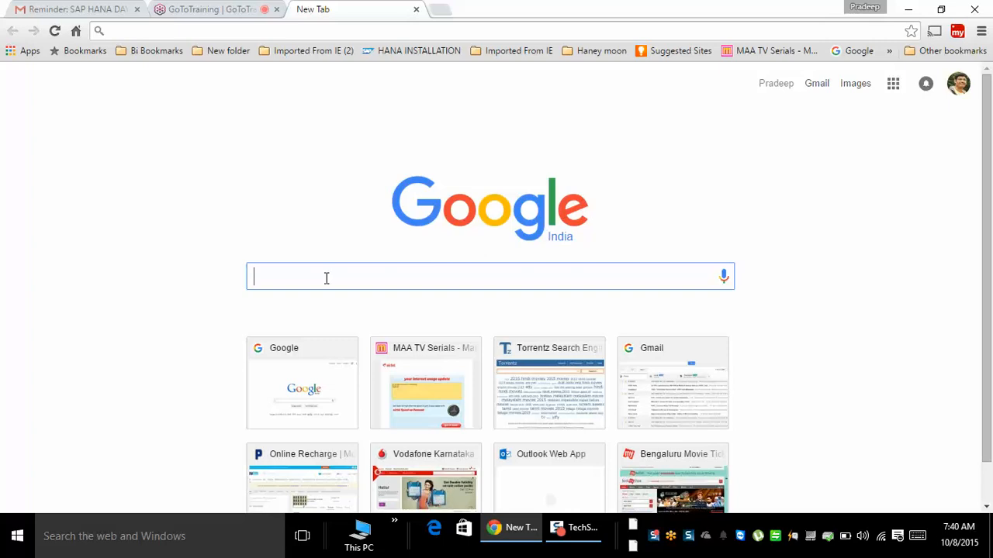
pyautogui.write('general ')
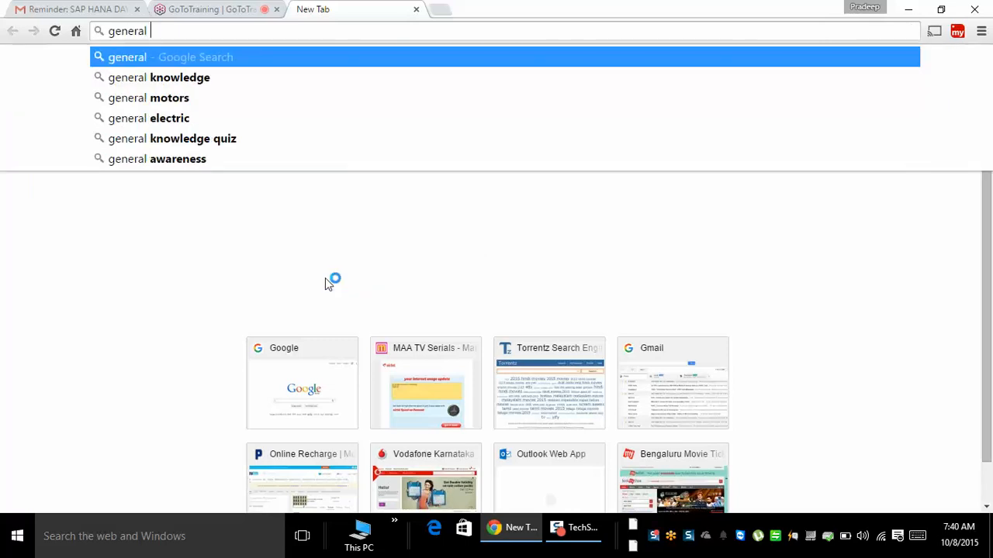
pyautogui.write('odp error')
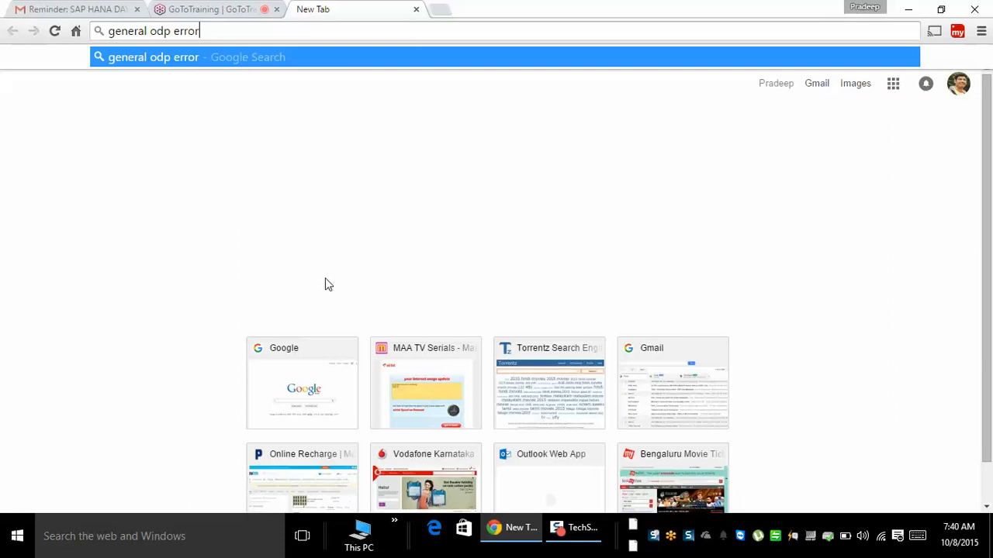
pyautogui.press('Return')
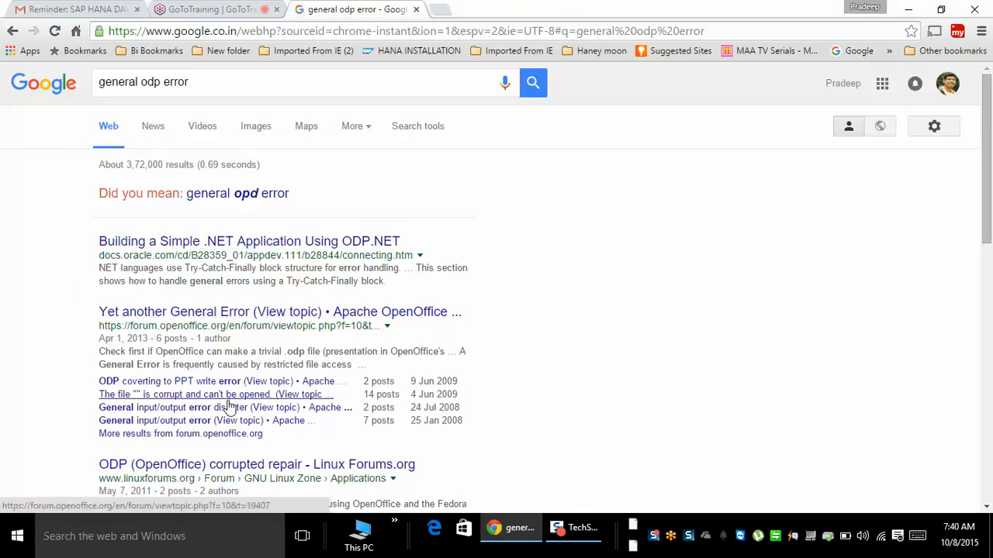
pyautogui.click(221, 9)
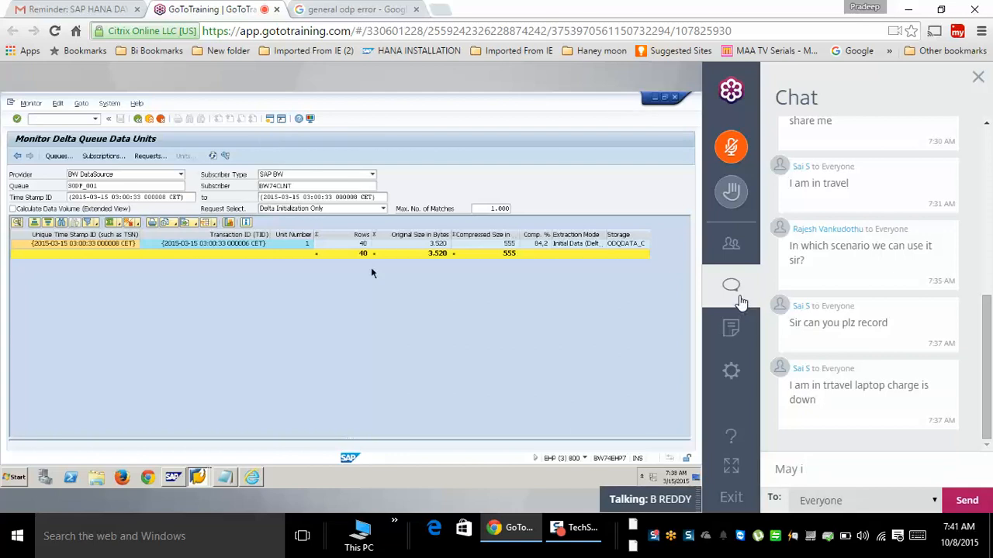
# - Close the chat panel, back out of Reorganize delta queues twice, and switch to the DTP 708 monitor
pyautogui.click(738, 298)
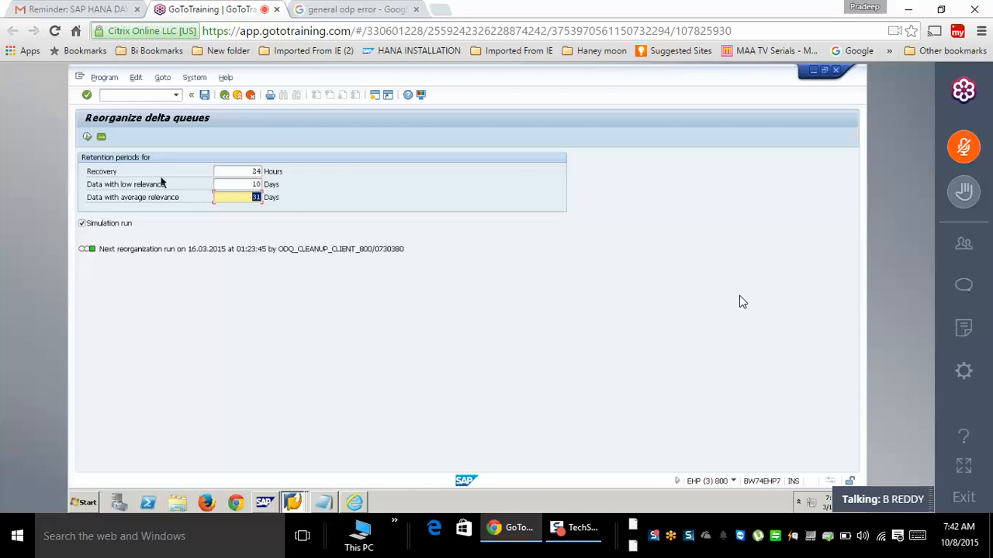
pyautogui.click(224, 97)
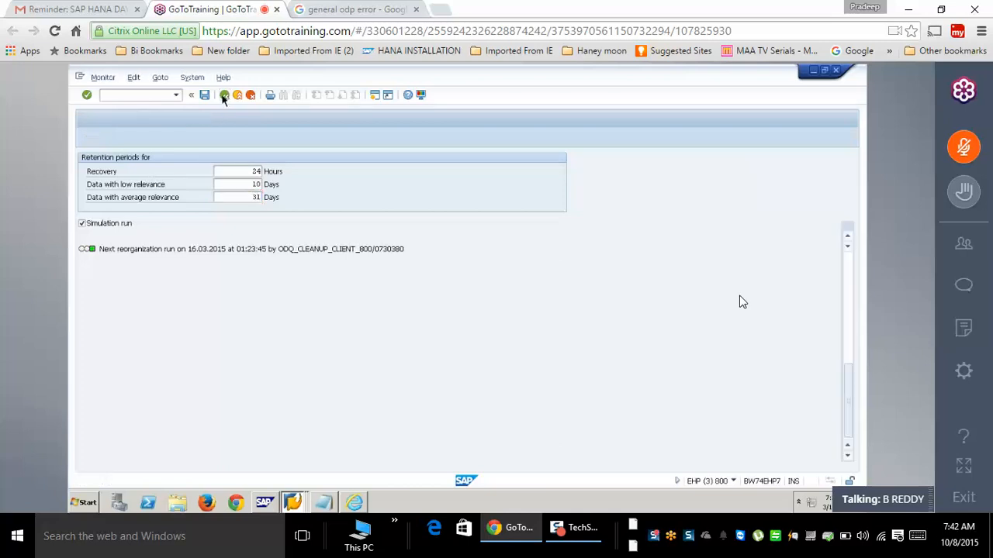
pyautogui.click(224, 97)
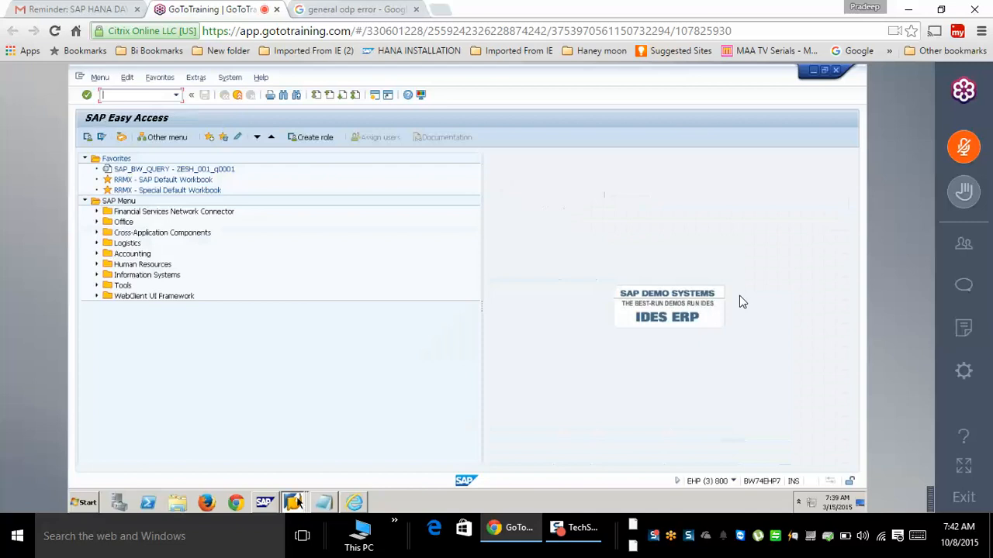
pyautogui.click(301, 504)
pyautogui.click(287, 431)
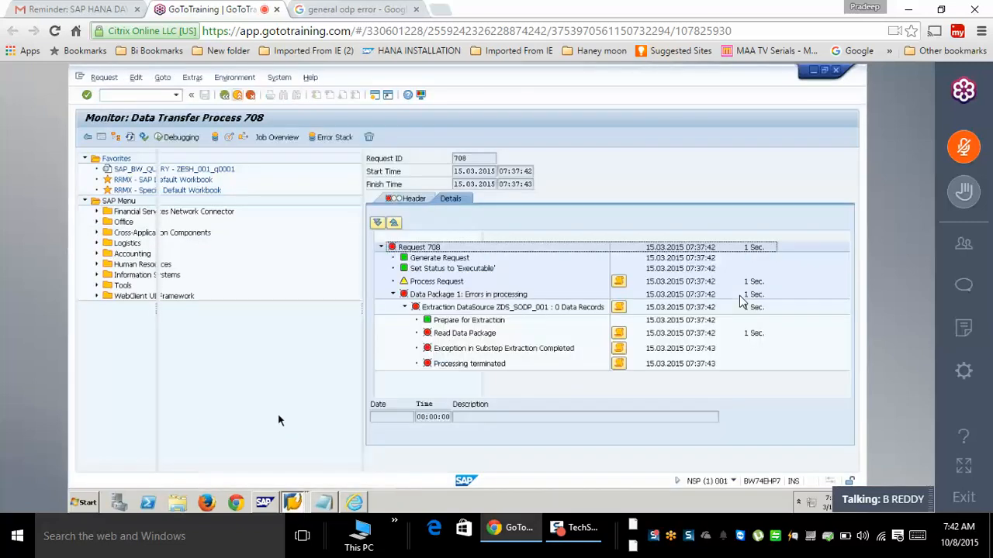
# - Exit the DTP monitor, browse the three ODP source system folders, and start Excel from the Start menu
pyautogui.click(238, 96)
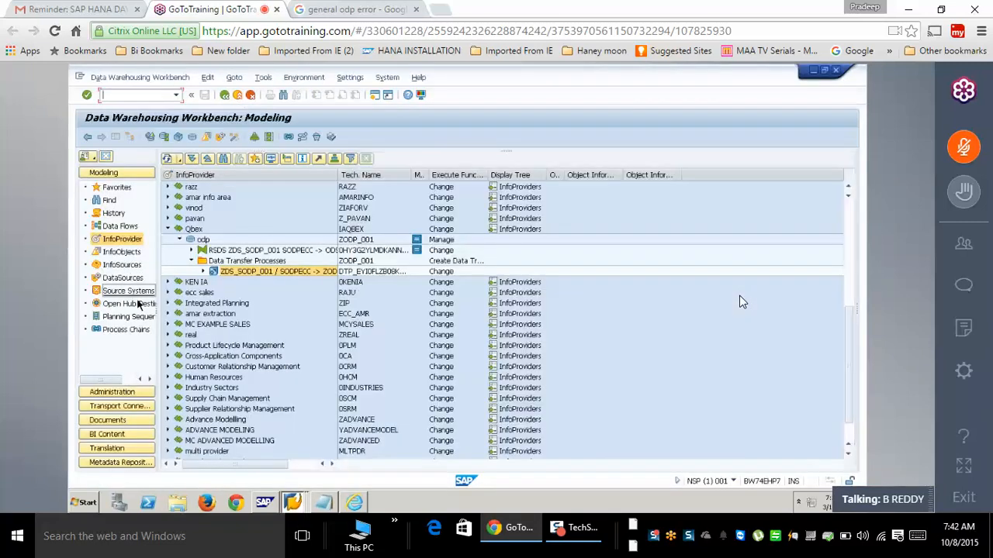
pyautogui.click(128, 291)
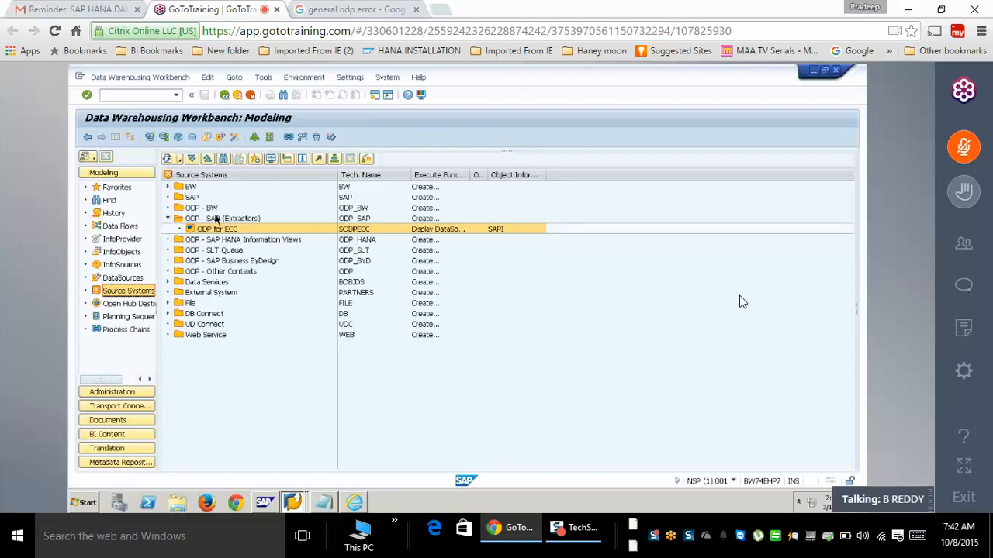
pyautogui.click(205, 208)
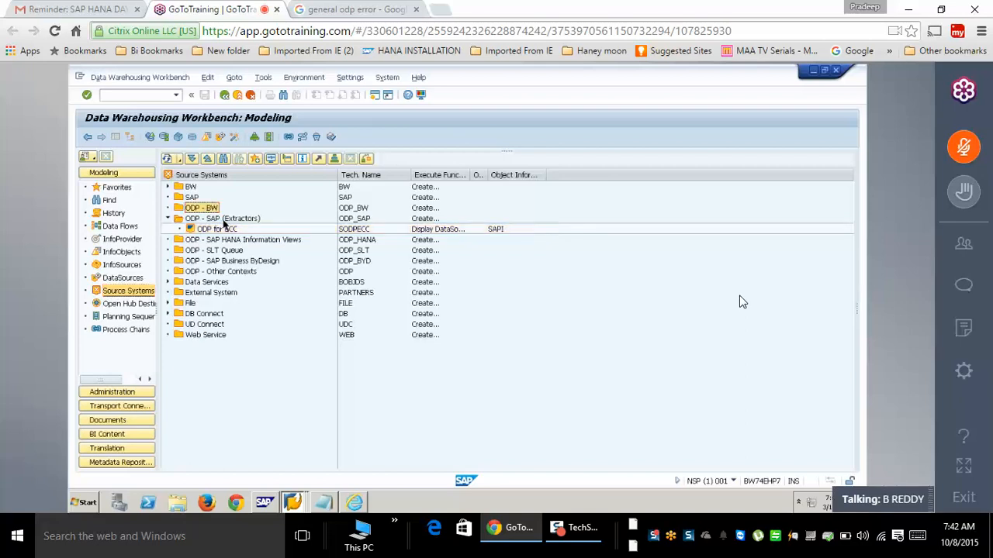
pyautogui.click(224, 220)
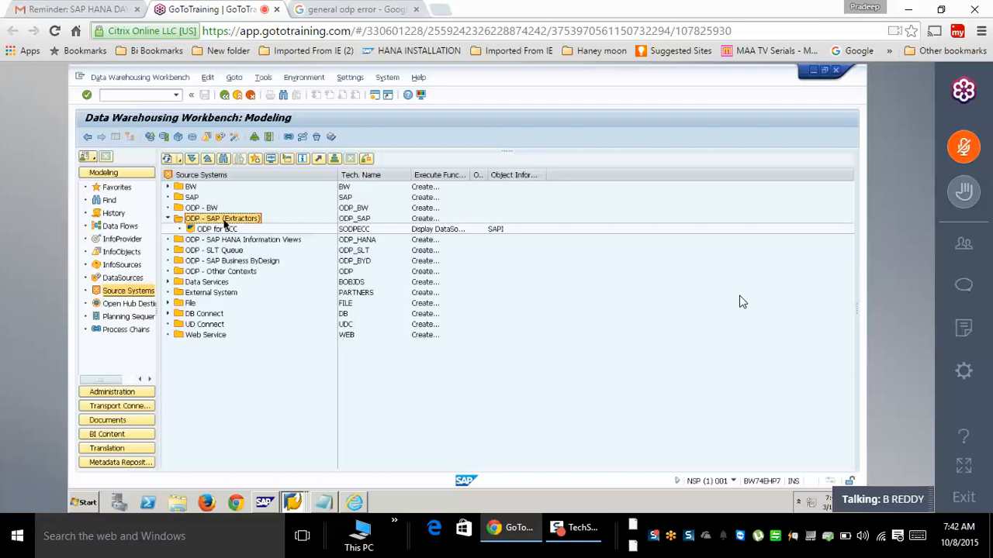
pyautogui.click(252, 242)
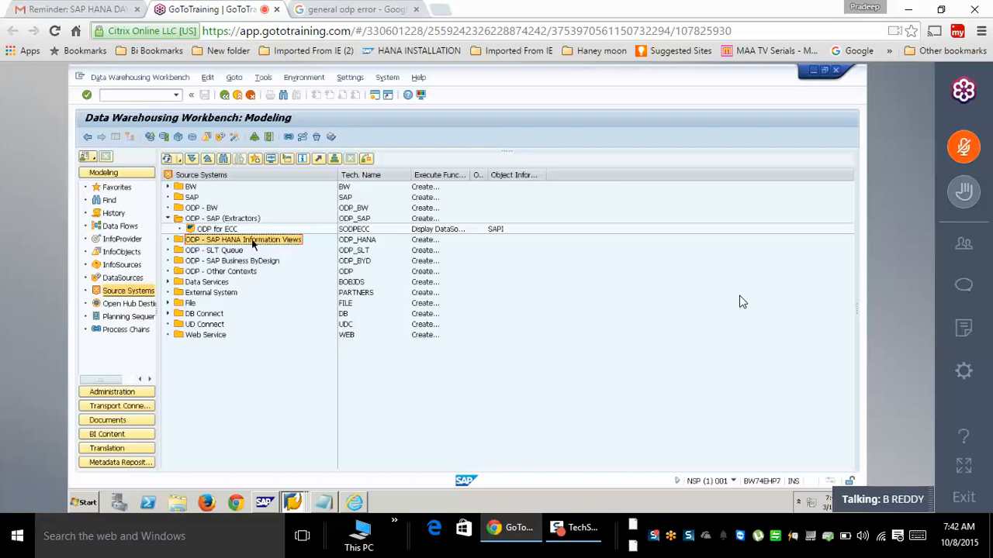
pyautogui.click(87, 504)
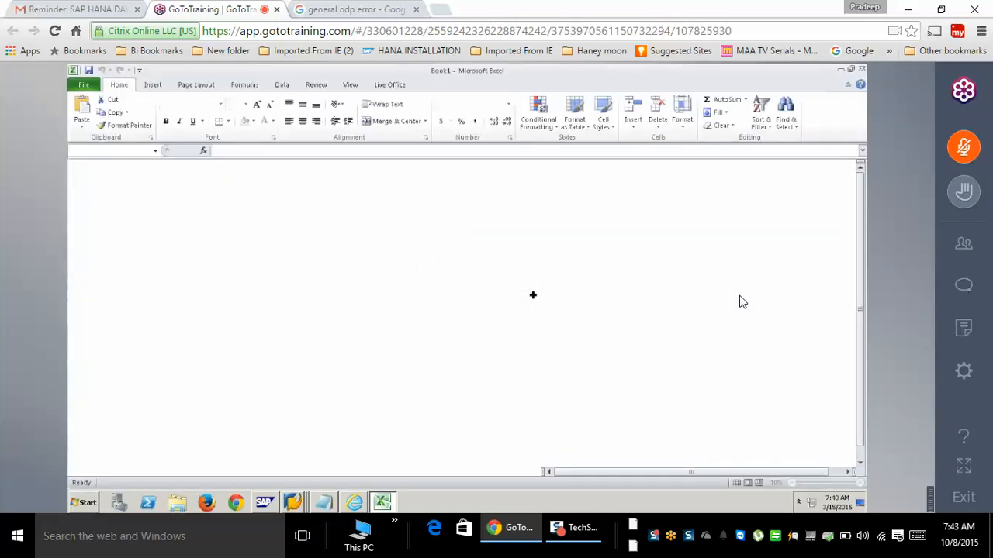
# - Draw a thick-bordered box at E6:F9 labelled bw, with HANA in E11
pyautogui.moveTo(244, 236); pyautogui.dragTo(292, 271)
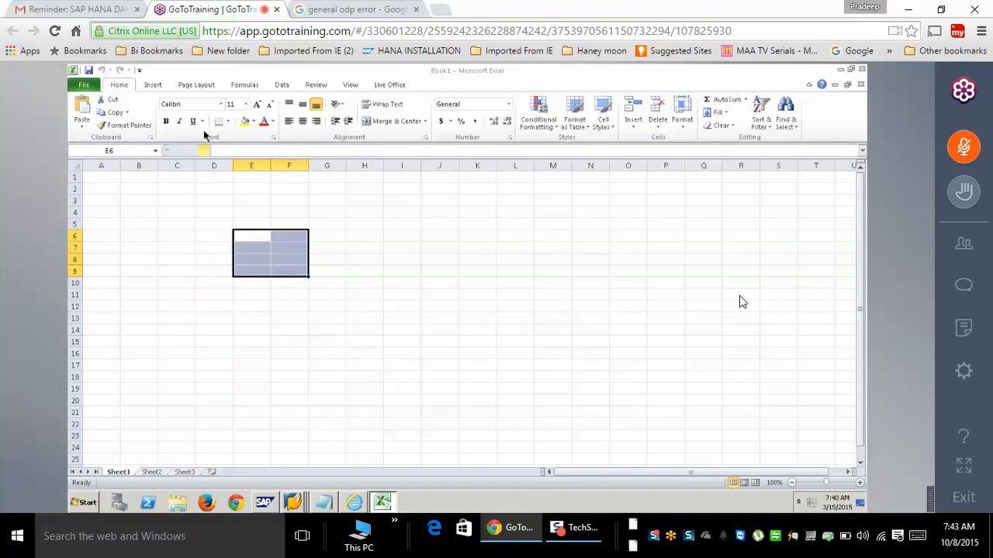
pyautogui.click(229, 124)
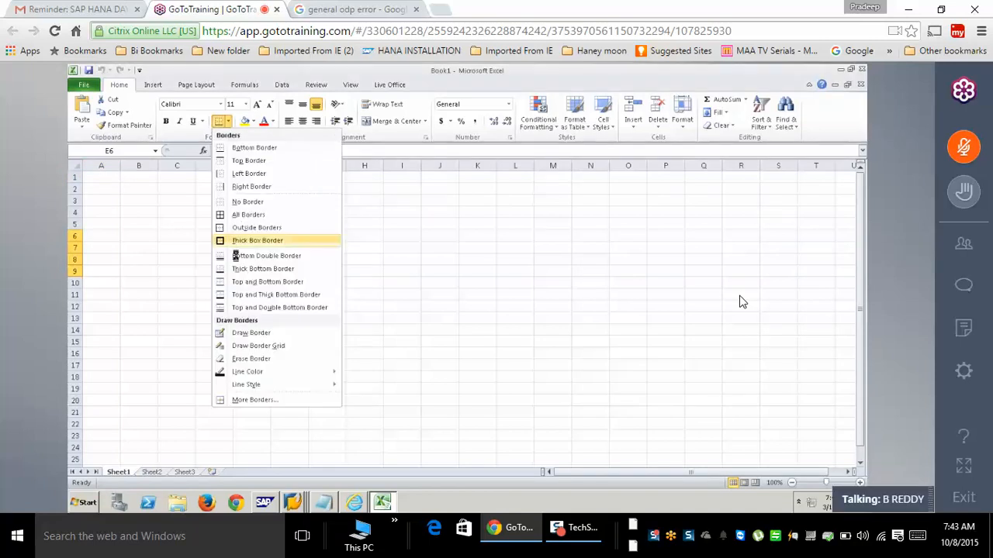
pyautogui.click(256, 237)
pyautogui.click(259, 295)
pyautogui.write('HANA')
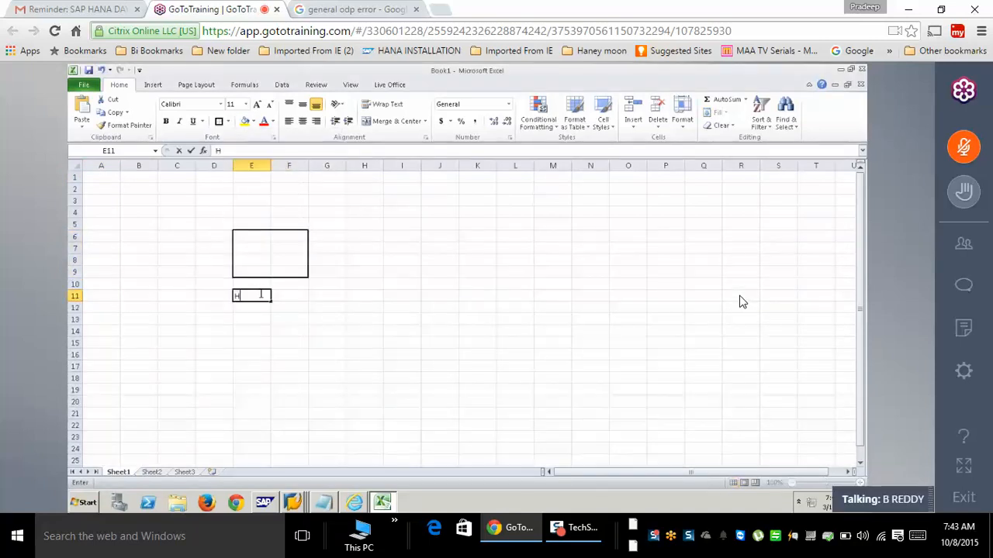
pyautogui.click(246, 244)
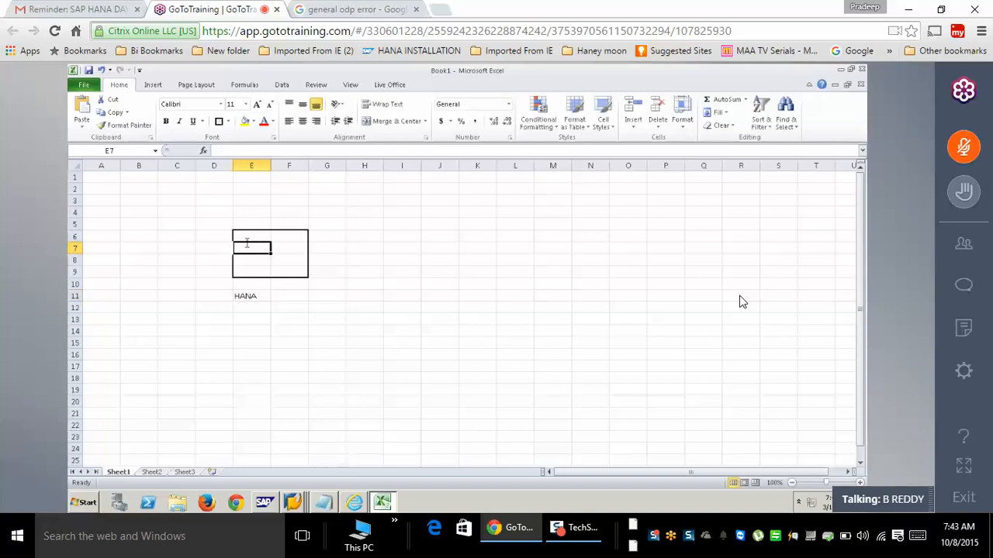
pyautogui.write('bw')
# - Draw a matching box at I6:J9 labelled ecc, with hana in I11 and HM in J11
pyautogui.moveTo(394, 235); pyautogui.dragTo(442, 270)
pyautogui.click(219, 121)
pyautogui.click(411, 248)
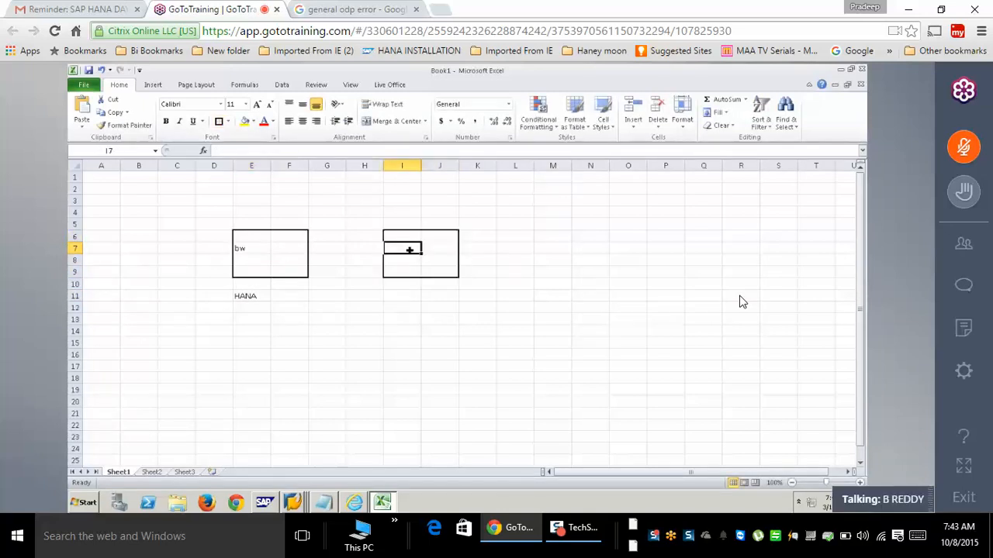
pyautogui.write('ecc')
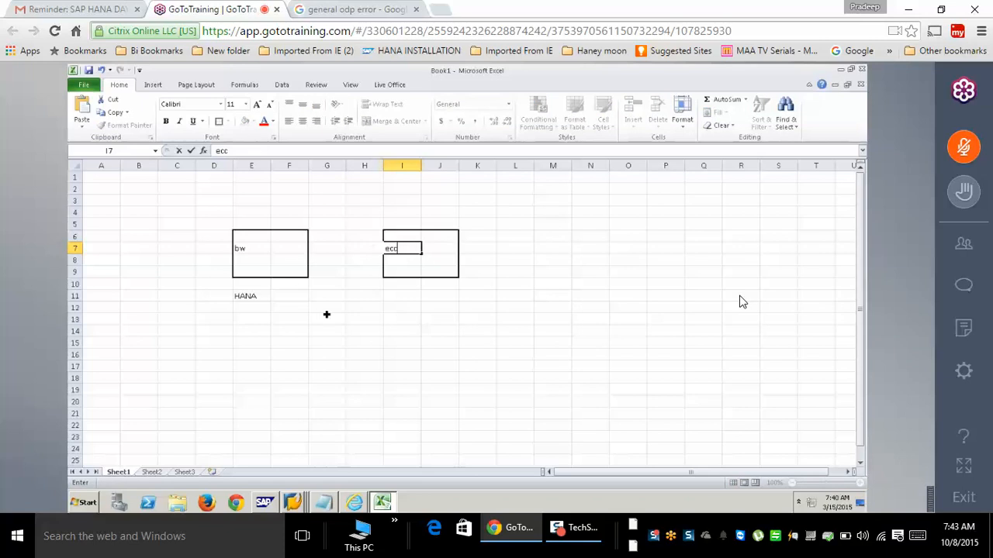
pyautogui.click(394, 296)
pyautogui.write('hana')
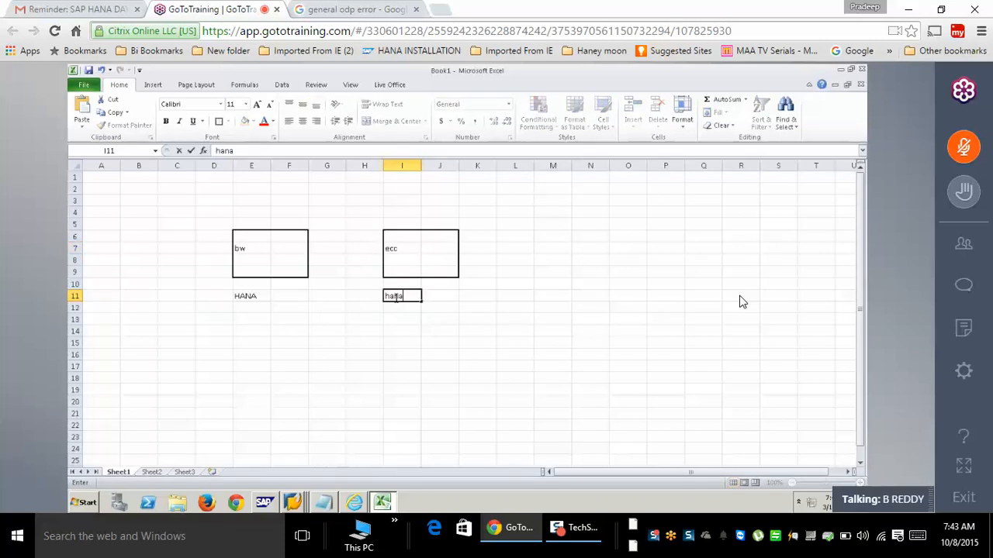
pyautogui.click(450, 299)
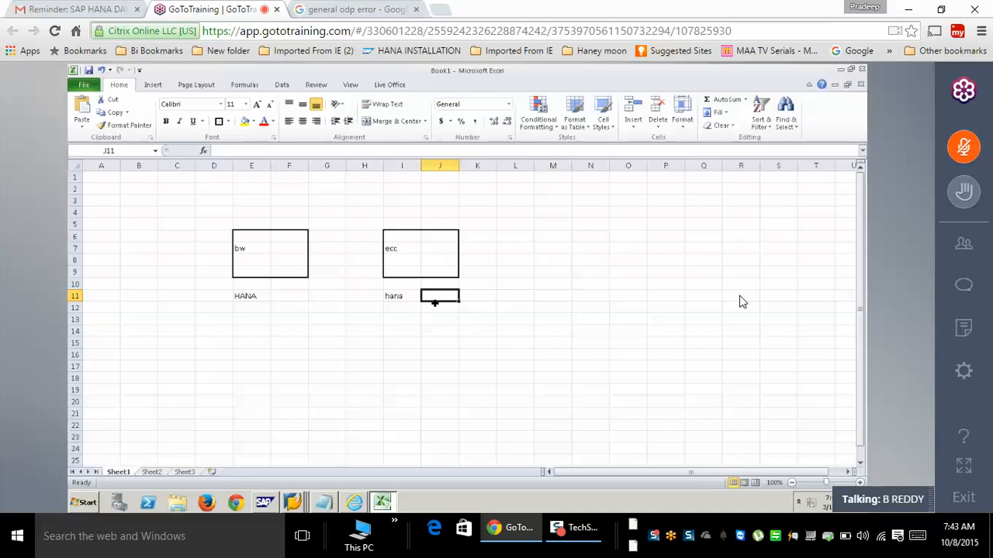
pyautogui.write('HM')
# - Add the label 'ODP - Hana Info View' in cell E9 and show the Insert ribbon
pyautogui.click(256, 270)
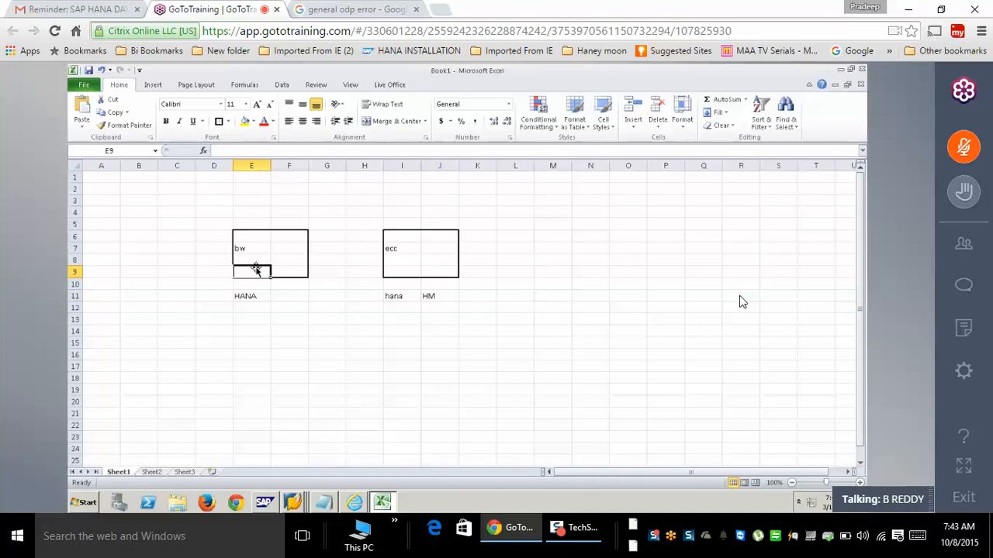
pyautogui.write('ODP')
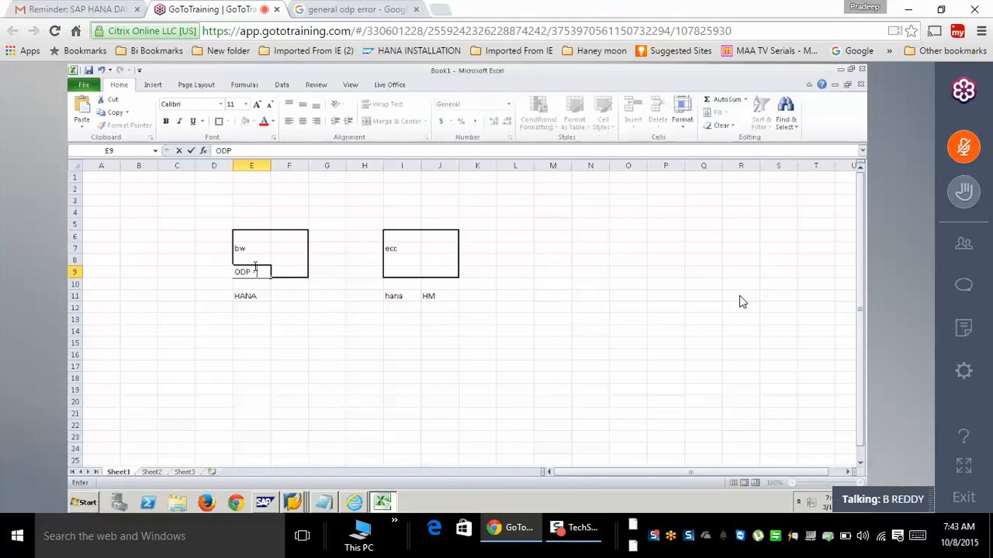
pyautogui.write(' - Hana Info View')
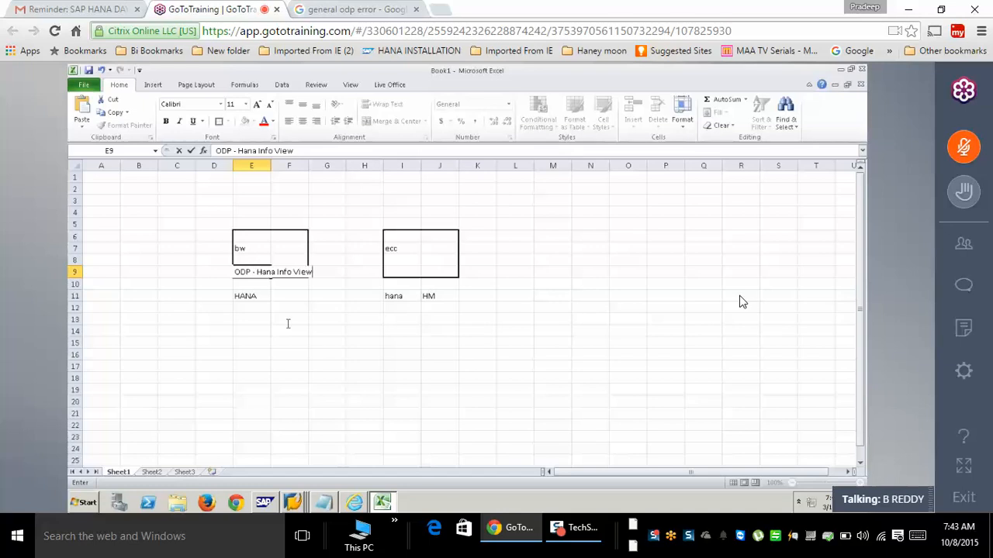
pyautogui.click(302, 339)
pyautogui.click(241, 272)
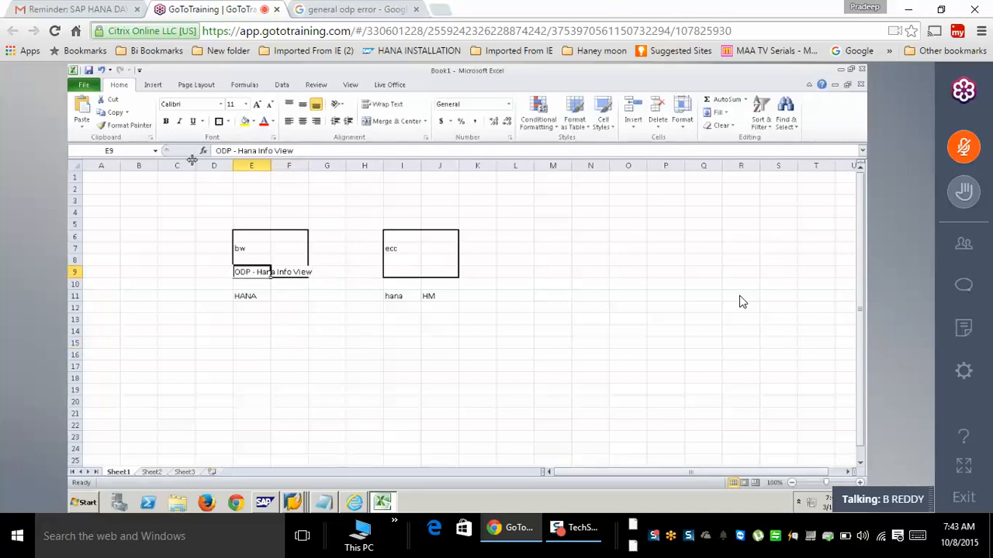
pyautogui.click(153, 84)
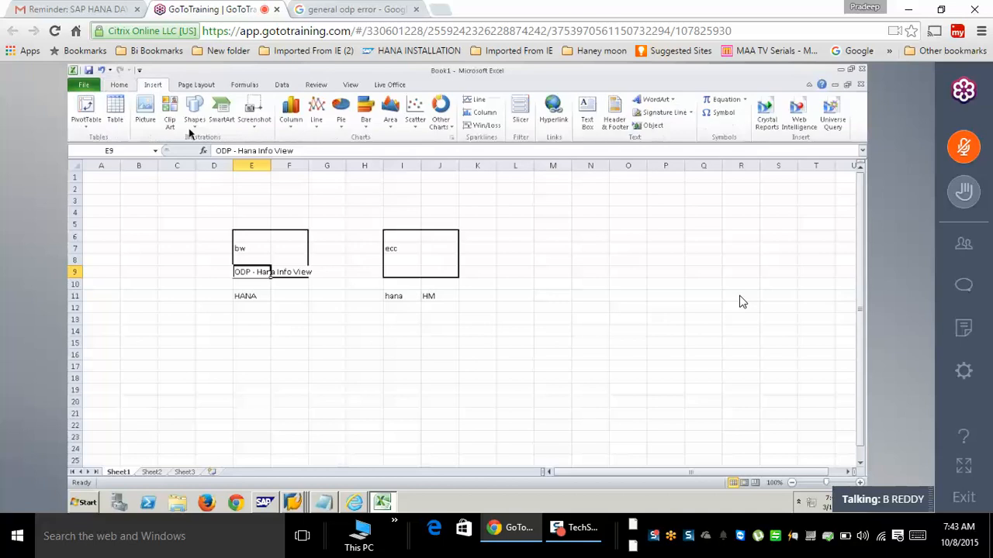
# - Draw an arrow from the ODP label to the ecc box and label it RFC in G8
pyautogui.click(194, 115)
pyautogui.click(218, 151)
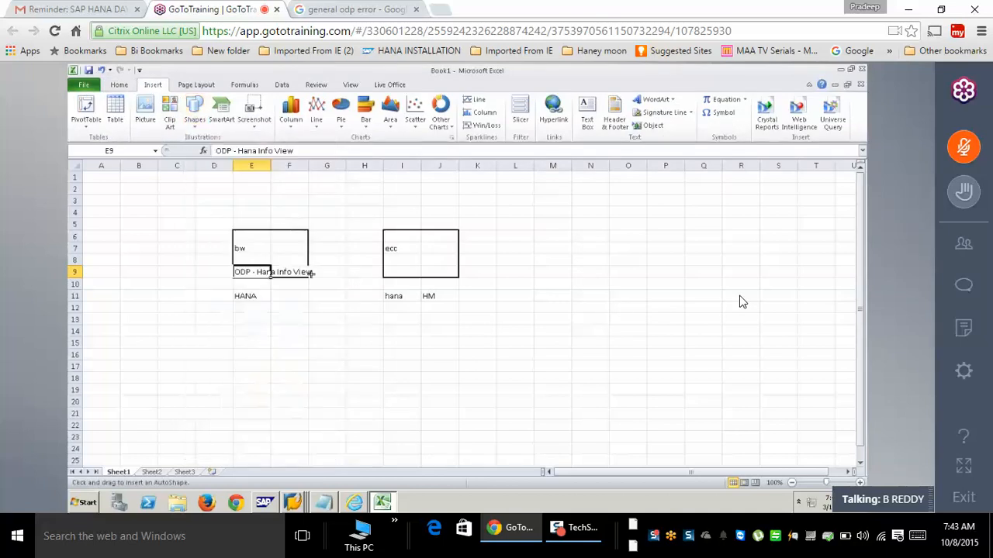
pyautogui.moveTo(312, 272); pyautogui.dragTo(388, 272)
pyautogui.click(337, 266)
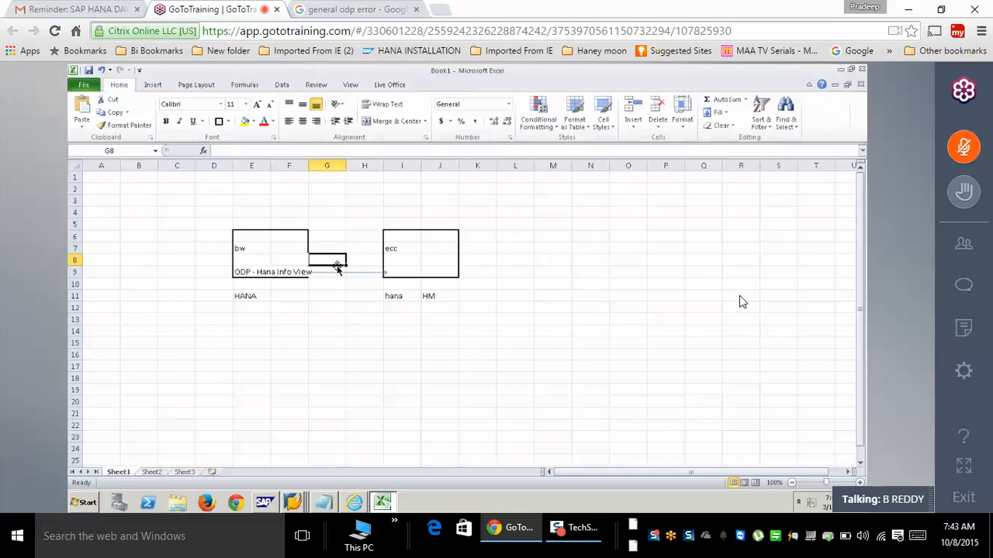
pyautogui.write('RFC')
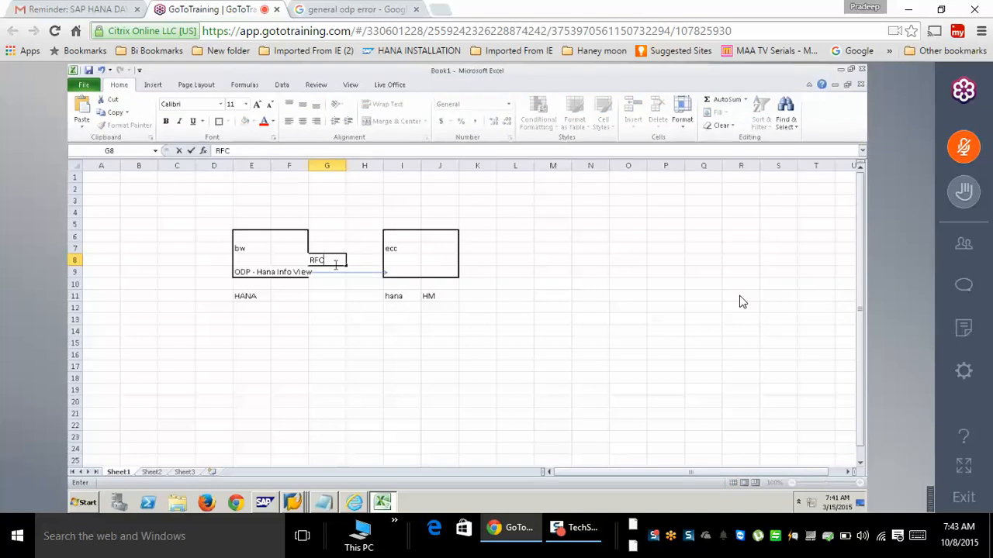
pyautogui.click(341, 319)
pyautogui.click(276, 277)
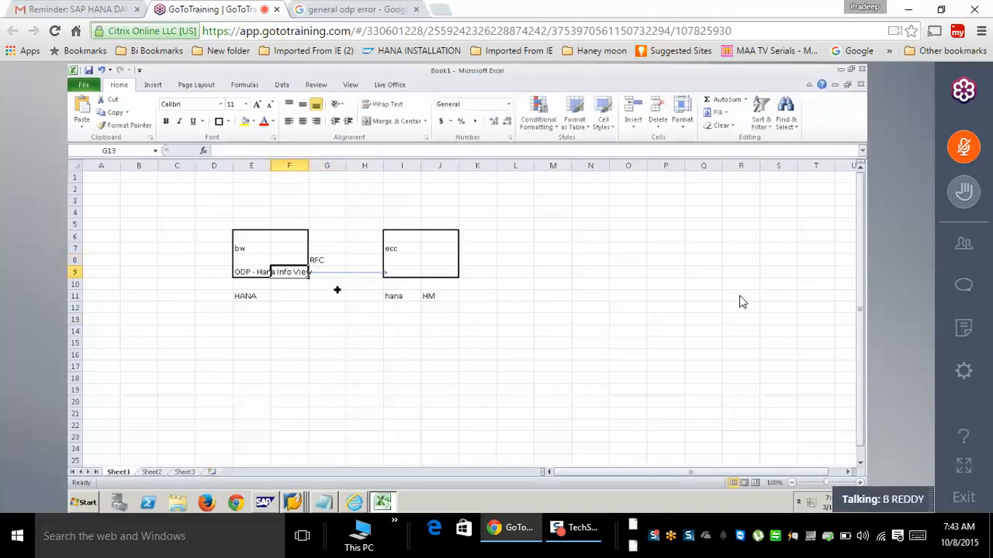
pyautogui.click(432, 297)
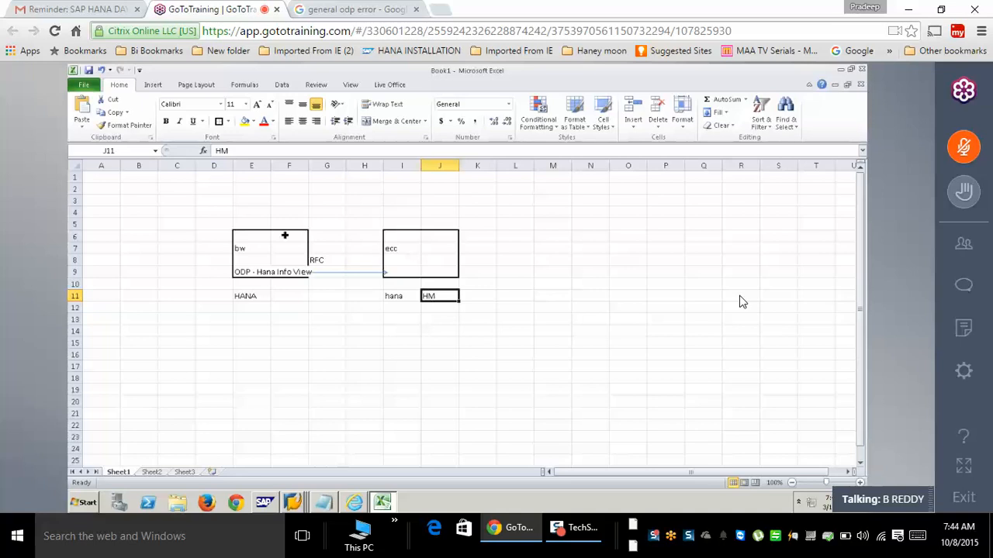
# - Draw a curved connector from below HANA up to the ODP line, then open the session chat
pyautogui.click(200, 199)
pyautogui.click(153, 85)
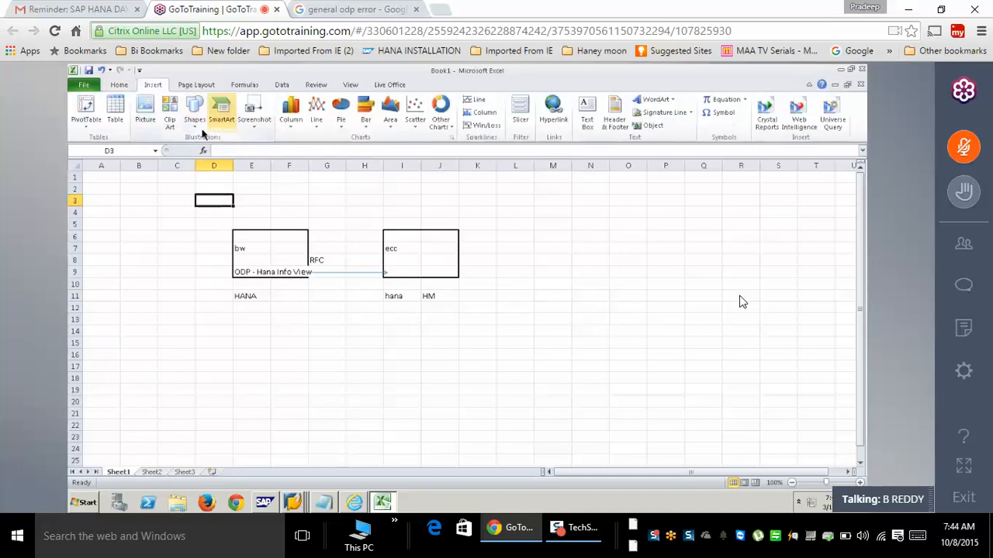
pyautogui.click(195, 112)
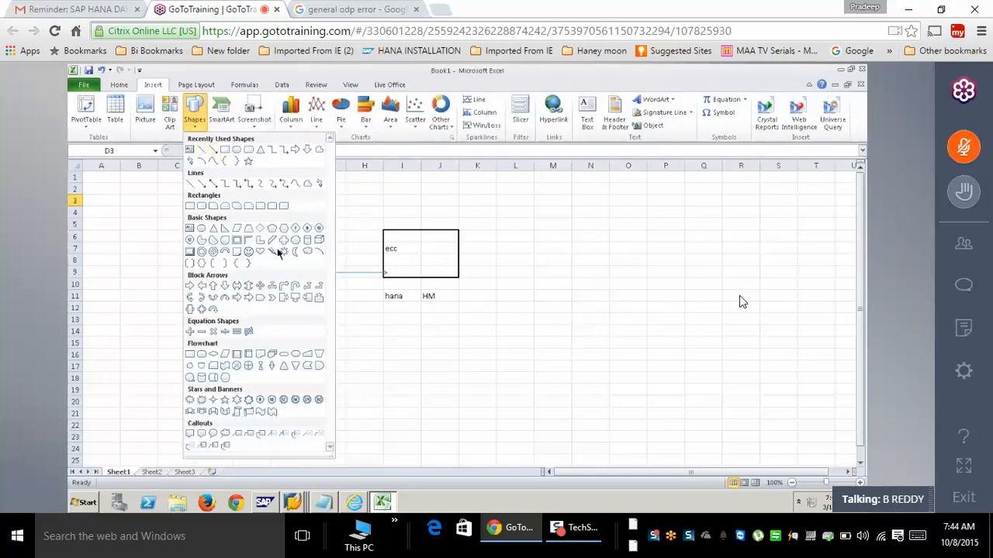
pyautogui.click(273, 184)
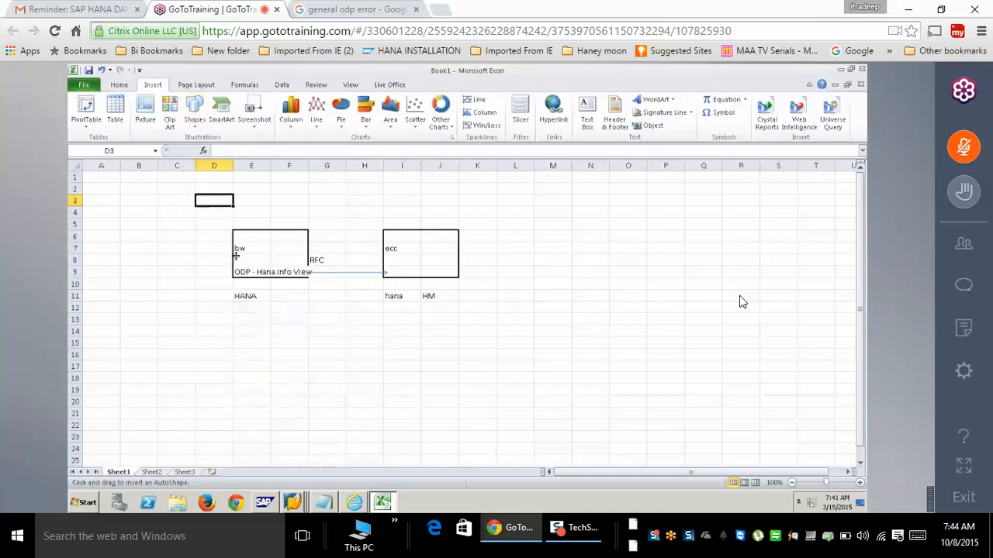
pyautogui.moveTo(257, 306)
pyautogui.mouseDown()
pyautogui.moveTo(191, 285)
pyautogui.moveTo(225, 264)
pyautogui.moveTo(305, 271)
pyautogui.moveTo(273, 271)
pyautogui.mouseUp()
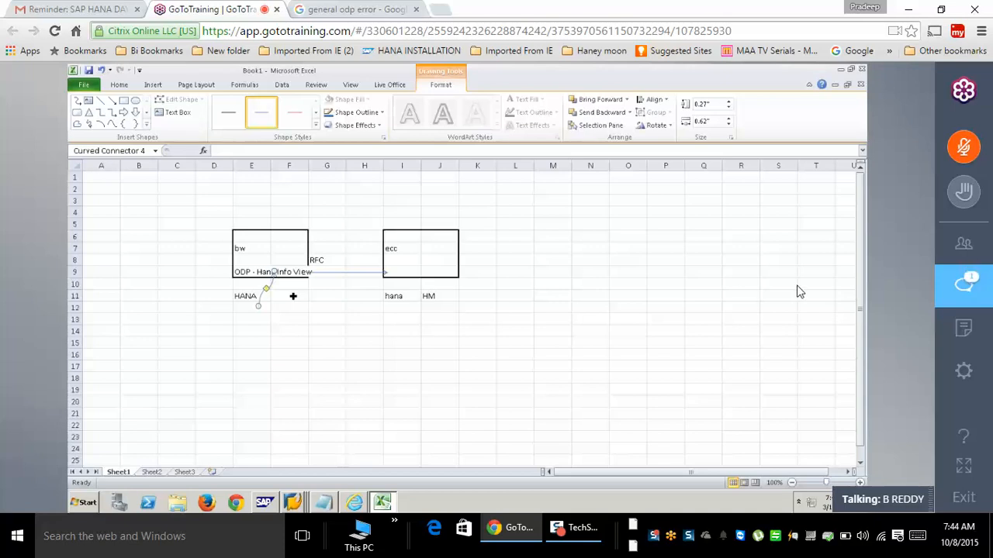
pyautogui.click(966, 283)
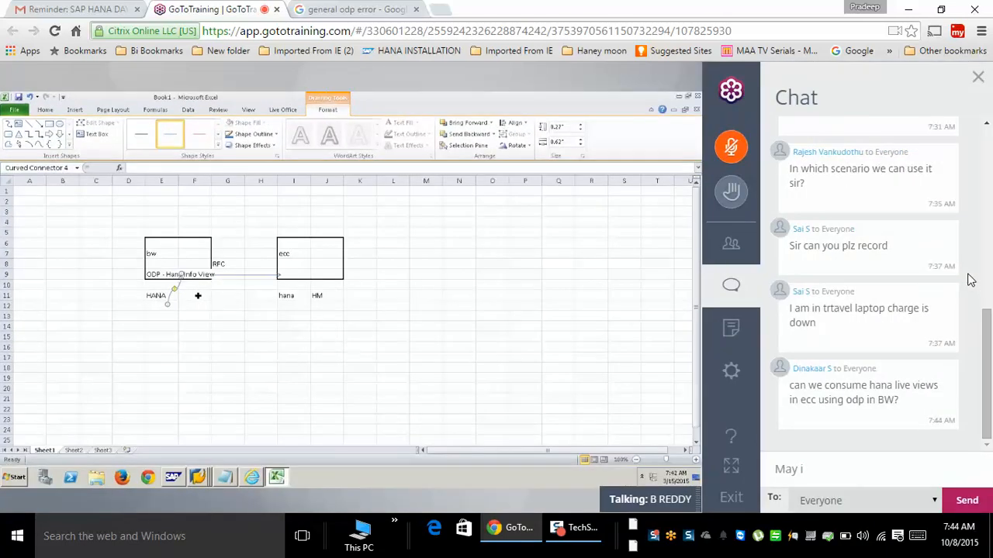
# - Close the GoToTraining chat panel to reveal the BW source systems tree
pyautogui.click(732, 290)
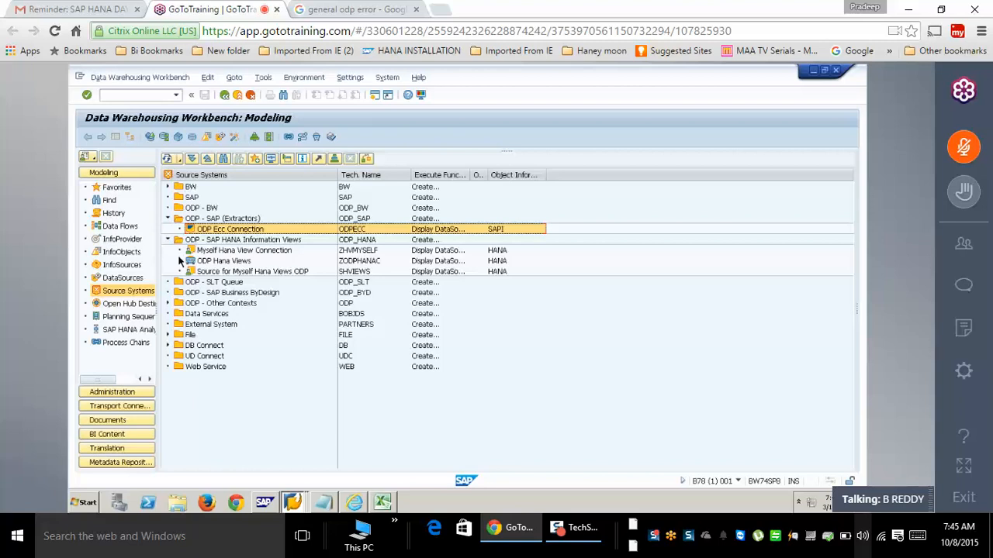
# - Create source system 'Hana Models' with logical system snewha under ODP - SAP HANA Information Views
pyautogui.click(255, 272)
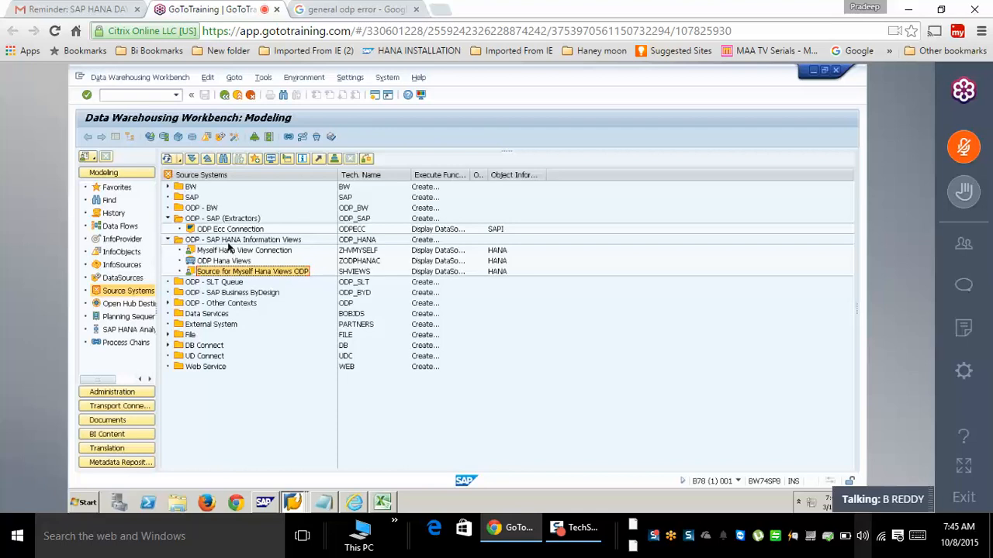
pyautogui.rightClick(230, 242)
pyautogui.click(264, 247)
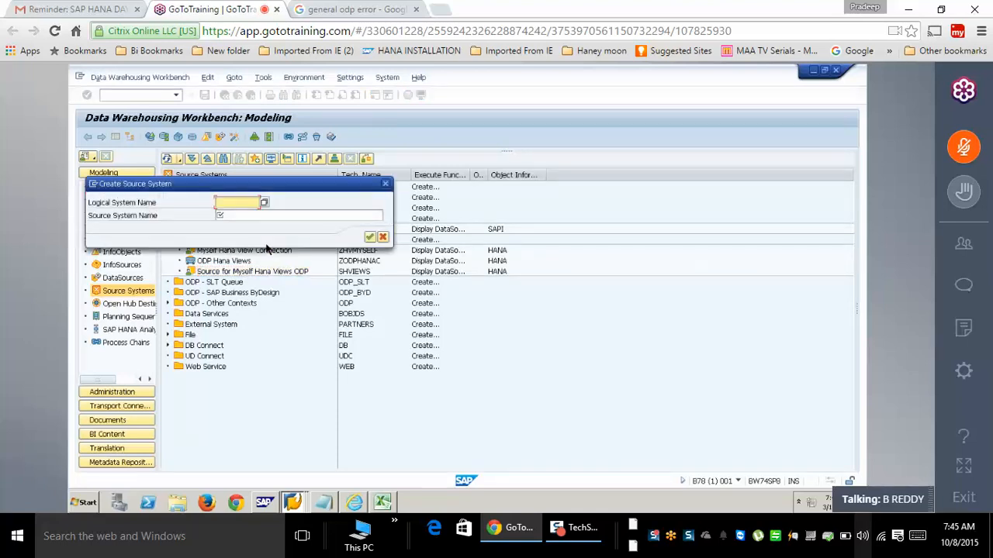
pyautogui.write('snew')
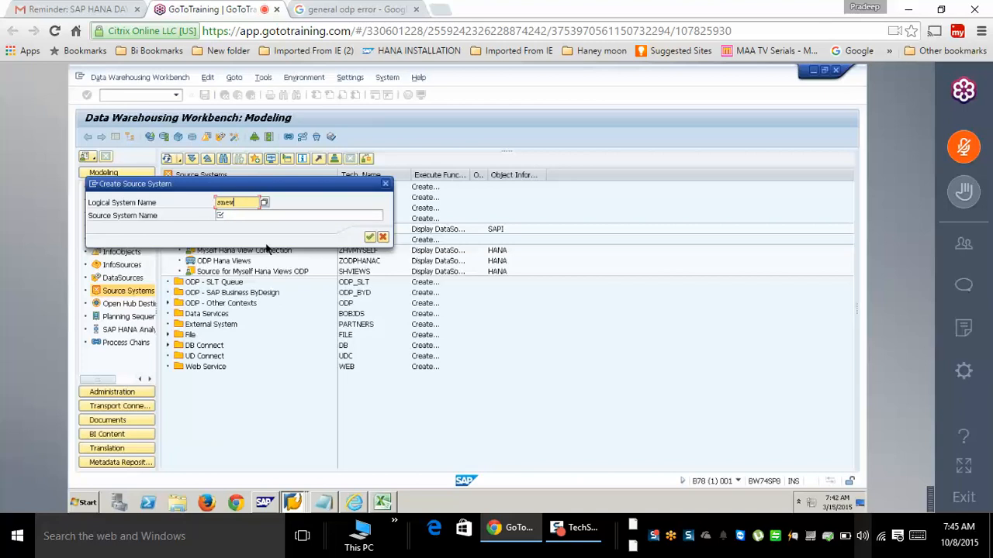
pyautogui.write('ha')
pyautogui.click(256, 216)
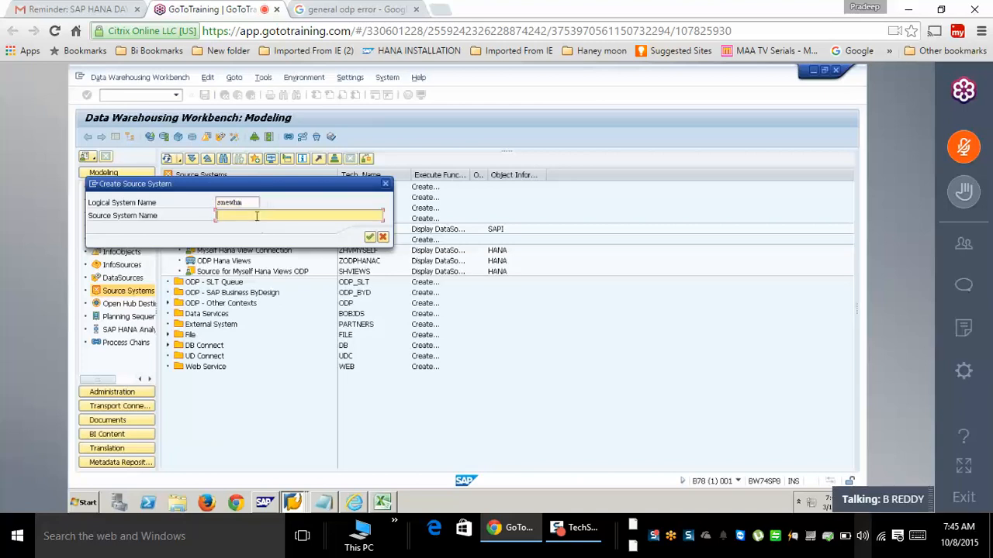
pyautogui.write('Hana Models')
pyautogui.click(370, 238)
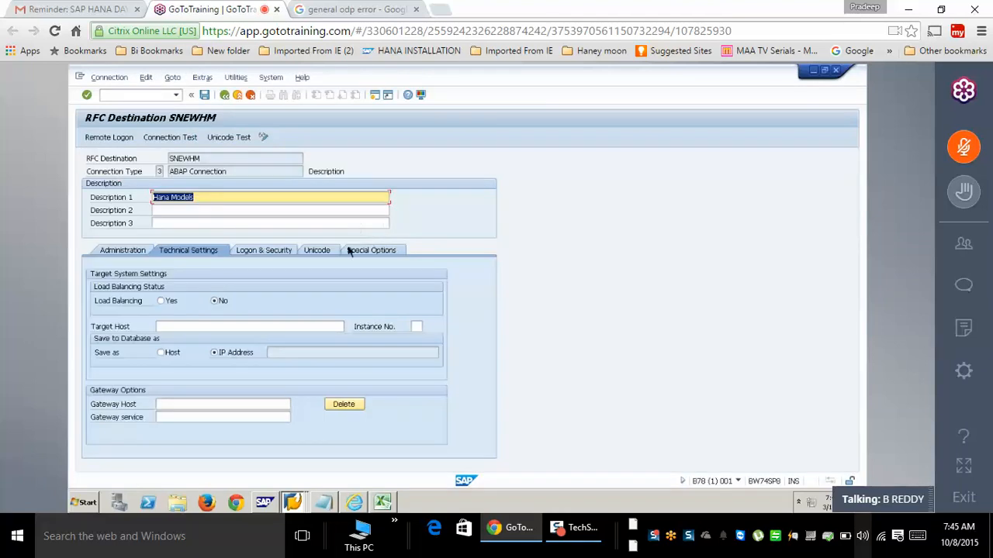
# - Set SNEWHM's target host to BW74SP8, copied from SAP Logon properties, with instance number 10
pyautogui.click(206, 325)
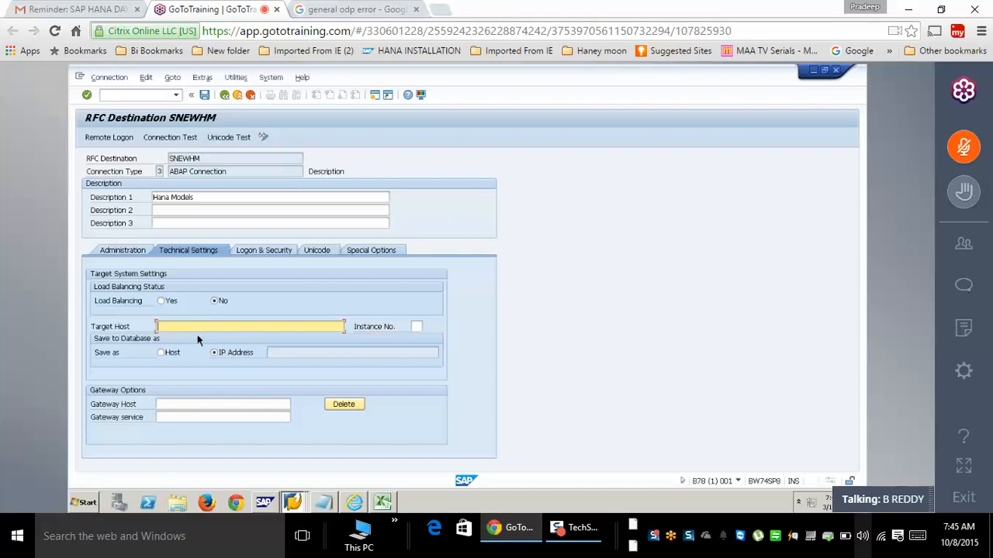
pyautogui.click(294, 504)
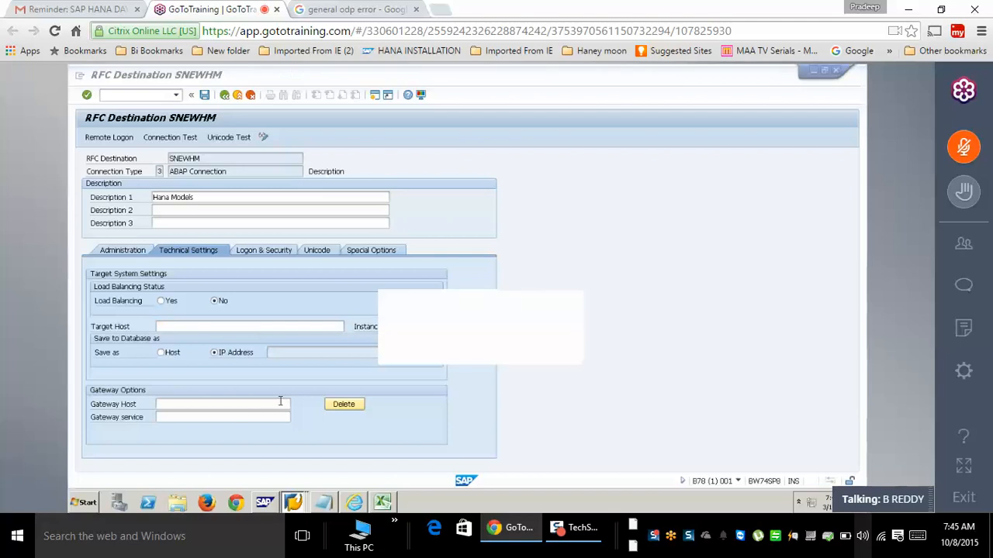
pyautogui.rightClick(388, 196)
pyautogui.click(411, 259)
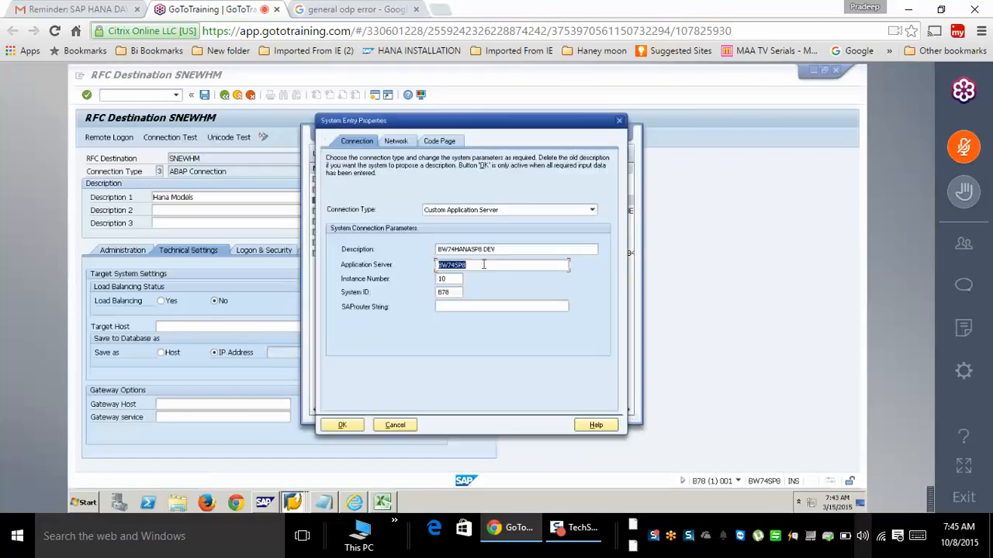
pyautogui.click(236, 325)
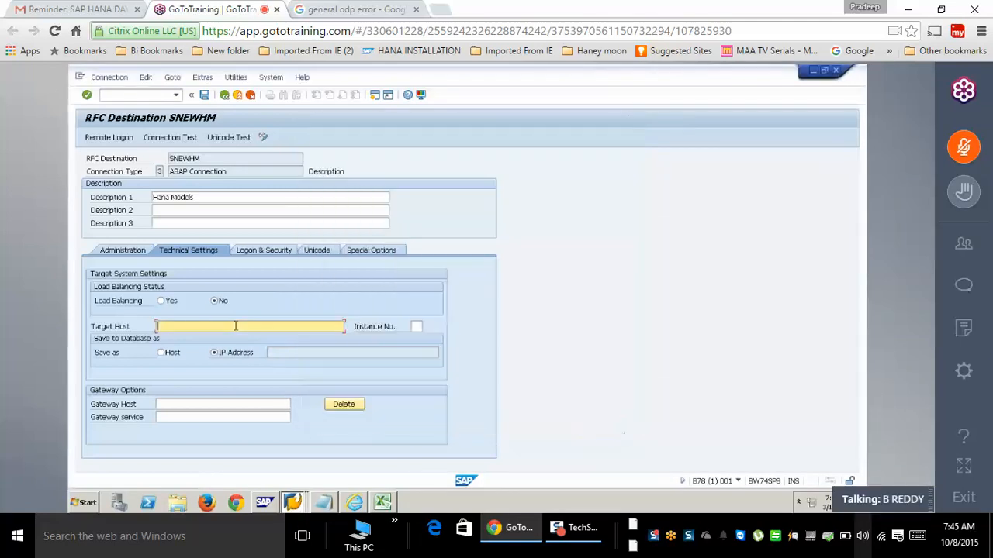
pyautogui.write('BW74SP8')
pyautogui.press('Tab')
pyautogui.write('10')
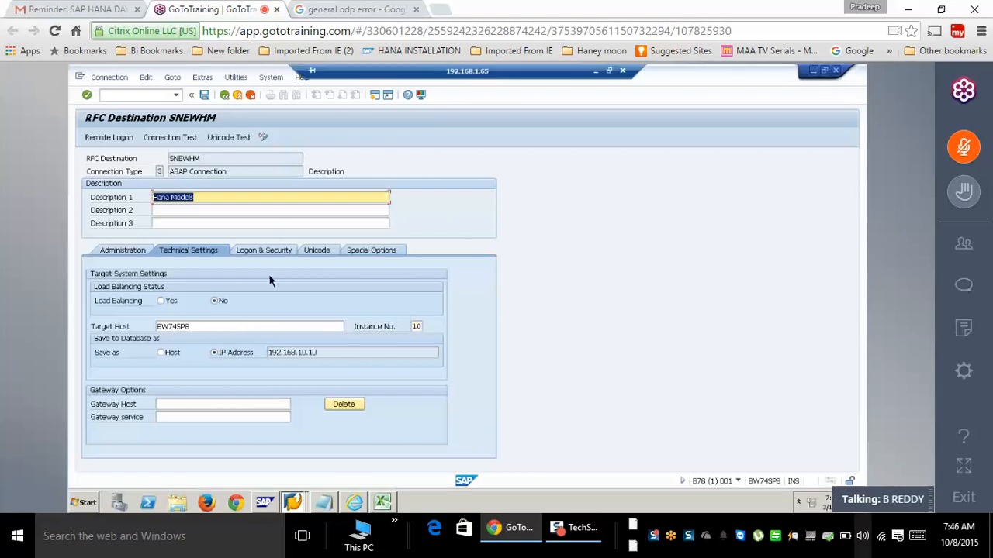
pyautogui.click(249, 251)
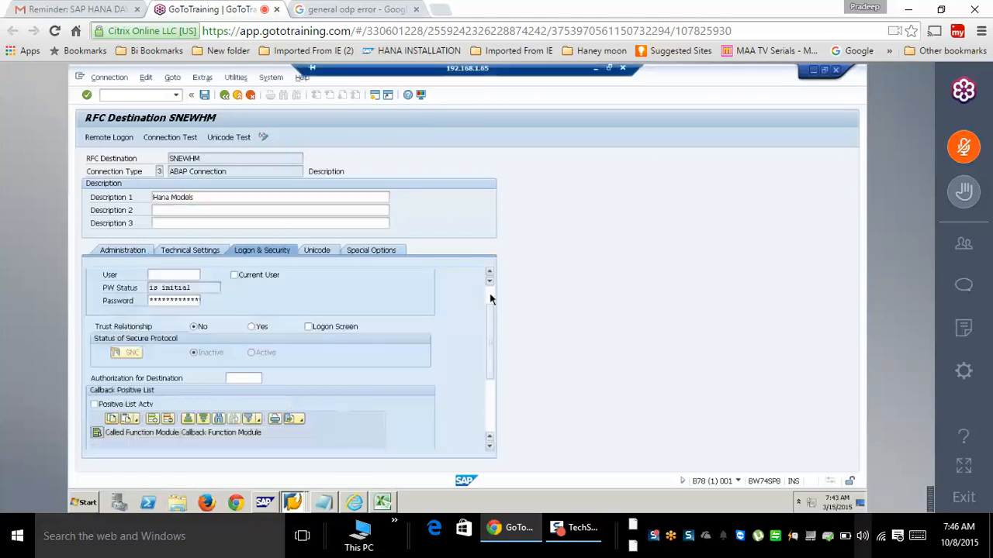
# - Enter language EN and client 001, choose the earlier user, type the password, and save SNEWHM's logon
pyautogui.write('EN')
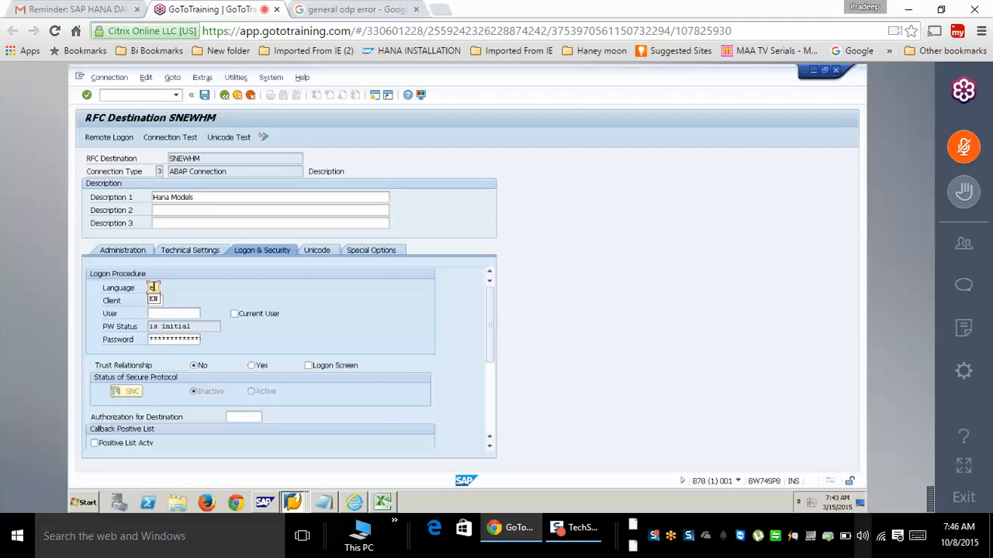
pyautogui.write('001')
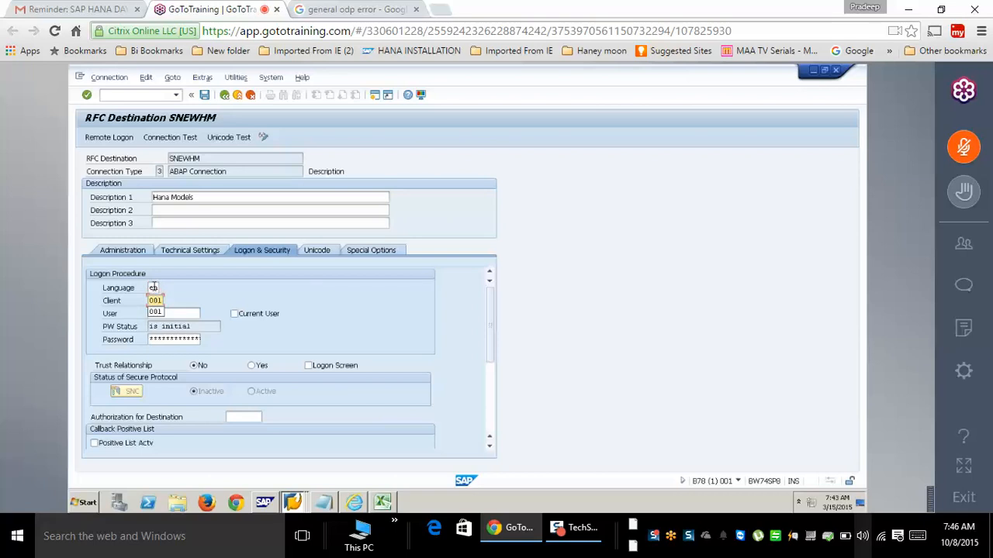
pyautogui.write('sap')
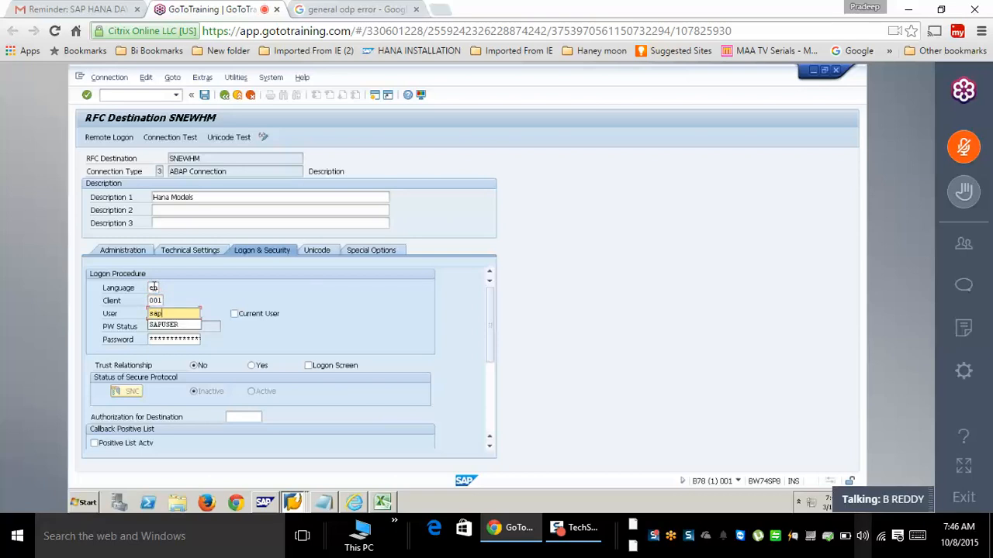
pyautogui.press('BackSpace')
pyautogui.press('BackSpace')
pyautogui.press('BackSpace')
pyautogui.press('Down')
pyautogui.press('Down')
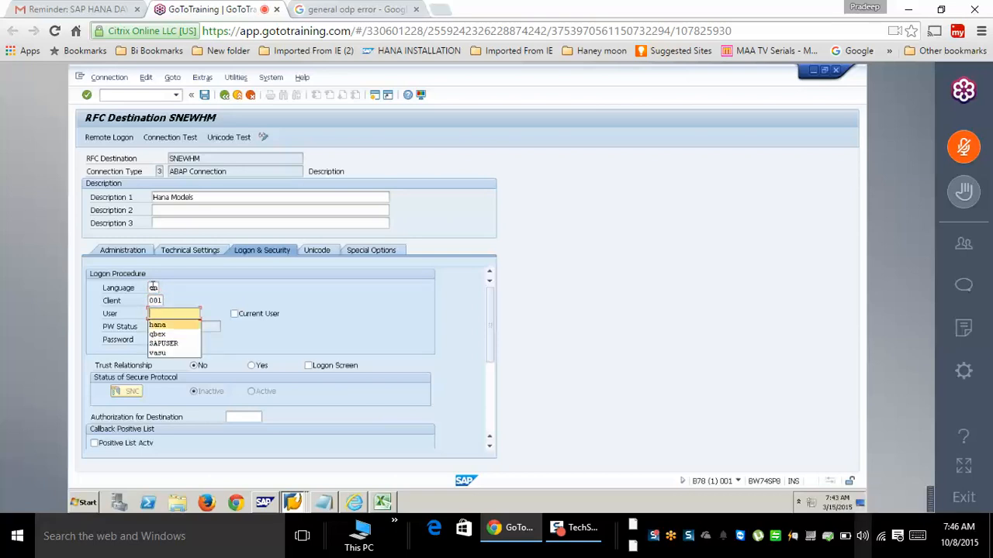
pyautogui.press('Return')
pyautogui.press('Tab')
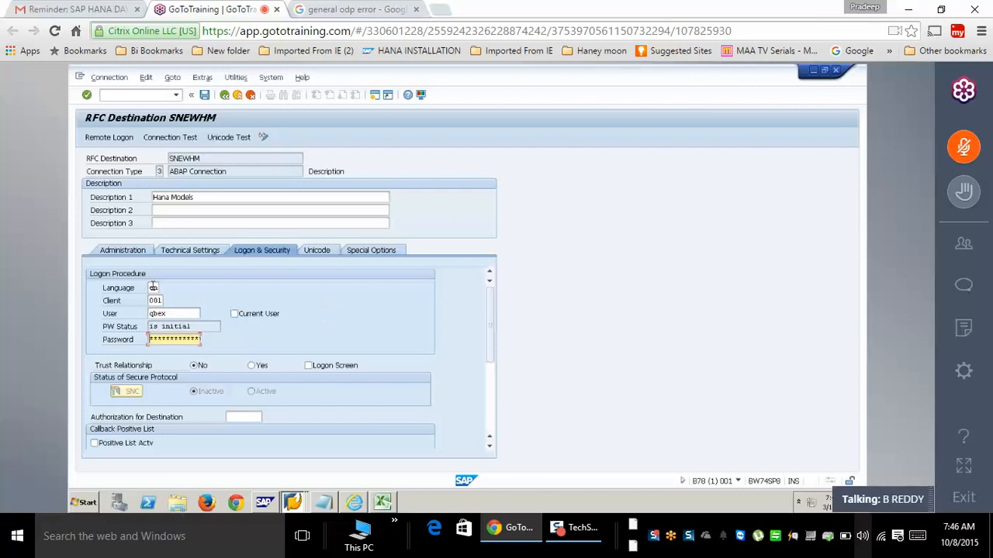
pyautogui.write('*******')
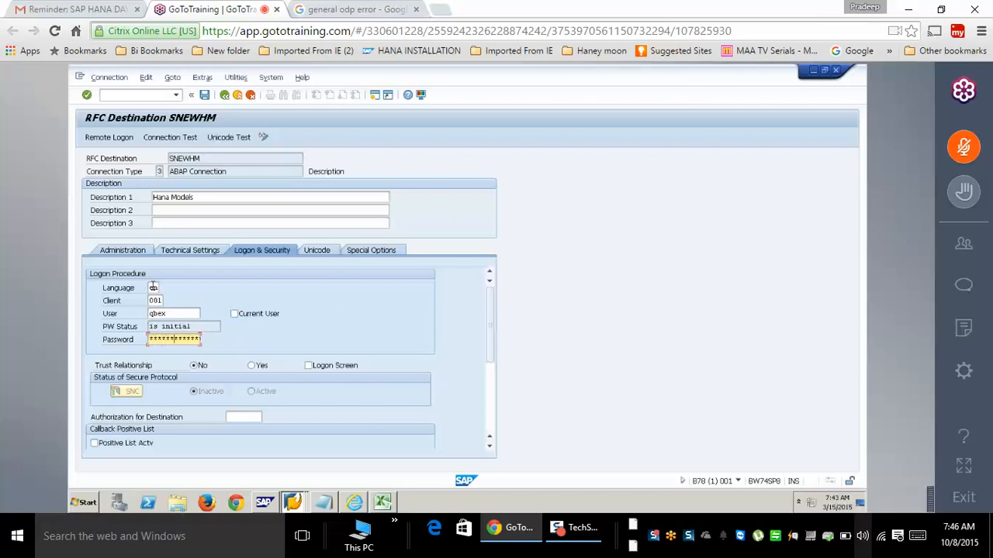
pyautogui.press('BackSpace')
pyautogui.press('BackSpace')
pyautogui.press('BackSpace')
pyautogui.press('BackSpace')
pyautogui.press('BackSpace')
pyautogui.press('BackSpace')
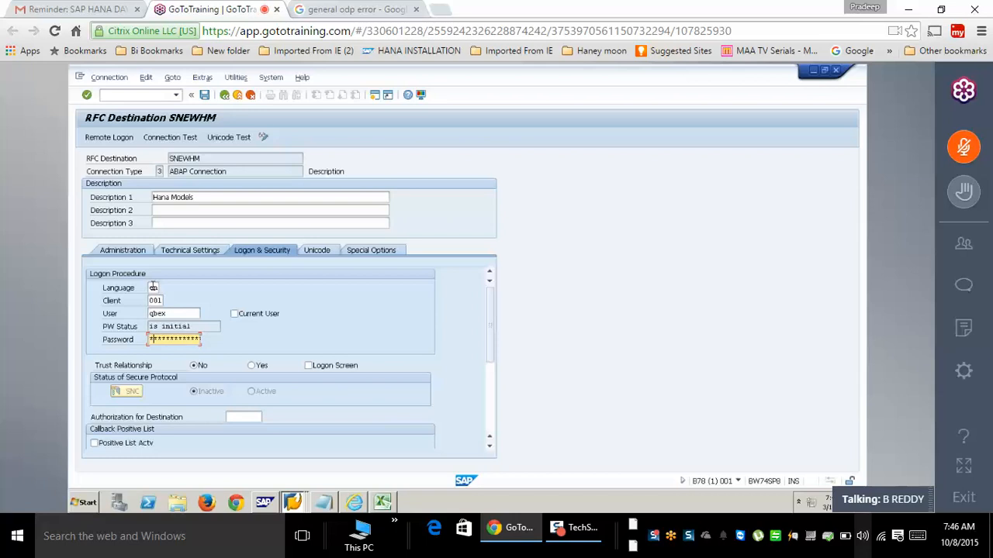
pyautogui.write('*********')
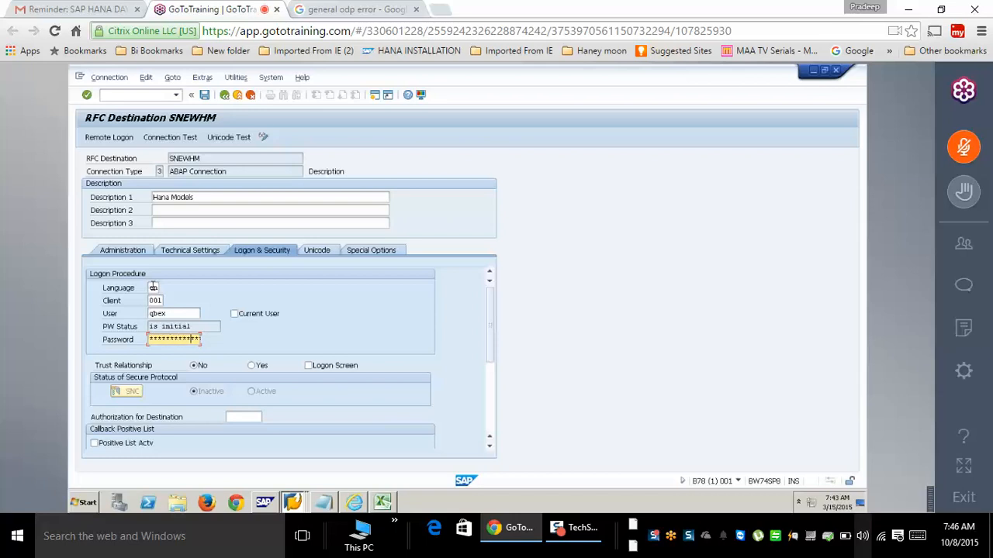
pyautogui.click(204, 96)
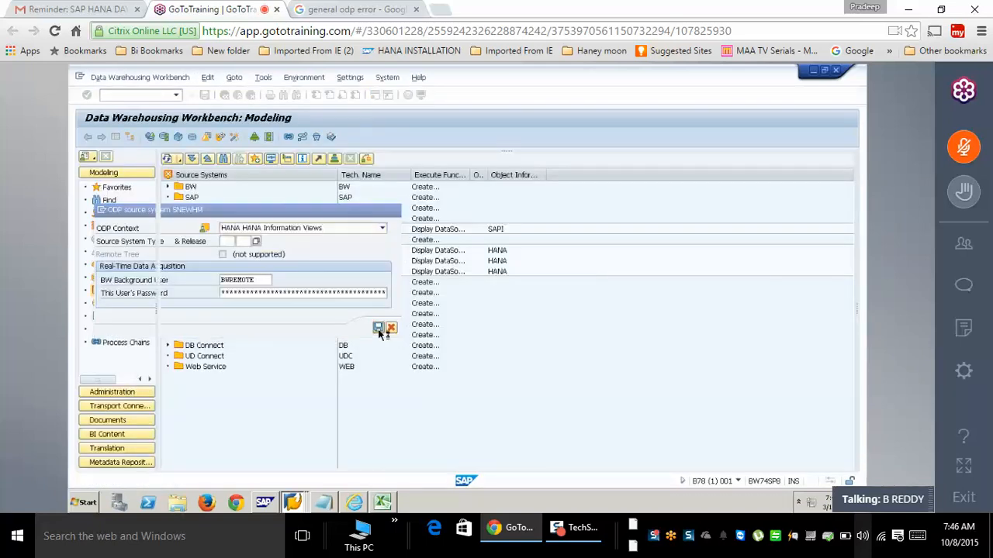
# - Confirm the new ODP source system, then display the DataSource tree of Hana Models (SNEWHM)
pyautogui.click(379, 328)
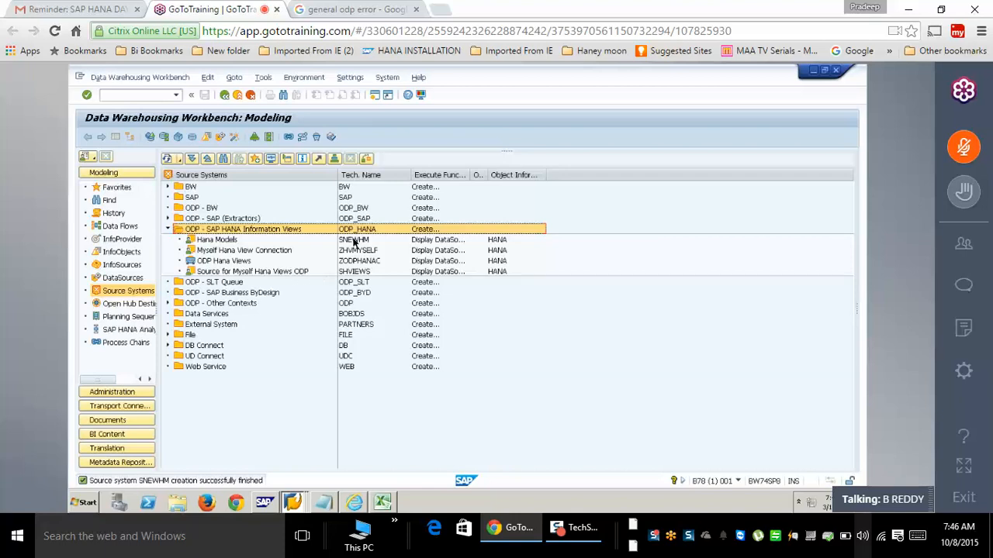
pyautogui.click(353, 242)
pyautogui.rightClick(354, 241)
pyautogui.click(380, 250)
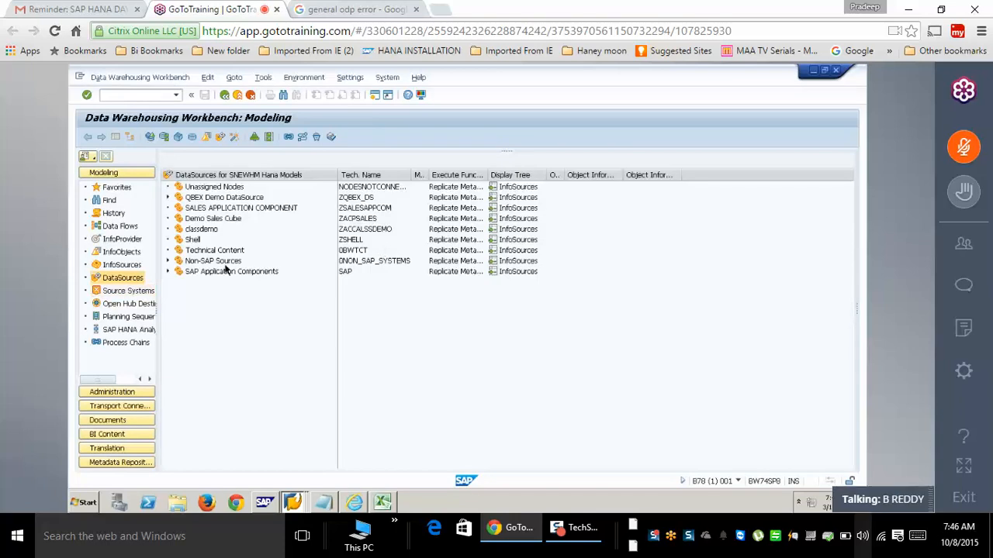
# - Create NEW_DATASOURCE under classdemo using ImpPkg's ZCMP_SALES_VIEW as provider, after browsing 5QBEX models
pyautogui.rightClick(208, 229)
pyautogui.click(260, 294)
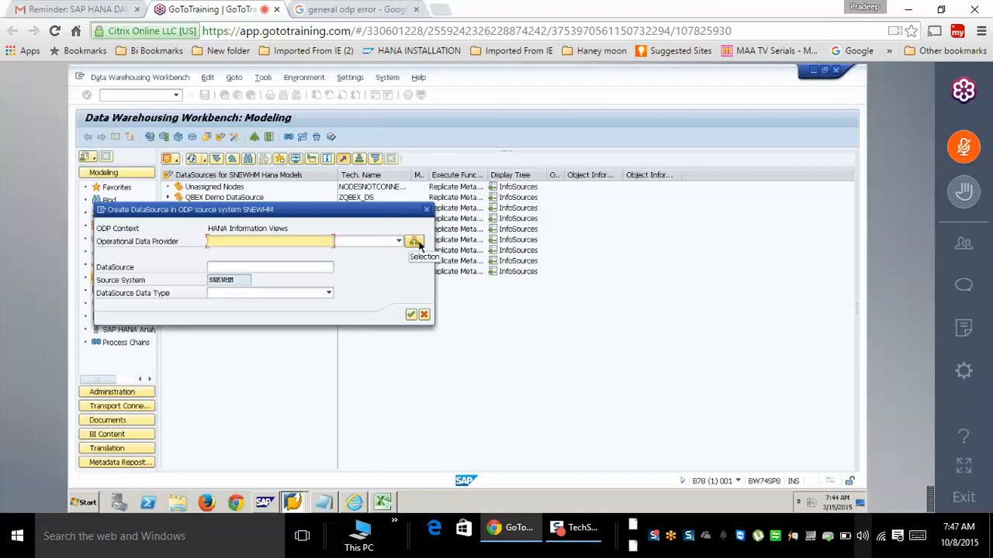
pyautogui.click(415, 242)
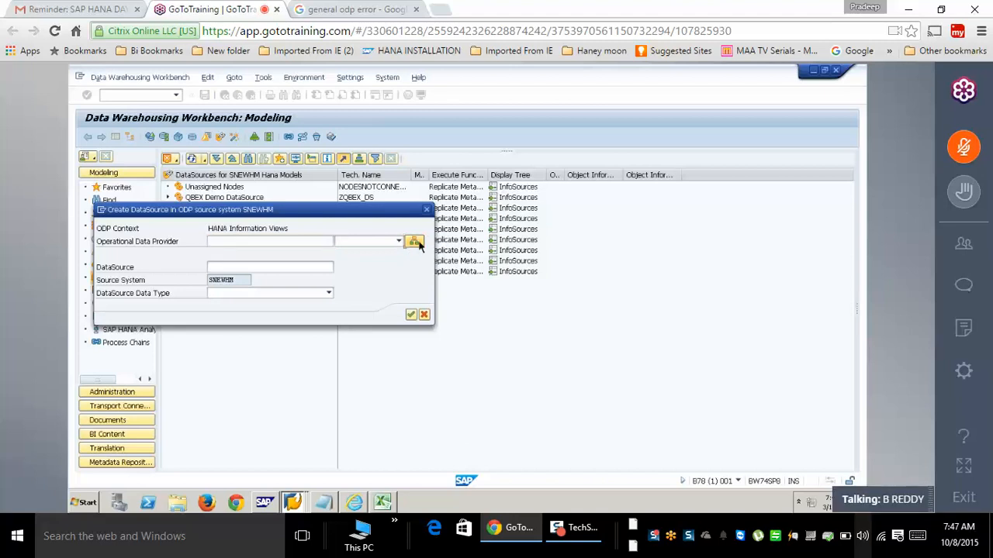
pyautogui.click(87, 199)
pyautogui.click(99, 221)
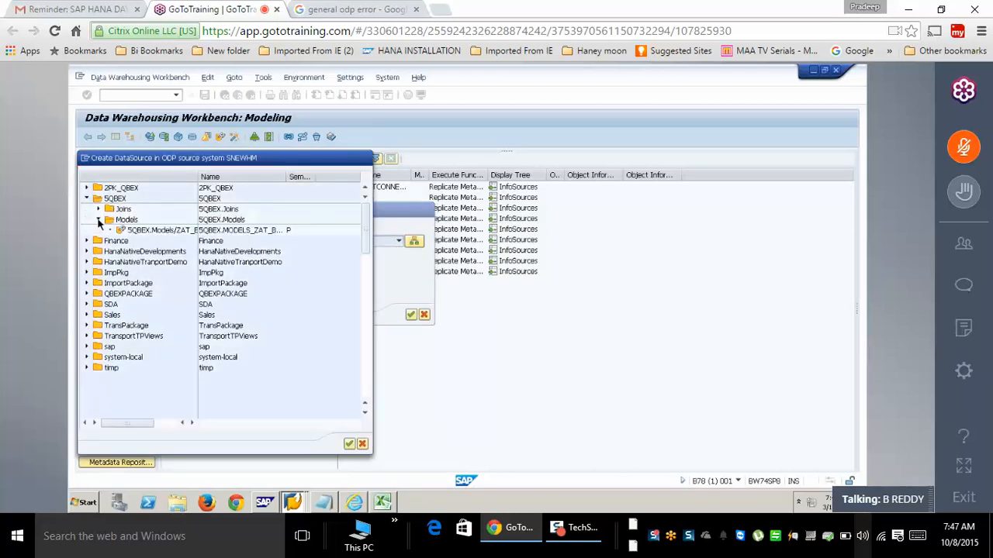
pyautogui.scroll(-5, 181, 392)
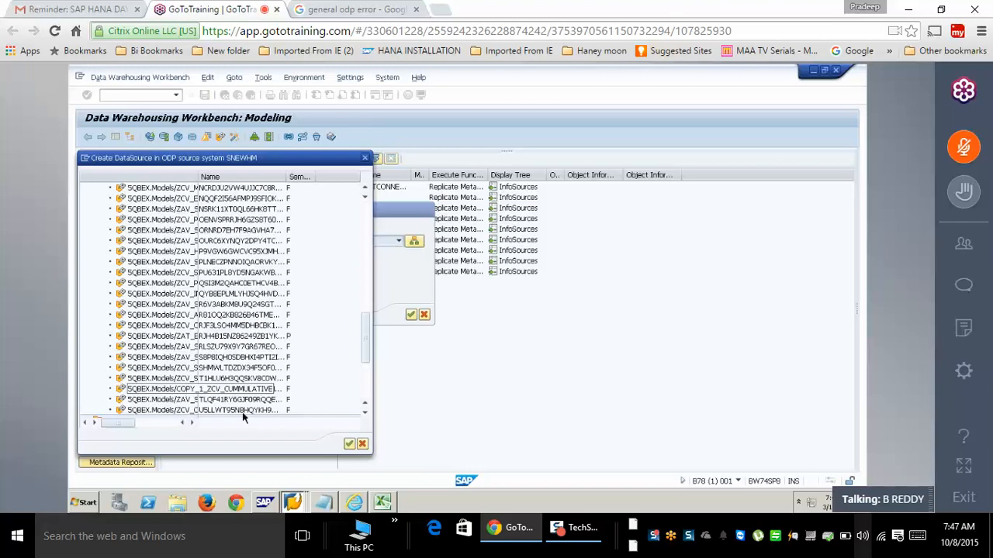
pyautogui.click(363, 446)
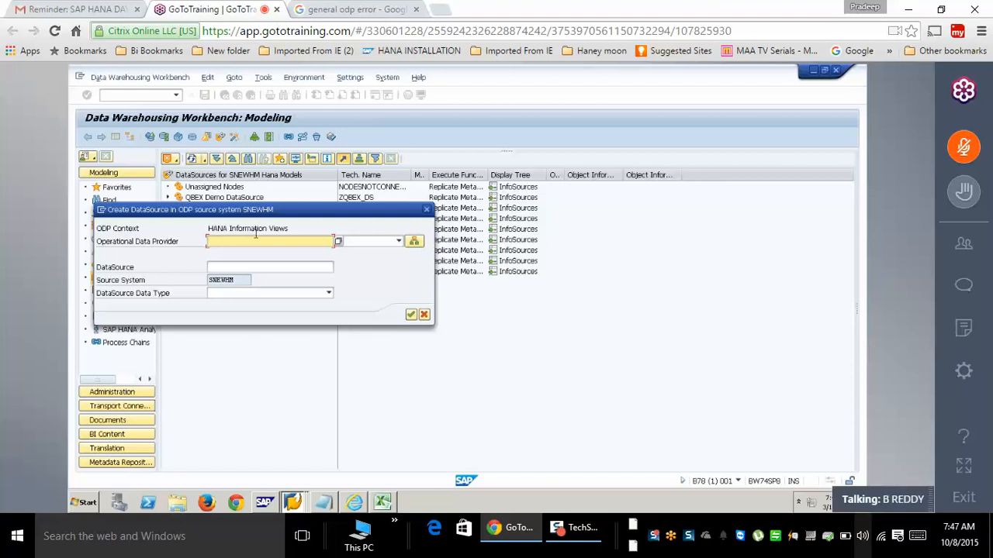
pyautogui.click(414, 241)
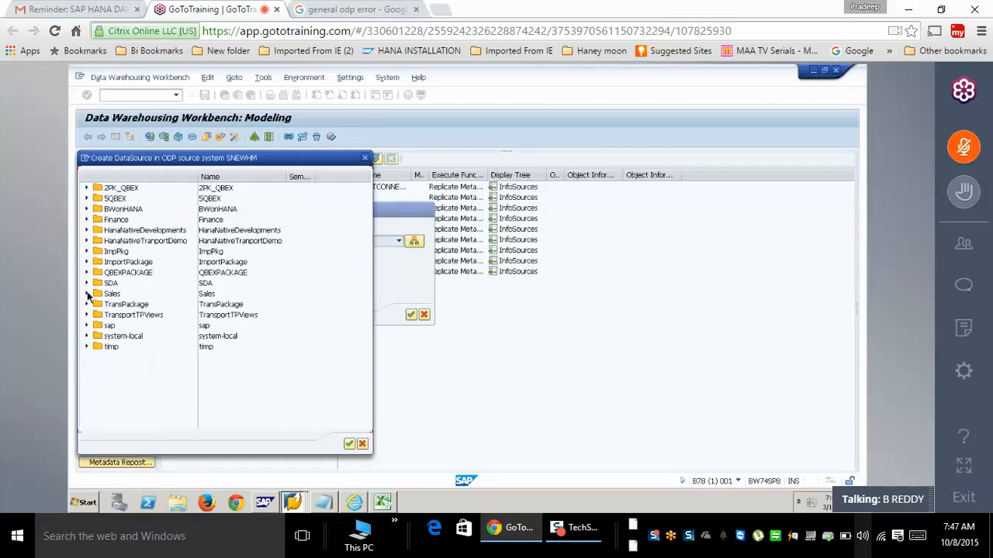
pyautogui.click(88, 251)
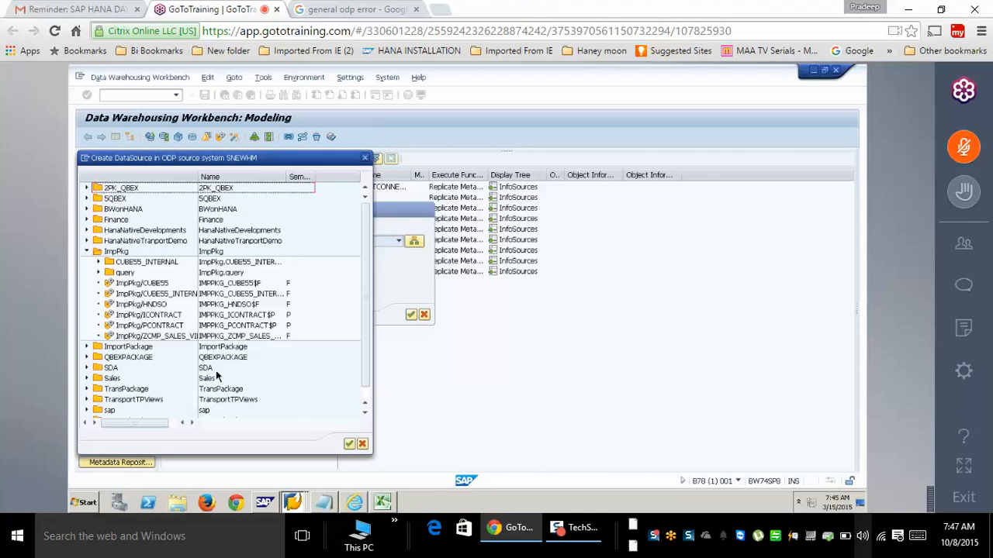
pyautogui.doubleClick(187, 339)
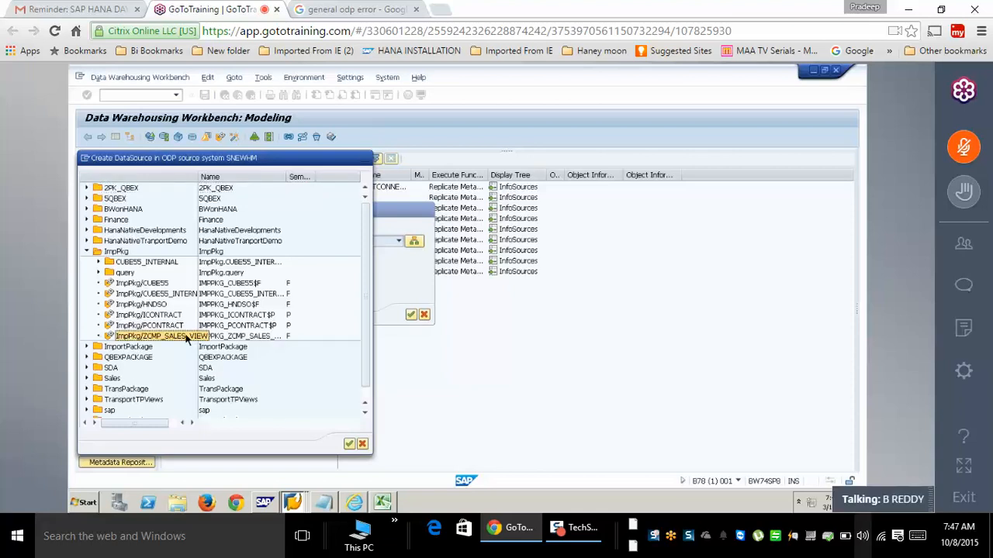
pyautogui.click(410, 315)
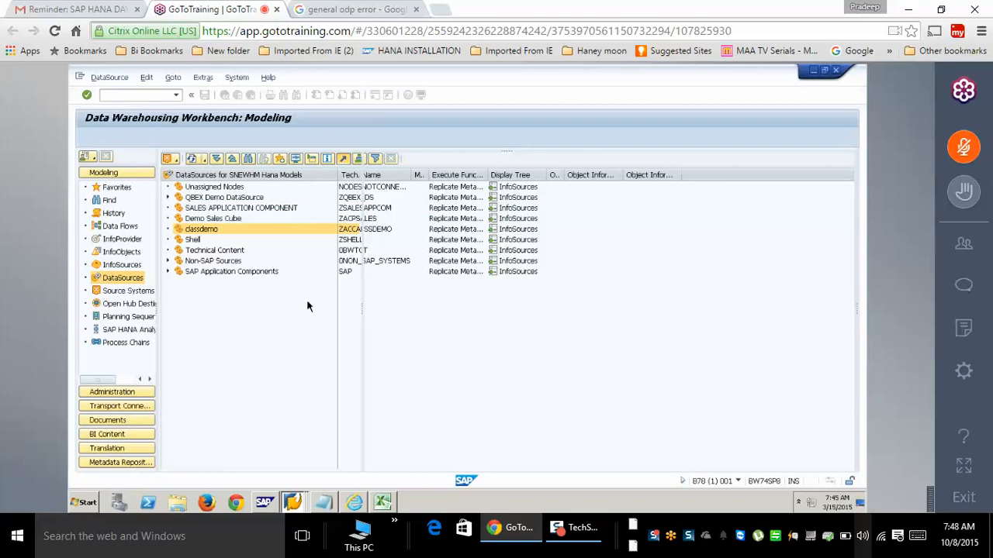
# - Review the Extraction and Fields tabs of NEW_DATASOURCE and activate it
pyautogui.click(464, 212)
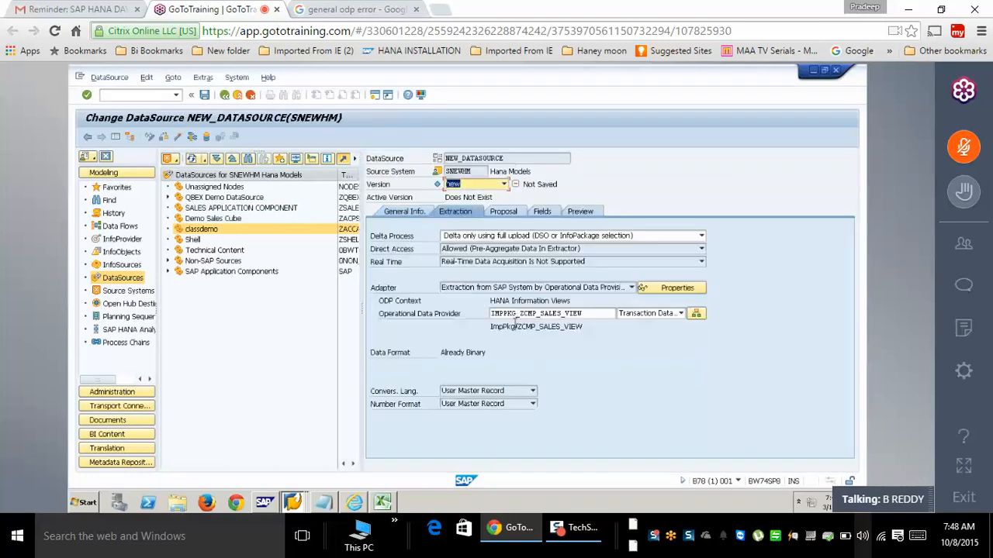
pyautogui.click(543, 211)
pyautogui.click(543, 211)
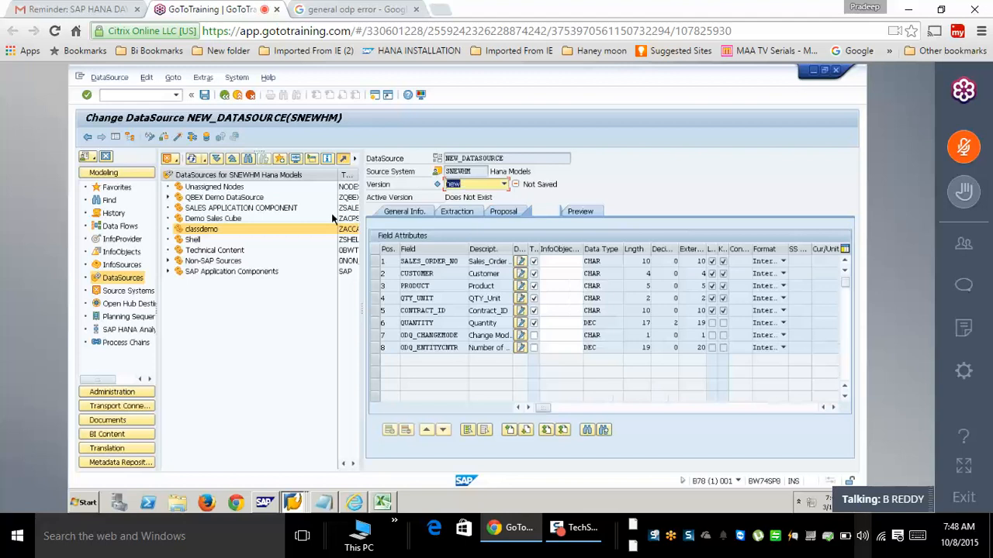
pyautogui.click(178, 138)
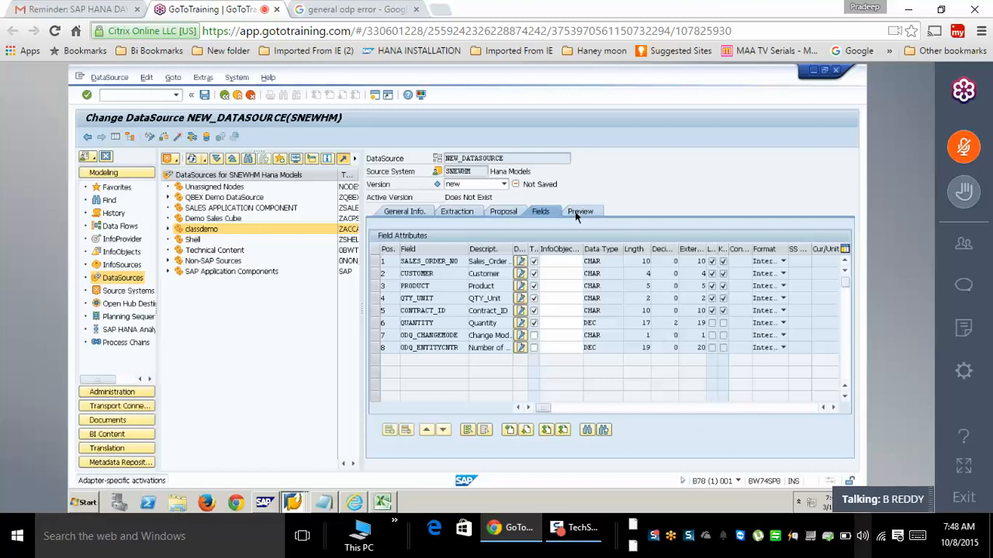
# - Read the preview data records, then show Source Systems in the navigation
pyautogui.click(581, 212)
pyautogui.click(522, 239)
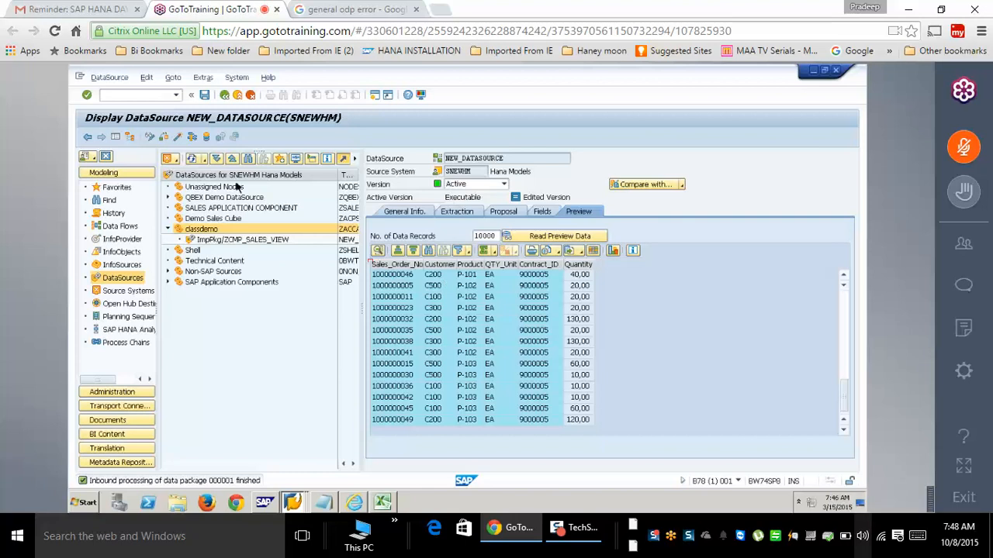
pyautogui.click(133, 290)
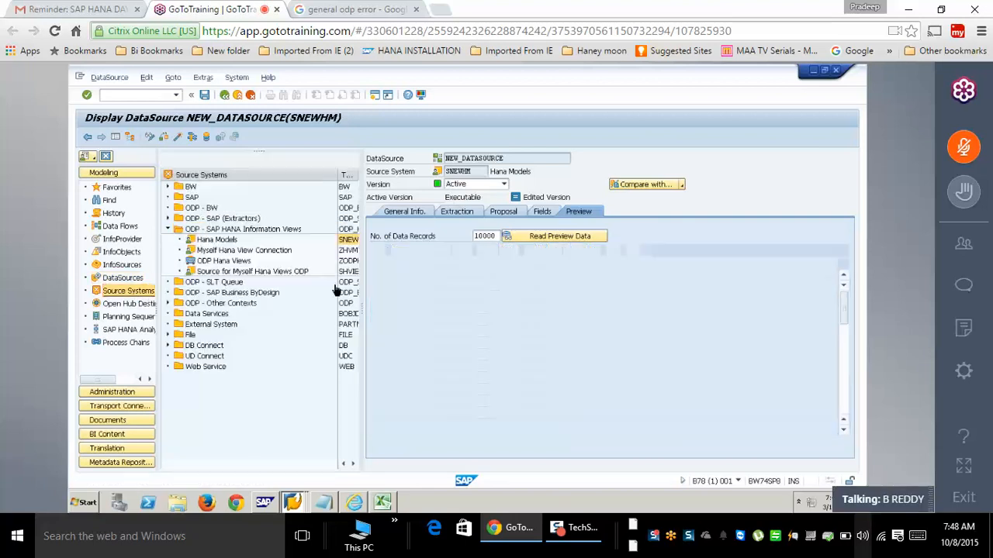
# - Close NEW_DATASOURCE and expand the source system folders under Modeling > Source Systems
pyautogui.click(239, 96)
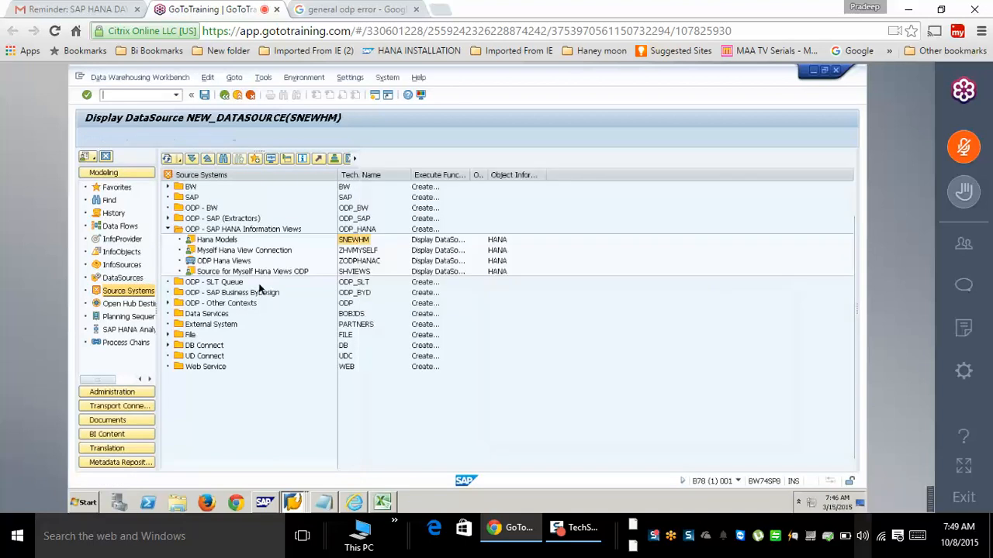
pyautogui.click(214, 286)
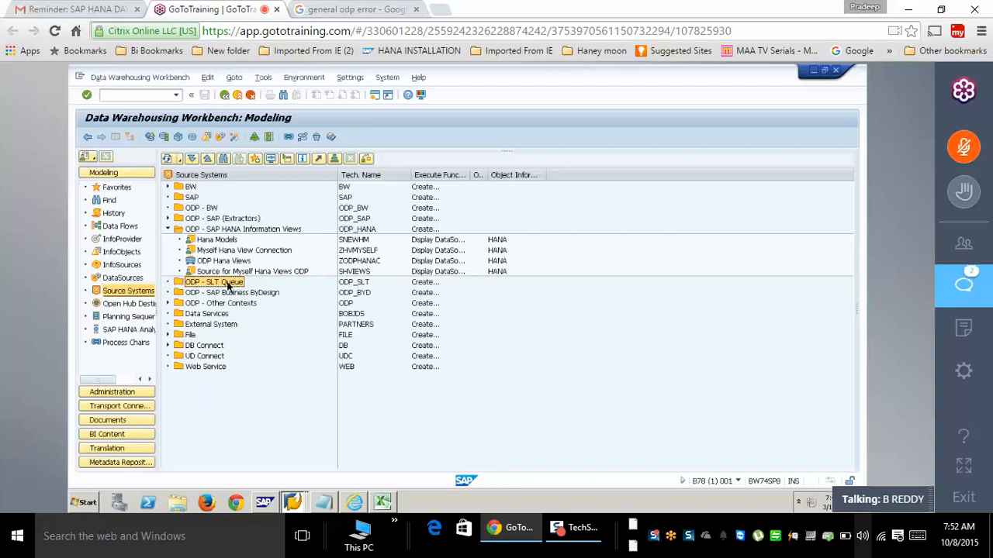
# - End the BW74SP8 sessions with the /nex command
pyautogui.click(142, 95)
pyautogui.write('/')
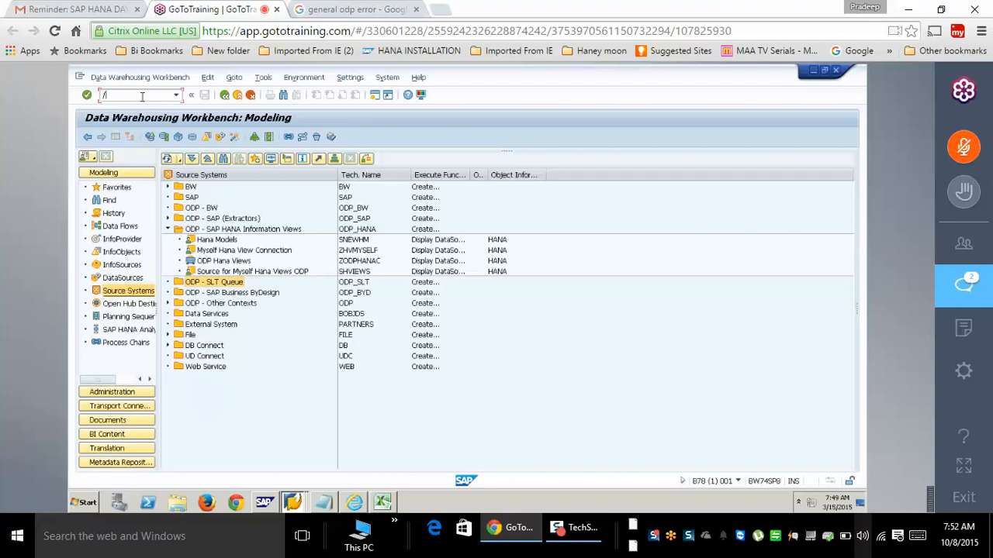
pyautogui.write('nex')
pyautogui.press('Return')
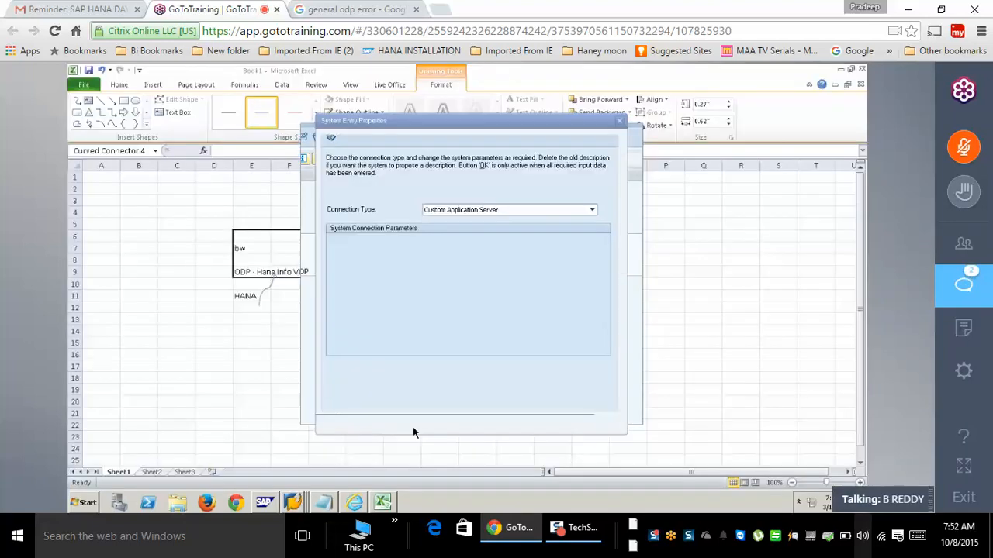
# - Minimize Excel and close the ZSALES Data Browser and extra SAP Easy Access windows
pyautogui.click(841, 70)
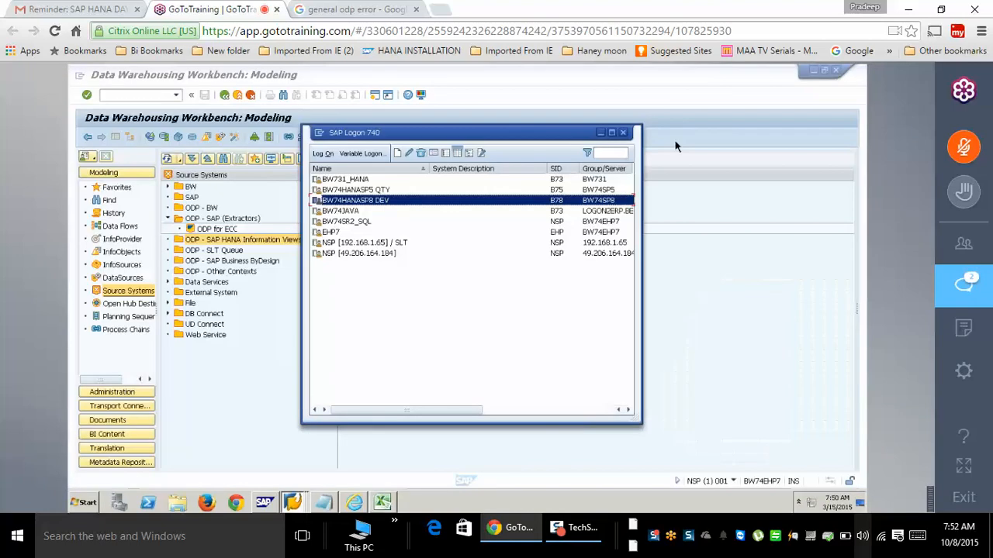
pyautogui.click(214, 249)
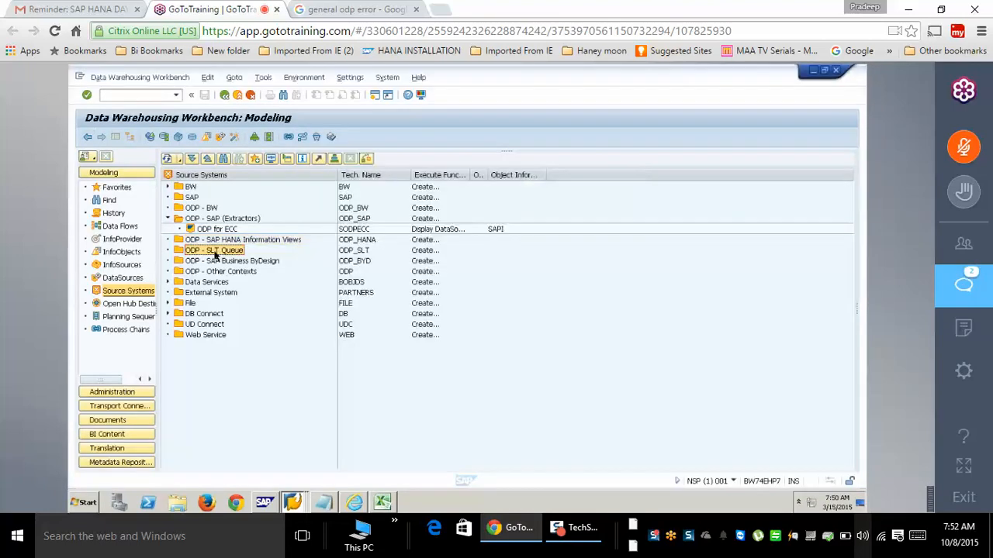
pyautogui.click(293, 502)
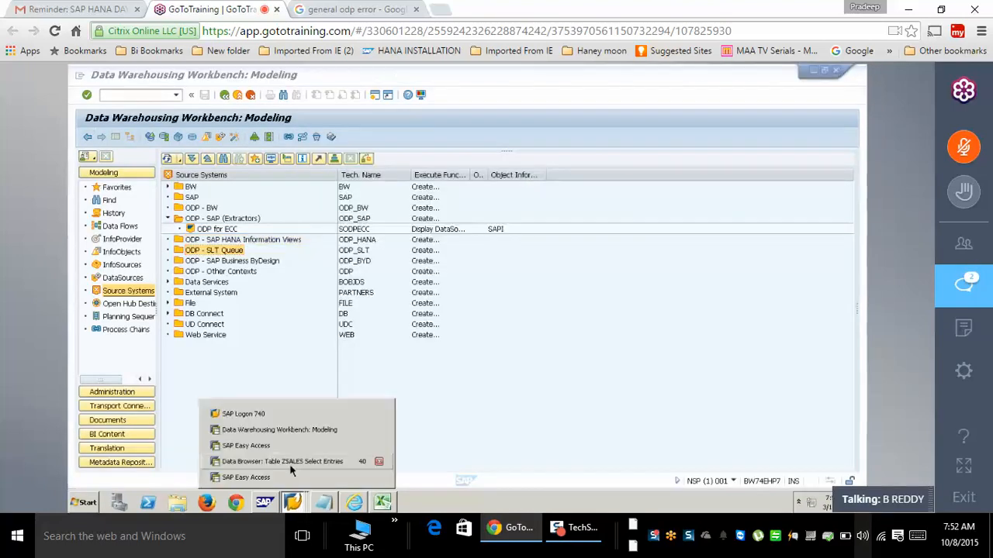
pyautogui.click(291, 462)
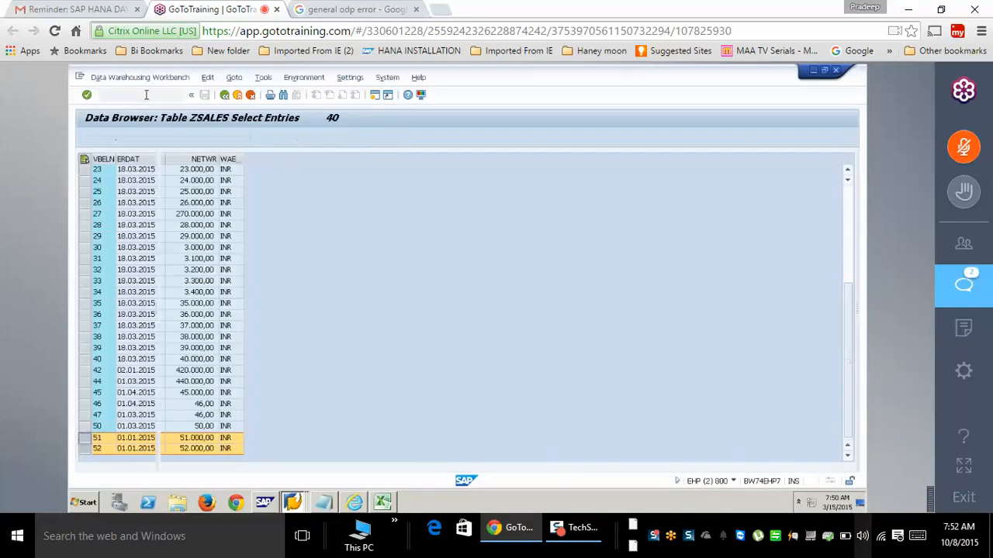
pyautogui.click(294, 503)
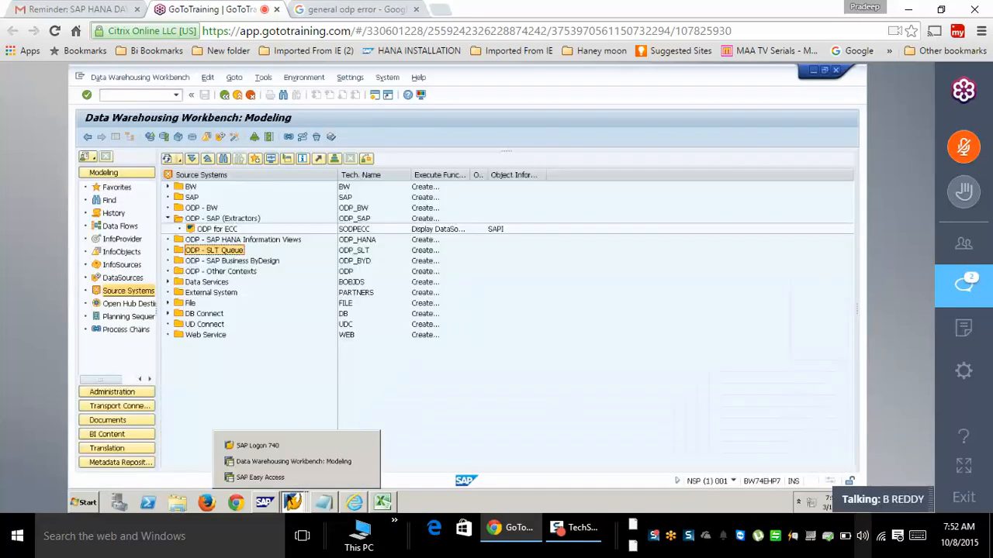
pyautogui.click(267, 477)
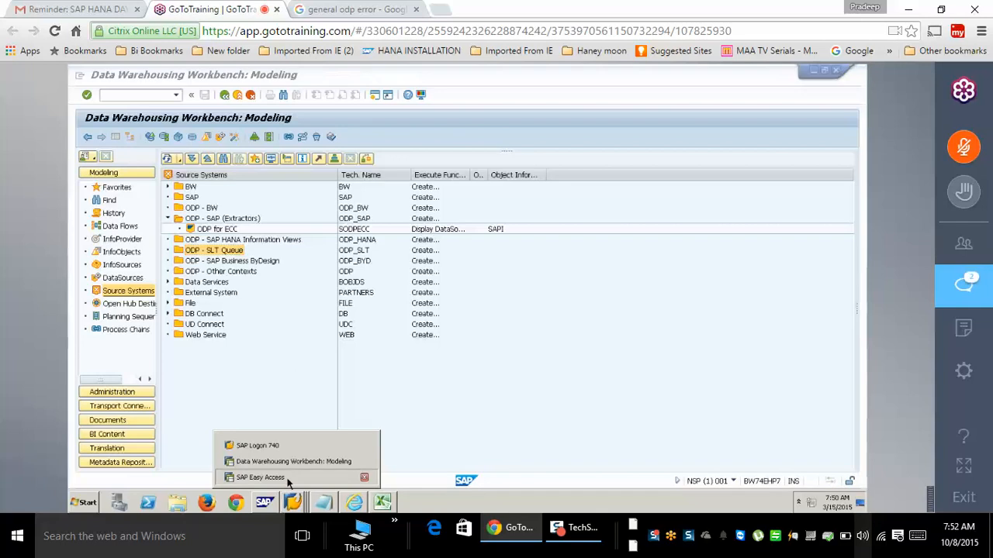
pyautogui.click(237, 96)
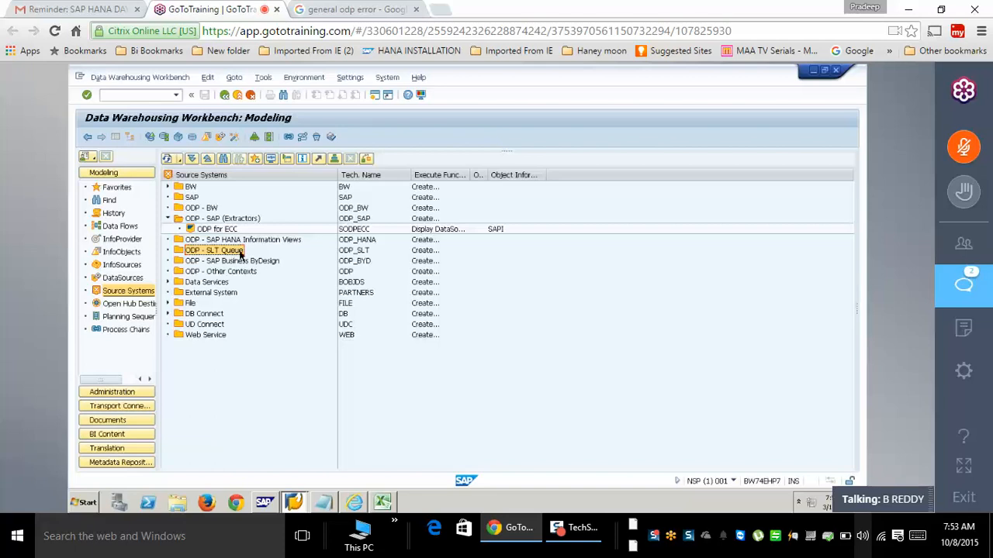
pyautogui.click(293, 503)
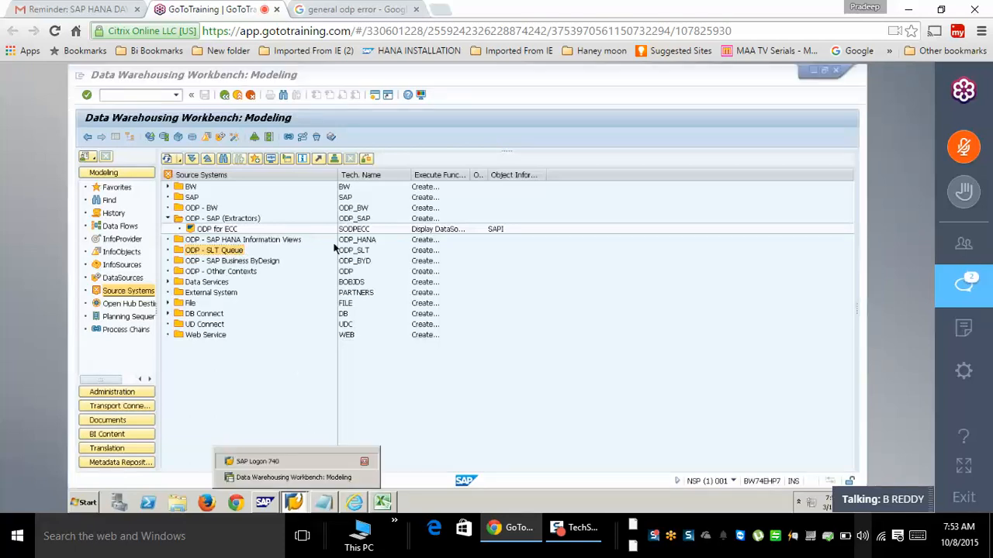
# - Log on to the EHP7 system from SAP Logon with the user name and password
pyautogui.click(248, 460)
pyautogui.click(332, 232)
pyautogui.click(323, 154)
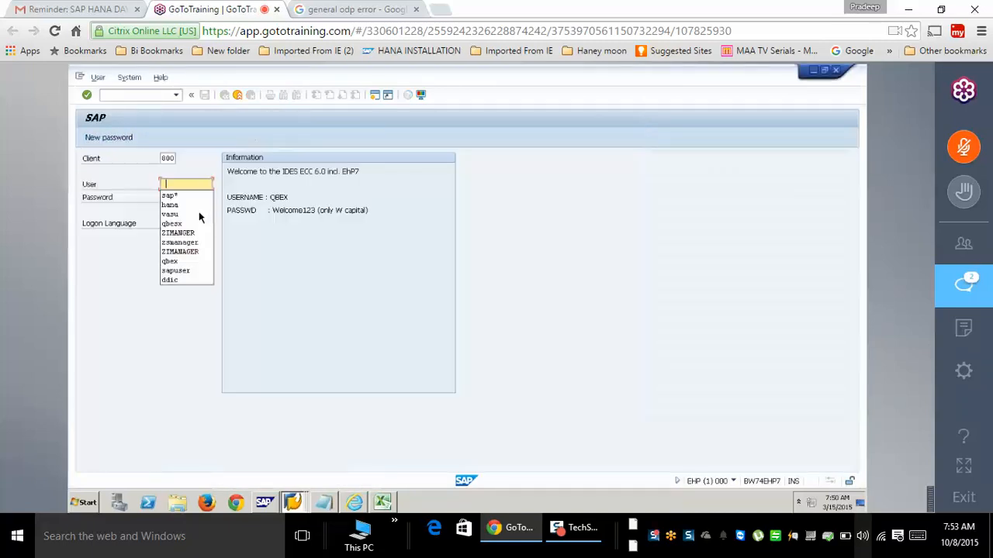
pyautogui.click(183, 182)
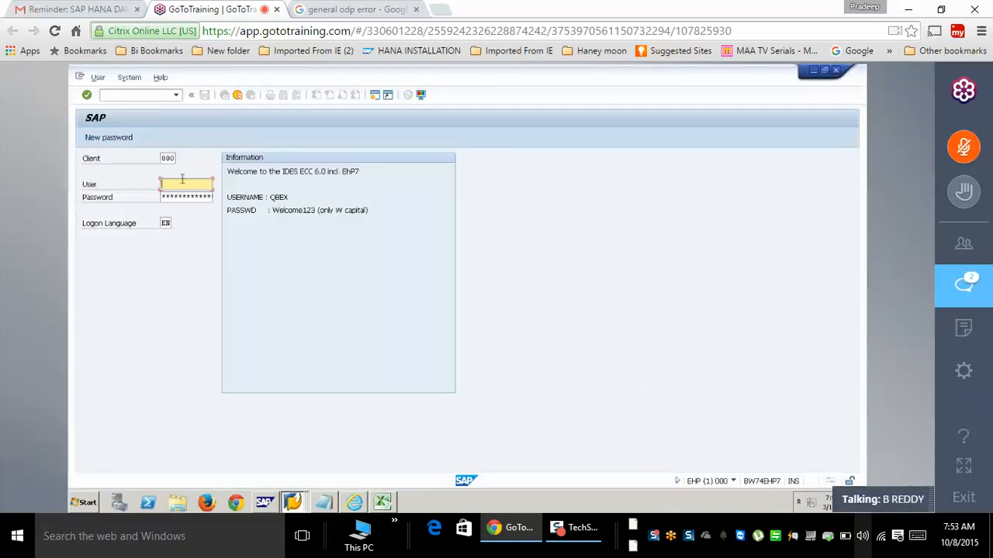
pyautogui.write('qbex')
pyautogui.press('Tab')
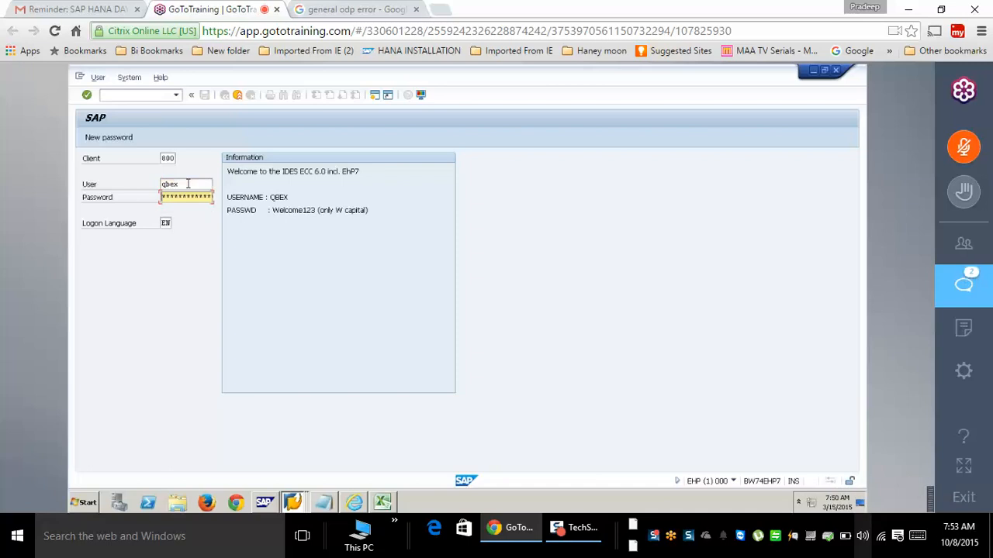
pyautogui.press('Return')
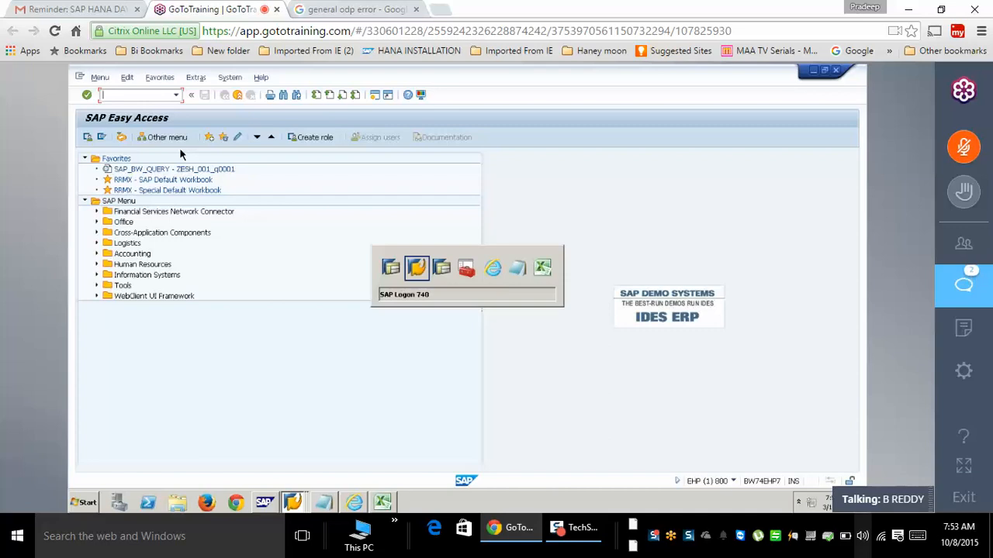
# - Check the open SAP windows from the taskbar list
pyautogui.click(293, 503)
pyautogui.click(293, 461)
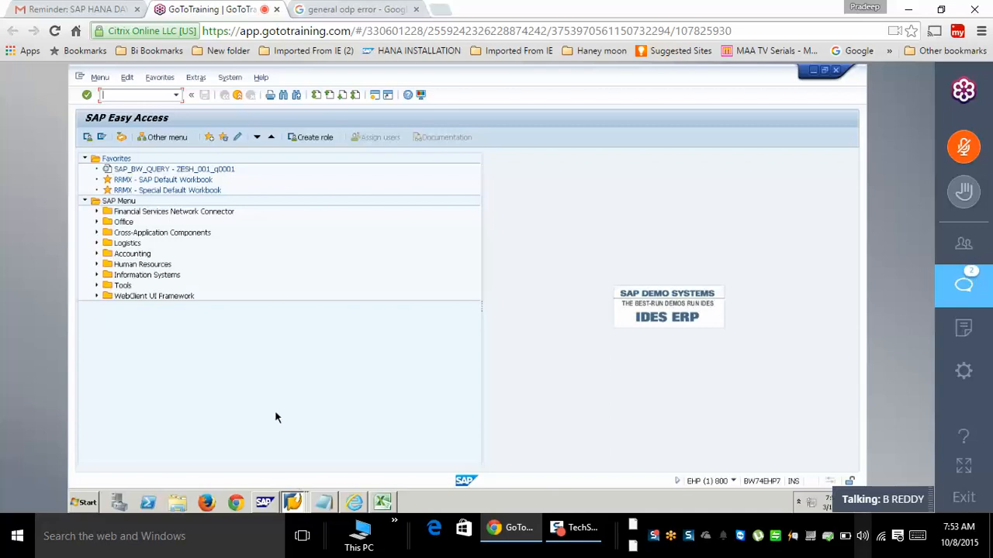
pyautogui.click(292, 498)
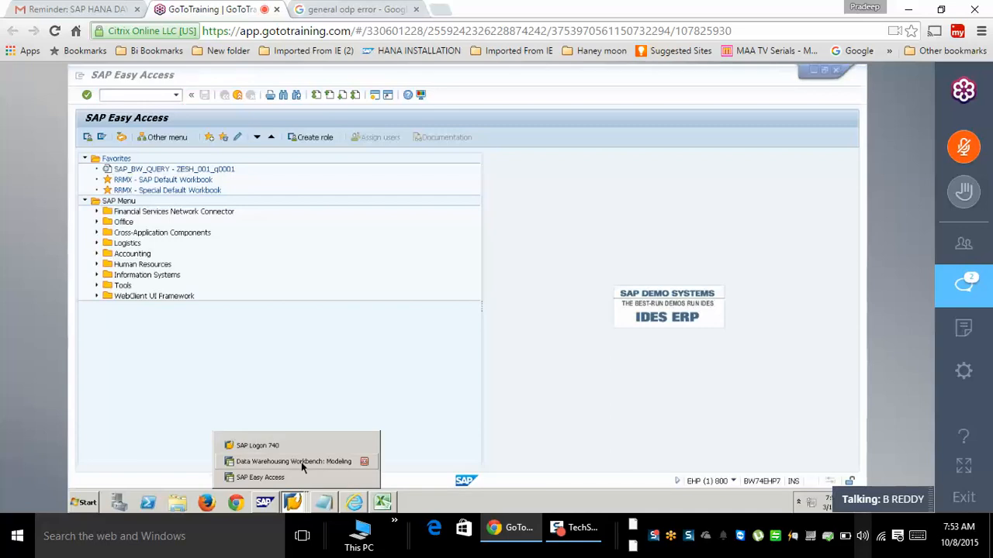
# - From the Data Warehousing Workbench, start the SLT cockpit with /oltr in a new session
pyautogui.click(295, 463)
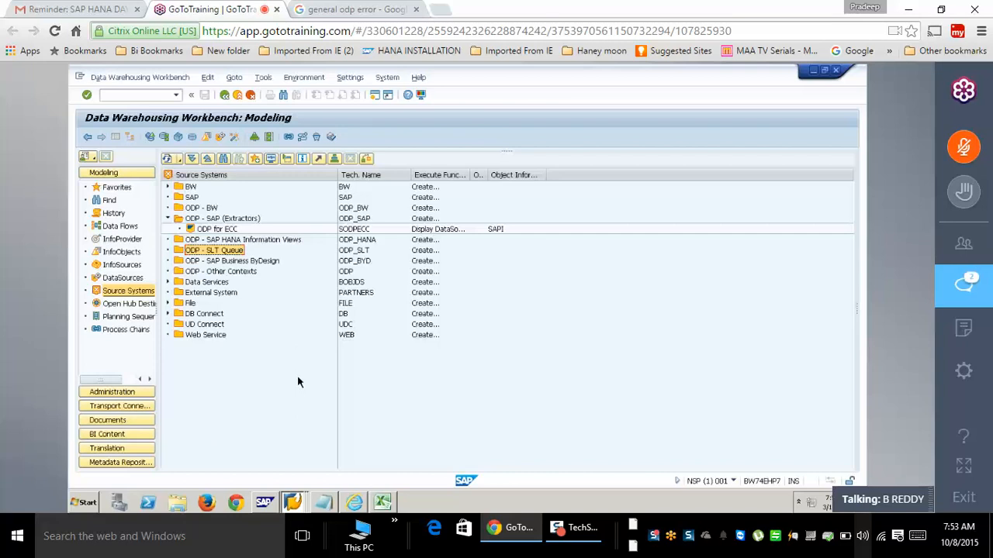
pyautogui.click(145, 94)
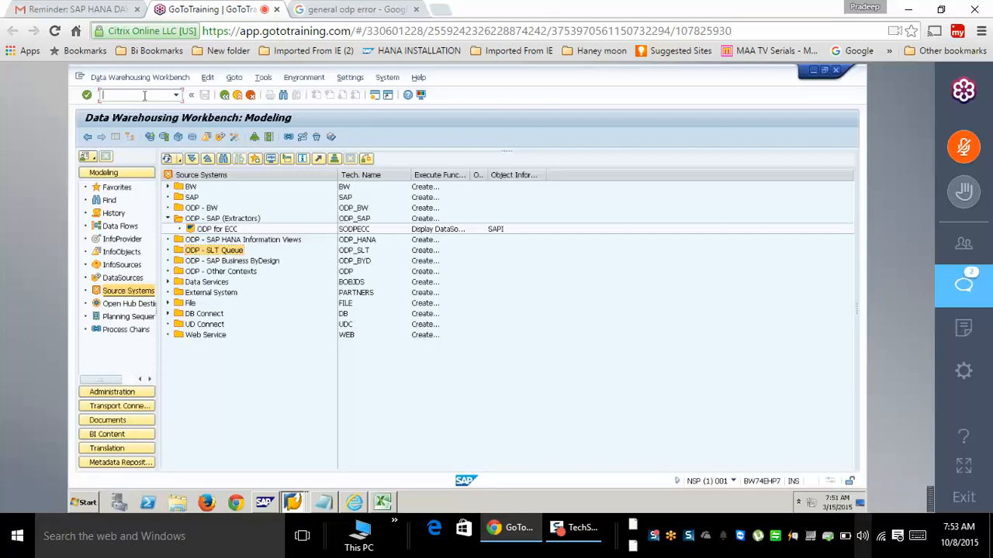
pyautogui.write('/oltr')
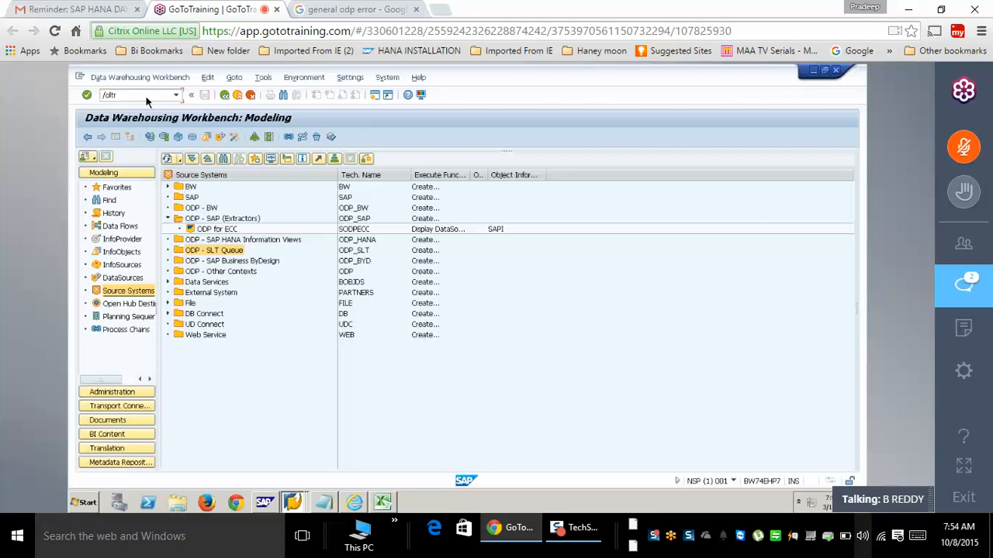
pyautogui.press('Return')
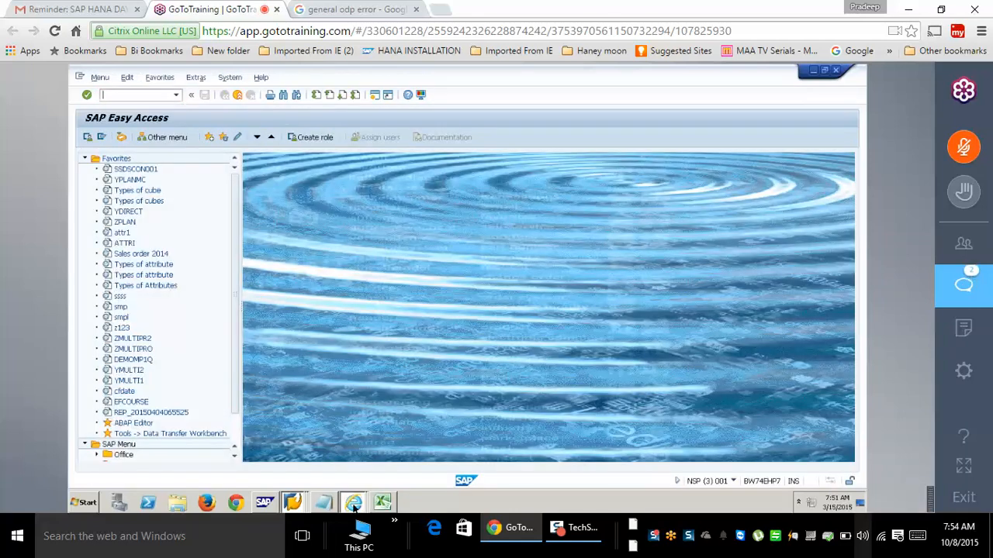
# - Close the old SLT dashboard Internet Explorer window and run LTR
pyautogui.click(354, 506)
pyautogui.click(479, 464)
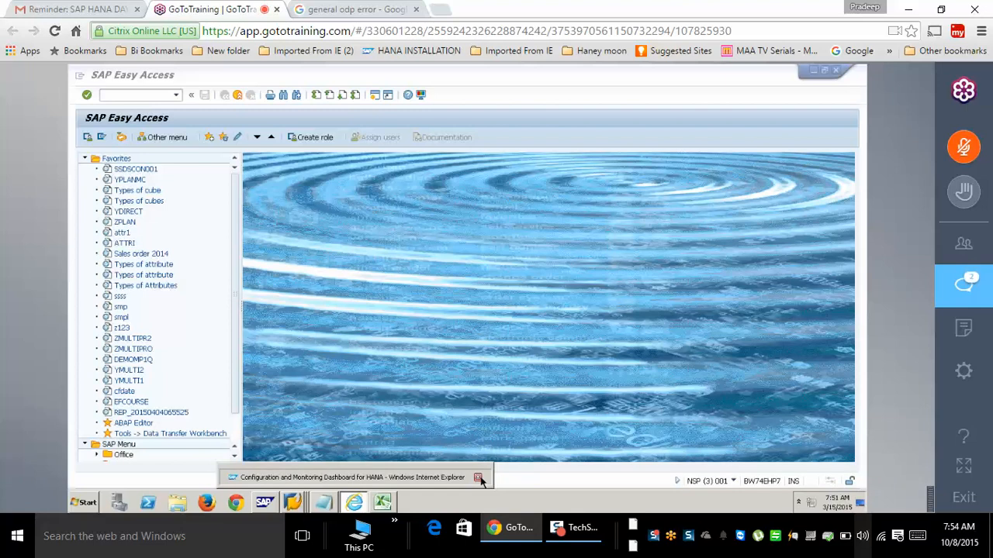
pyautogui.click(479, 478)
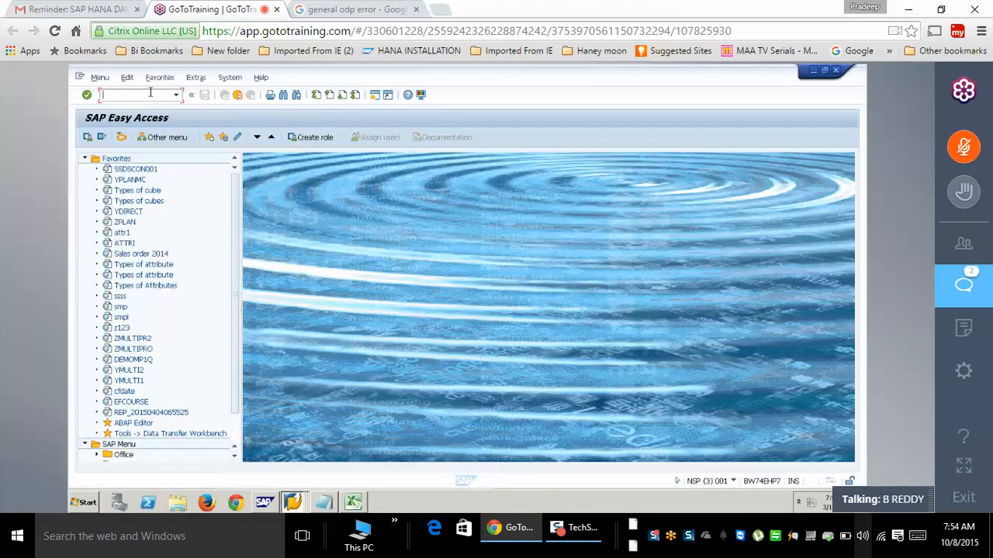
pyautogui.write('ltr')
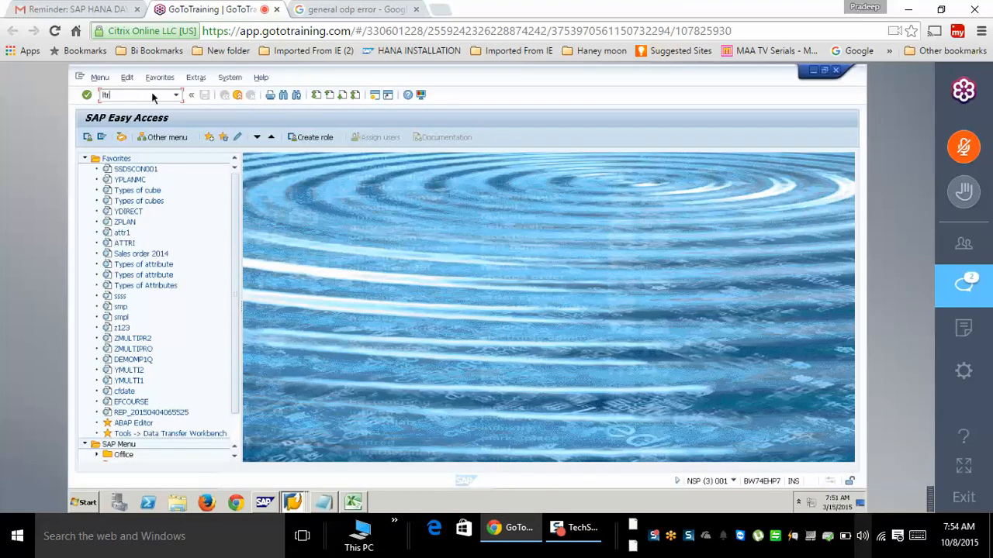
pyautogui.press('Return')
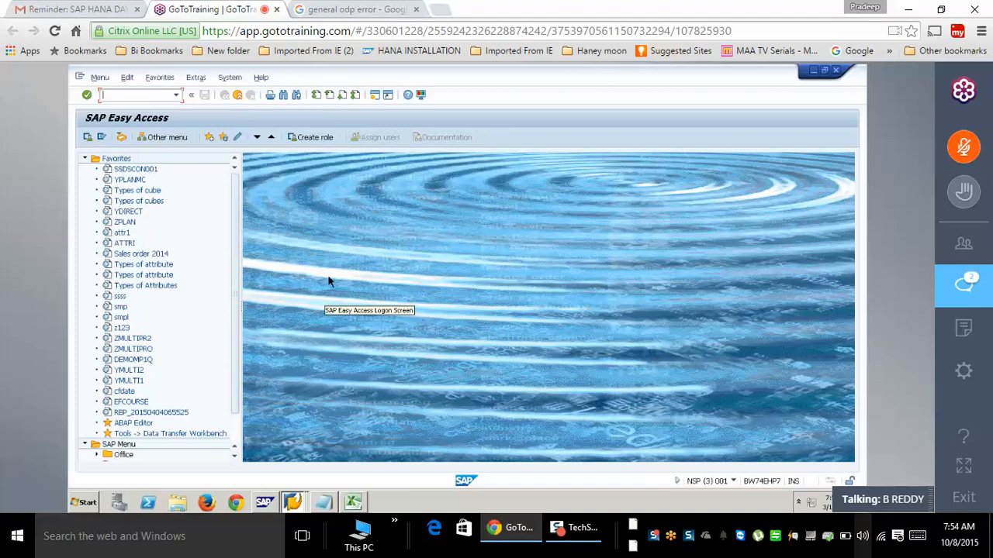
# - Return to the Data Warehousing Workbench and launch the SLT cockpit again with /olt
pyautogui.click(292, 502)
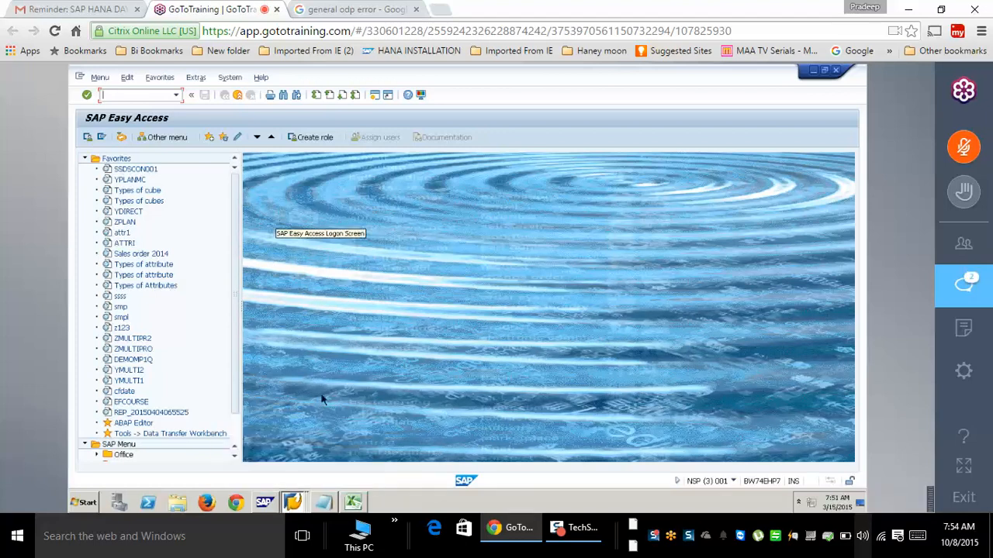
pyautogui.click(292, 503)
pyautogui.click(293, 503)
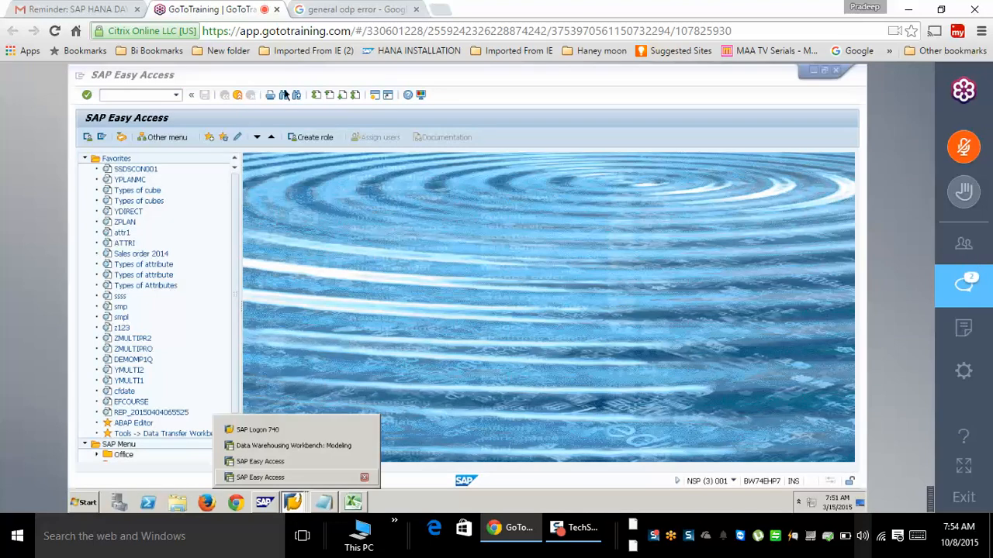
pyautogui.click(264, 443)
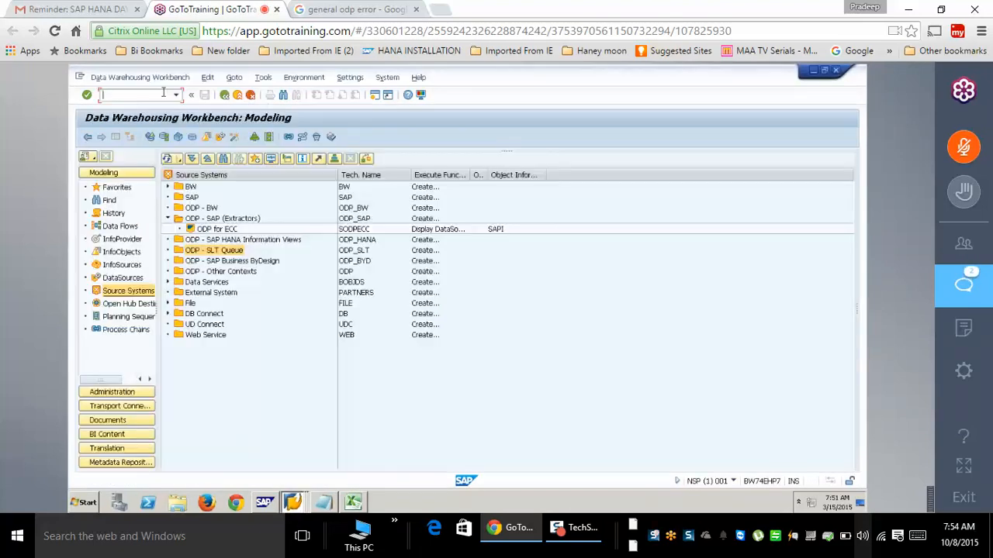
pyautogui.click(163, 92)
pyautogui.write('/olt')
pyautogui.press('Return')
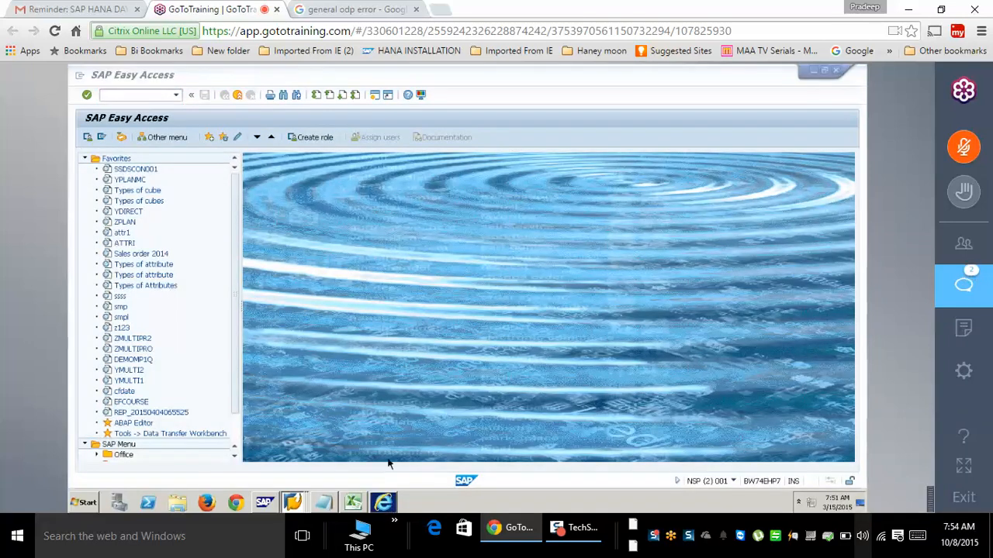
# - Sign in to the SLT dashboard, maximize it, then switch back to the Data Warehousing Workbench
pyautogui.write('qbe')
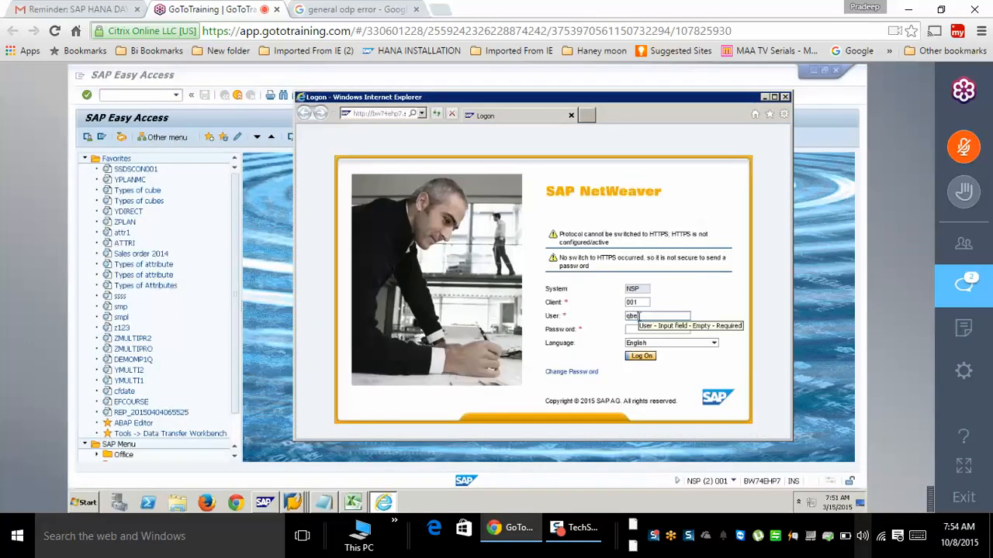
pyautogui.write('x')
pyautogui.write('•')
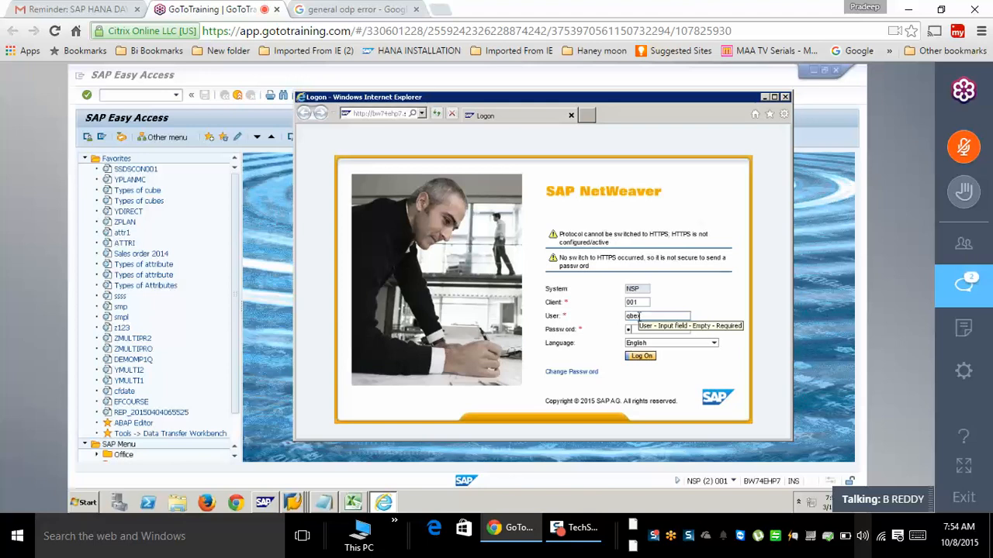
pyautogui.write('••')
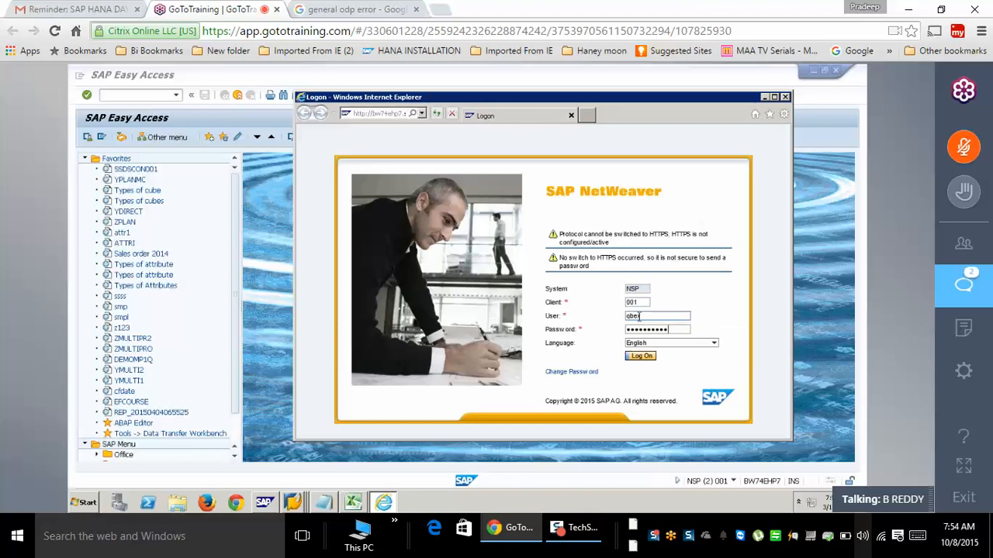
pyautogui.press('Return')
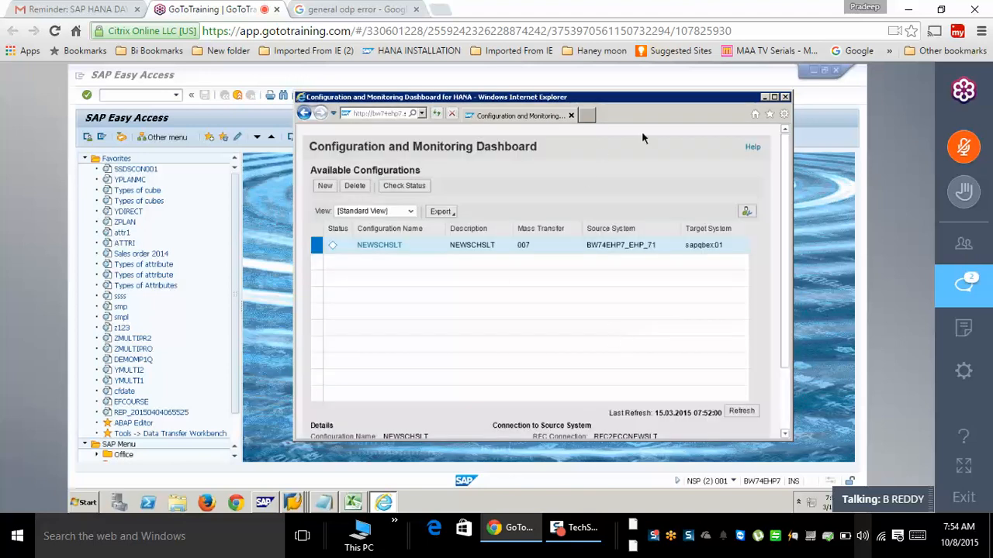
pyautogui.click(775, 98)
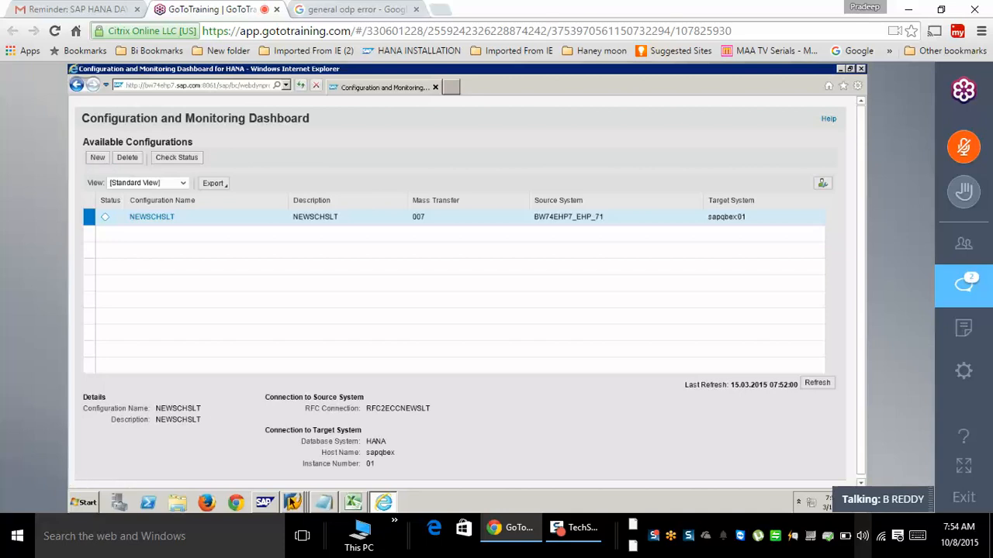
pyautogui.click(292, 503)
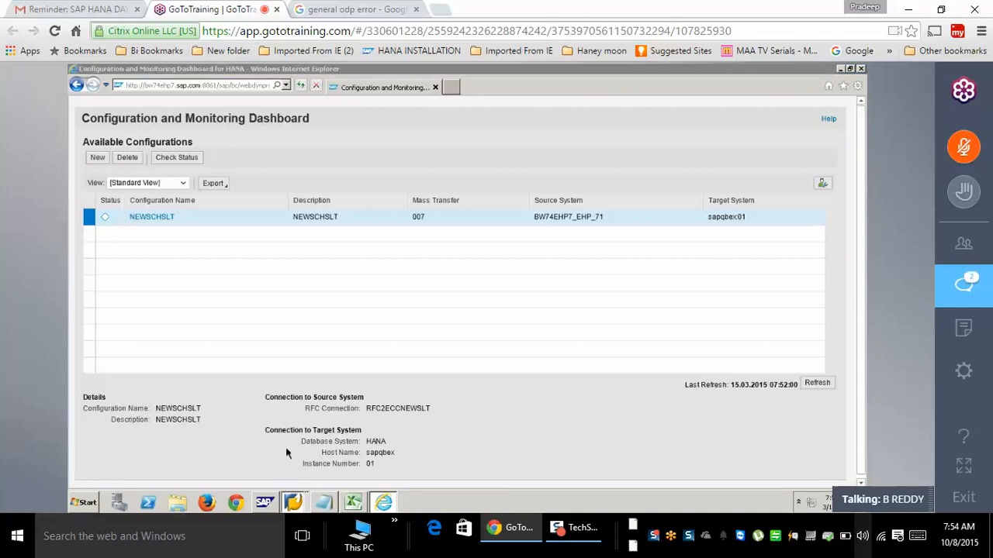
pyautogui.click(280, 443)
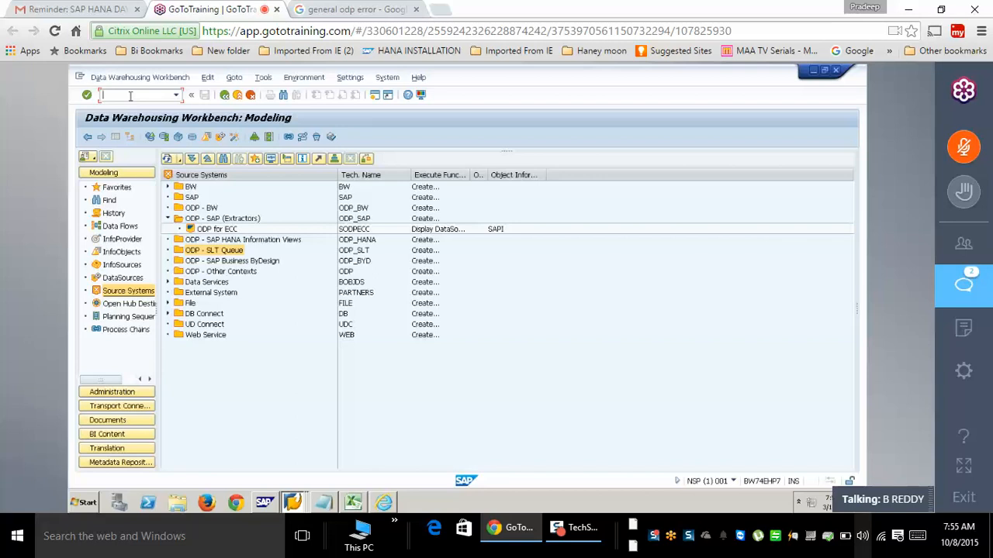
# - Open SM59 with /osm59 and start a new ABAP RFC destination based on RFC2ECCSLT
pyautogui.write('/osm59')
pyautogui.press('Return')
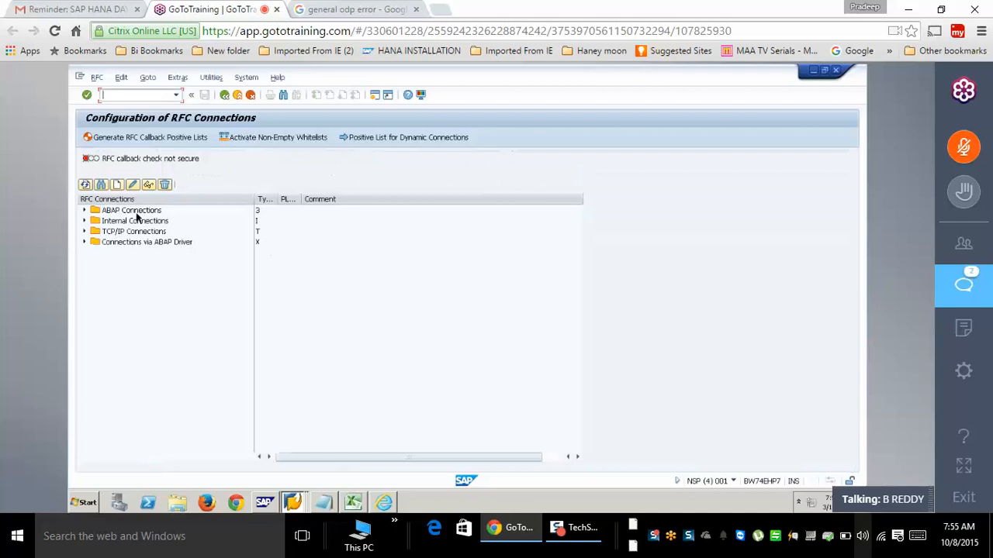
pyautogui.click(117, 184)
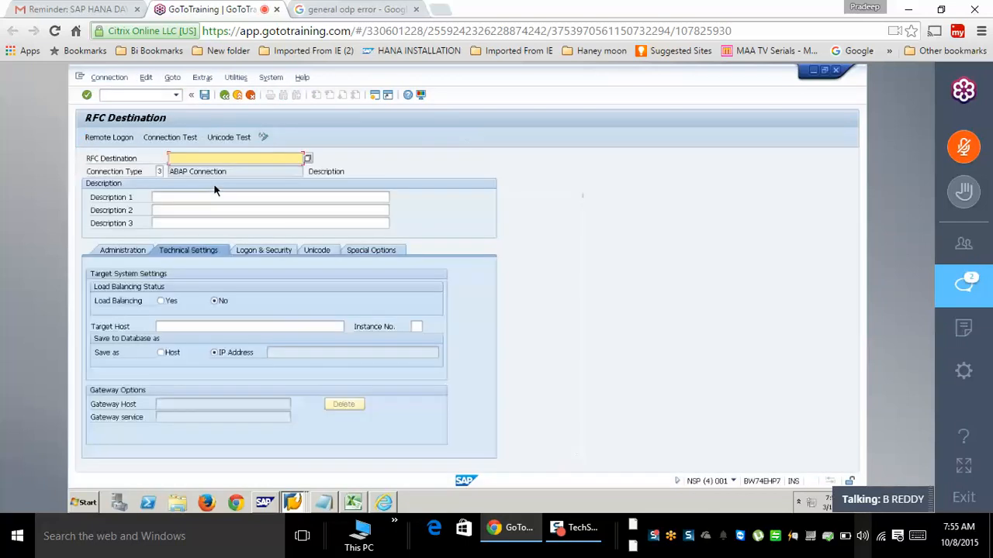
pyautogui.write('rfc')
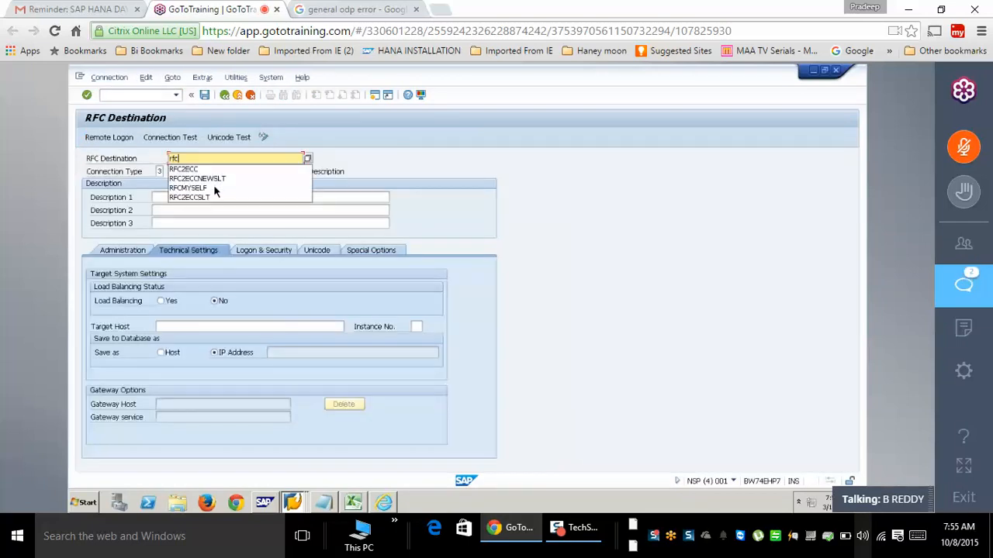
pyautogui.click(208, 196)
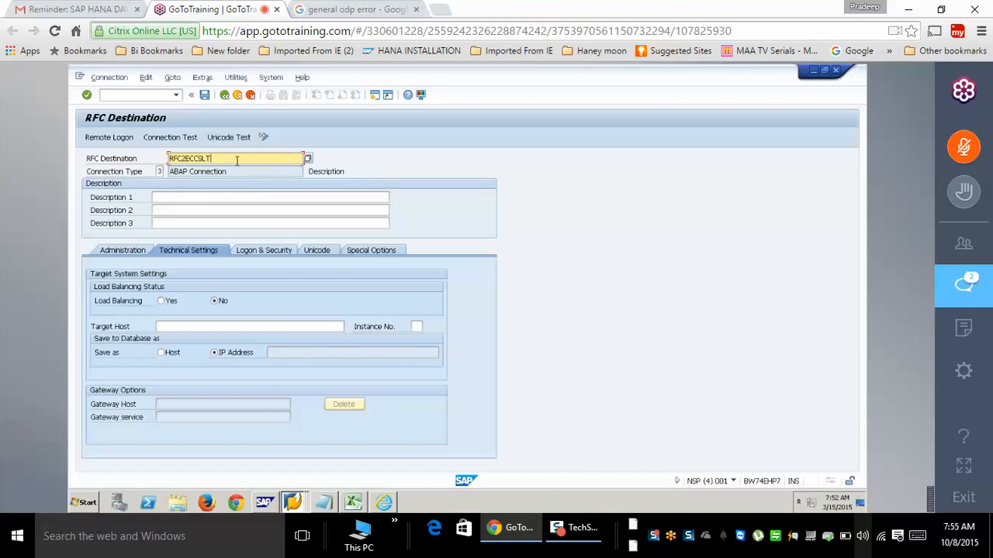
# - Rename the destination to RFCSLT2ECC01 and copy the name
pyautogui.write('01')
pyautogui.moveTo(237, 160); pyautogui.dragTo(136, 152)
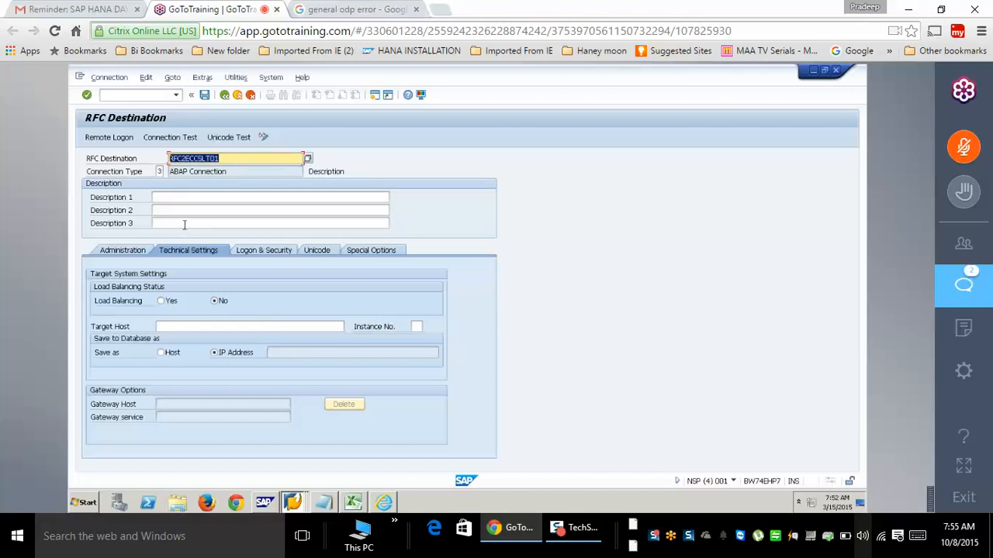
pyautogui.hotkey('ctrl', 'c')
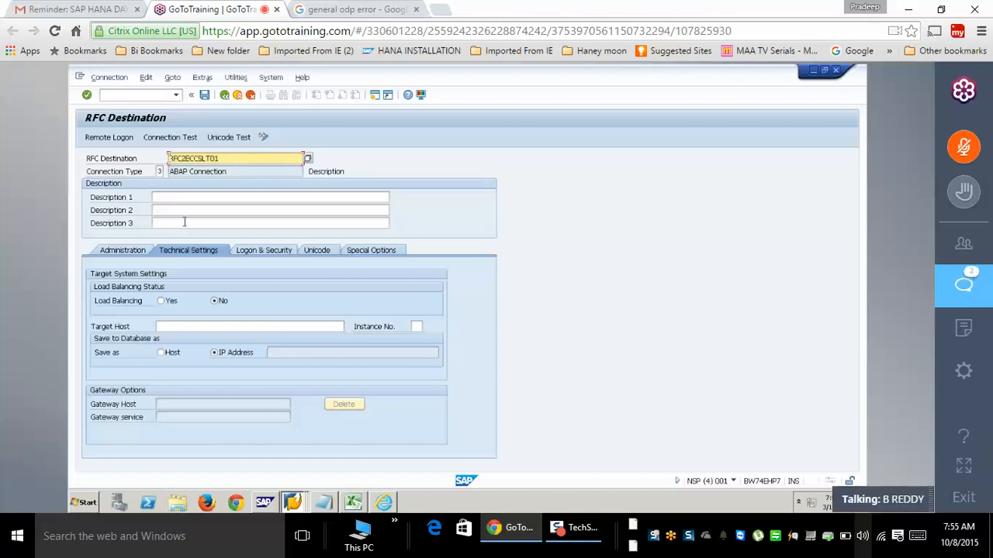
pyautogui.click(186, 159)
pyautogui.press('BackSpace')
pyautogui.write('2')
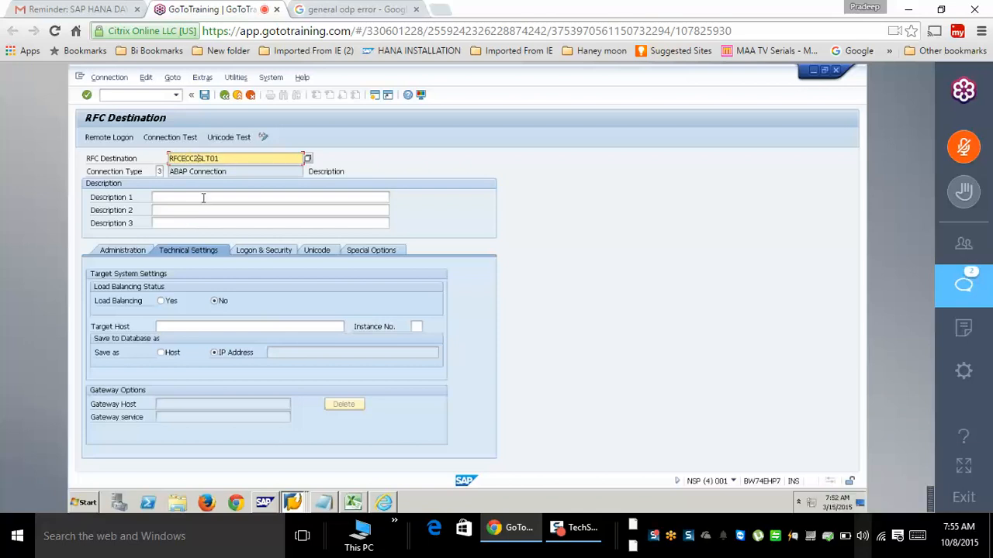
pyautogui.press('BackSpace')
pyautogui.press('BackSpace')
pyautogui.press('BackSpace')
pyautogui.press('BackSpace')
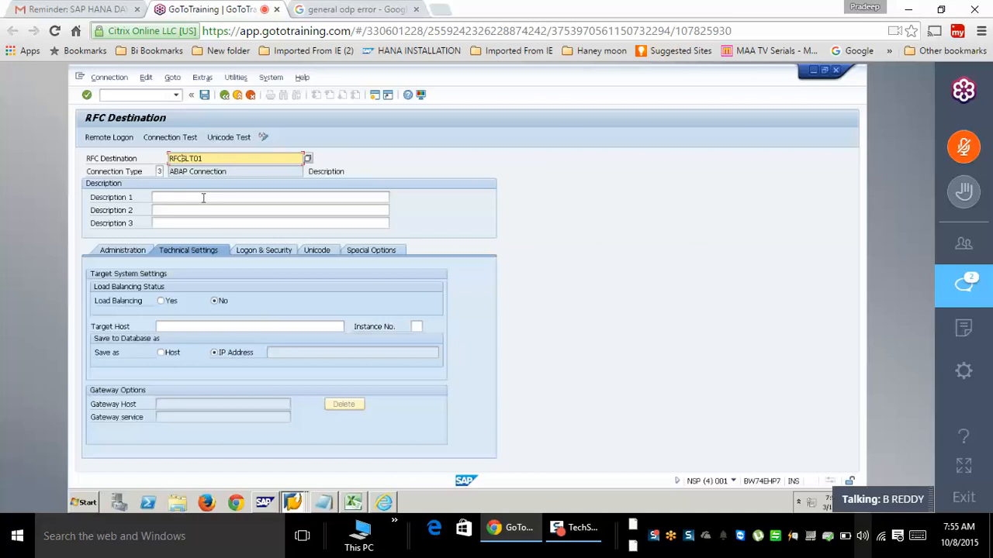
pyautogui.write('2ecc')
pyautogui.press('BackSpace')
pyautogui.press('BackSpace')
pyautogui.press('BackSpace')
pyautogui.write('ECC')
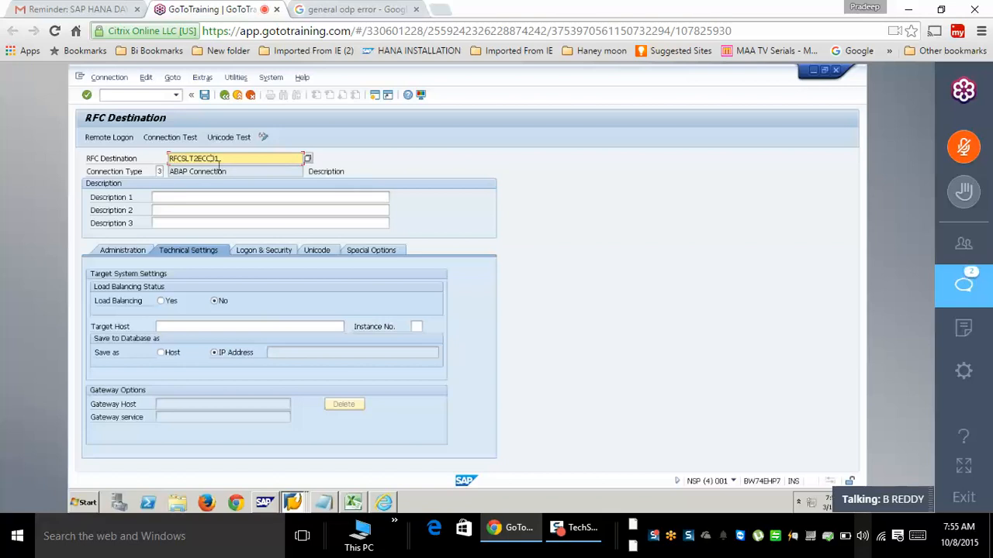
# - Paste RFCSLT2ECC01 into Description 1, 2 and 3
pyautogui.click(222, 198)
pyautogui.hotkey('ctrl', 'v')
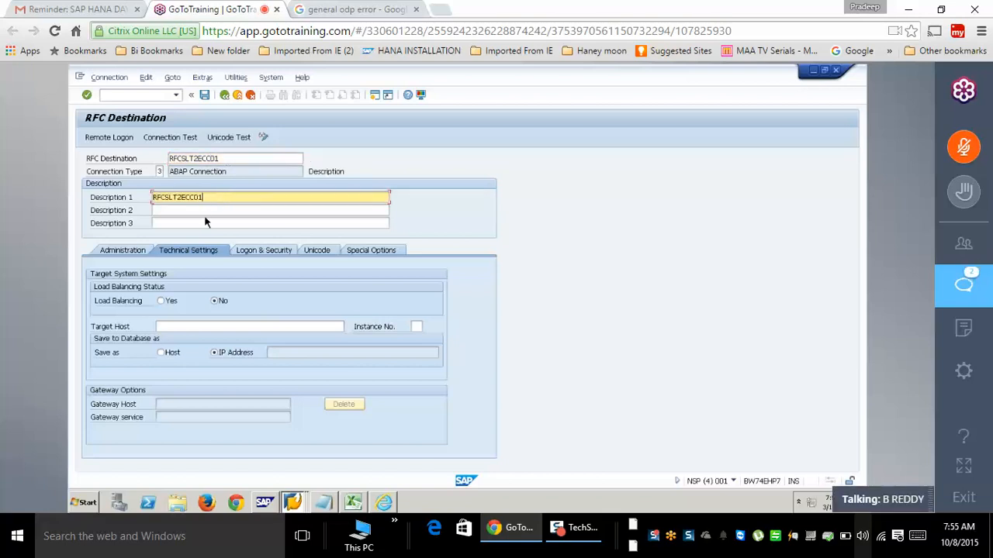
pyautogui.click(205, 211)
pyautogui.hotkey('ctrl', 'v')
pyautogui.click(205, 223)
pyautogui.hotkey('ctrl', 'v')
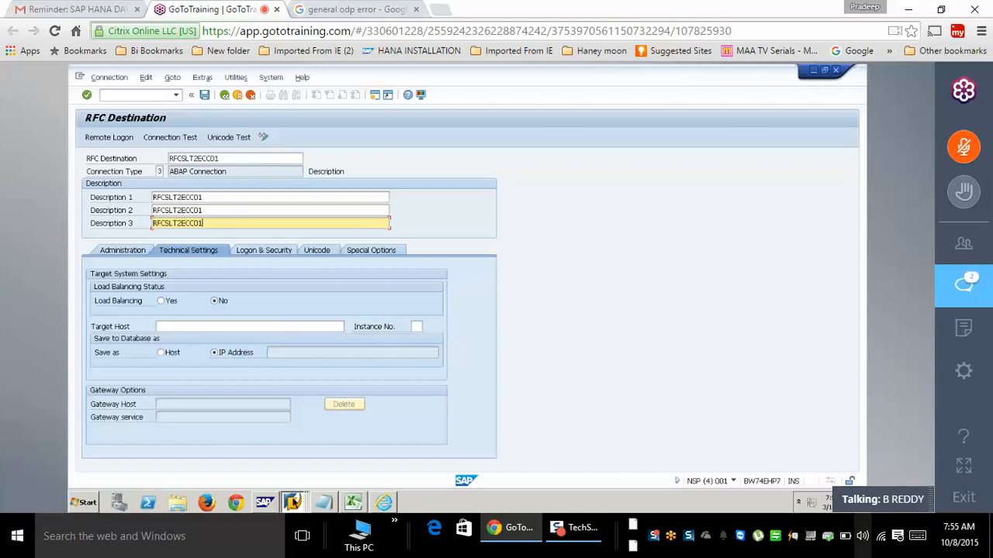
# - Check EHP7's properties in SAP Logon and enter target host BW74EHP7 with instance 71
pyautogui.click(294, 501)
pyautogui.click(286, 415)
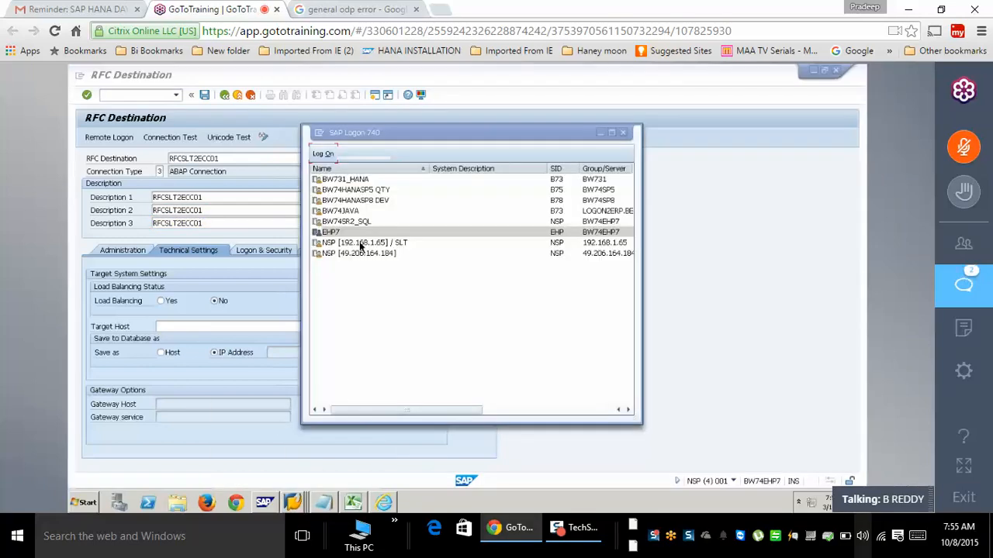
pyautogui.rightClick(331, 232)
pyautogui.click(367, 296)
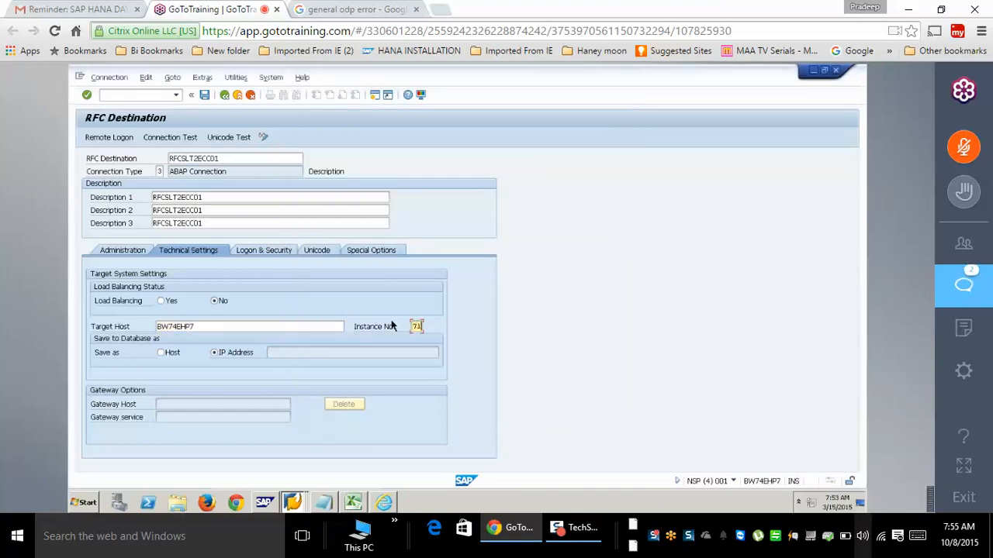
pyautogui.press('Return')
# - On Logon & Security, enter language EN, client 800 and the logon user
pyautogui.click(271, 251)
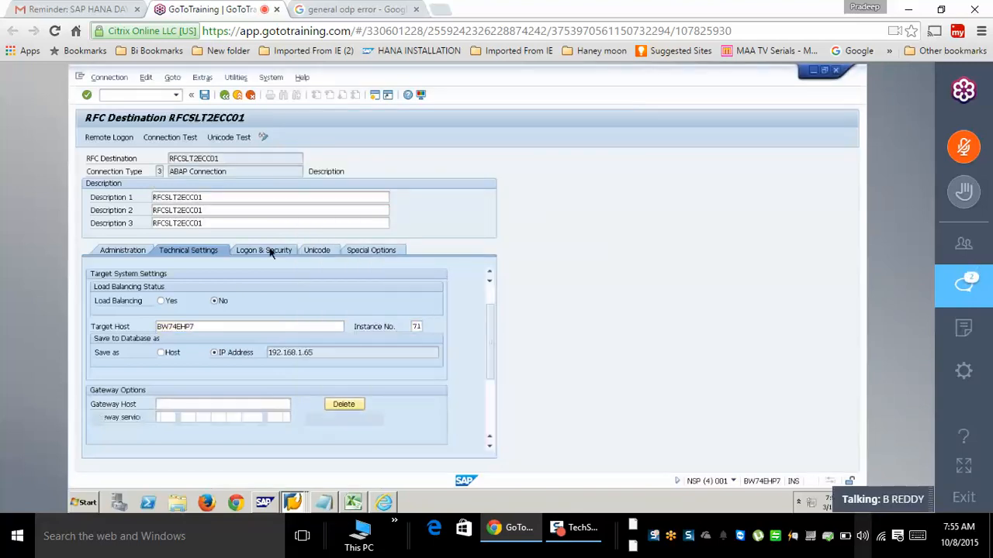
pyautogui.click(490, 295)
pyautogui.click(153, 287)
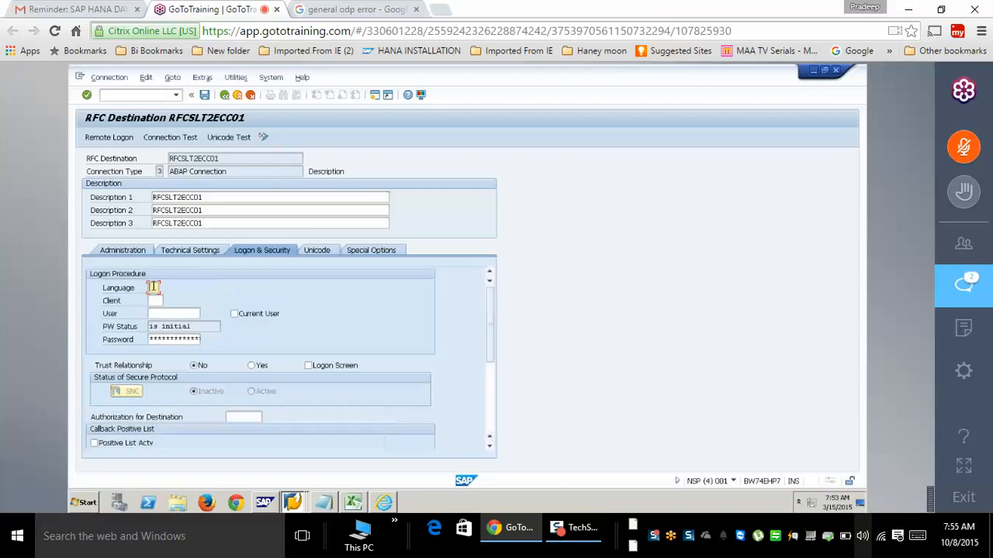
pyautogui.write('EN')
pyautogui.press('Tab')
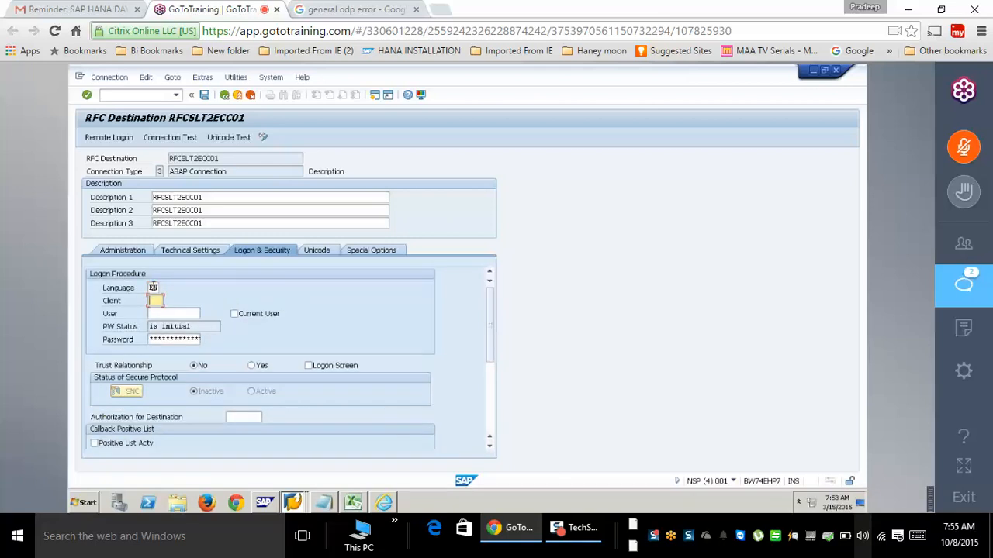
pyautogui.write('800')
pyautogui.press('Tab')
pyautogui.write('QBEX')
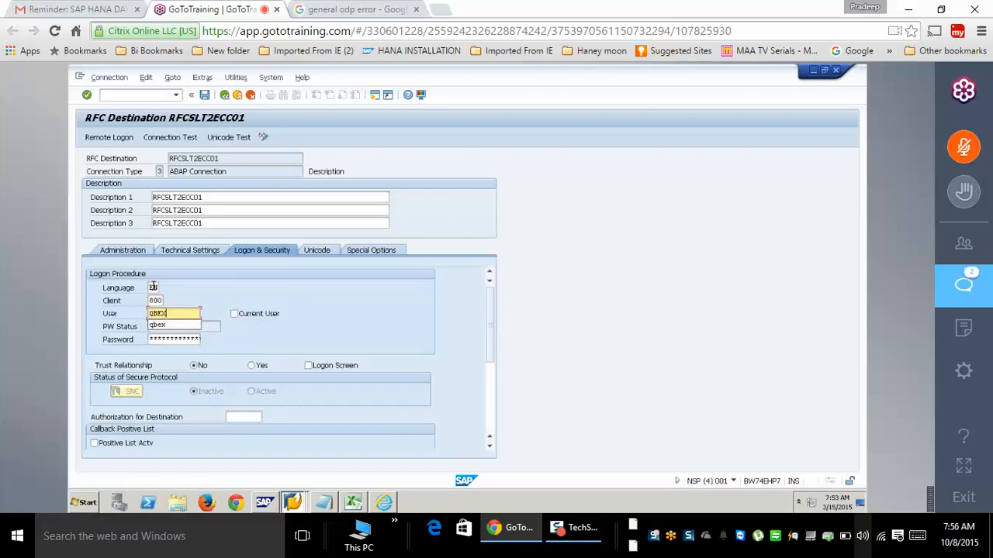
pyautogui.press('Tab')
pyautogui.press('Tab')
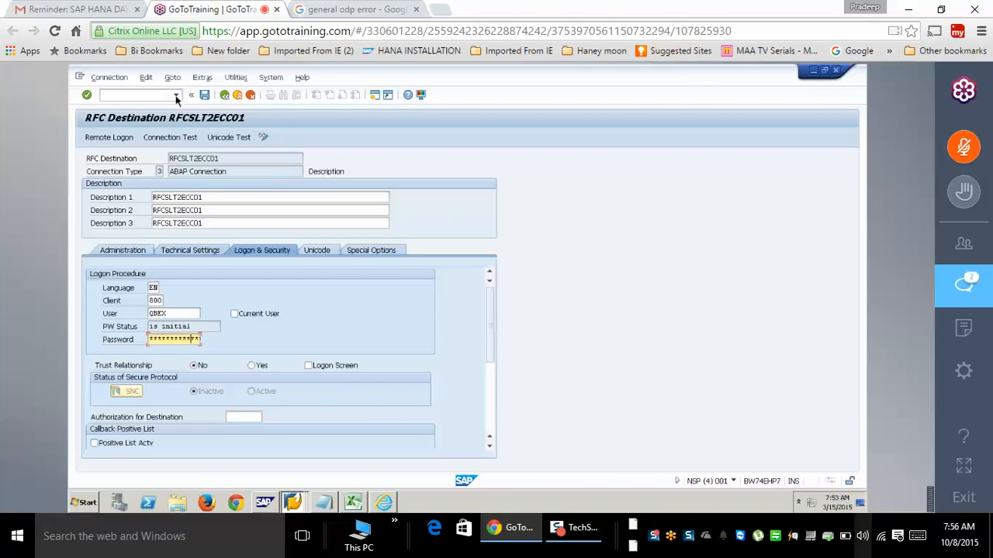
# - Save RFCSLT2ECC01, run the connection test confirming Yes, and select the destination name
pyautogui.click(204, 94)
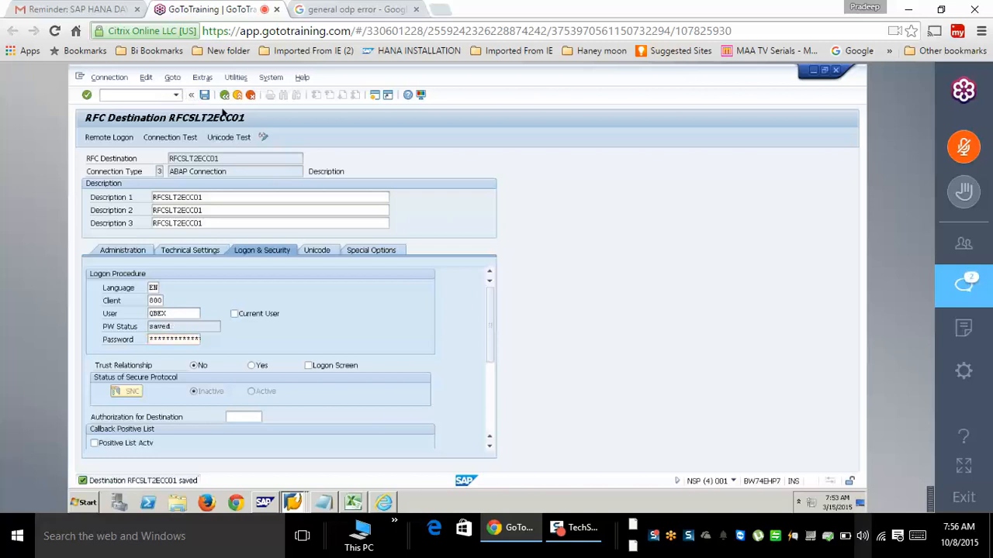
pyautogui.click(176, 138)
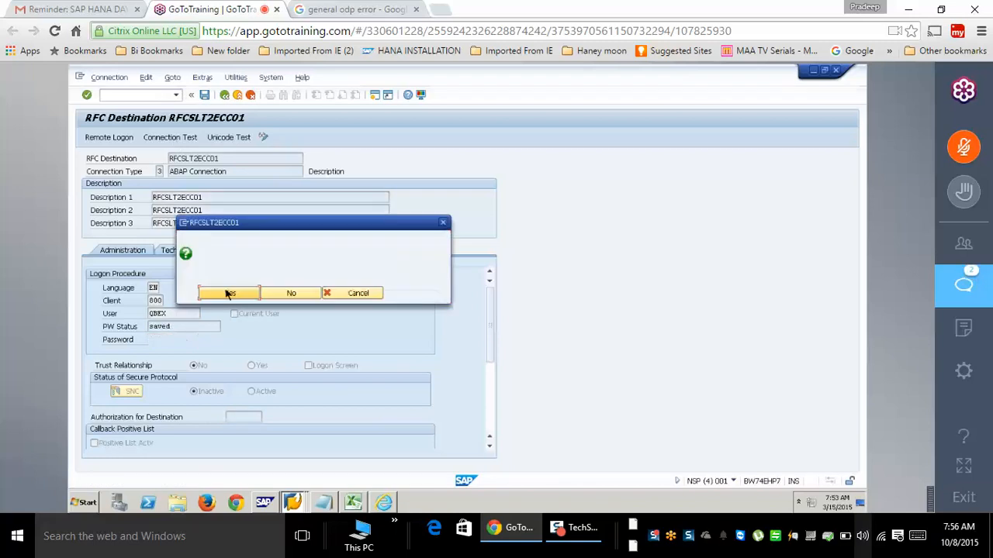
pyautogui.click(228, 293)
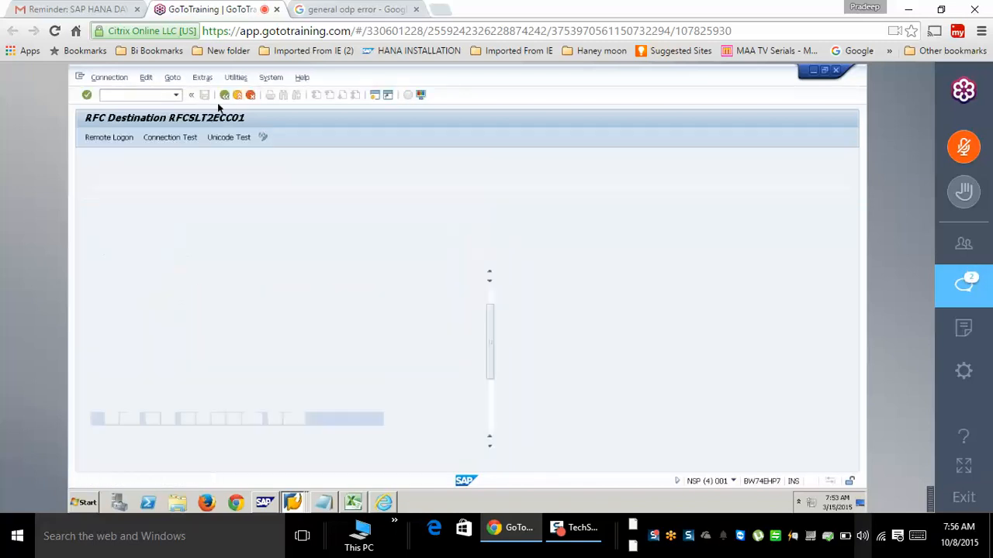
pyautogui.moveTo(239, 156); pyautogui.dragTo(147, 152)
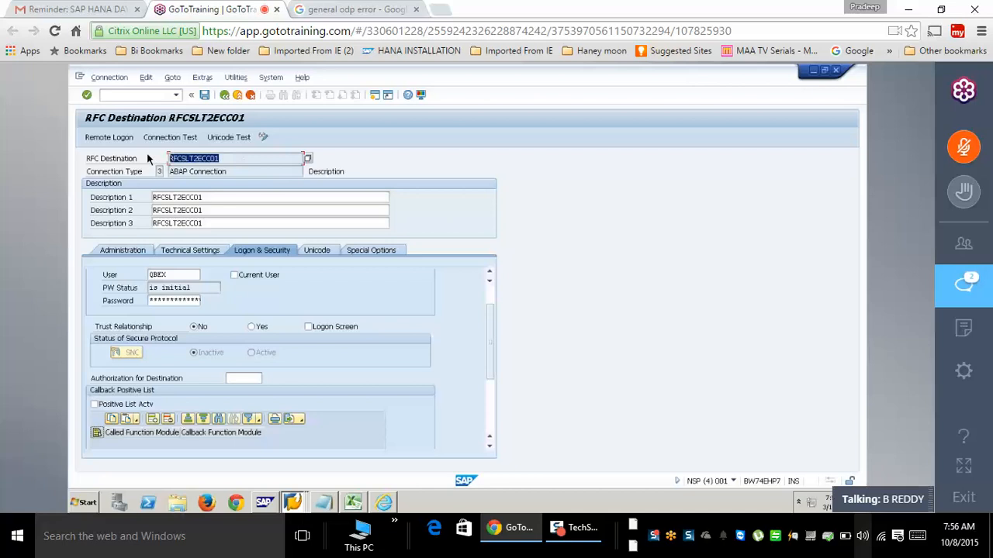
pyautogui.click(147, 154)
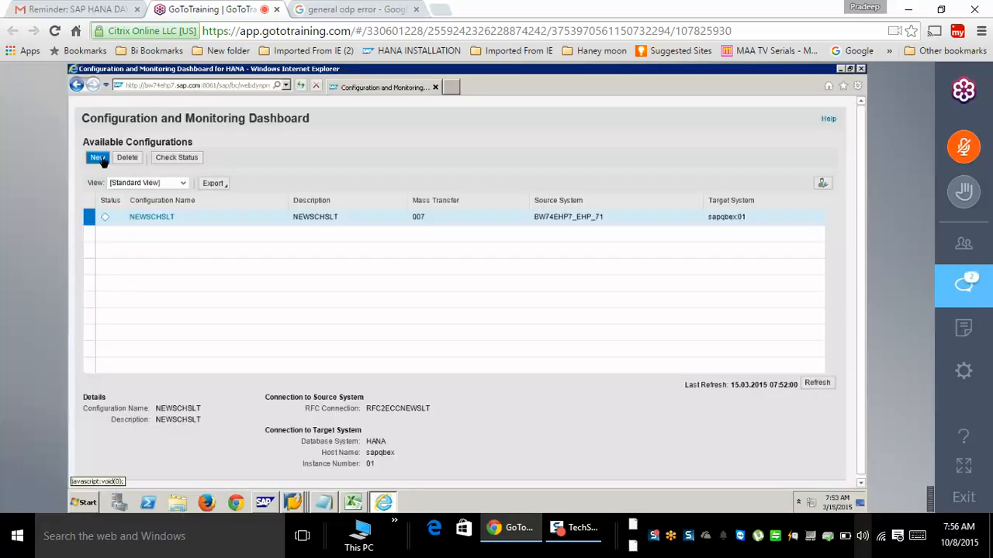
# - Create a new configuration named SODPSLT, described as ODP SLT, and continue to the source-system step
pyautogui.click(97, 157)
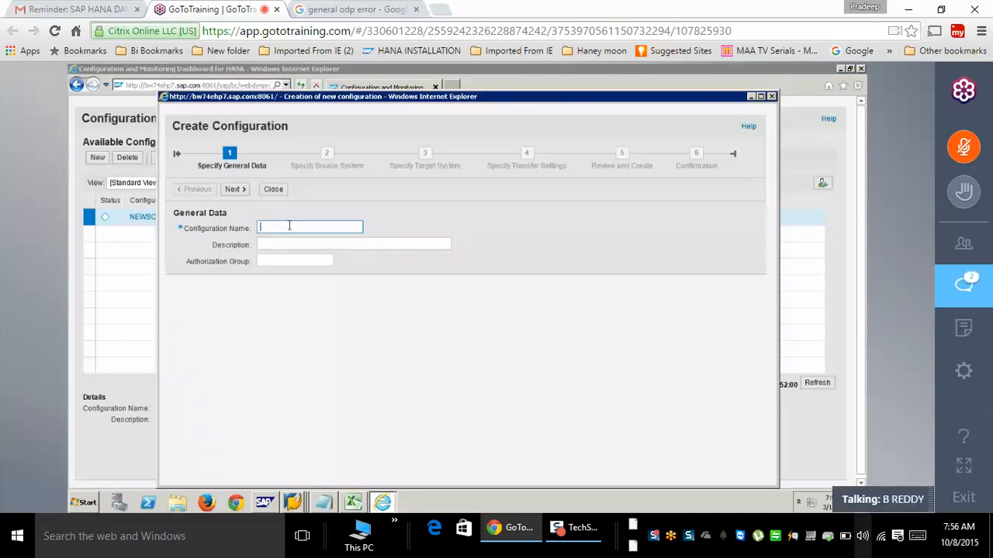
pyautogui.write('ODPSL')
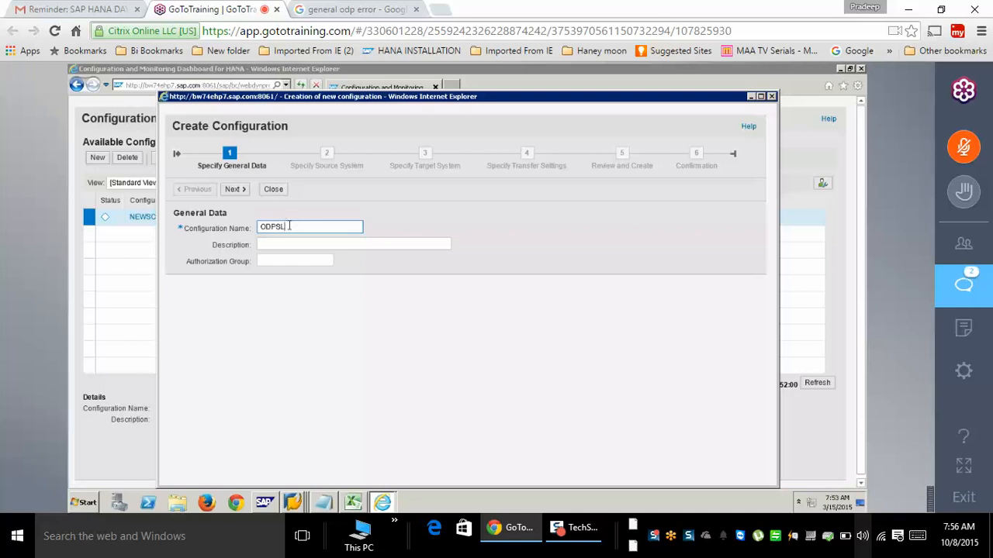
pyautogui.write('T')
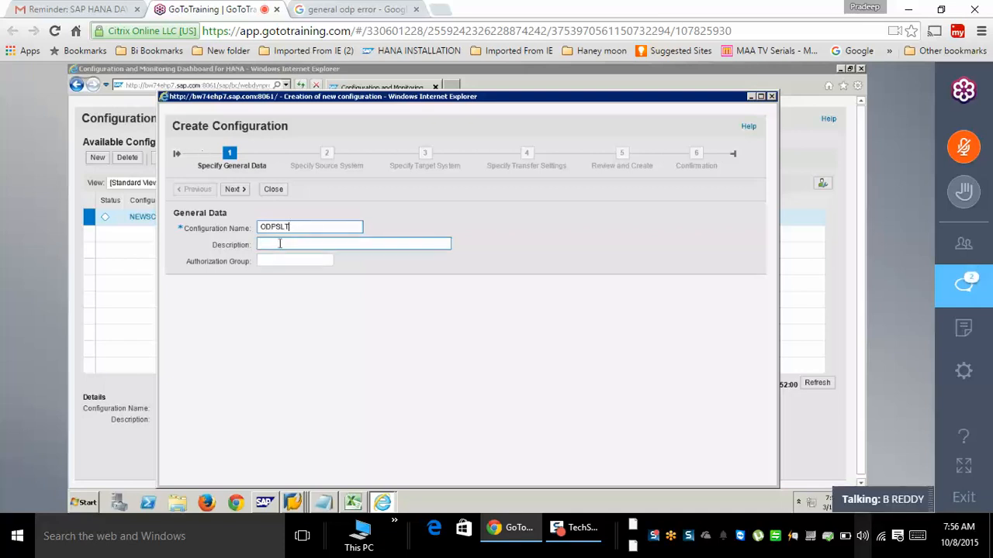
pyautogui.click(280, 243)
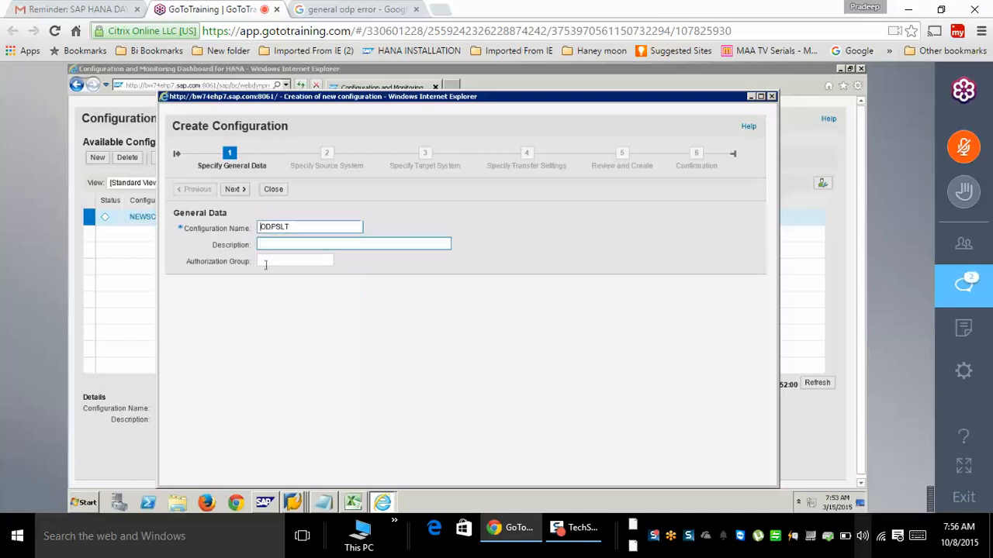
pyautogui.write('S')
pyautogui.click(268, 243)
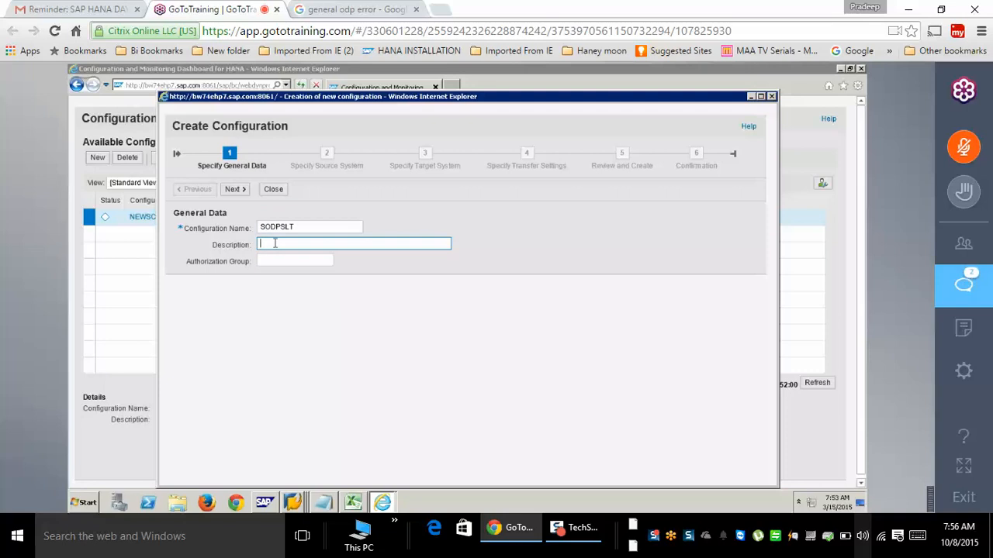
pyautogui.write('ODPSLT')
pyautogui.click(276, 243)
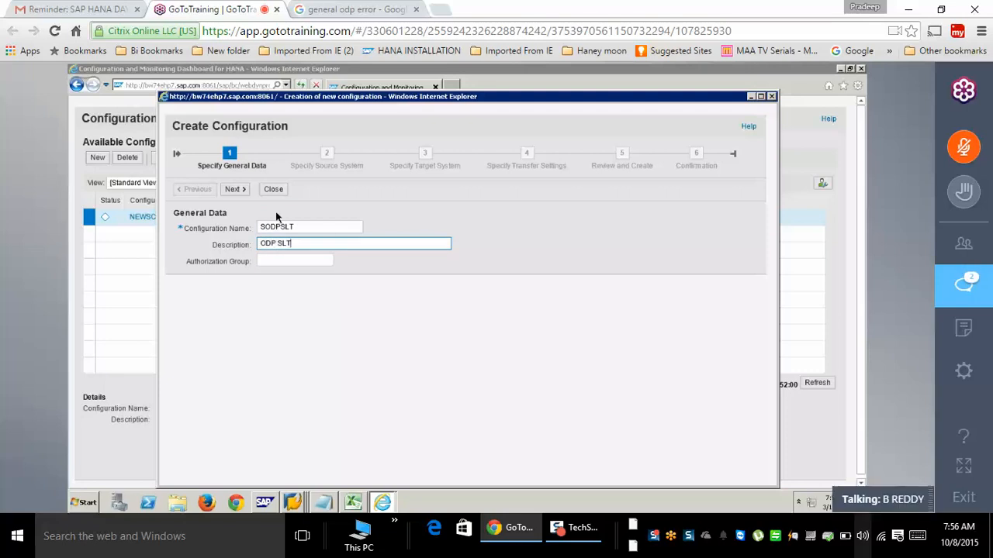
pyautogui.click(232, 189)
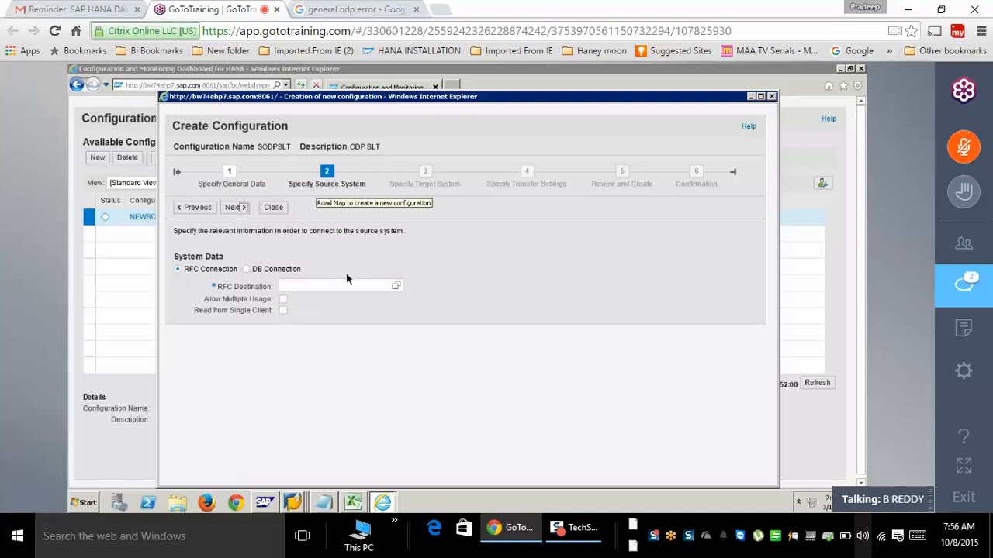
# - Pick RFCSLT2ECC01 as the source RFC destination, allow multiple usage, and continue
pyautogui.click(307, 285)
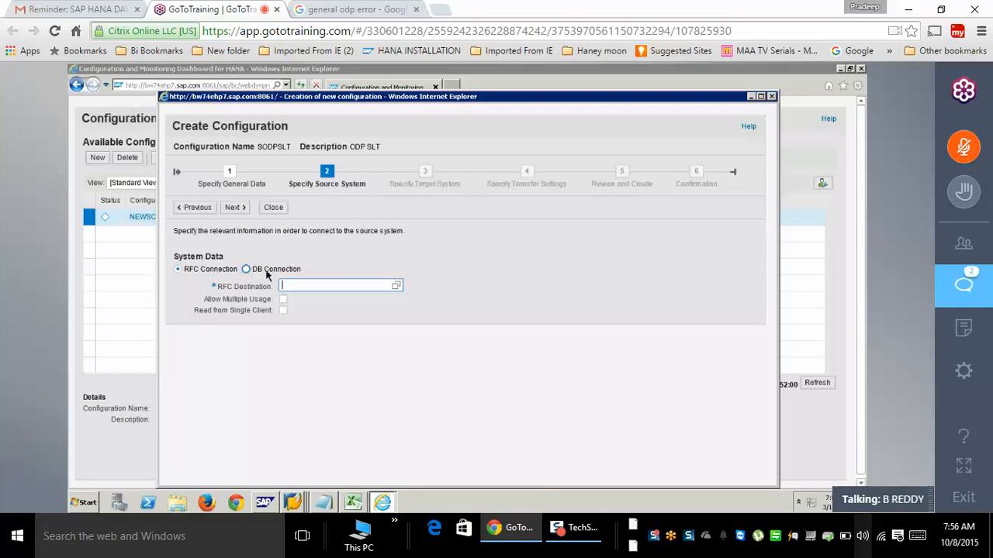
pyautogui.click(394, 286)
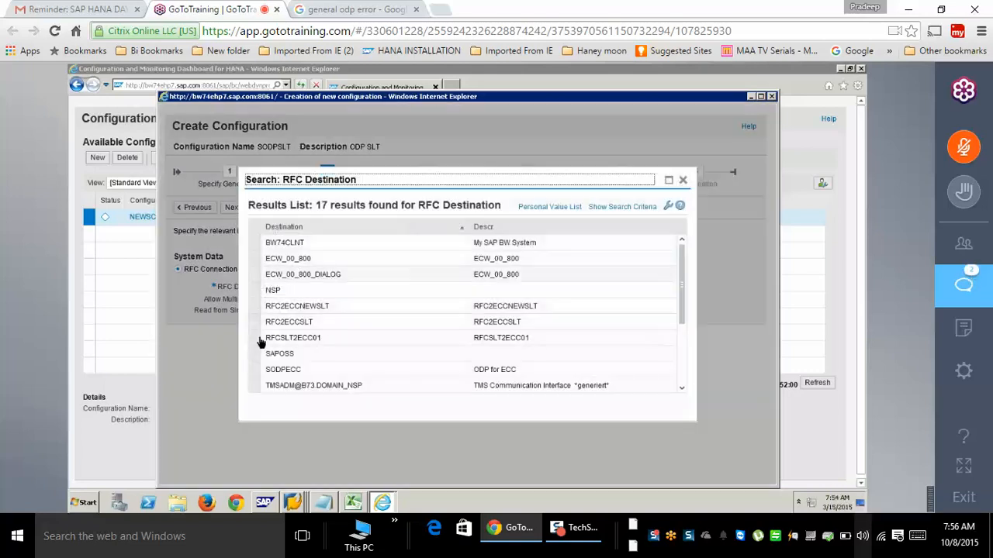
pyautogui.click(268, 338)
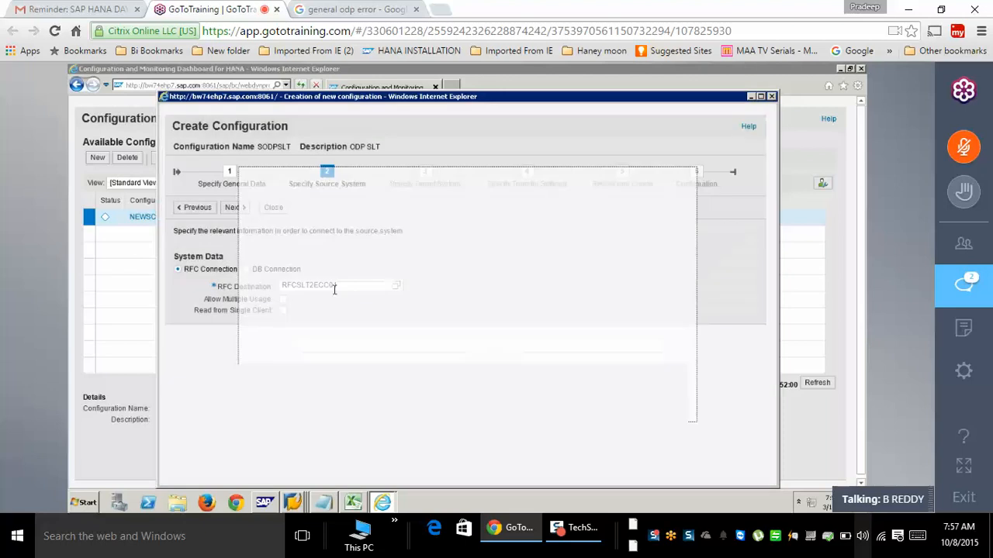
pyautogui.click(283, 299)
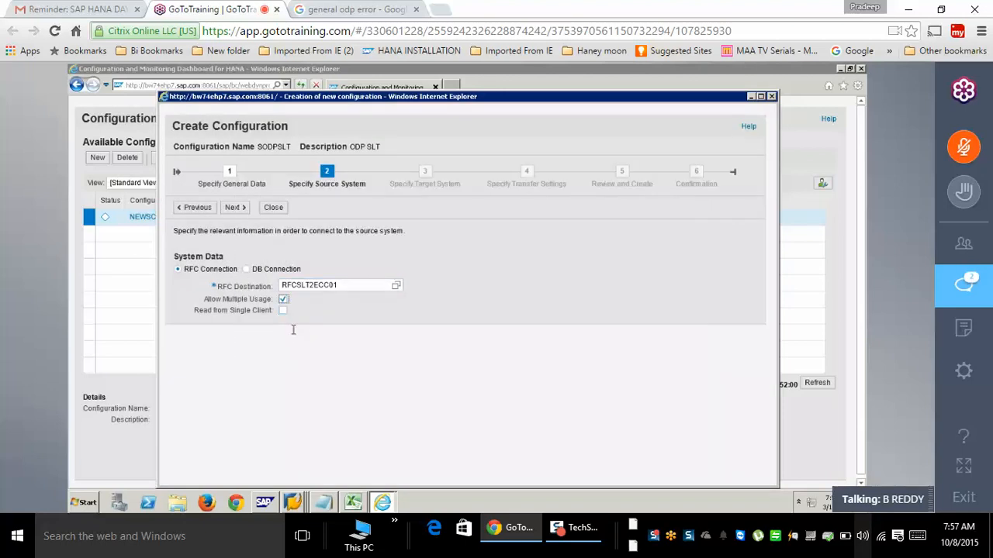
pyautogui.click(234, 208)
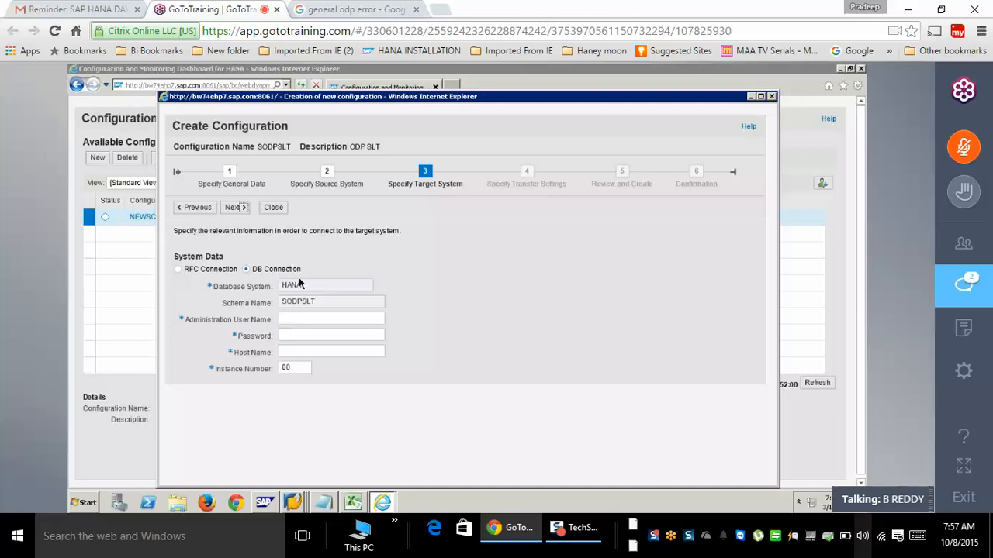
# - Connect the target system via RFC with destination NONE, then list the RFC communication scenarios
pyautogui.click(304, 322)
pyautogui.click(178, 270)
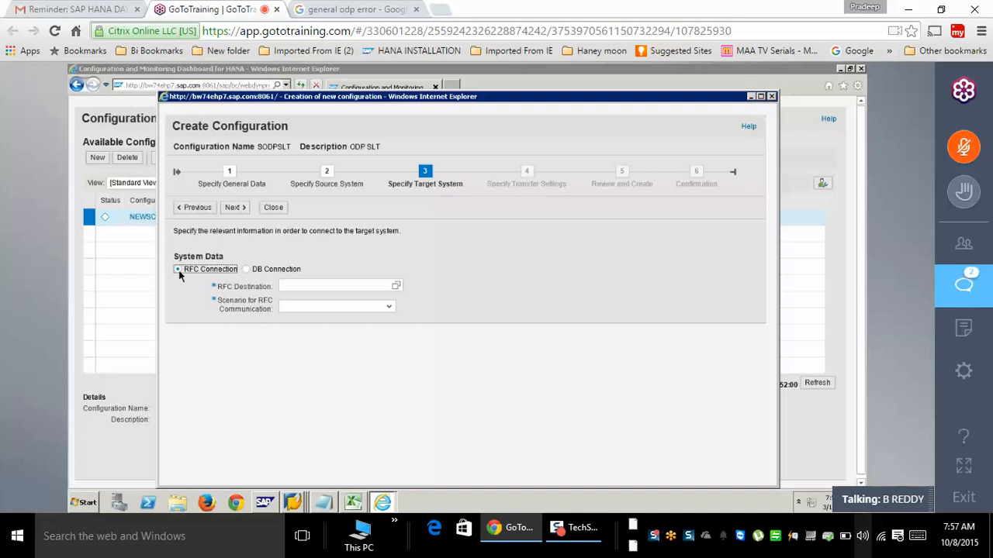
pyautogui.click(288, 286)
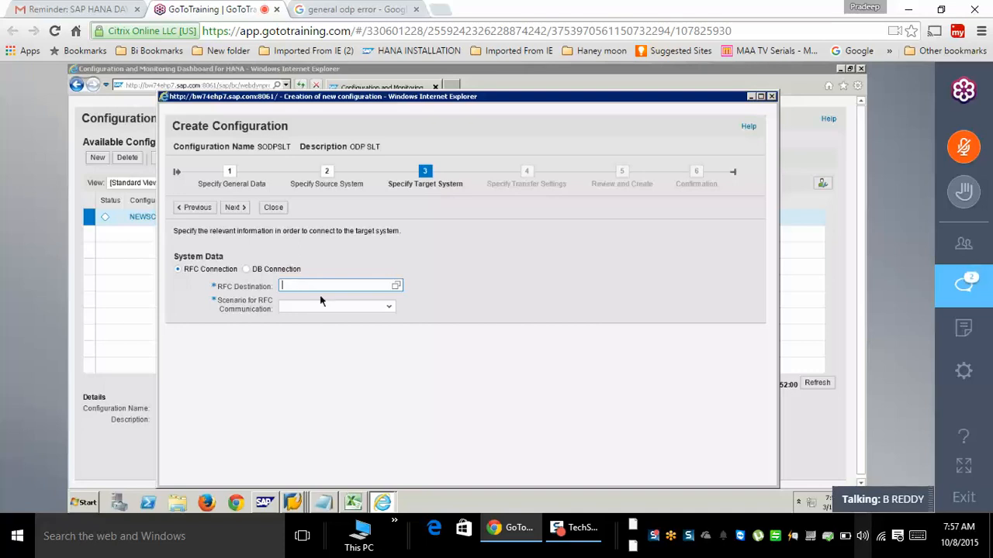
pyautogui.write('N')
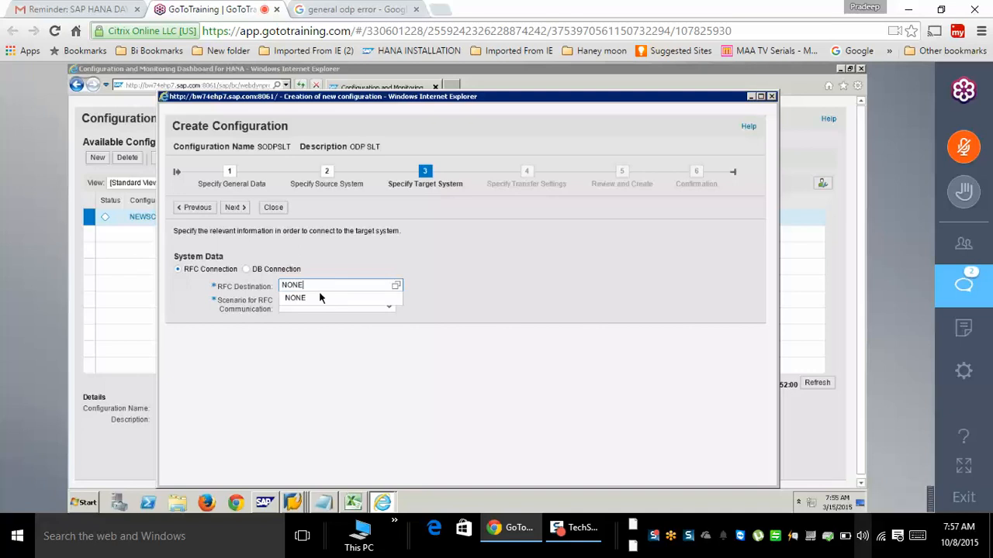
pyautogui.write('ONE')
pyautogui.click(318, 298)
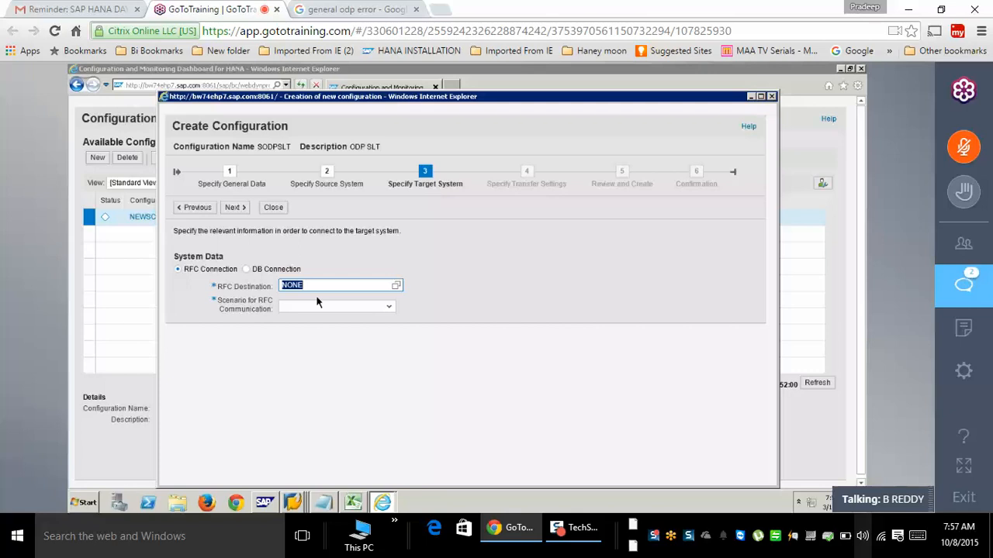
pyautogui.click(389, 307)
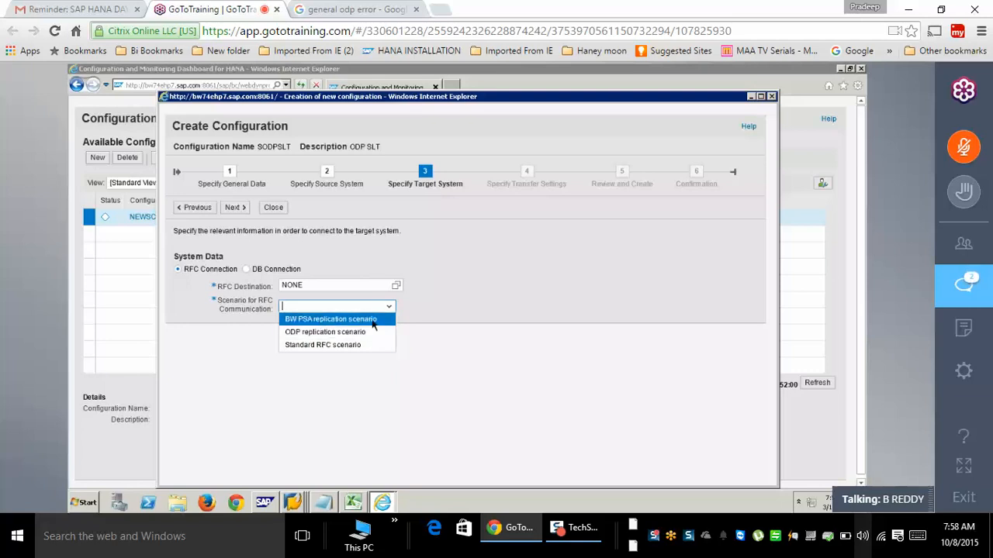
# - Choose the ODP replication scenario with queue alias ECCSLT and try to proceed
pyautogui.click(334, 336)
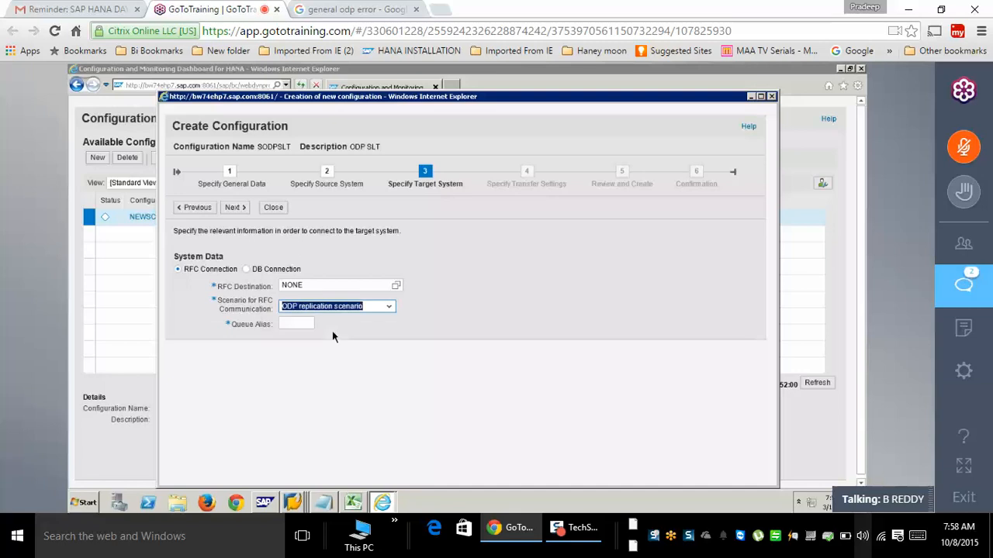
pyautogui.click(288, 323)
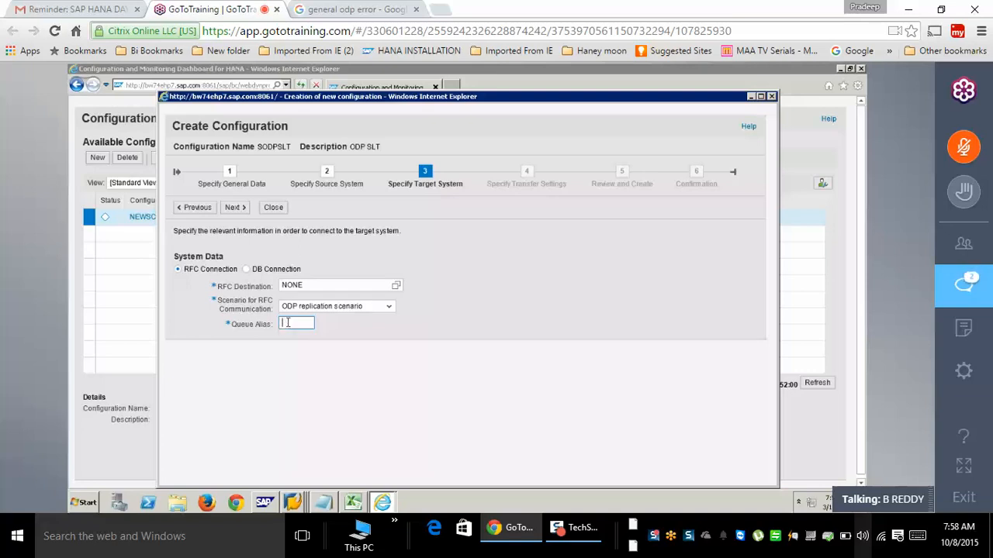
pyautogui.write('ECCSLT')
pyautogui.click(246, 210)
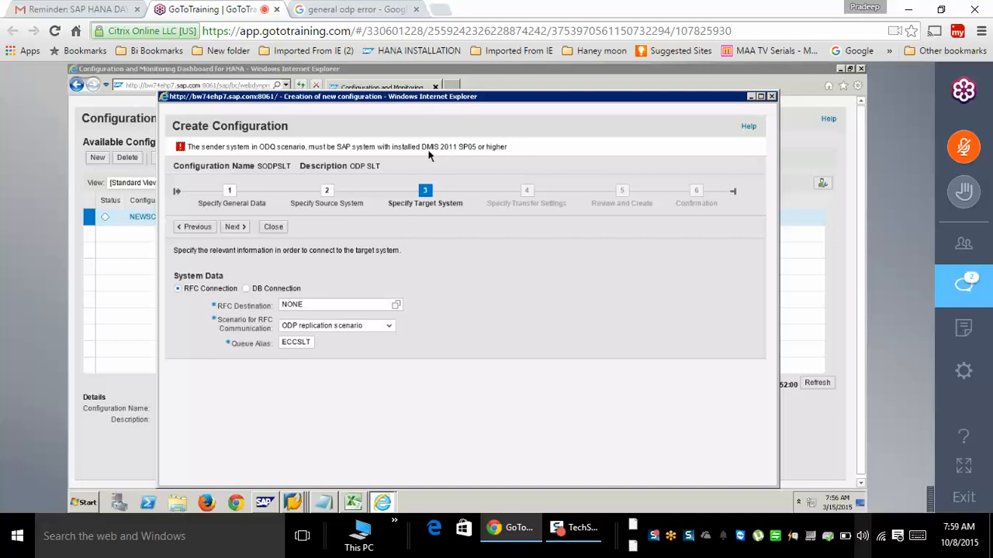
# - Select the DMIS 2011 SP05 error text, then try BW PSA and Standard RFC before reselecting ODP
pyautogui.moveTo(422, 147); pyautogui.dragTo(515, 157)
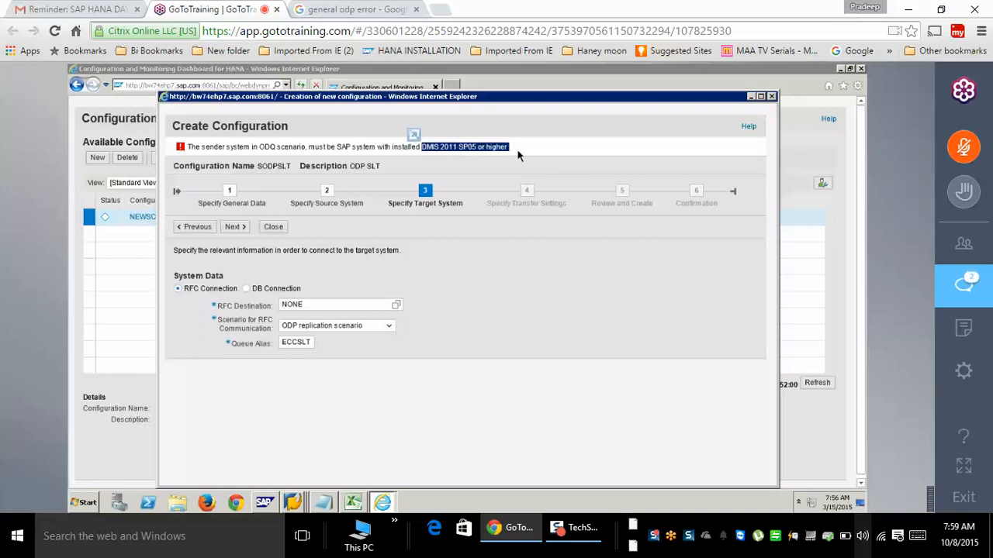
pyautogui.moveTo(404, 148); pyautogui.dragTo(187, 148)
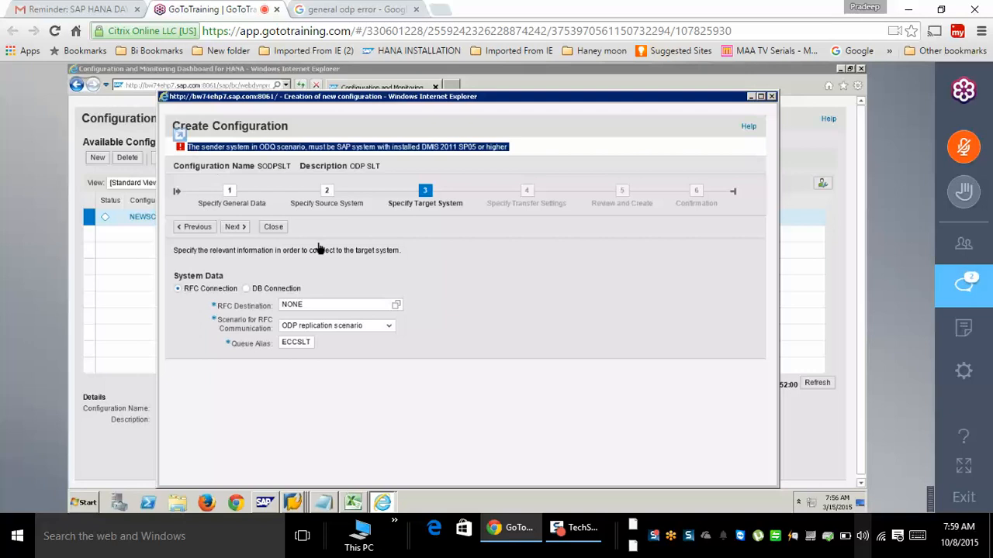
pyautogui.click(389, 326)
pyautogui.click(365, 338)
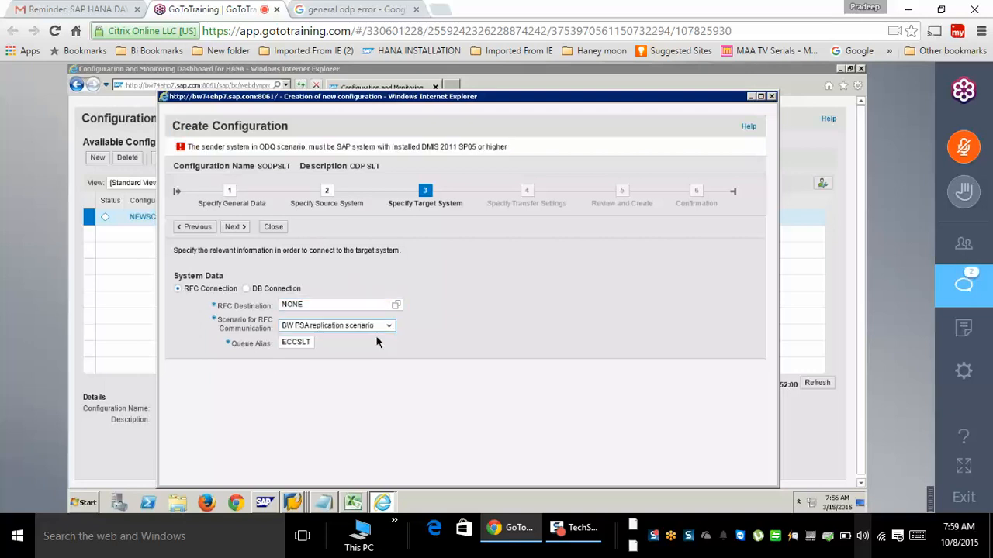
pyautogui.click(389, 306)
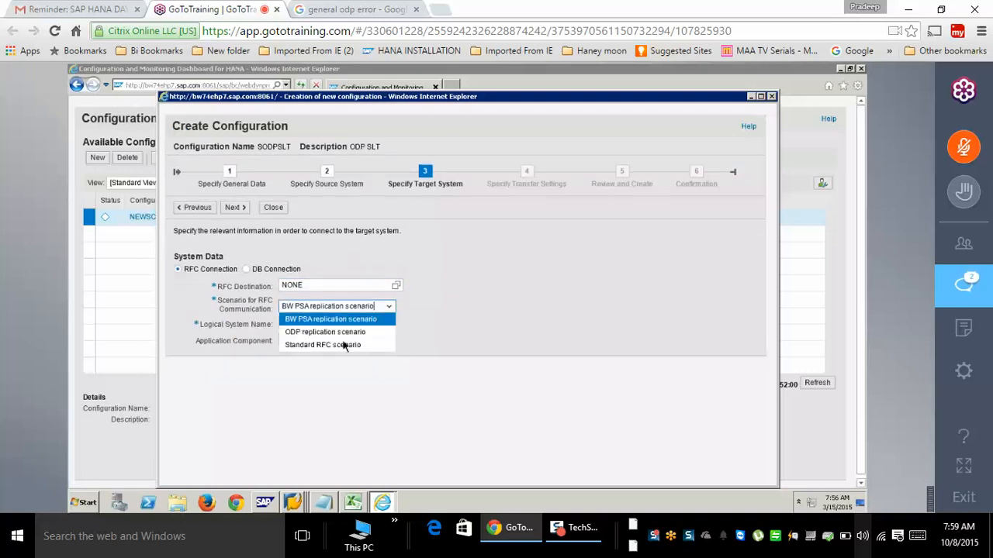
pyautogui.click(337, 348)
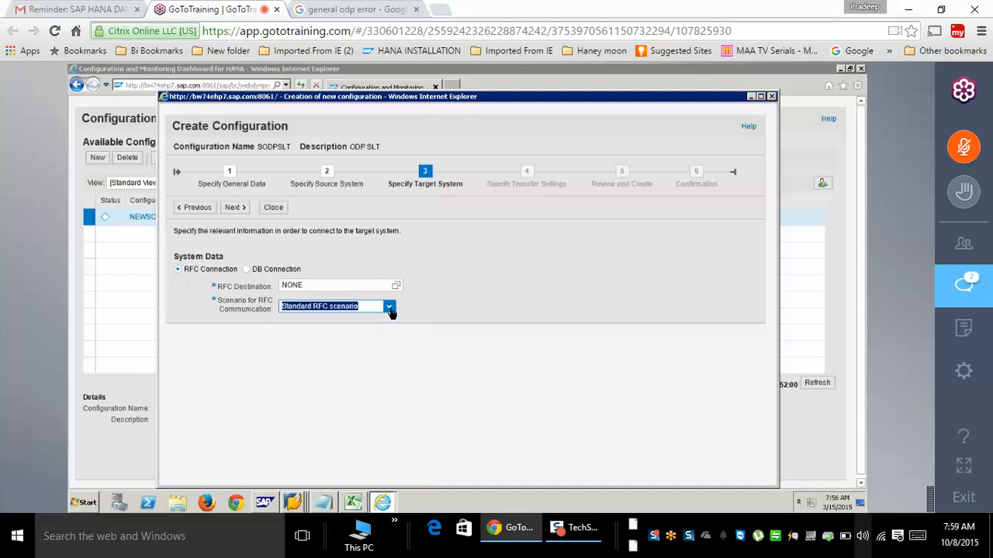
pyautogui.click(389, 307)
pyautogui.click(351, 336)
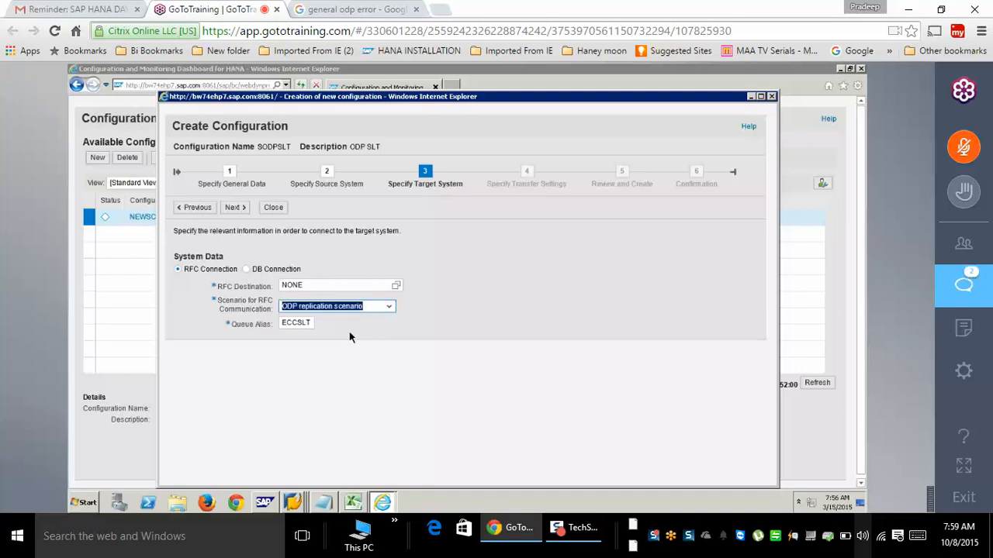
# - Retry the target step, then step back through the wizard to Specify Source System
pyautogui.click(236, 209)
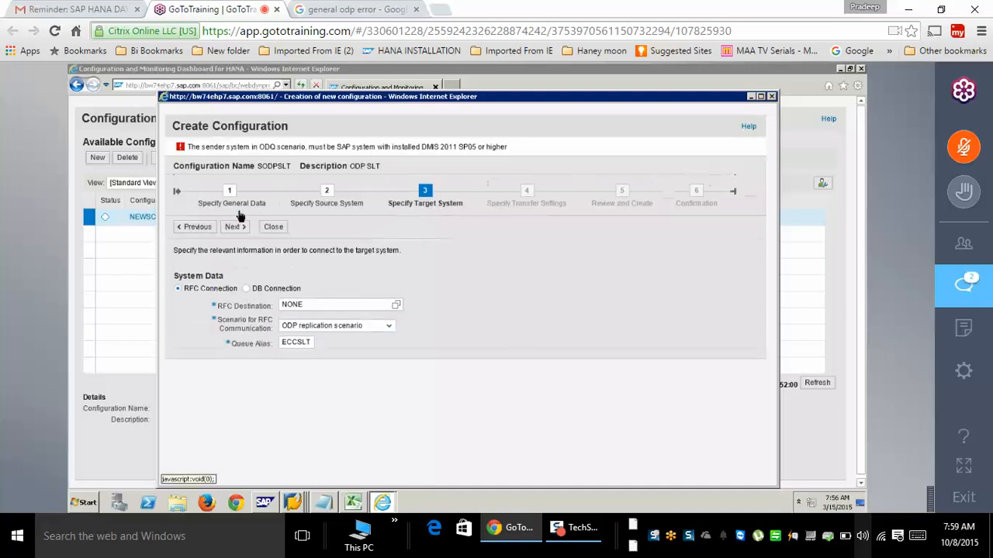
pyautogui.click(198, 229)
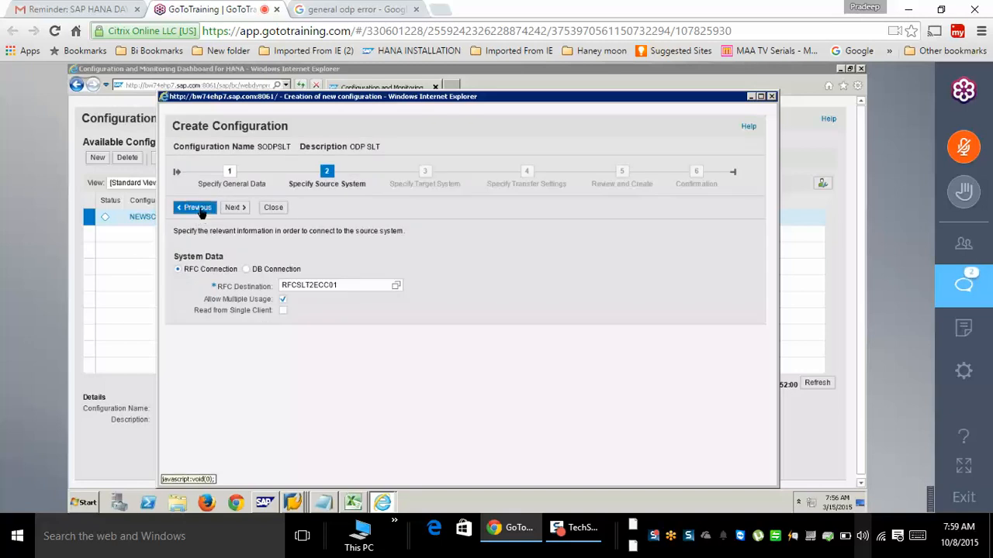
pyautogui.click(199, 210)
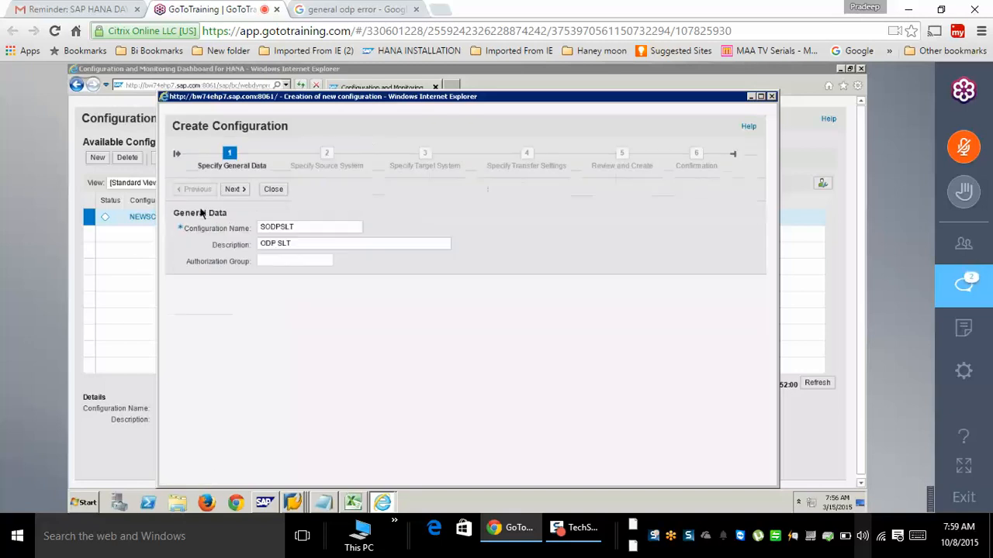
pyautogui.click(235, 190)
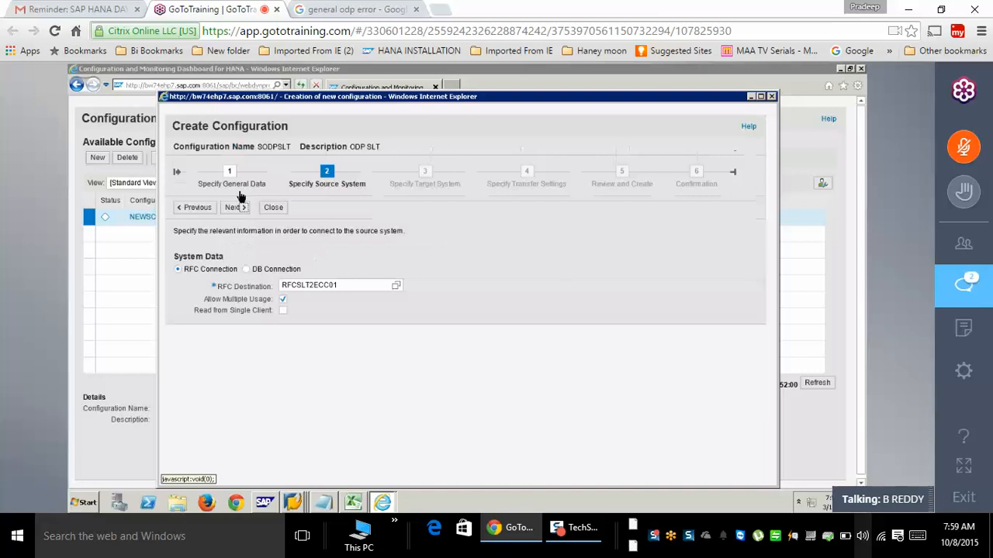
pyautogui.click(295, 505)
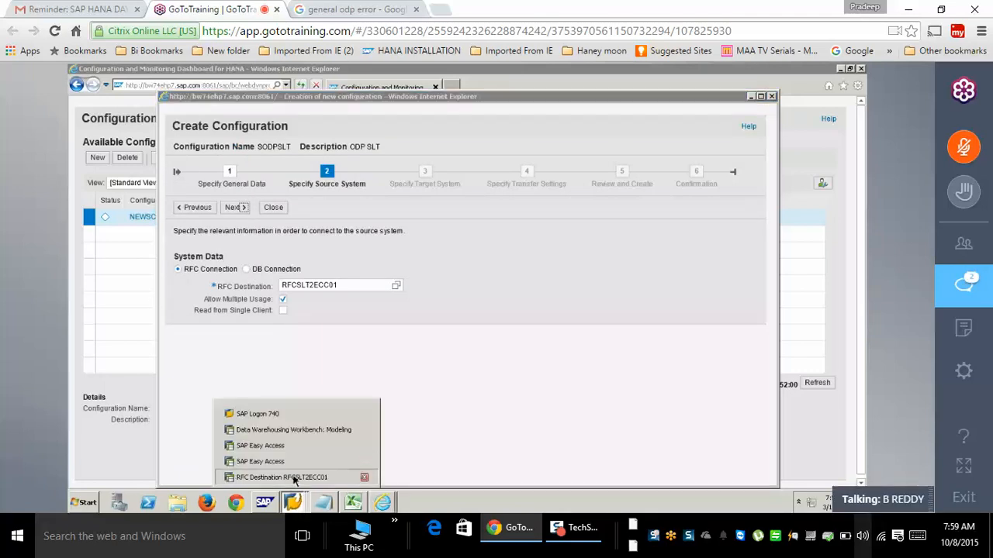
# - Save the RFCSLT2ECC01 destination from its Logon & Security settings
pyautogui.click(289, 475)
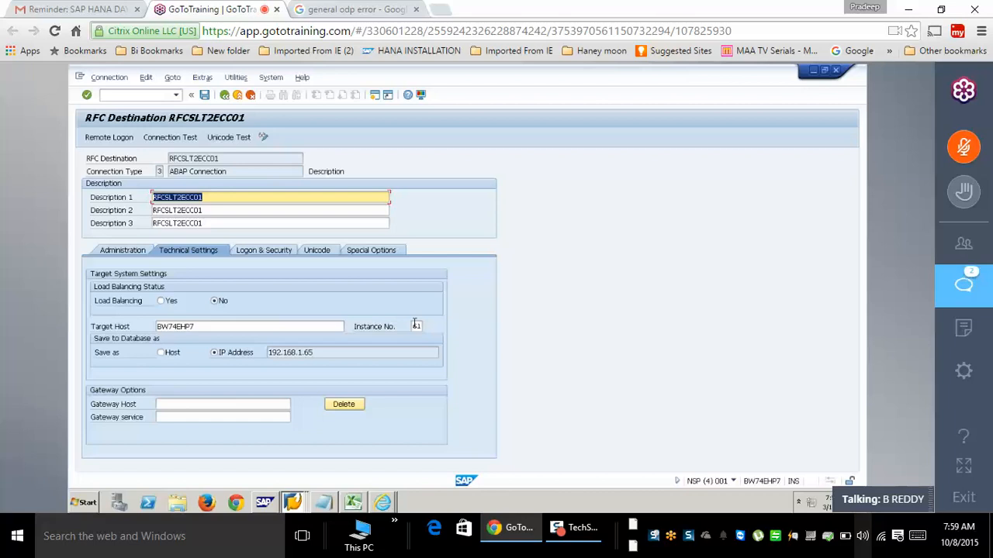
pyautogui.click(268, 252)
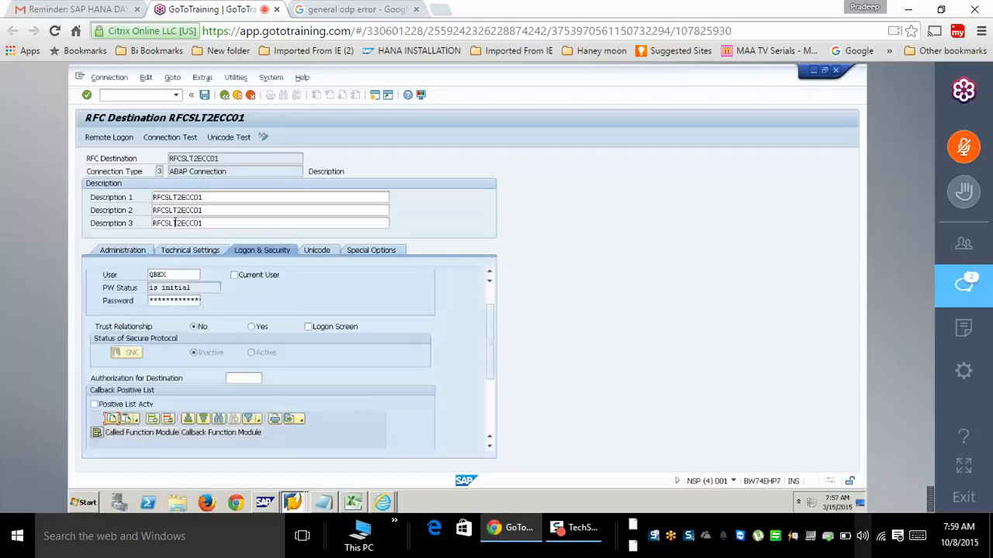
pyautogui.click(171, 304)
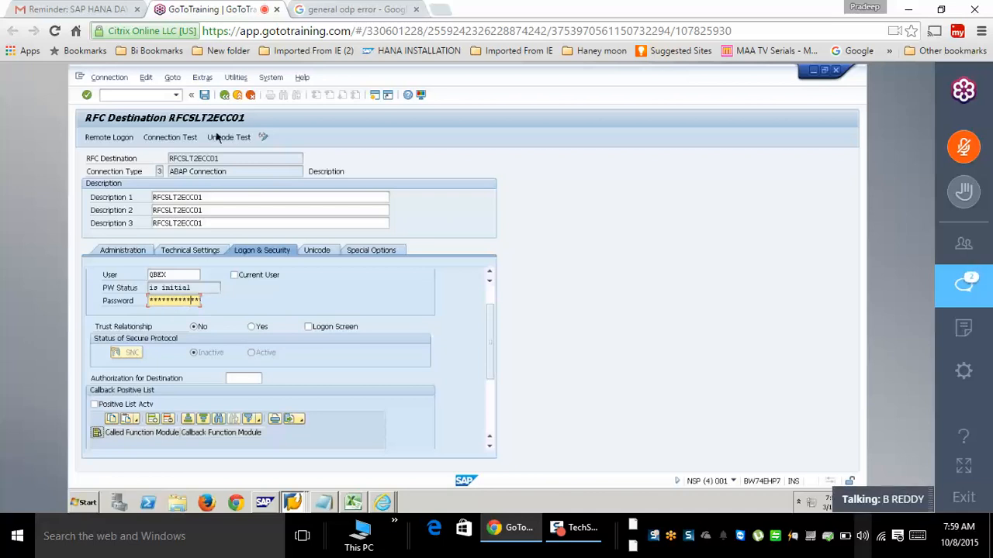
pyautogui.click(206, 96)
# - Run a connection test on RFCSLT2ECC01, then leave the destination screen
pyautogui.click(185, 137)
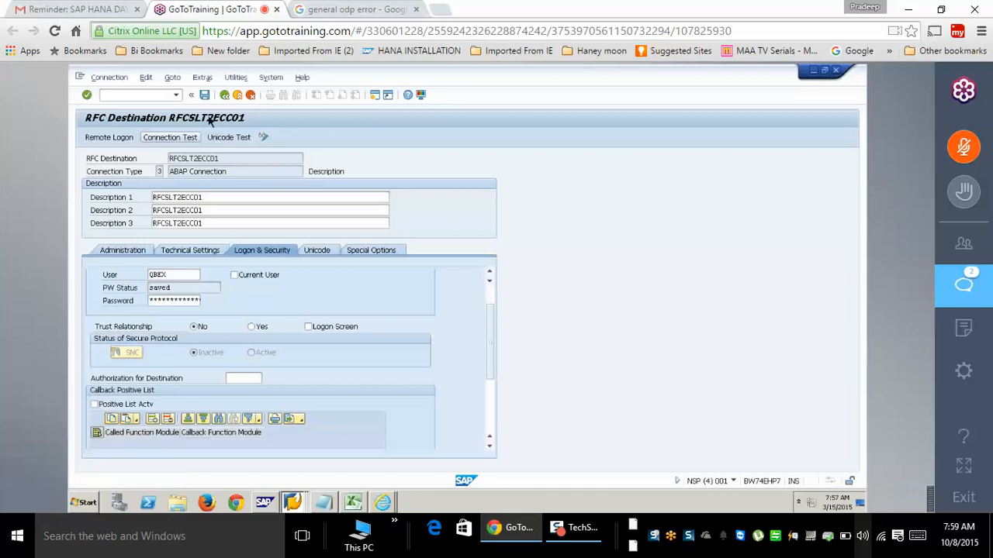
pyautogui.press('Return')
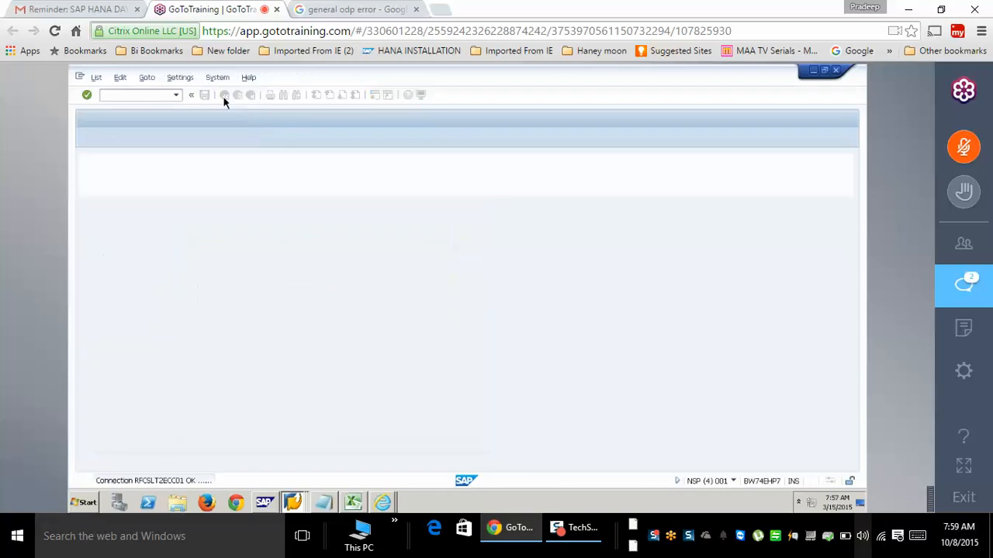
pyautogui.press('F3')
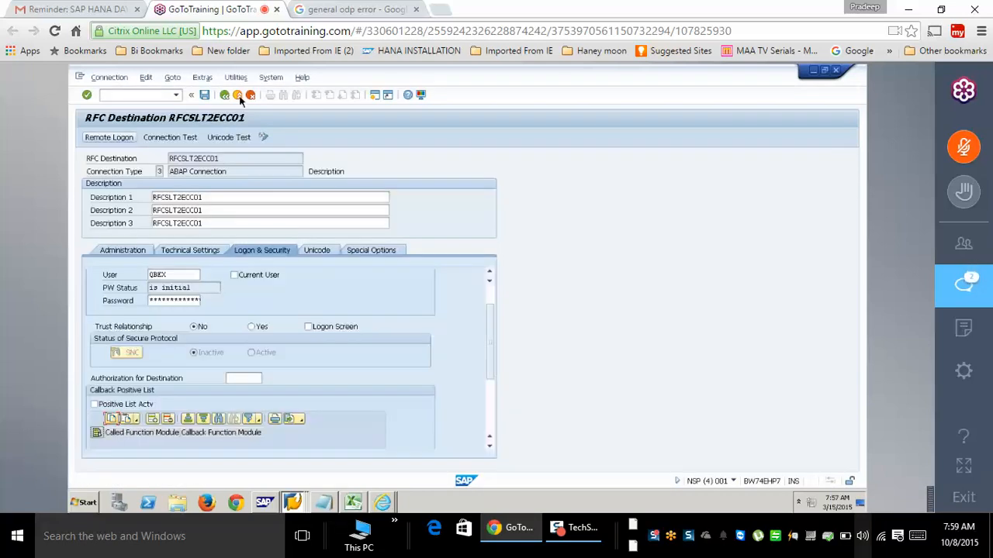
pyautogui.click(238, 96)
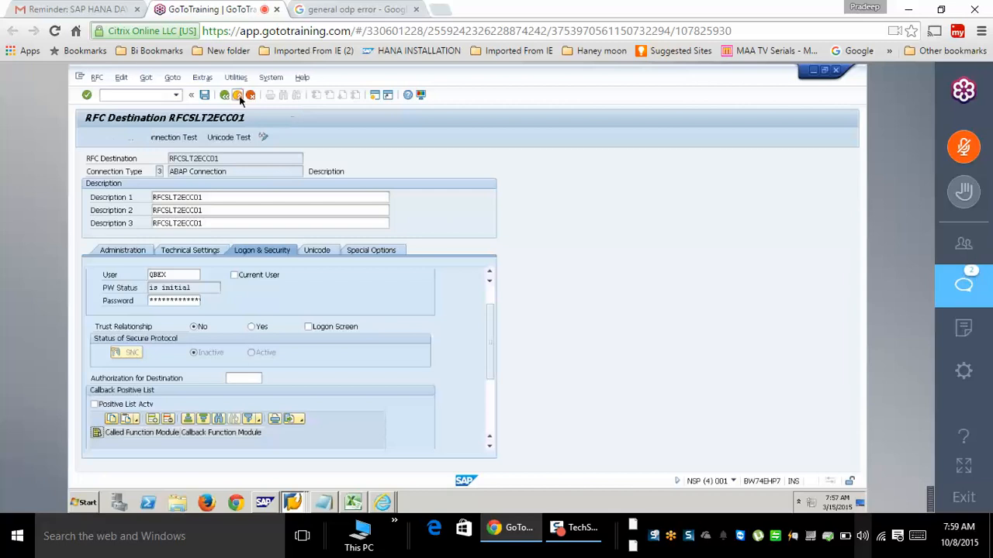
pyautogui.hotkey('alt', 'Tab')
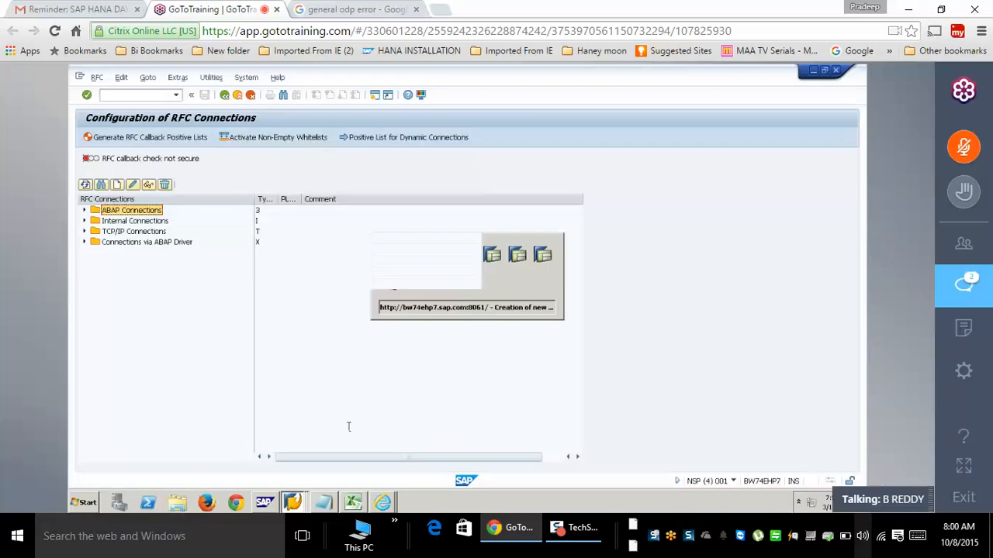
pyautogui.click(231, 208)
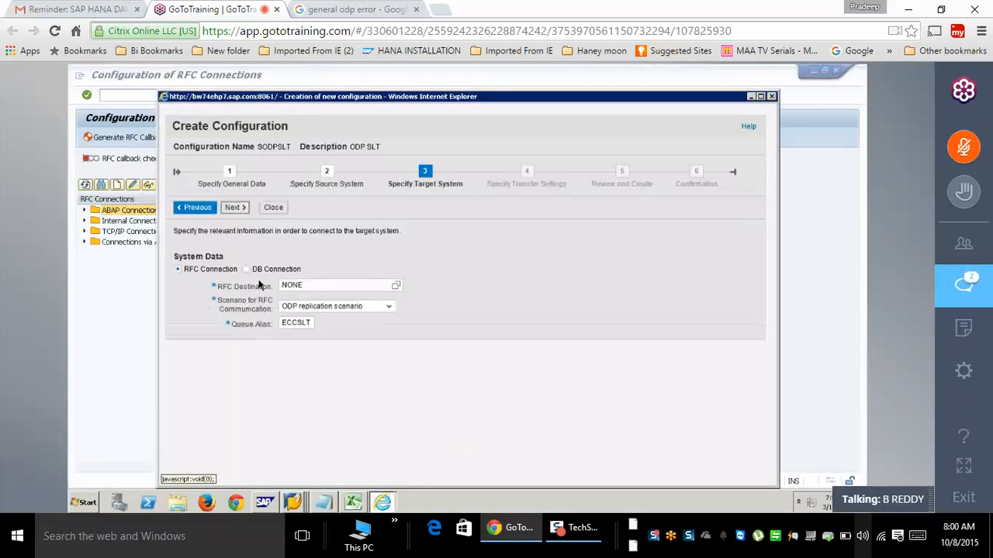
pyautogui.click(194, 207)
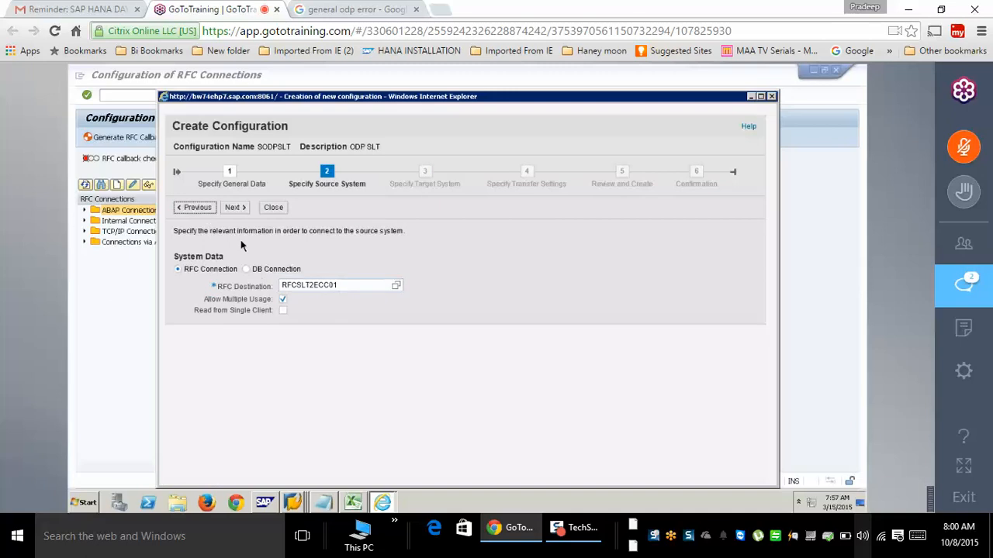
pyautogui.click(235, 214)
pyautogui.click(235, 211)
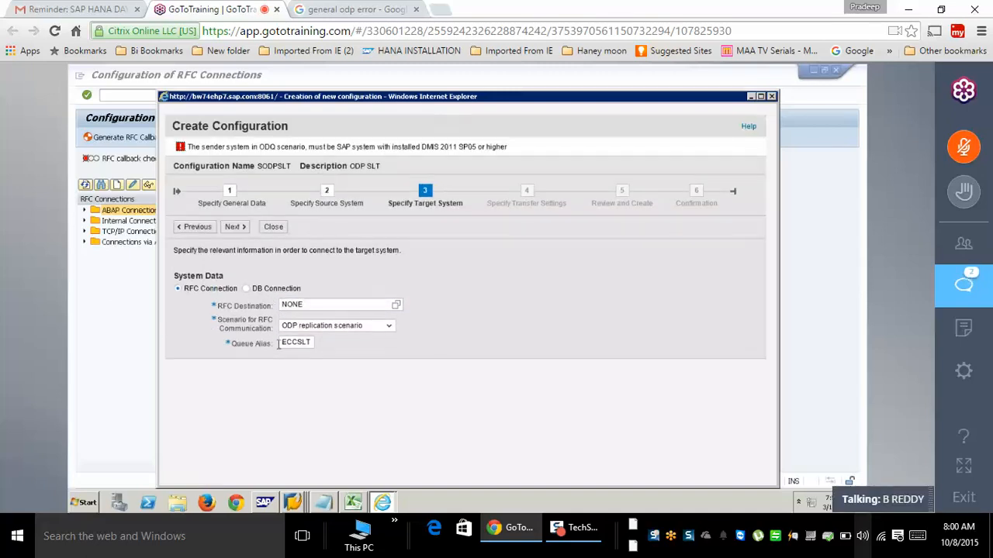
pyautogui.click(282, 342)
pyautogui.doubleClick(282, 343)
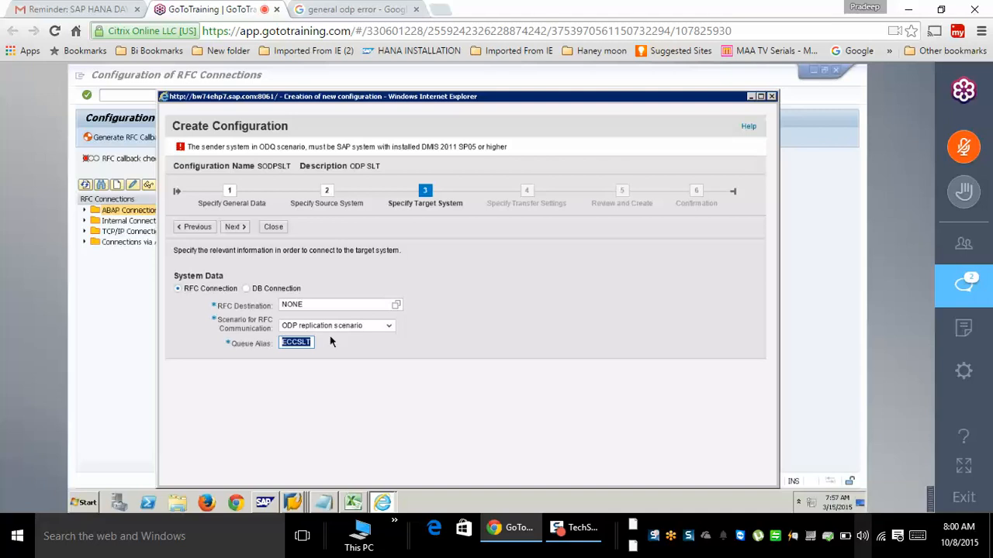
pyautogui.write('sltbw')
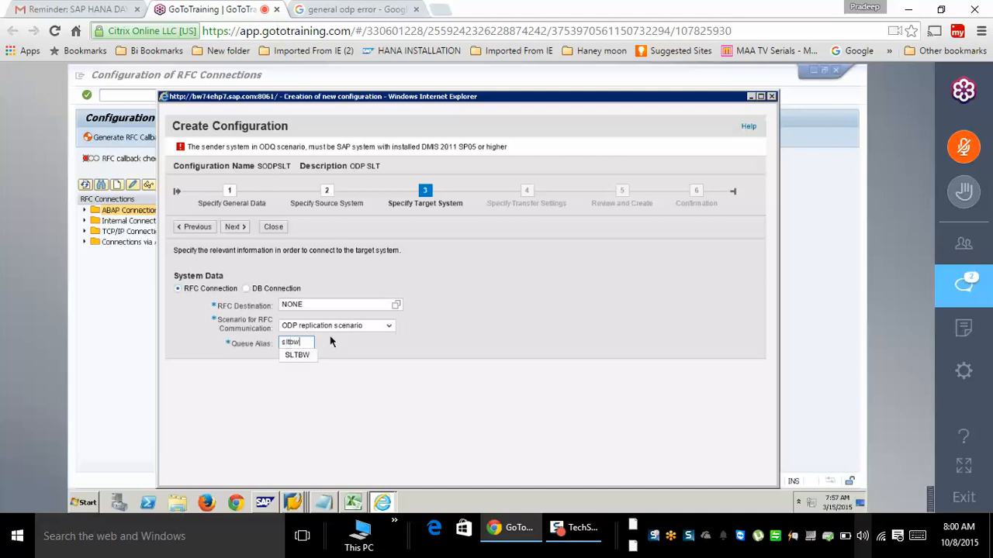
pyautogui.click(303, 356)
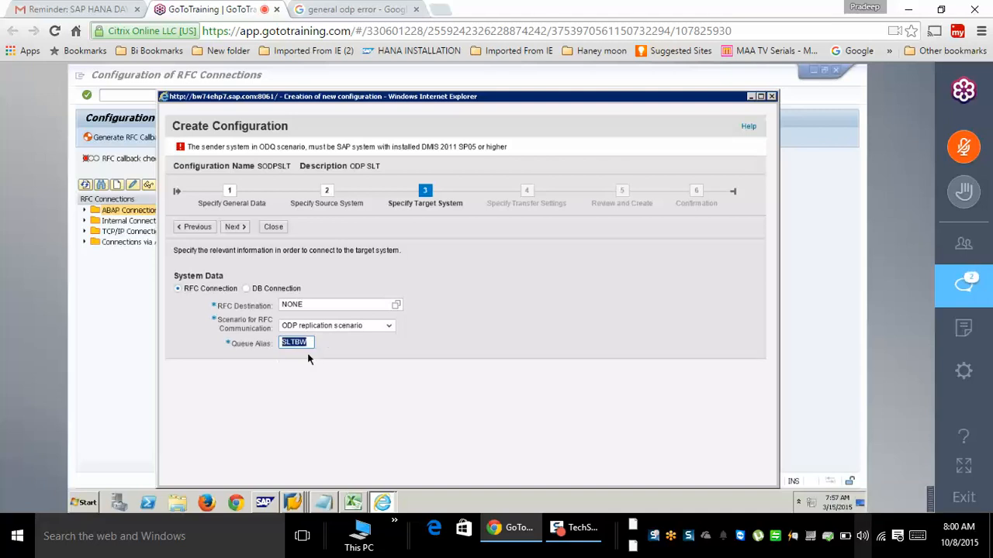
pyautogui.click(241, 229)
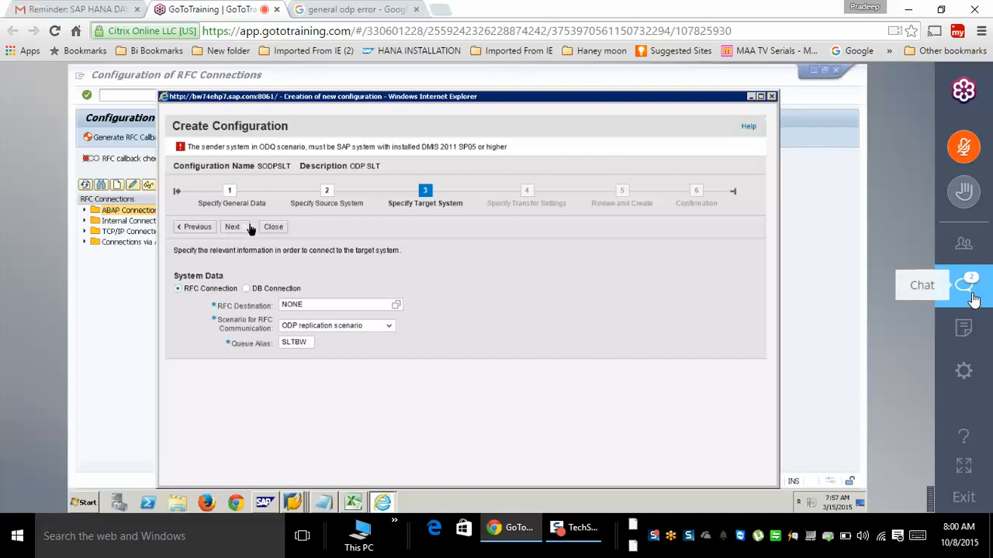
pyautogui.click(965, 284)
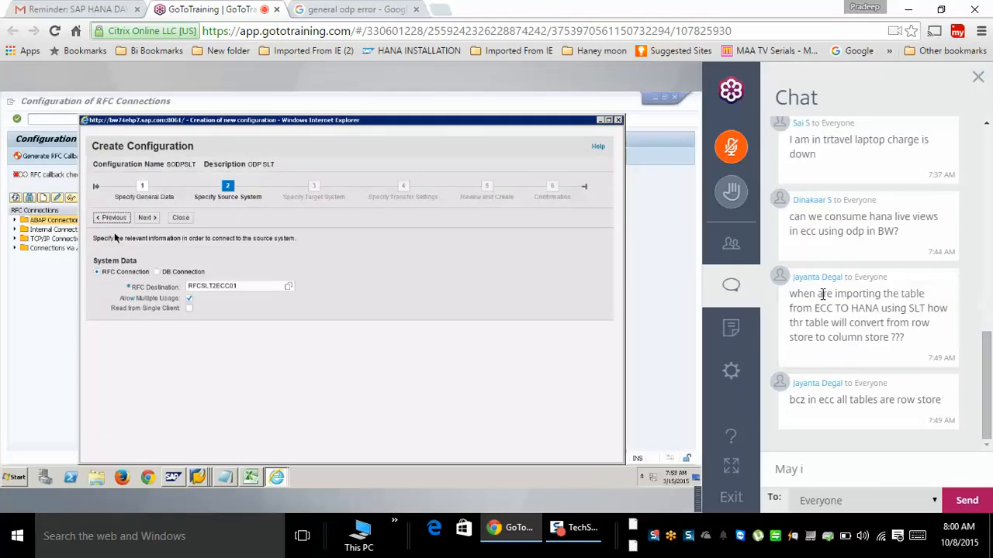
pyautogui.click(733, 290)
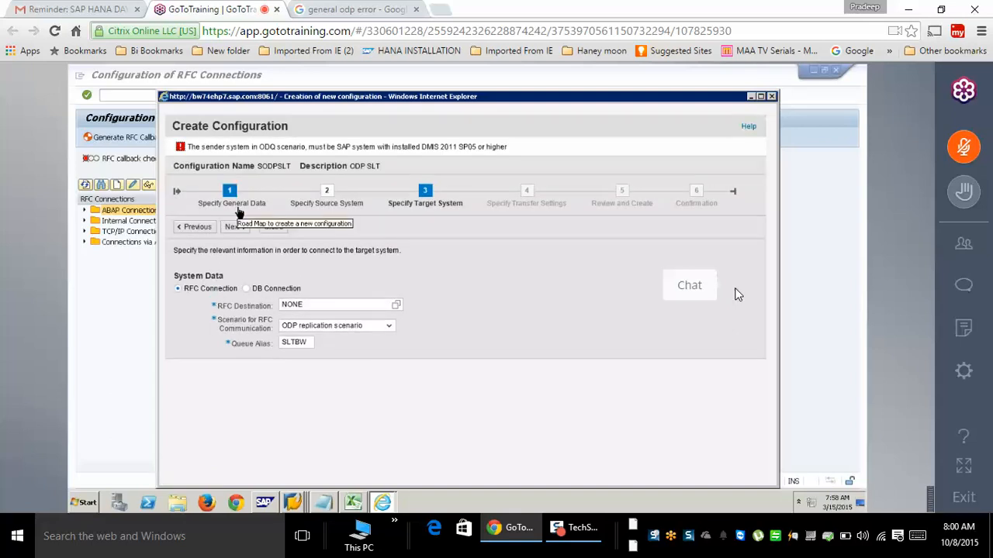
# - Use System > Status to confirm DMIS 2011_1_731 is at support package 0005, then close both dialogs
pyautogui.click(230, 75)
pyautogui.click(246, 77)
pyautogui.click(268, 236)
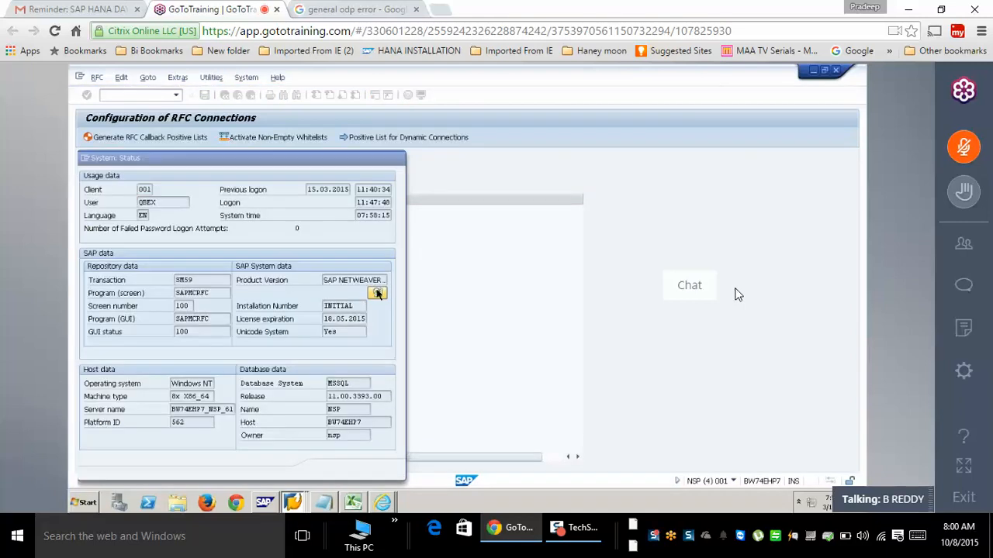
pyautogui.click(377, 293)
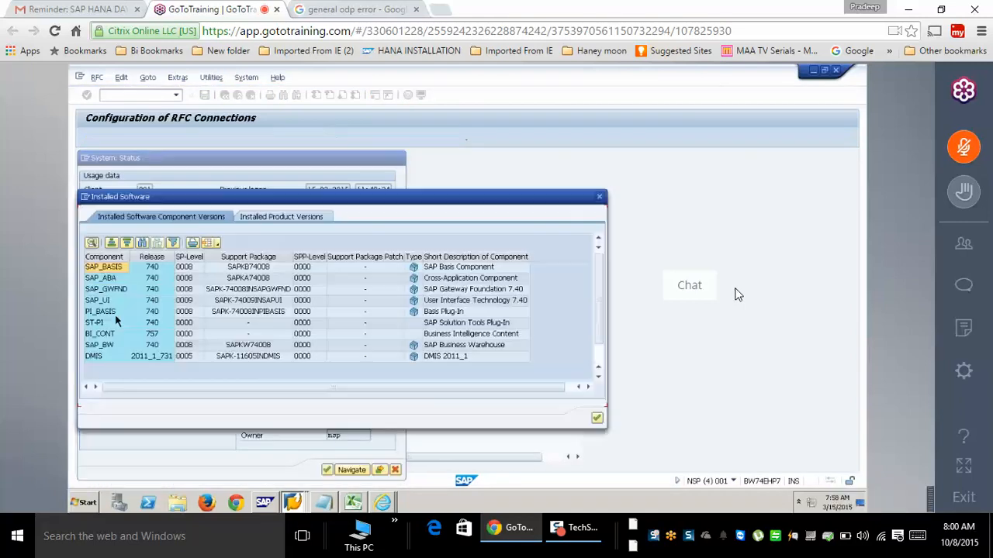
pyautogui.click(98, 357)
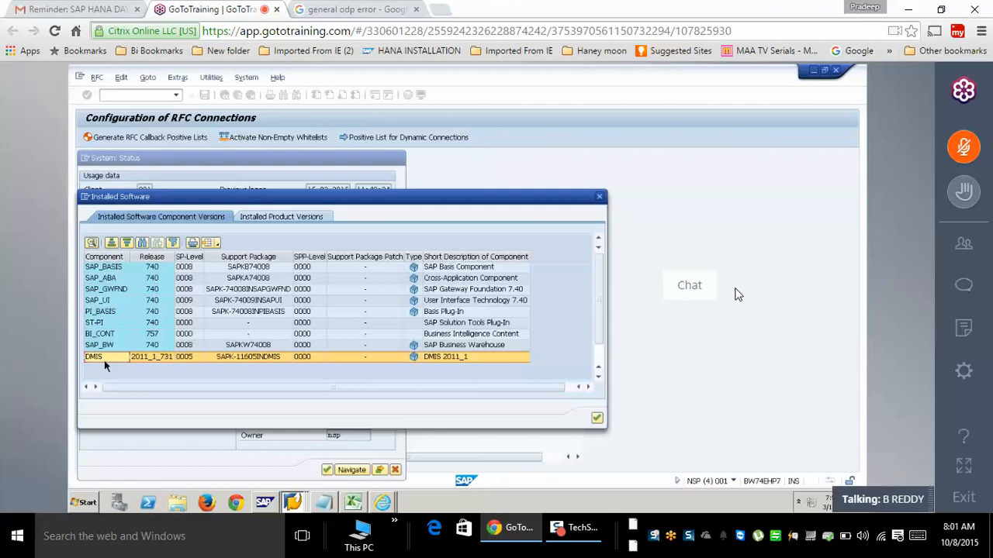
pyautogui.click(597, 420)
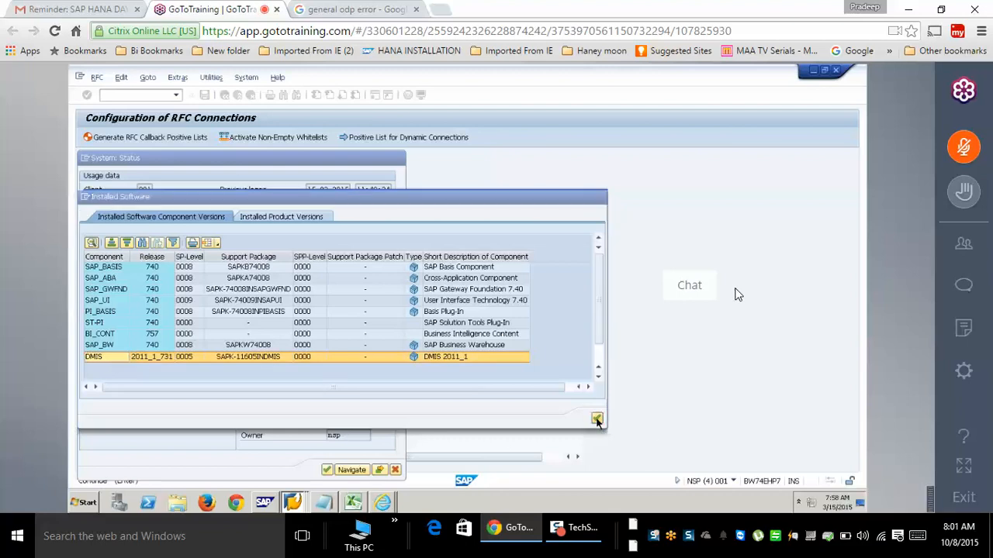
pyautogui.click(396, 471)
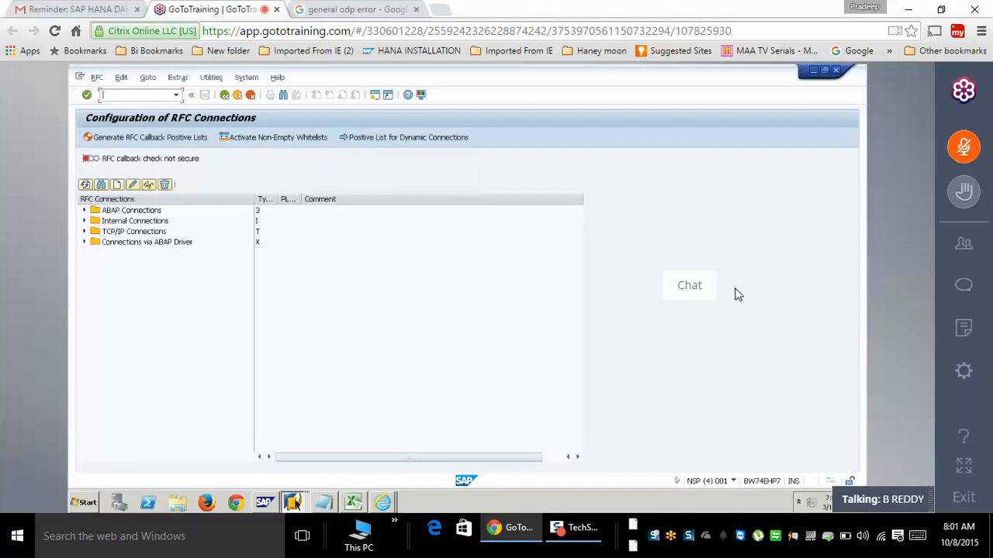
# - Bring the configuration wizard forward, select its DMIS 2011 SP05 requirement error, then switch to SAP Logon
pyautogui.click(292, 503)
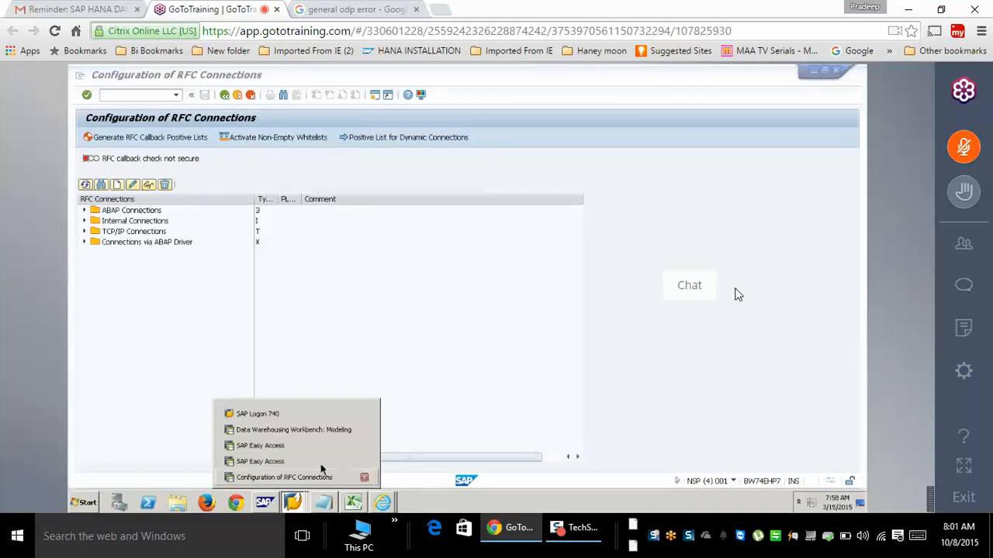
pyautogui.click(382, 503)
pyautogui.click(382, 503)
pyautogui.click(386, 478)
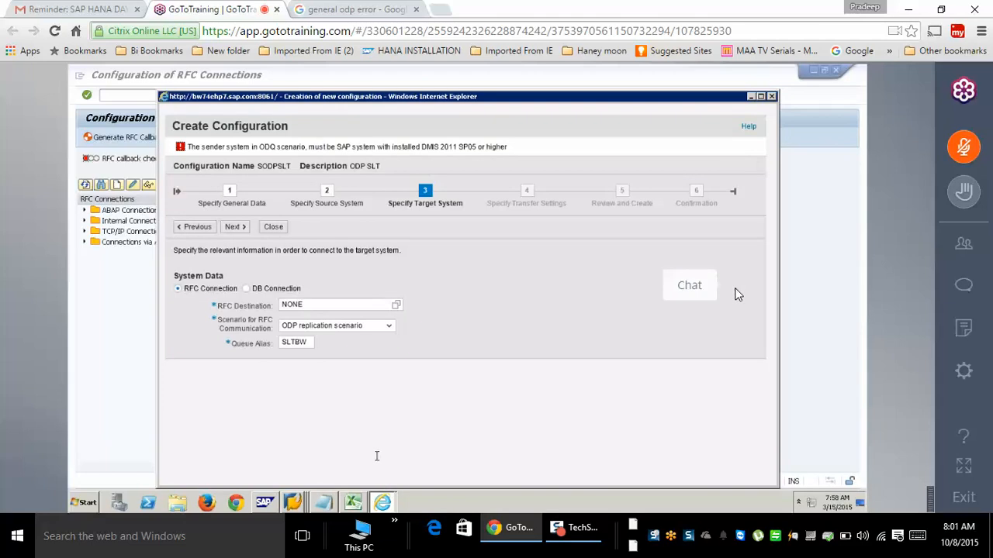
pyautogui.click(506, 146)
pyautogui.click(450, 150)
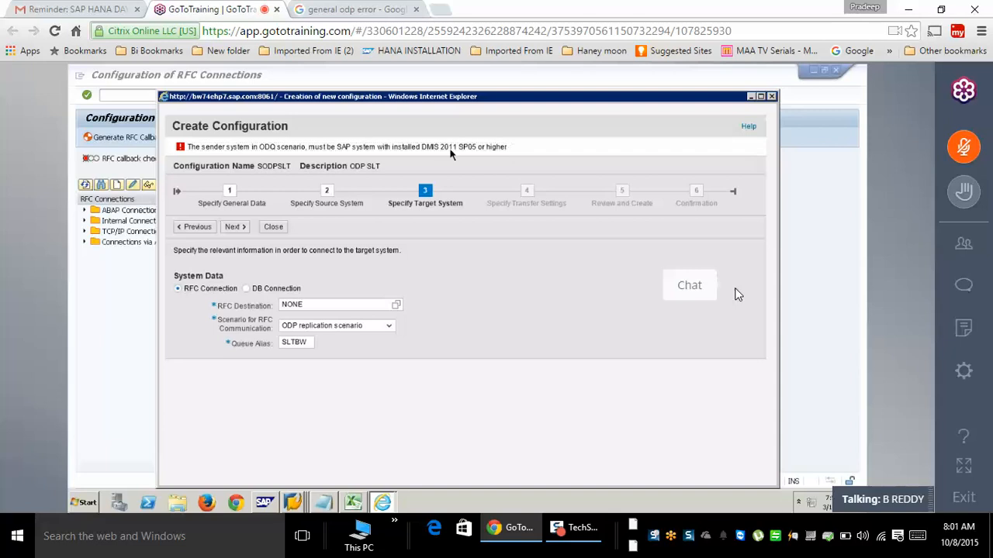
pyautogui.moveTo(507, 146); pyautogui.dragTo(189, 148)
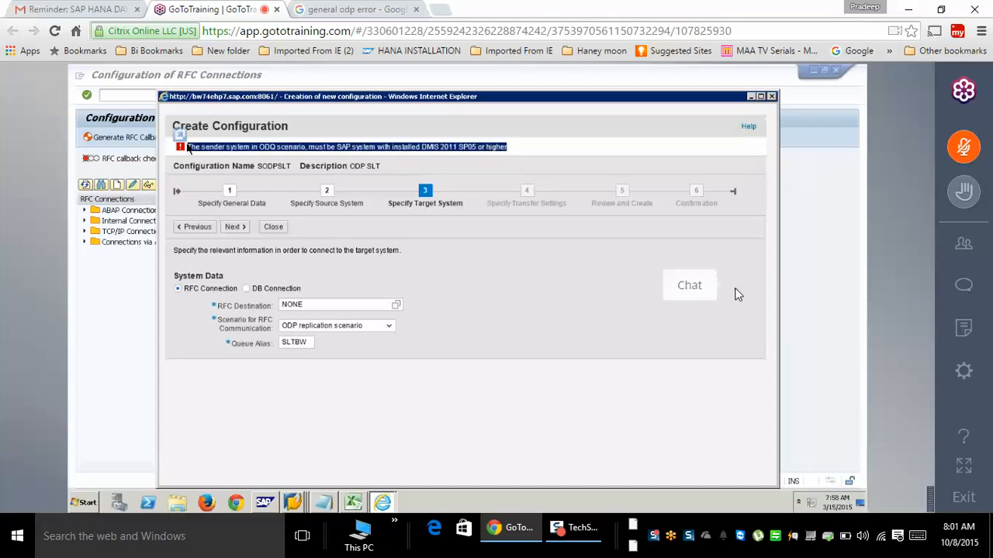
pyautogui.click(295, 504)
pyautogui.click(275, 415)
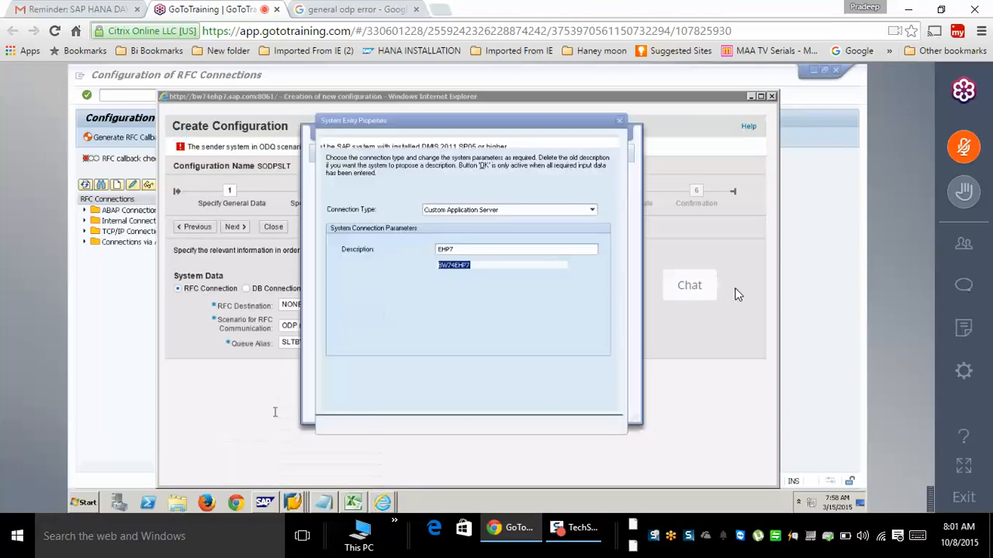
# - Log on to the EHP7 system from SAP Logon, continuing past the multiple-logon prompt
pyautogui.click(395, 427)
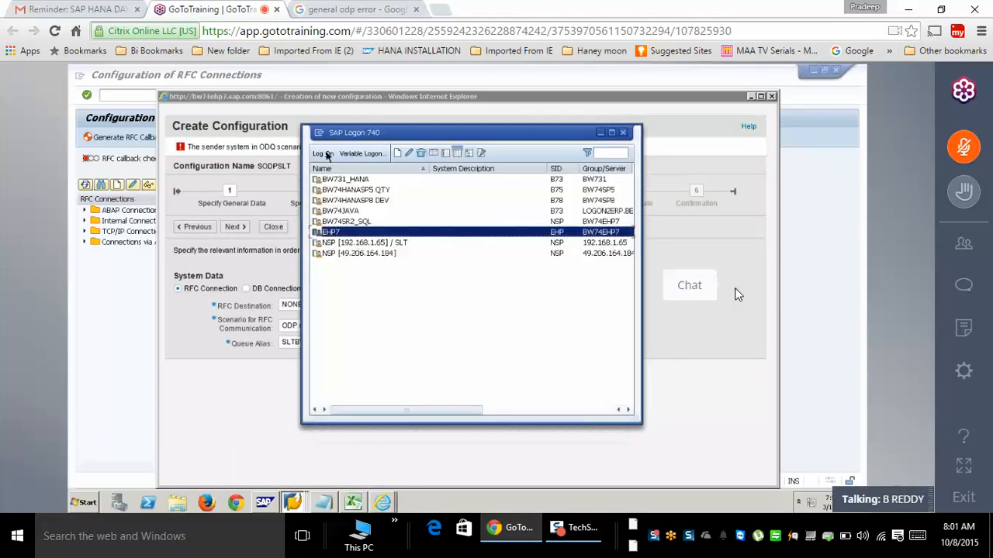
pyautogui.doubleClick(324, 233)
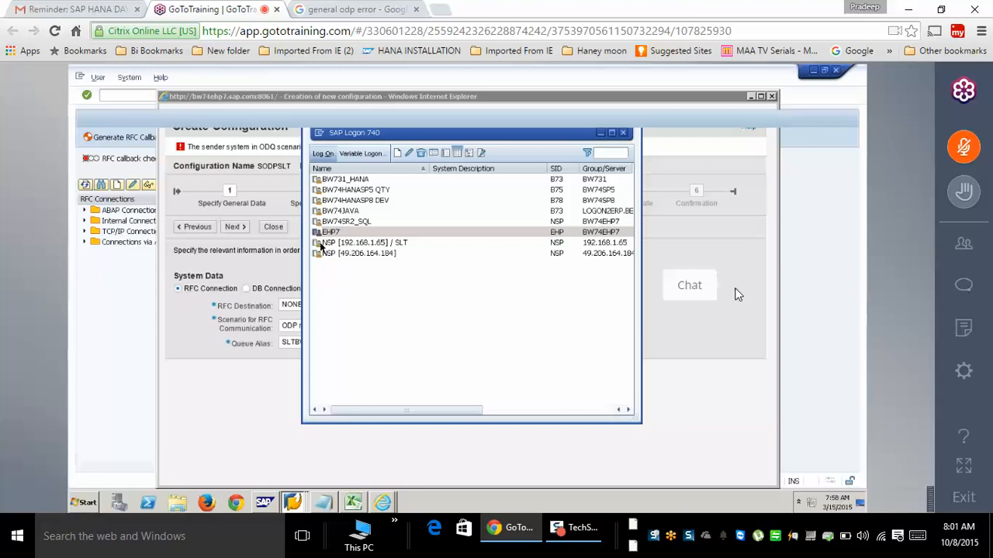
pyautogui.press('Tab')
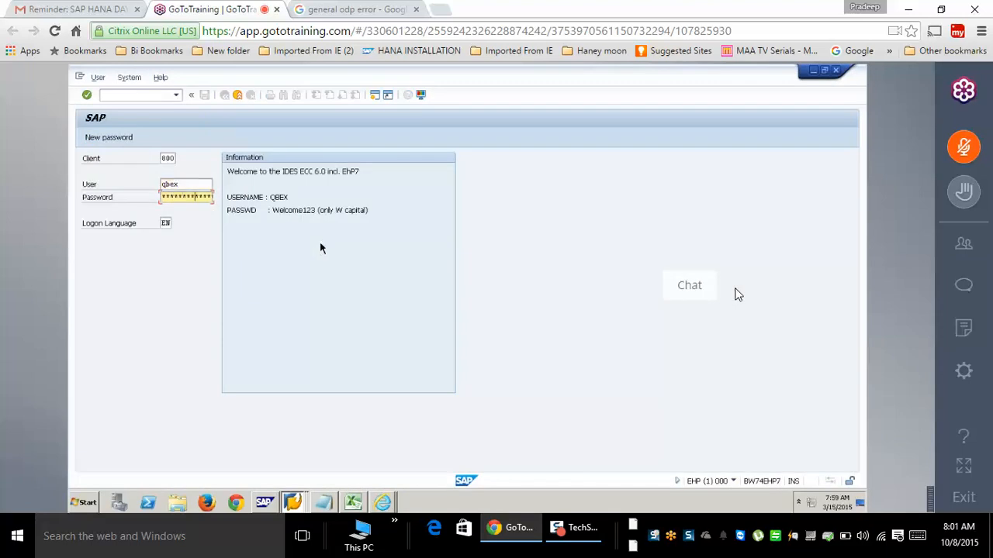
pyautogui.press('Return')
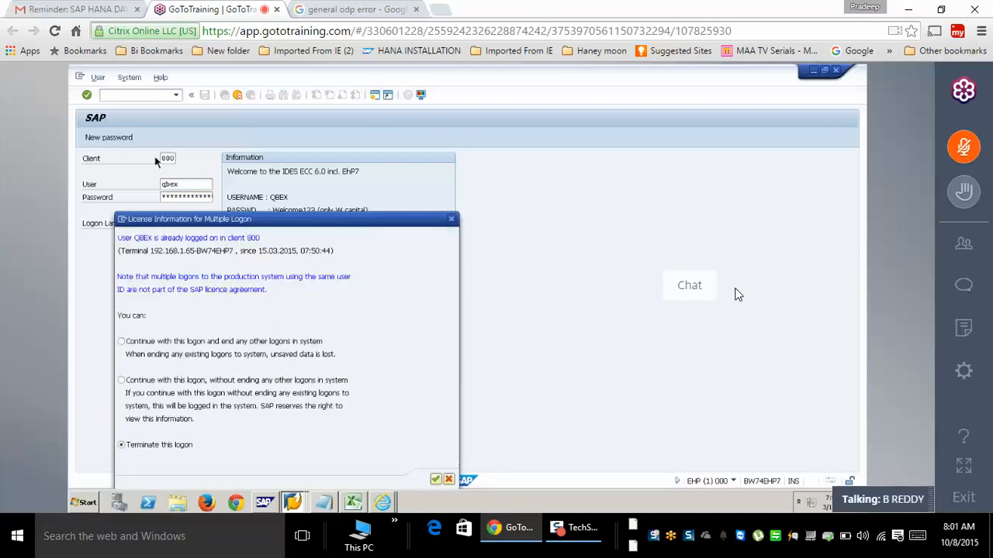
pyautogui.press('Up')
pyautogui.press('Return')
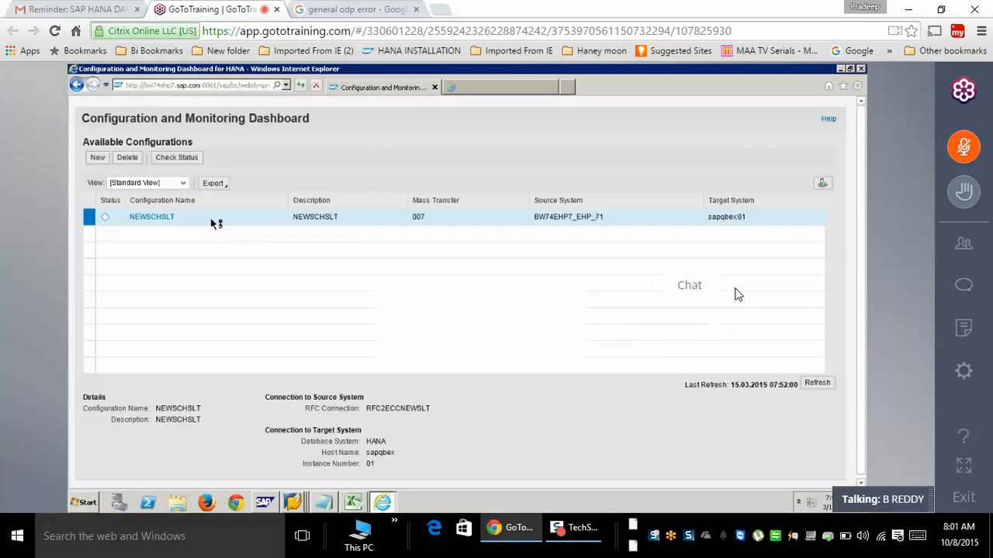
# - Open the ECC system's SLT dashboard in a new browser tab and log on with the account password
pyautogui.click(215, 222)
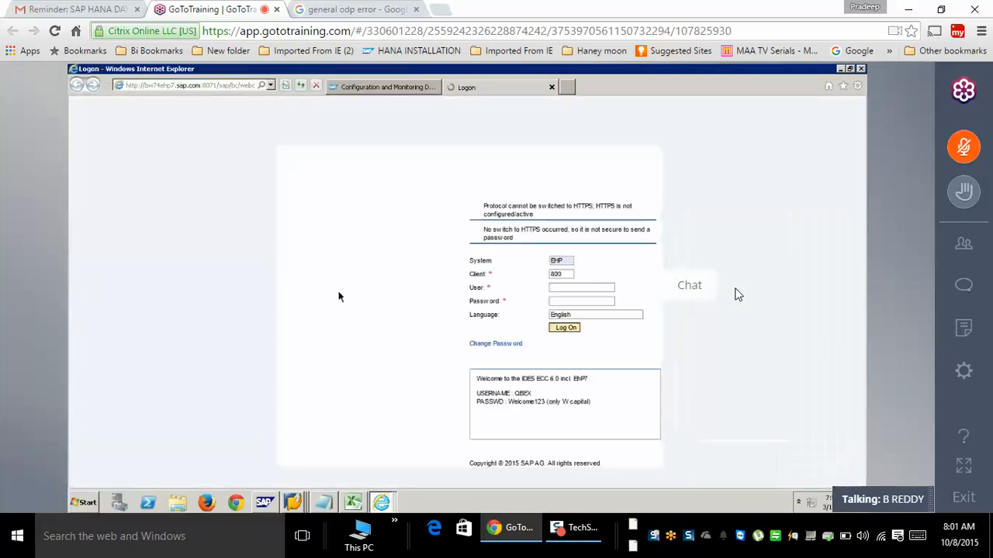
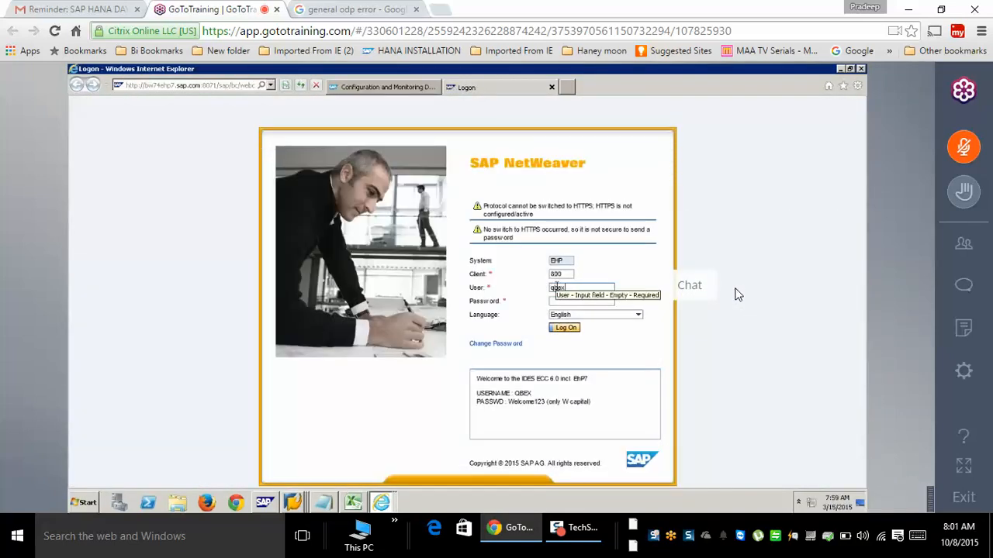
pyautogui.press('Return')
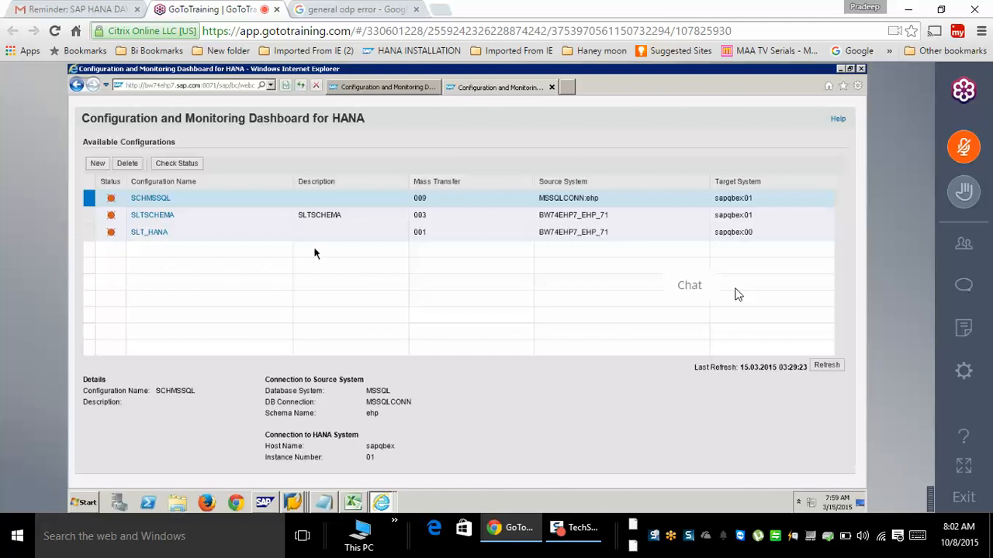
# - On the ECC session, open System > Status and display the installed components' support package levels
pyautogui.hotkey('alt', 'Tab')
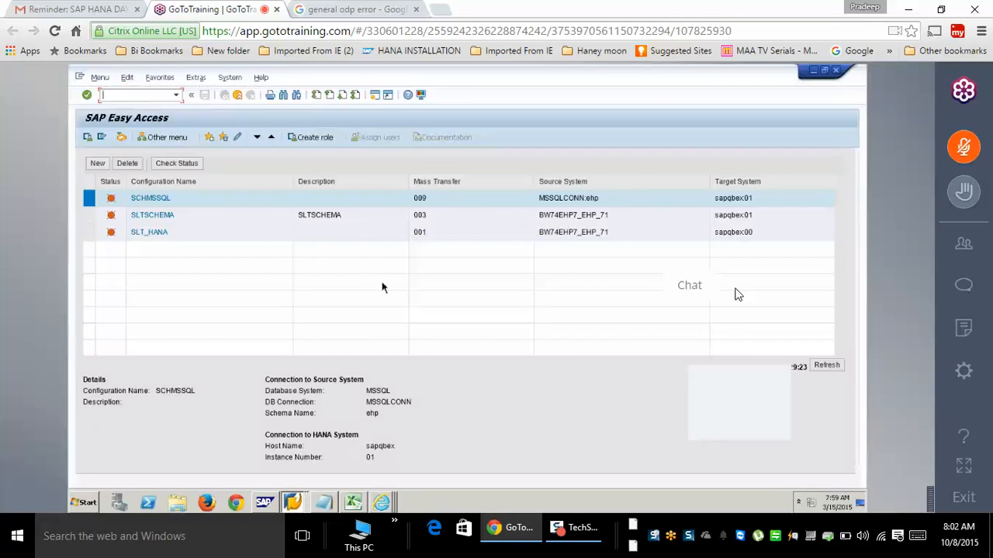
pyautogui.click(230, 78)
pyautogui.click(244, 235)
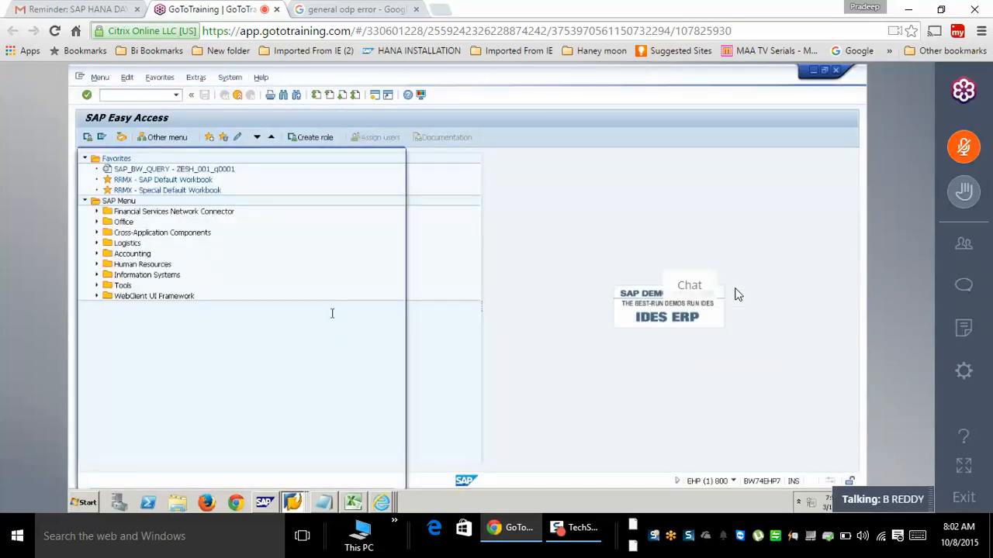
pyautogui.click(377, 302)
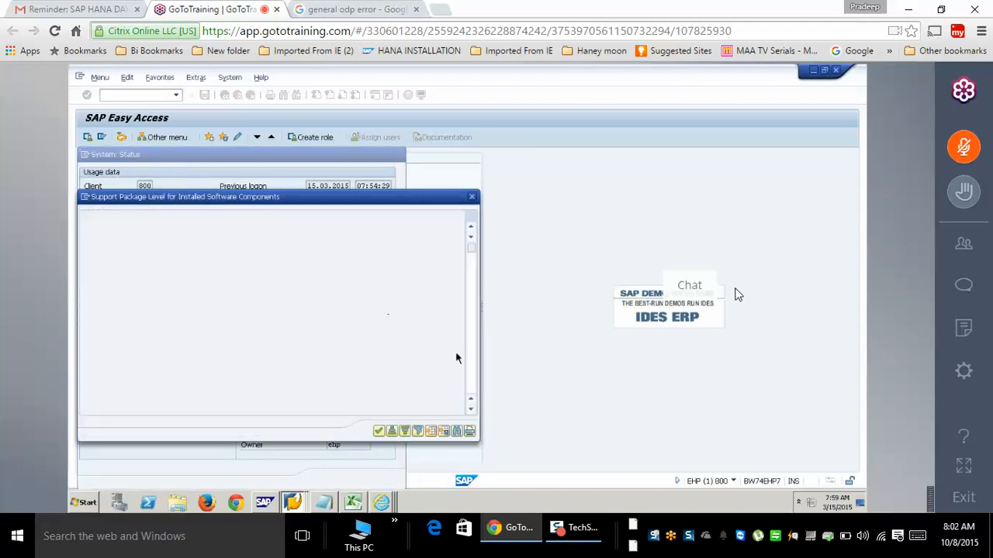
# - Scroll and sort the component list to find DMIS 2011_1_731 at support package 0004
pyautogui.click(471, 378)
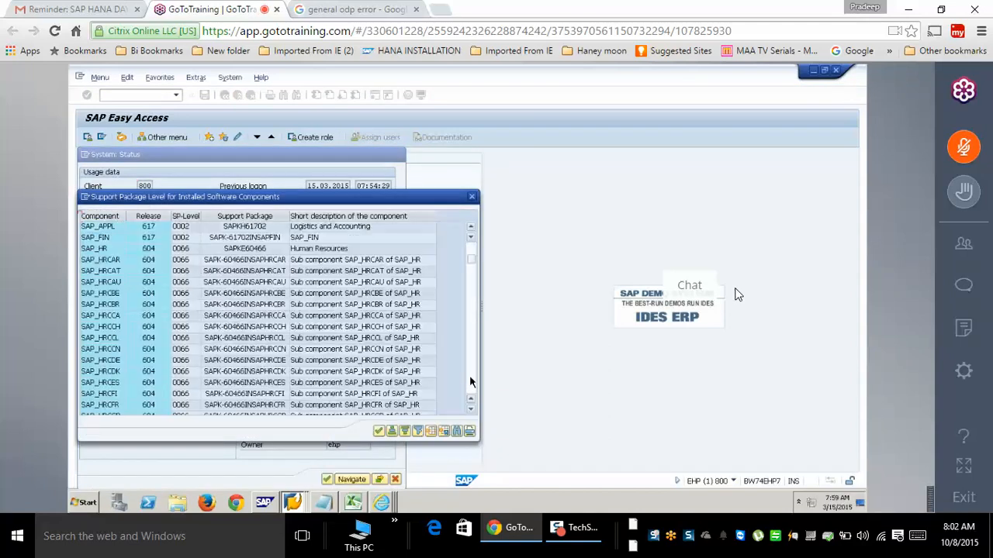
pyautogui.click(470, 378)
pyautogui.click(470, 378)
pyautogui.click(470, 379)
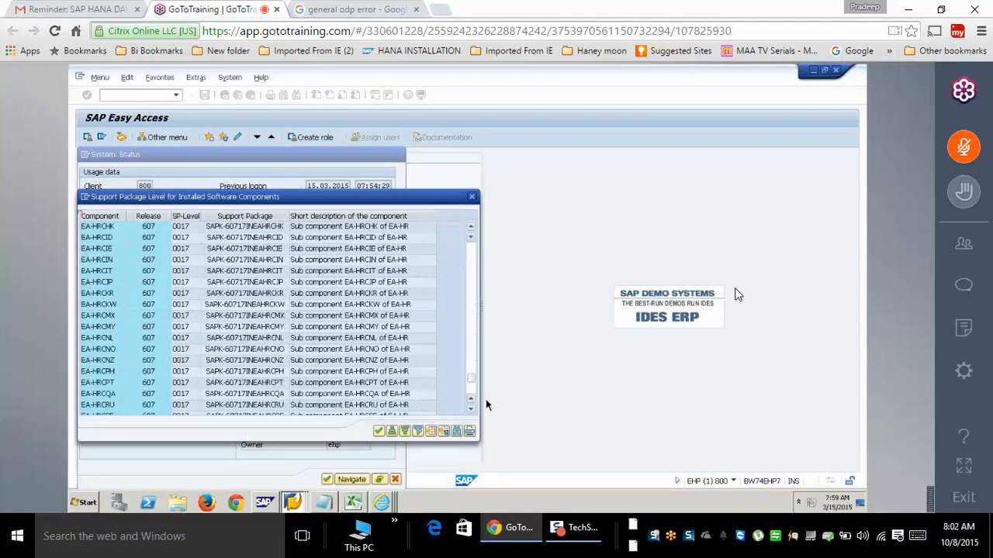
pyautogui.moveTo(471, 326); pyautogui.dragTo(470, 400)
pyautogui.click(99, 330)
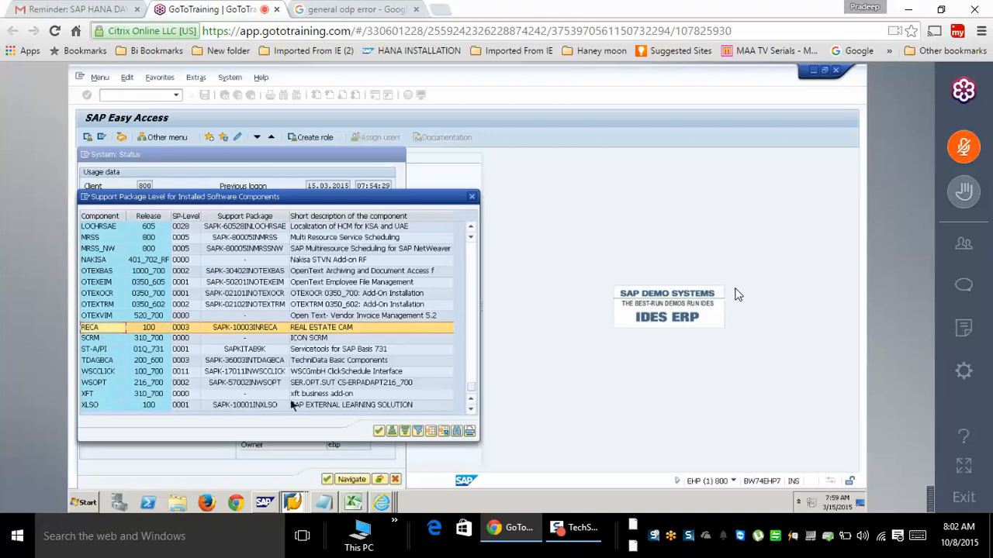
pyautogui.click(418, 431)
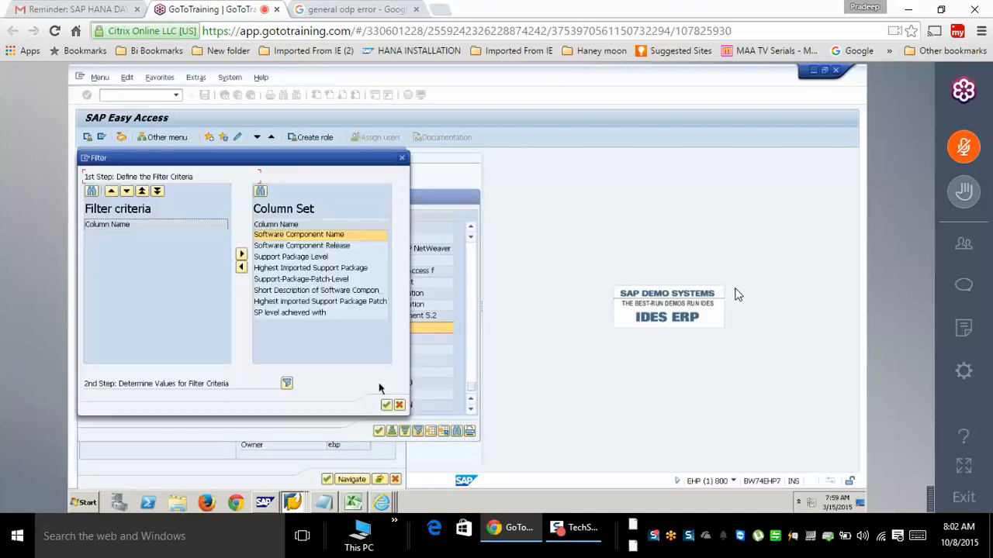
pyautogui.click(286, 384)
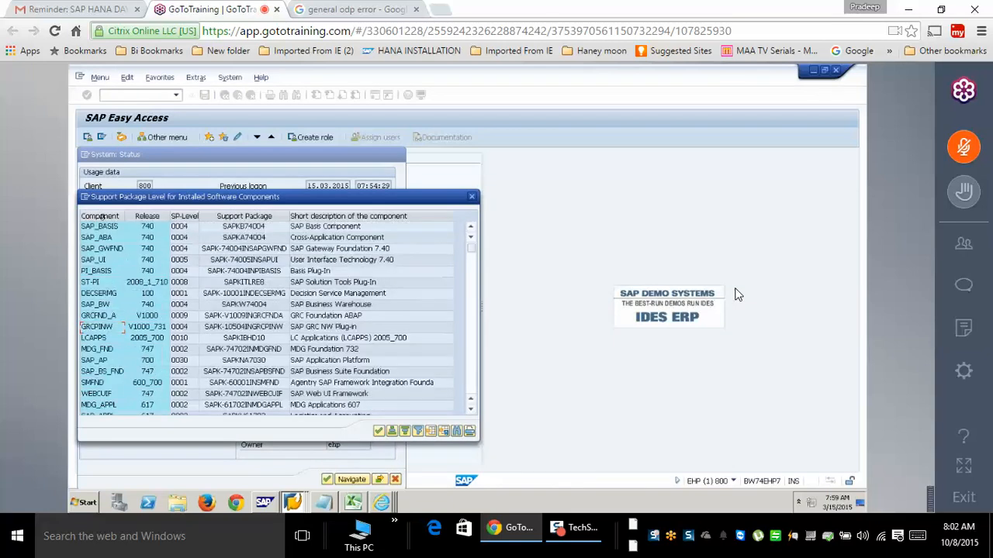
pyautogui.click(404, 431)
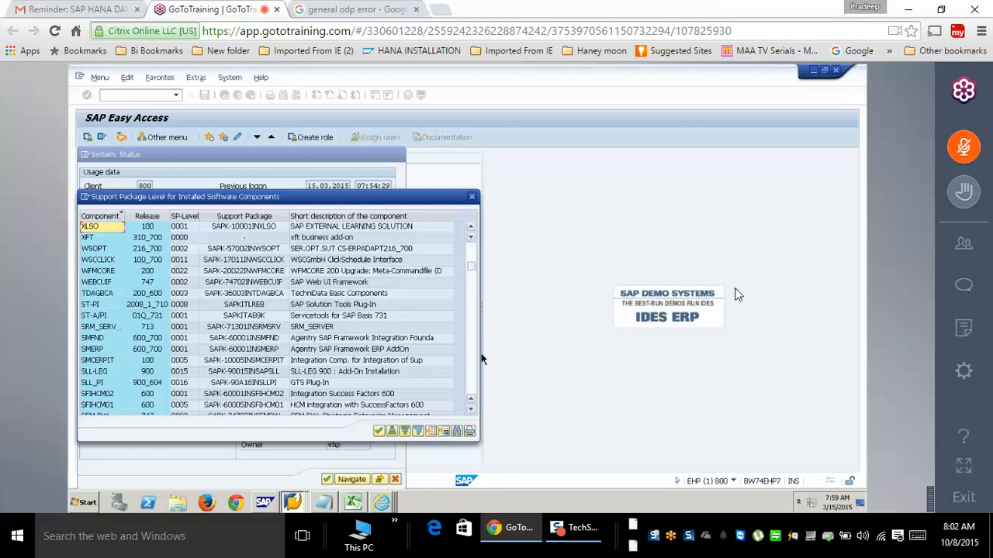
pyautogui.moveTo(482, 401); pyautogui.dragTo(482, 398)
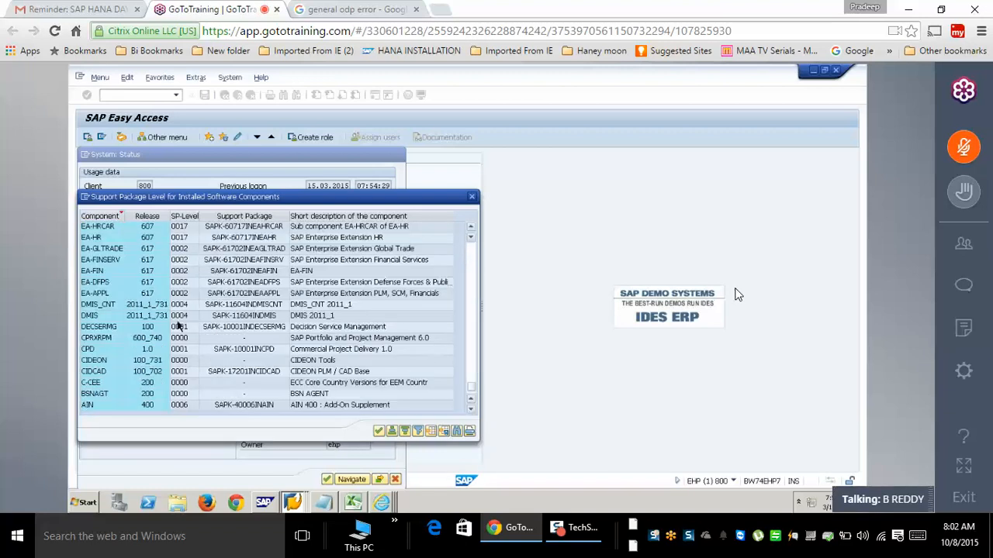
pyautogui.click(127, 317)
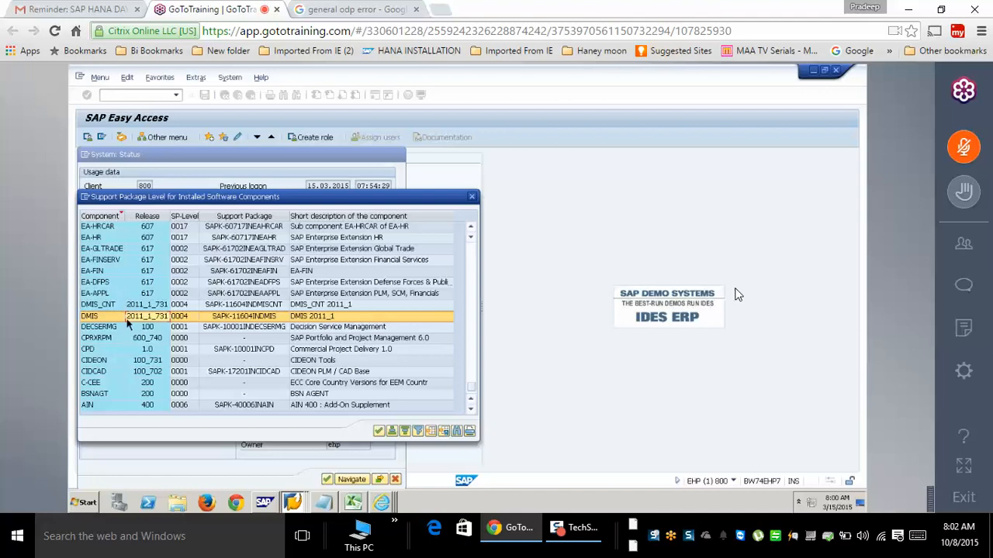
# - Close the support package list and the System Status window
pyautogui.click(379, 431)
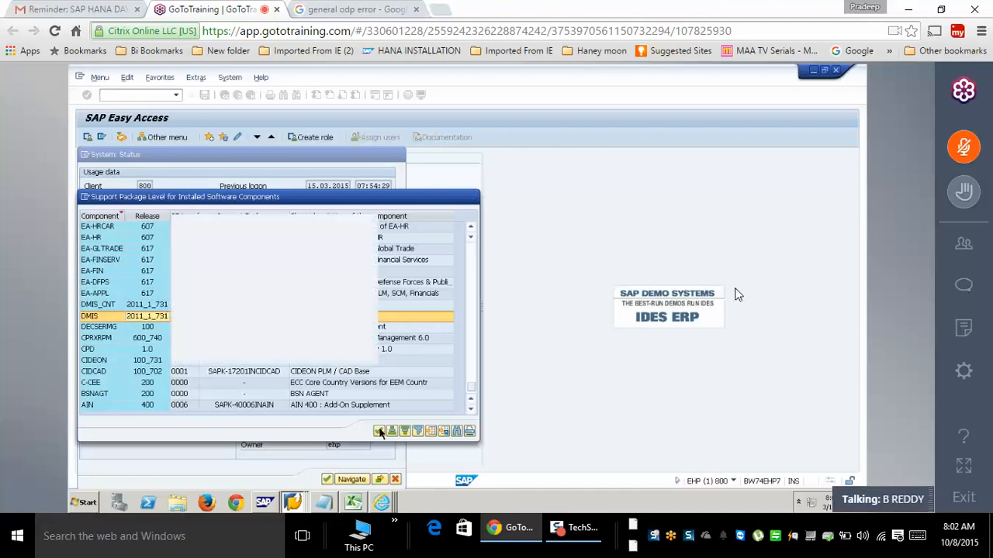
pyautogui.click(396, 479)
pyautogui.click(380, 503)
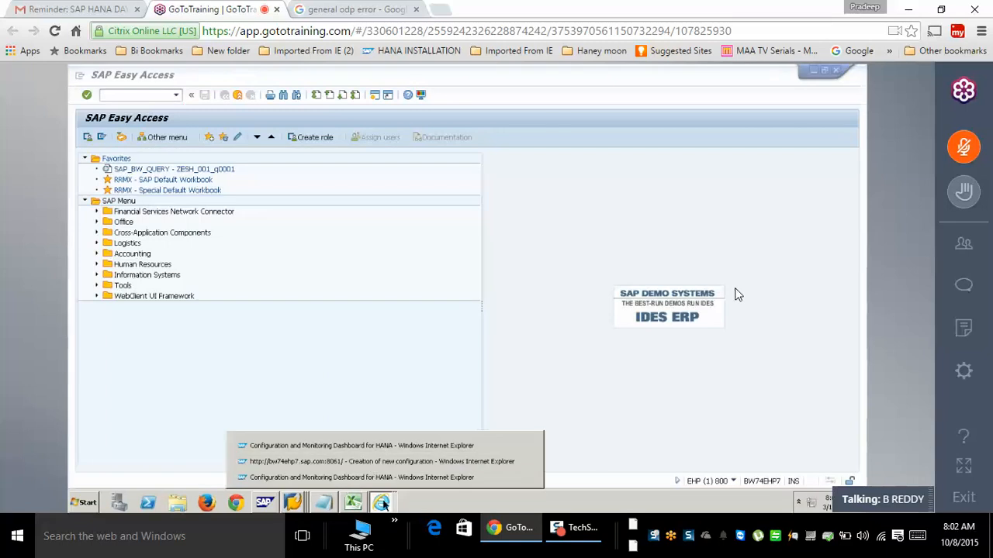
# - Bring back the new SLT configuration window, mark the DMIS 2011 SP05 error text, then minimize the remote session
pyautogui.click(365, 462)
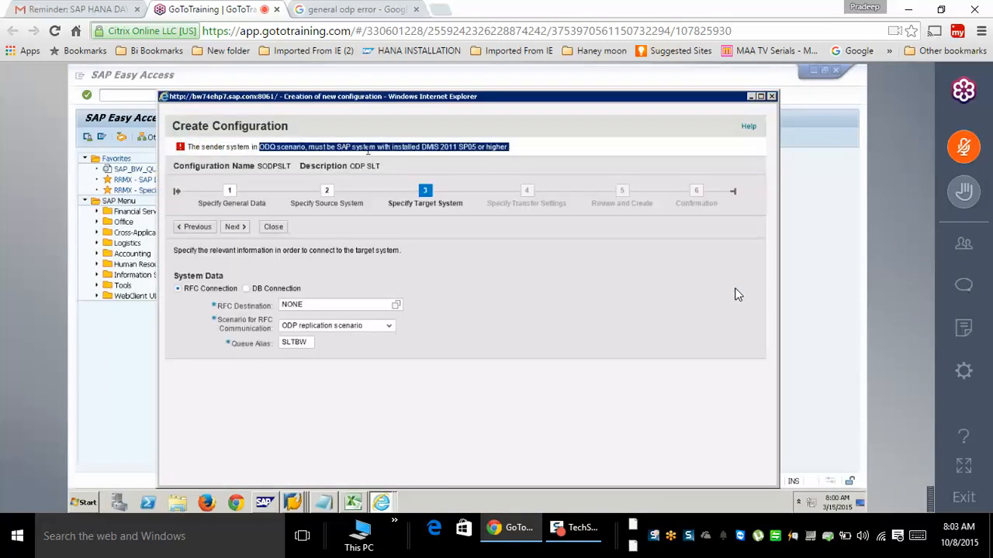
pyautogui.moveTo(346, 152); pyautogui.dragTo(187, 144)
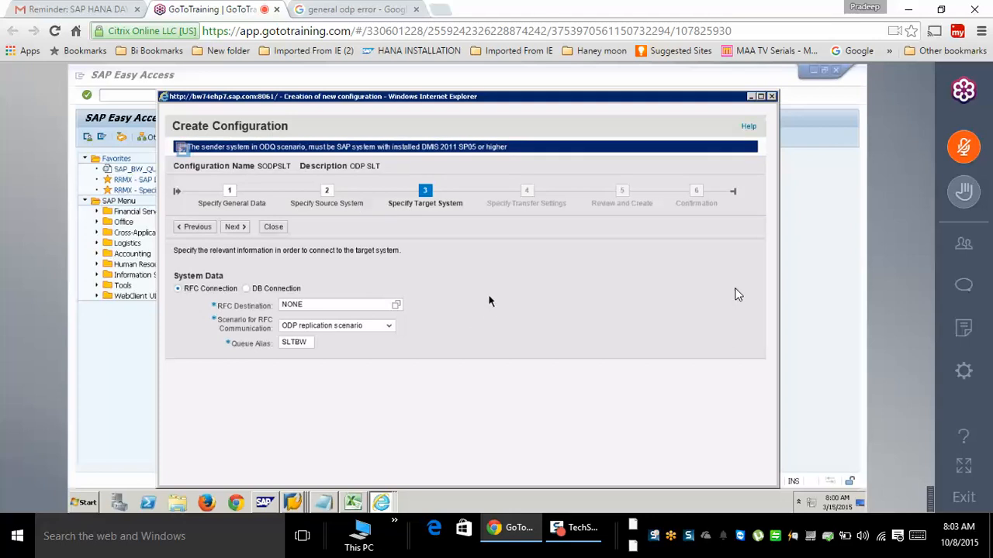
pyautogui.click(488, 154)
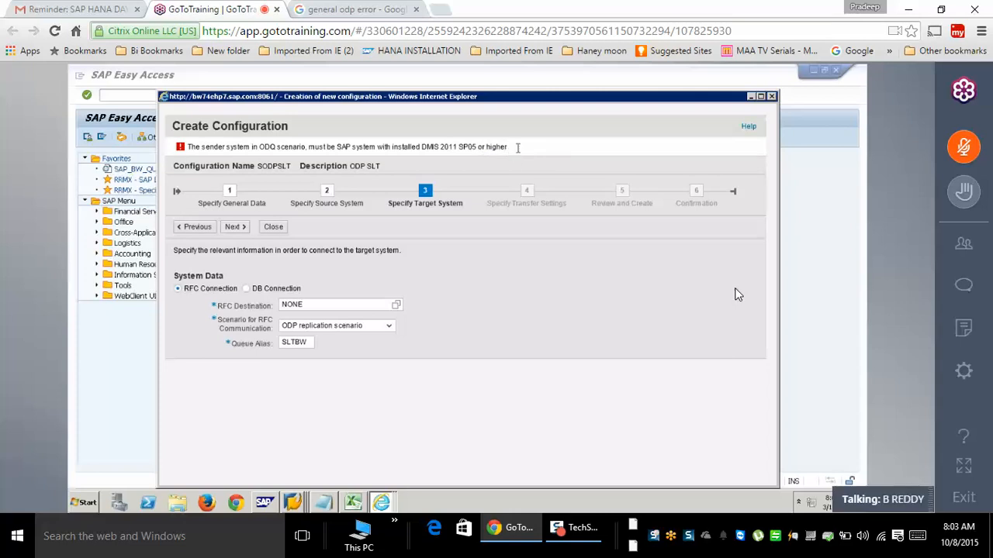
pyautogui.moveTo(517, 147); pyautogui.dragTo(574, 146)
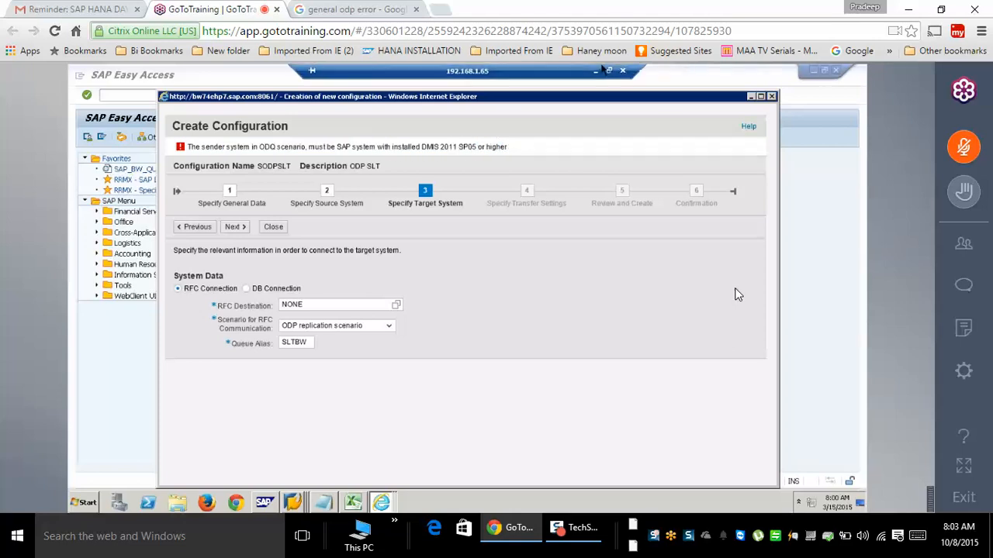
pyautogui.click(596, 72)
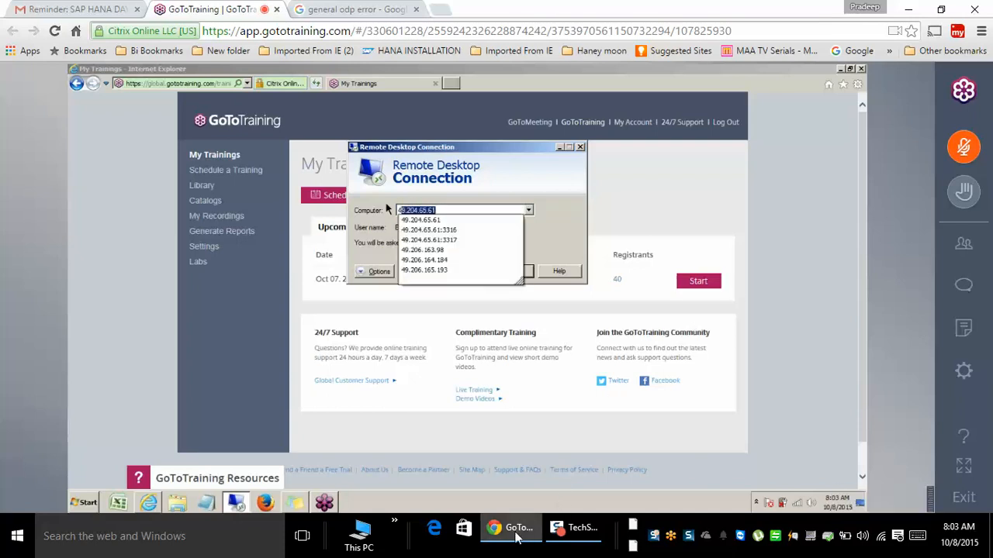
pyautogui.moveTo(515, 535)
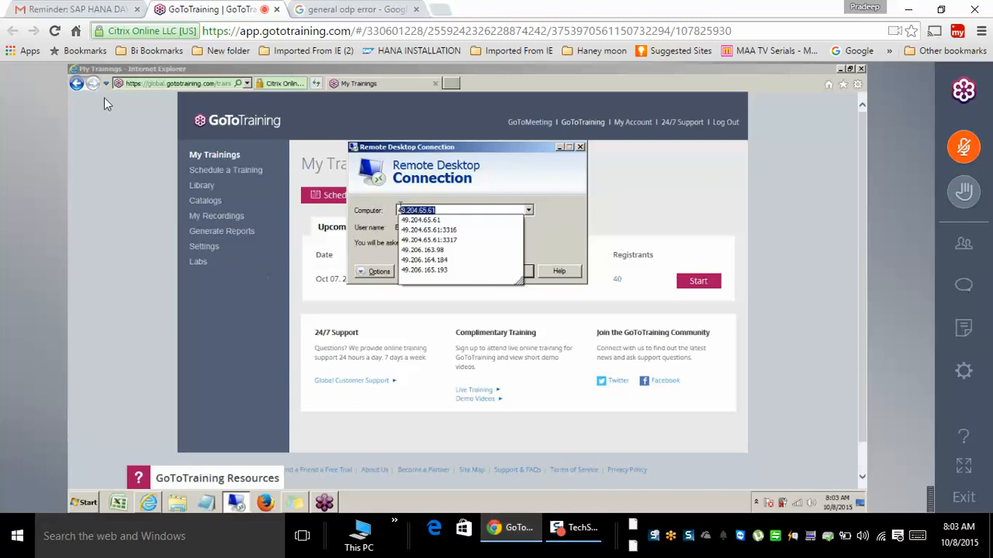
# - Leave the reminder email for the Gmail inbox, then return to the GoToTraining session tab
pyautogui.click(87, 9)
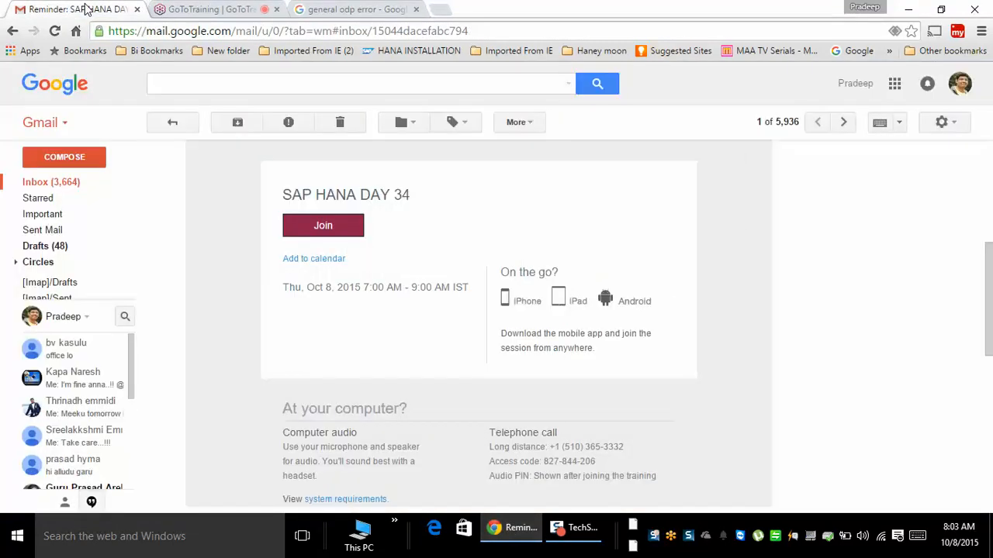
pyautogui.click(104, 186)
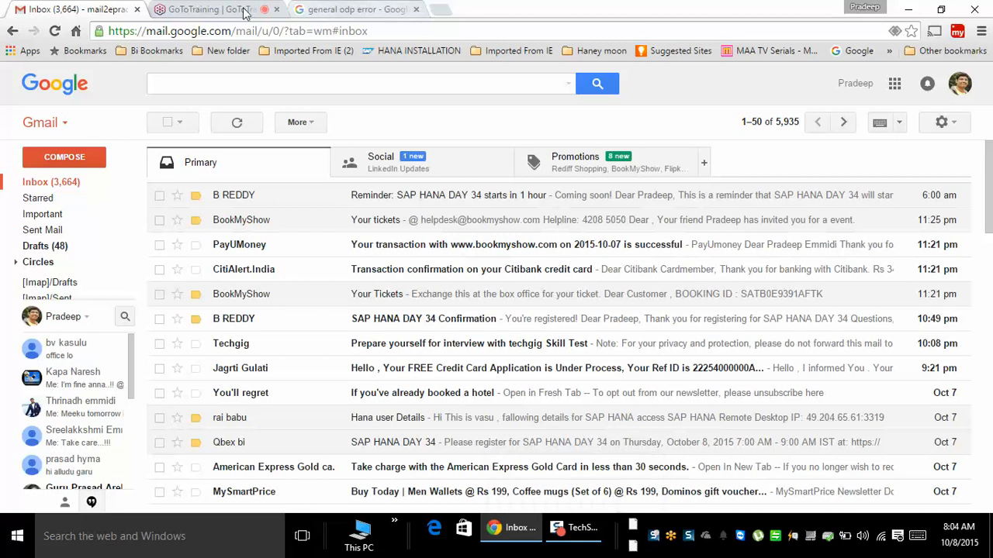
pyautogui.click(211, 9)
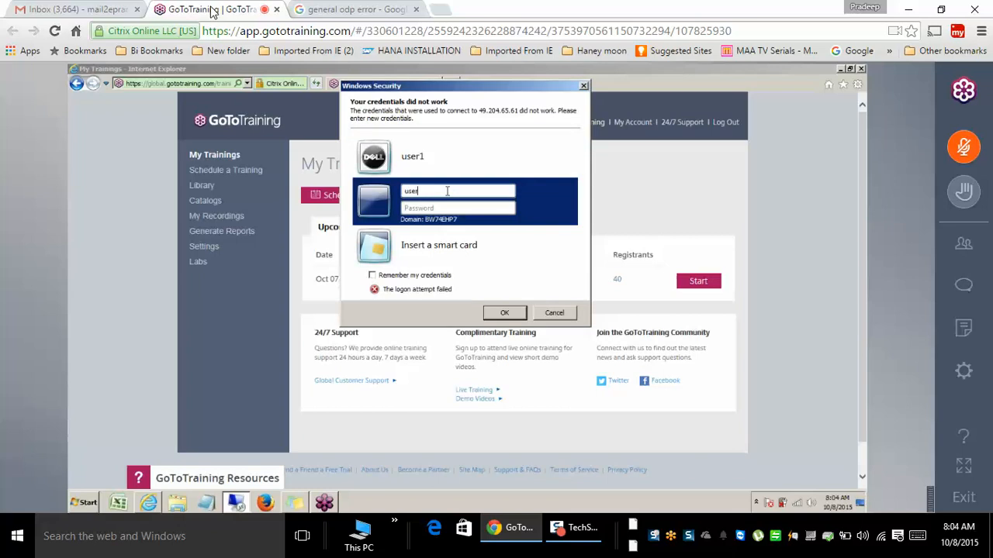
# - Try signing in to the remote server with the first account's user name and password
pyautogui.write('1')
pyautogui.press('Tab')
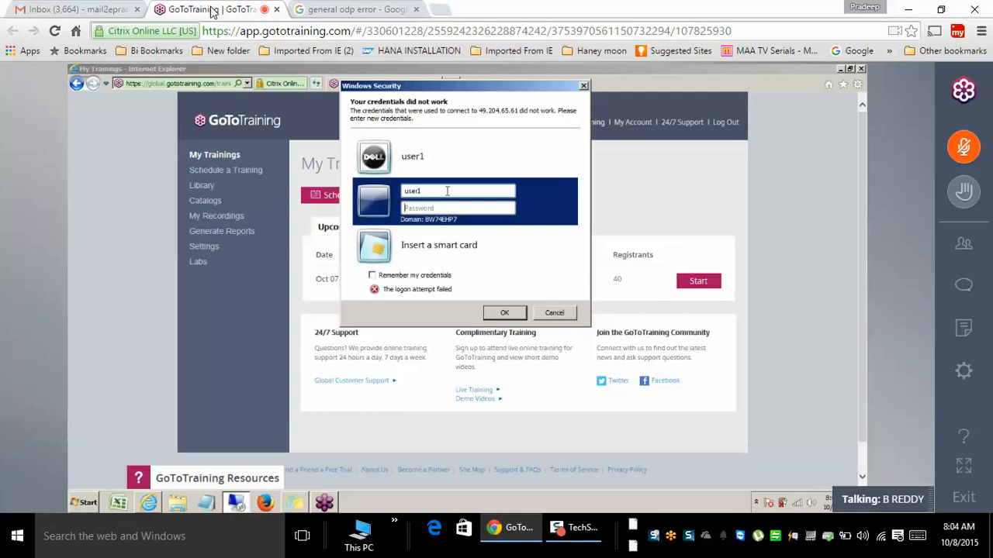
pyautogui.write('****')
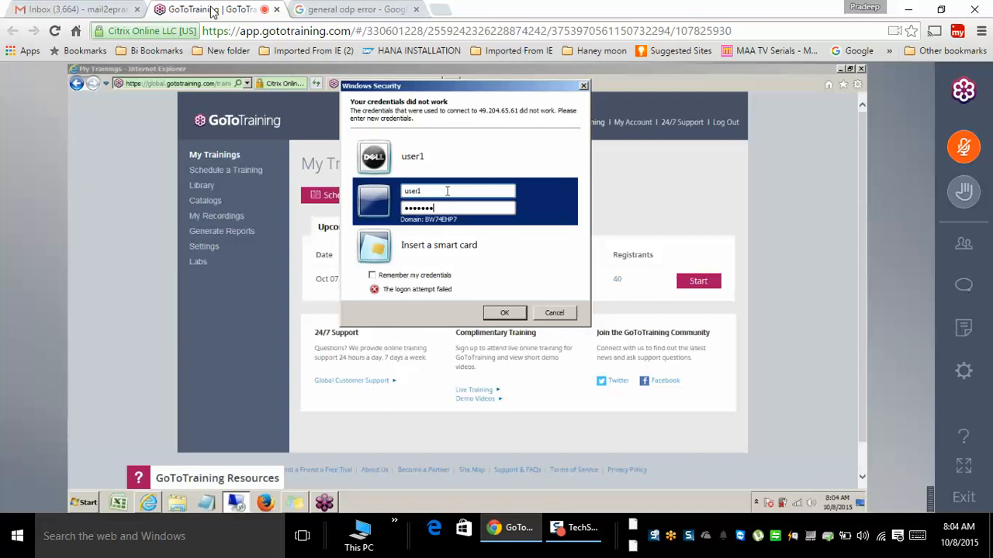
pyautogui.press('Return')
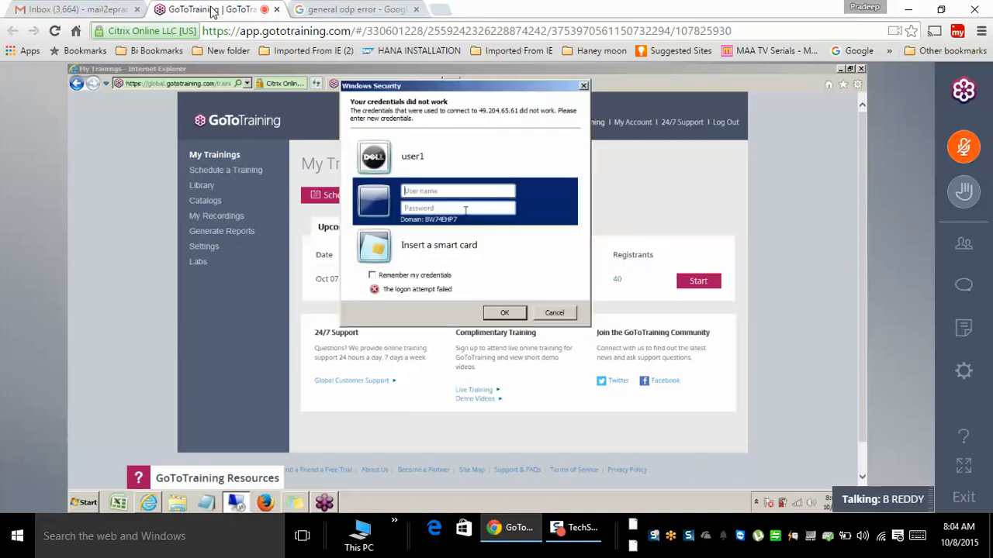
# - Sign in with the other account's user name and password to connect
pyautogui.write('hana12')
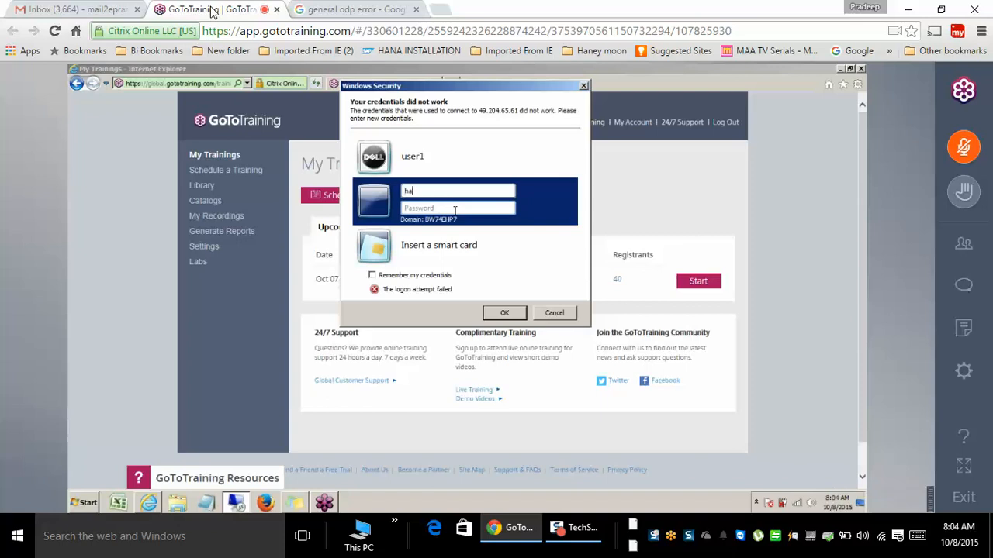
pyautogui.press('Tab')
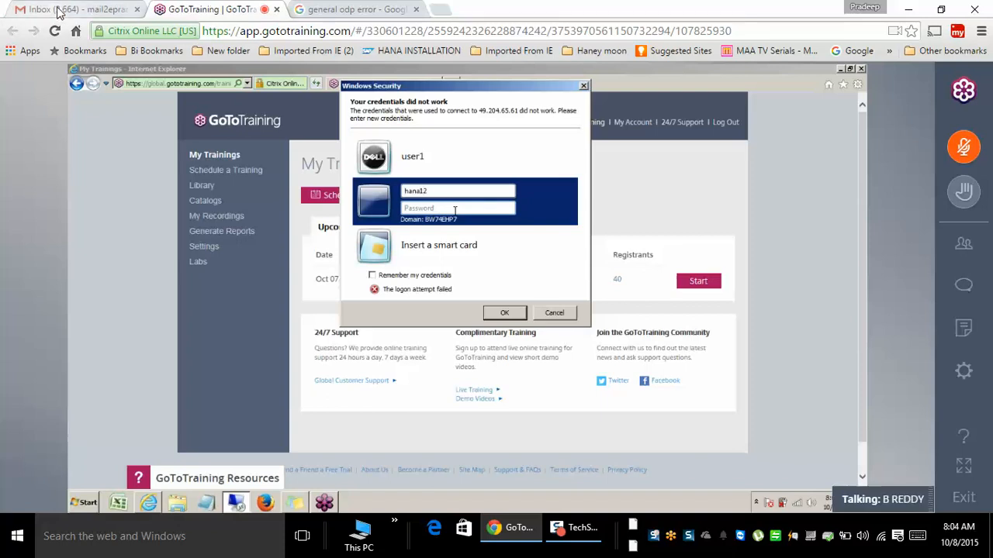
pyautogui.write('******')
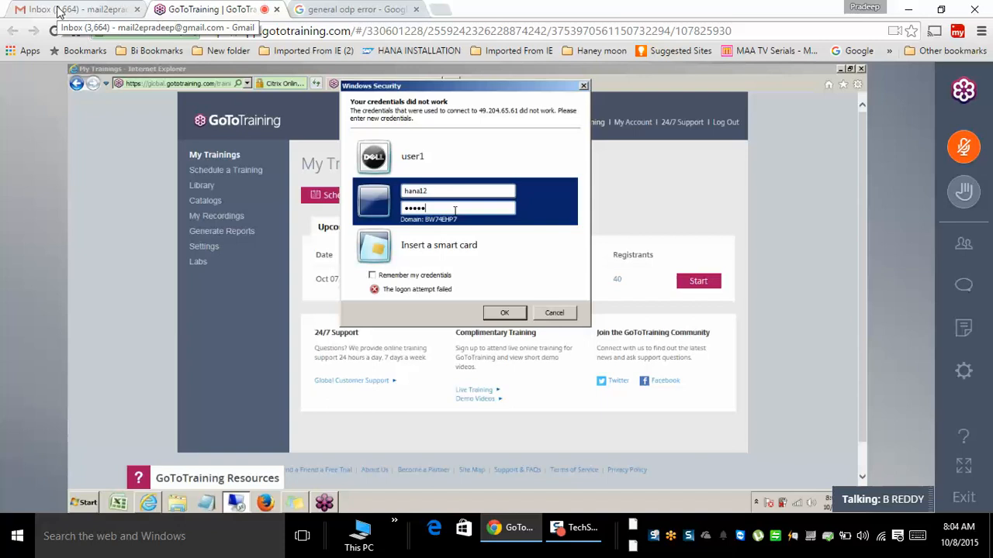
pyautogui.write('*')
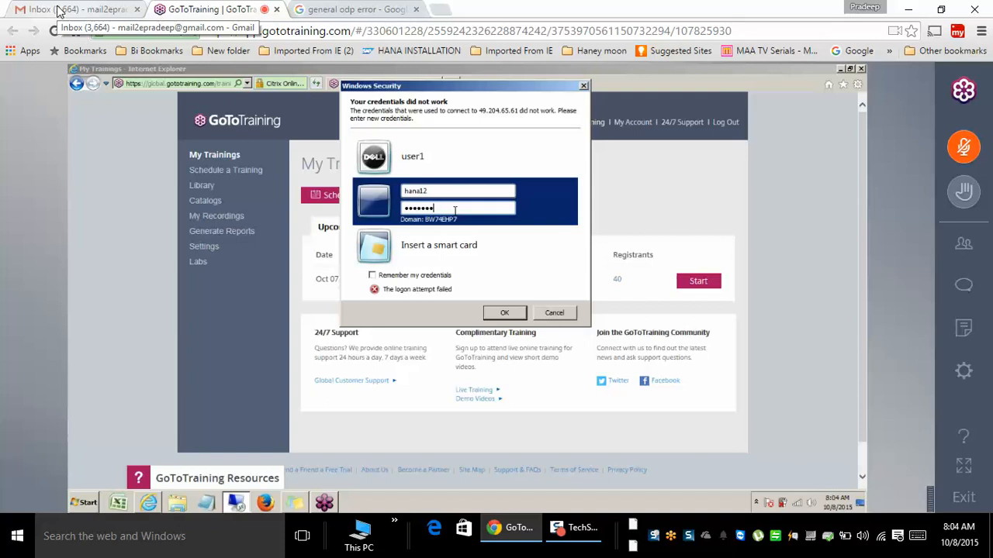
pyautogui.press('Return')
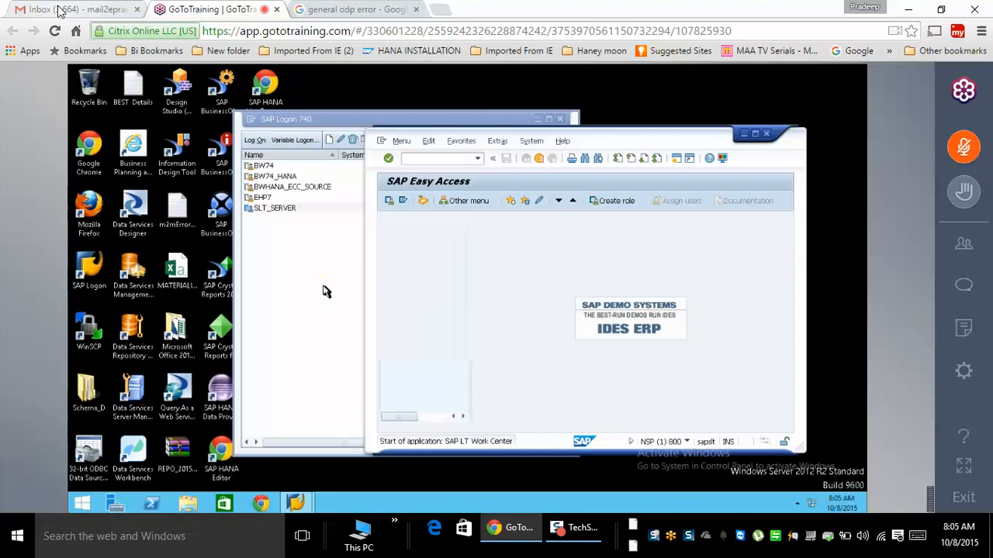
# - Log on to the BW74 system with the password and dismiss the password-expiry notice
pyautogui.click(273, 167)
pyautogui.click(255, 141)
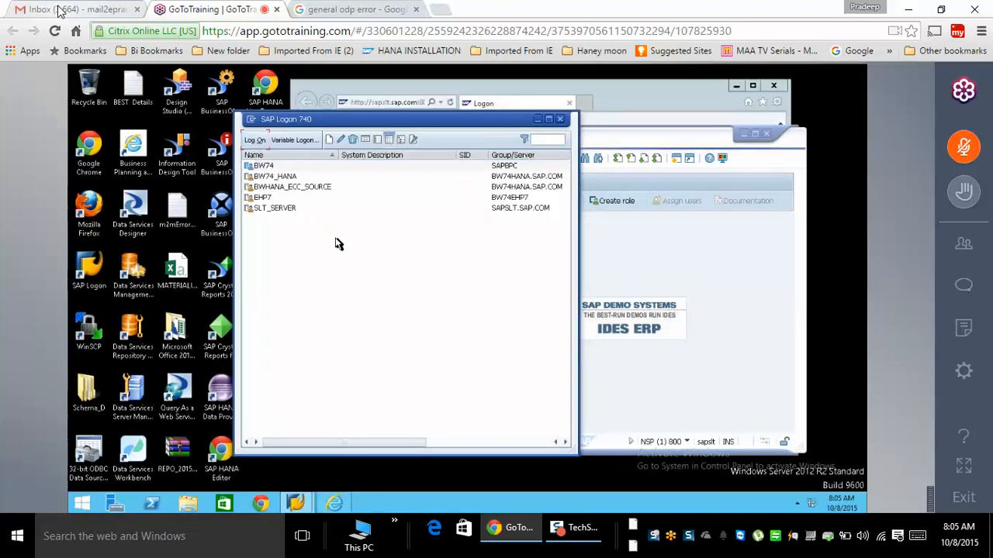
pyautogui.write('************')
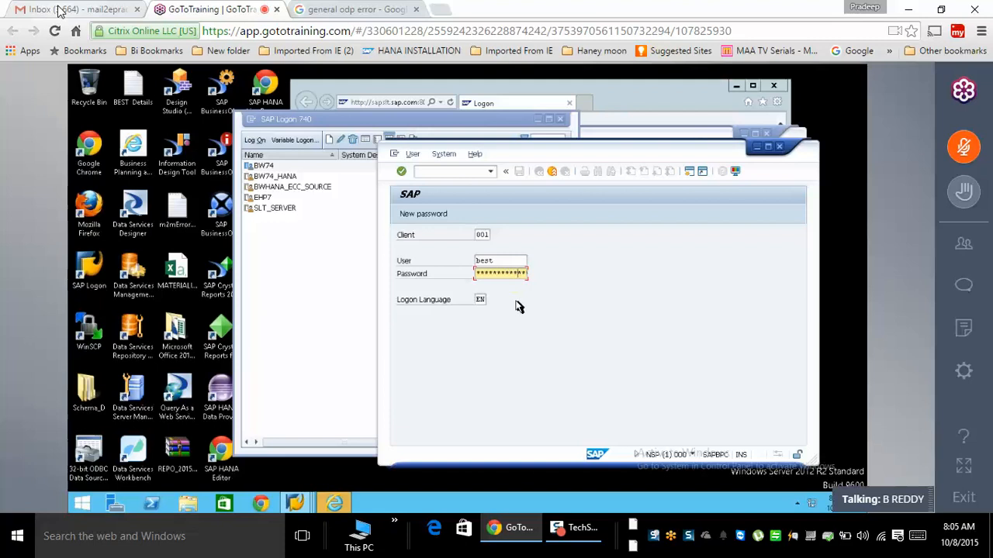
pyautogui.press('Return')
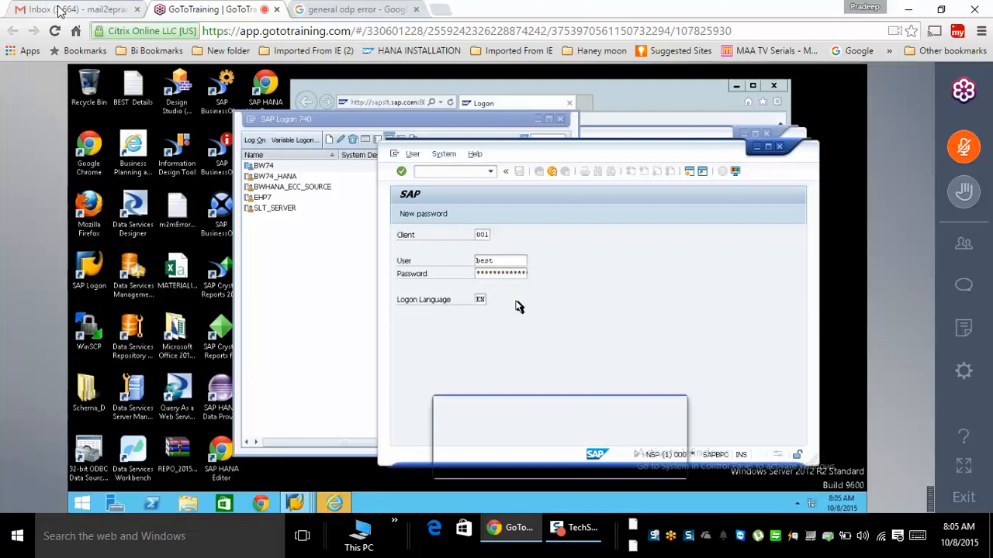
pyautogui.press('Return')
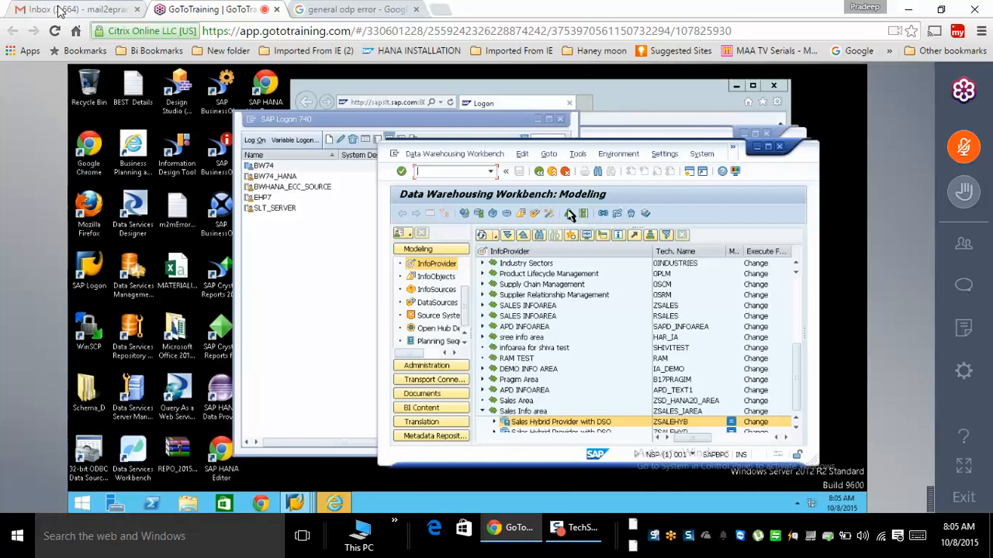
# - In the Data Warehousing Workbench, run /oltr to launch LTR in a new session
pyautogui.click(637, 101)
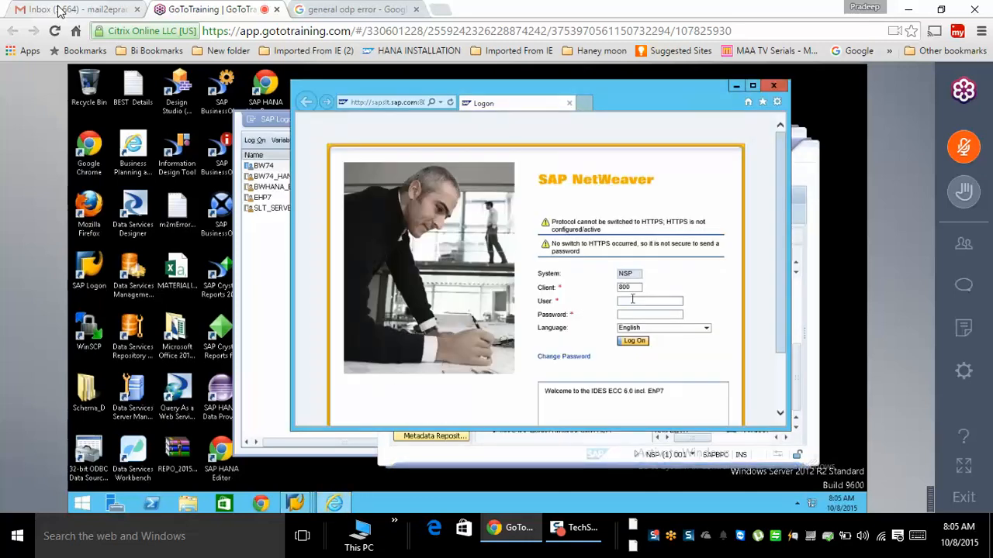
pyautogui.click(520, 461)
pyautogui.click(439, 172)
pyautogui.write('/o')
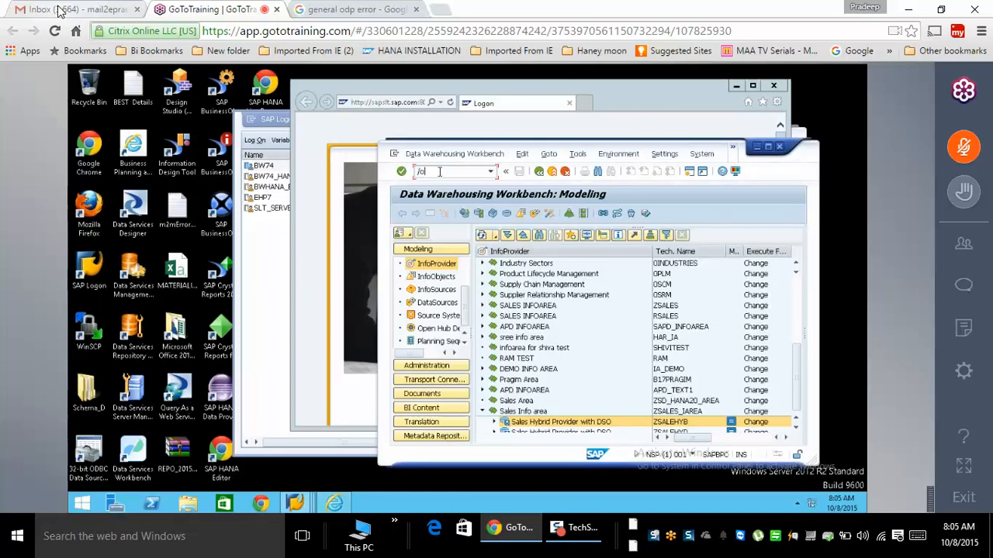
pyautogui.write('ltr')
pyautogui.press('Return')
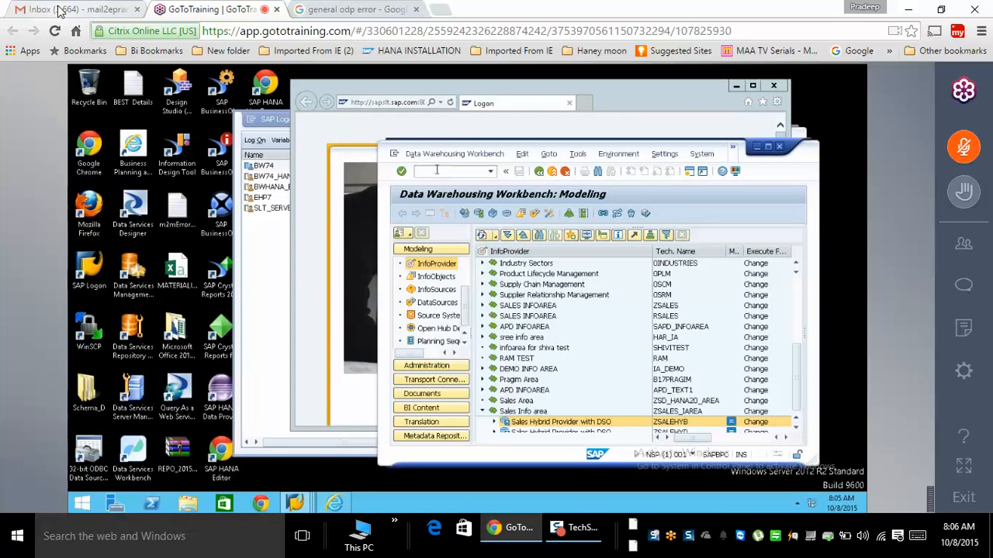
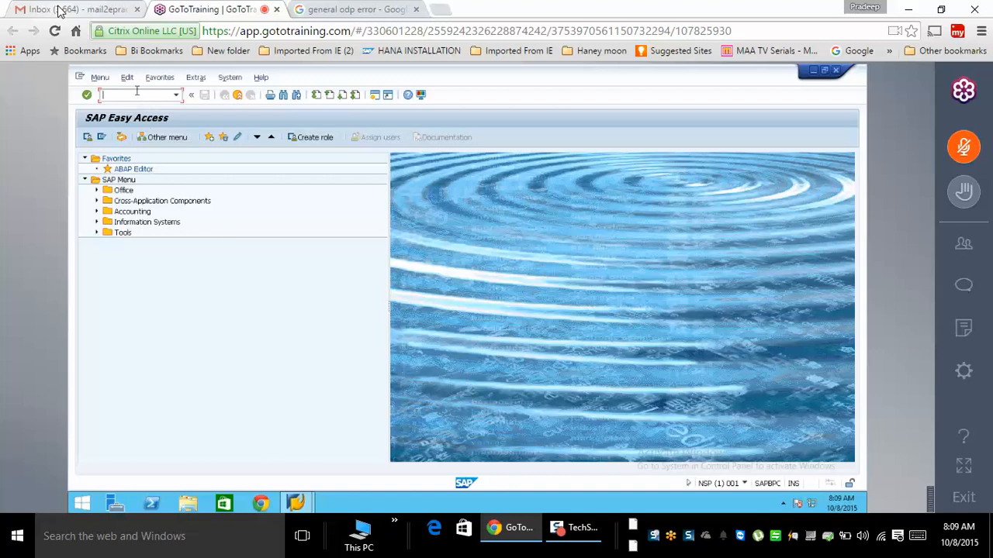
# - Run RSA1 and view the source systems, including the ODP SLT ECC CONNECTION
pyautogui.write('sa1')
pyautogui.press('Return')
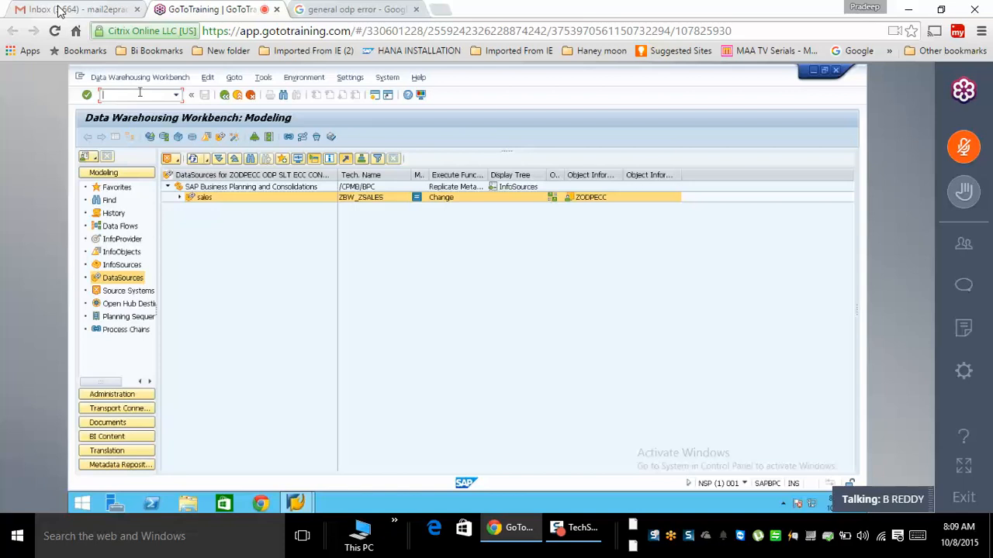
pyautogui.click(127, 289)
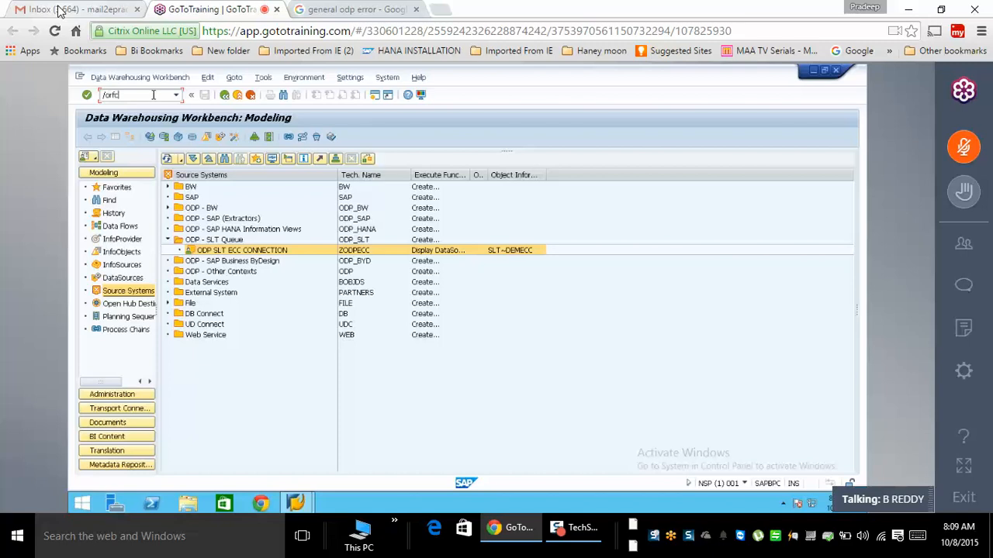
# - Open SM59 RFC connection maintenance in a new session
pyautogui.press('Return')
pyautogui.write('sm')
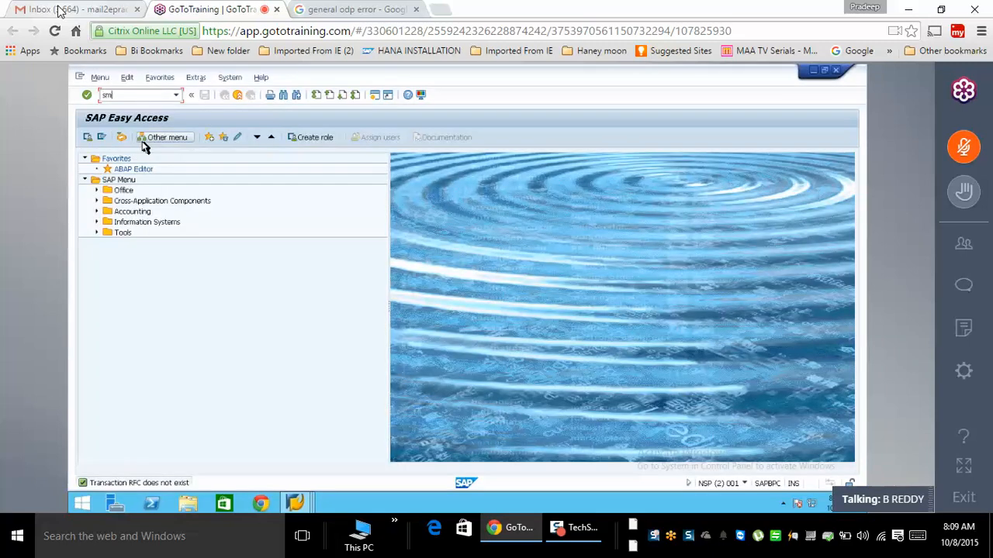
pyautogui.write('59')
pyautogui.press('Return')
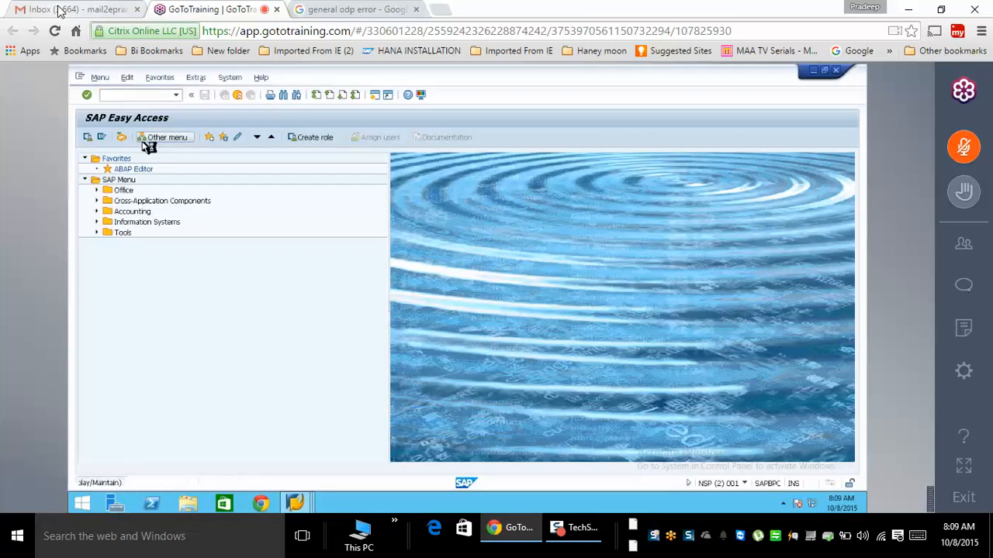
# - Create ABAP connection rfc2bwself with rfc2bwself in Description 1, 2 and 3
pyautogui.click(130, 211)
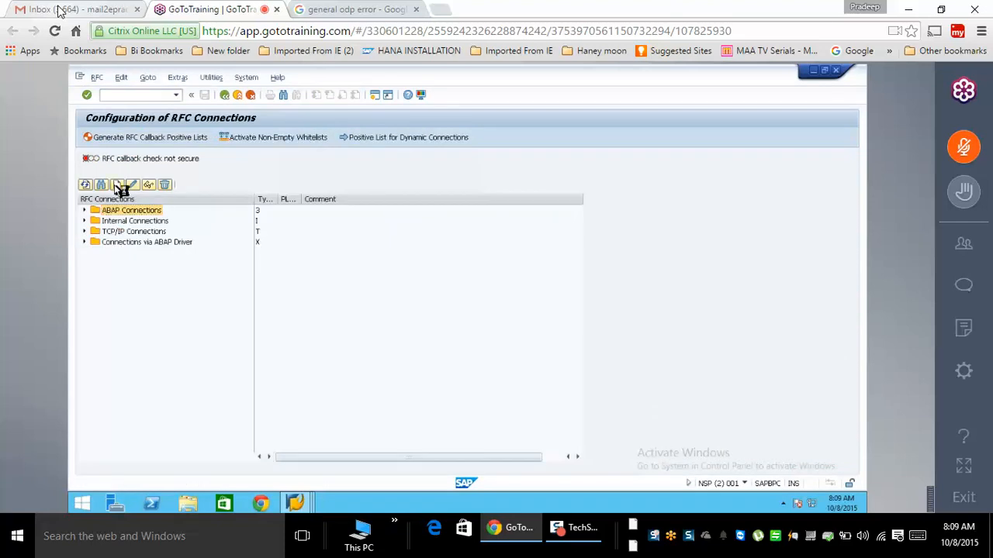
pyautogui.click(118, 185)
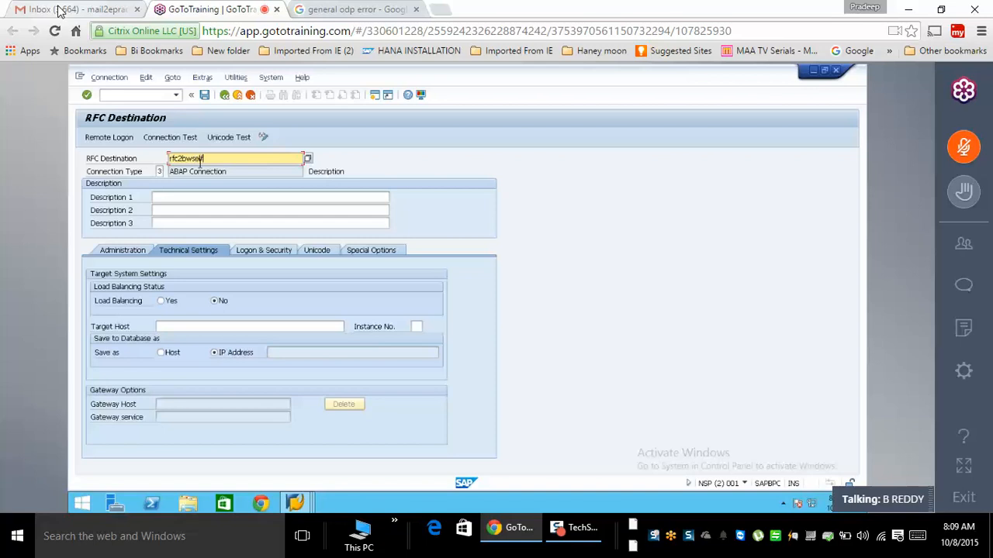
pyautogui.write('rfc2bwself')
pyautogui.click(212, 198)
pyautogui.write('rfc2bwself')
pyautogui.click(211, 211)
pyautogui.write('rfc2bwself')
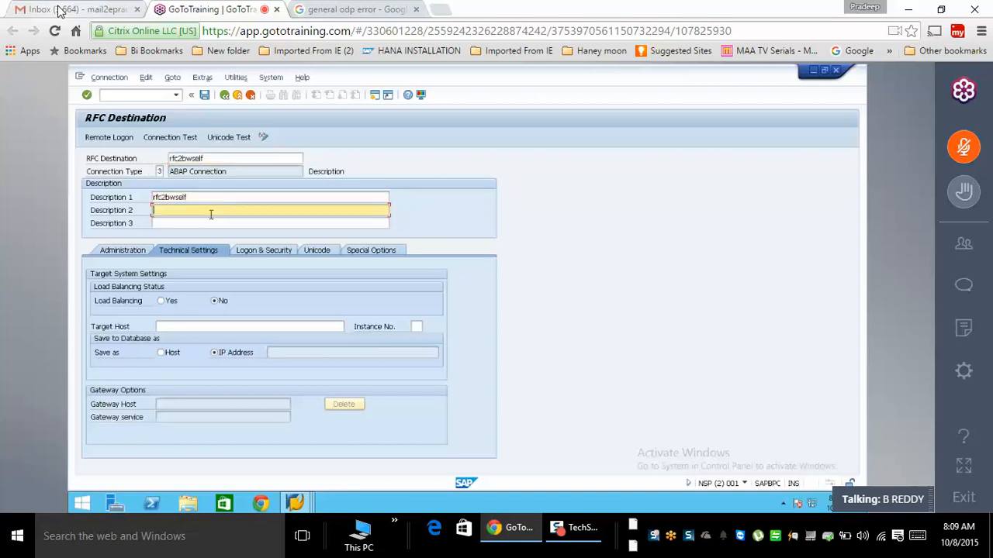
pyautogui.click(210, 223)
pyautogui.write('rfc2bwself')
pyautogui.click(221, 326)
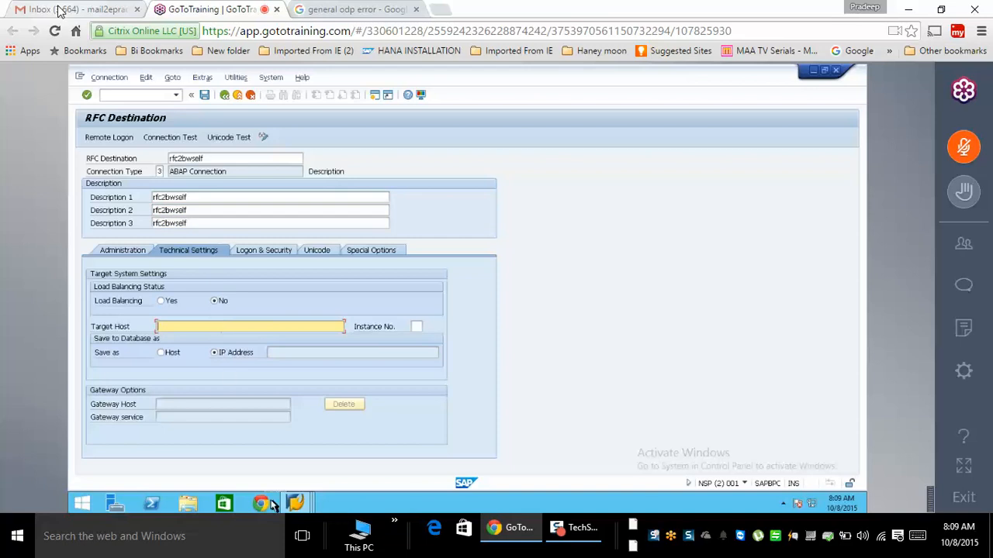
# - Switch to SAP Logon and bring up the options for the BW74 system entry
pyautogui.click(294, 504)
pyautogui.click(197, 442)
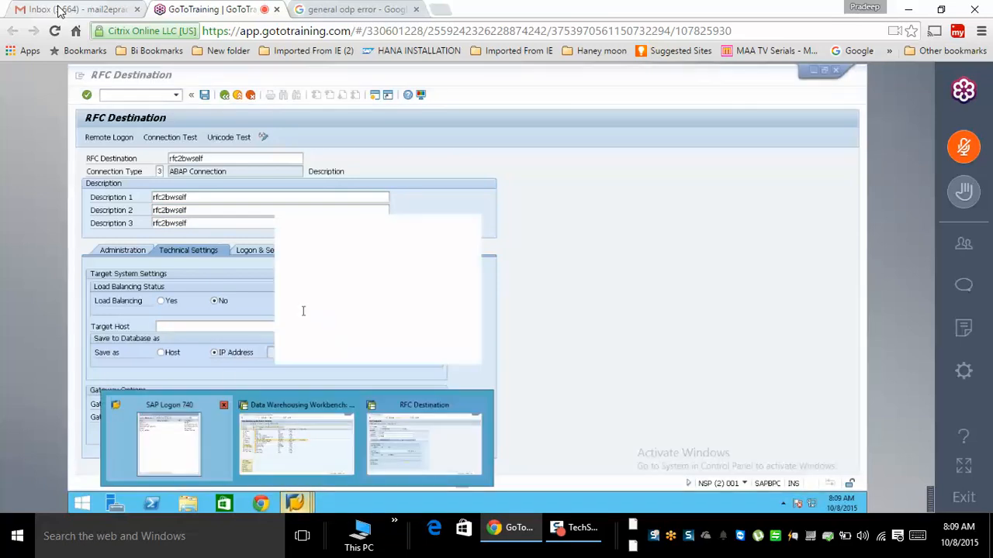
pyautogui.rightClick(269, 165)
# - Open the BW74 entry's properties and log on to the LTR web dashboard
pyautogui.click(293, 228)
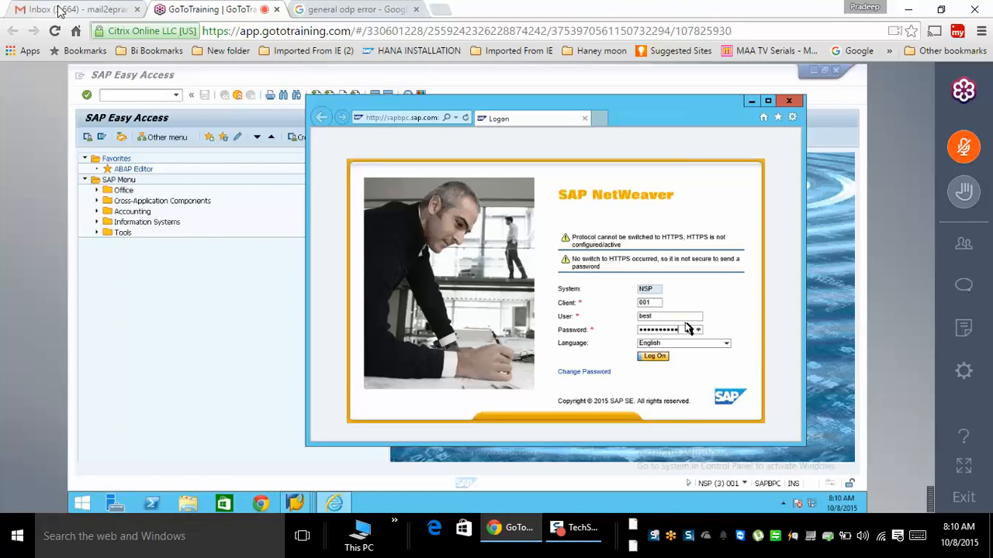
pyautogui.press('Return')
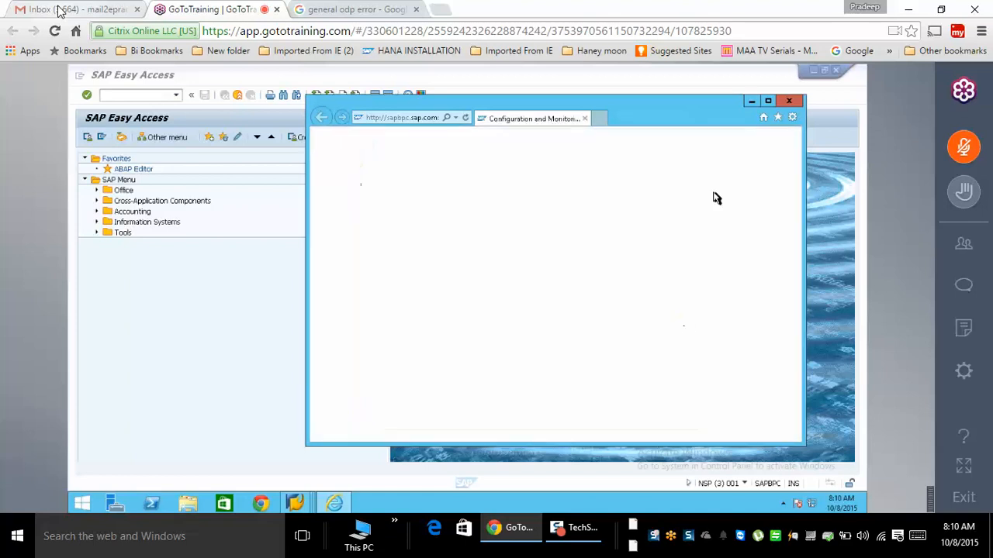
# - Maximize the dashboard and allow Java so the MYSELFSLT configuration details load
pyautogui.click(768, 102)
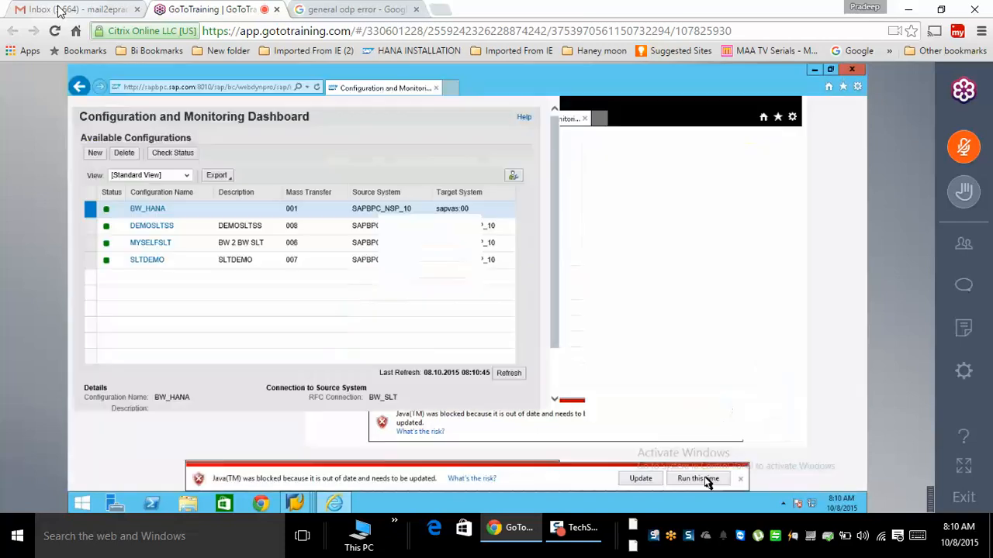
pyautogui.click(698, 480)
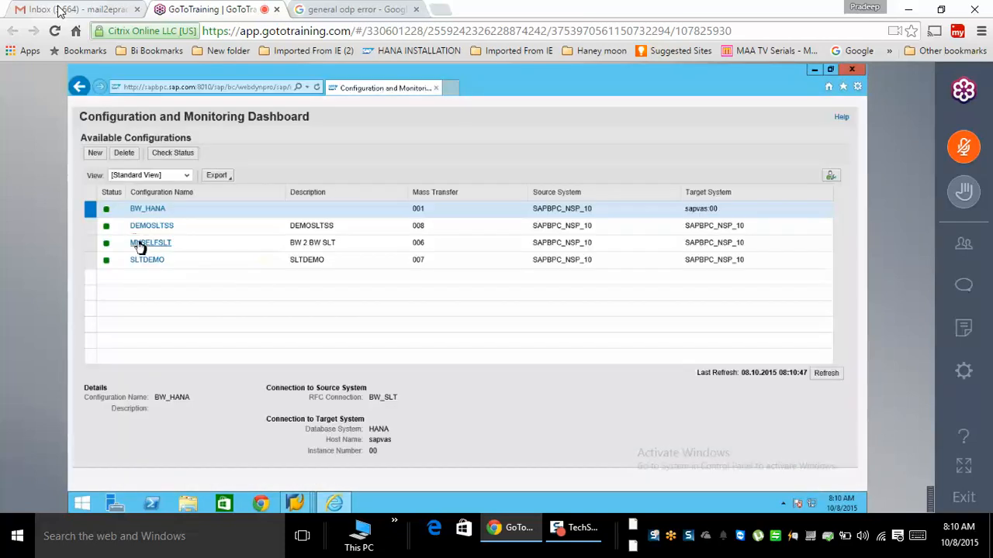
pyautogui.click(138, 243)
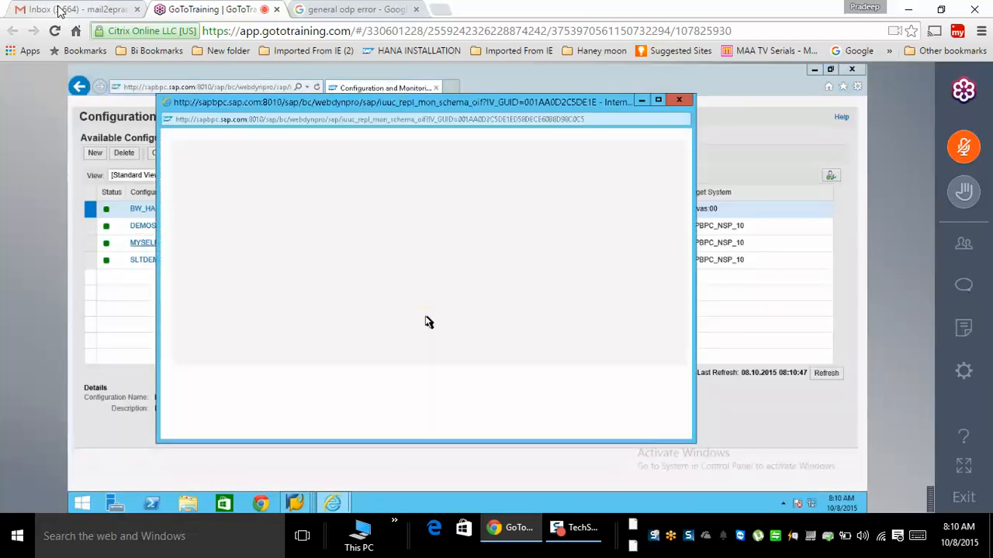
pyautogui.click(581, 431)
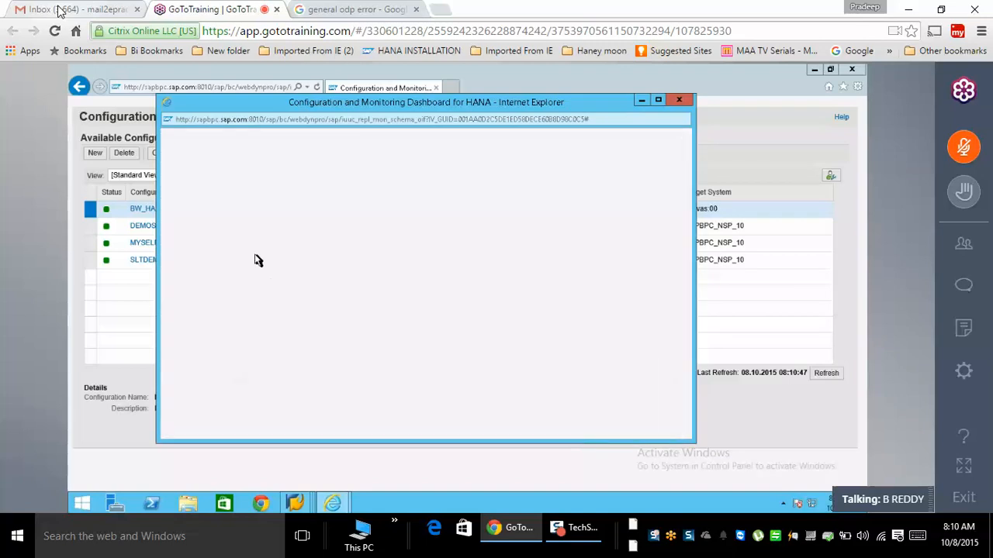
# - Edit MYSELFSLT, review its activation actions, save and close it, then start a new configuration
pyautogui.click(196, 203)
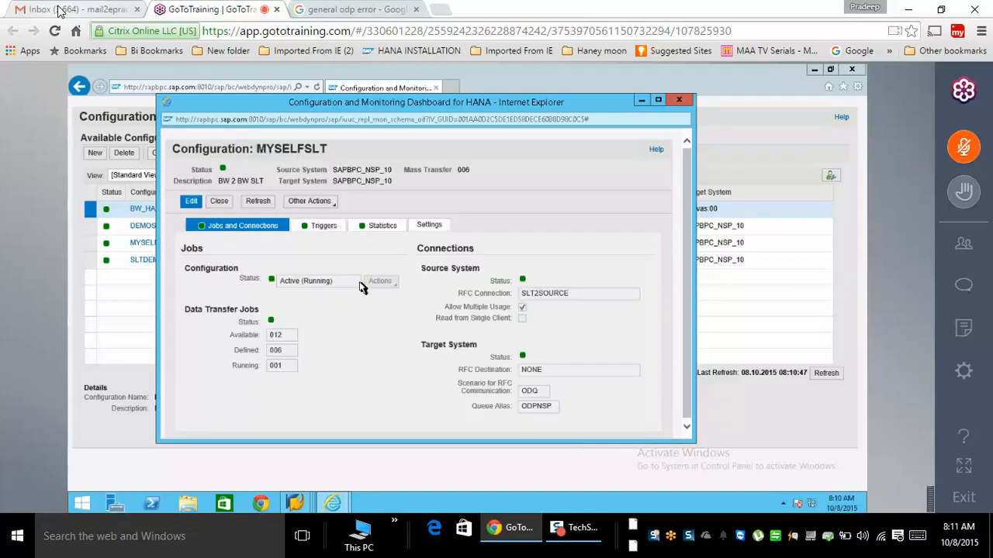
pyautogui.click(393, 285)
pyautogui.click(394, 309)
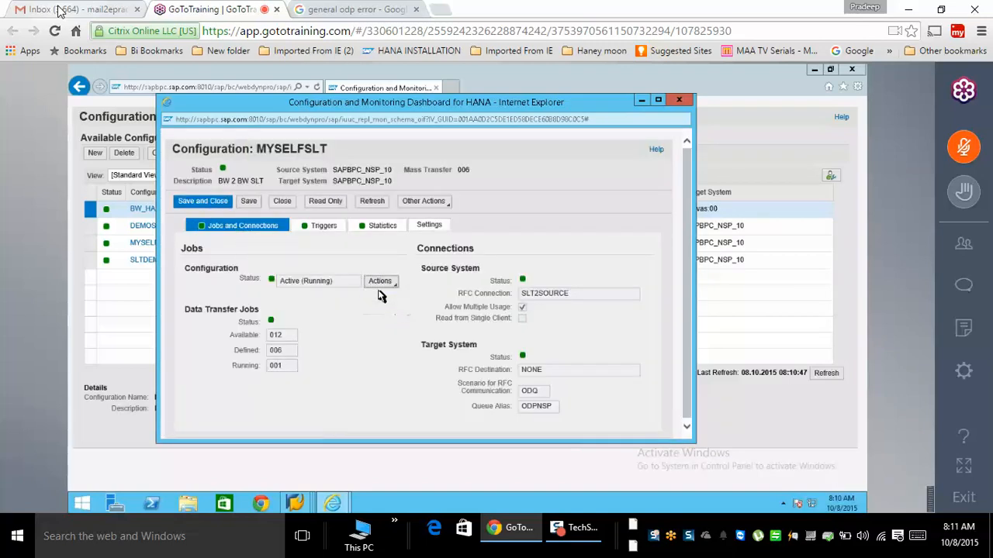
pyautogui.click(203, 201)
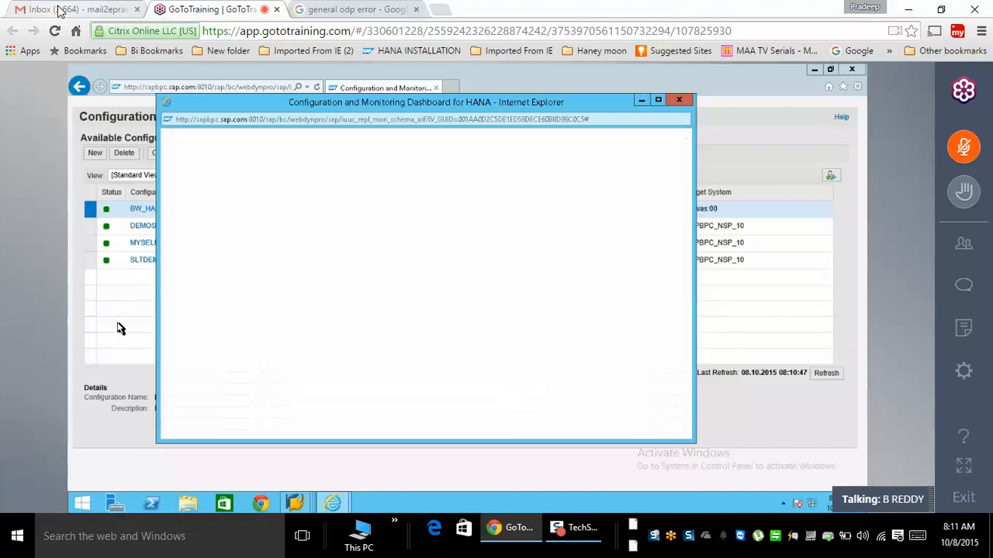
pyautogui.click(94, 153)
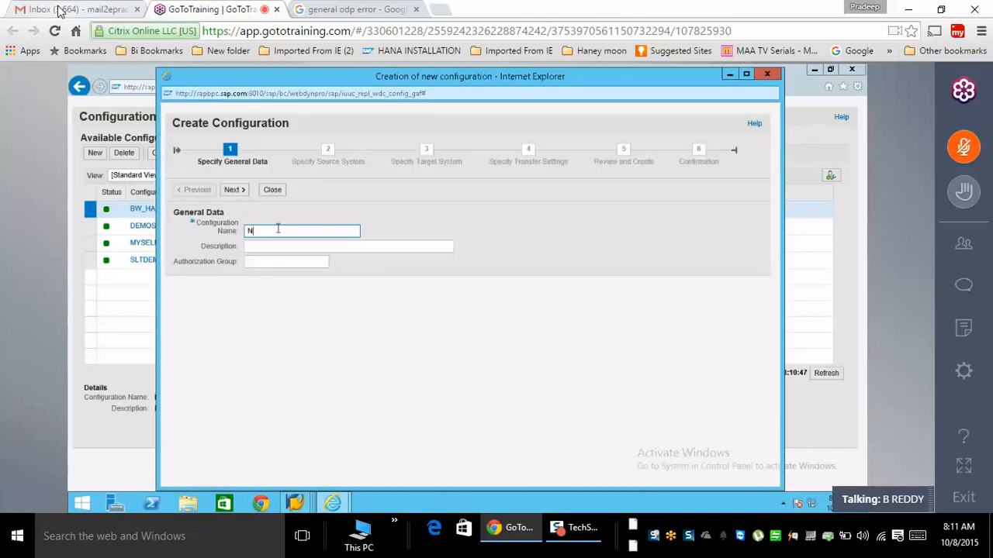
# - Name the new configuration NSLT2BW with description 'NEW SLT 2 BW'
pyautogui.write('NSLT2BW')
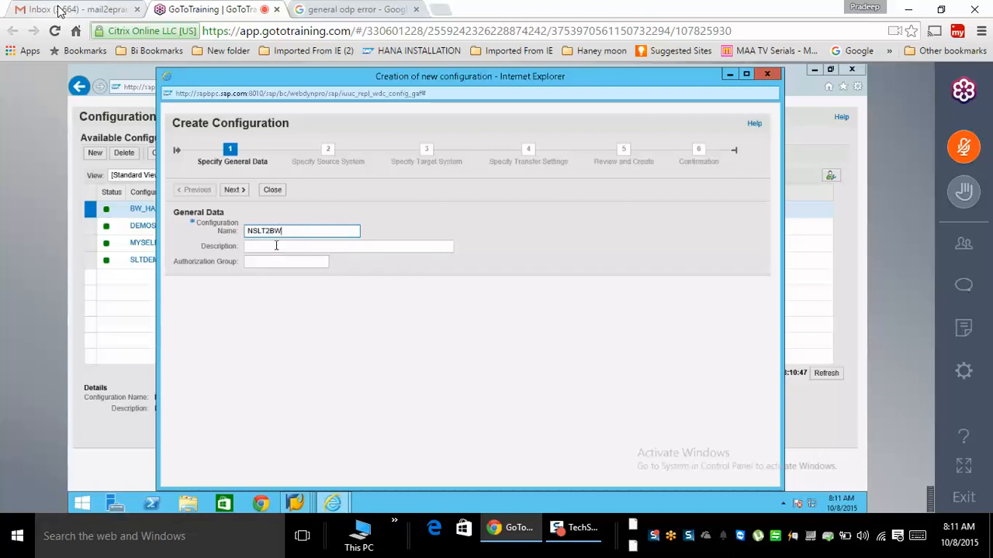
pyautogui.click(276, 246)
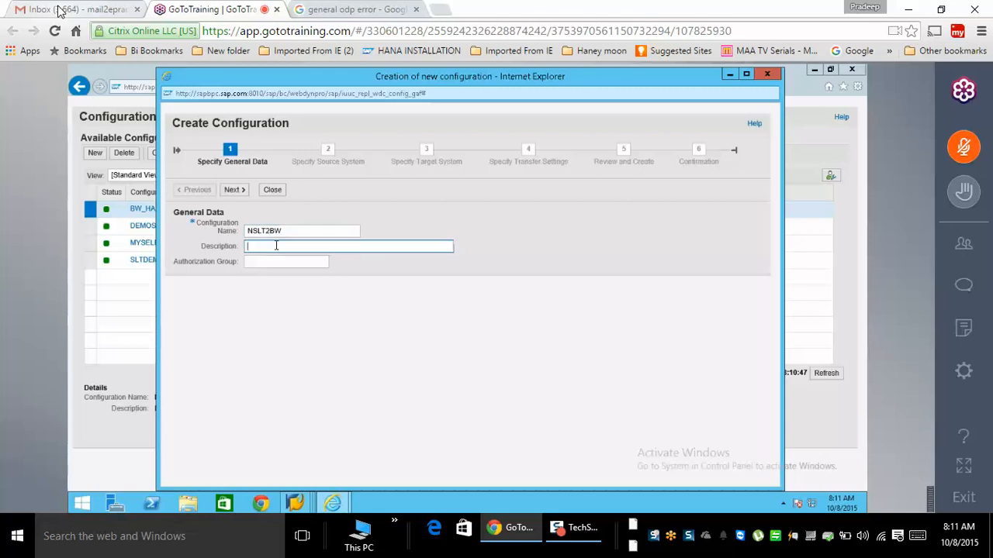
pyautogui.write('NEW SLT 2 BW')
pyautogui.click(231, 191)
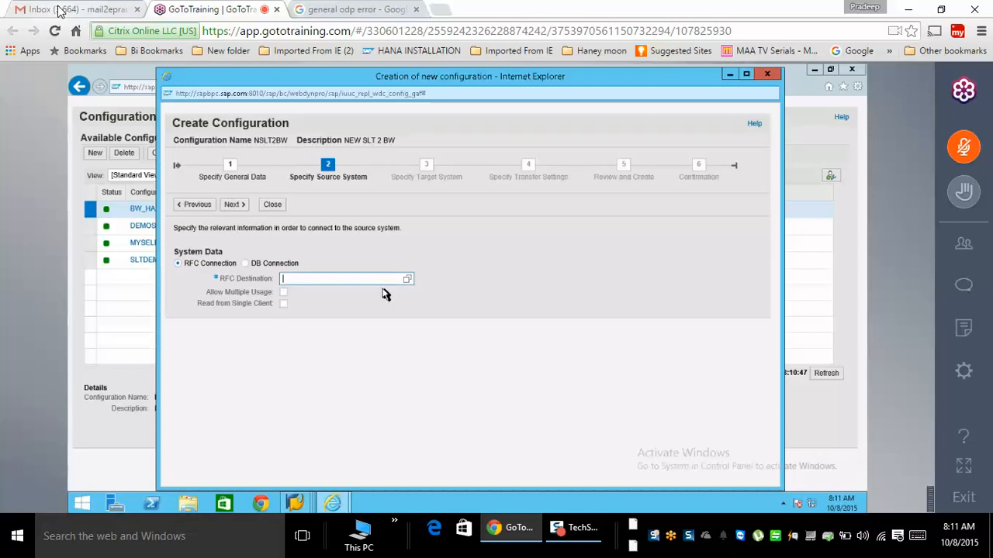
# - Use source RFC connection rfc2bwself, allowing multiple usage
pyautogui.write('rfc2bwself')
pyautogui.click(284, 292)
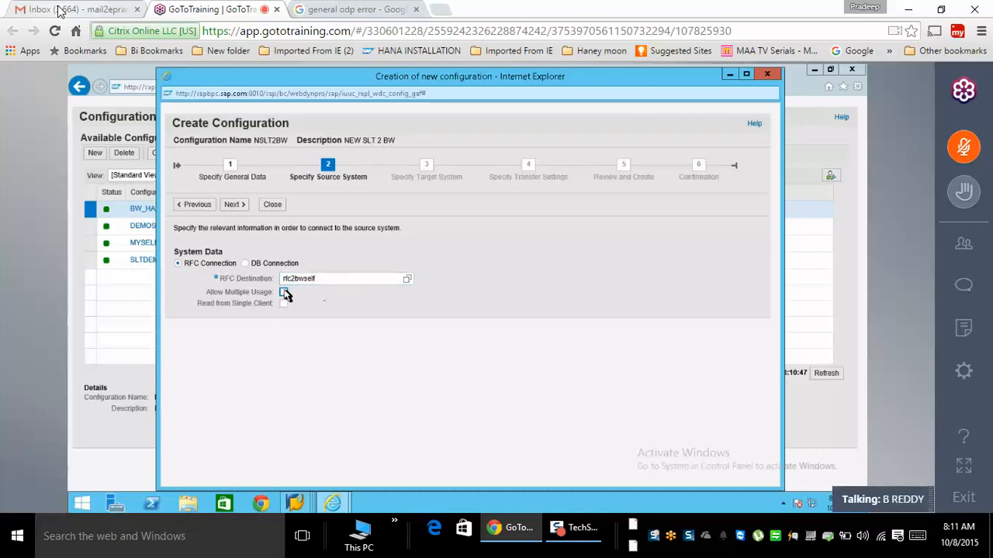
pyautogui.click(232, 205)
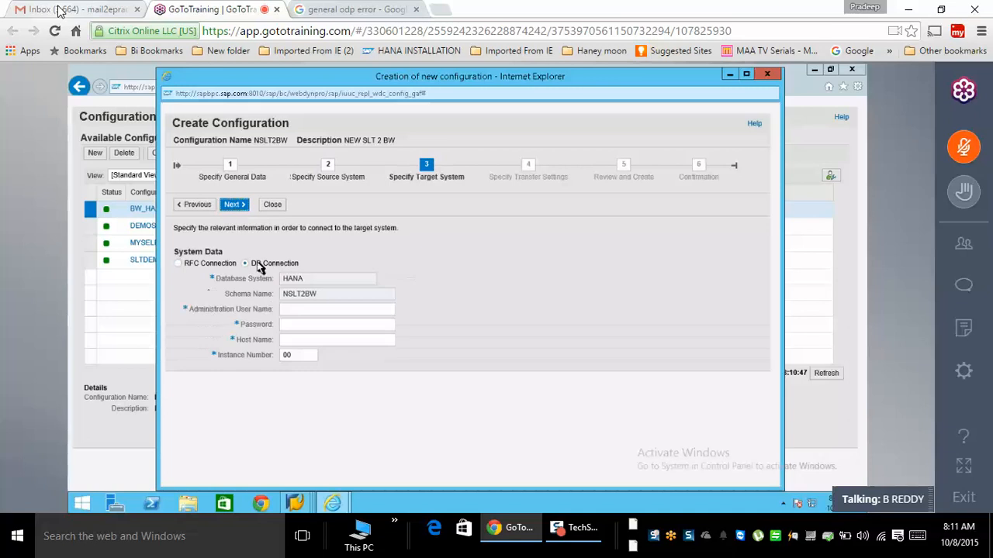
# - Target RFC destination NONE with the ODP replication scenario and queue alias MYSSLT
pyautogui.click(209, 265)
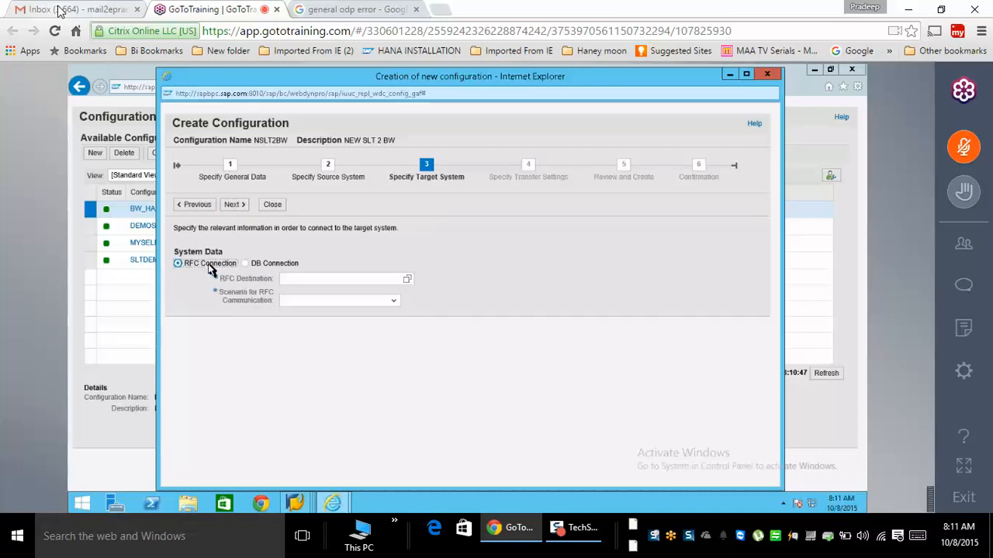
pyautogui.click(306, 282)
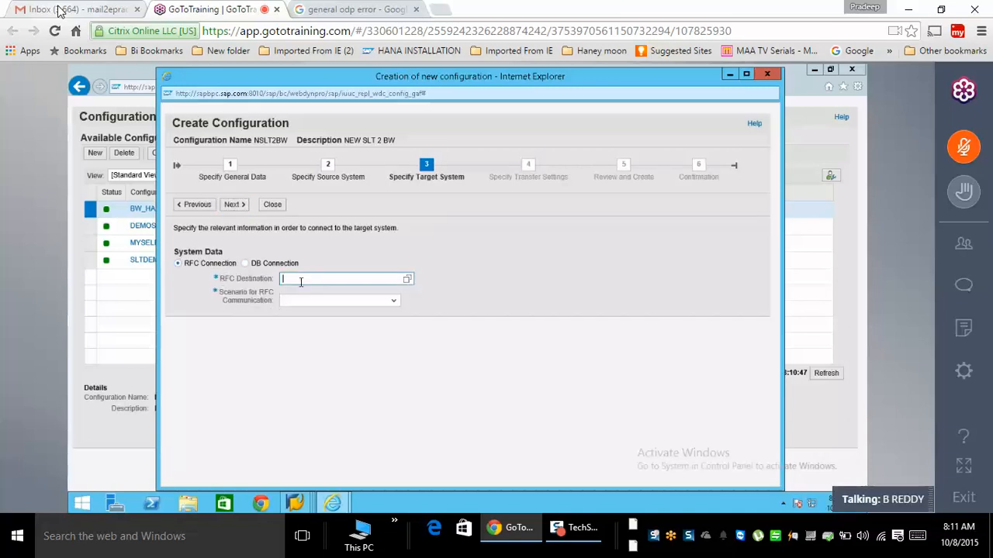
pyautogui.write('NONE')
pyautogui.click(391, 302)
pyautogui.press('Return')
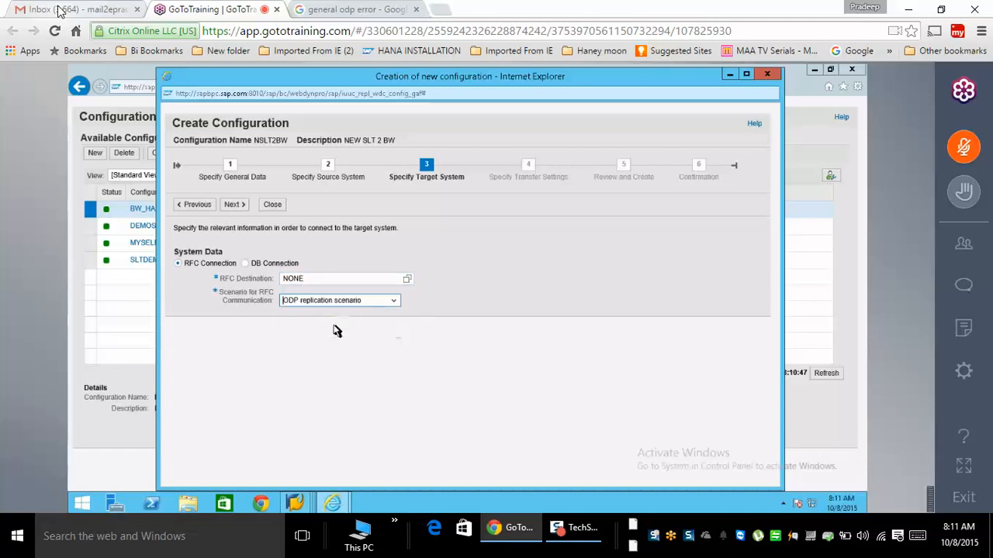
pyautogui.click(305, 318)
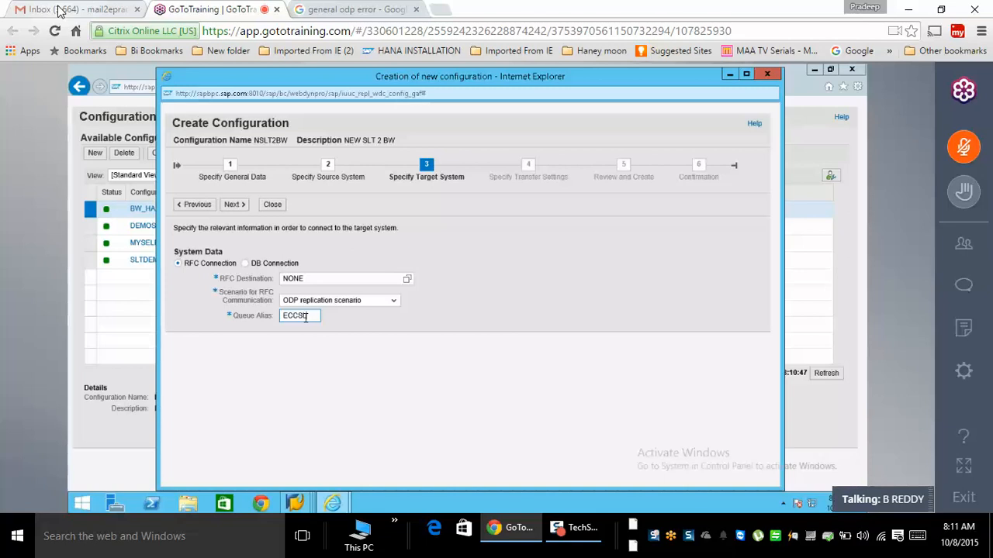
pyautogui.press('BackSpace')
pyautogui.press('BackSpace')
pyautogui.press('BackSpace')
pyautogui.press('BackSpace')
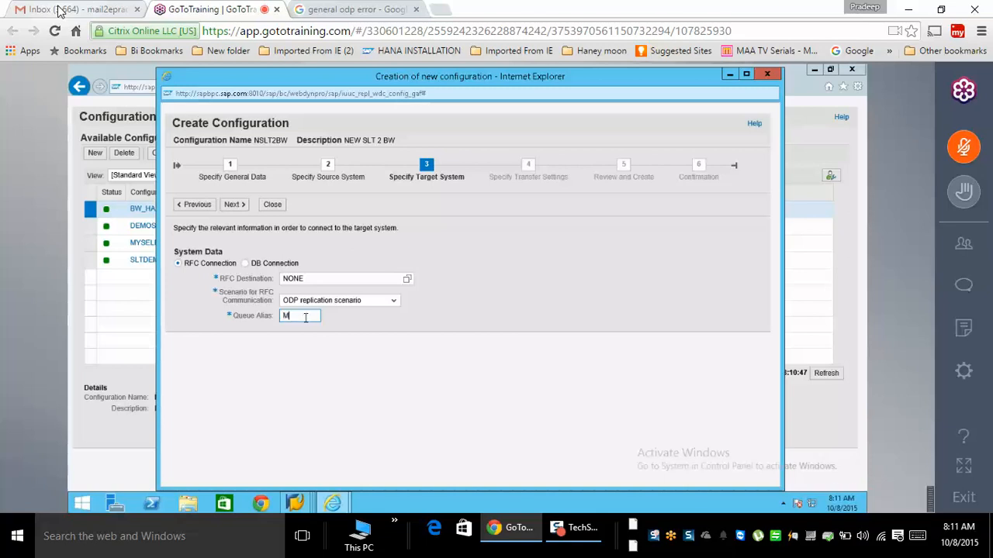
pyautogui.write('MYSSLT')
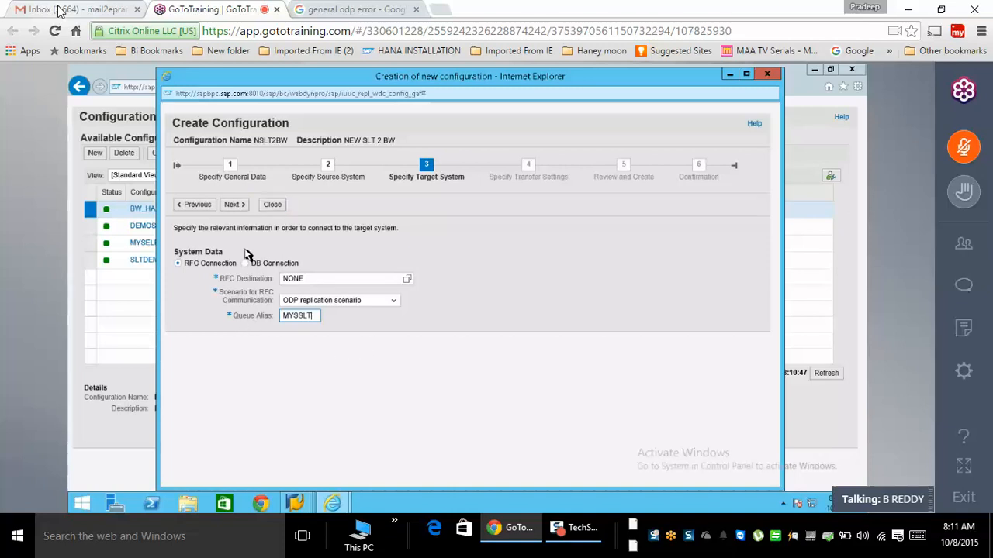
pyautogui.click(232, 204)
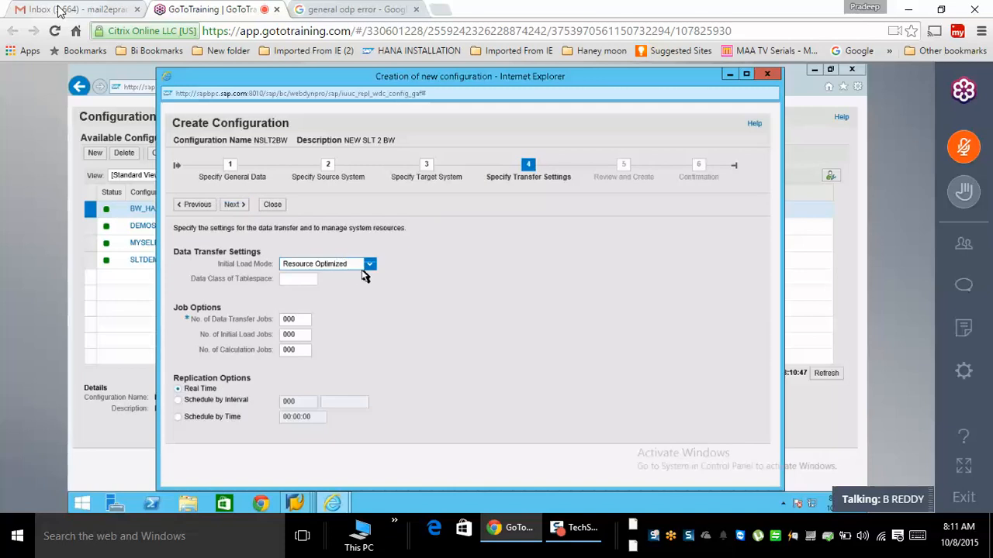
# - Set data transfer, initial load and calculation jobs to 6 each
pyautogui.doubleClick(307, 319)
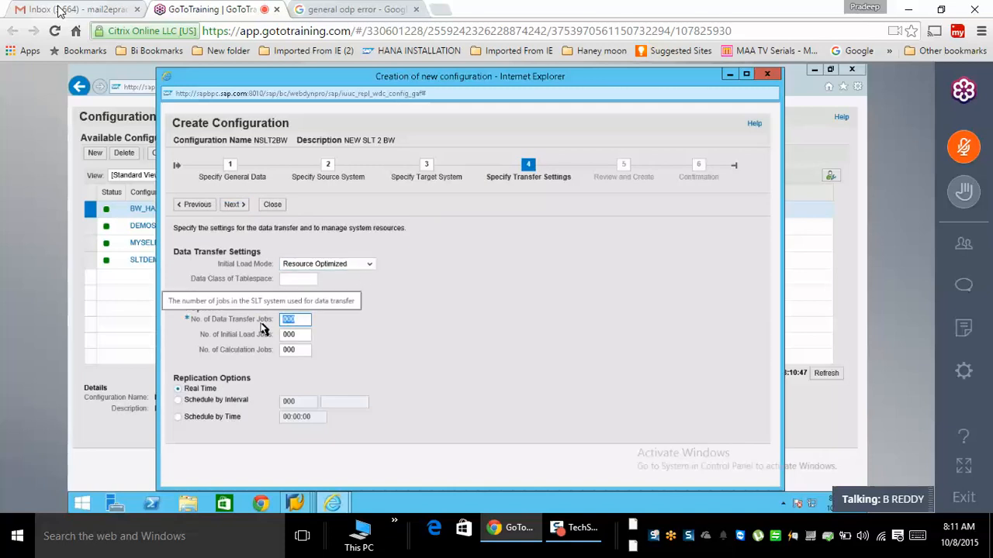
pyautogui.write('6')
pyautogui.press('Tab')
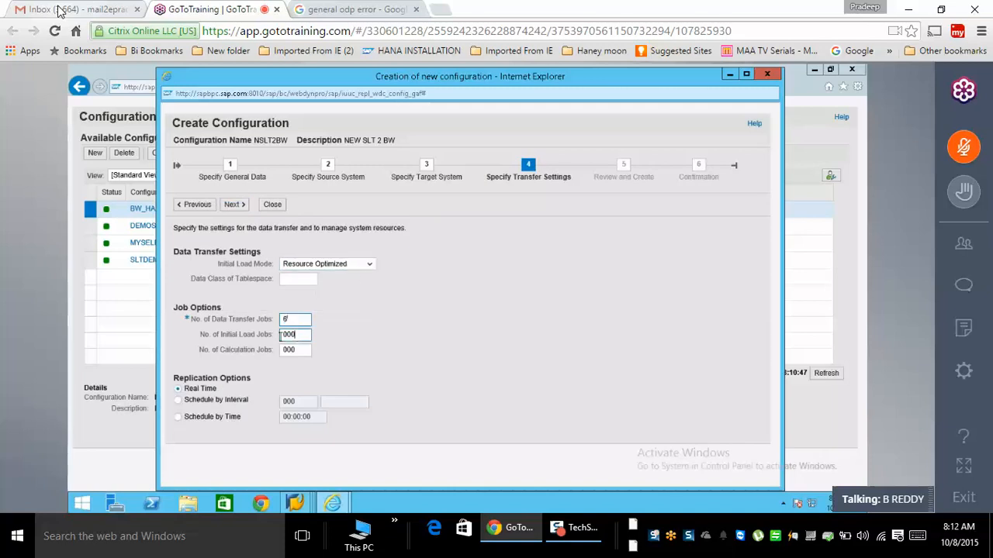
pyautogui.write('6')
pyautogui.press('Tab')
pyautogui.write('6')
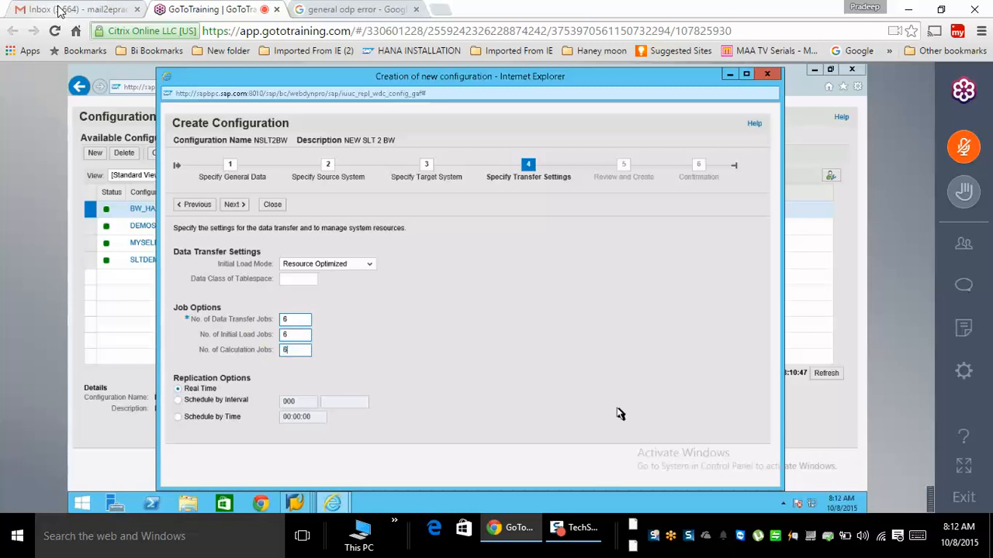
# - Create the NSLT2BW configuration, close the wizard, and return to the Data Warehousing Workbench
pyautogui.click(236, 206)
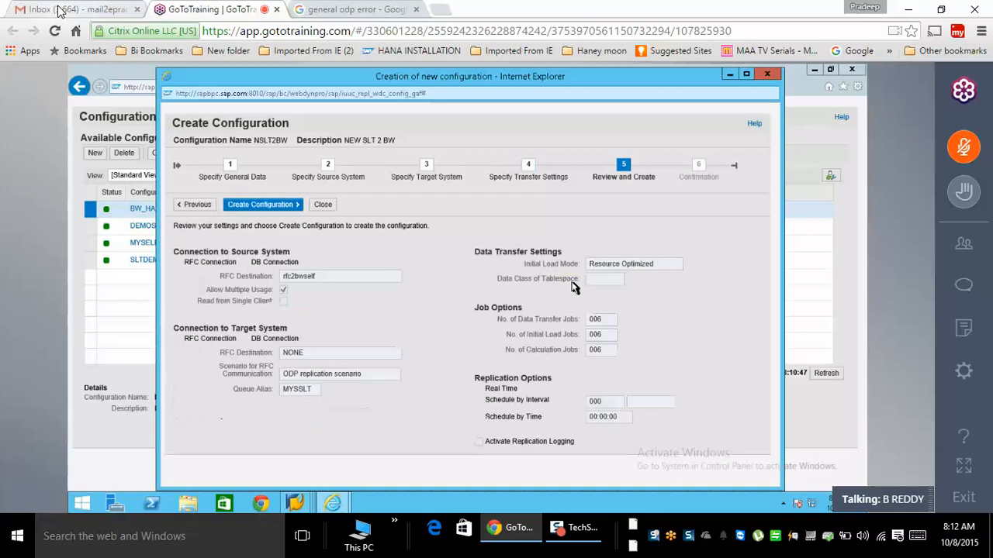
pyautogui.click(285, 208)
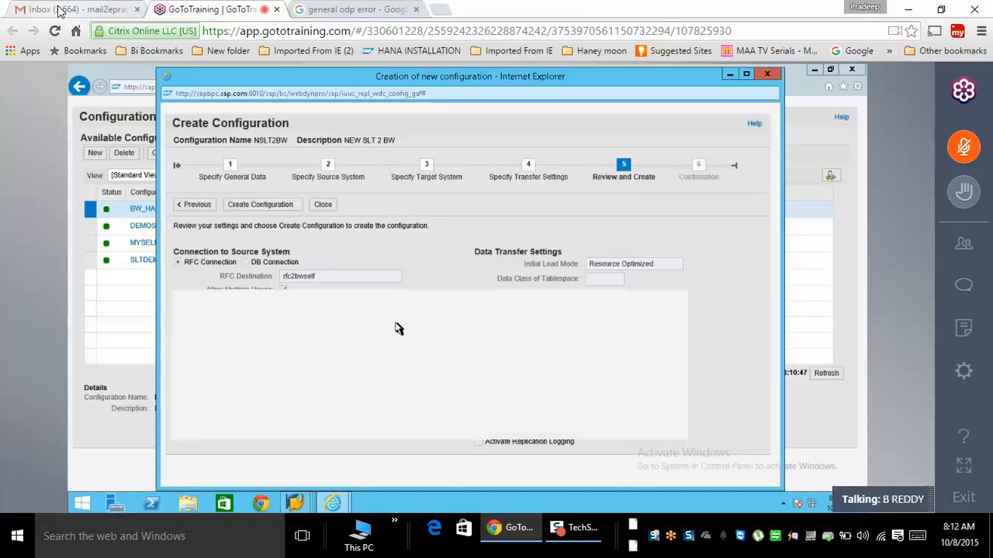
pyautogui.click(323, 210)
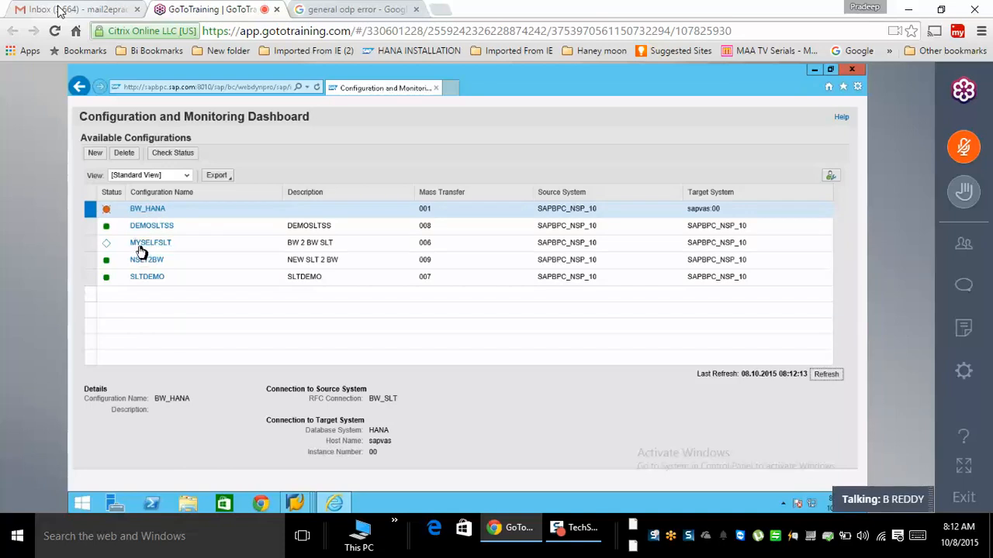
pyautogui.click(300, 505)
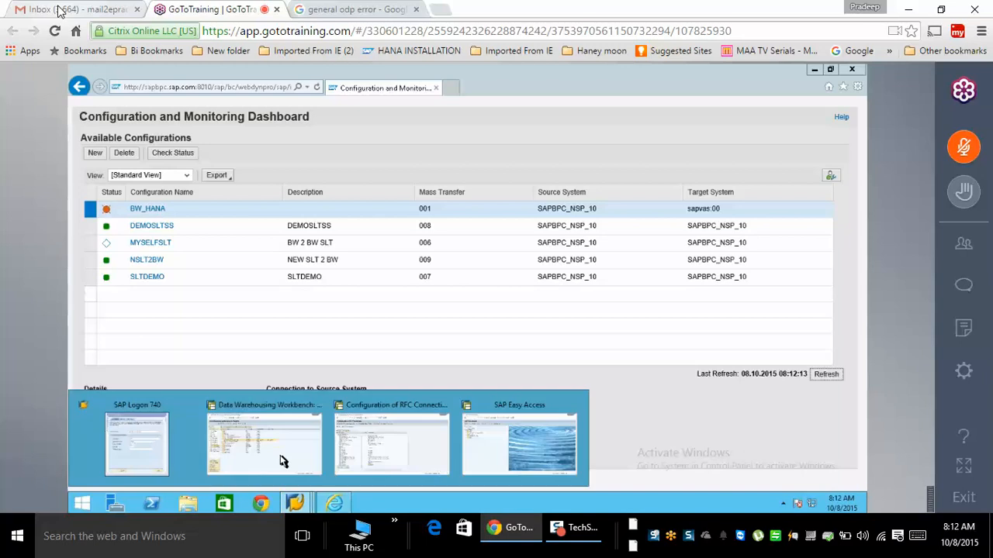
pyautogui.click(281, 461)
# - Under ODP - SLT Queue, create source system SNEWSLT named 'NEW SLT' and confirm it
pyautogui.rightClick(223, 241)
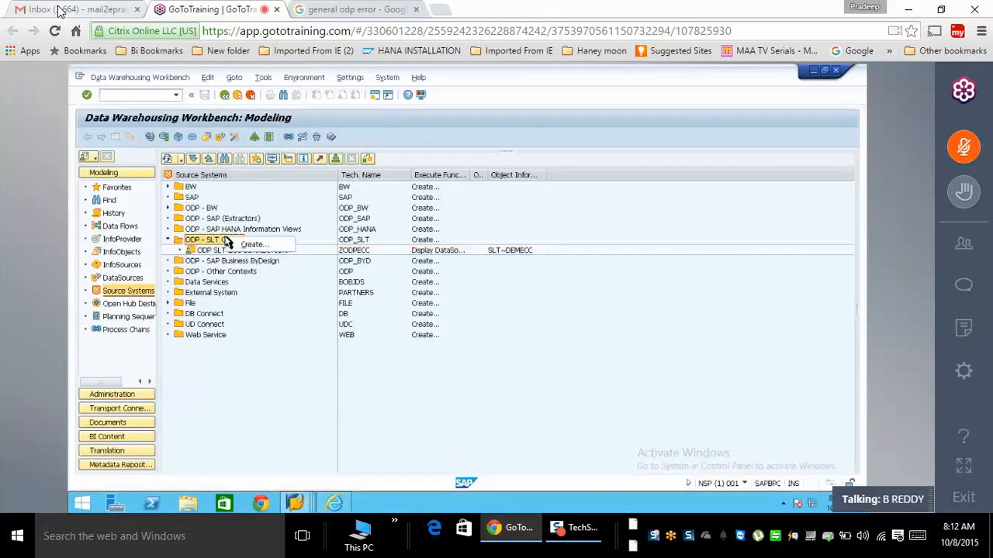
pyautogui.click(250, 246)
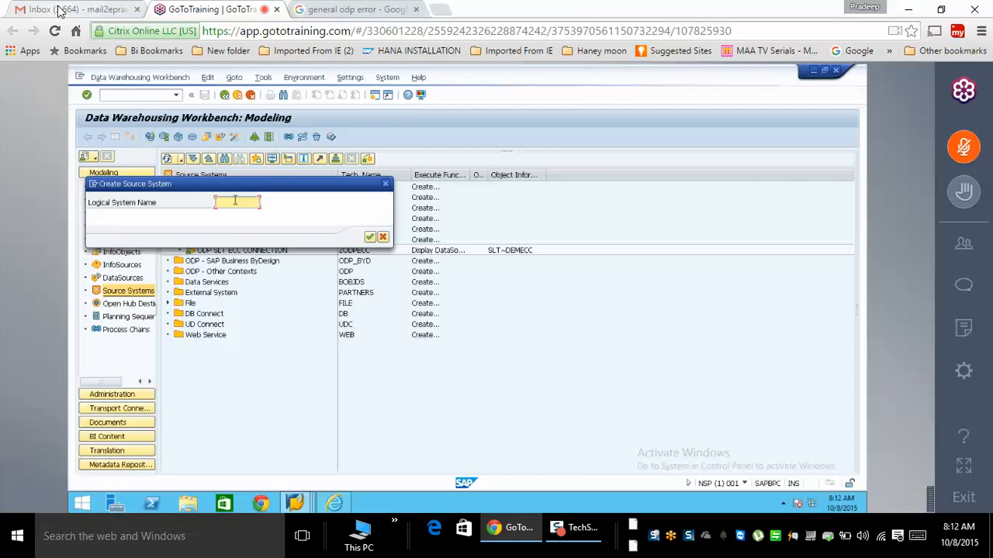
pyautogui.write('S')
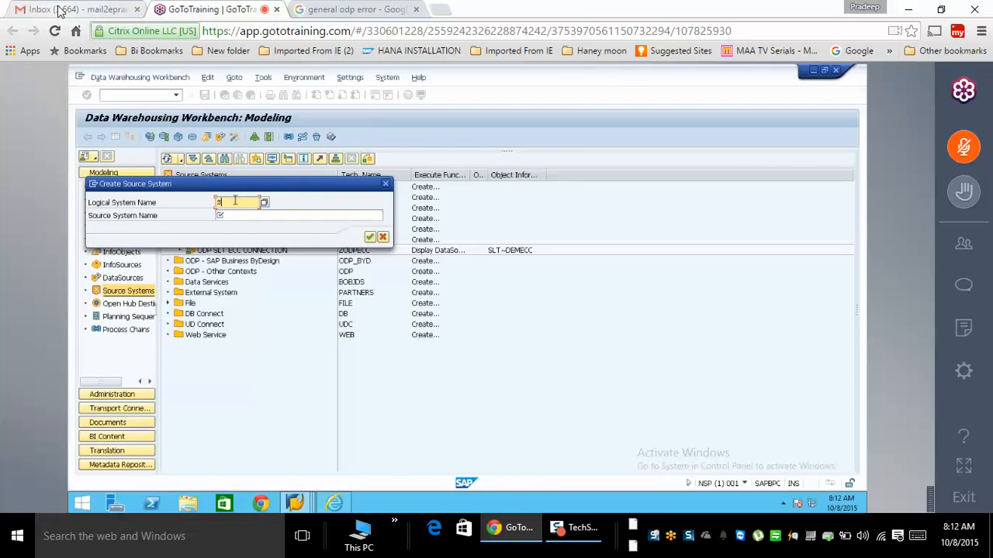
pyautogui.write('NEWSLT')
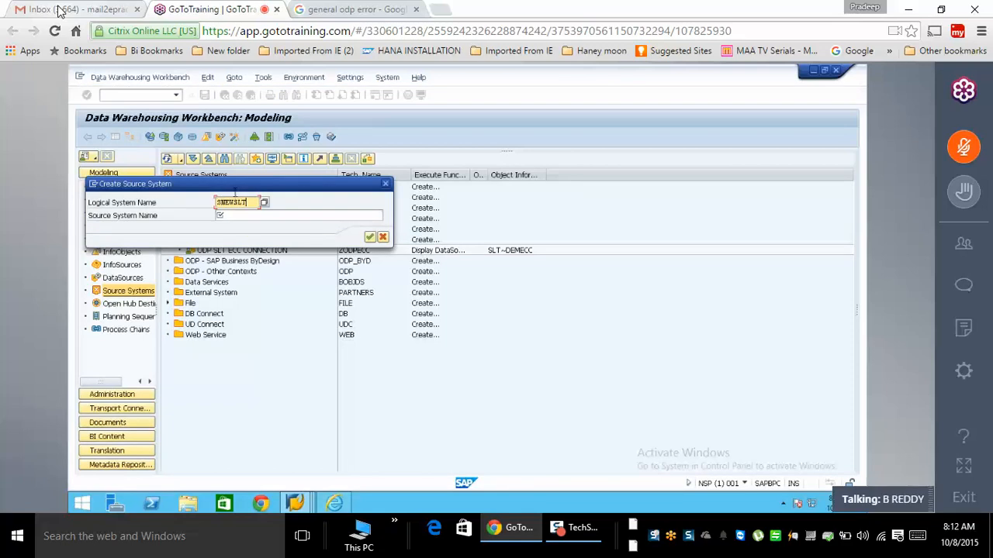
pyautogui.click(271, 218)
pyautogui.write('NEW ')
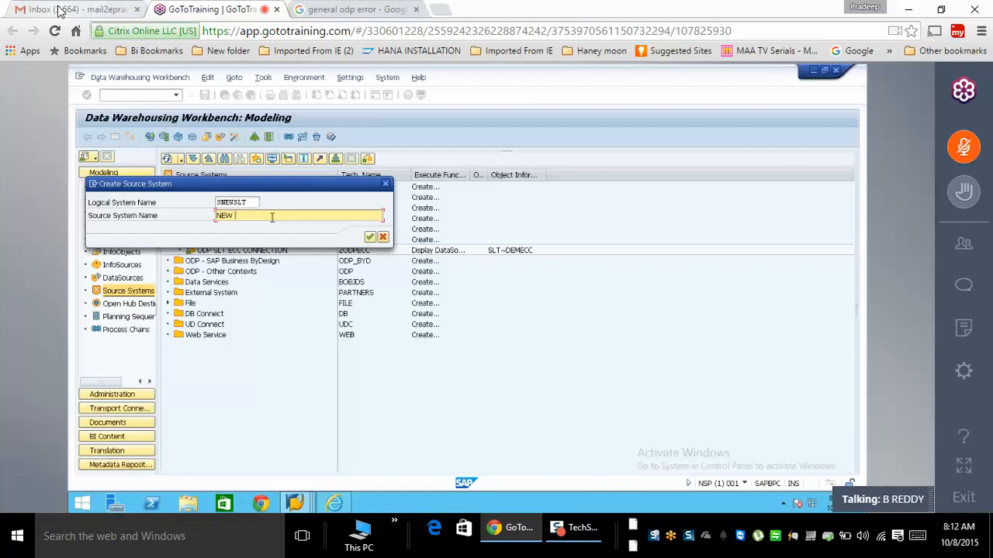
pyautogui.write('SLT')
pyautogui.press('Return')
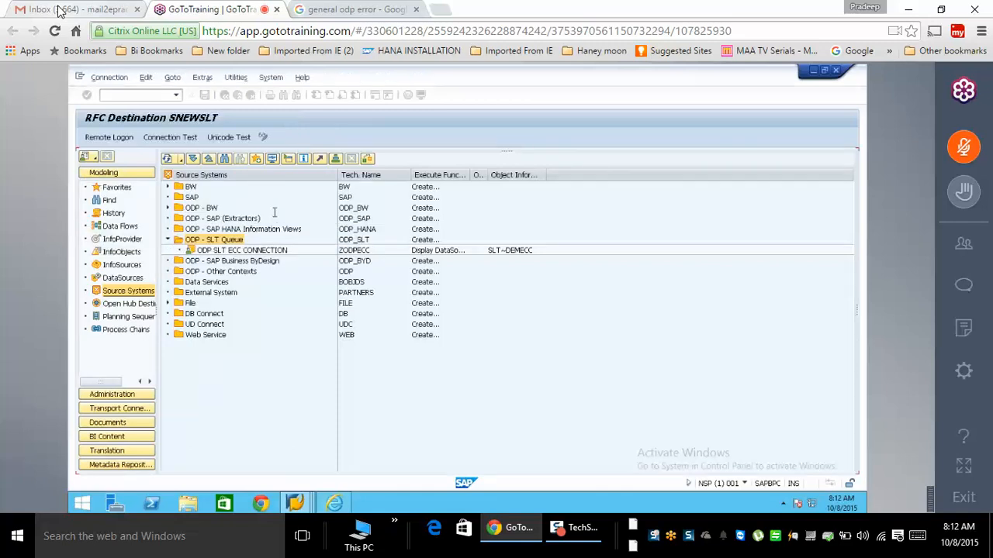
pyautogui.click(188, 328)
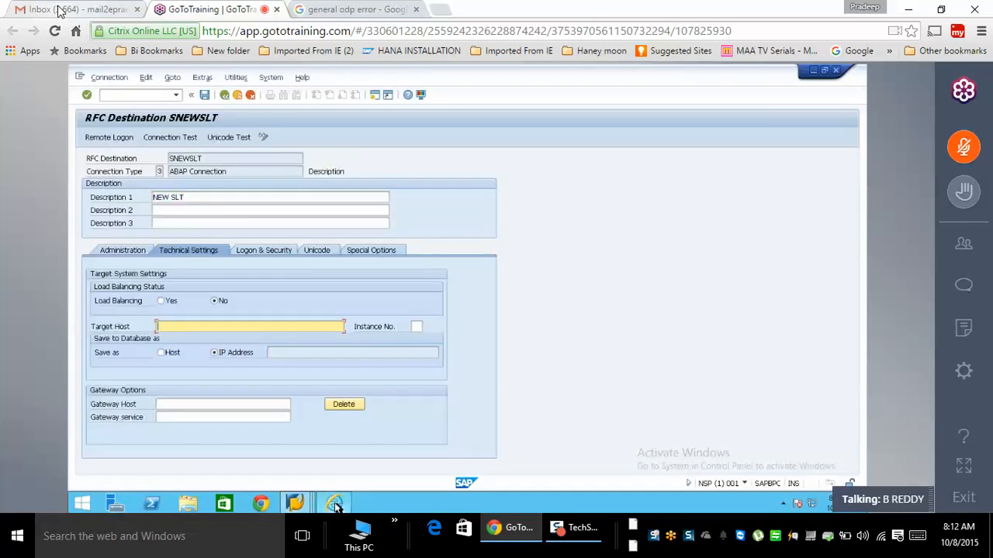
pyautogui.click(295, 504)
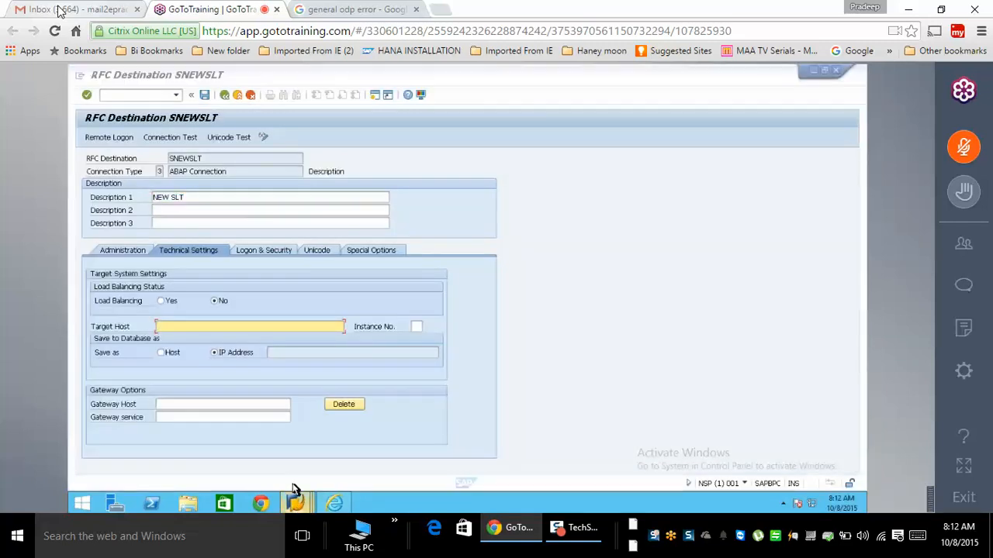
pyautogui.click(183, 434)
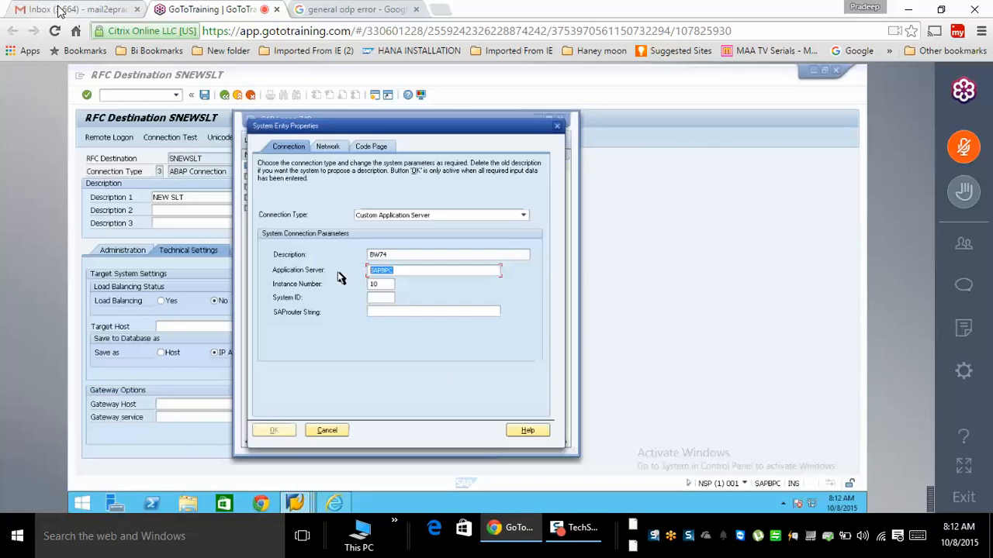
pyautogui.click(201, 307)
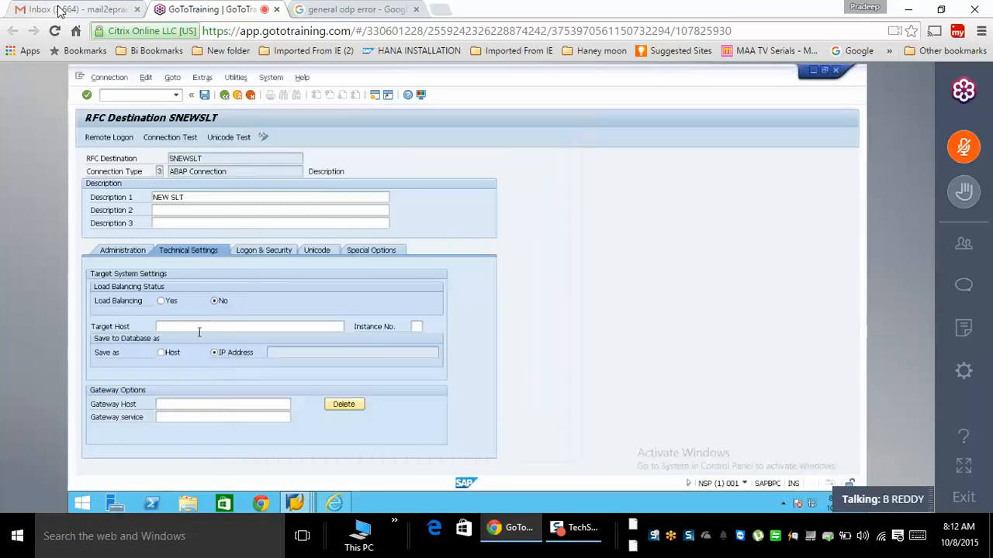
pyautogui.click(218, 303)
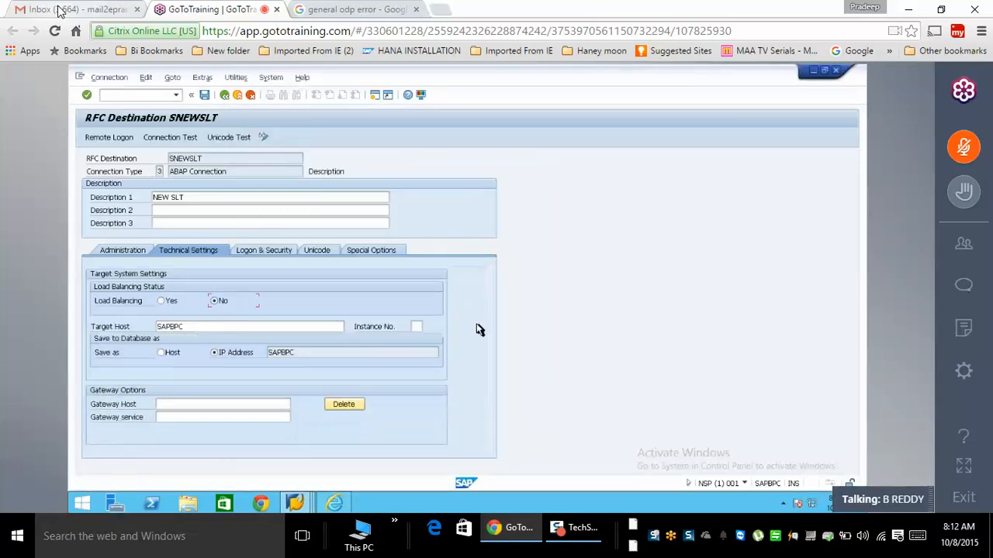
pyautogui.write('10')
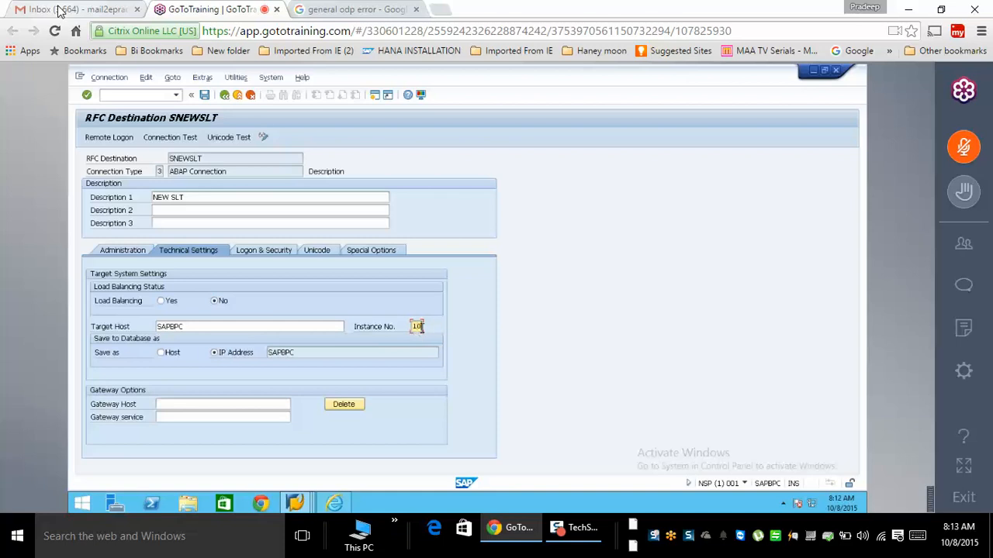
pyautogui.press('Return')
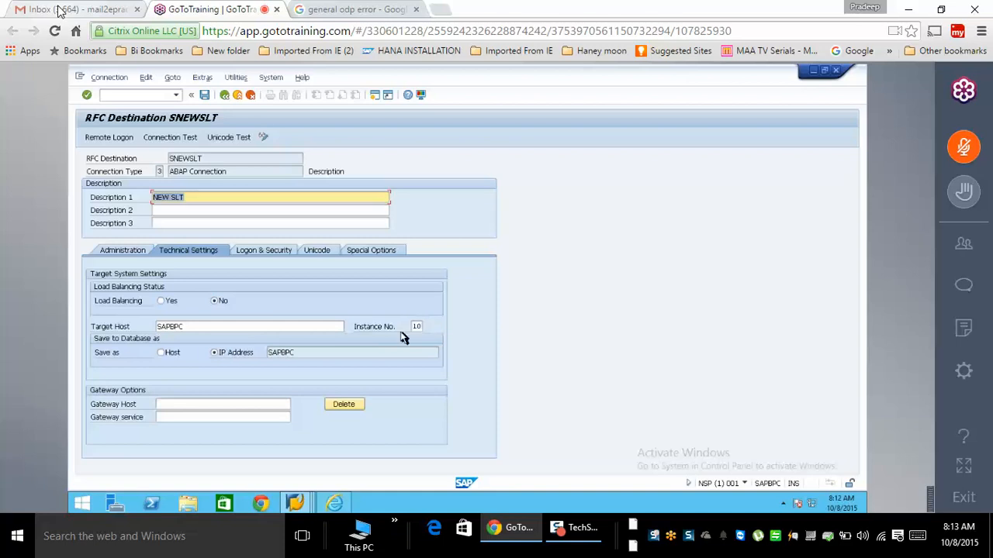
pyautogui.click(164, 354)
pyautogui.click(226, 354)
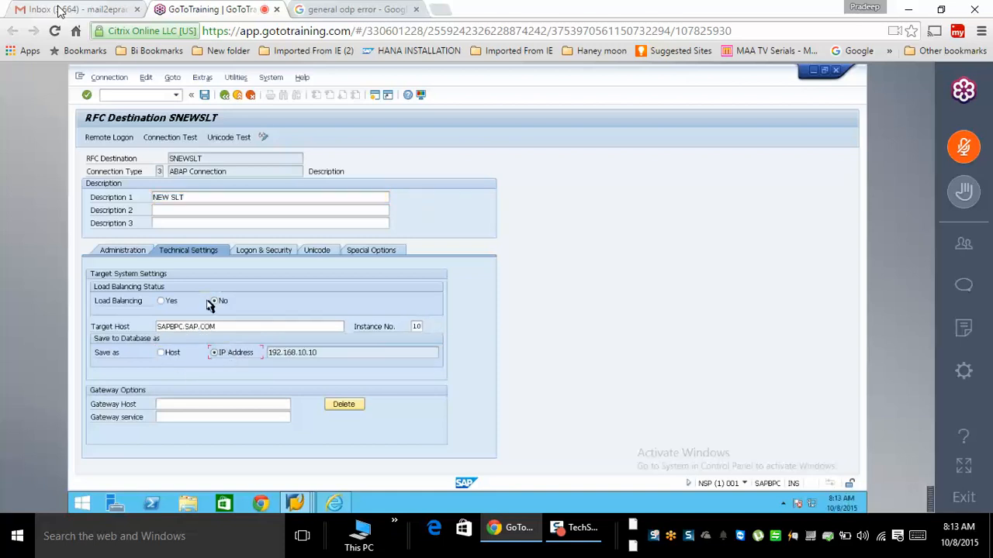
# - Enter logon language EN and client 001 for SNEWSLT, save, and go back
pyautogui.click(266, 254)
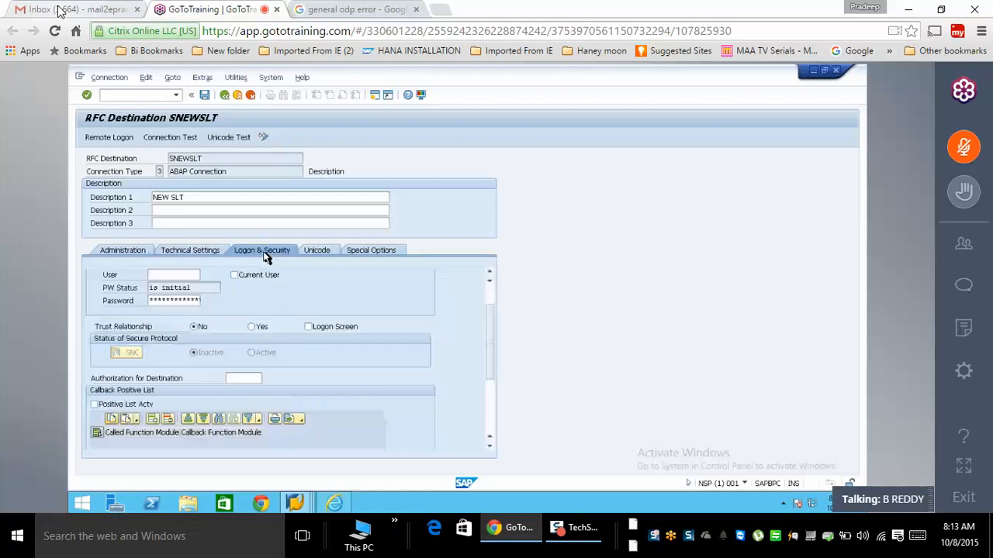
pyautogui.scroll(2, 492, 301)
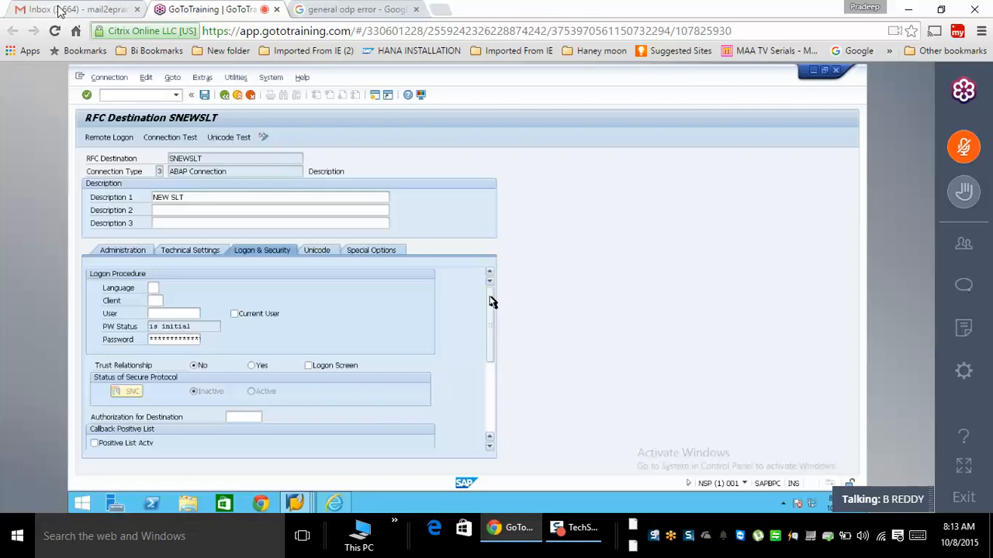
pyautogui.click(153, 287)
pyautogui.write('EN')
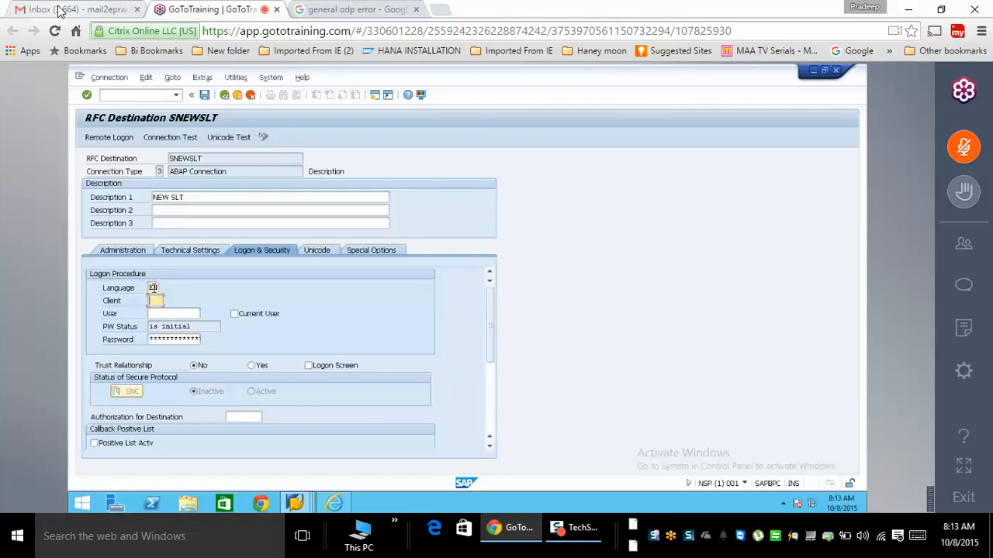
pyautogui.write('001BEST')
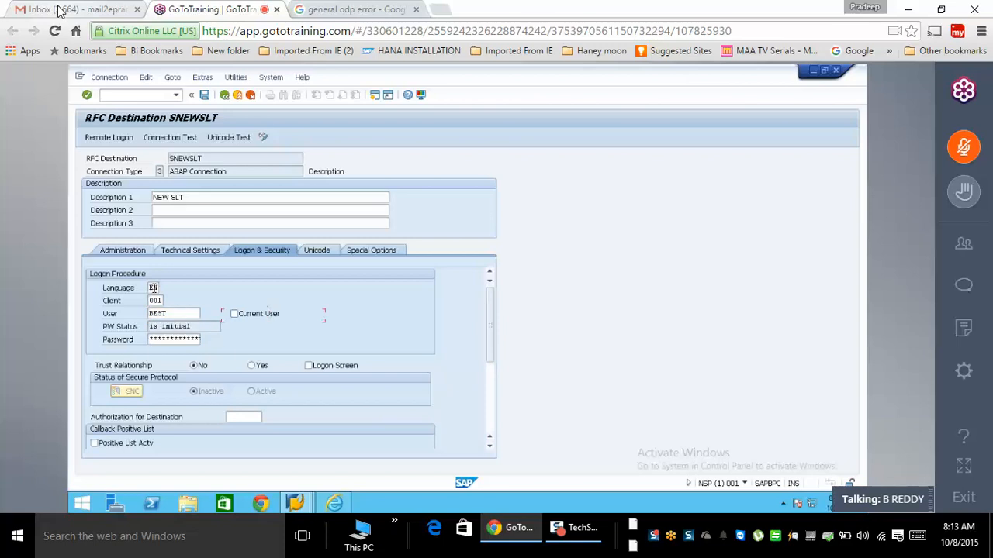
pyautogui.press('Tab')
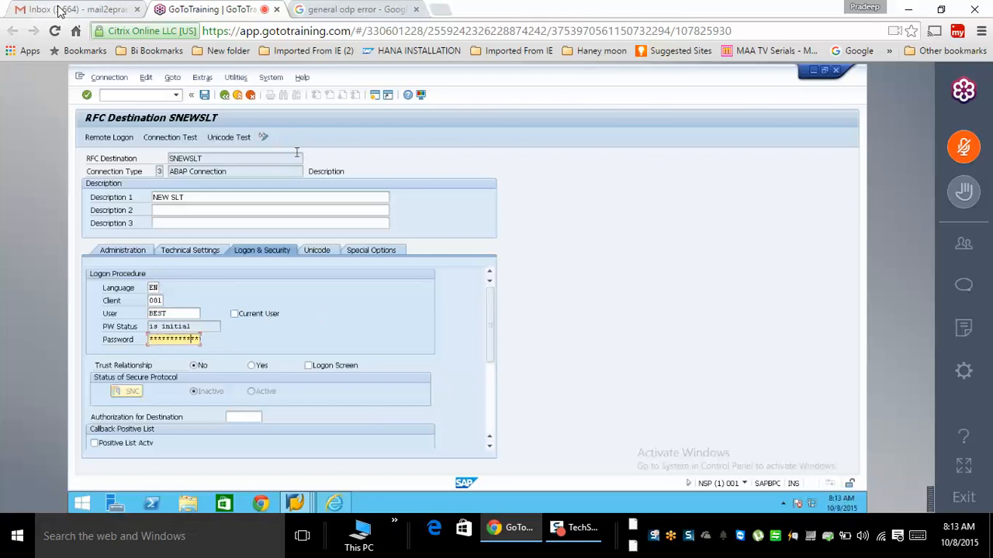
pyautogui.click(206, 95)
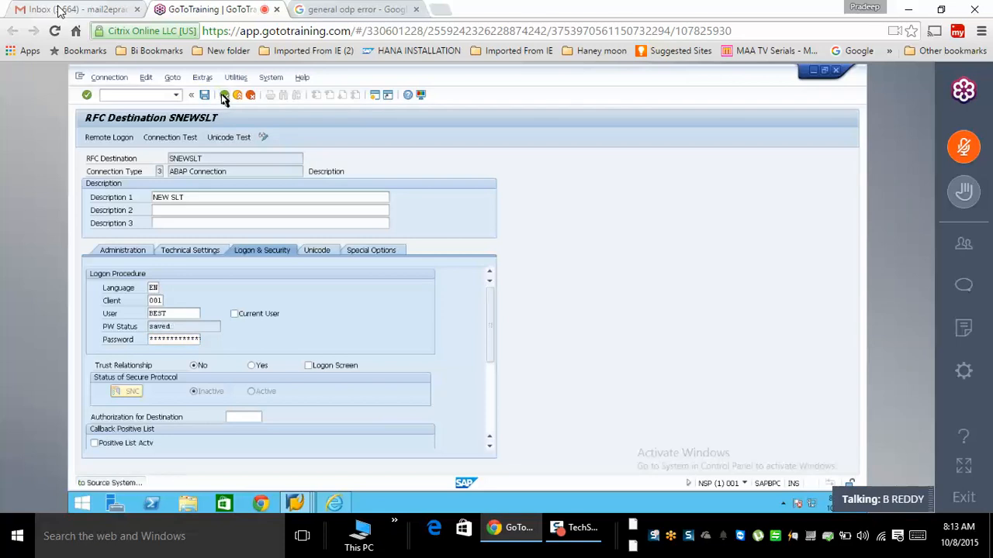
pyautogui.click(224, 94)
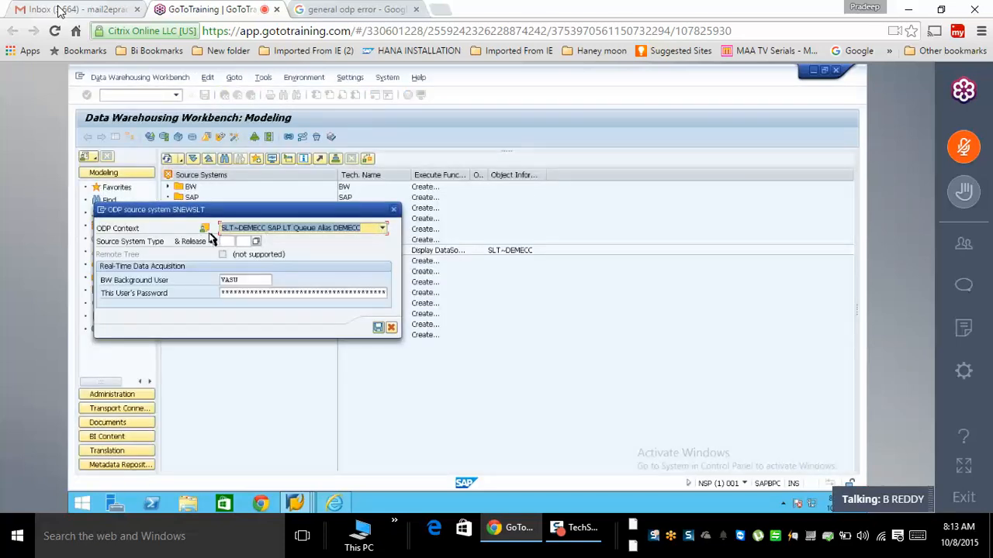
# - Choose ODP context SLT~MYSSLT, enter the background user's password, confirm, and update content versions now
pyautogui.click(382, 228)
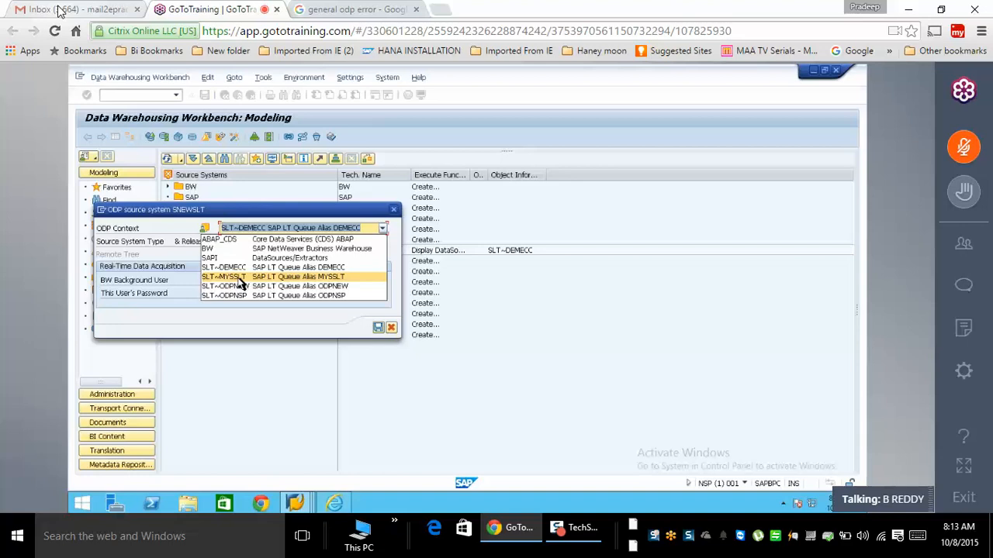
pyautogui.click(239, 277)
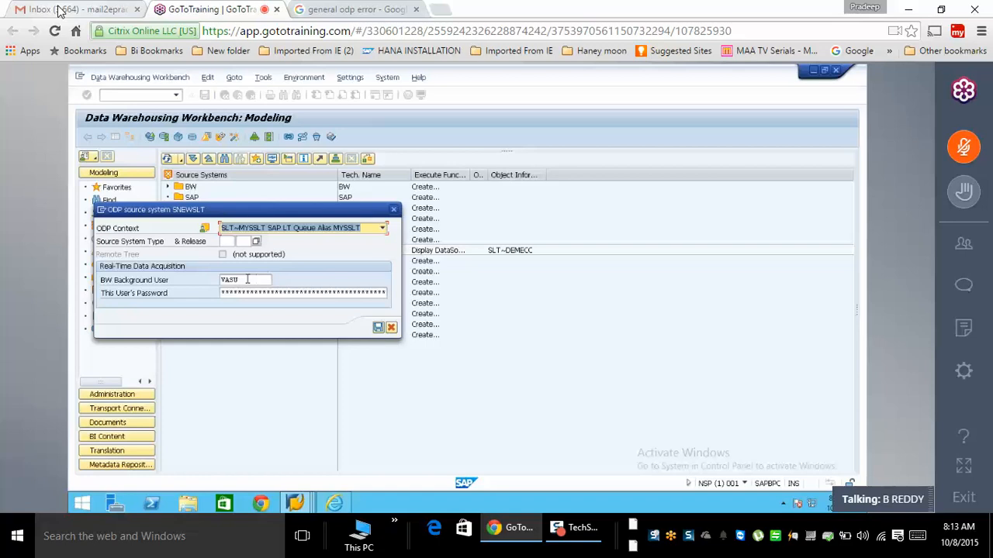
pyautogui.moveTo(245, 281); pyautogui.dragTo(159, 285)
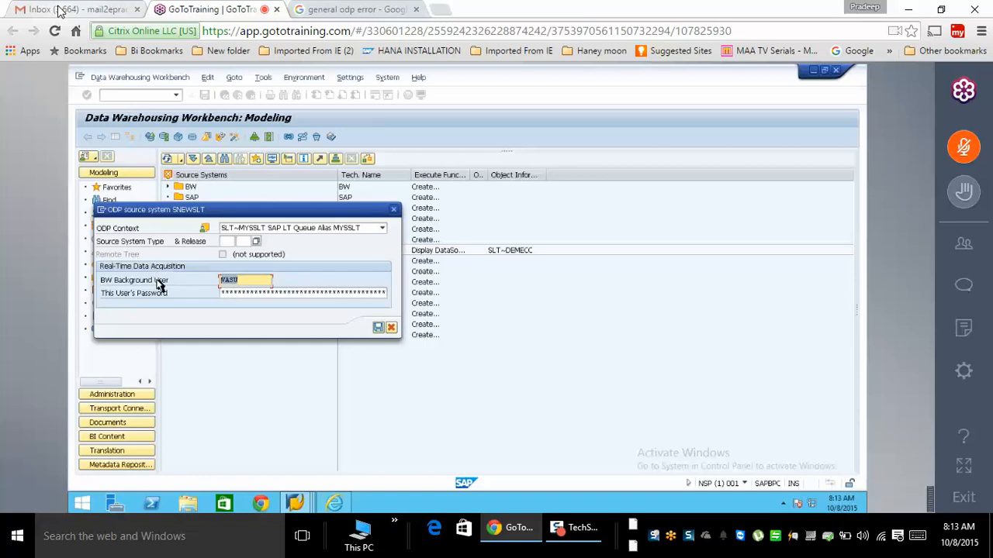
pyautogui.press('Tab')
pyautogui.write('*****')
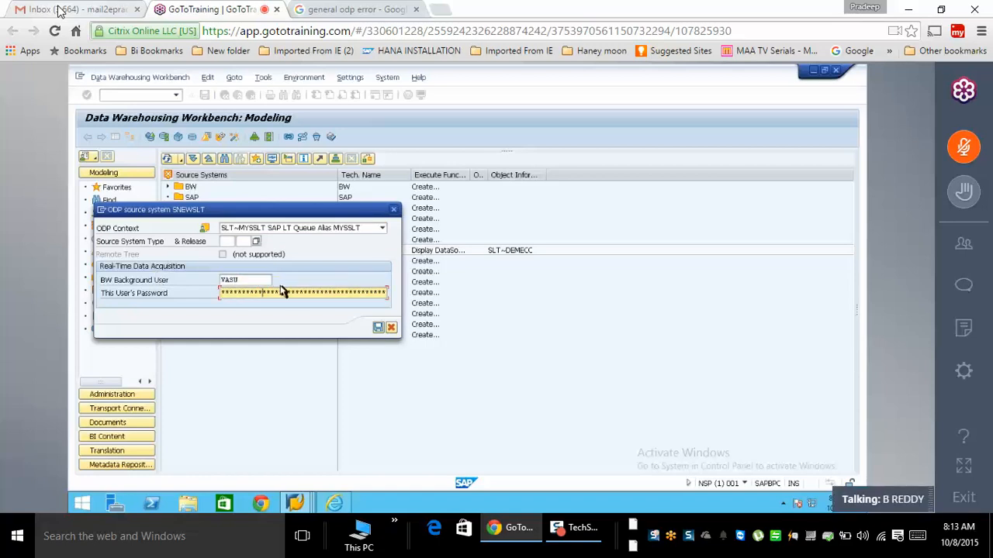
pyautogui.click(383, 330)
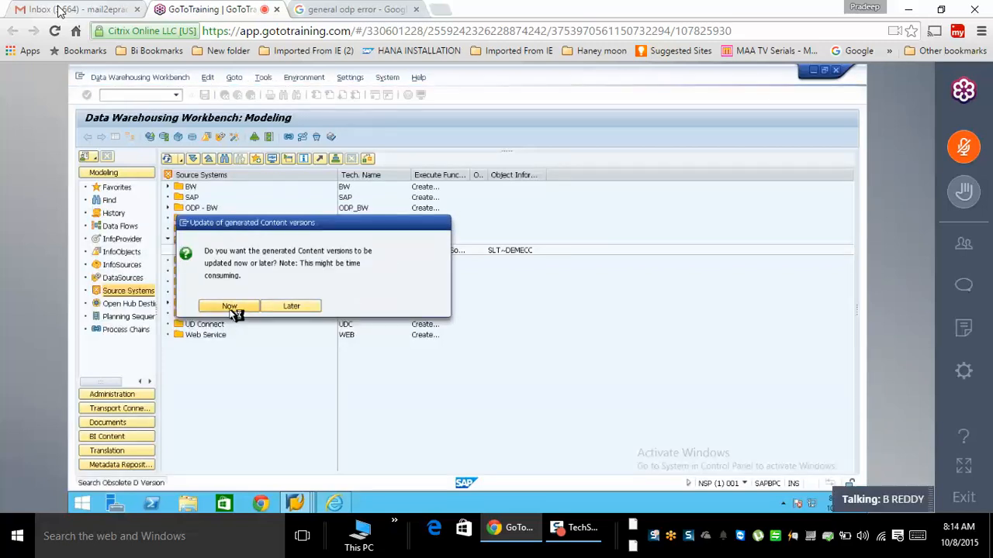
pyautogui.click(231, 308)
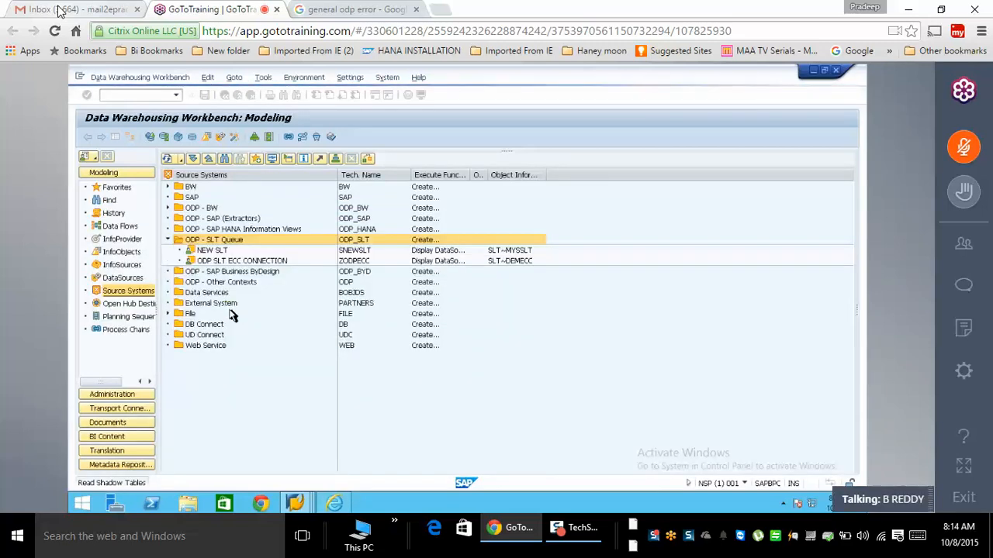
# - Show NEW SLT's DataSource tree and start a DataSource under ZAPPCOMP_RAVI with provider ZSALES
pyautogui.click(211, 252)
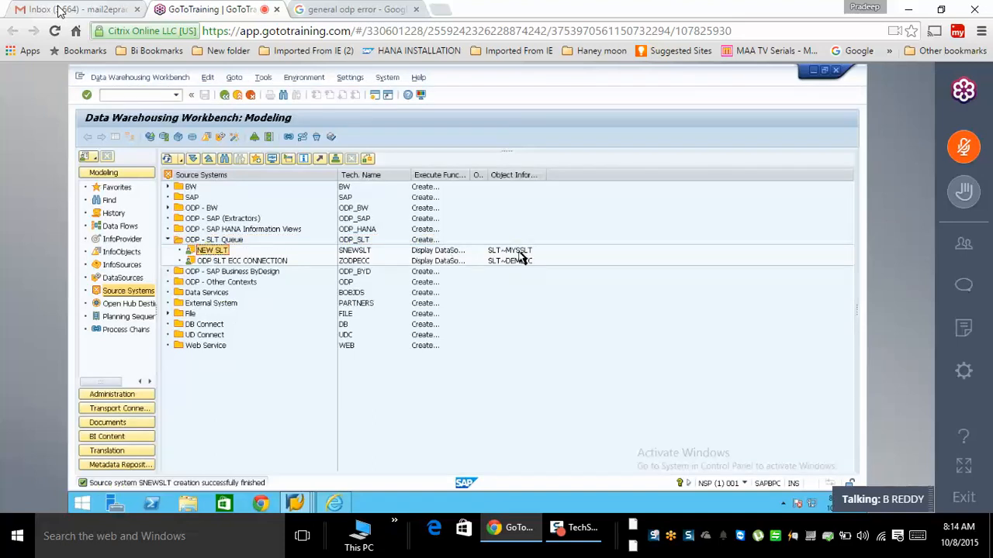
pyautogui.rightClick(217, 253)
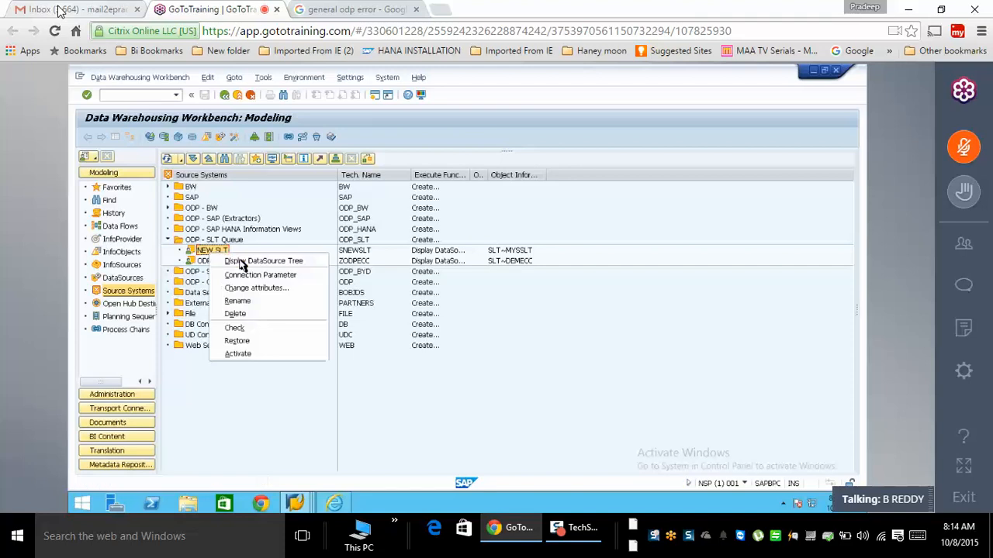
pyautogui.click(246, 264)
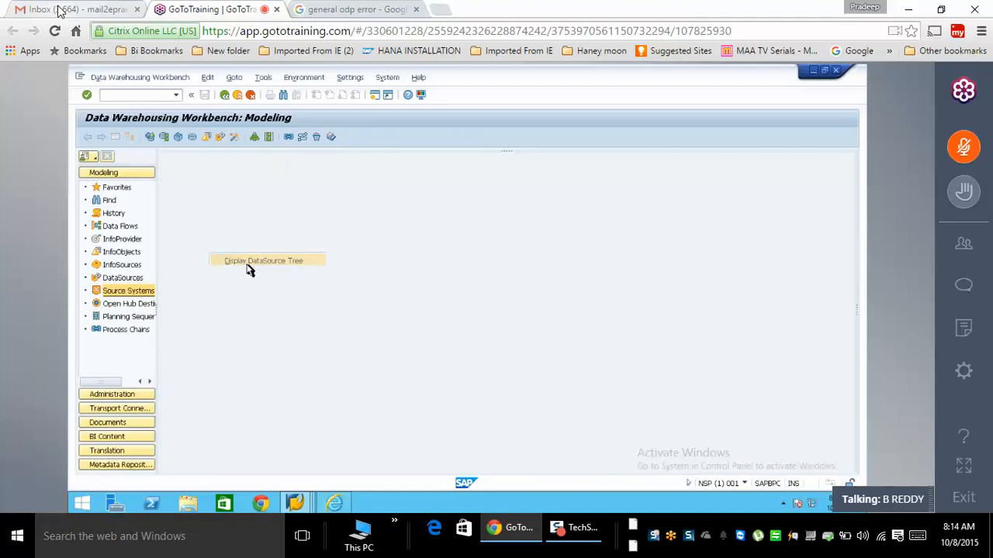
pyautogui.rightClick(212, 230)
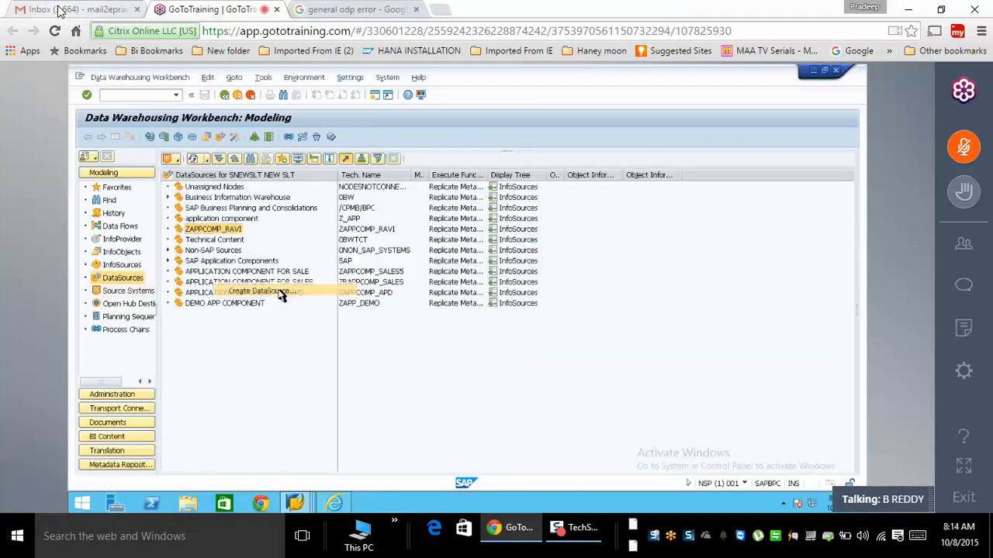
pyautogui.click(273, 287)
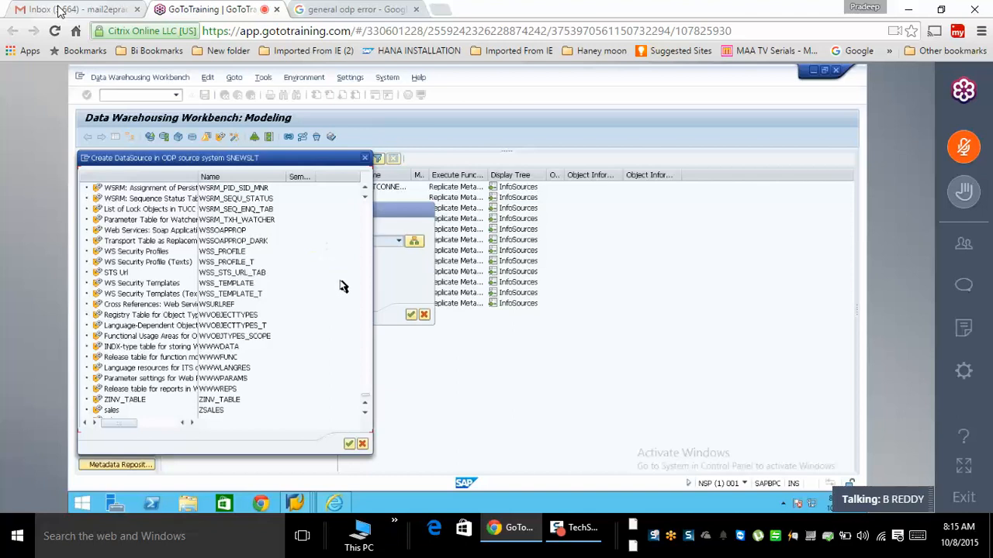
pyautogui.moveTo(365, 396); pyautogui.dragTo(333, 419)
pyautogui.click(214, 400)
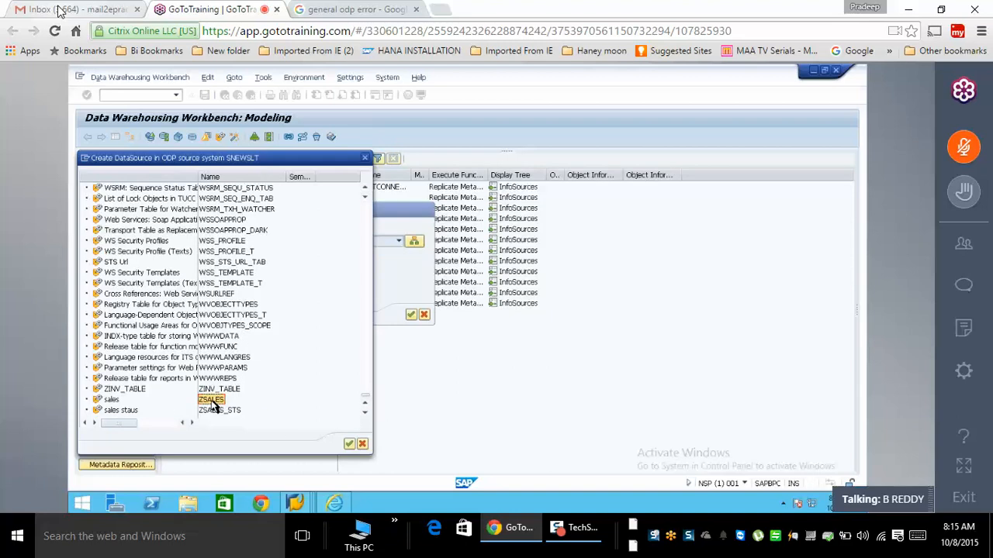
pyautogui.doubleClick(211, 400)
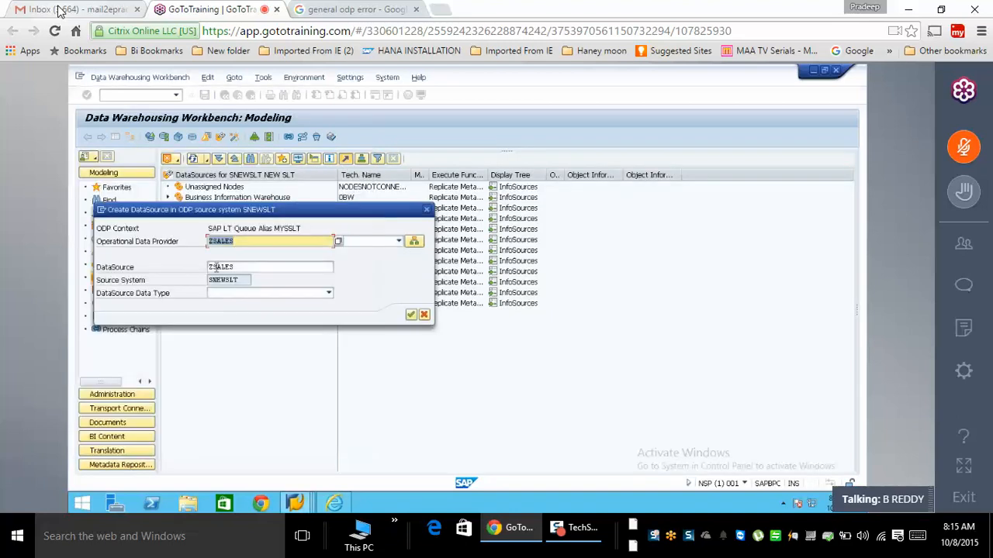
# - Name the DataSource ZDS_TABL_SALES with data type Transaction Data and confirm its creation
pyautogui.write('ds_tab')
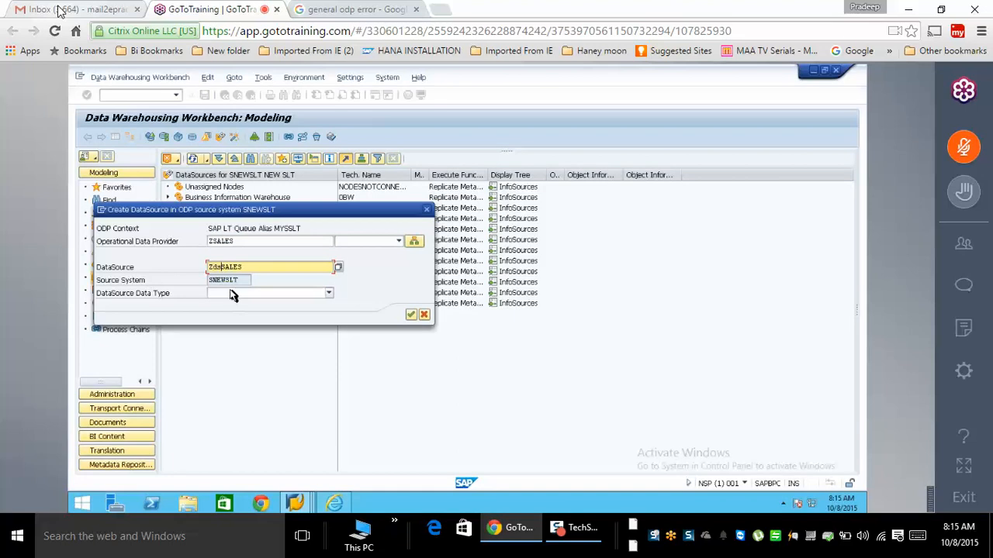
pyautogui.write('l')
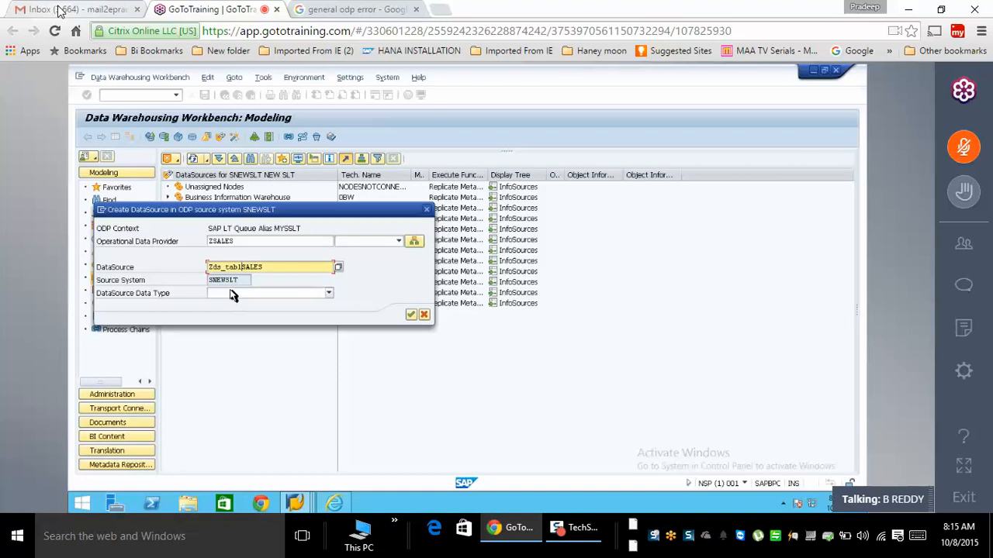
pyautogui.write('_')
pyautogui.click(232, 295)
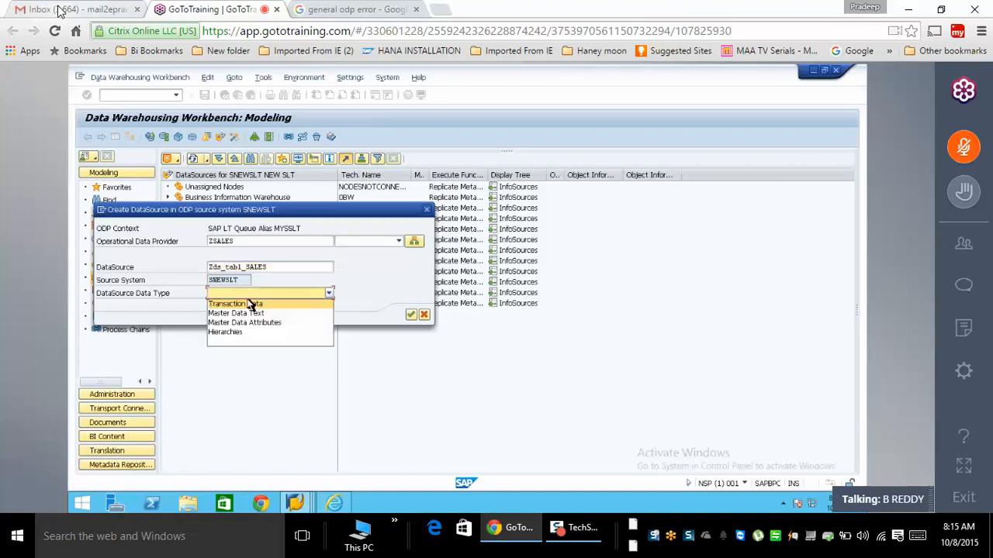
pyautogui.click(253, 302)
pyautogui.click(410, 316)
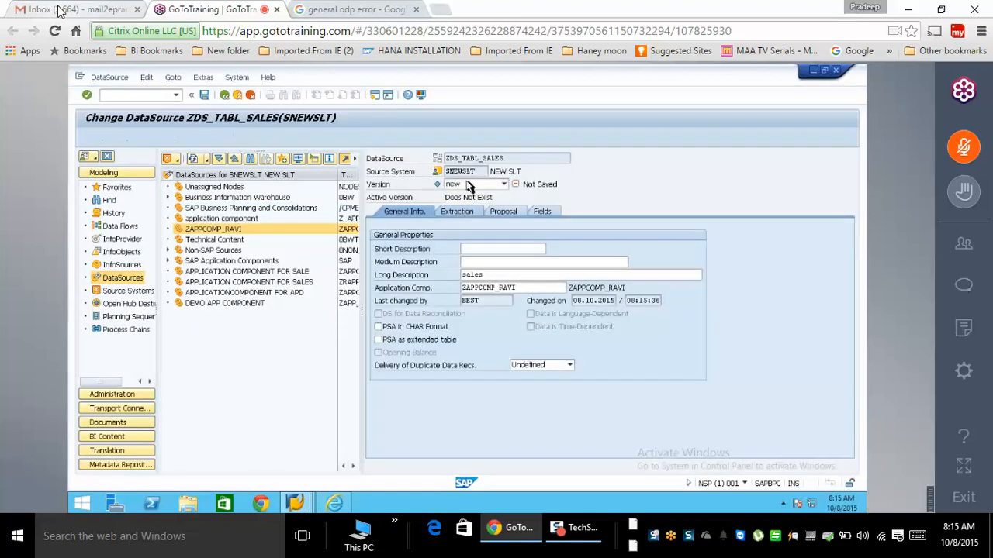
# - Review the Extraction, Proposal and Fields tabs, then select ZDS_TABL_SALES in the workbench tree
pyautogui.click(463, 214)
pyautogui.click(503, 214)
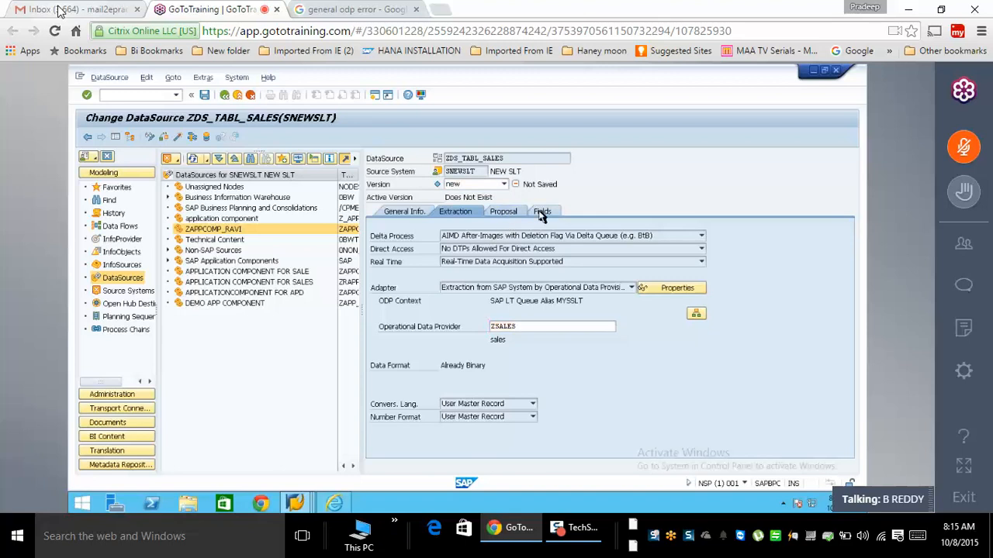
pyautogui.click(539, 214)
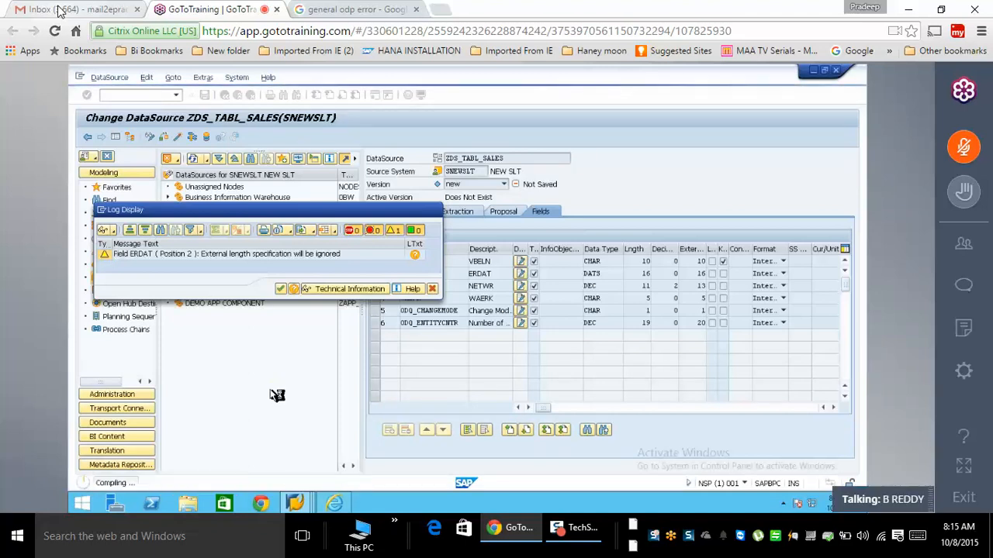
pyautogui.click(335, 505)
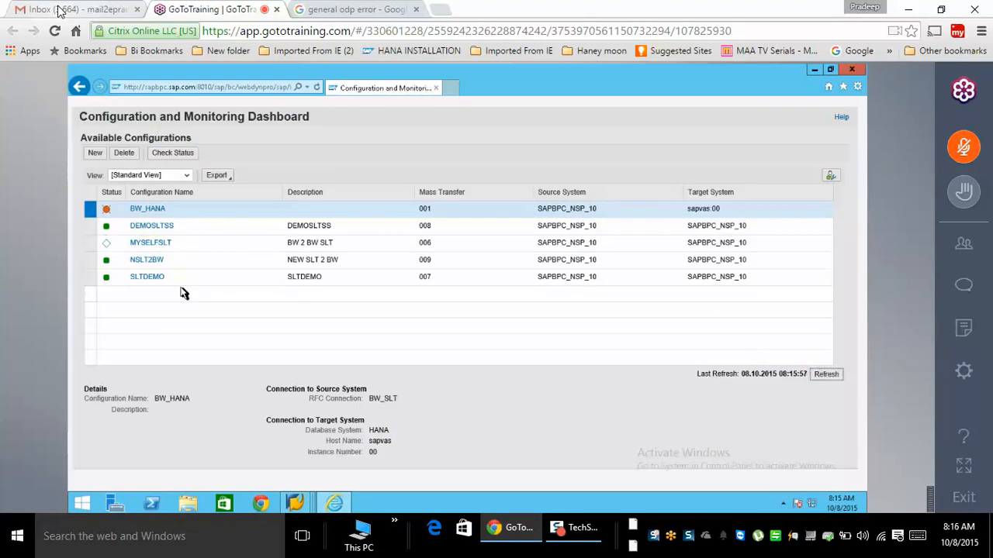
pyautogui.hotkey('alt', 'Tab')
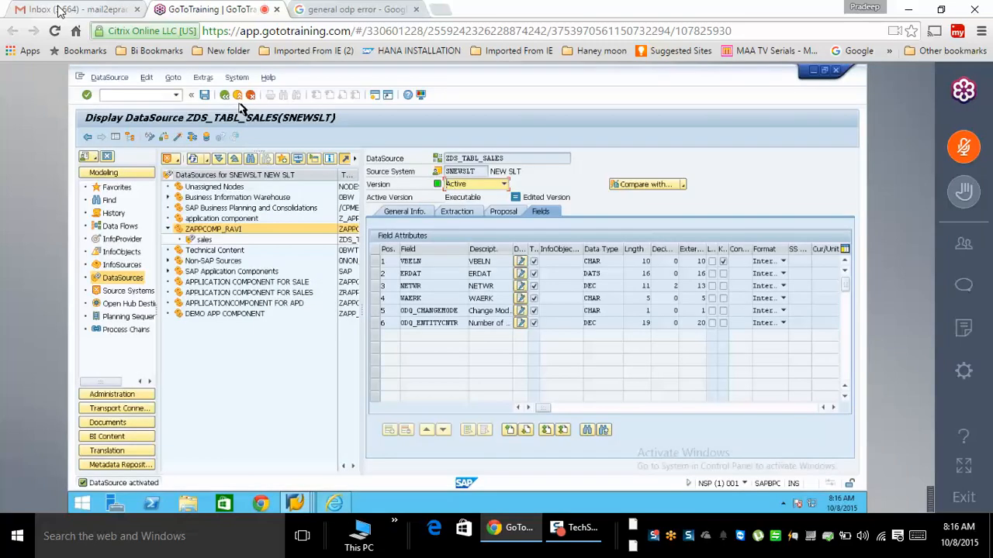
pyautogui.click(237, 97)
pyautogui.click(378, 242)
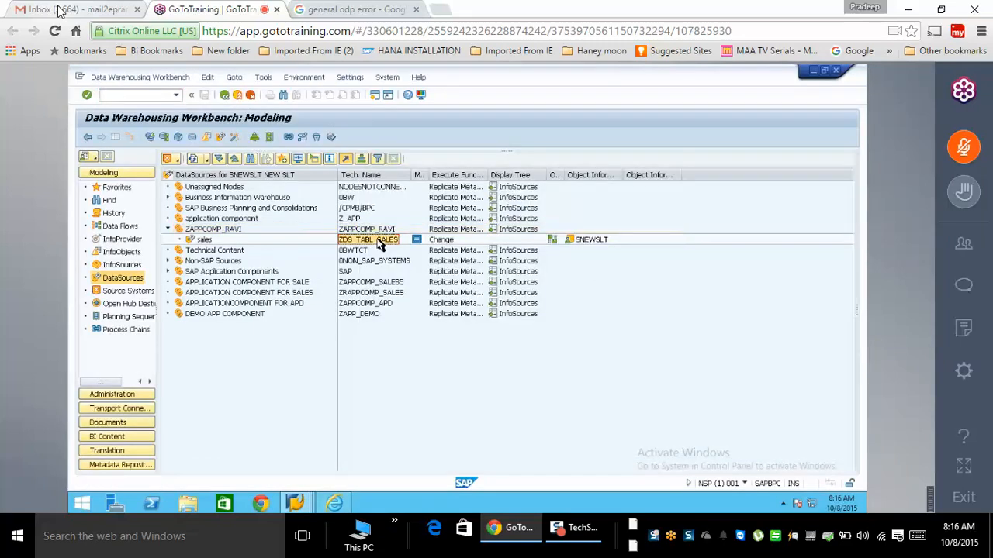
# - Start a DataStore object named ZODPSLT in the SALES AREA InfoArea
pyautogui.click(121, 240)
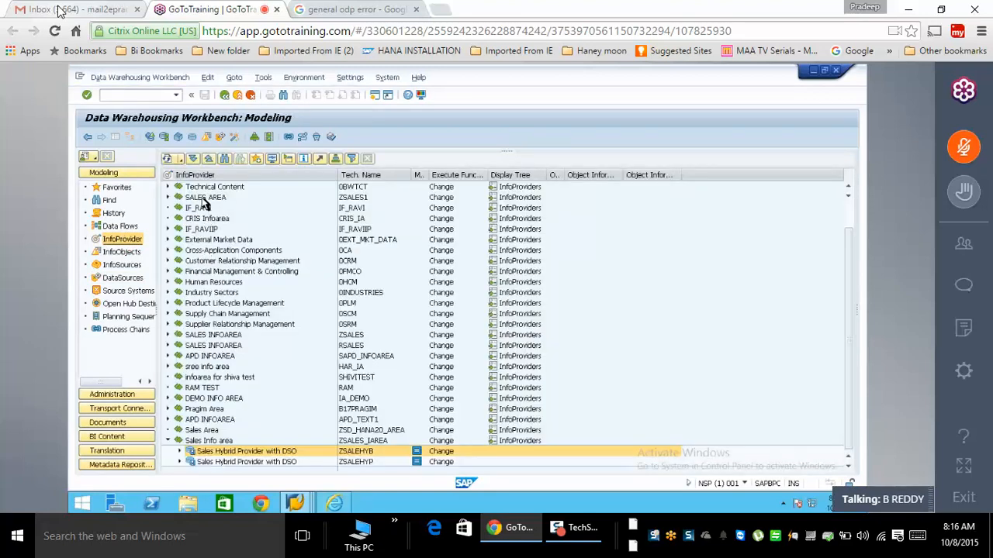
pyautogui.rightClick(203, 200)
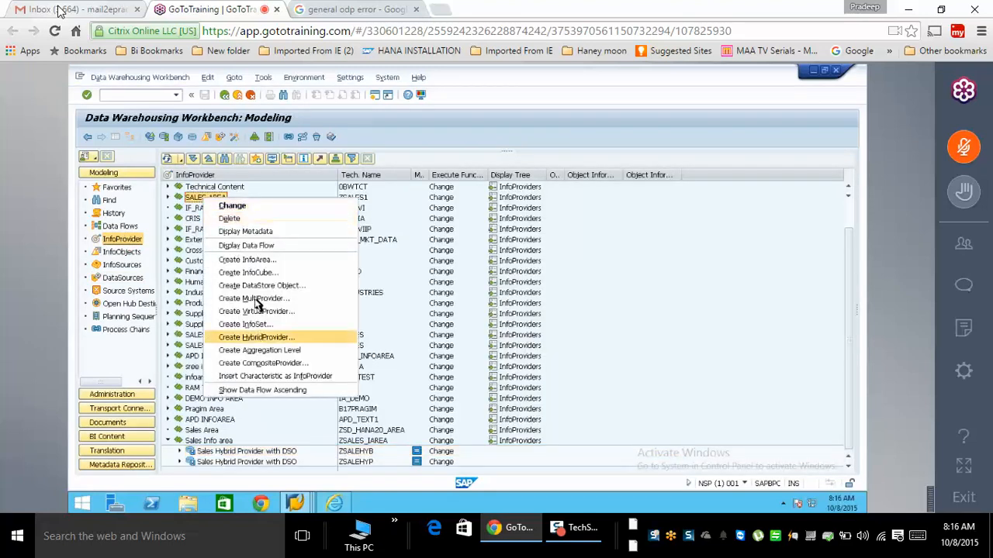
pyautogui.click(260, 286)
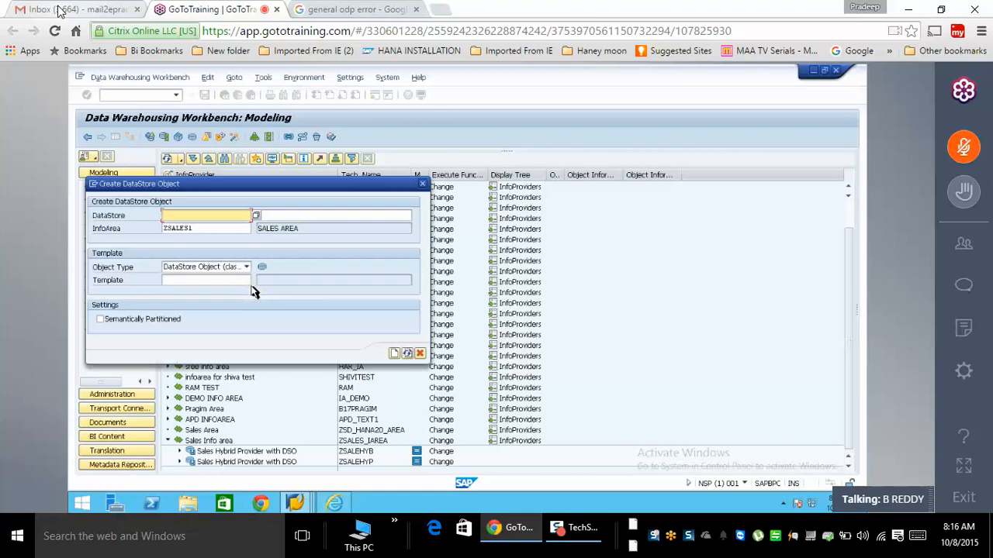
pyautogui.write('zodps1')
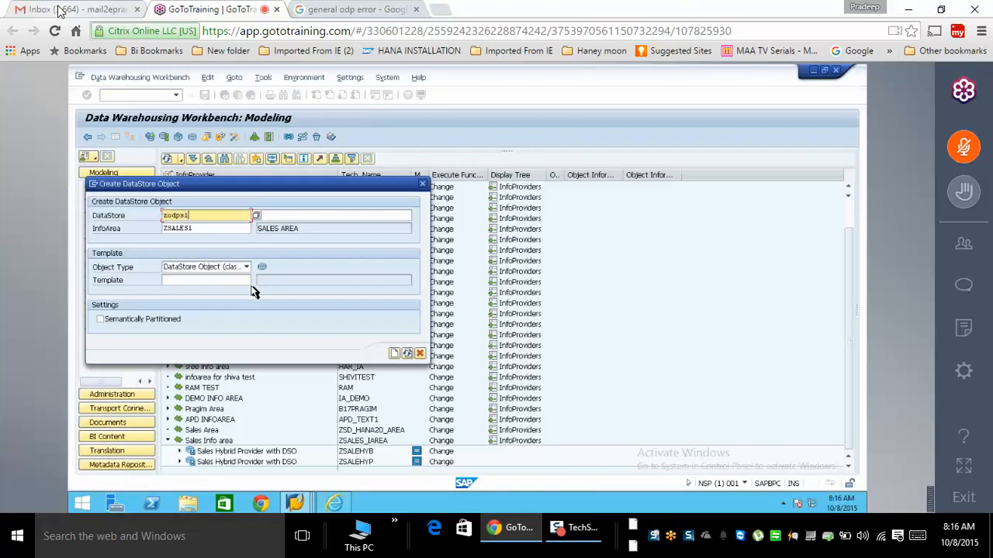
pyautogui.write('t')
pyautogui.press('Tab')
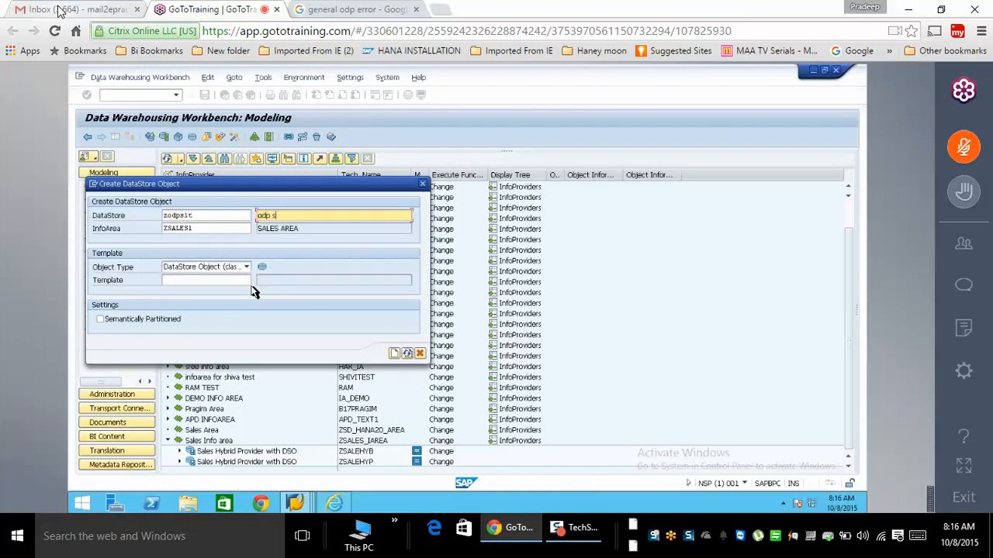
pyautogui.click(394, 353)
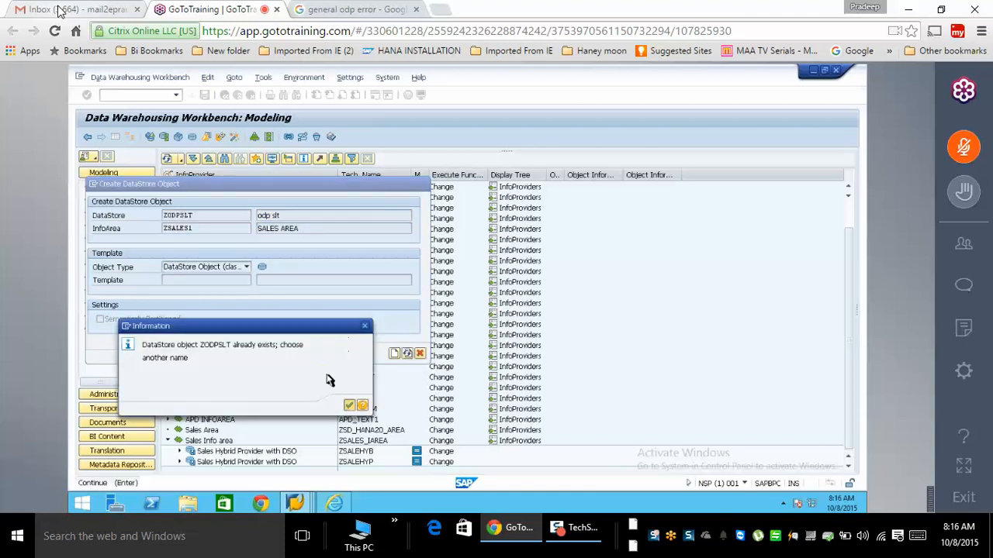
# - Dismiss the name-already-exists warning and create the DataStore object as YODPSLT instead
pyautogui.press('Return')
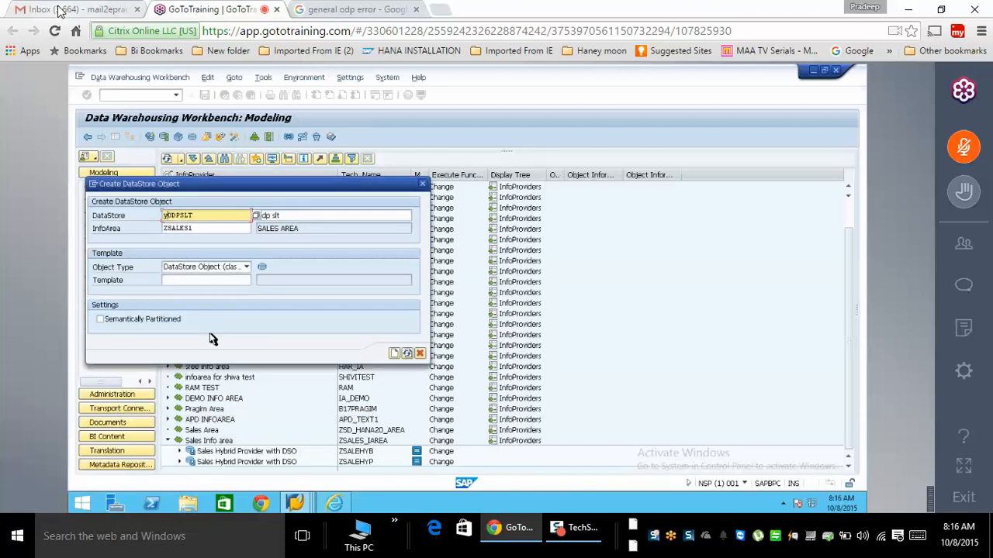
pyautogui.click(393, 354)
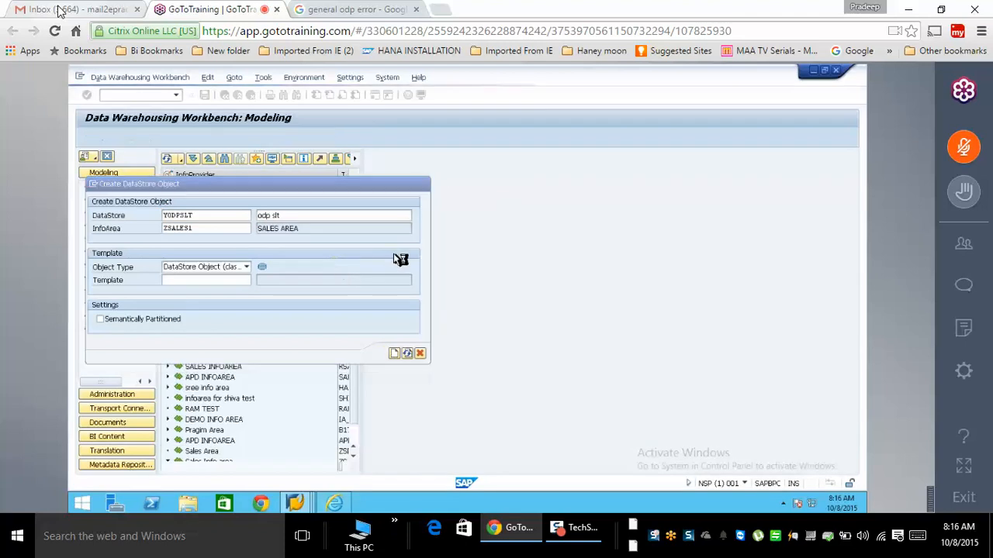
pyautogui.rightClick(596, 252)
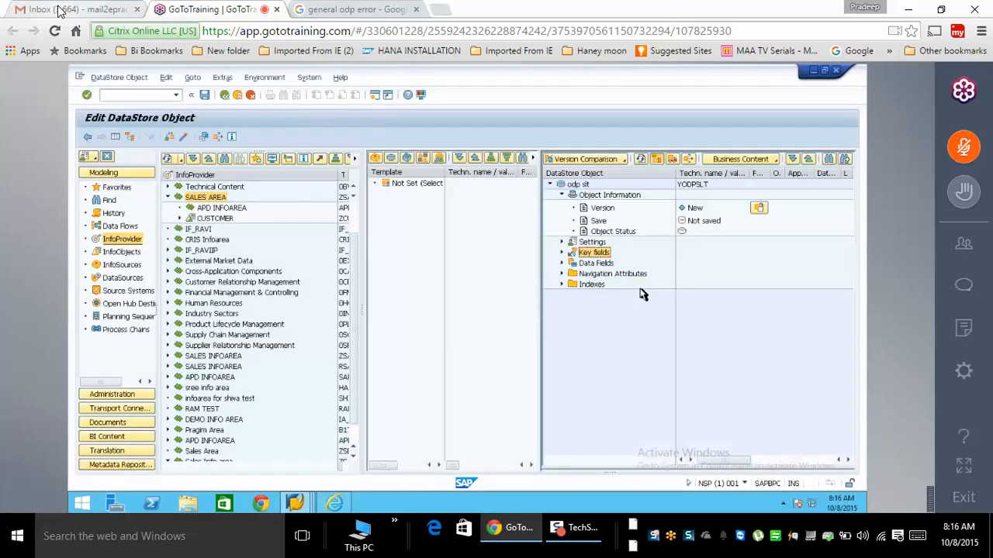
# - Add vbeln as the key field of DataStore object YODPSLT
pyautogui.click(639, 288)
pyautogui.write('vbeln')
pyautogui.press('Return')
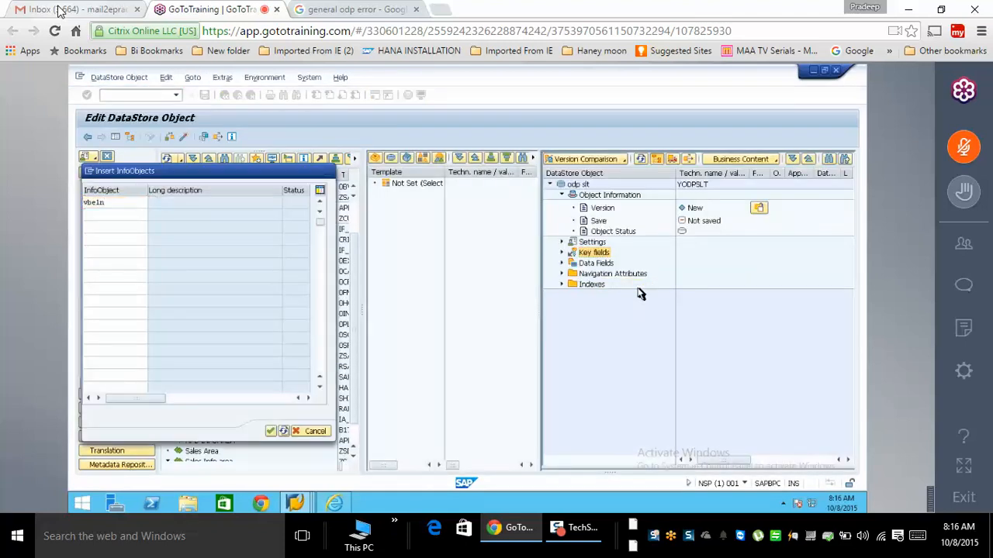
# - Add data fields 0calday and netwr, then activate the DataStore object
pyautogui.rightClick(594, 264)
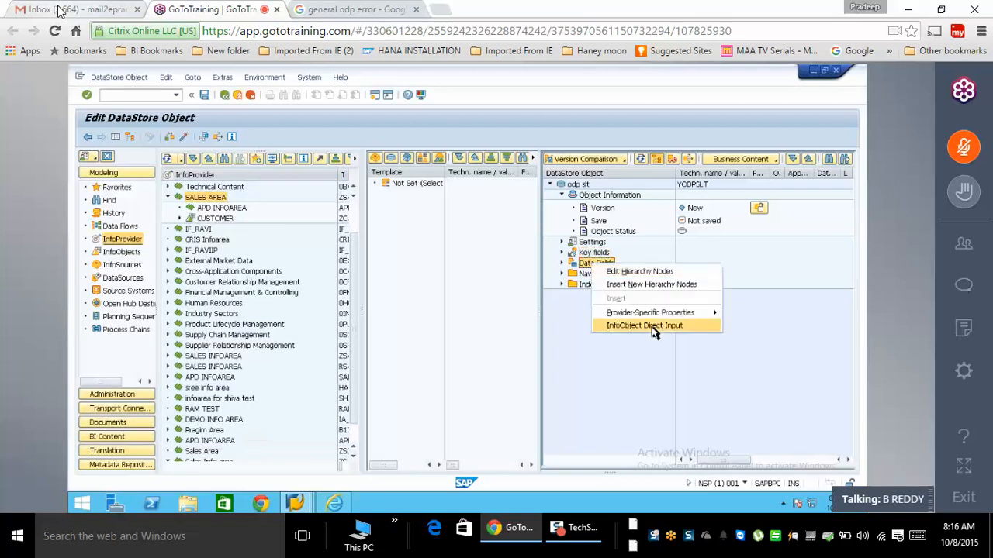
pyautogui.click(649, 326)
pyautogui.write('erdat')
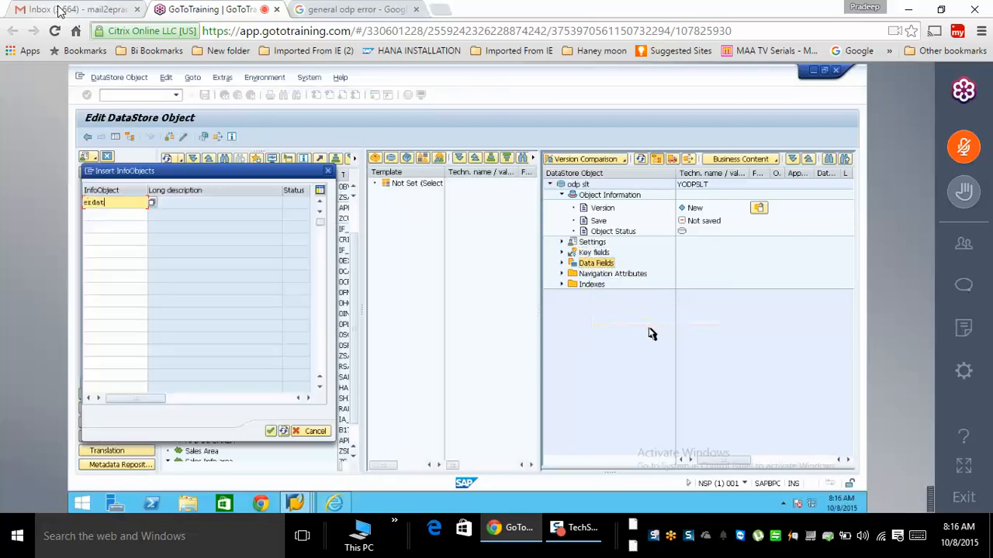
pyautogui.press('BackSpace')
pyautogui.press('BackSpace')
pyautogui.press('BackSpace')
pyautogui.press('BackSpace')
pyautogui.press('BackSpace')
pyautogui.write('0calday')
pyautogui.press('Down')
pyautogui.write('netwr')
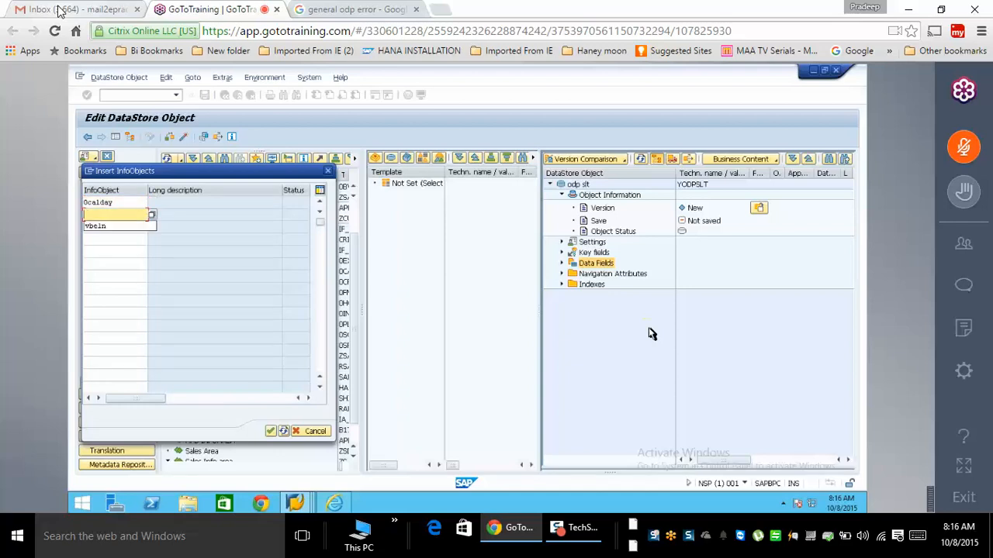
pyautogui.press('Return')
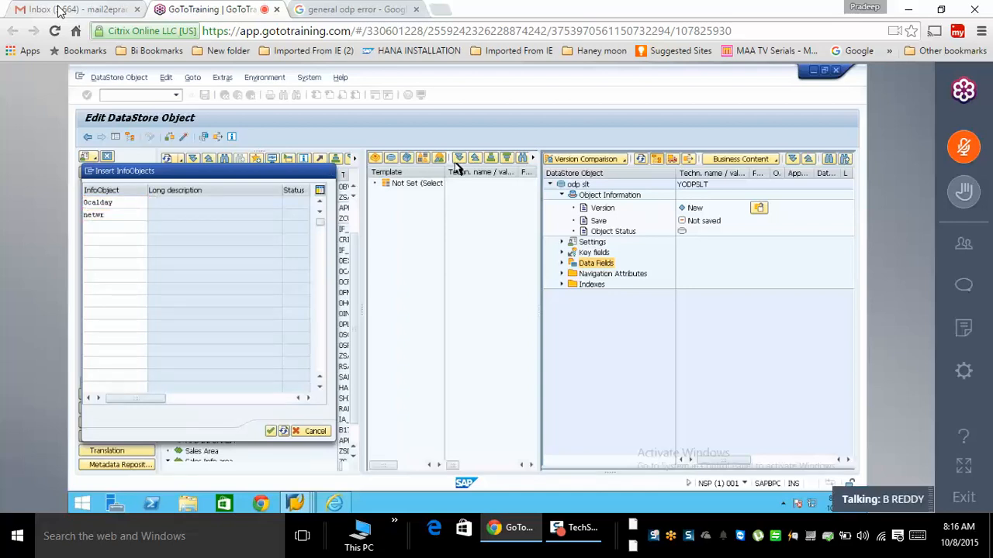
pyautogui.click(183, 138)
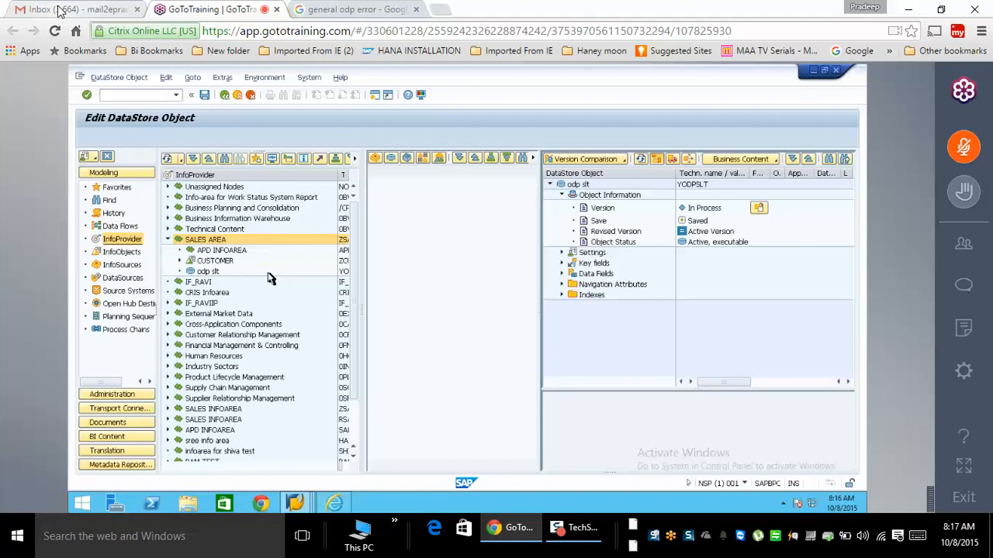
# - Create a transformation into odp slt from DataSource ZDS_TABL_SALES, source system SNEWSLT
pyautogui.click(130, 279)
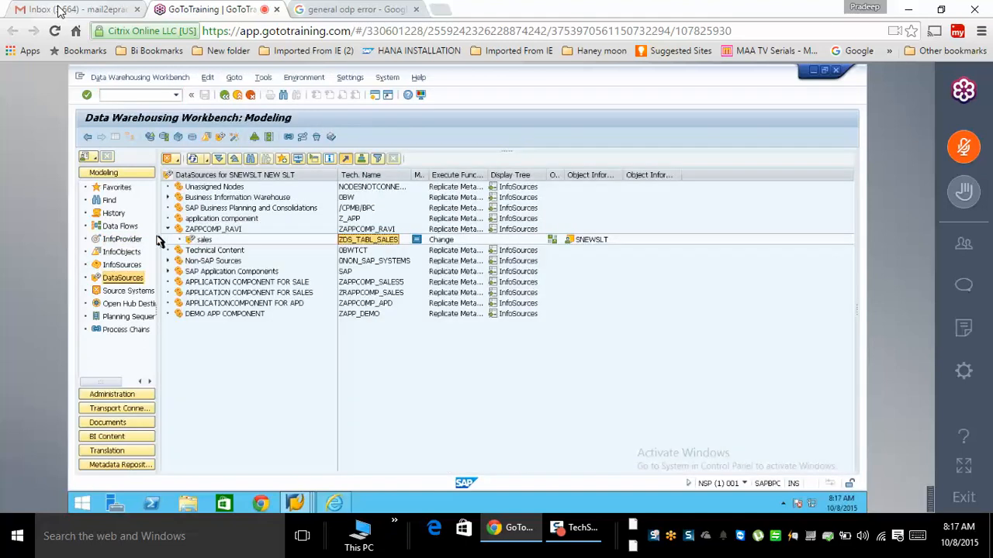
pyautogui.click(114, 242)
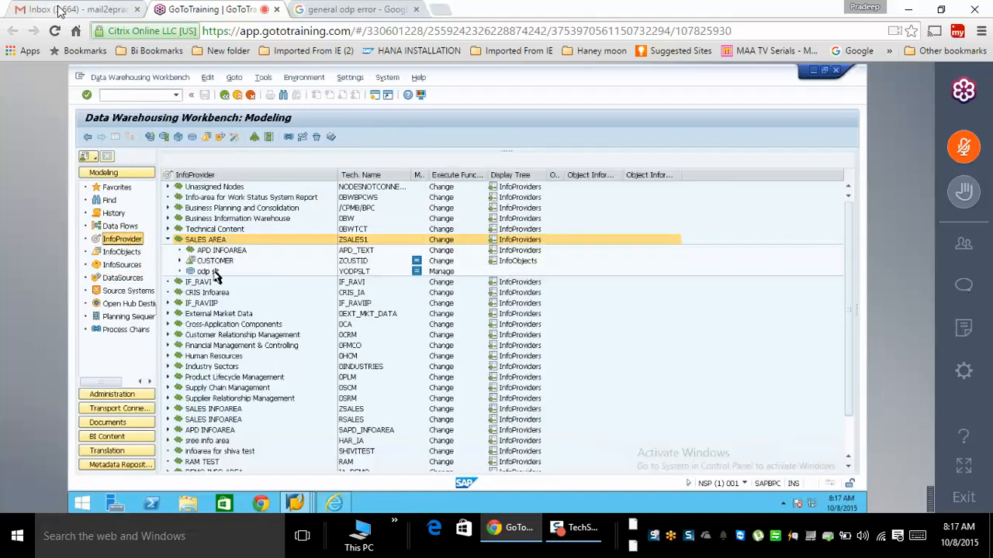
pyautogui.rightClick(213, 271)
pyautogui.click(305, 435)
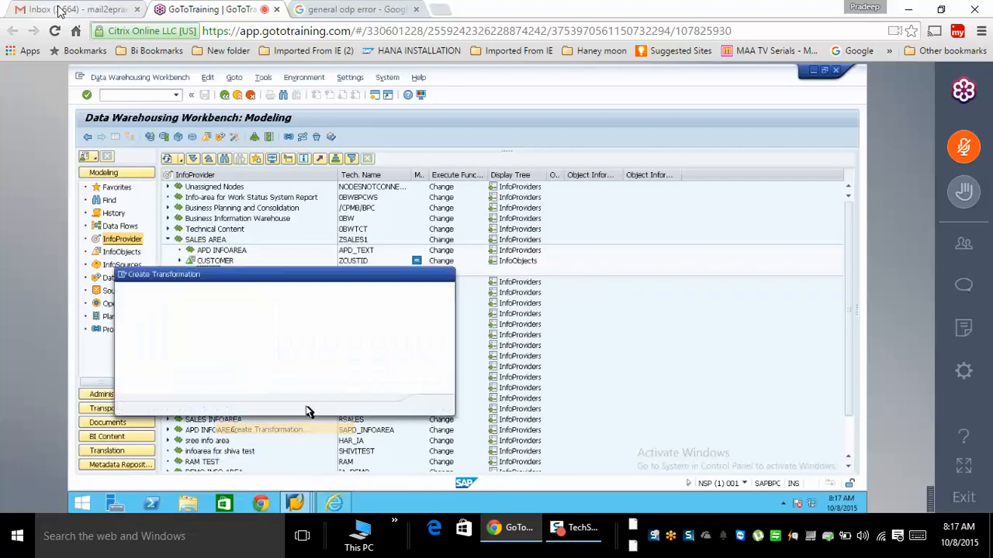
pyautogui.click(256, 358)
pyautogui.click(254, 370)
pyautogui.write('ZDS_TABL_SALES')
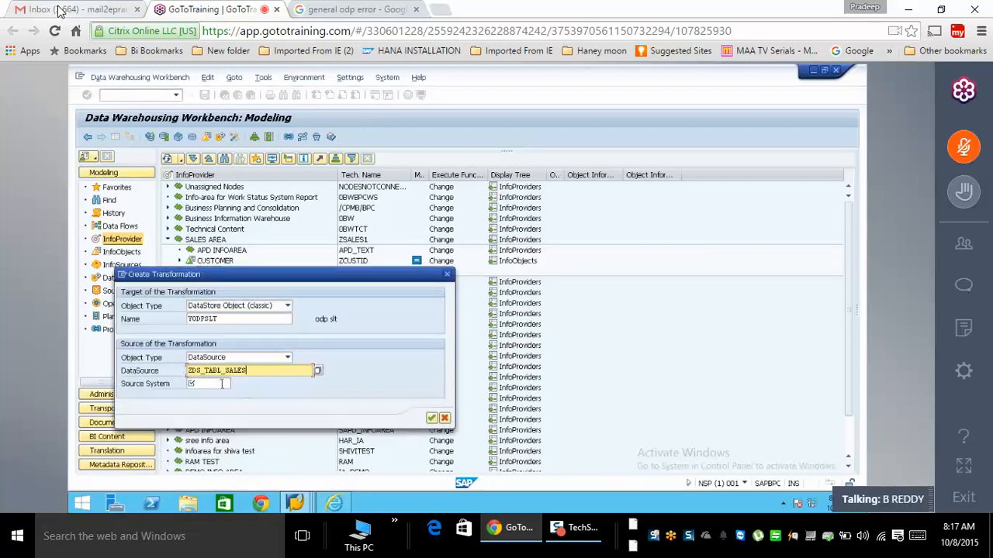
pyautogui.click(222, 384)
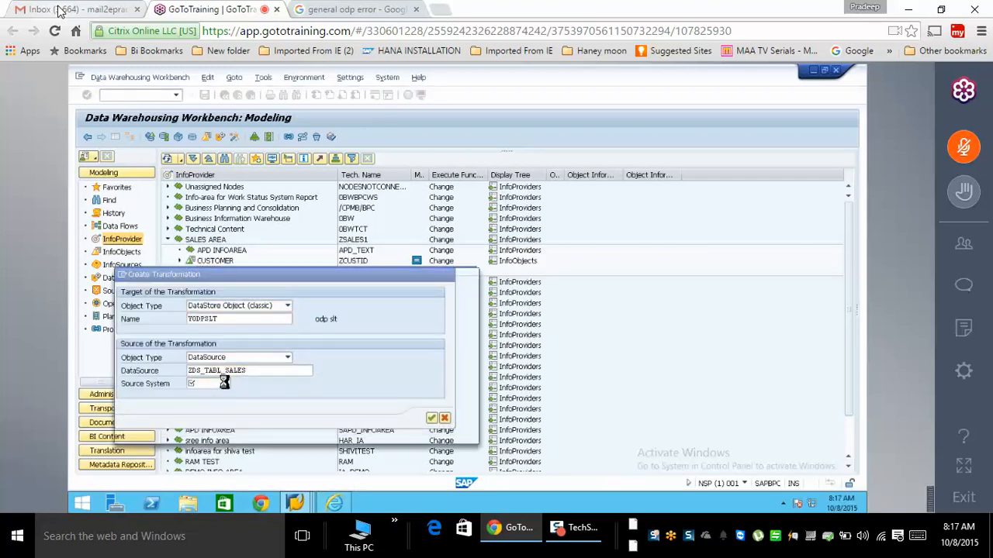
pyautogui.click(235, 383)
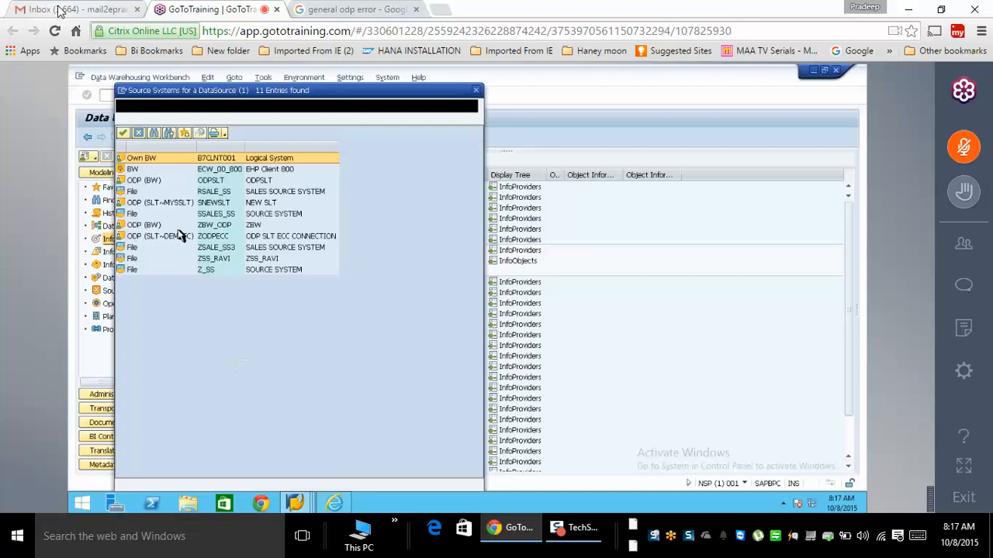
pyautogui.doubleClick(214, 205)
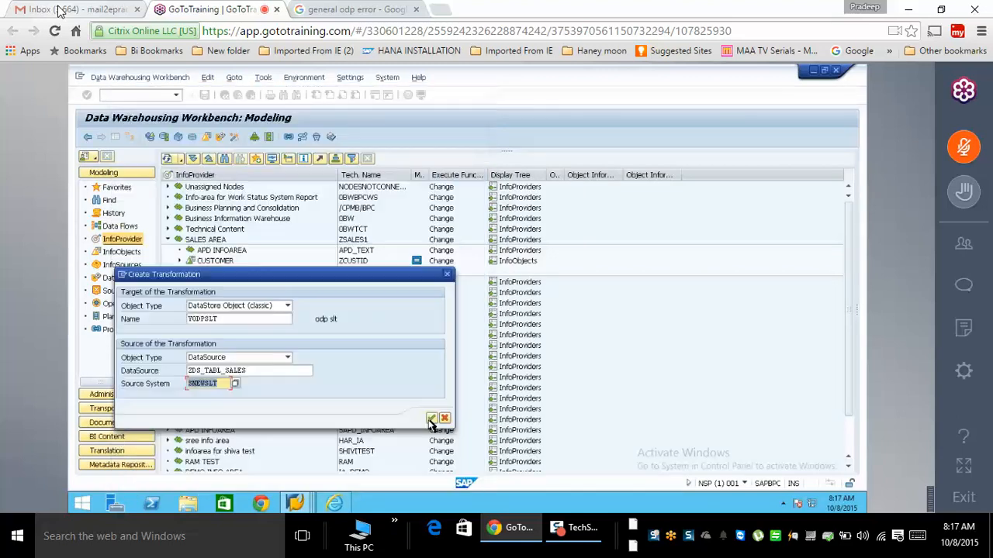
pyautogui.press('Return')
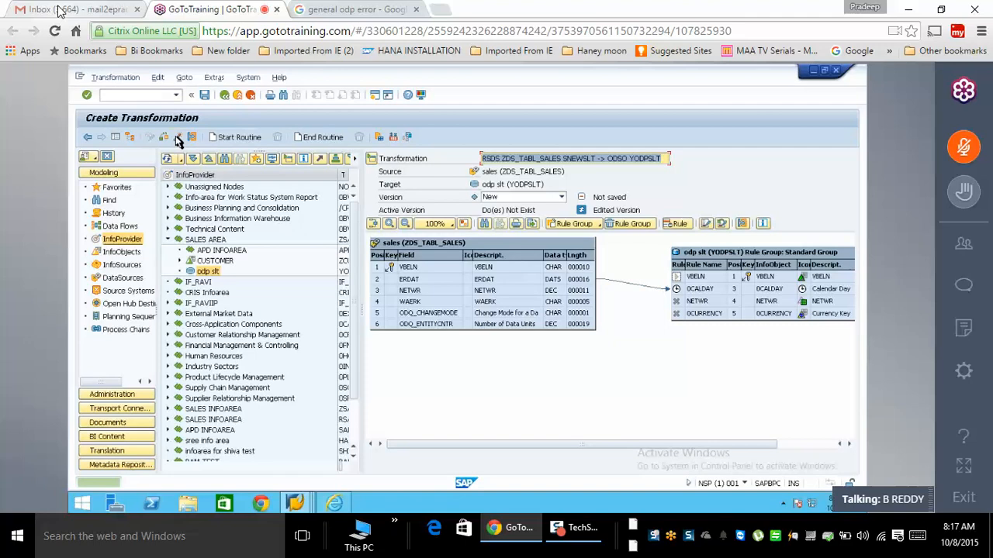
# - Check the transformation, map NETWR to NETWR and WAERK to 0CURRENCY, then activate it
pyautogui.click(177, 137)
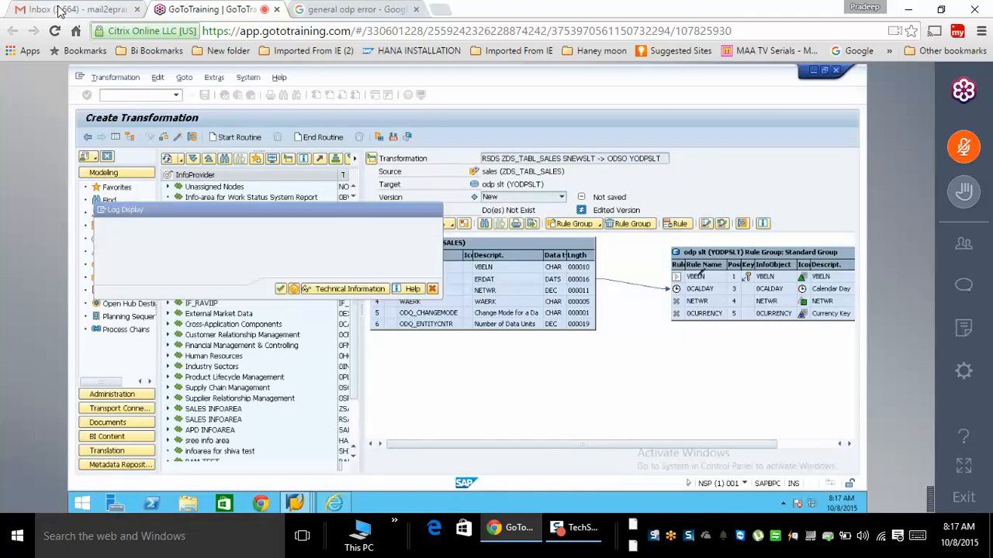
pyautogui.moveTo(587, 291); pyautogui.dragTo(697, 302)
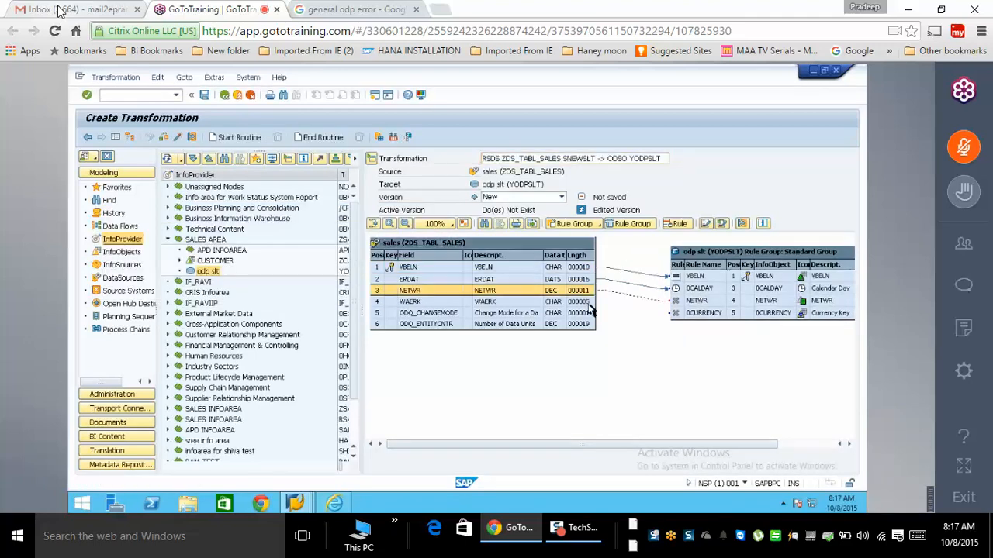
pyautogui.moveTo(588, 301); pyautogui.dragTo(691, 312)
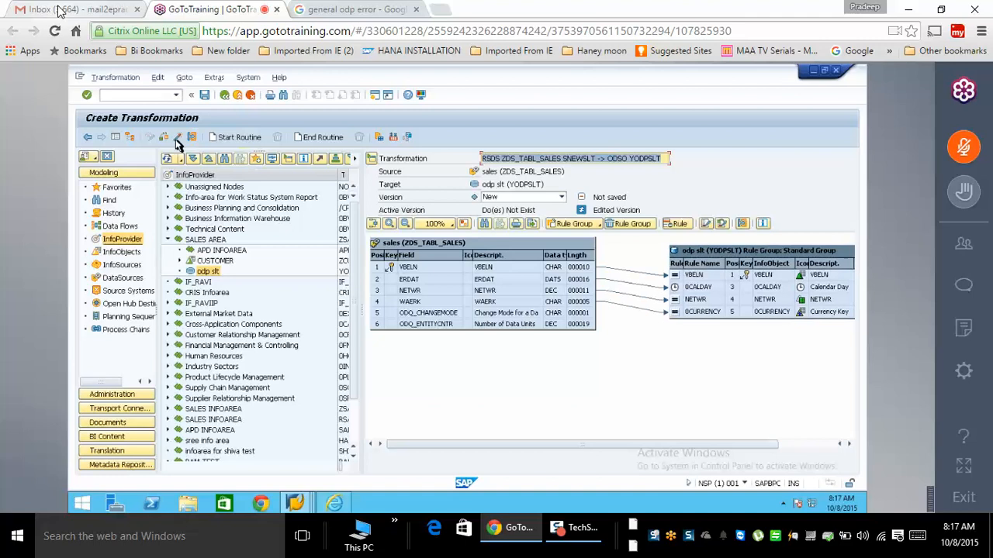
pyautogui.click(177, 138)
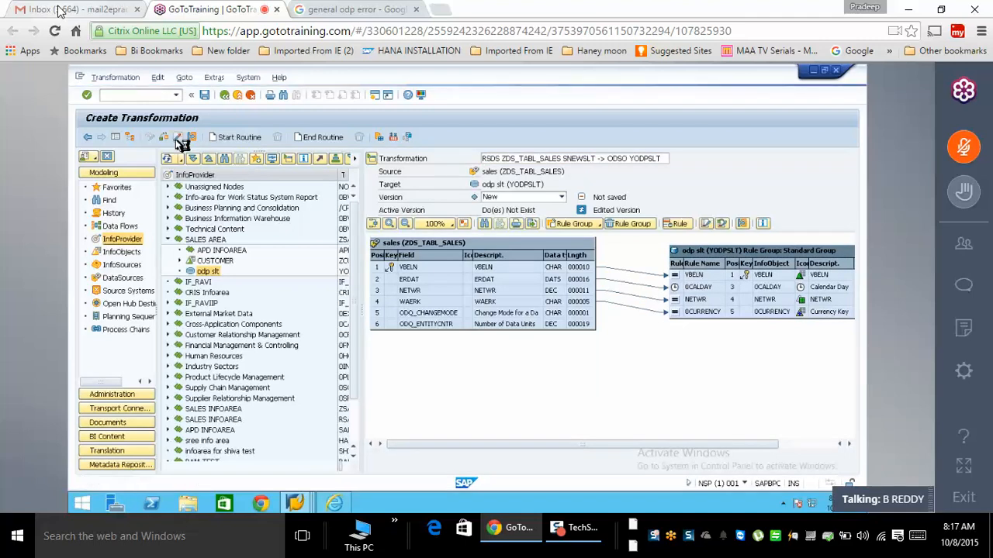
pyautogui.click(242, 95)
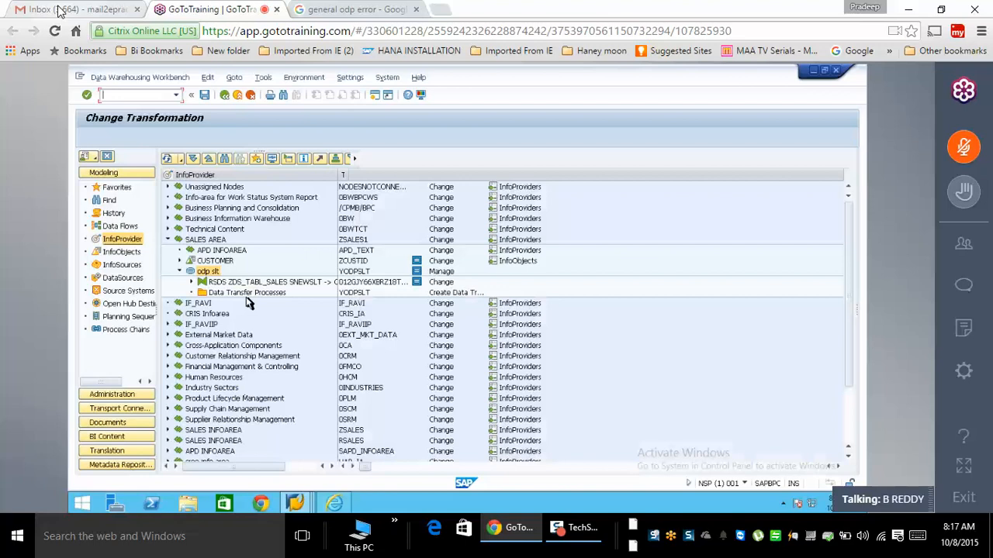
# - Create the real-time DTP from ZDS_TABL_SALES to YODPSLT, review its Update and Execute settings, and assign a daemon
pyautogui.rightClick(257, 293)
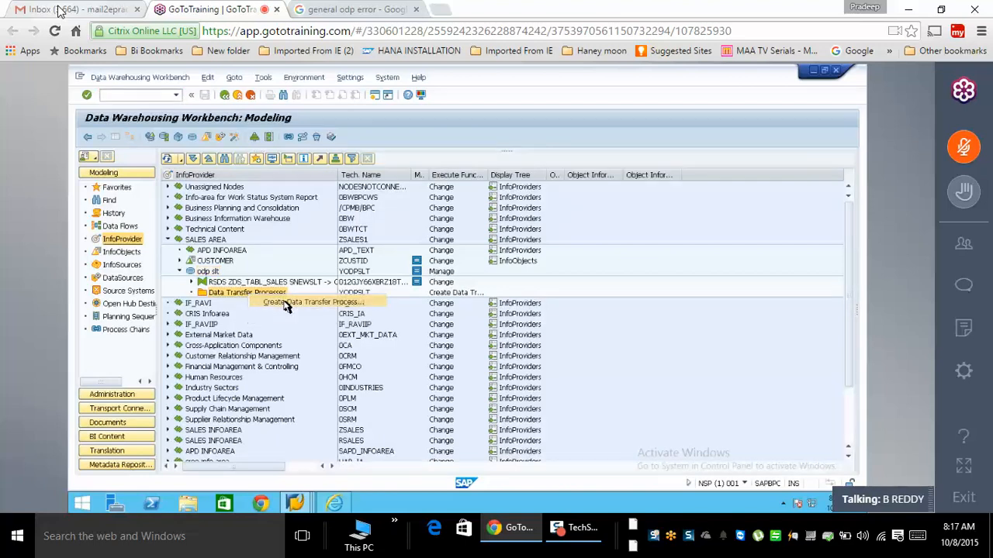
pyautogui.click(284, 303)
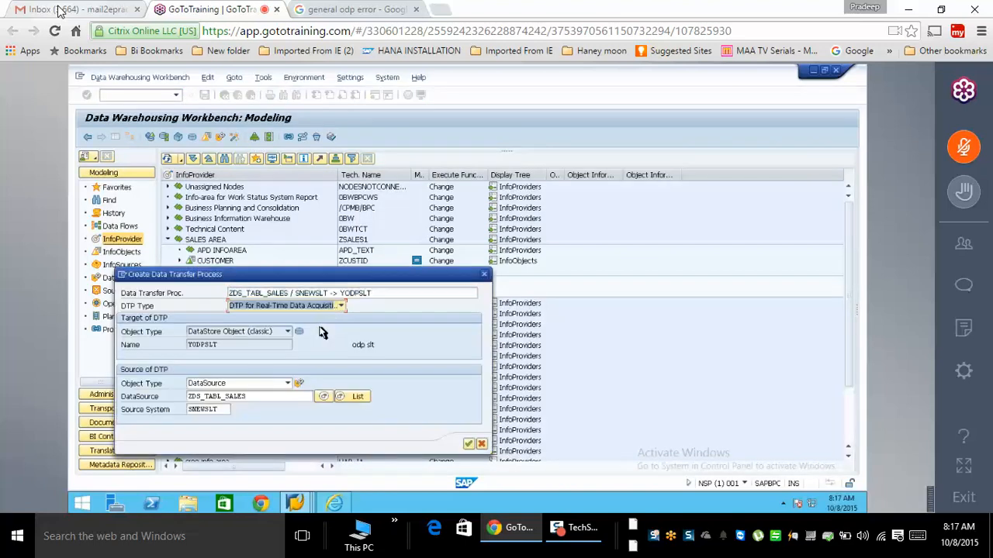
pyautogui.click(469, 446)
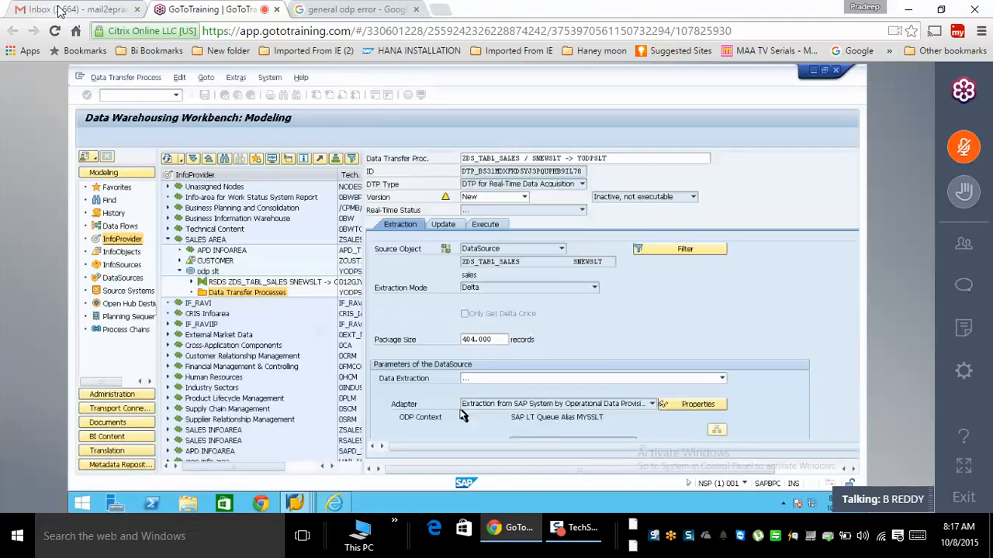
pyautogui.click(442, 224)
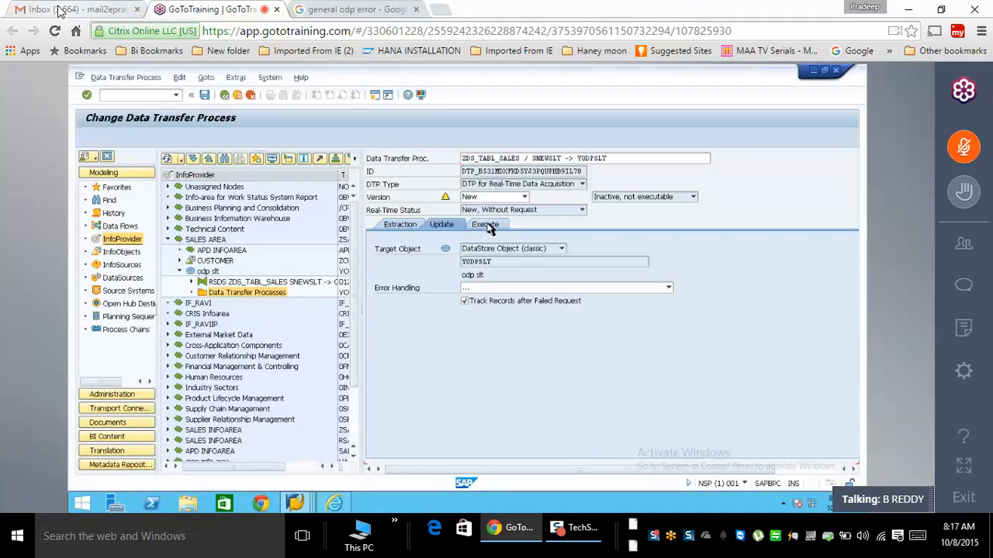
pyautogui.click(486, 225)
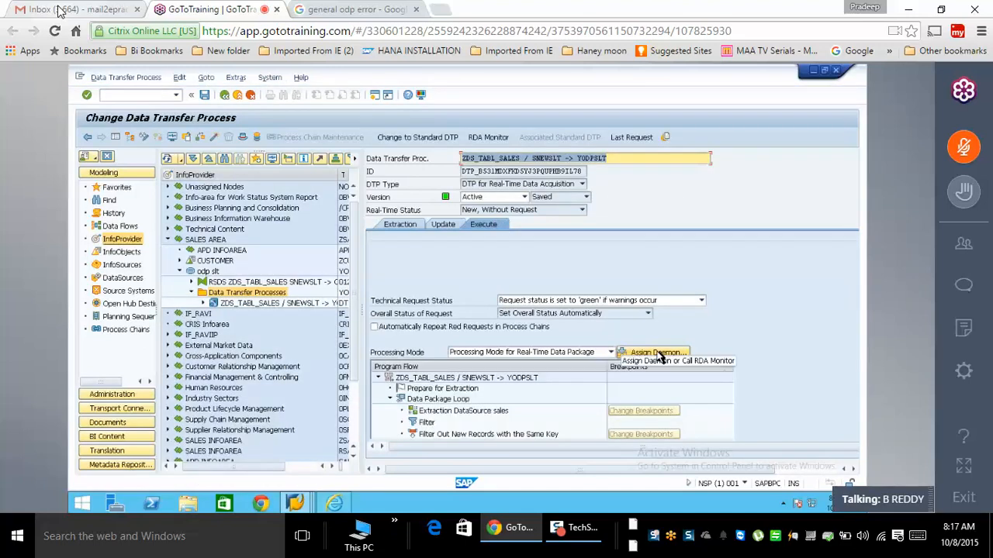
pyautogui.click(659, 354)
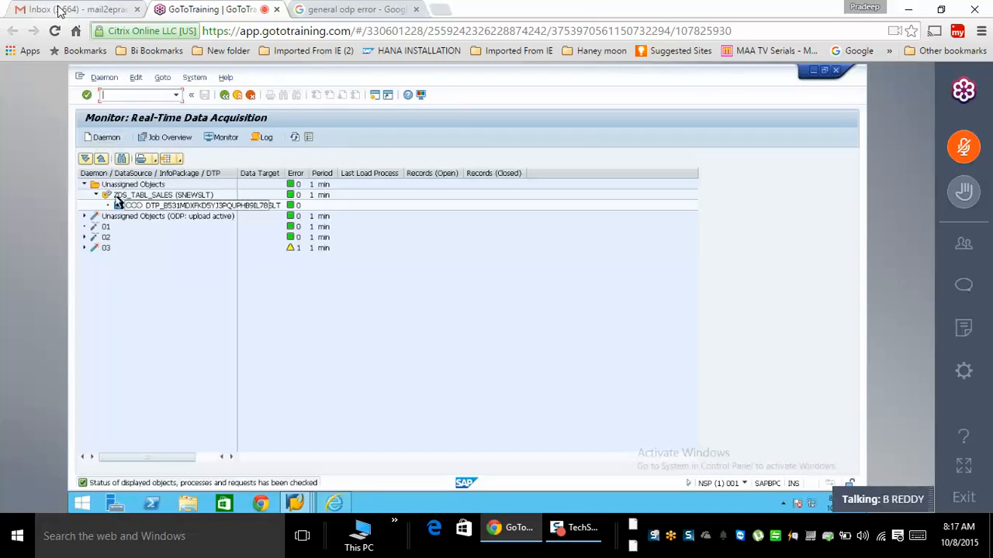
# - Save daemon 04's settings and briefly open the ZDS_TABL_SALES DataSource maintenance
pyautogui.click(105, 137)
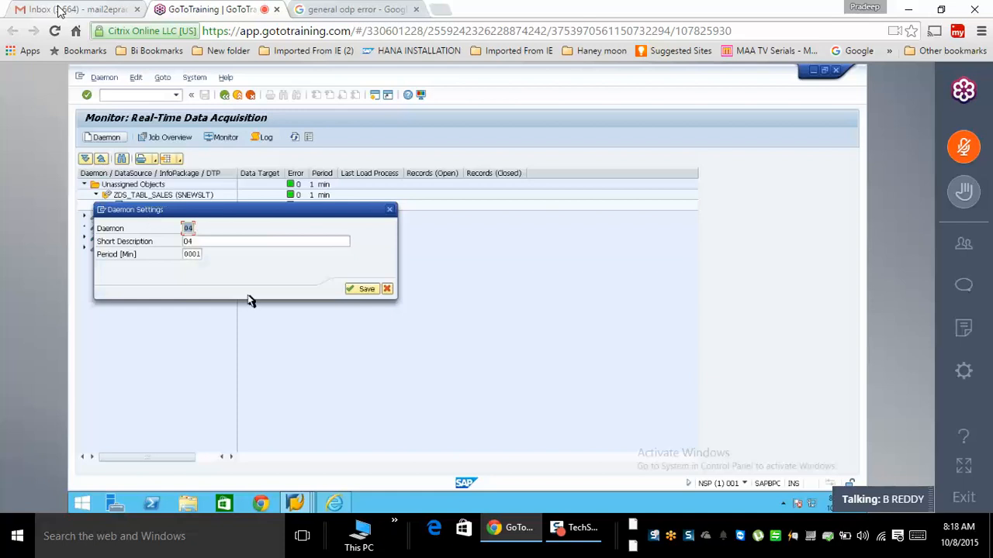
pyautogui.click(354, 290)
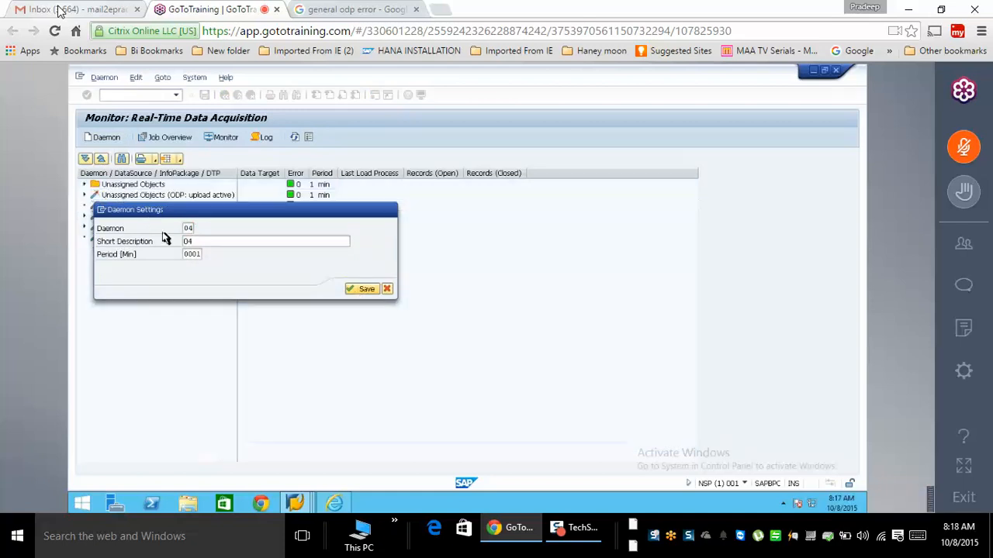
pyautogui.rightClick(159, 195)
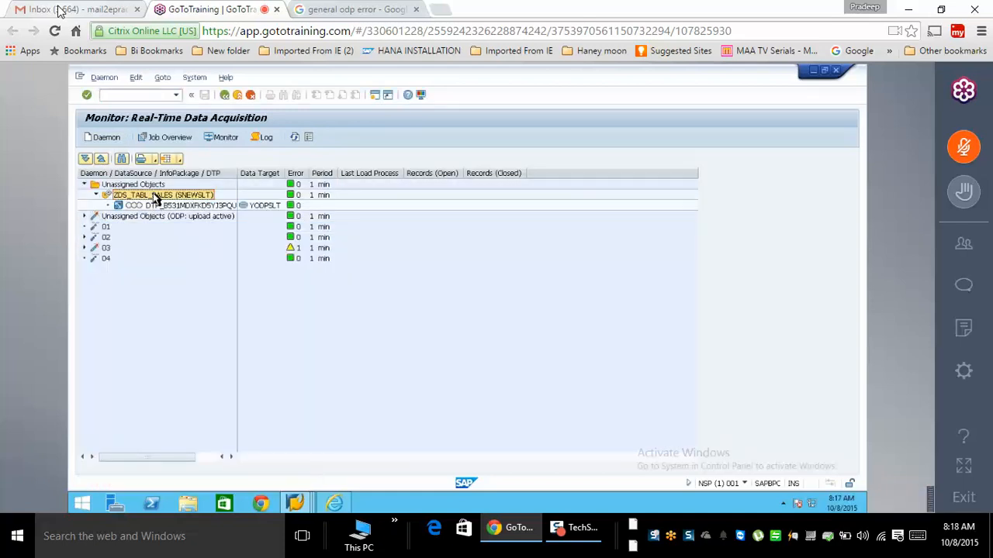
pyautogui.click(153, 266)
pyautogui.rightClick(137, 199)
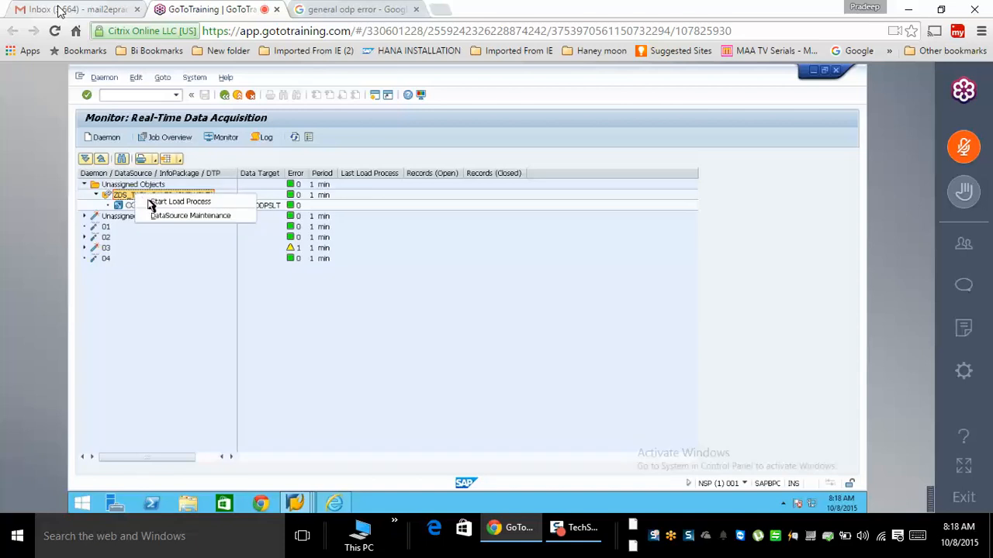
pyautogui.click(184, 216)
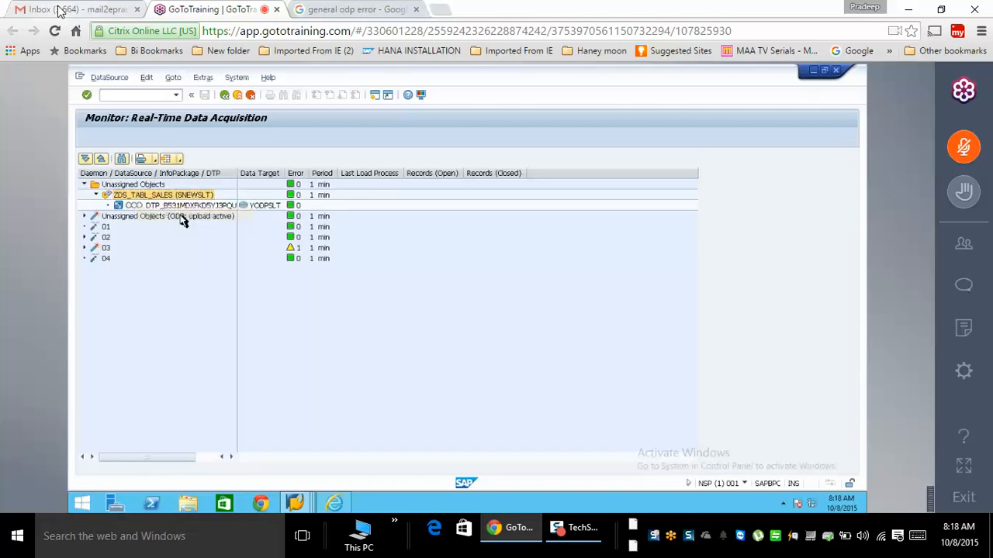
pyautogui.click(224, 96)
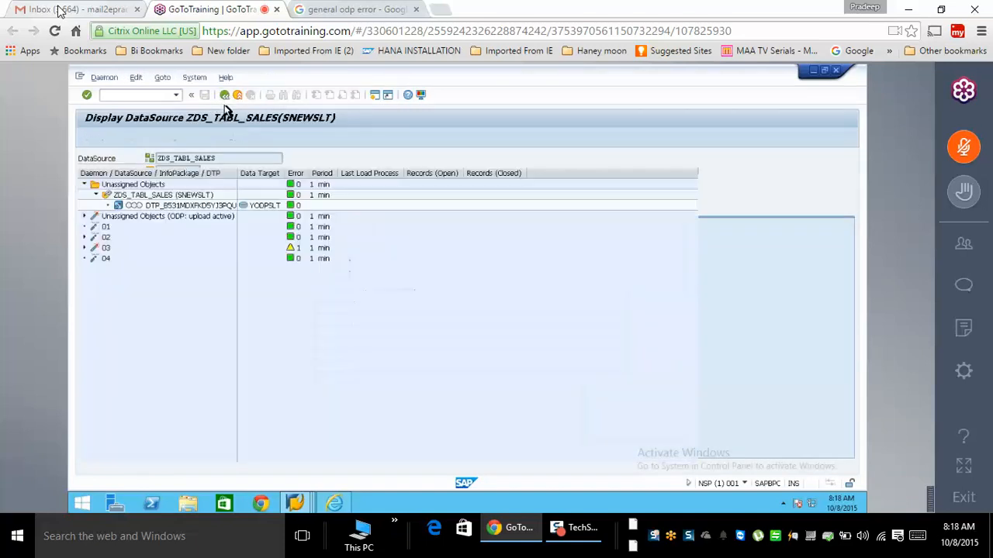
# - Request a repair process chain for the DTP under ZDS_TABL_SALES and agree to generate it
pyautogui.rightClick(190, 196)
pyautogui.rightClick(165, 205)
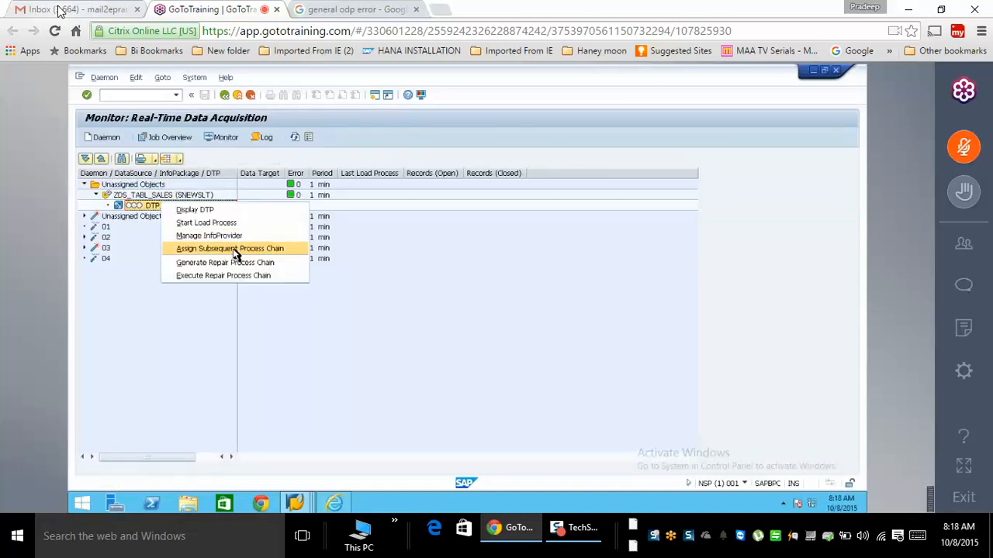
pyautogui.click(85, 248)
pyautogui.click(85, 248)
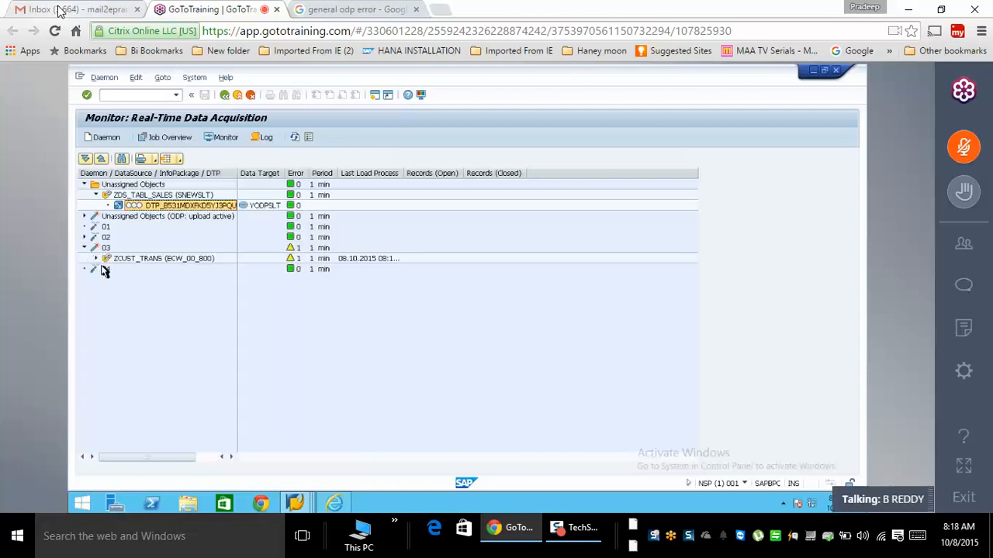
pyautogui.rightClick(155, 195)
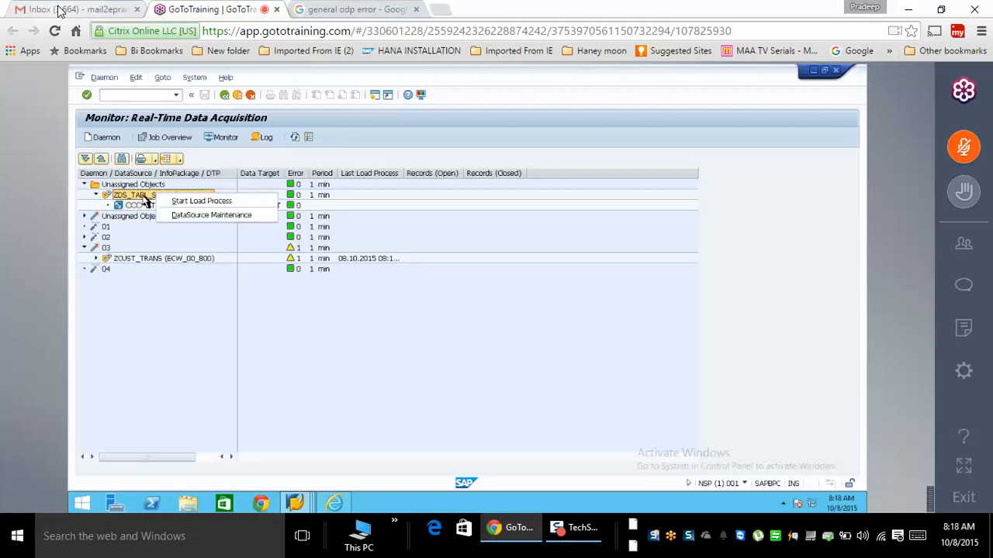
pyautogui.click(136, 214)
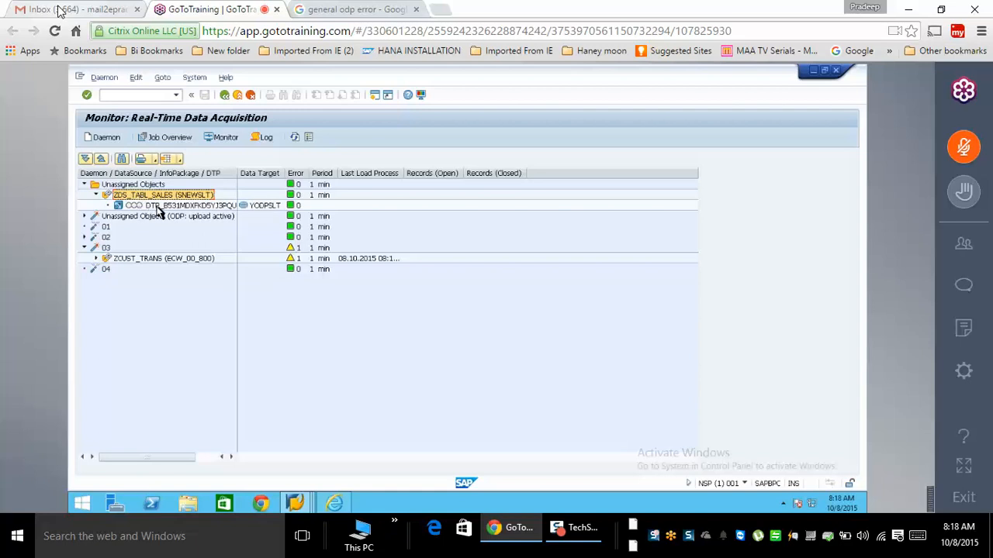
pyautogui.rightClick(158, 206)
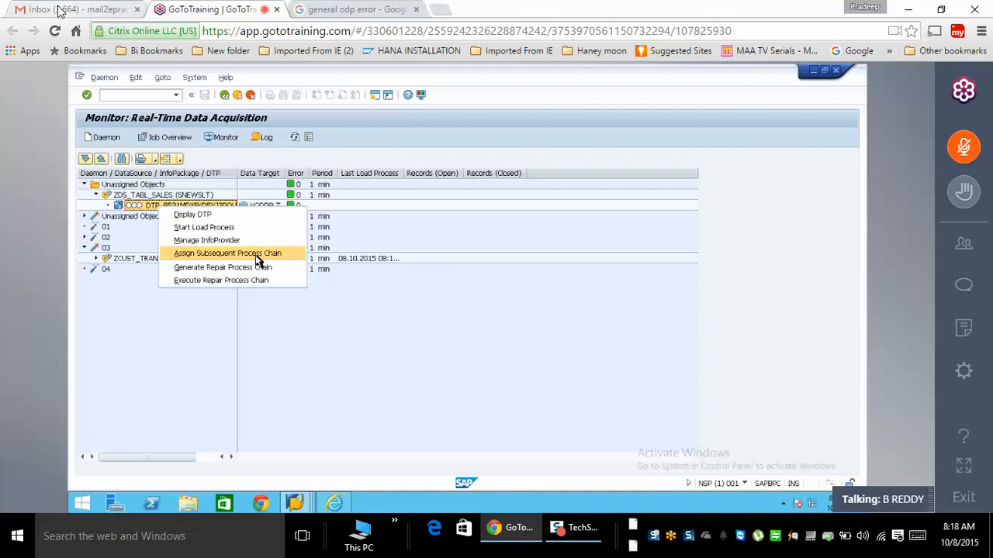
pyautogui.click(220, 230)
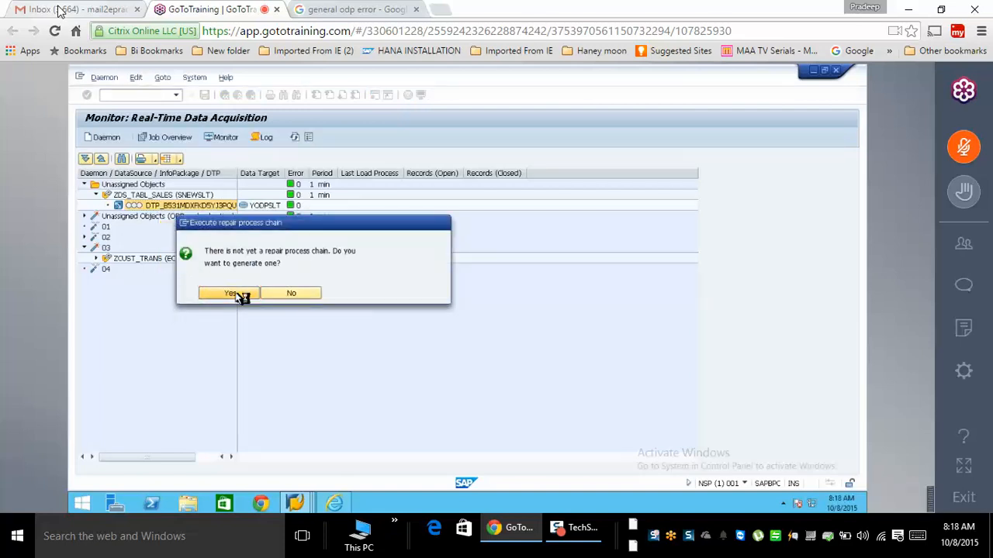
pyautogui.click(233, 295)
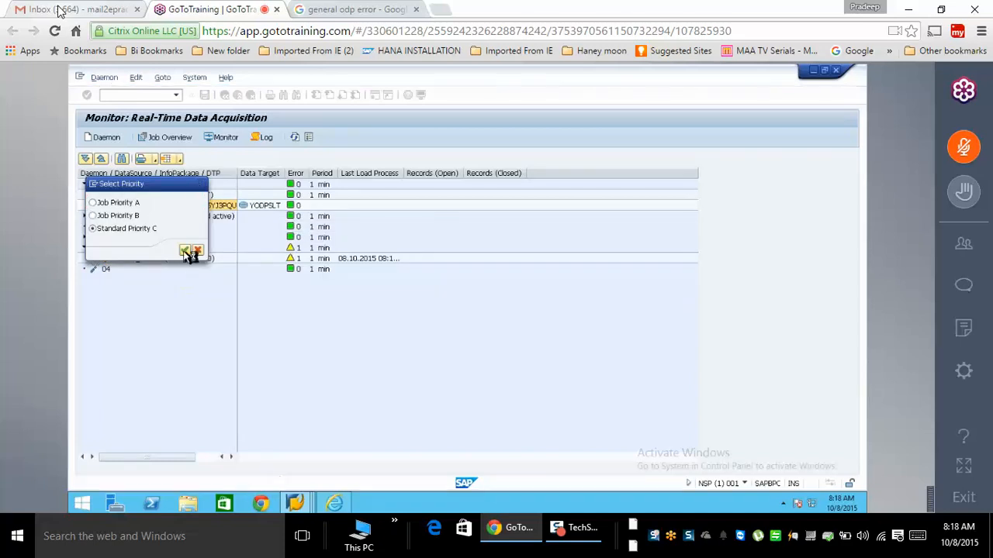
# - Run the repair process chain at Standard Priority C, refresh its log, and exit to the monitor
pyautogui.click(185, 250)
pyautogui.click(225, 295)
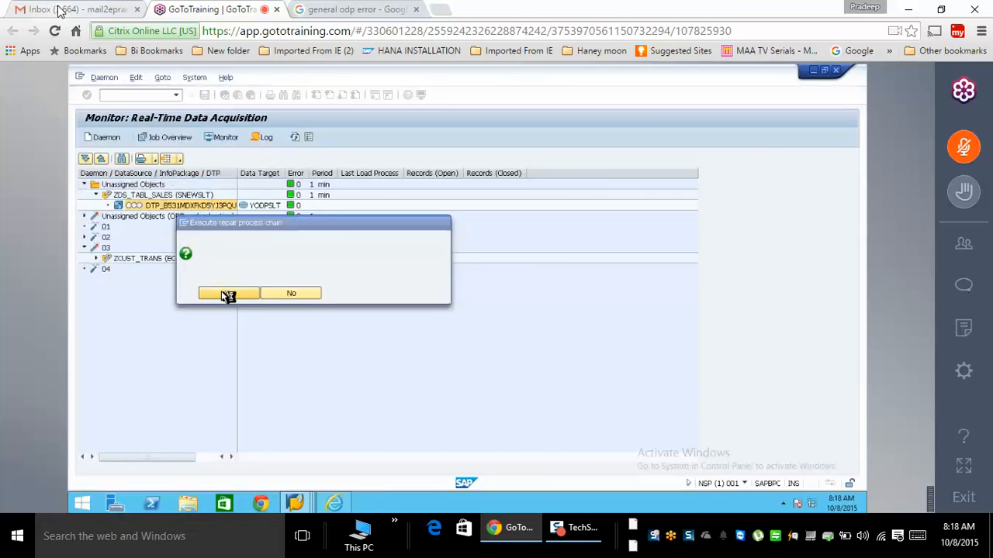
pyautogui.click(197, 138)
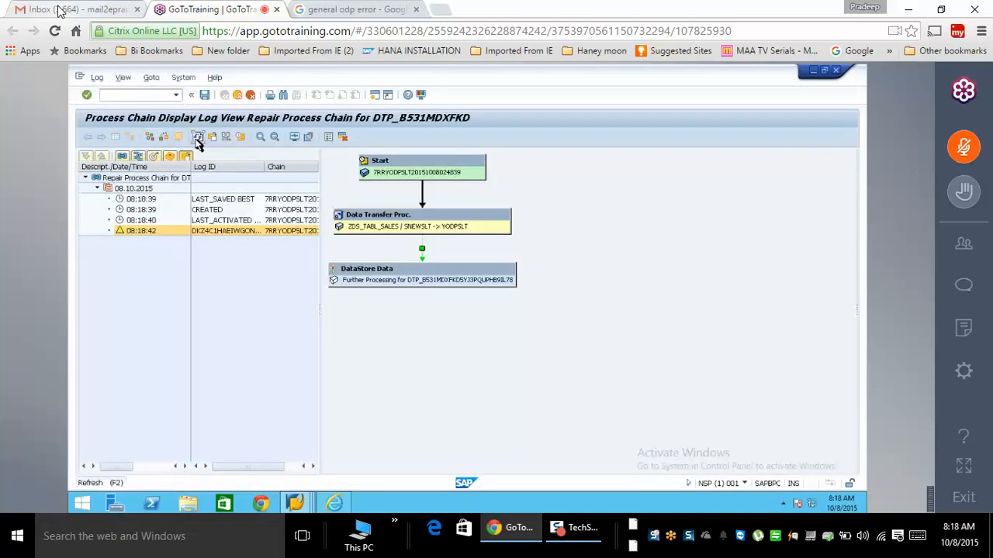
pyautogui.click(197, 138)
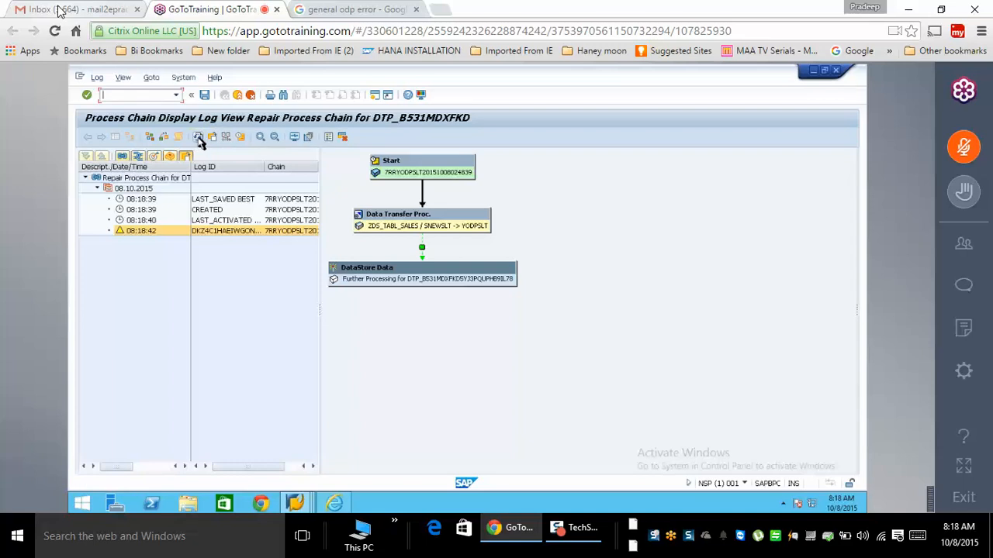
pyautogui.click(240, 96)
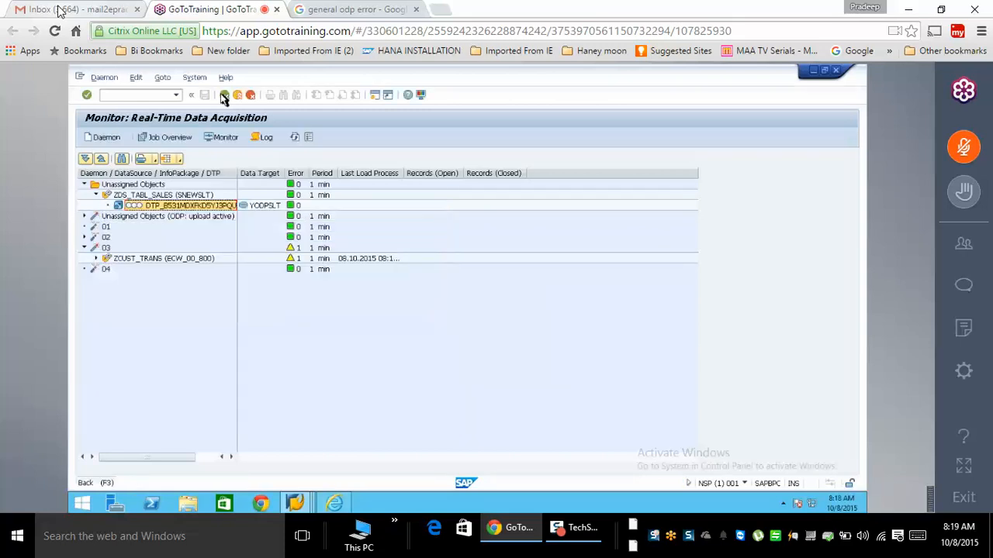
# - Return to the workbench tree and open the ZDS_TABL_SALES DTP for editing
pyautogui.click(223, 96)
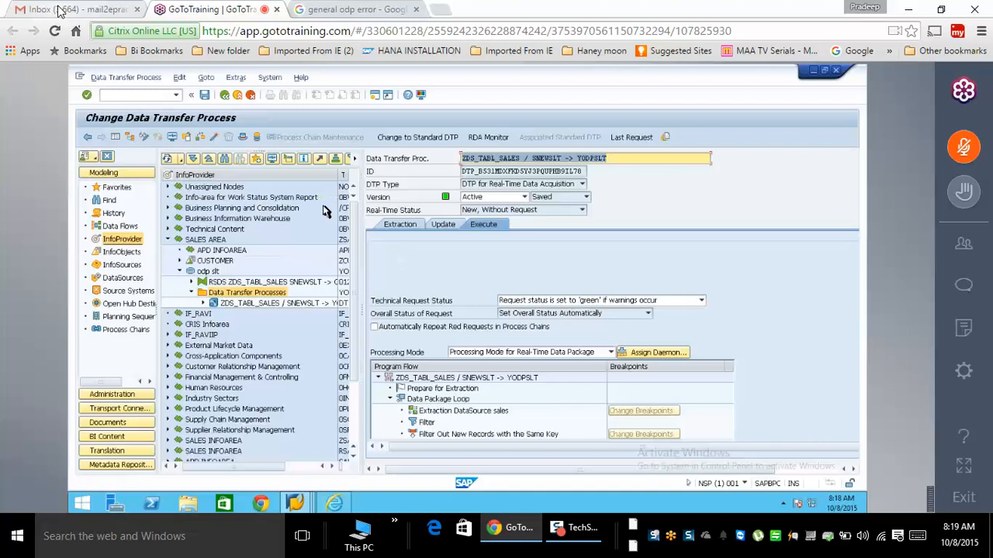
pyautogui.click(237, 96)
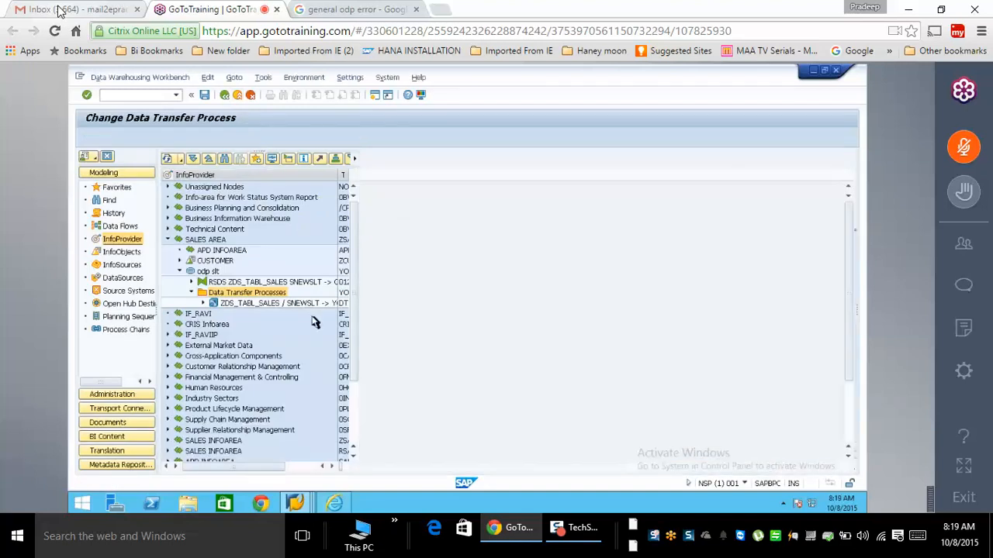
pyautogui.rightClick(289, 304)
pyautogui.click(311, 327)
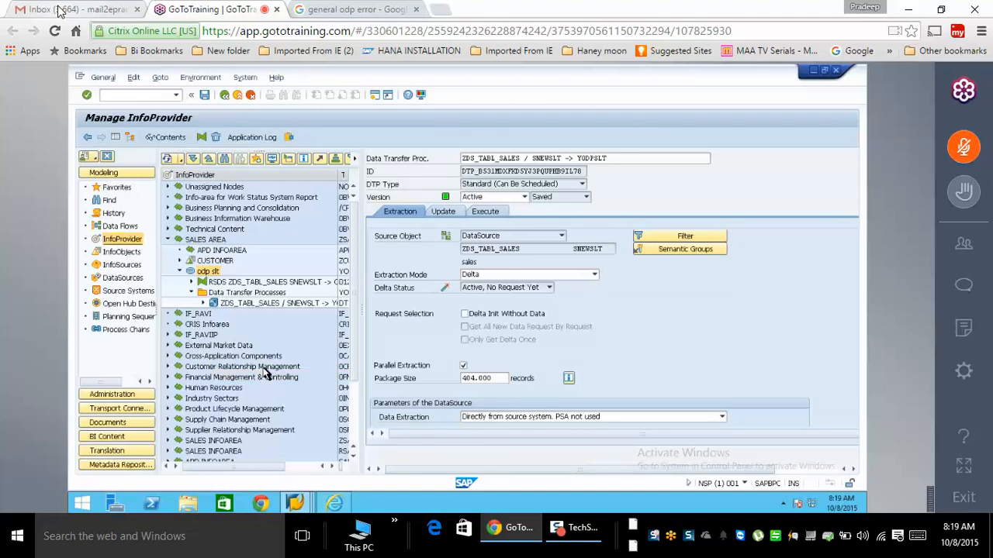
pyautogui.click(225, 96)
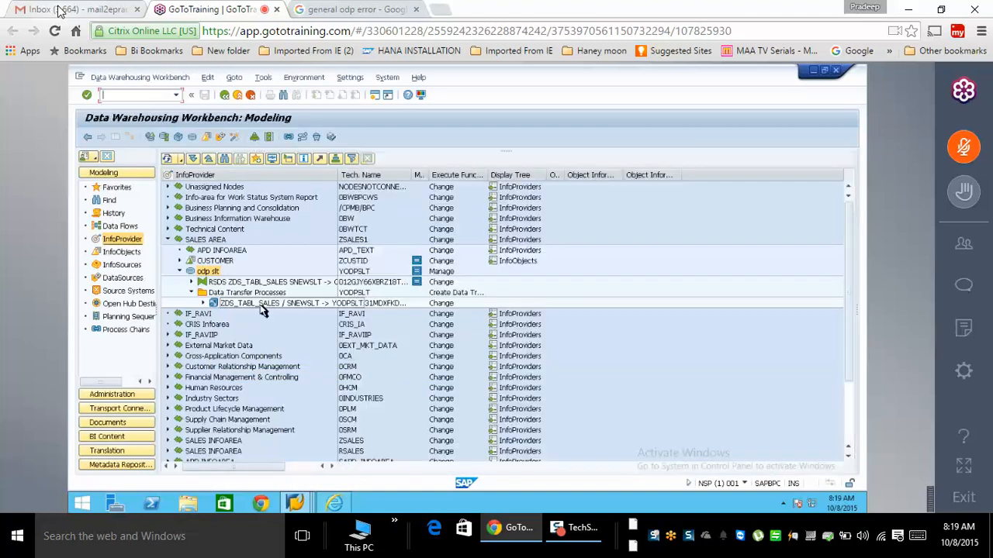
# - Activate the ZDS_TABL_SALES DTP, execute it, and display the monitor for request 212
pyautogui.rightClick(262, 309)
pyautogui.click(310, 323)
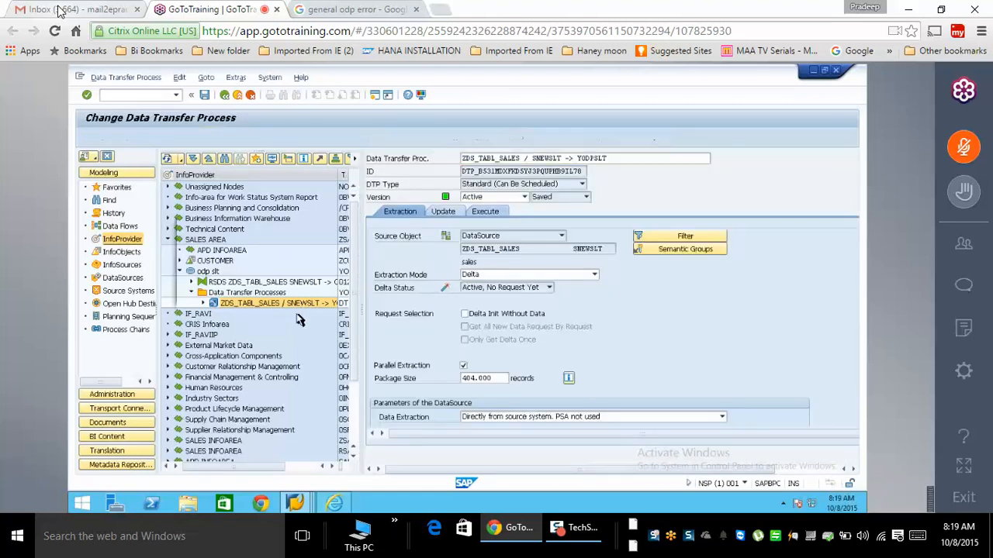
pyautogui.click(201, 137)
pyautogui.click(243, 296)
pyautogui.click(494, 214)
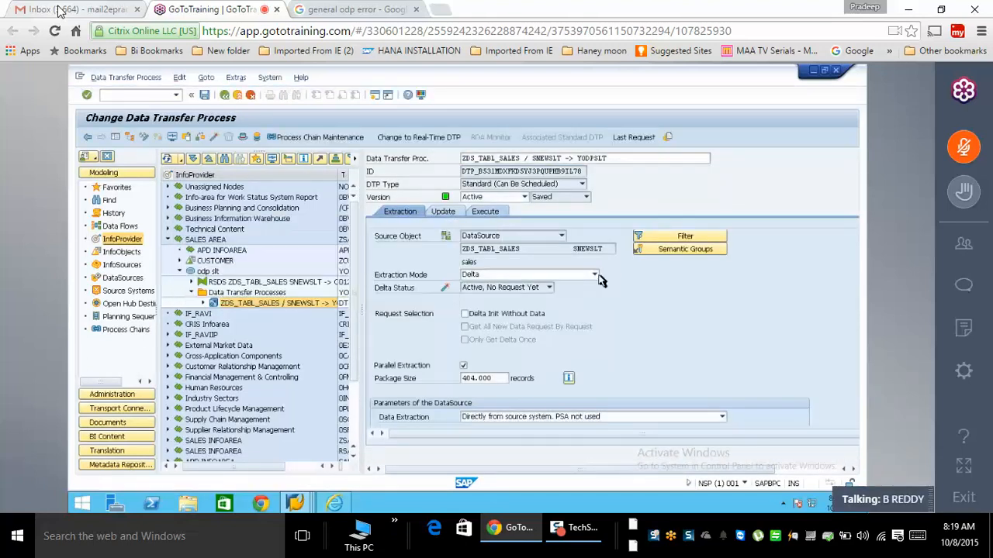
pyautogui.click(650, 340)
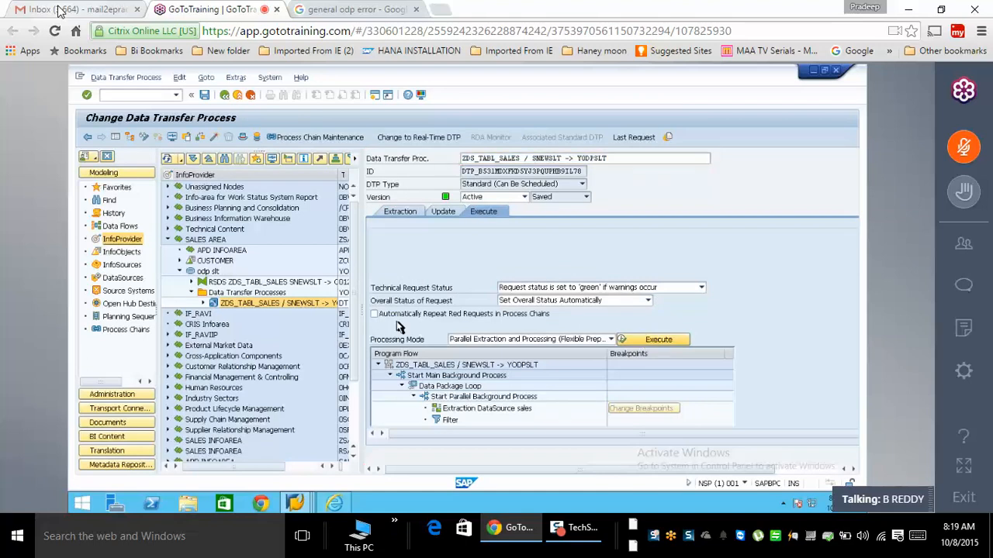
pyautogui.click(235, 308)
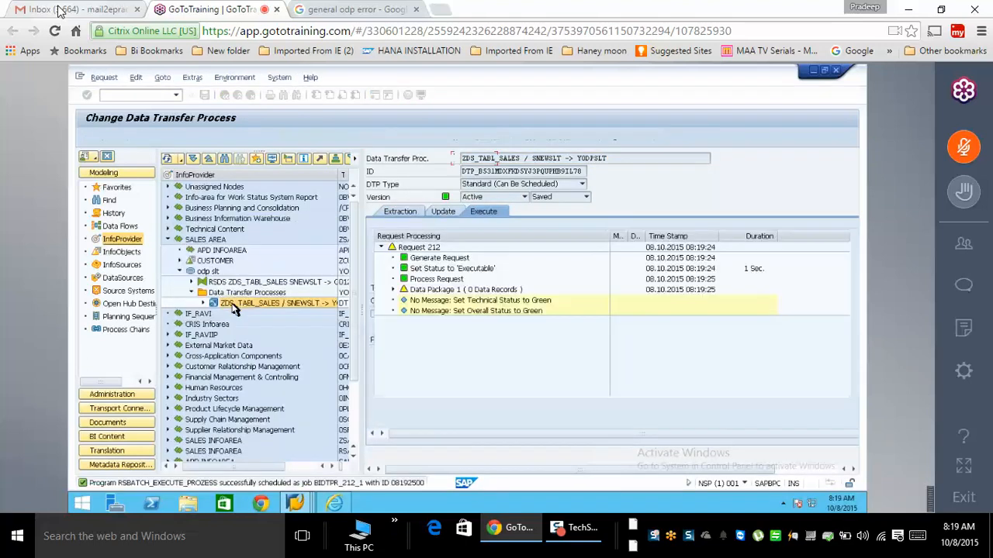
# - Refresh the status of DTP request 212 in its monitor several times
pyautogui.click(130, 138)
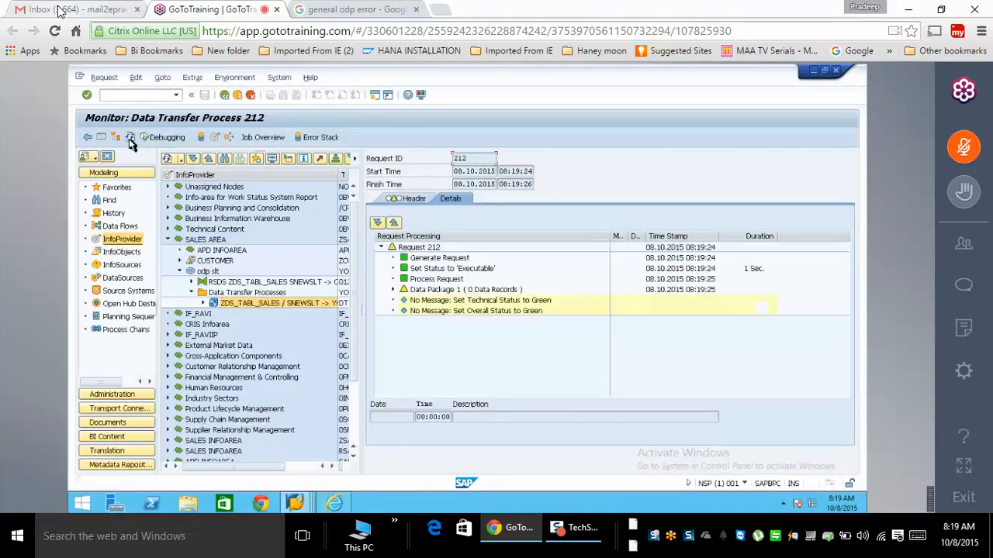
pyautogui.click(129, 139)
pyautogui.click(130, 140)
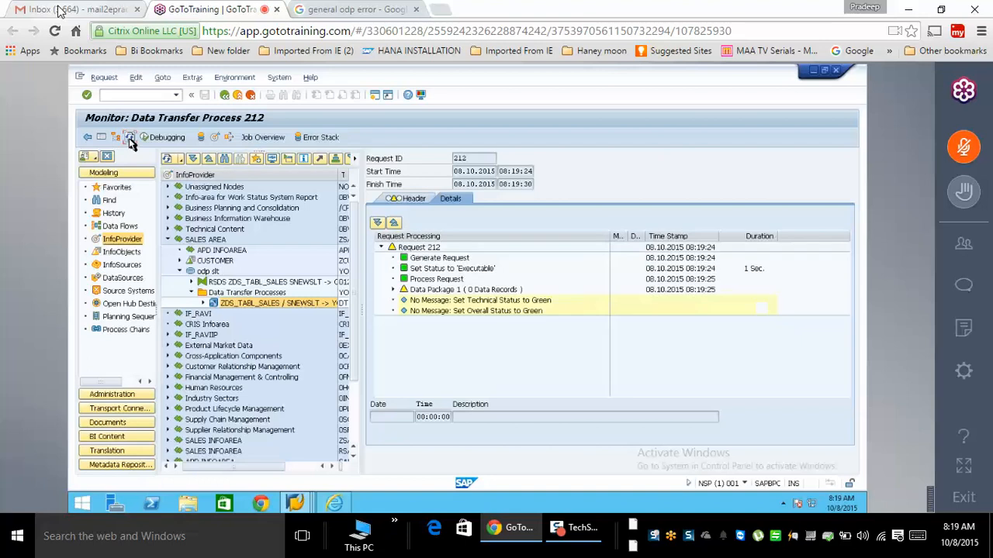
pyautogui.click(130, 140)
pyautogui.click(130, 140)
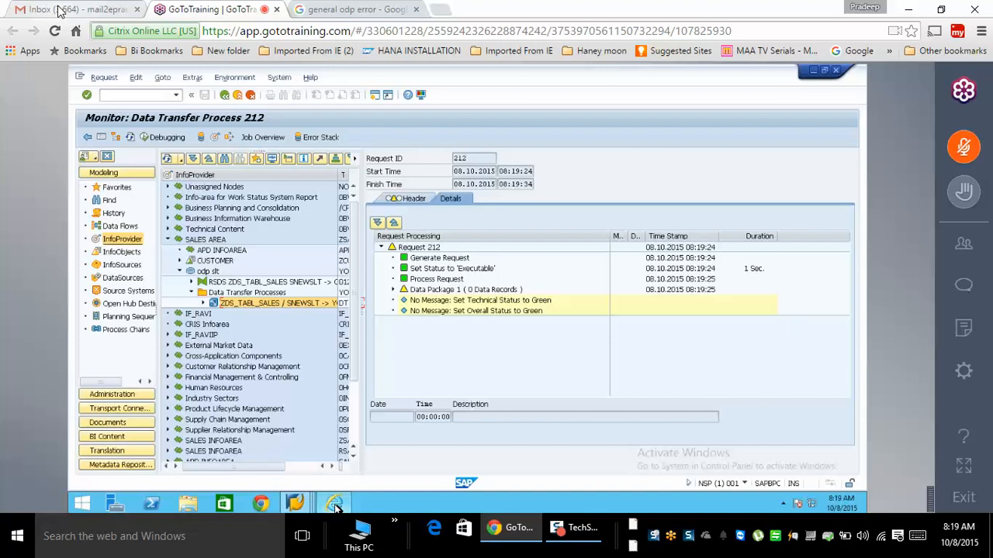
# - Bring the SLT dashboard to the front and refresh its Available Configurations list
pyautogui.click(337, 506)
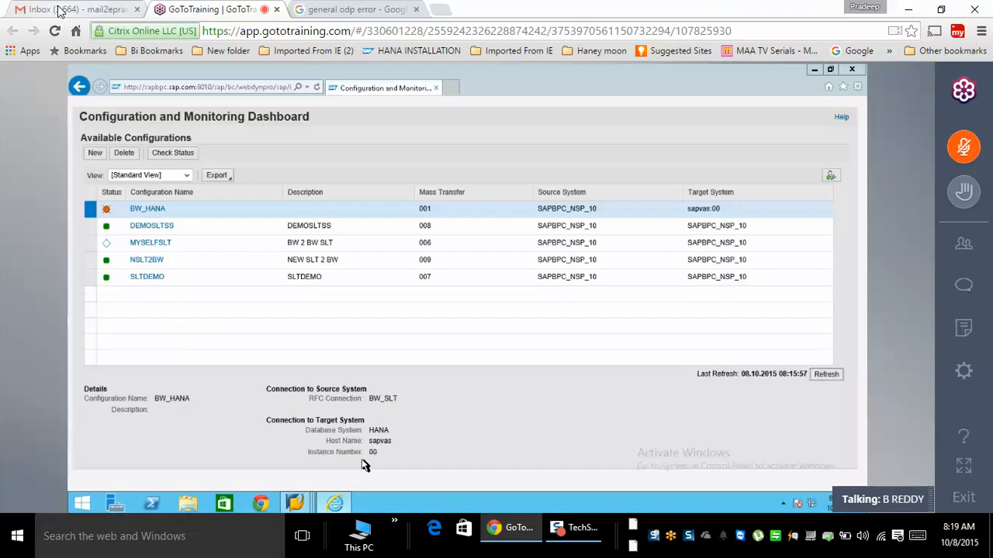
pyautogui.click(335, 505)
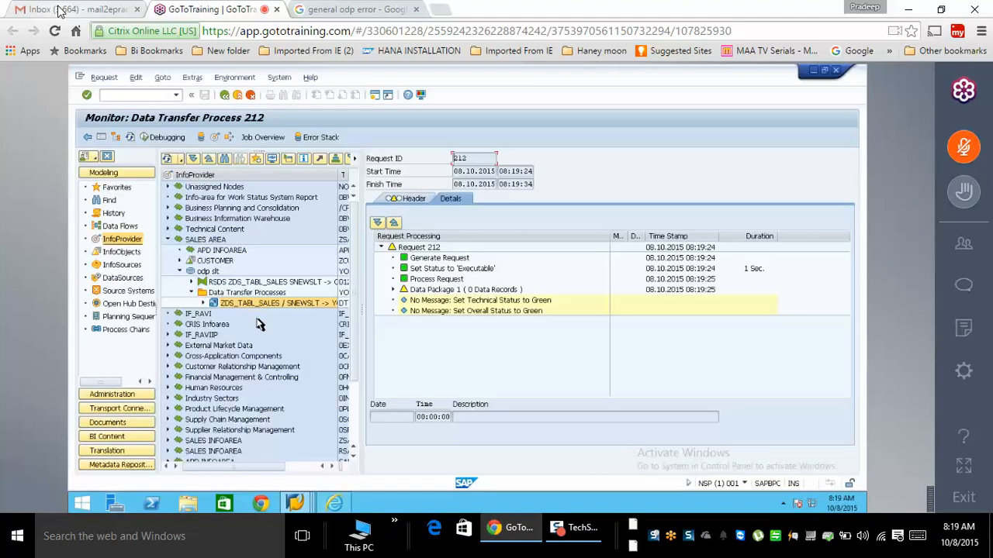
pyautogui.click(334, 504)
pyautogui.click(829, 378)
pyautogui.click(829, 378)
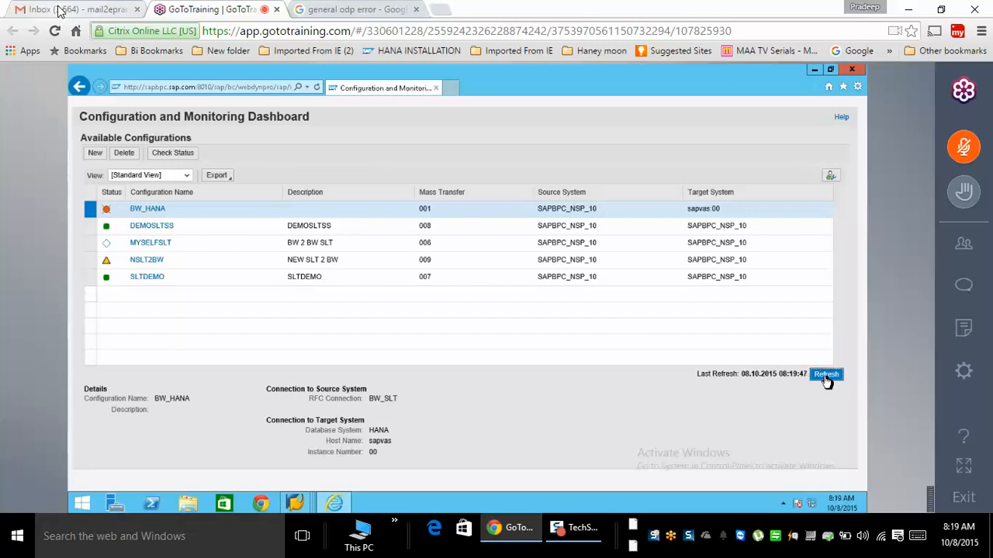
# - Confirm the ZSALES trigger is active in NSLT2BW's Triggers, then return to the DTP 212 monitor
pyautogui.click(827, 377)
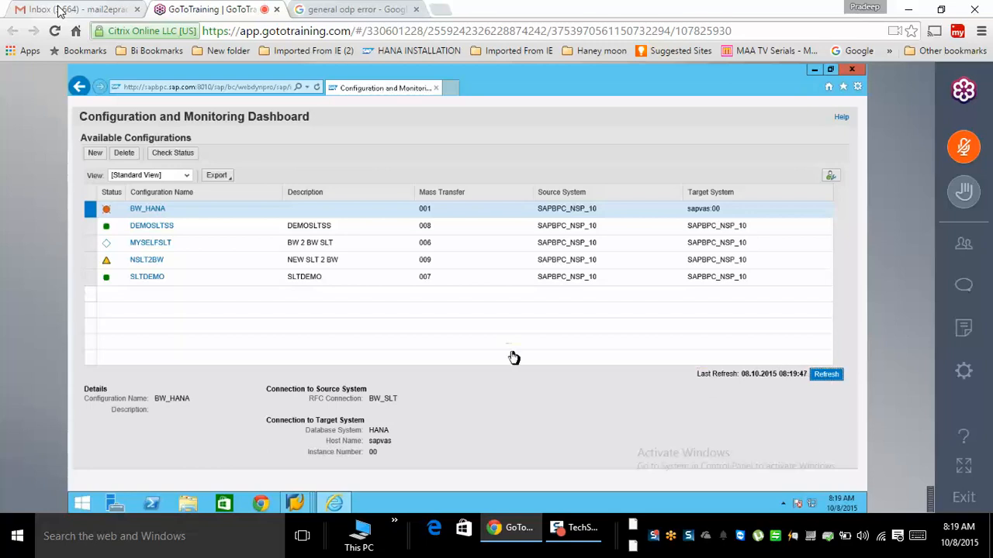
pyautogui.click(148, 262)
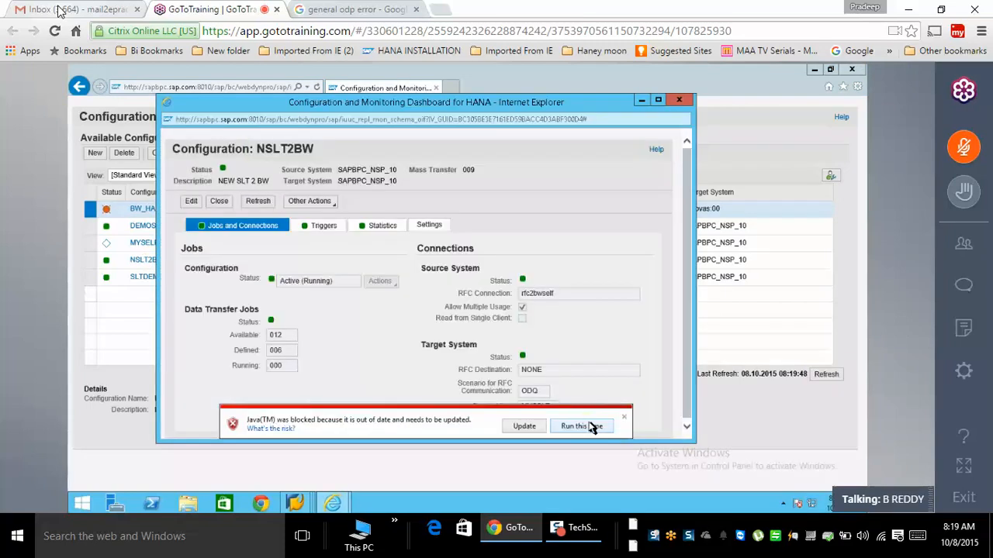
pyautogui.click(589, 426)
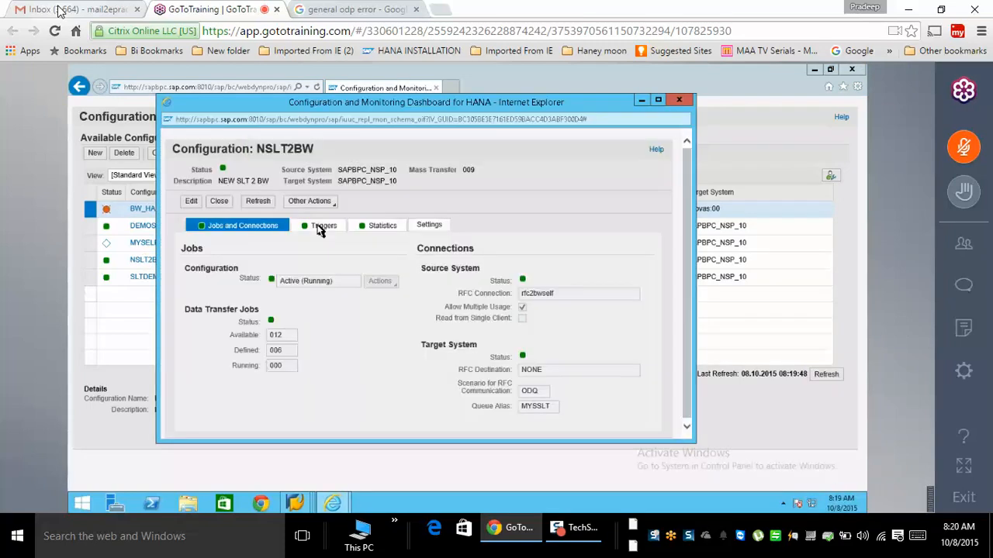
pyautogui.click(318, 227)
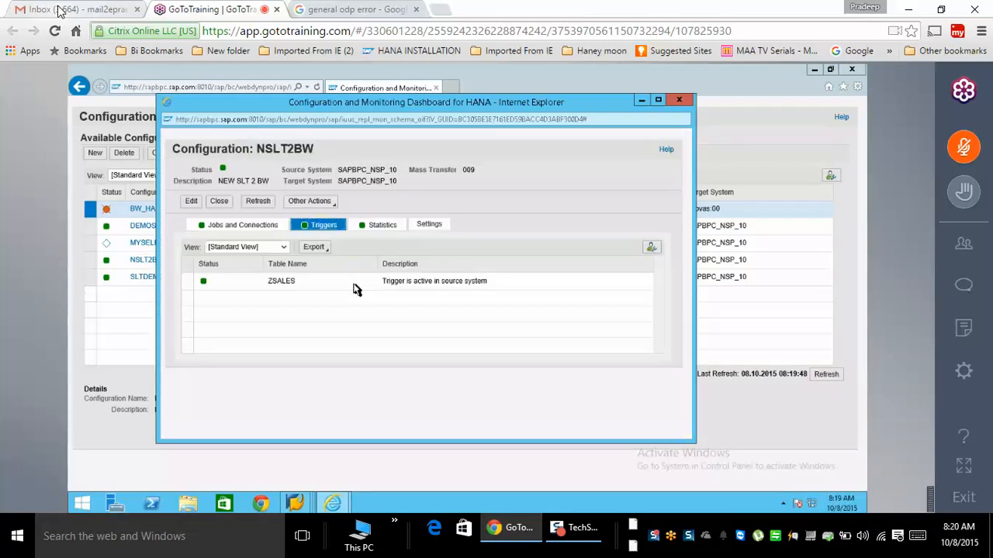
pyautogui.click(294, 504)
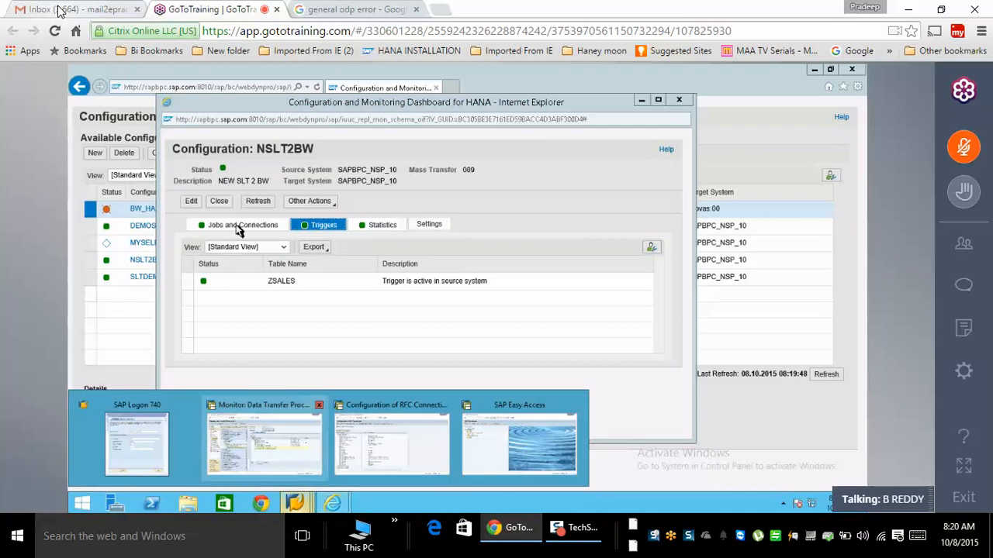
pyautogui.click(264, 439)
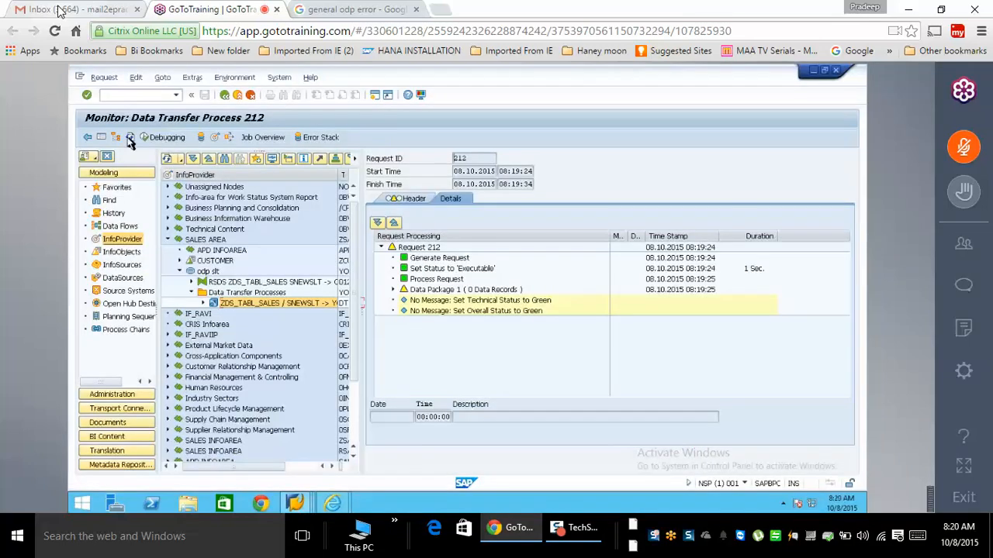
# - Manage the odp slt DataStore and start activating request 212
pyautogui.click(485, 291)
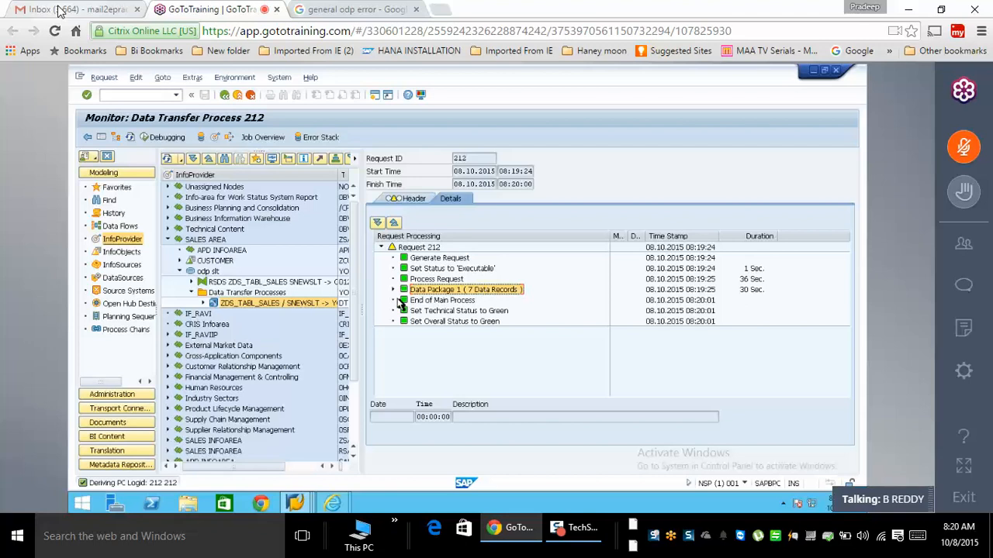
pyautogui.click(209, 273)
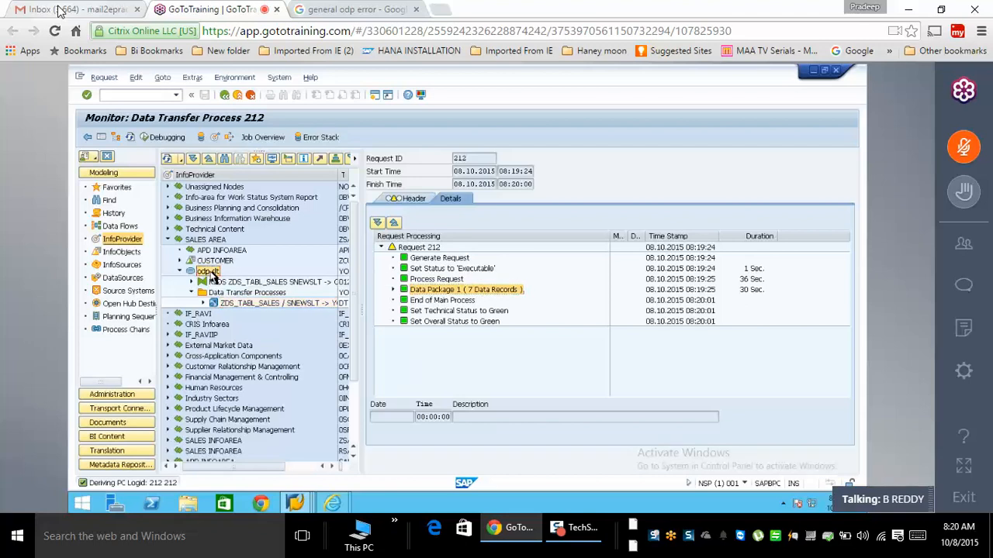
pyautogui.rightClick(210, 273)
pyautogui.click(249, 379)
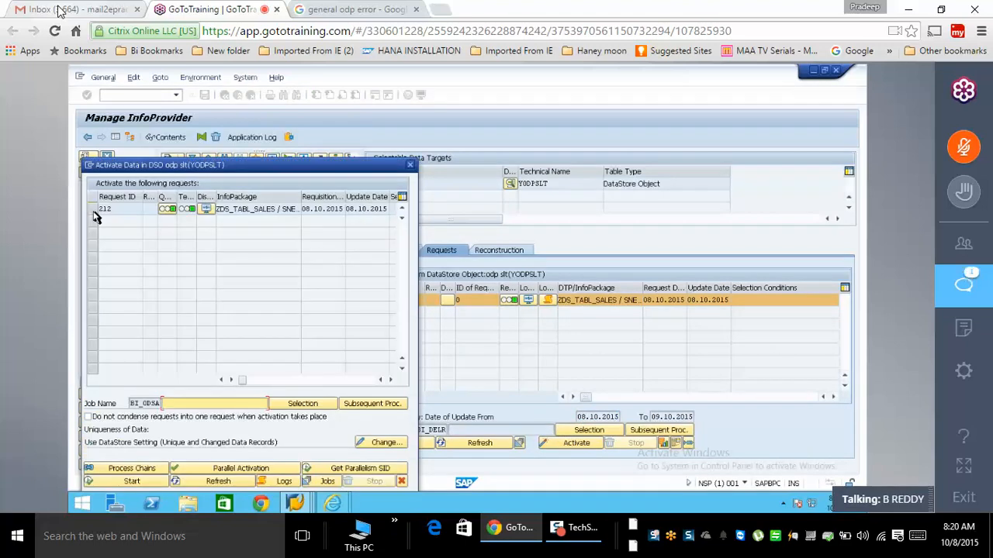
pyautogui.click(92, 209)
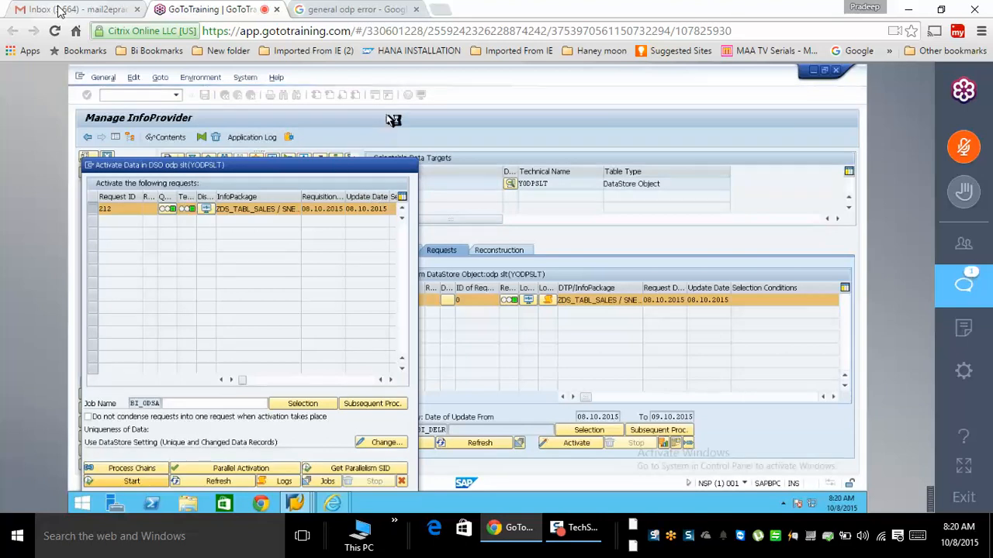
pyautogui.click(130, 481)
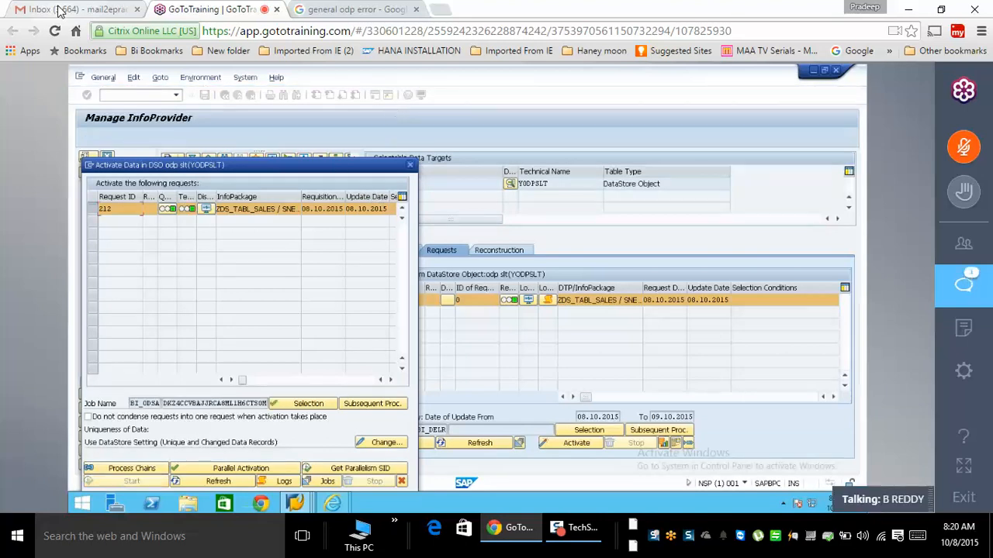
# - Refresh the activation status repeatedly and check parallel processing settings of 3 background processes
pyautogui.click(211, 482)
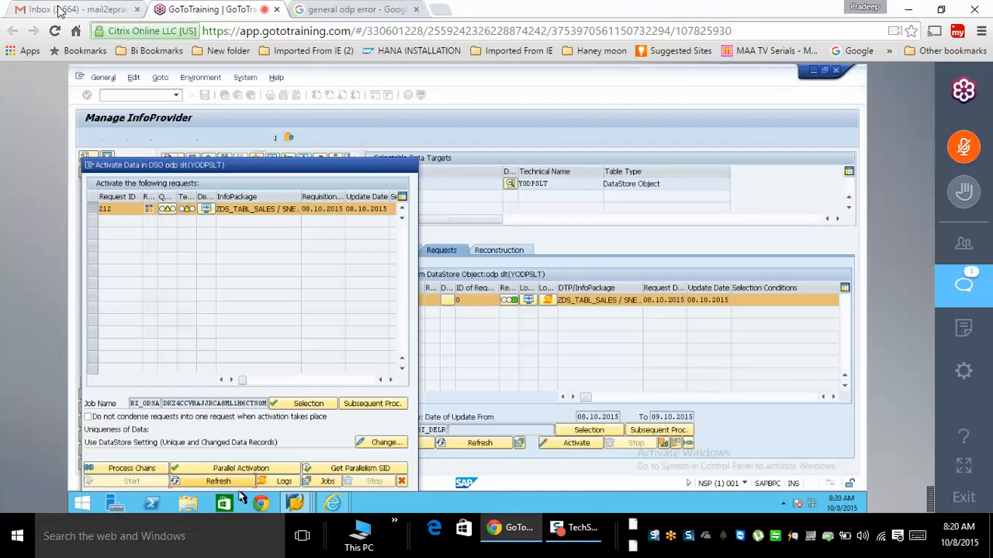
pyautogui.click(232, 483)
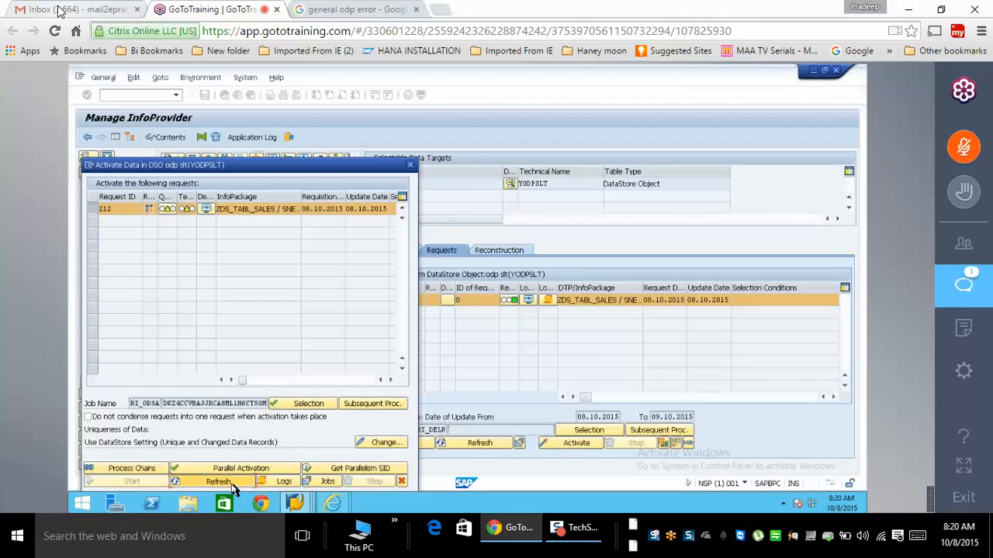
pyautogui.click(231, 484)
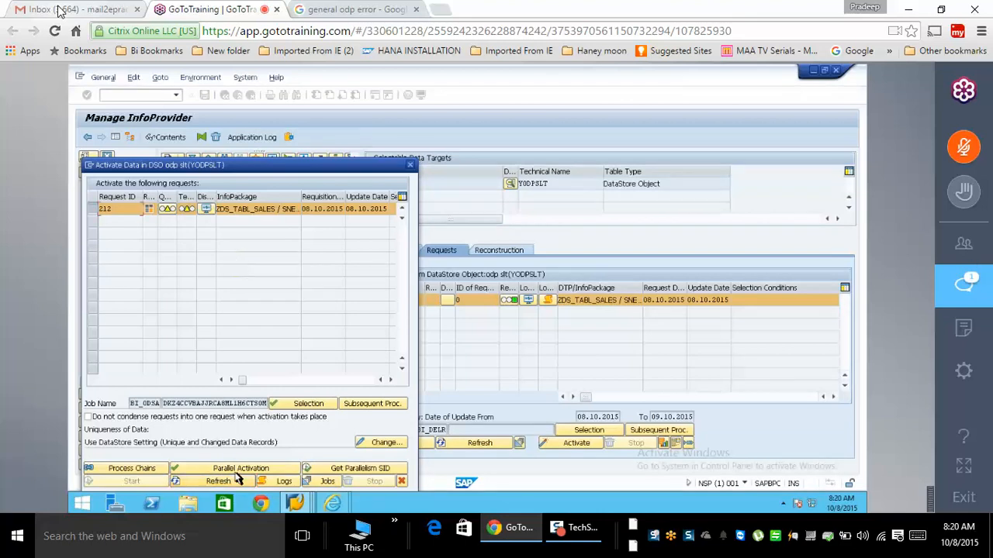
pyautogui.click(238, 479)
pyautogui.click(240, 483)
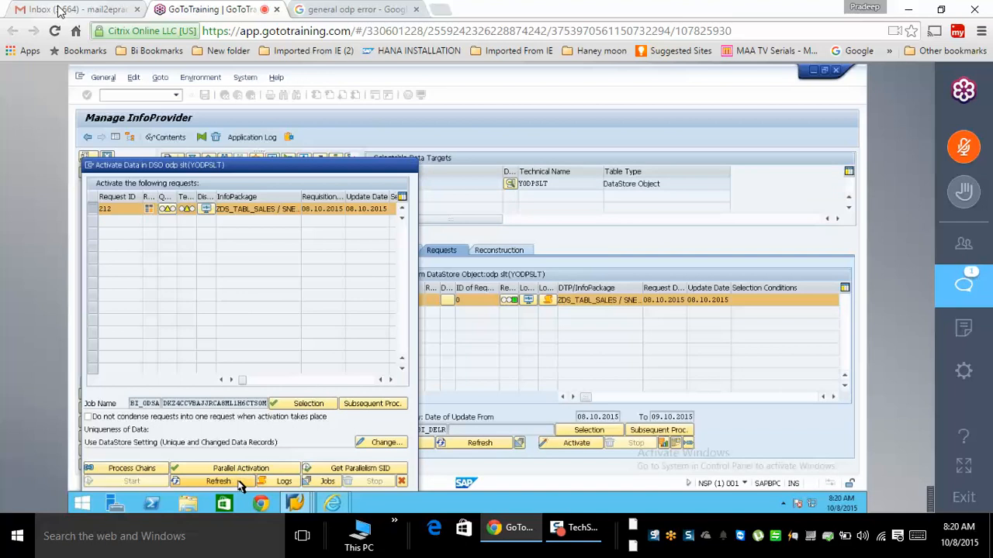
pyautogui.click(239, 482)
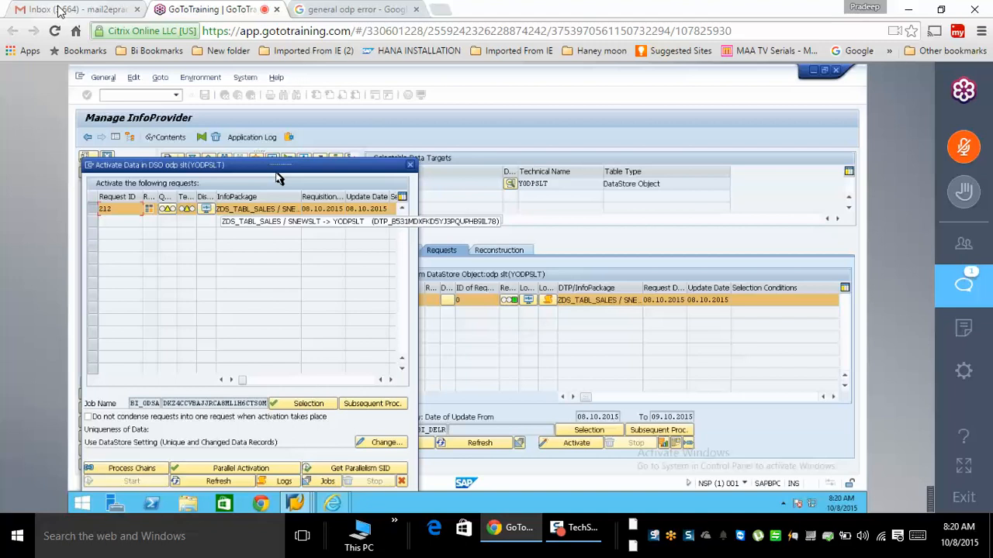
pyautogui.moveTo(278, 179); pyautogui.dragTo(293, 124)
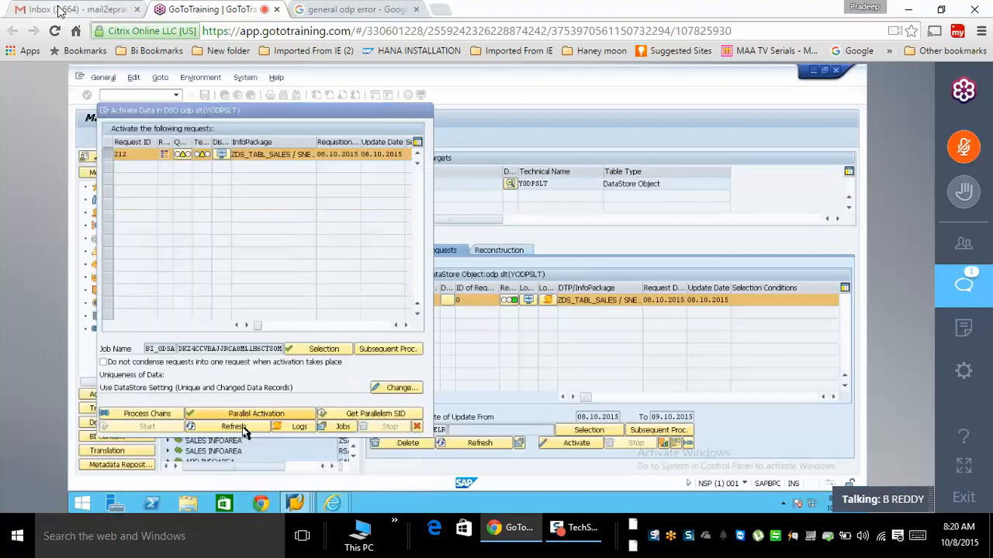
pyautogui.click(256, 413)
pyautogui.click(446, 354)
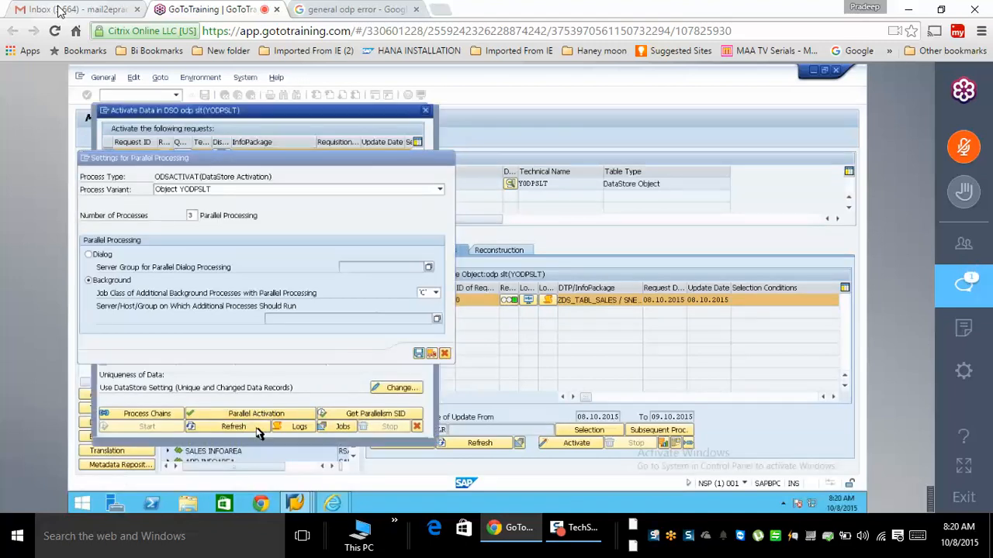
# - Close the YODPSLT Activate Data dialog
pyautogui.click(417, 428)
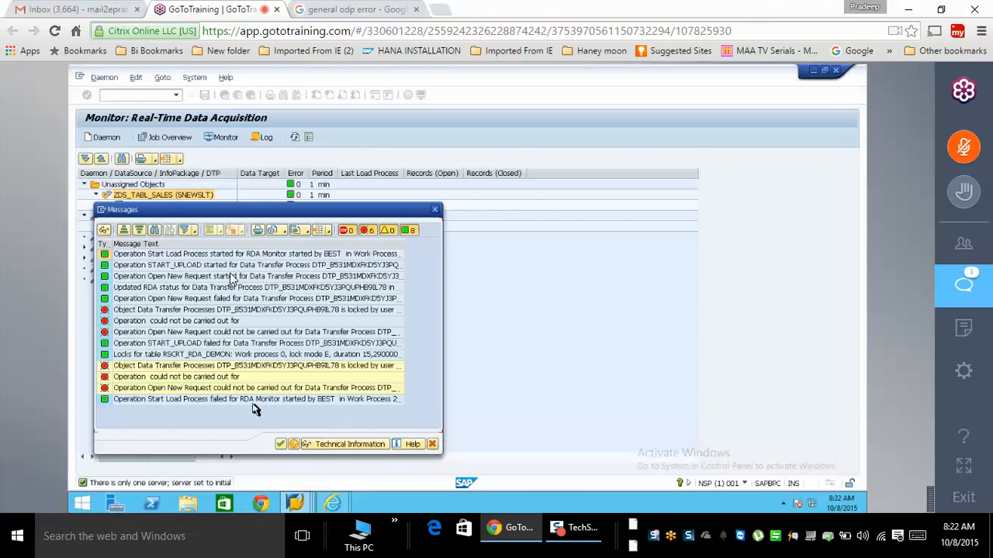
# - Assign a DTP to the ODP unassigned objects and start the ZDS_TABL_SALES load process
pyautogui.click(433, 447)
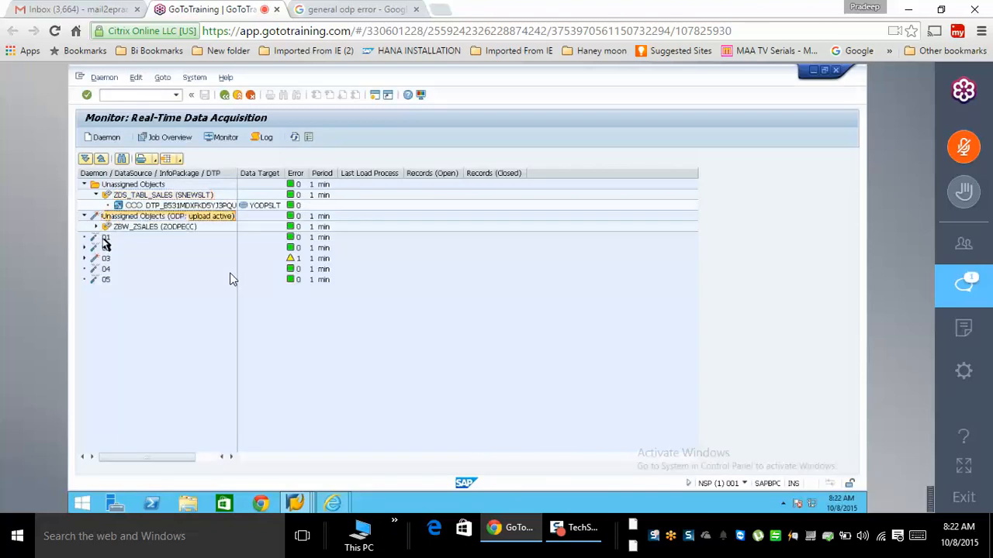
pyautogui.rightClick(105, 239)
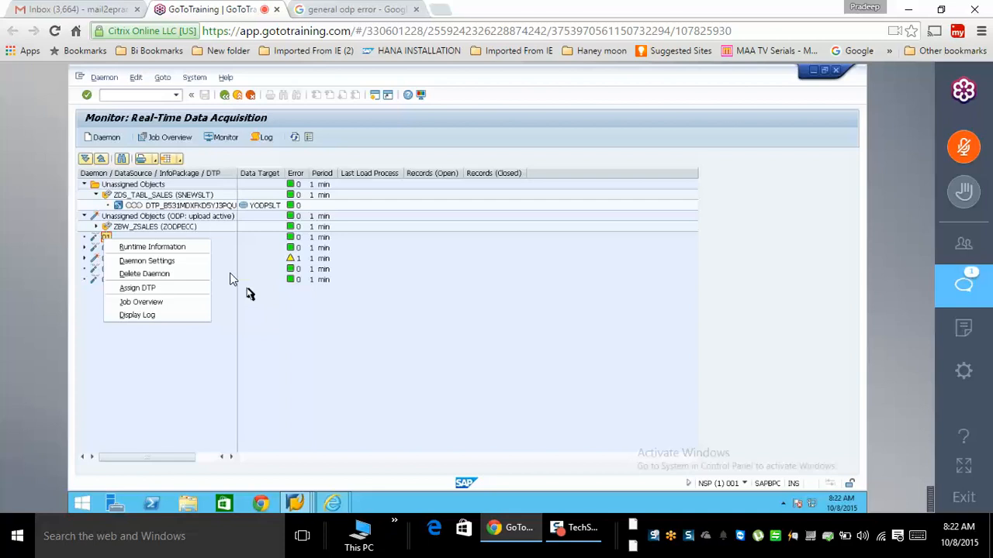
pyautogui.click(246, 289)
pyautogui.rightClick(122, 215)
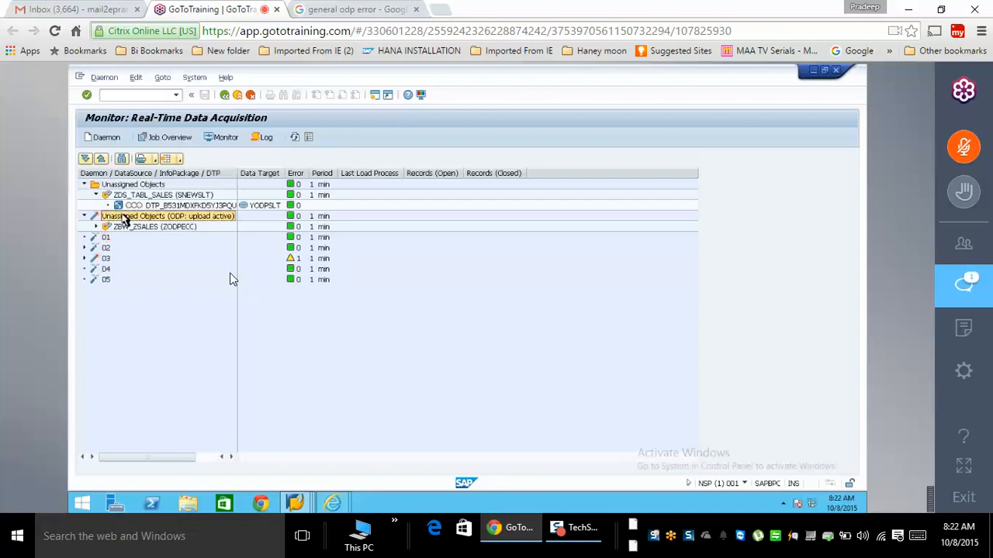
pyautogui.doubleClick(104, 216)
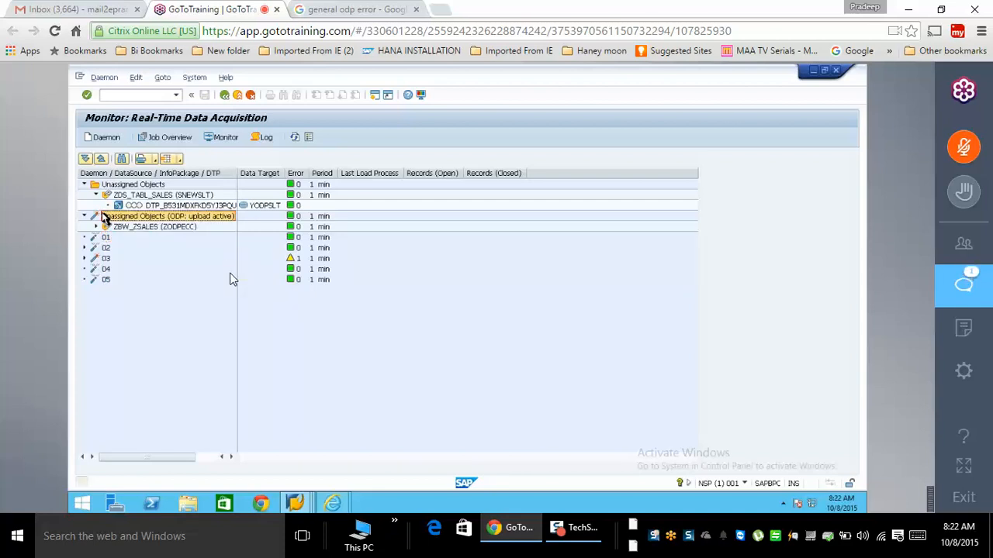
pyautogui.rightClick(127, 219)
pyautogui.click(155, 226)
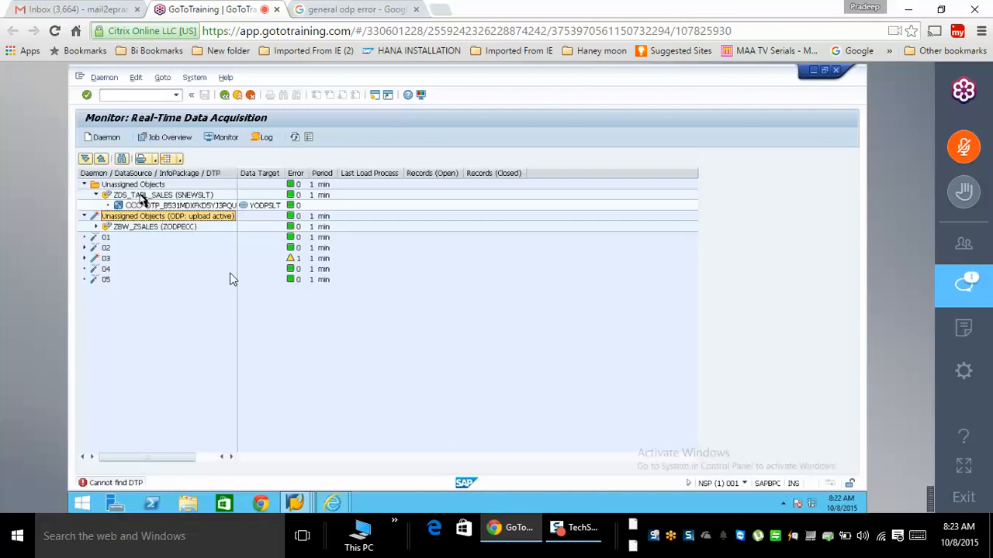
pyautogui.rightClick(140, 195)
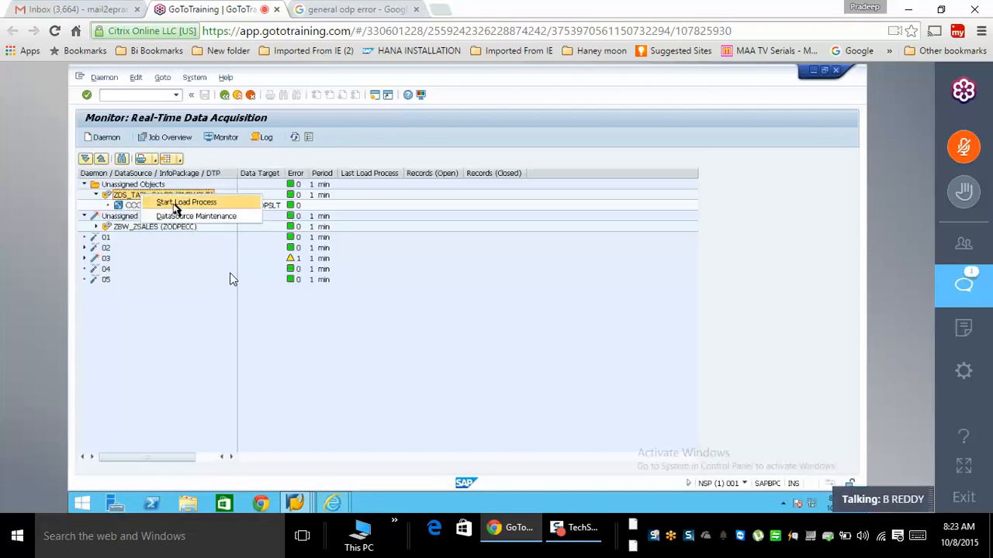
pyautogui.click(185, 202)
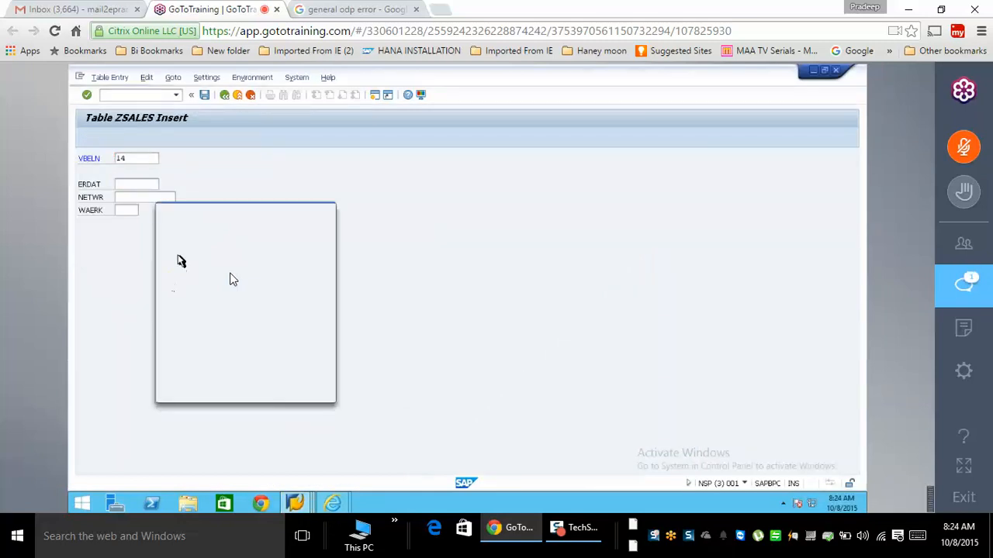
# - Save ZSALES record 14 dated 16.09.2015 with net value 14000 INR
pyautogui.doubleClick(234, 275)
pyautogui.press('Tab')
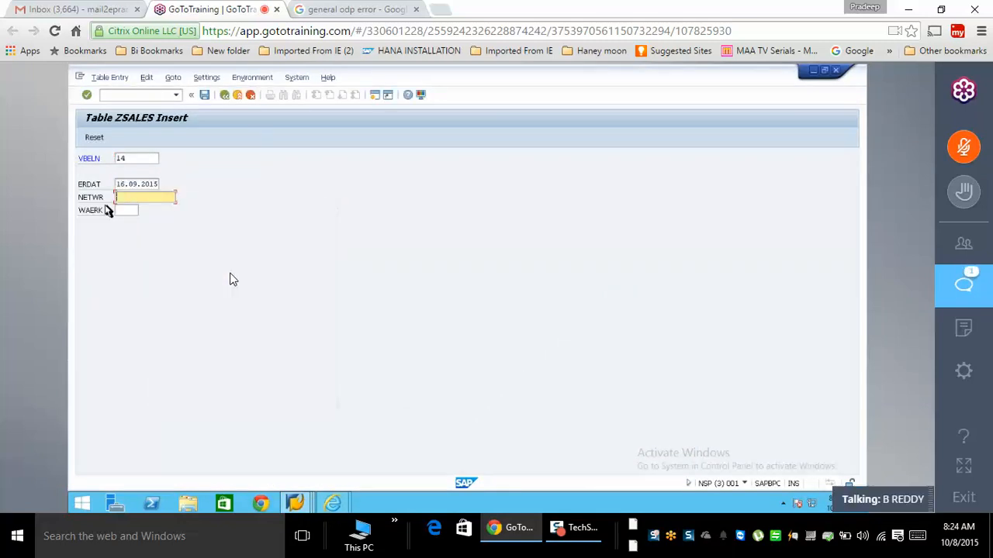
pyautogui.write('14000')
pyautogui.press('Tab')
pyautogui.write('INR')
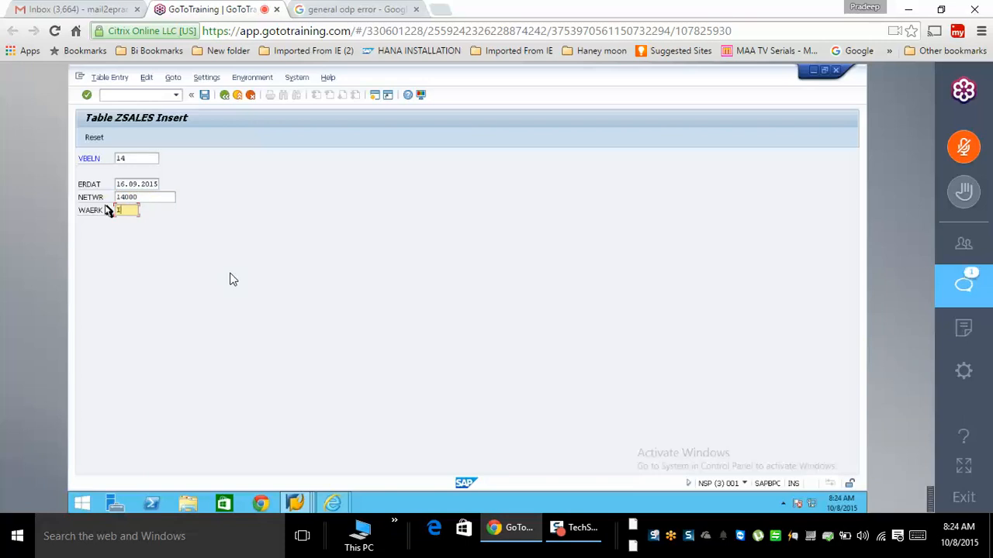
pyautogui.click(202, 96)
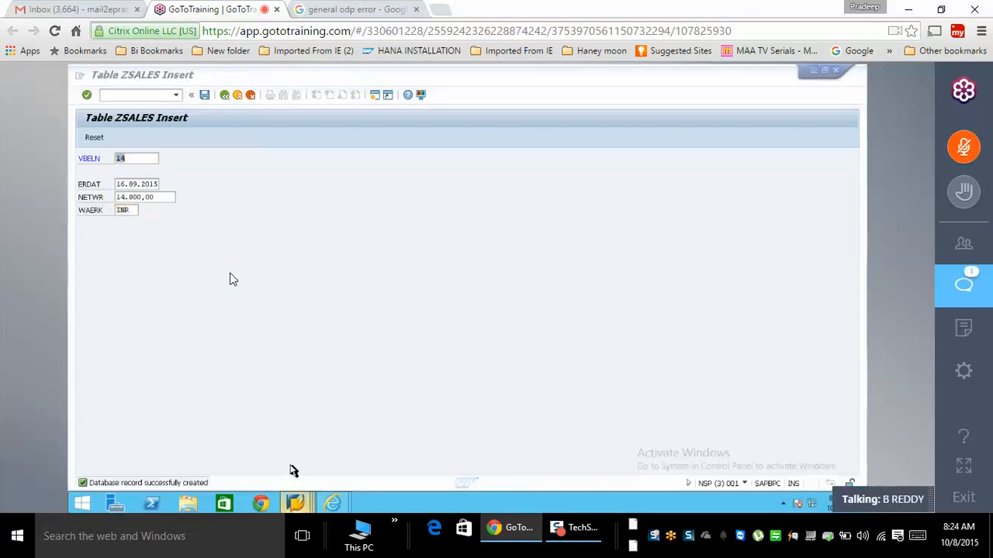
# - Open the Data Warehousing Workbench with /nrsa1 from the RFC connections window
pyautogui.moveTo(295, 504)
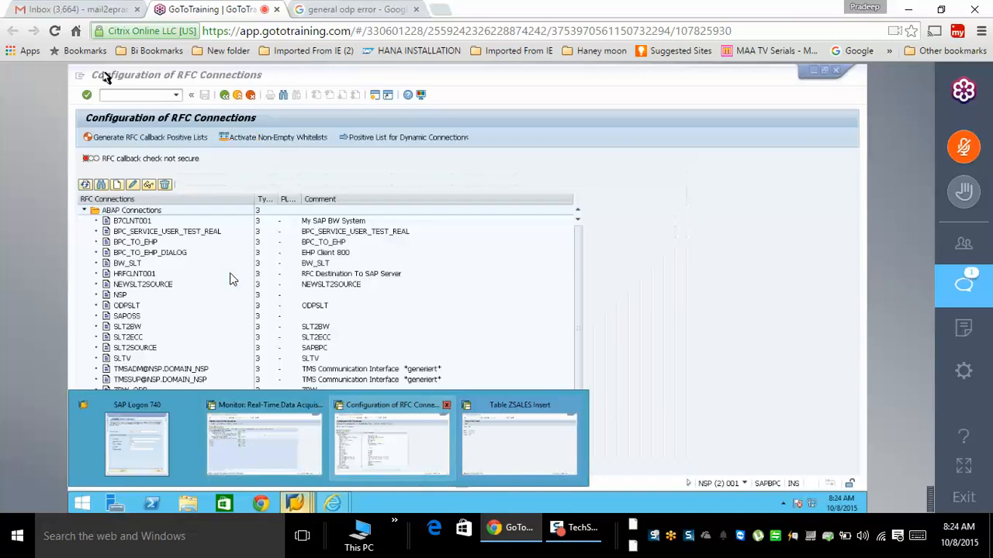
pyautogui.click(384, 454)
pyautogui.click(131, 98)
pyautogui.write('/nrsa1')
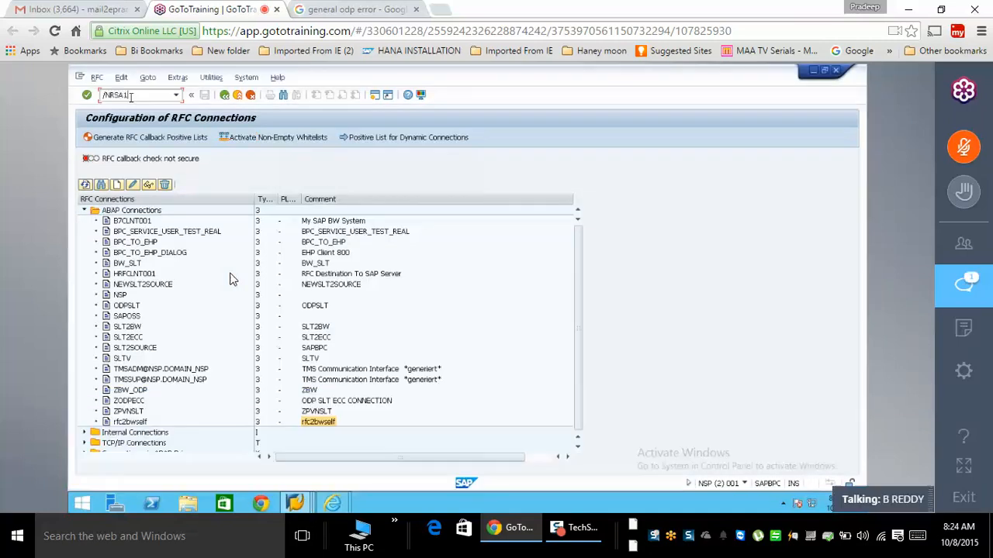
pyautogui.press('Return')
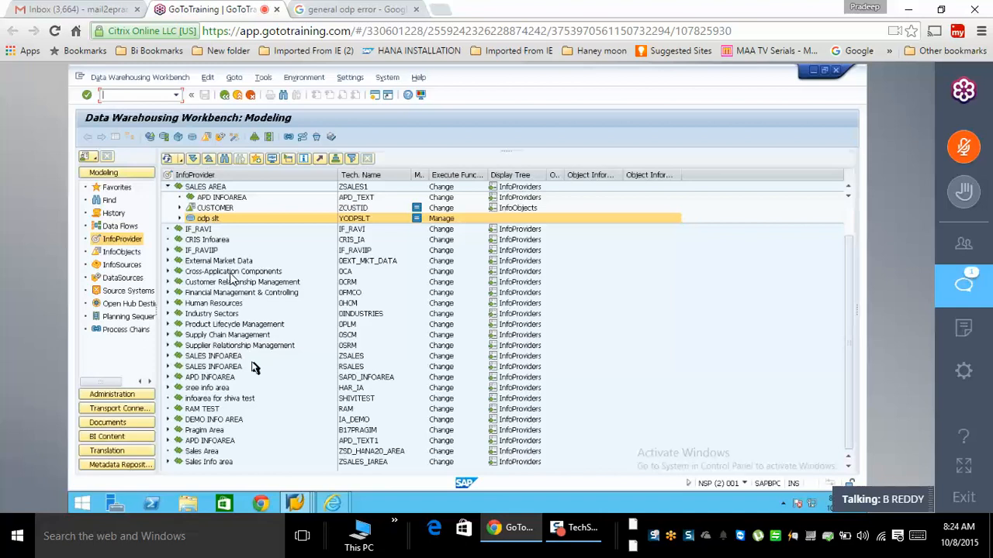
pyautogui.rightClick(208, 218)
pyautogui.click(256, 355)
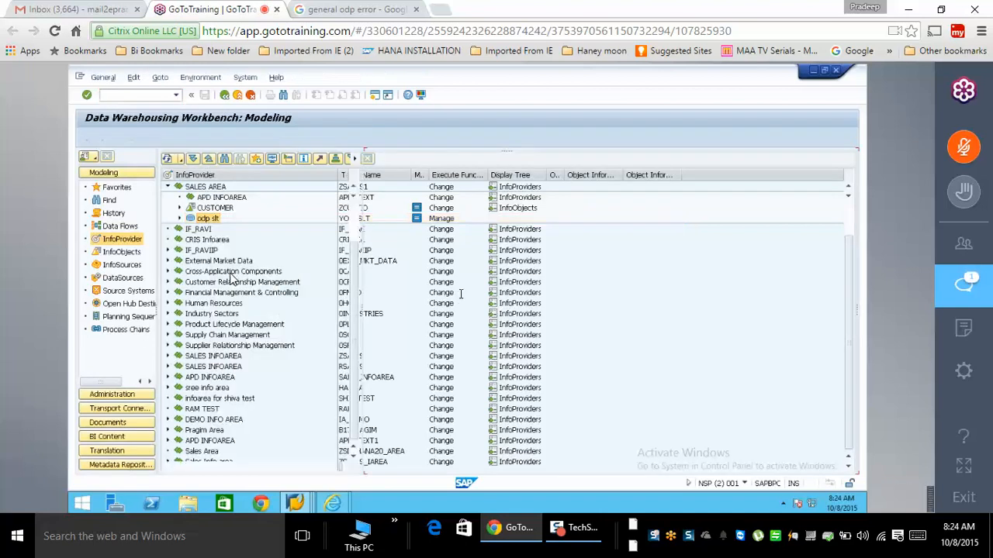
pyautogui.click(542, 418)
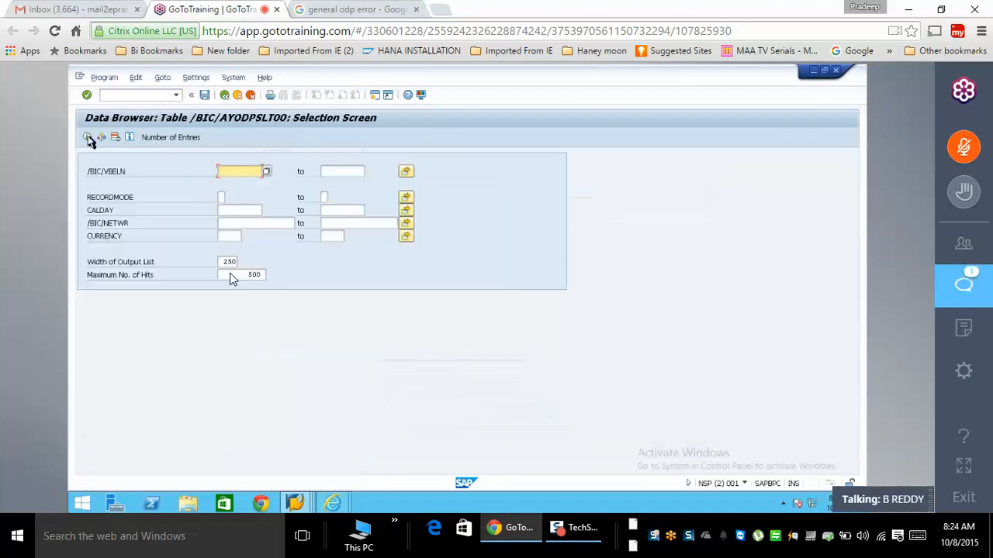
pyautogui.press('F8')
pyautogui.click(125, 271)
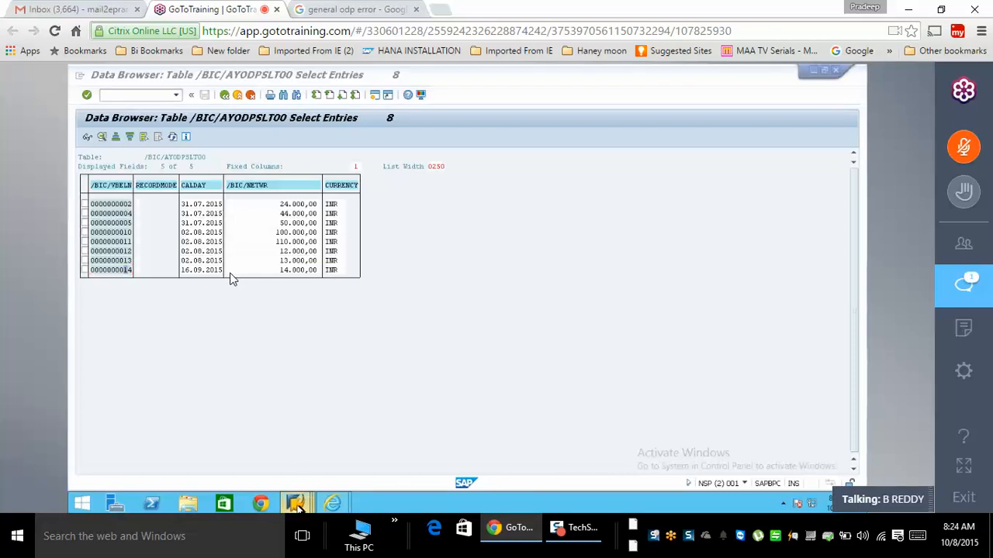
# - Save a new ZSALES record 15 with net value 15000
pyautogui.moveTo(294, 504)
pyautogui.click(497, 464)
pyautogui.write('15')
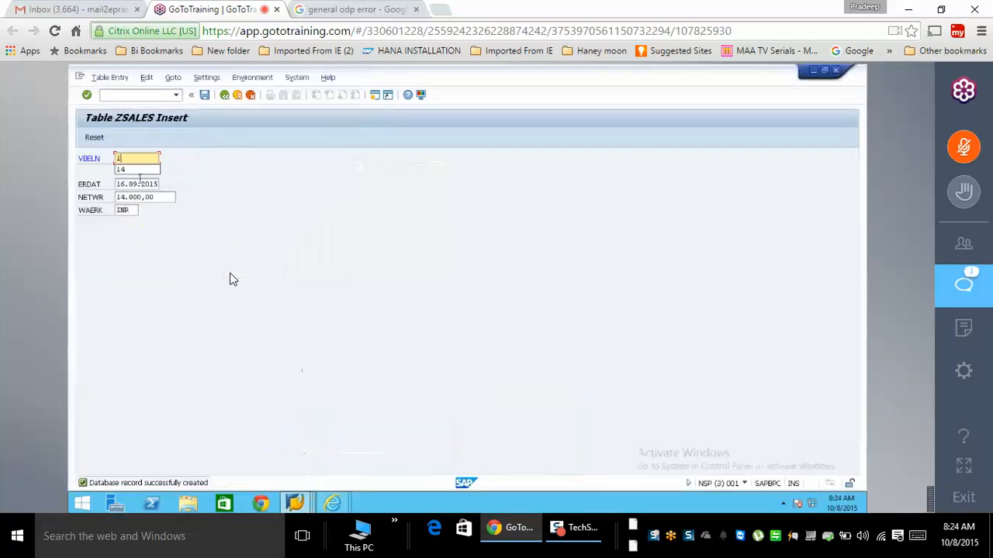
pyautogui.press('Tab')
pyautogui.press('Tab')
pyautogui.write('15000')
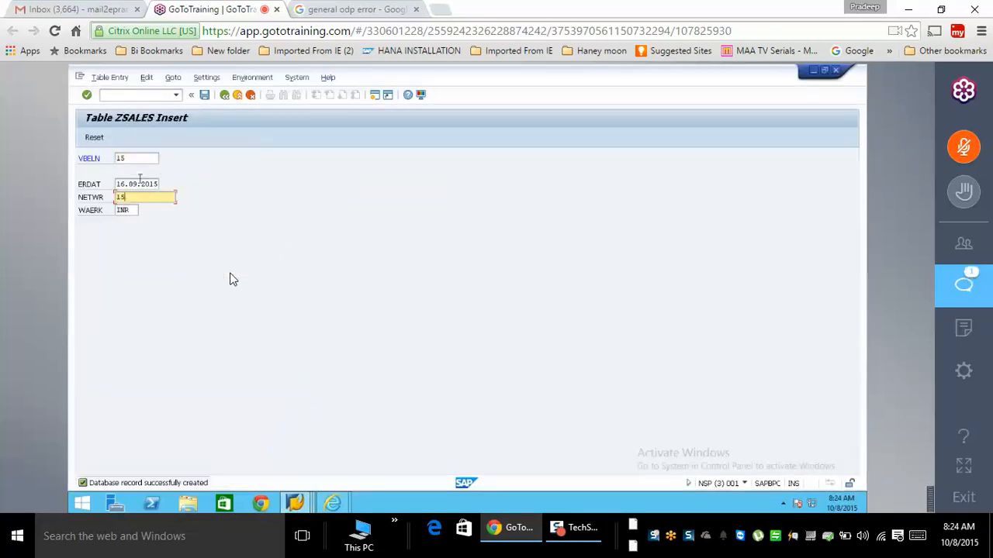
pyautogui.click(203, 95)
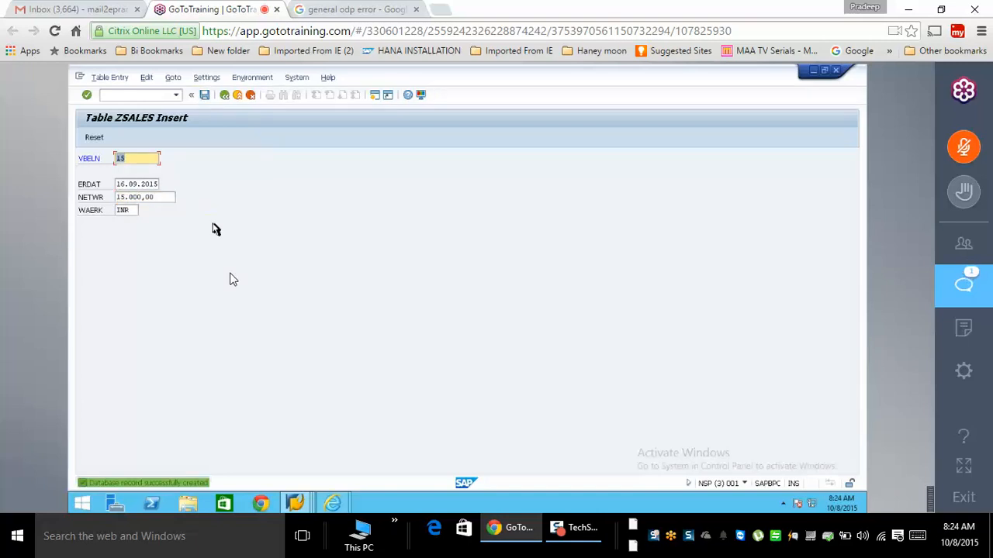
# - Refresh the YODPSLT active data list, which still shows eight entries
pyautogui.hotkey('alt', 'Tab')
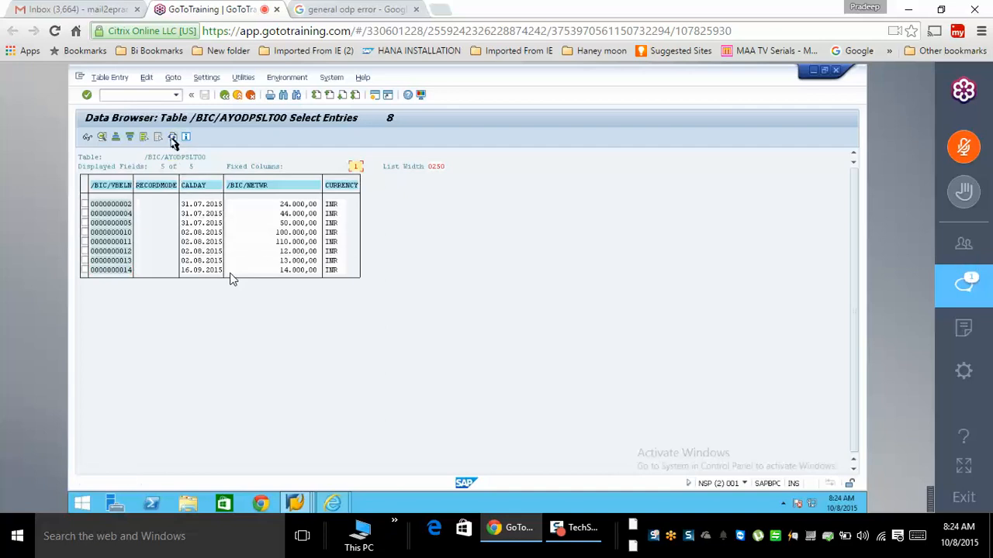
pyautogui.click(172, 138)
pyautogui.click(173, 138)
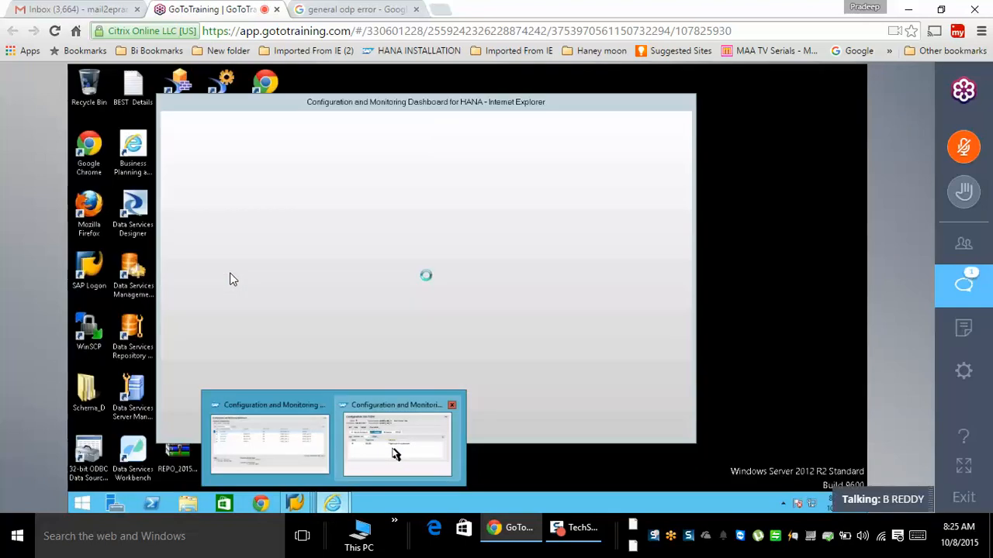
# - Open NSLT2BW details and highlight RFC destination NONE and queue alias MYSSLT
pyautogui.click(395, 456)
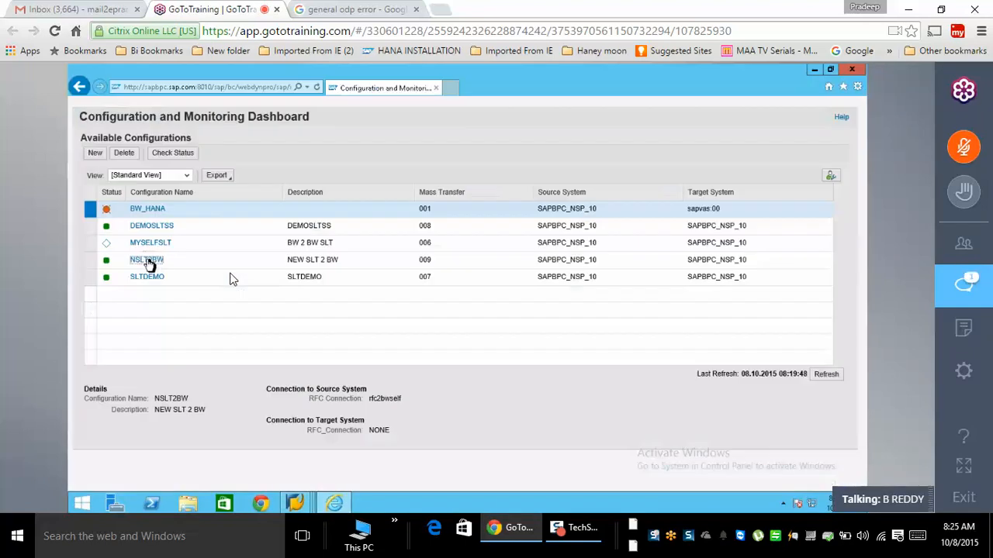
pyautogui.click(147, 261)
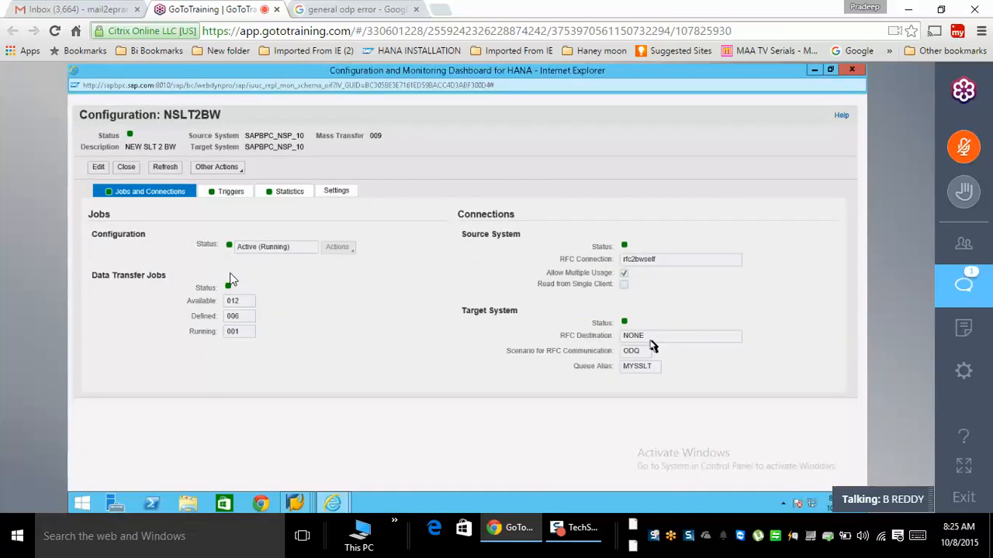
pyautogui.moveTo(656, 339); pyautogui.dragTo(624, 336)
pyautogui.moveTo(645, 368); pyautogui.dragTo(623, 369)
pyautogui.moveTo(293, 504)
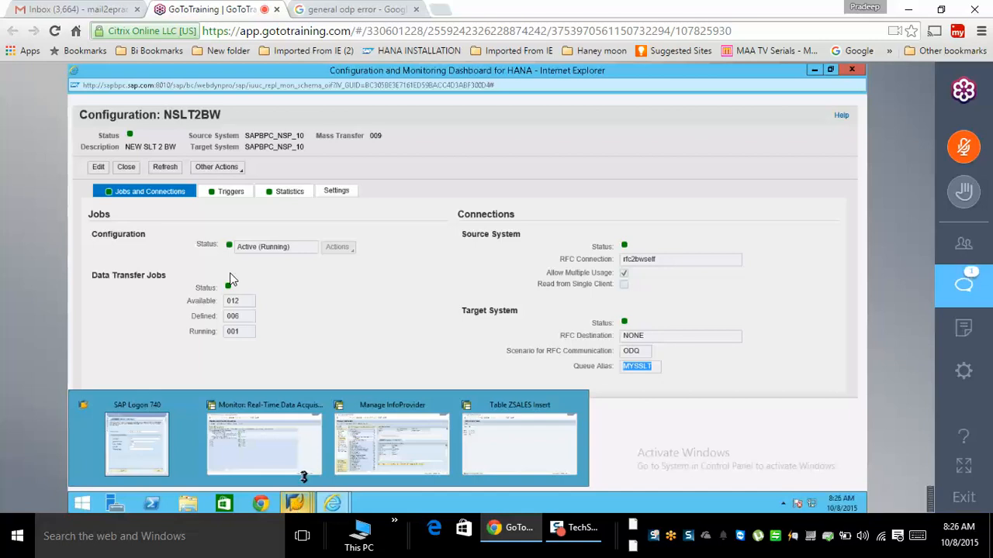
# - From Manage InfoProvider, enter transaction SE16 instead of /NLTRS to reach the ABAP Dictionary
pyautogui.click(391, 459)
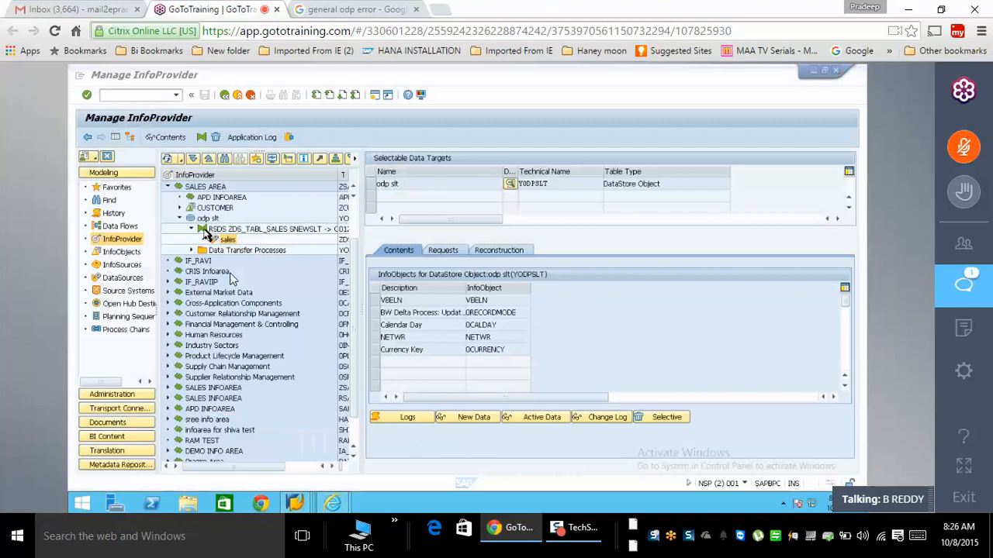
pyautogui.click(149, 95)
pyautogui.write('/')
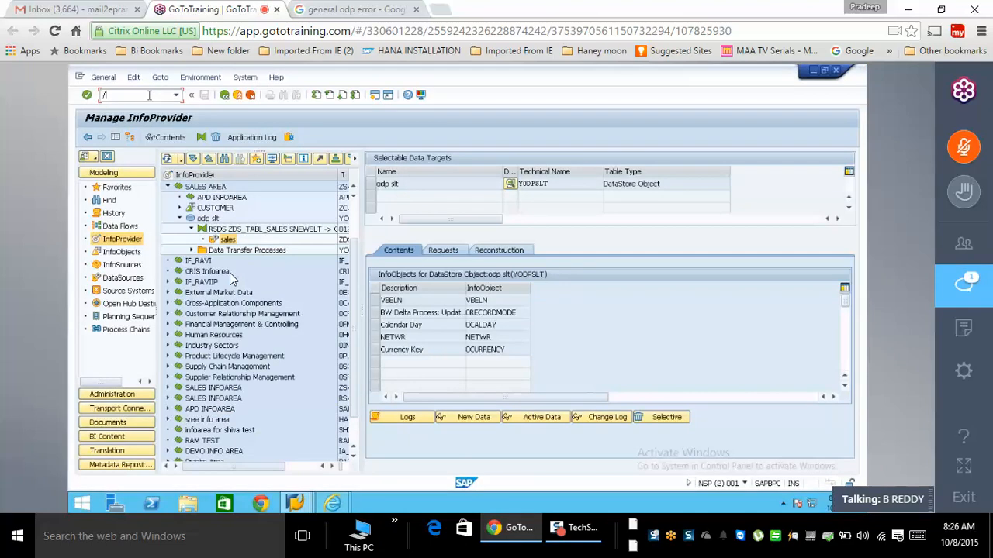
pyautogui.write('NLTRS')
pyautogui.press('BackSpace')
pyautogui.press('BackSpace')
pyautogui.press('BackSpace')
pyautogui.press('BackSpace')
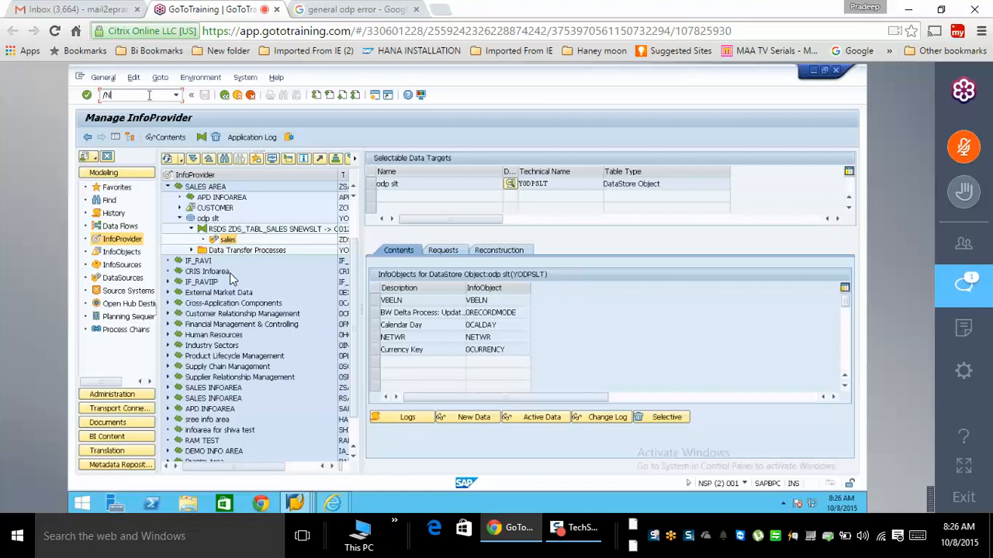
pyautogui.write('SE16')
pyautogui.press('Return')
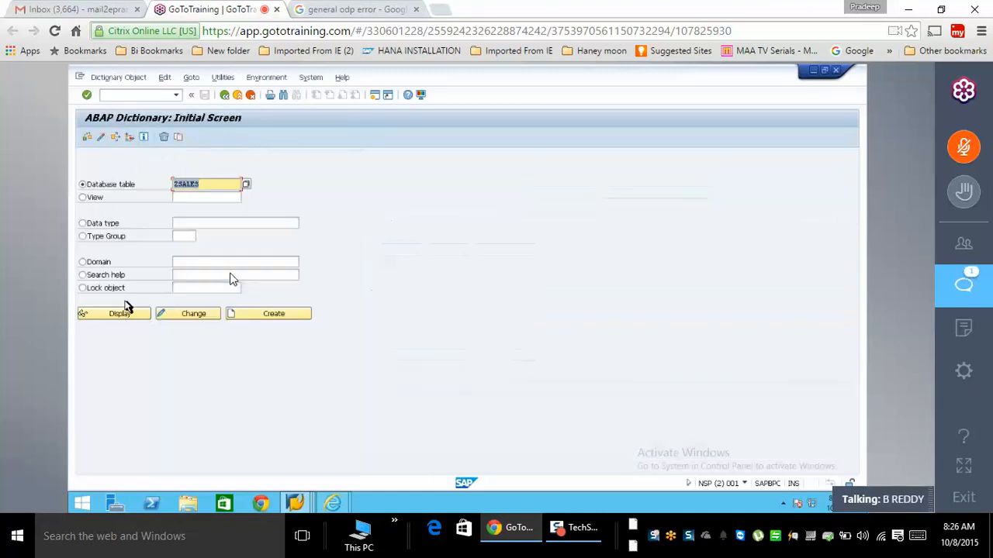
# - Display the existing view ZTESTVIEW, then enter /nLTRS in the command field
pyautogui.click(93, 199)
pyautogui.write('ZTEST')
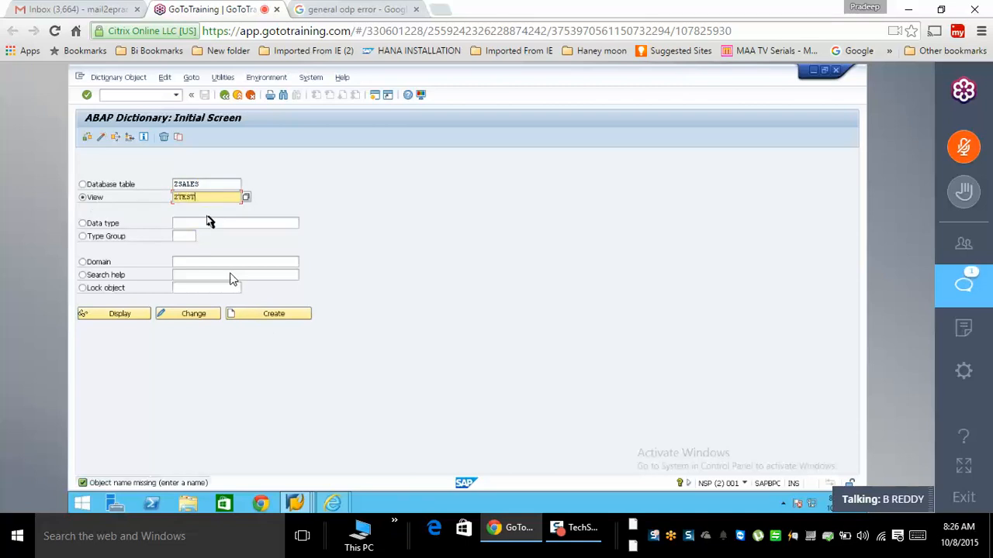
pyautogui.write('VIEW')
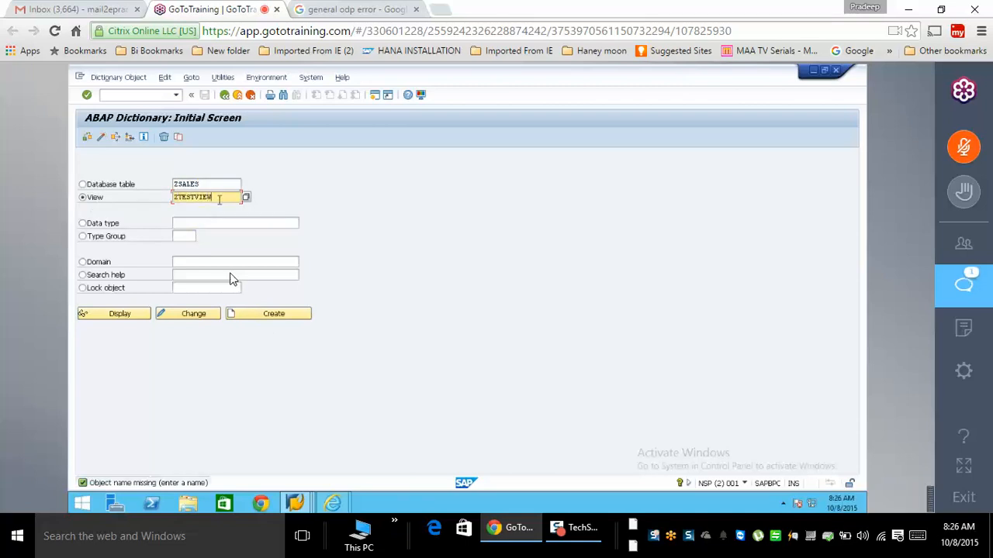
pyautogui.moveTo(219, 198); pyautogui.dragTo(159, 200)
pyautogui.hotkey('ctrl', 'c')
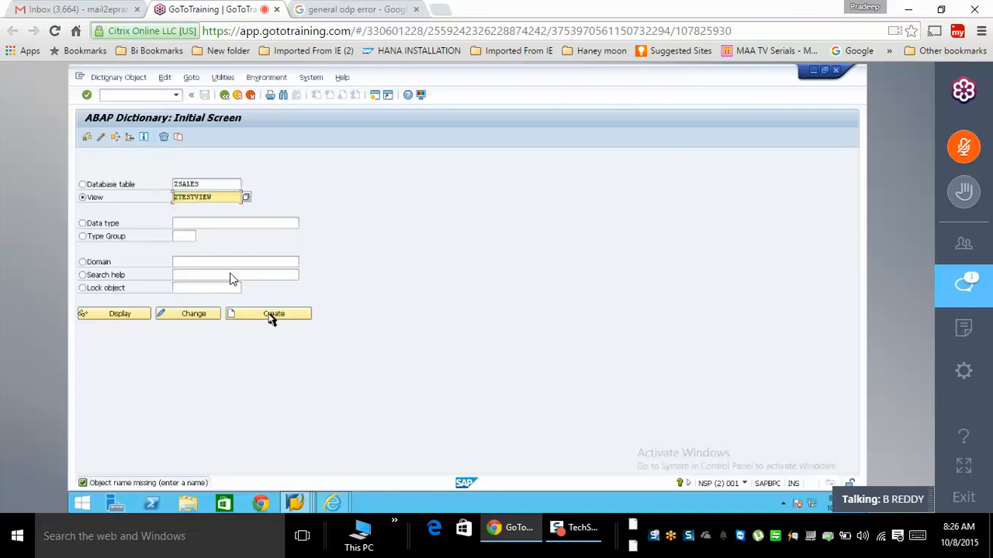
pyautogui.click(271, 313)
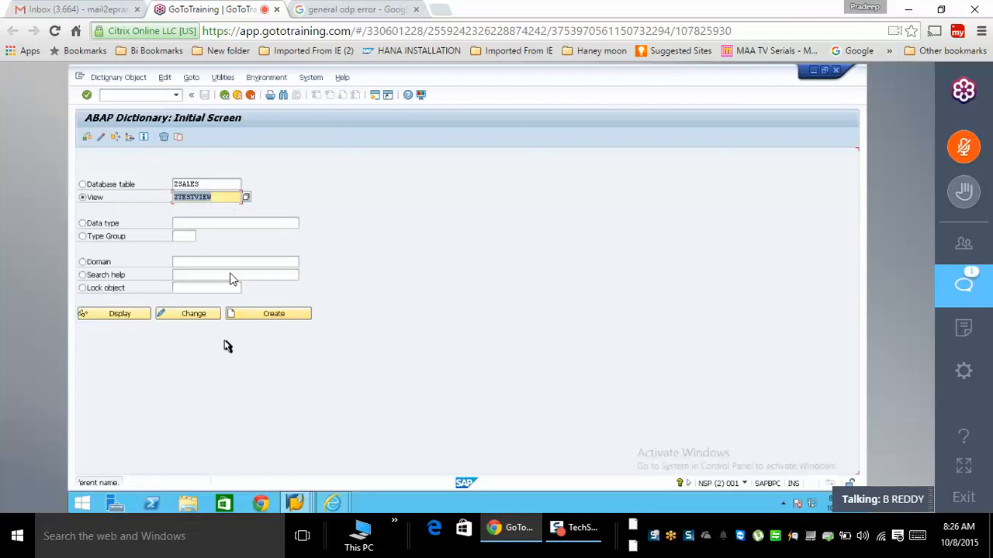
pyautogui.click(124, 316)
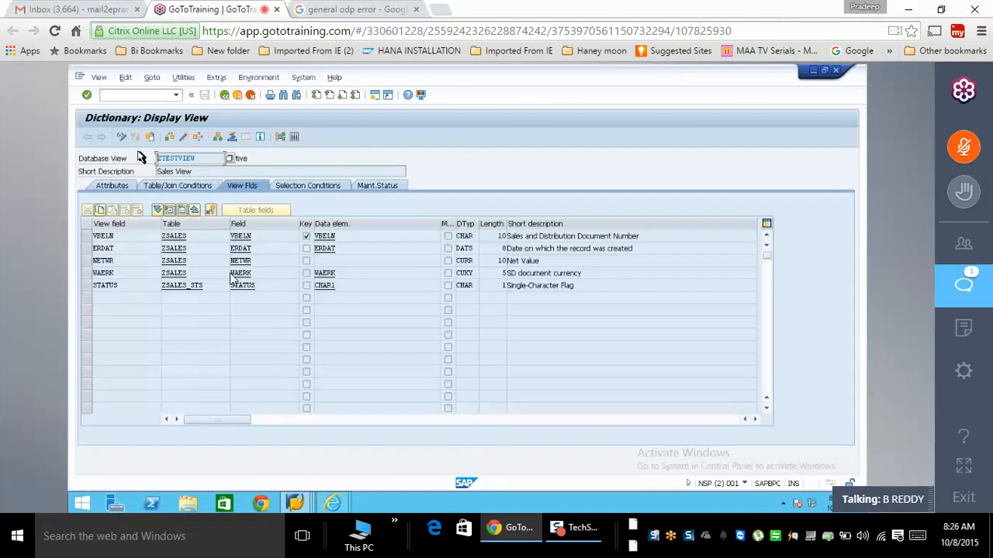
pyautogui.click(148, 95)
pyautogui.write('/nLTRS')
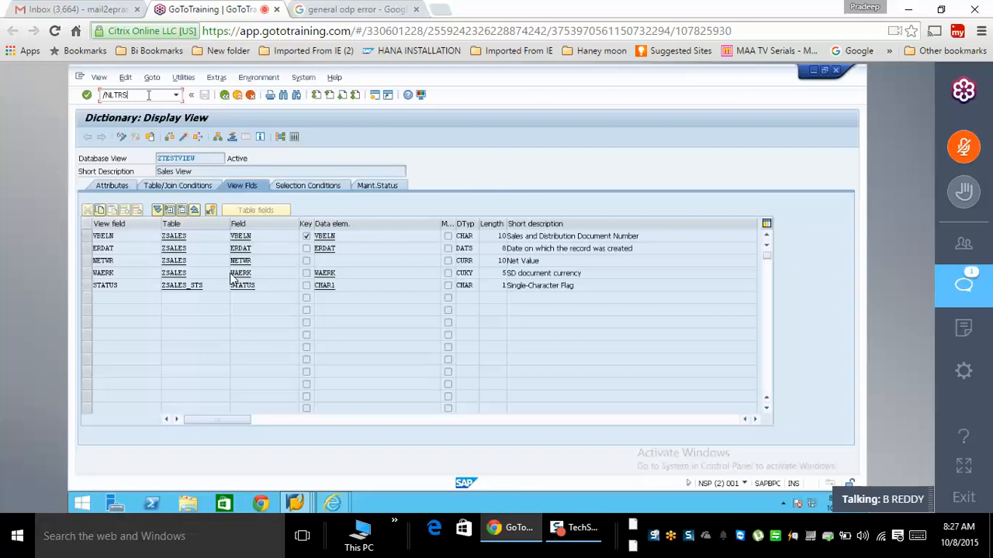
# - Open the advanced replication settings of configuration NSLT2BW and its table settings
pyautogui.press('Return')
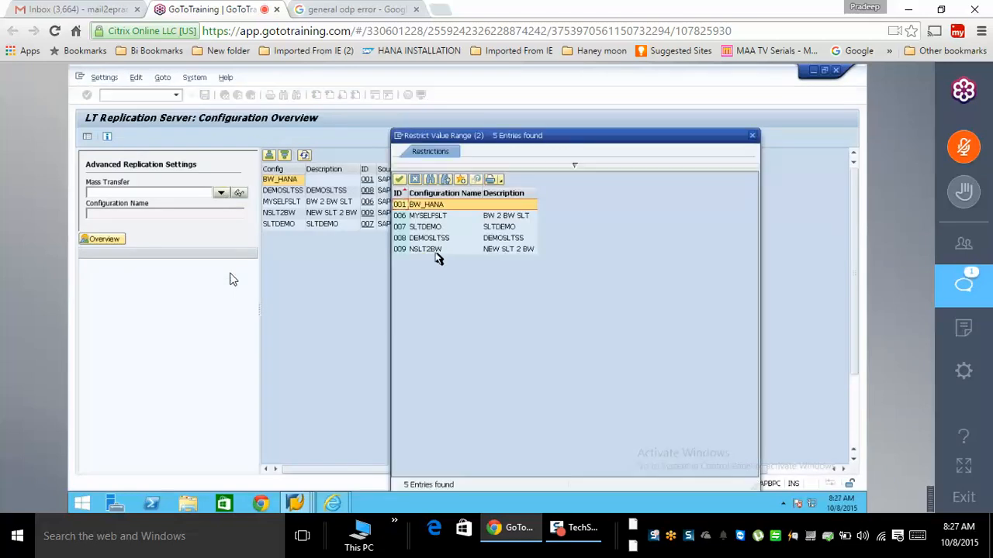
pyautogui.click(434, 250)
pyautogui.doubleClick(432, 250)
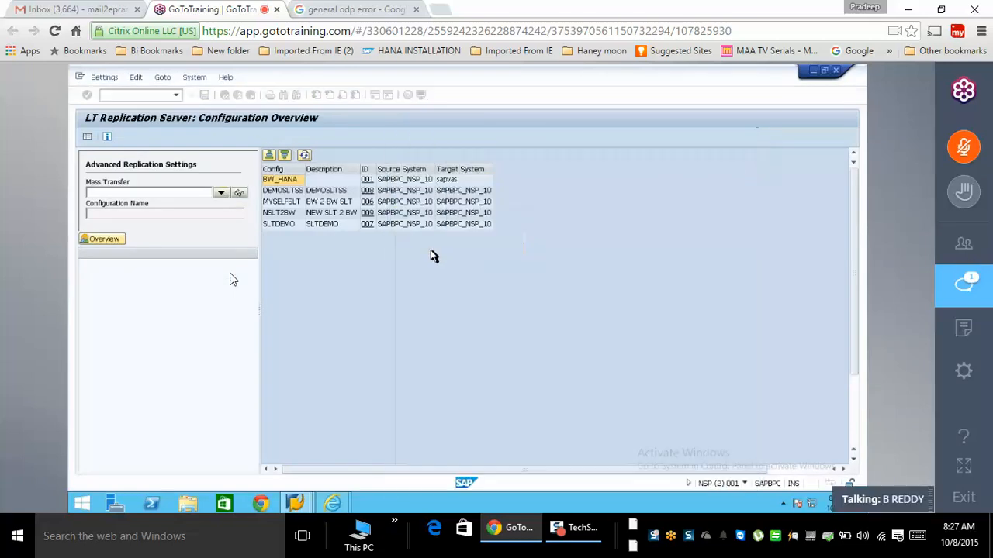
pyautogui.click(146, 297)
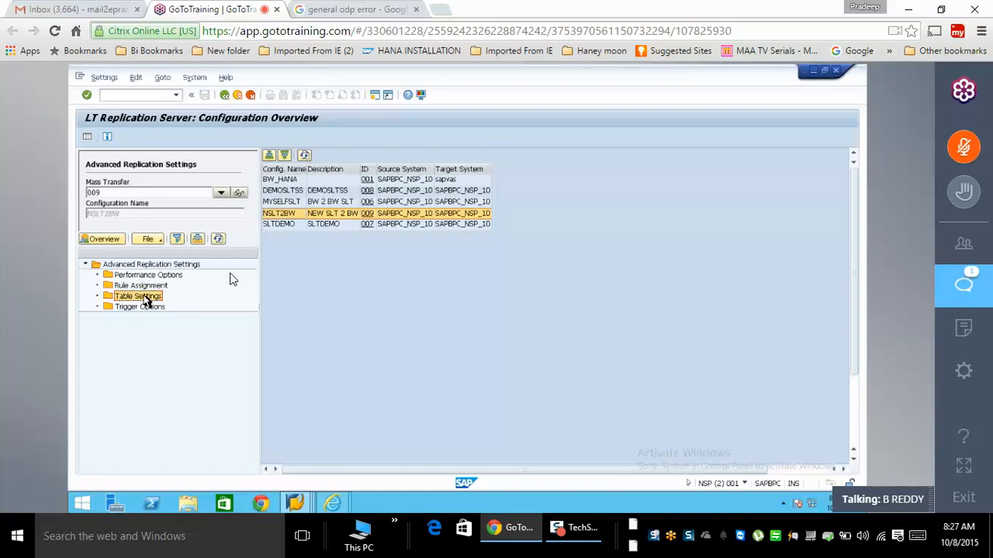
# - Add YTABLE to the table settings despite it missing in the source, and open its entry
pyautogui.rightClick(146, 300)
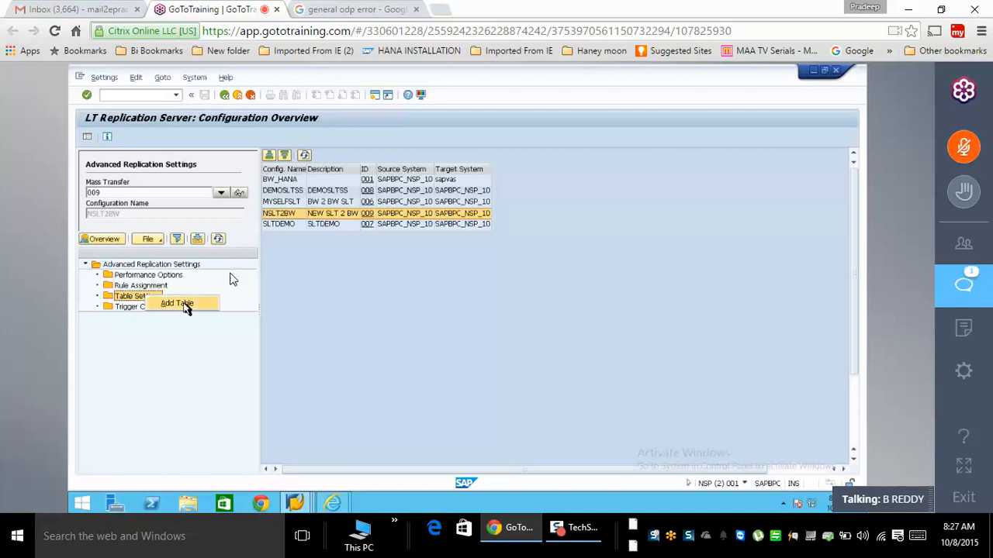
pyautogui.click(180, 304)
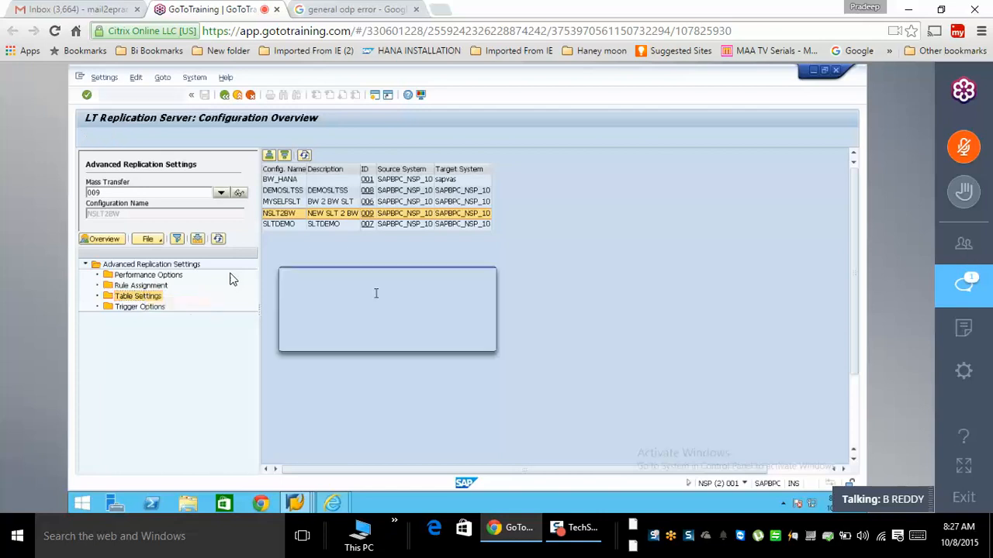
pyautogui.write('YT')
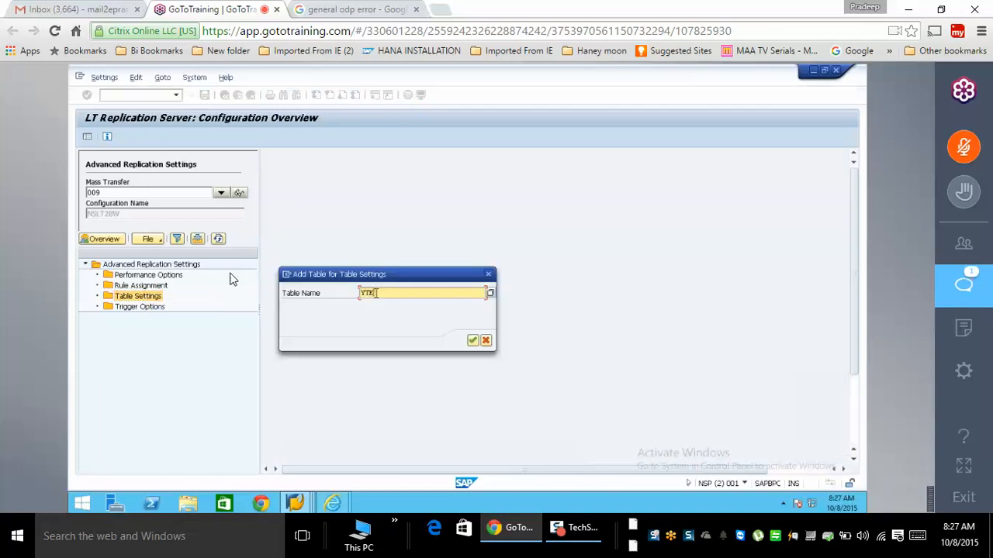
pyautogui.write('ABLE')
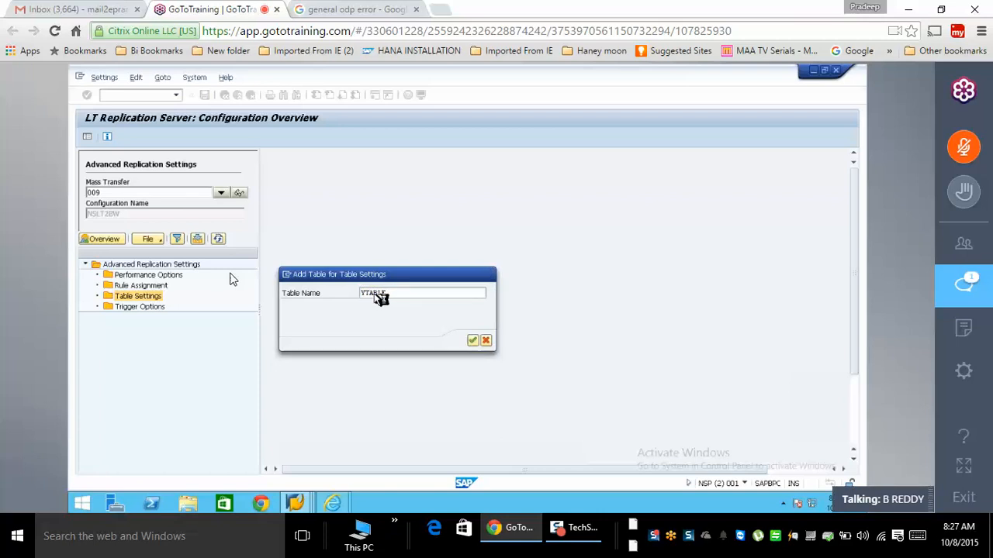
pyautogui.press('Return')
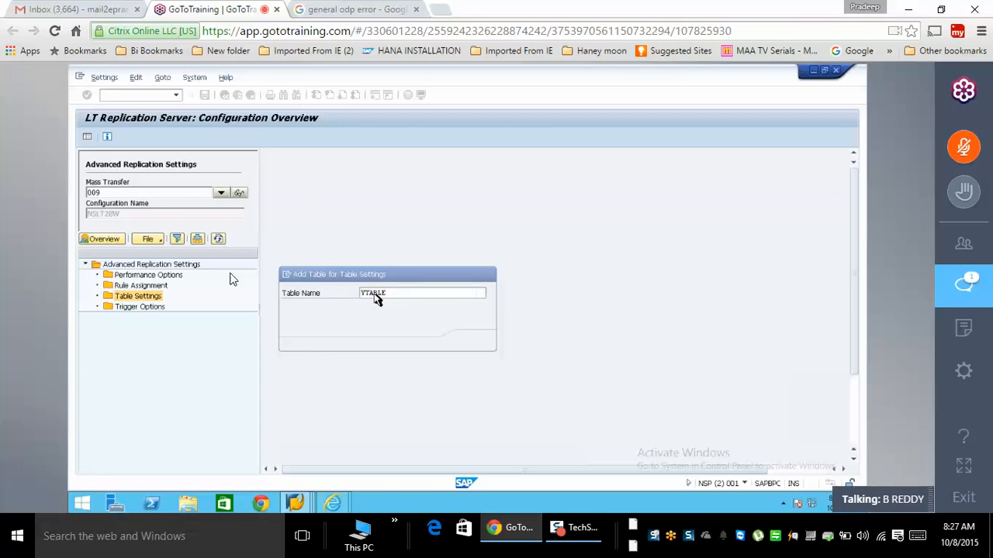
pyautogui.click(231, 294)
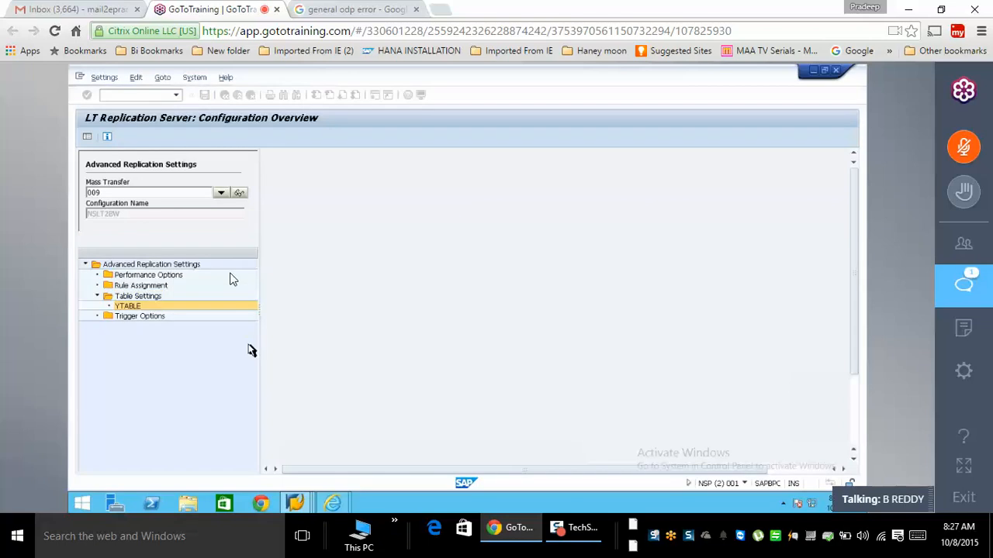
pyautogui.click(385, 223)
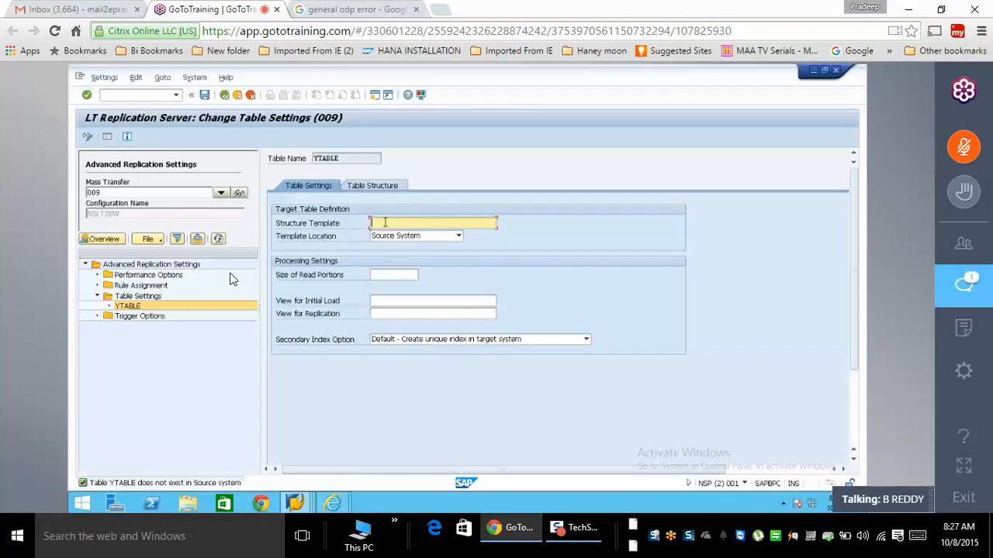
# - Set ZTESTVIEW as YTABLE's structure template and show its table structure
pyautogui.hotkey('ctrl', 'v')
pyautogui.press('Return')
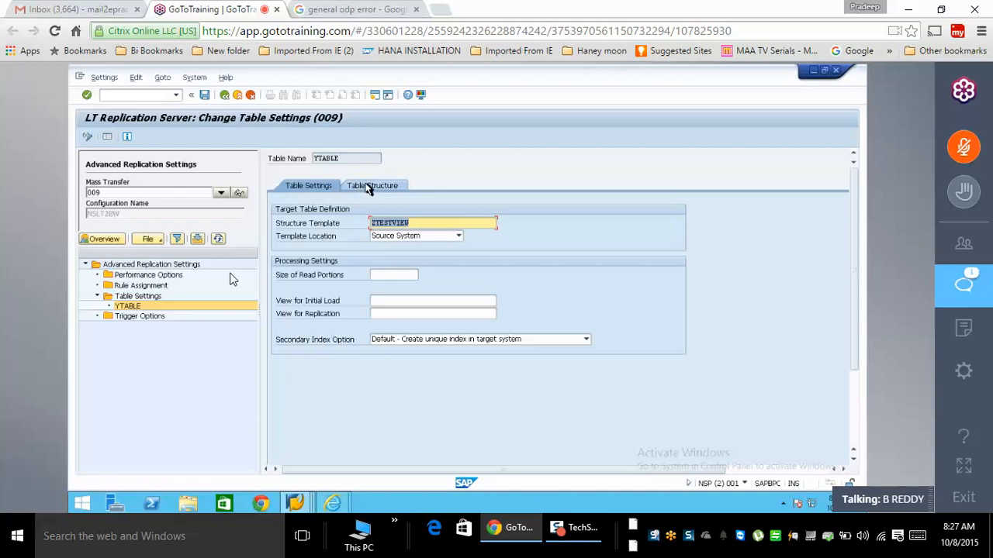
pyautogui.click(367, 188)
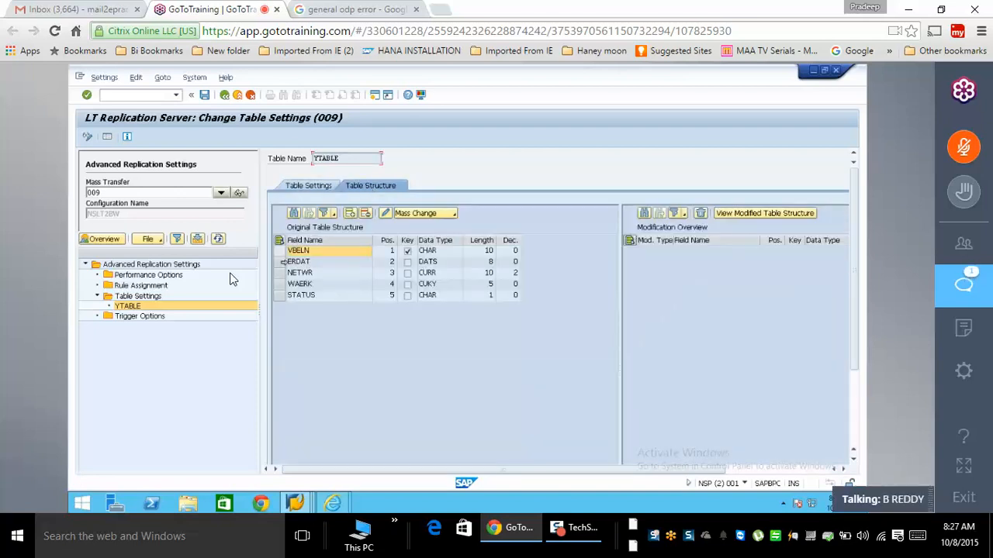
# - Copy all five fields (VBELN, ERDAT, NETWR, WAERK, STATUS) into the modified structure, then expand a nearby Wi-Fi network
pyautogui.click(350, 215)
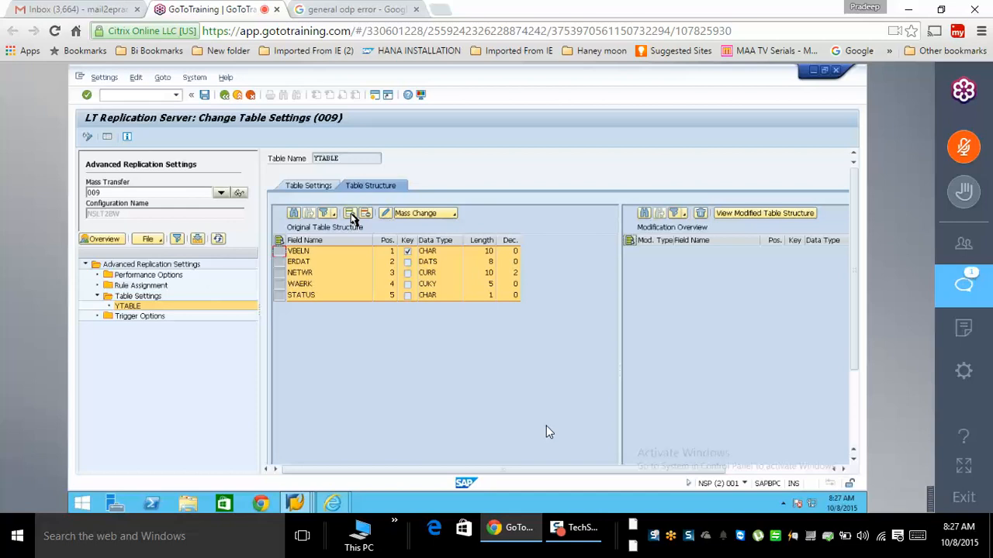
pyautogui.click(882, 539)
pyautogui.click(353, 217)
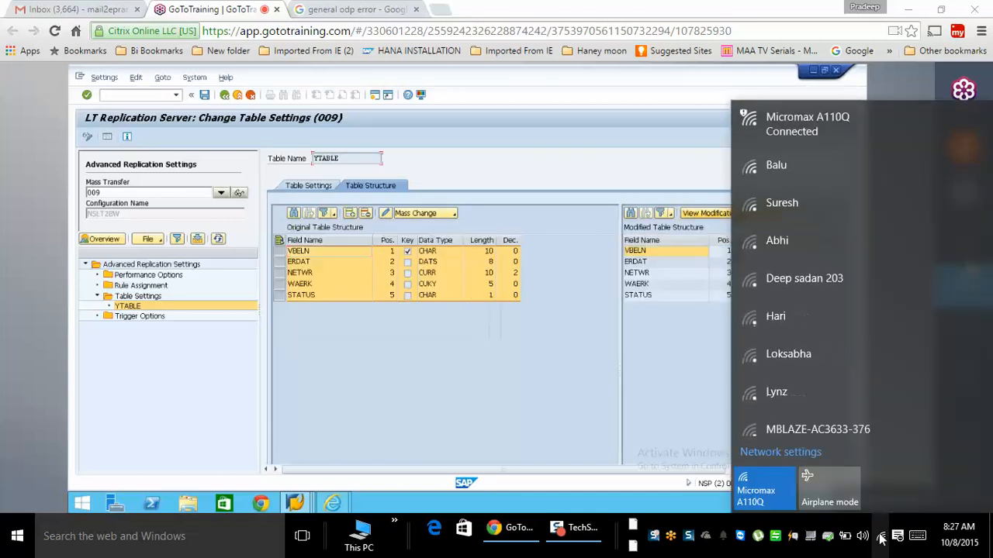
pyautogui.click(812, 174)
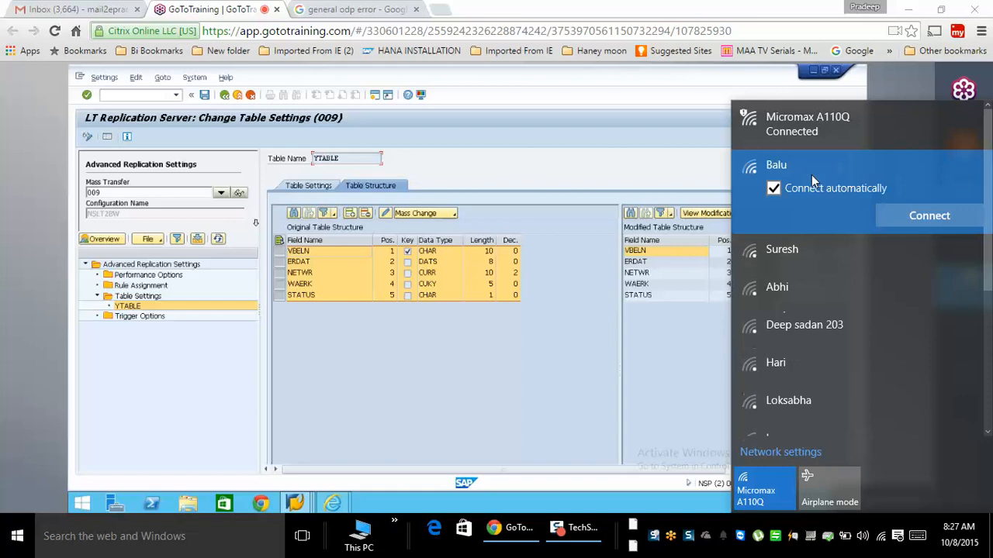
# - Connect to the nearby Wi-Fi network and close the network list
pyautogui.click(912, 216)
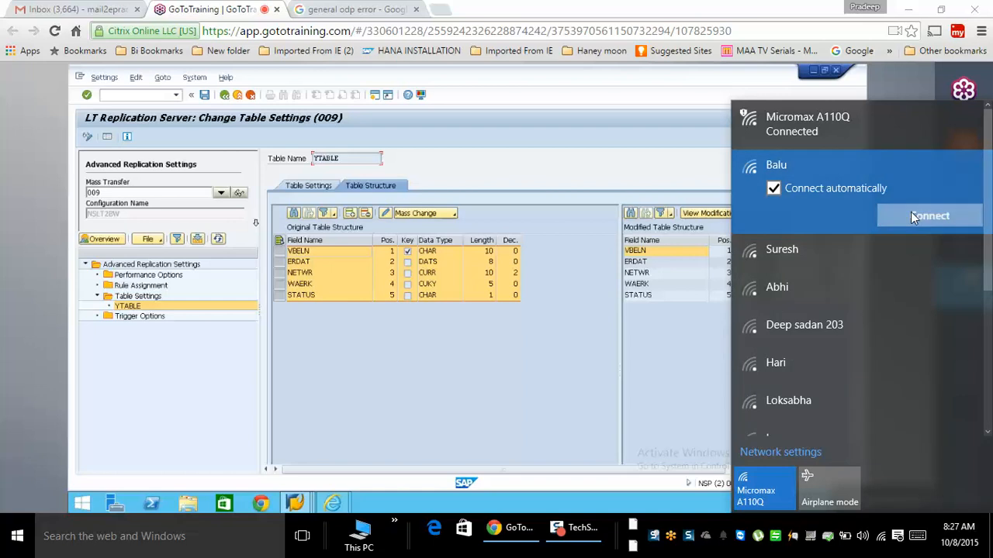
pyautogui.click(655, 508)
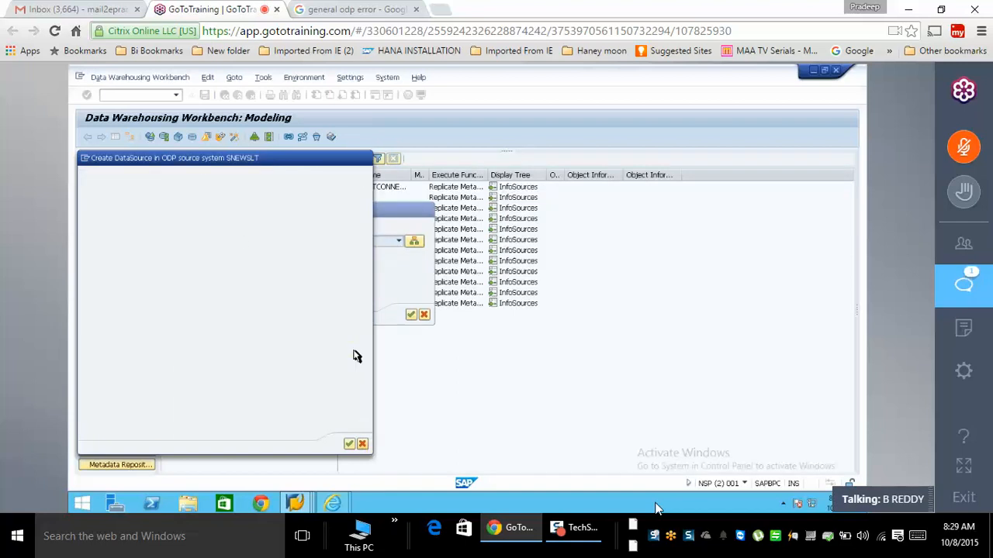
# - Enter YTABLE as the operational data provider, name the DataSource ZDS_YTAB with Transaction Data type, and continue
pyautogui.write('YTABL')
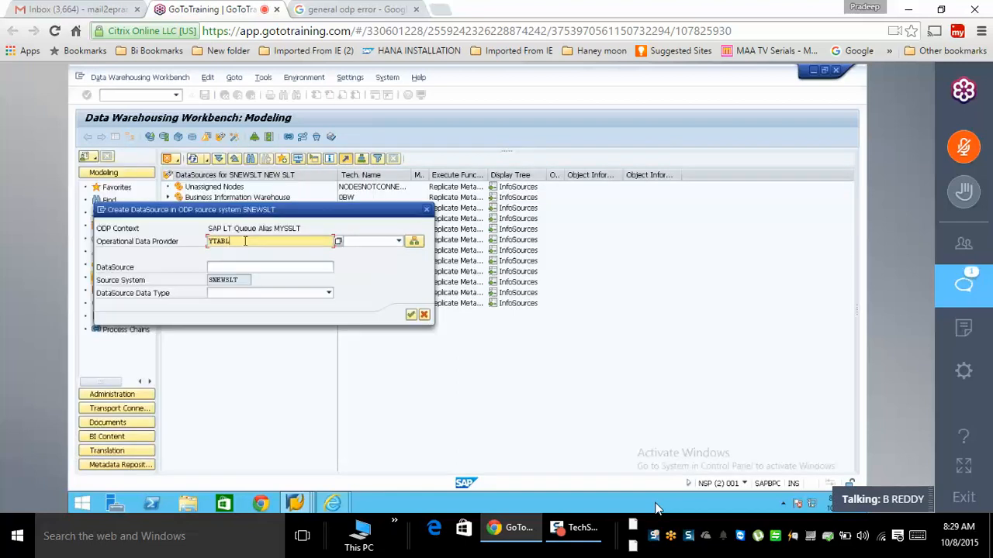
pyautogui.write('E')
pyautogui.click(399, 242)
pyautogui.click(350, 253)
pyautogui.click(263, 266)
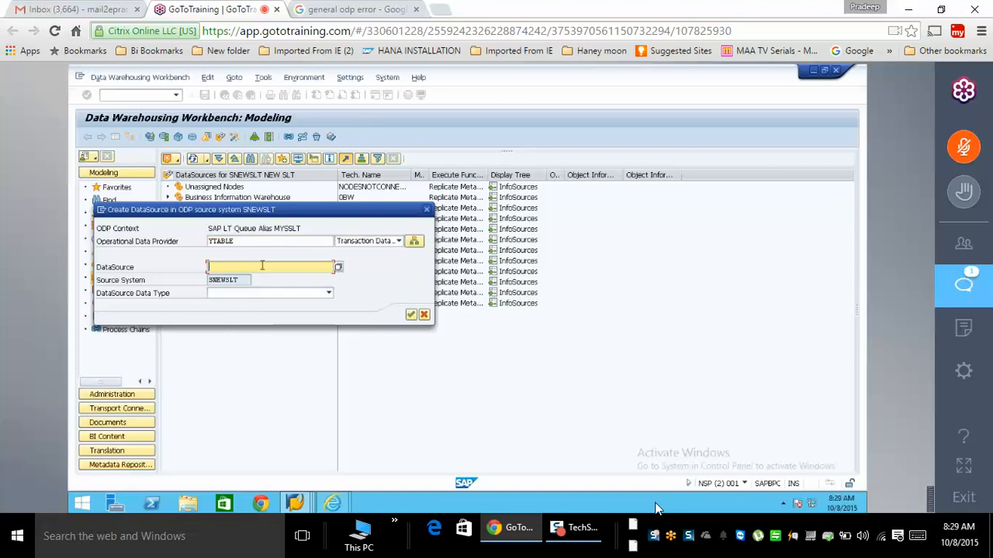
pyautogui.write('ZDS_YTAB')
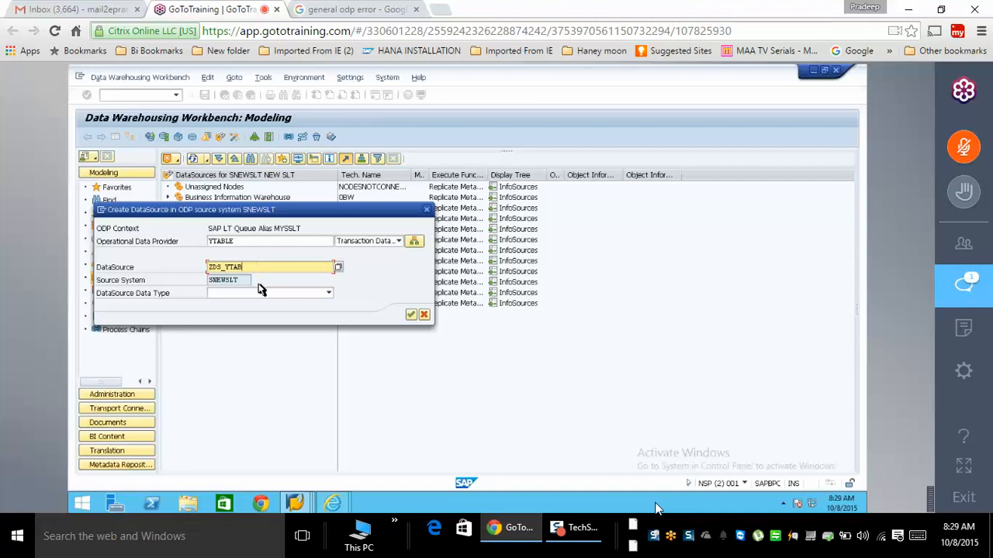
pyautogui.click(260, 292)
pyautogui.click(240, 305)
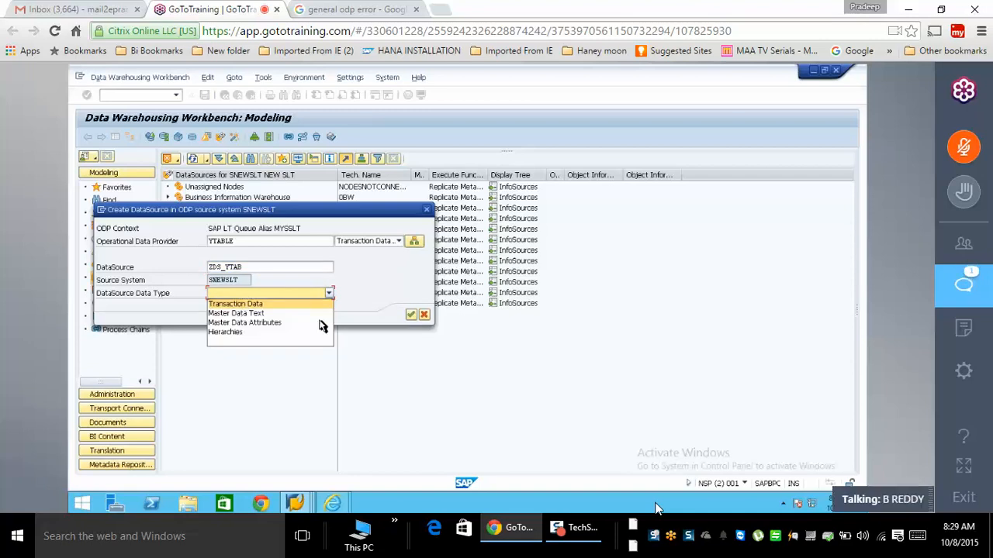
pyautogui.click(412, 315)
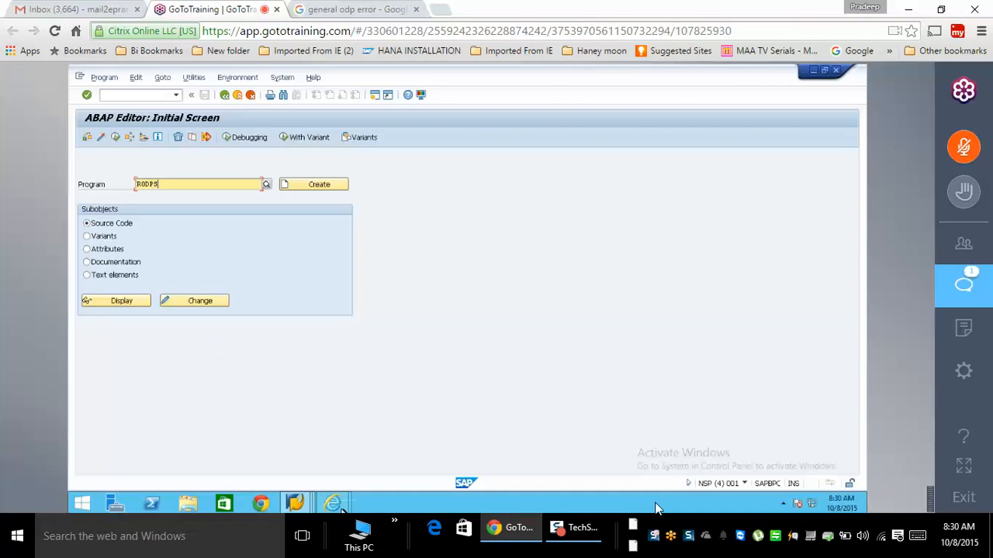
# - Switch to the RDA monitor window and run /NRSA1 to open the Workbench Modeling view
pyautogui.click(297, 504)
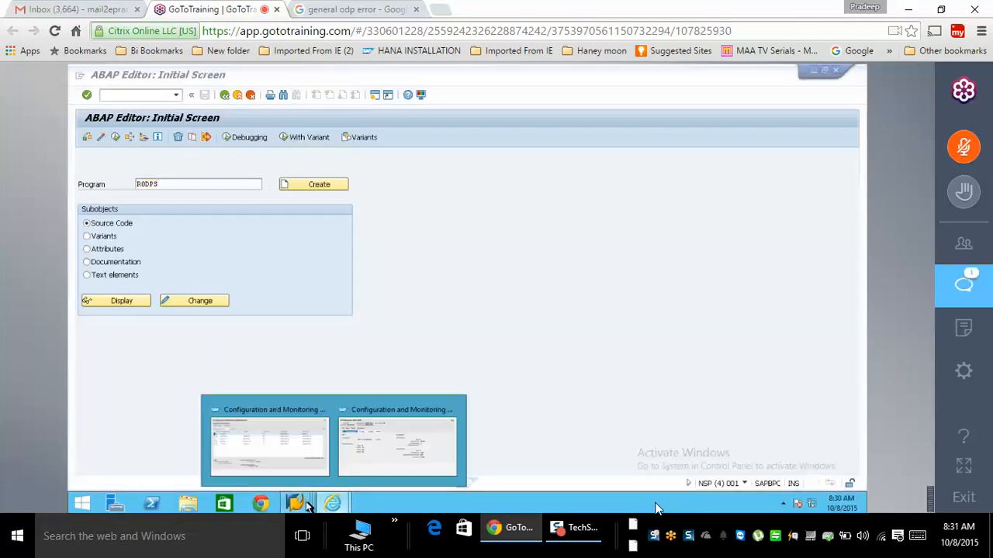
pyautogui.click(277, 454)
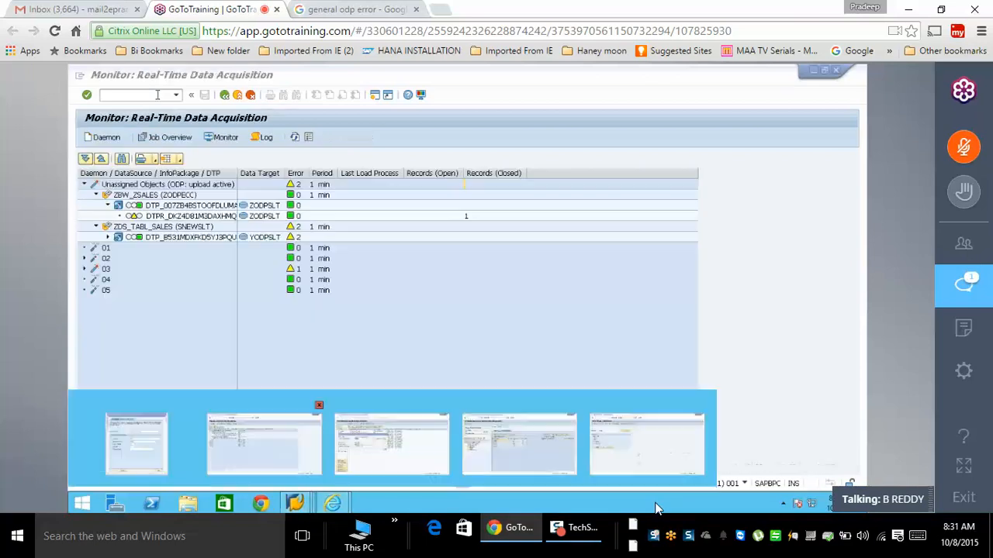
pyautogui.click(157, 95)
pyautogui.write('/NRSDA1')
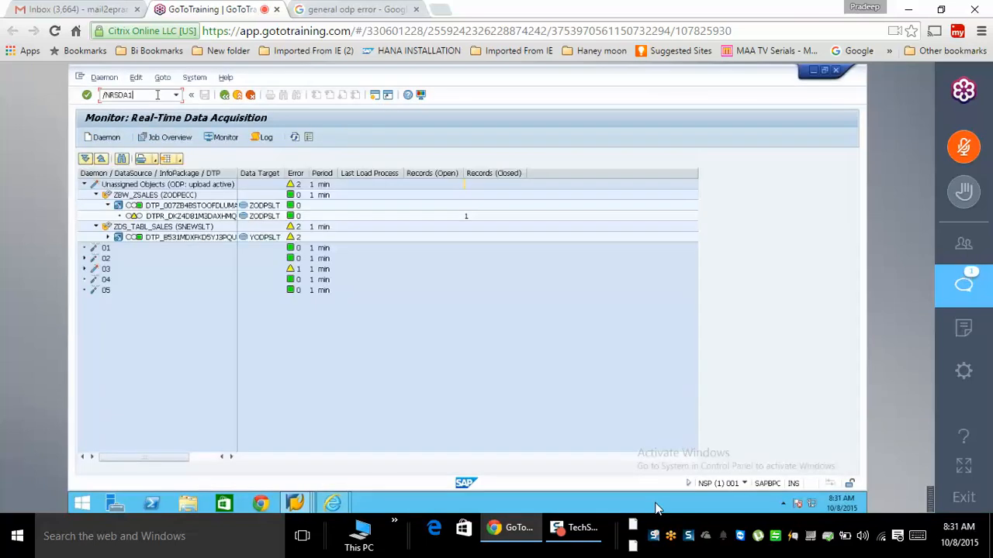
pyautogui.press('BackSpace')
pyautogui.press('BackSpace')
pyautogui.press('BackSpace')
pyautogui.write('A1')
pyautogui.press('Return')
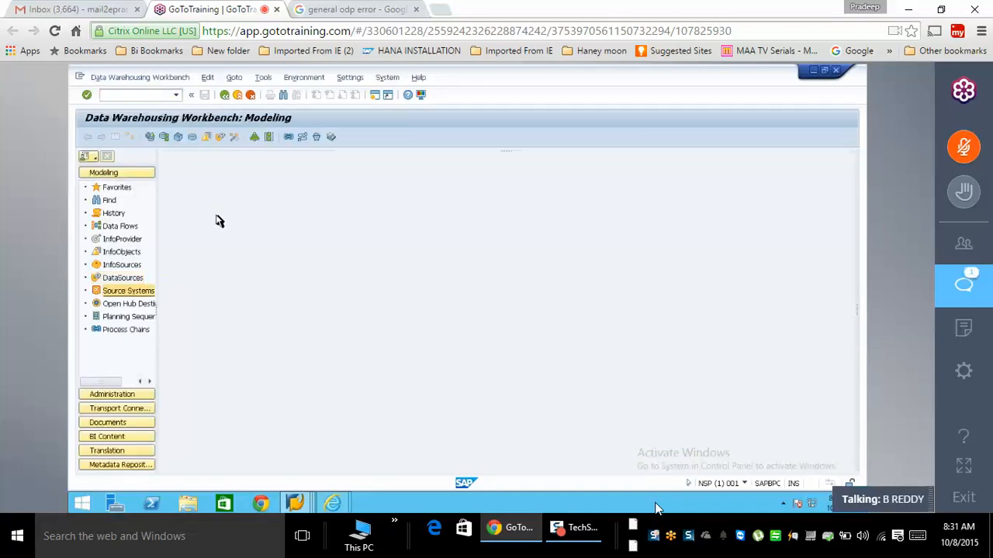
# - Show the source systems with ODP - SLT Queue expanded to reveal NEW SLT (SLT~MYSSLT)
pyautogui.click(236, 242)
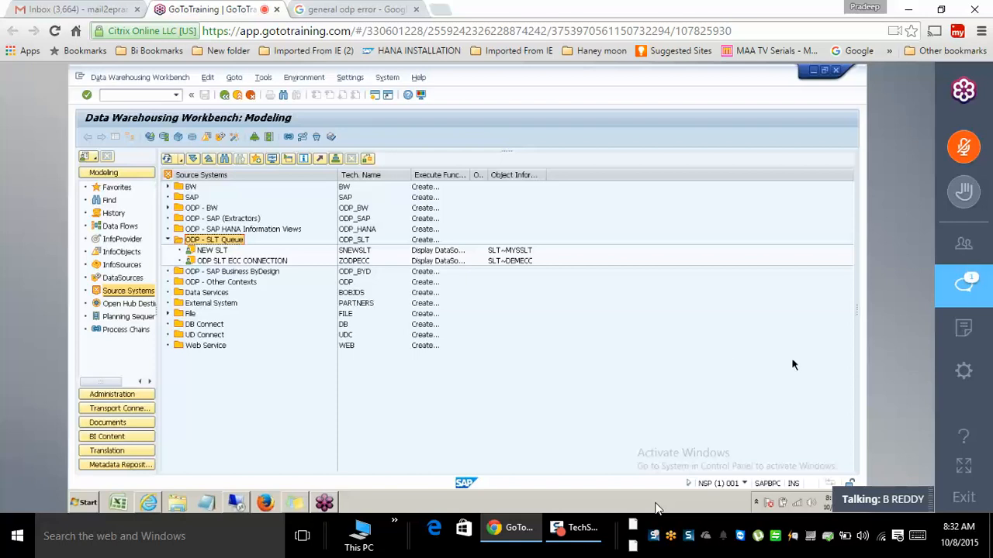
pyautogui.rightClick(749, 369)
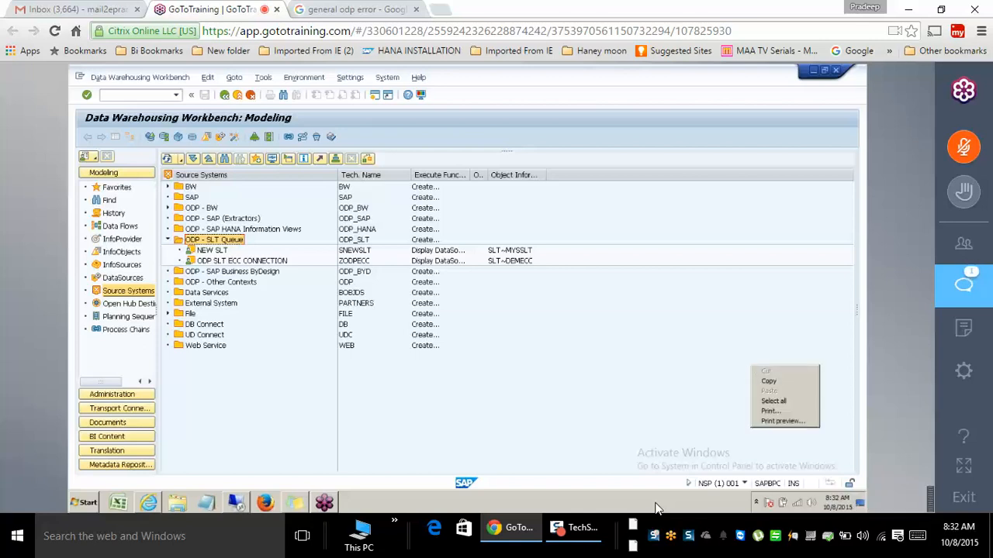
pyautogui.click(714, 380)
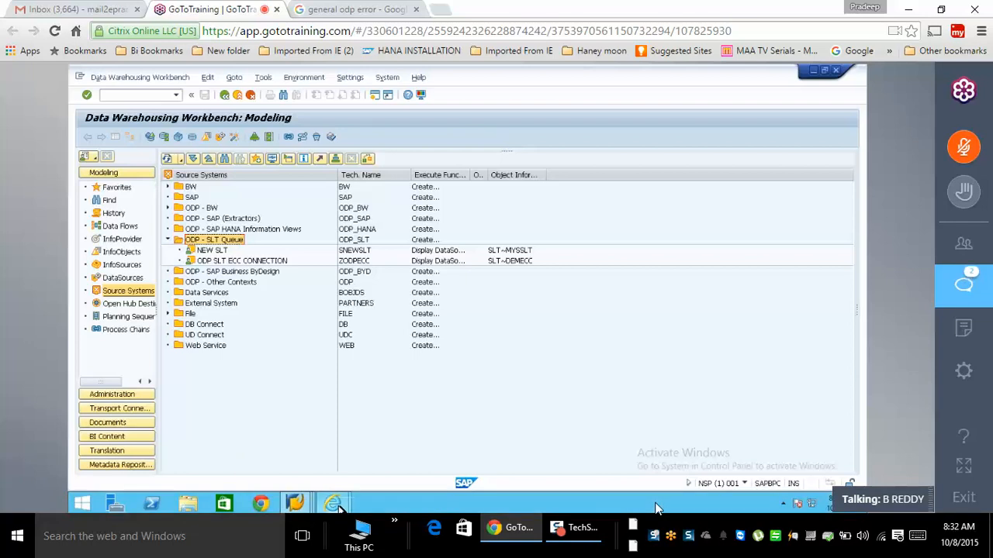
# - Log on to the EHP7 system from SAP Logon with the user name and password
pyautogui.click(339, 506)
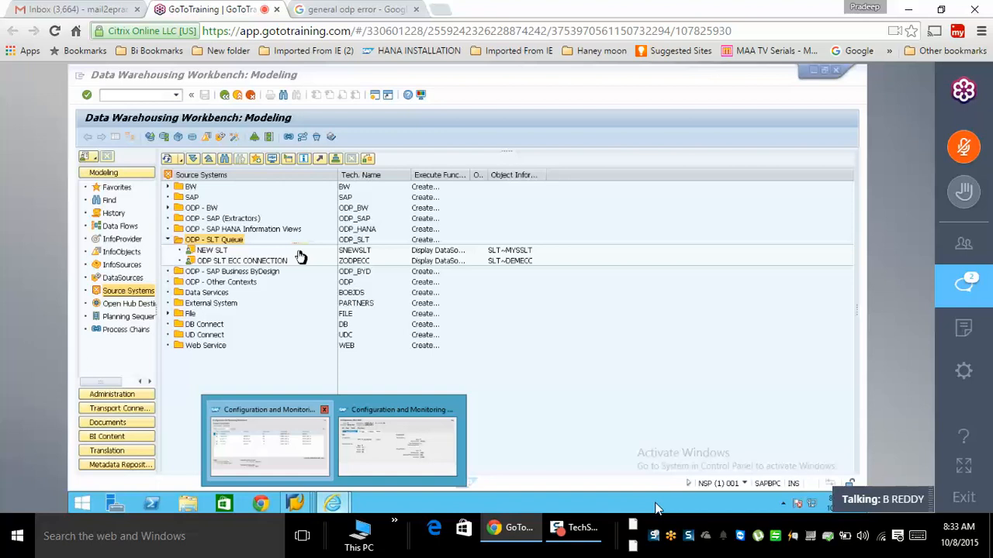
pyautogui.click(269, 442)
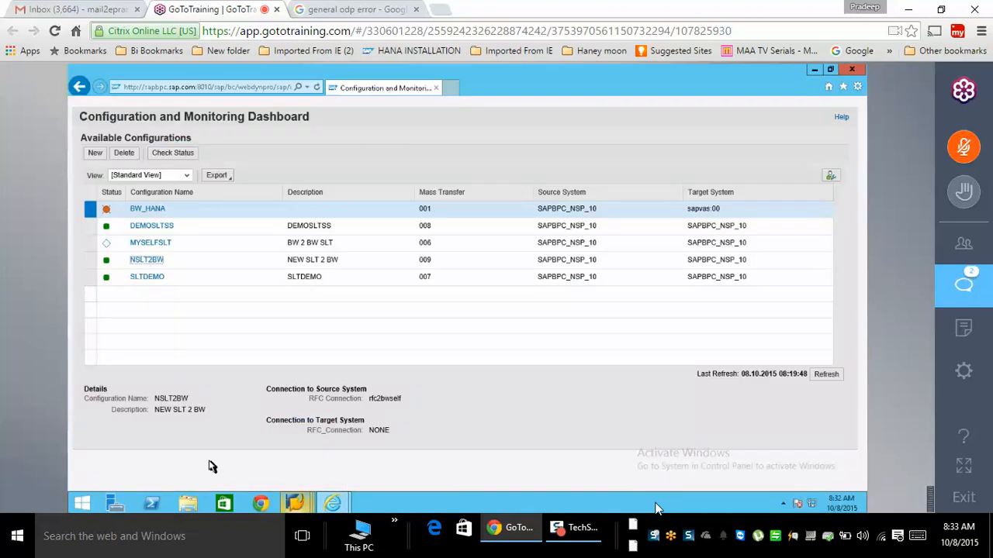
pyautogui.click(295, 503)
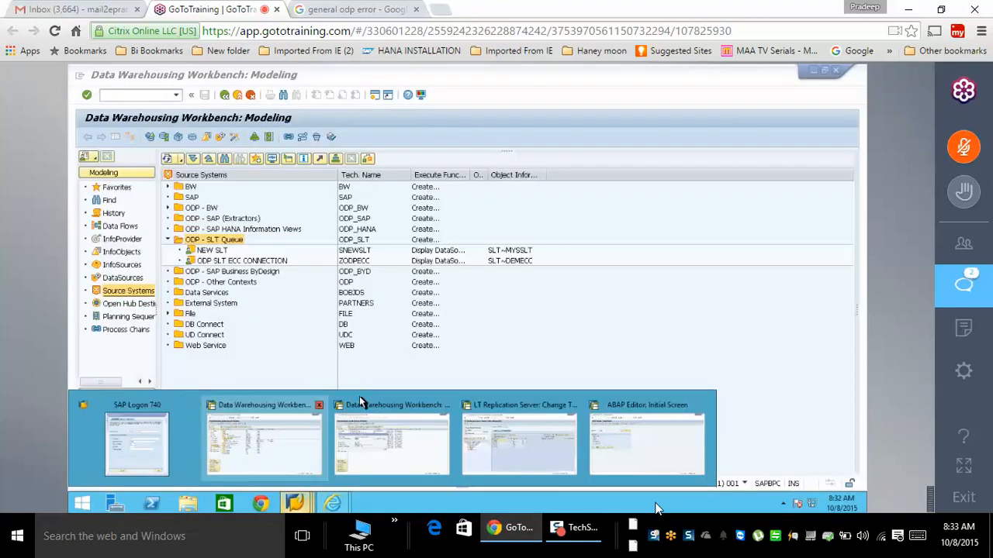
pyautogui.click(137, 442)
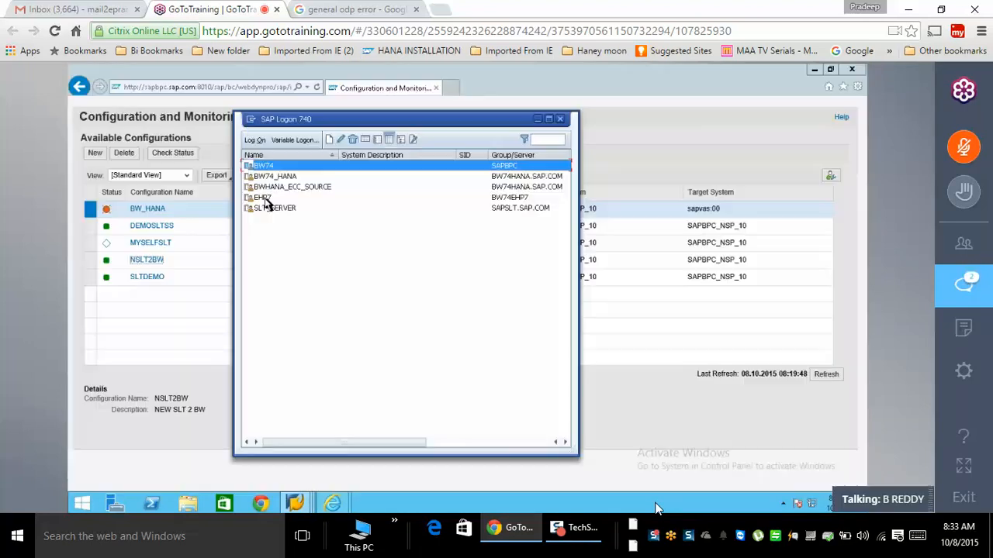
pyautogui.click(265, 199)
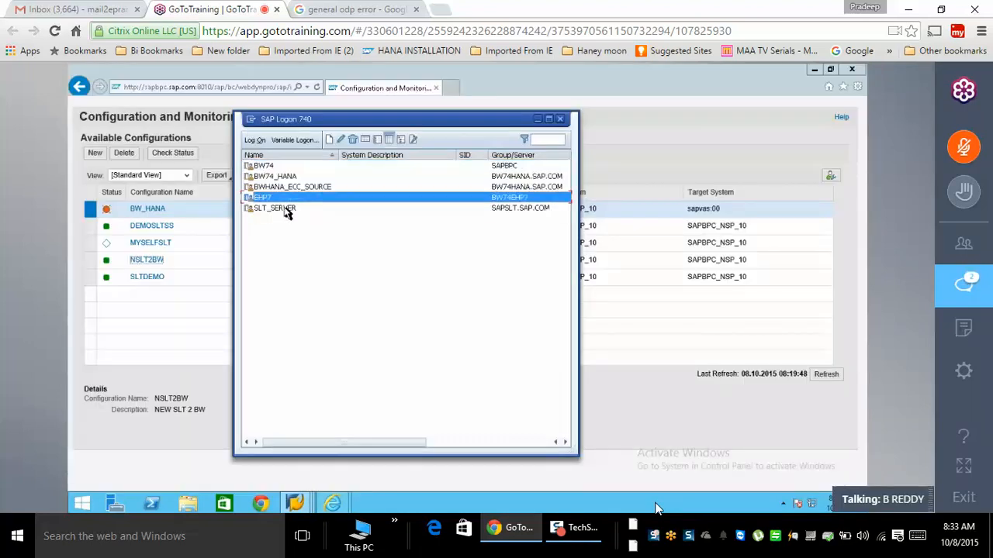
pyautogui.click(256, 145)
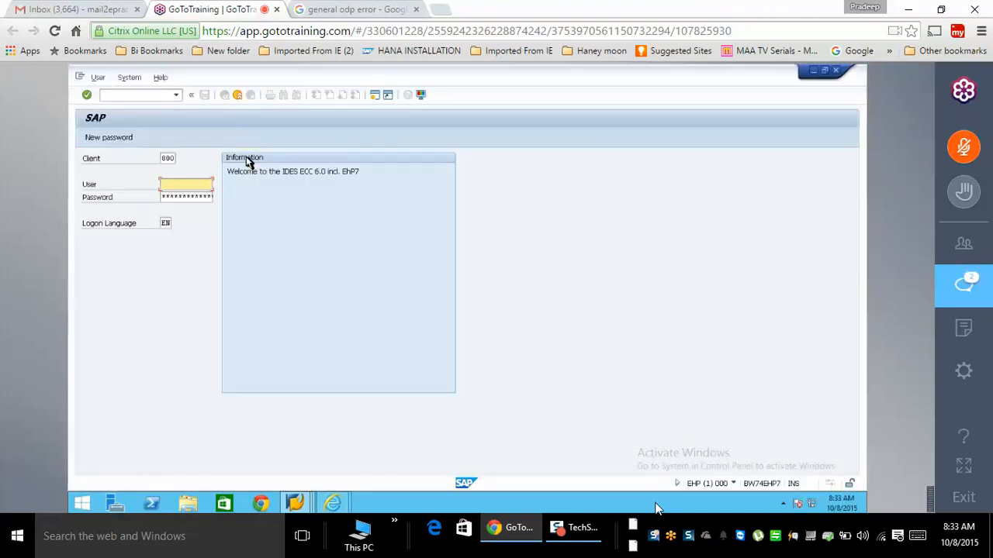
pyautogui.write('best')
pyautogui.press('Tab')
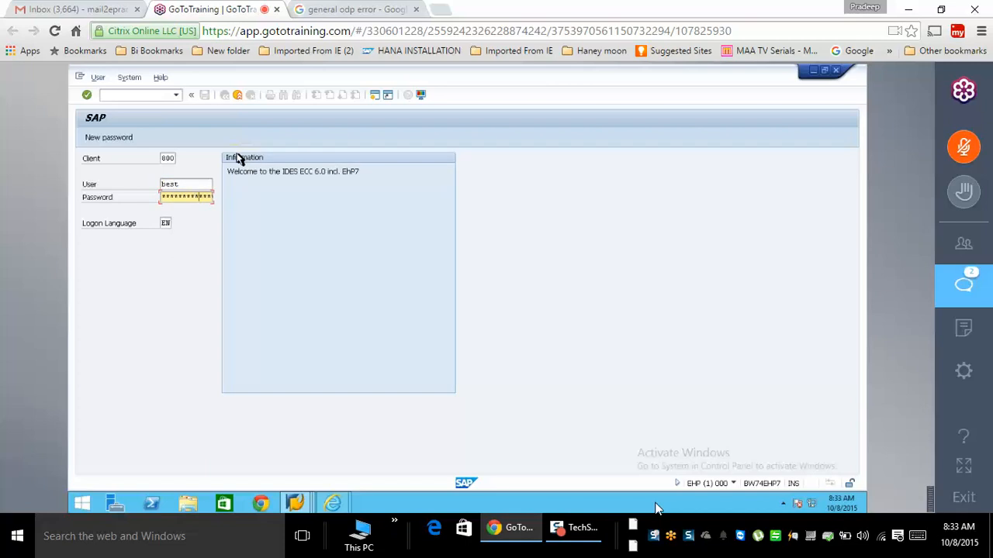
pyautogui.press('Return')
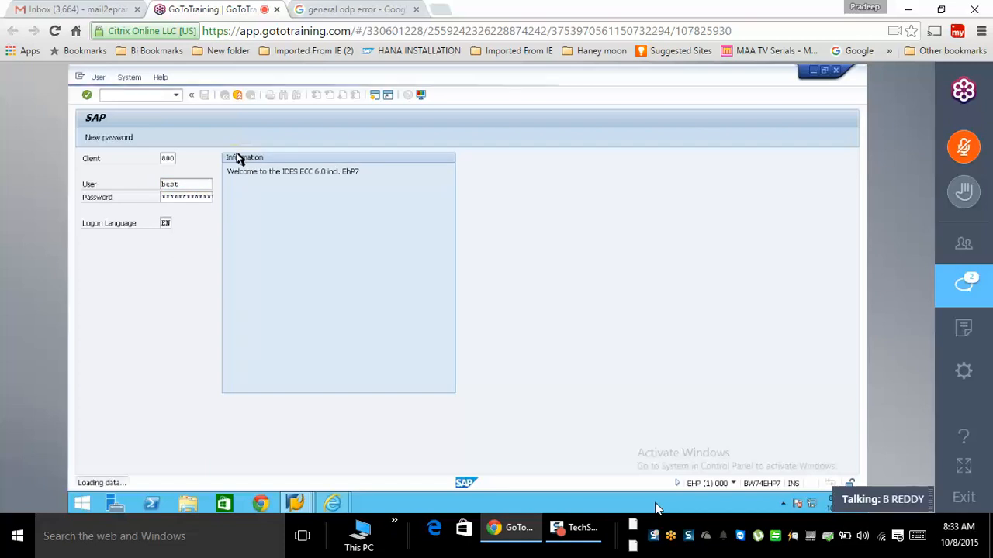
# - Run ltr on EHP7 and check the locked transaction in SM01
pyautogui.write('lt')
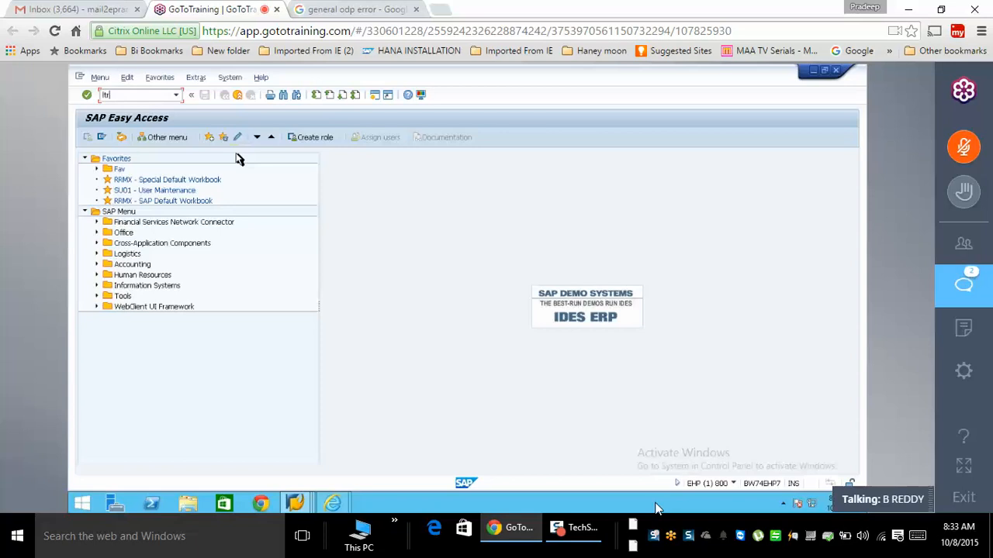
pyautogui.write('r')
pyautogui.press('Return')
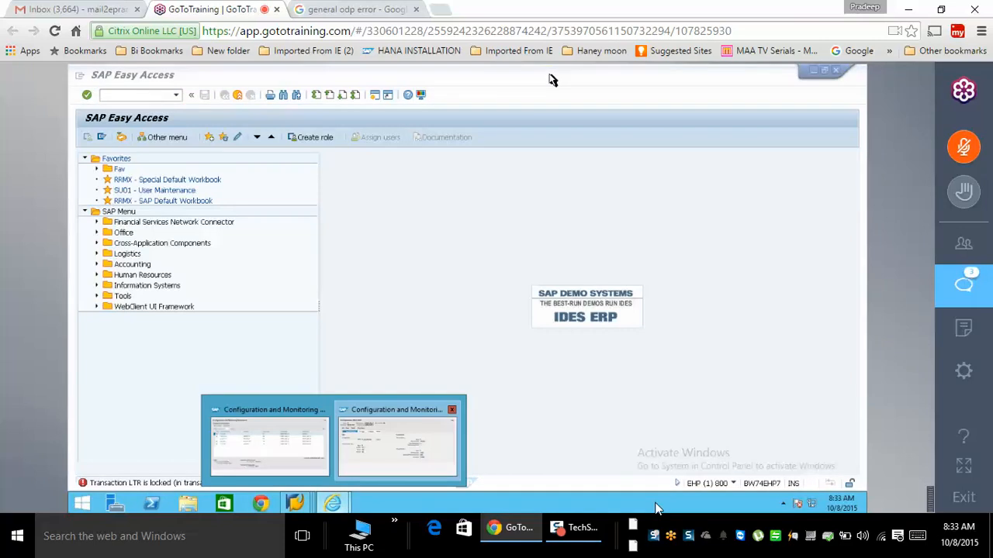
pyautogui.click(815, 69)
pyautogui.click(133, 95)
pyautogui.write('sm01')
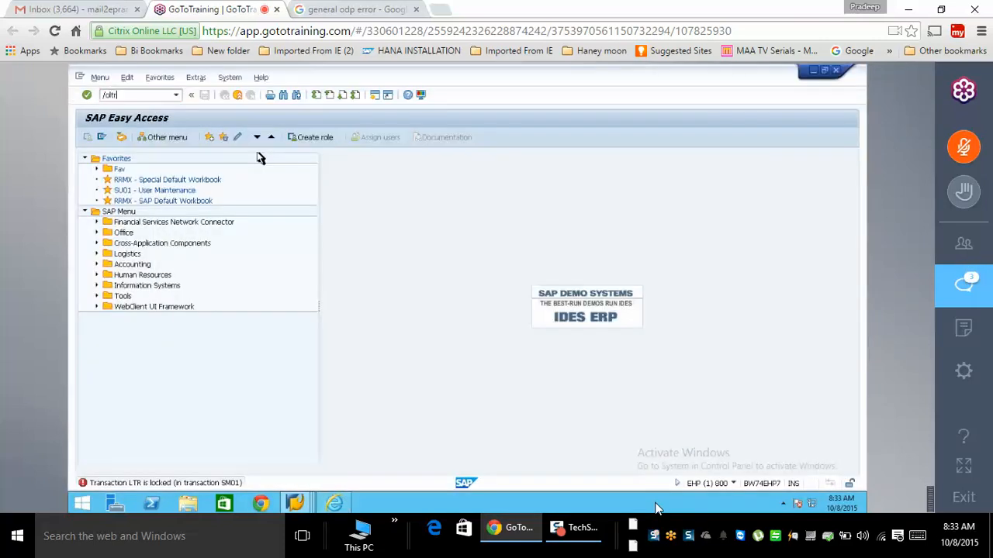
pyautogui.press('Return')
# - Log on to the SLT_SERVER system with the user name and password
pyautogui.click(296, 502)
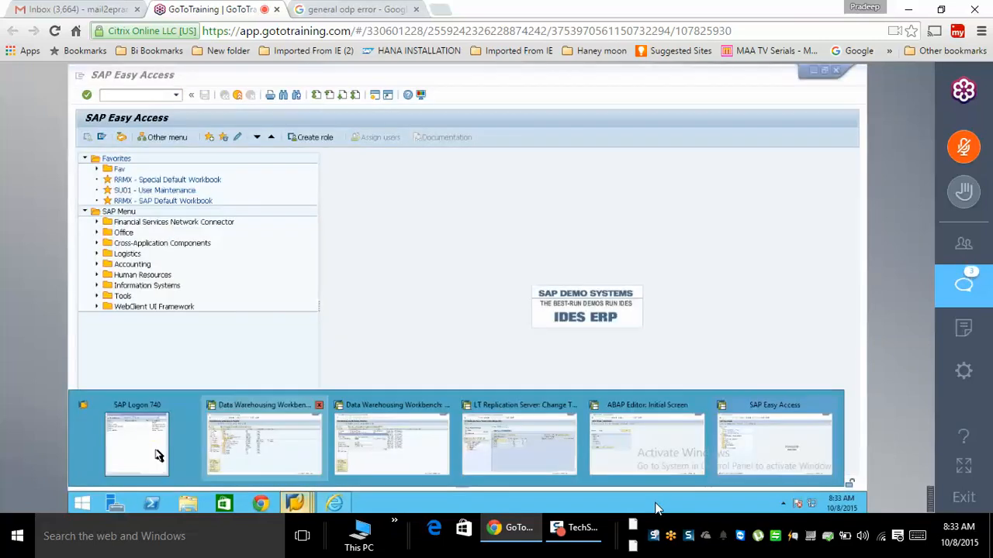
pyautogui.click(155, 455)
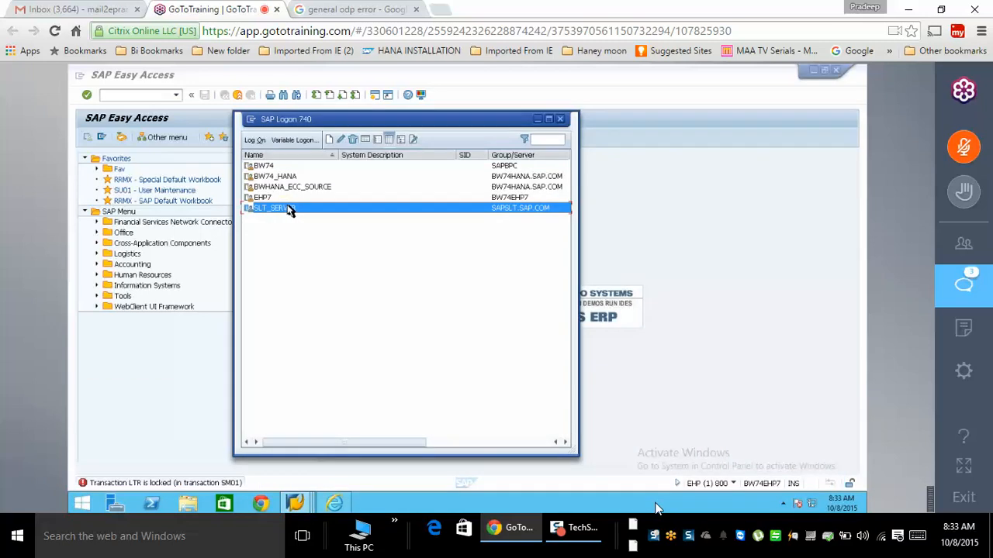
pyautogui.doubleClick(289, 207)
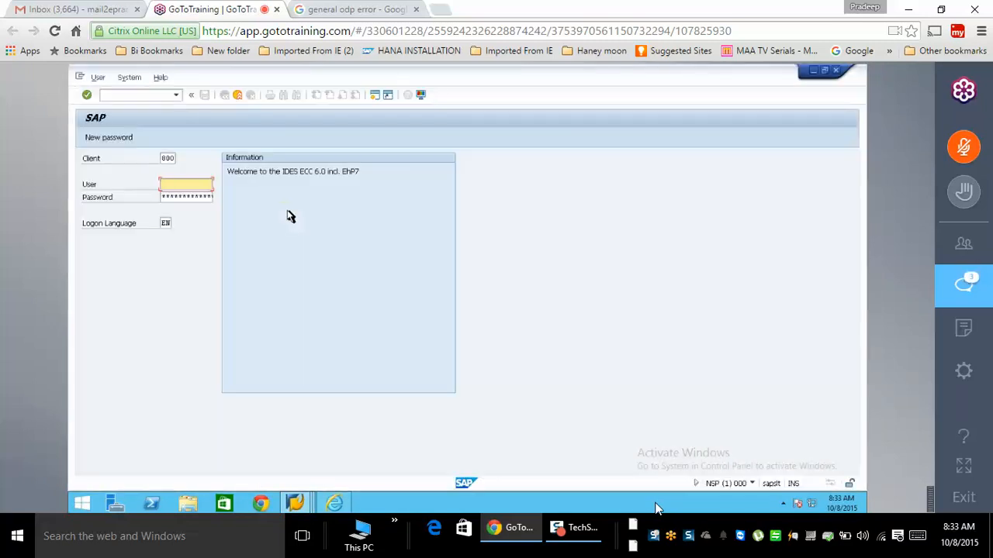
pyautogui.write('best')
pyautogui.press('Tab')
pyautogui.write('*****')
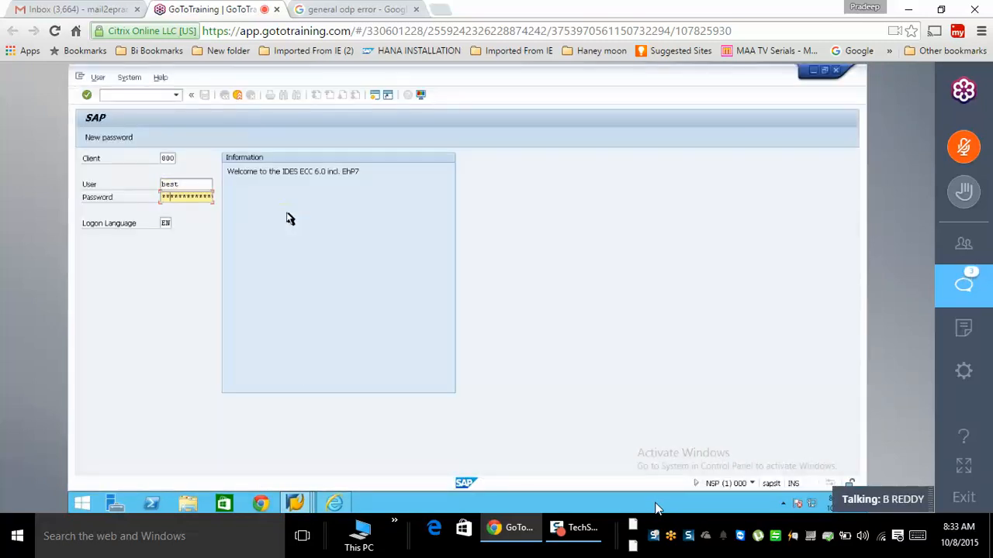
pyautogui.write('***')
pyautogui.press('Return')
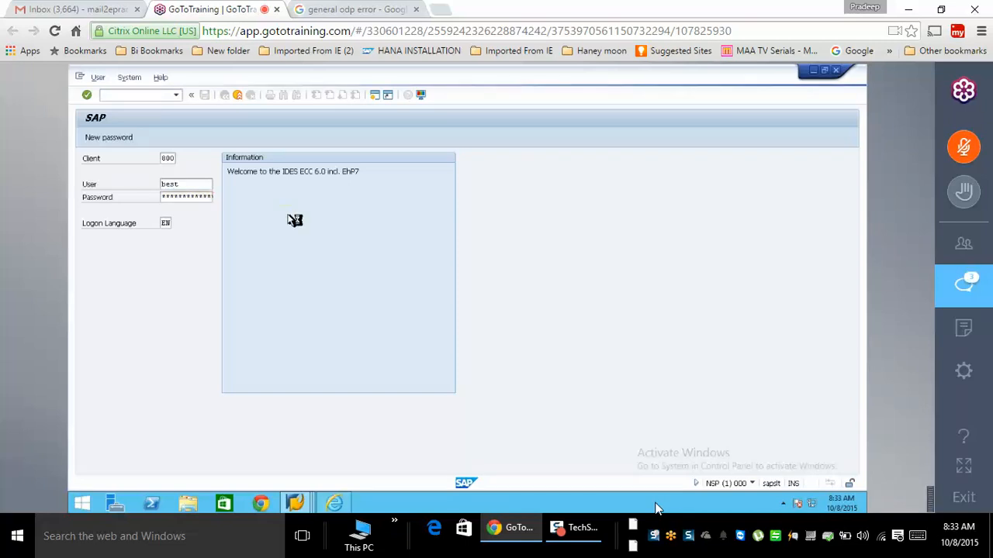
# - Run ltr on SLT_SERVER to launch the LT Work Center browser logon
pyautogui.write('lt')
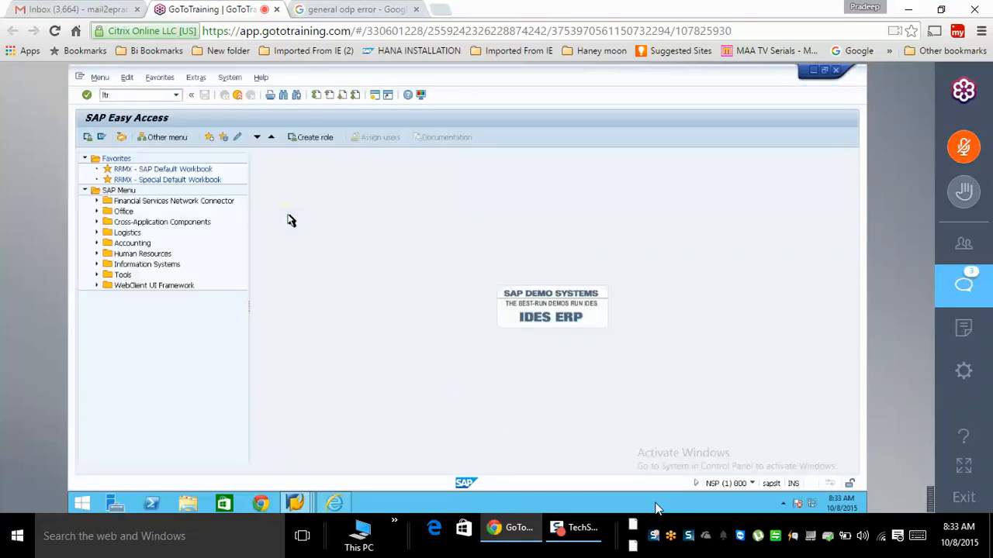
pyautogui.write('r')
pyautogui.press('Return')
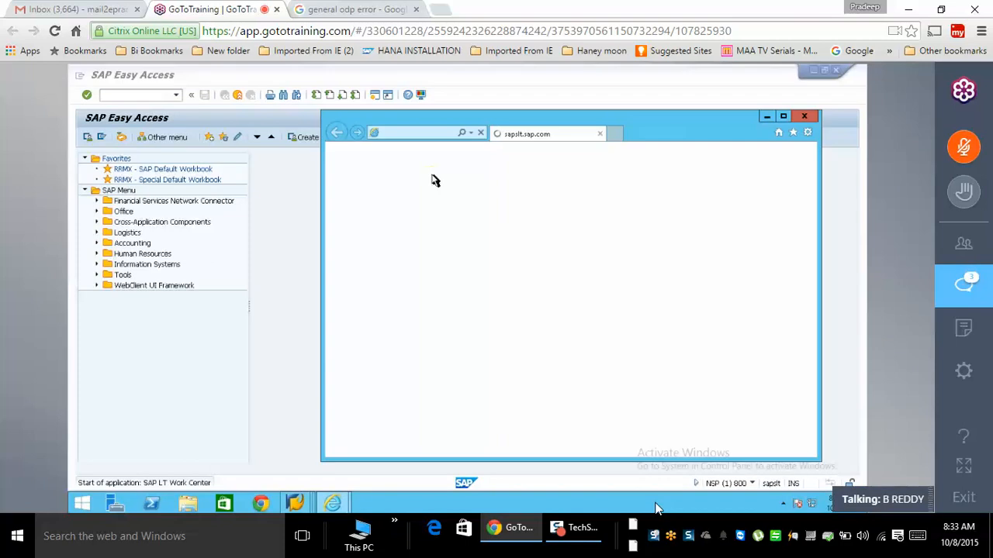
pyautogui.moveTo(432, 127); pyautogui.dragTo(297, 126)
# - Sign in on the NetWeaver web logon page with the user name and password
pyautogui.click(522, 334)
pyautogui.write('best')
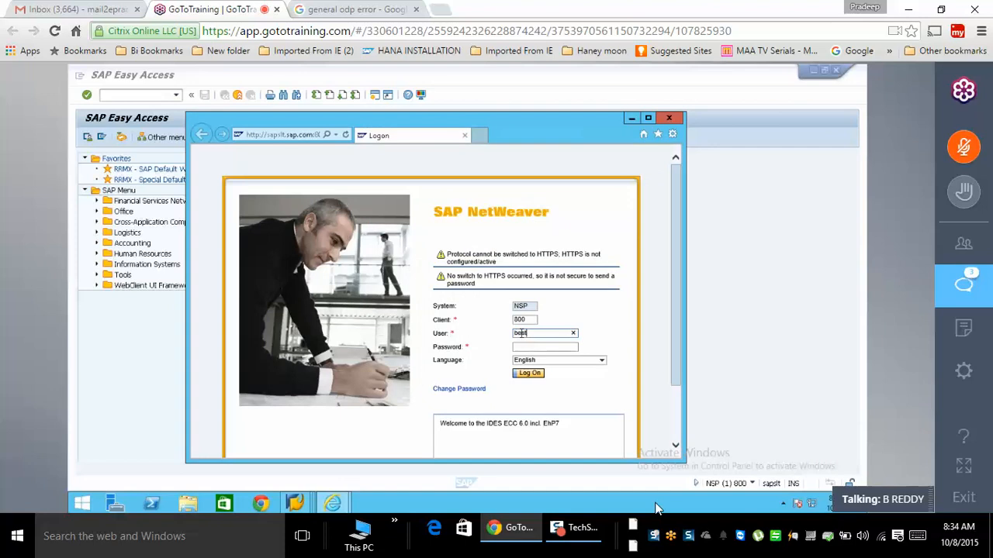
pyautogui.write('••••••••••')
pyautogui.press('Return')
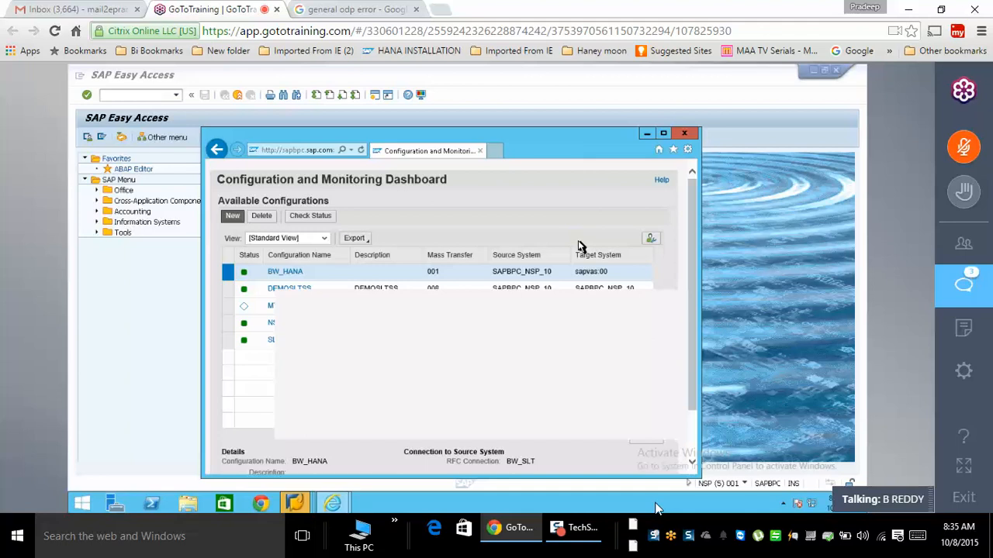
# - Create a new configuration named 'zxvc' with description 'fgrjhfhr' and advance to the source step
pyautogui.click(255, 230)
pyautogui.write('zxvc')
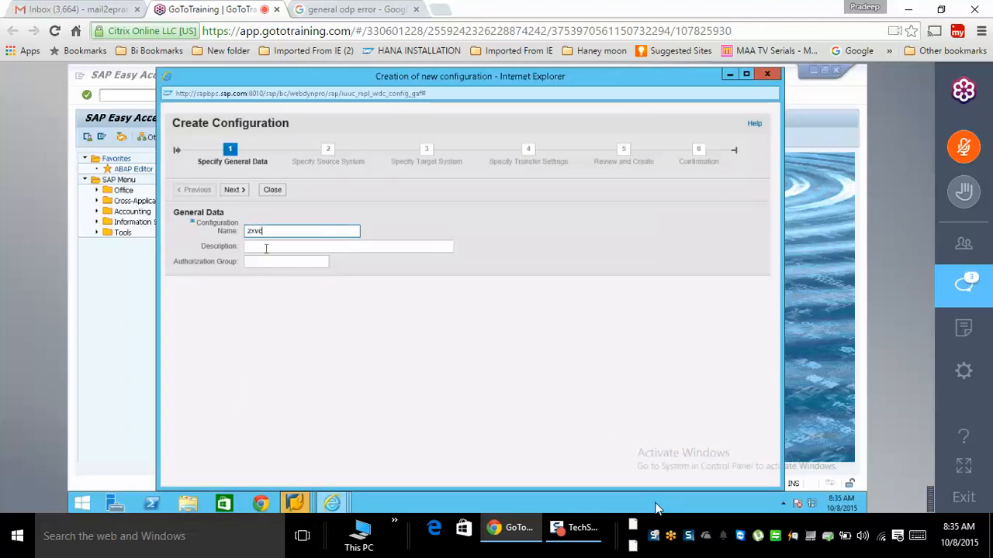
pyautogui.click(266, 248)
pyautogui.write('fgrjhfhr')
pyautogui.click(235, 192)
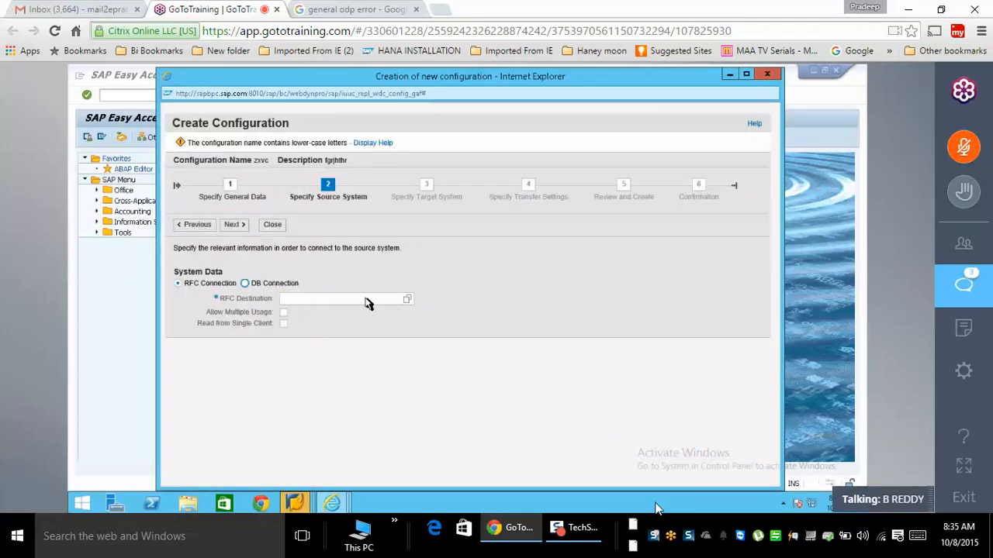
# - Choose a DB connection source with MSSQL as the database system and start the schema name
pyautogui.click(245, 284)
pyautogui.click(373, 280)
pyautogui.click(315, 328)
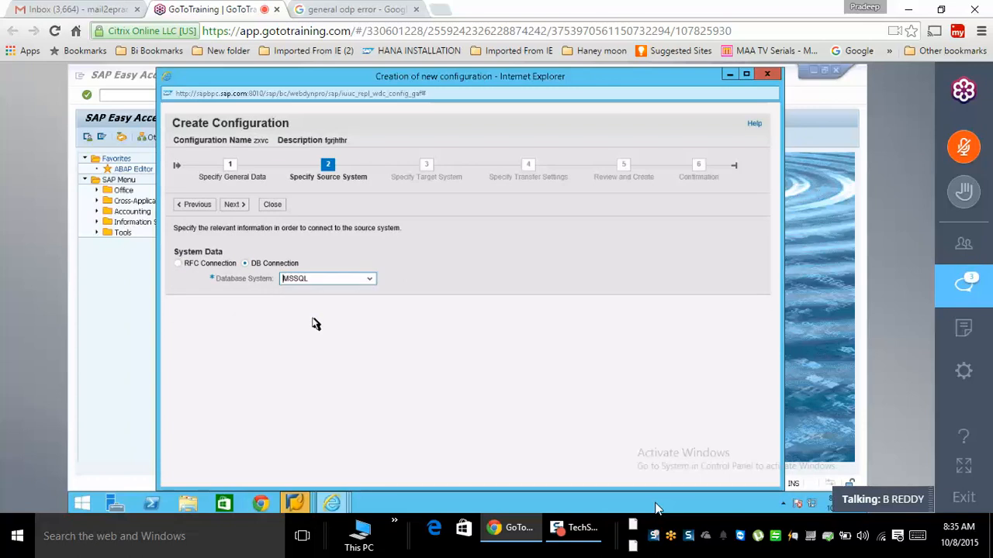
pyautogui.click(314, 309)
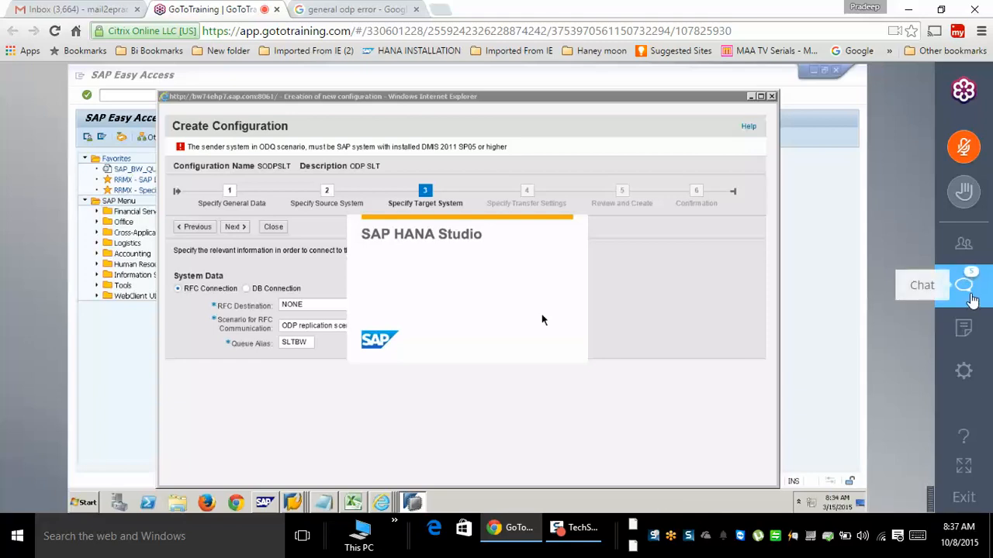
# - Open the GoToTraining session chat beside the shared SODPSLT Create Configuration wizard
pyautogui.click(964, 285)
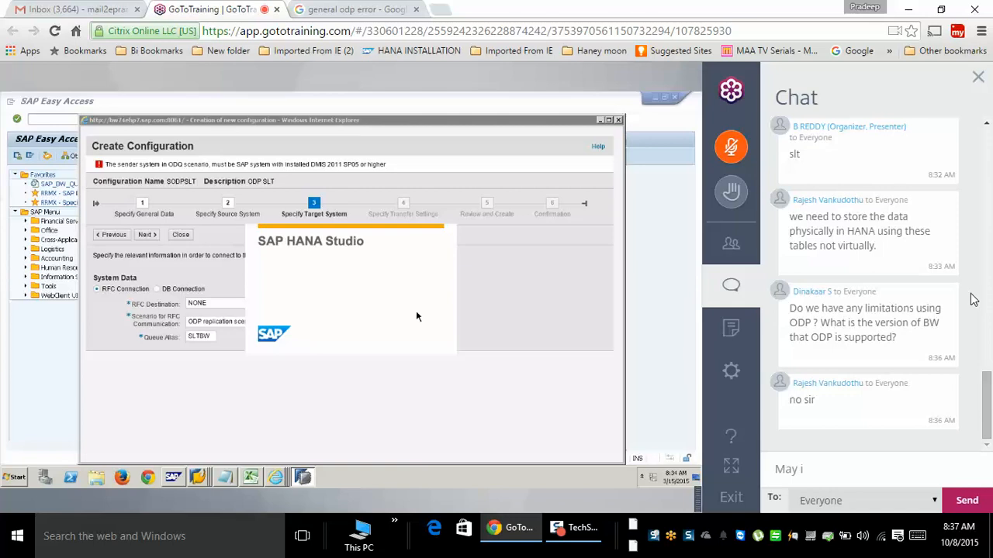
# - Scroll up through earlier attendee questions in the chat, then close the chat panel
pyautogui.click(986, 124)
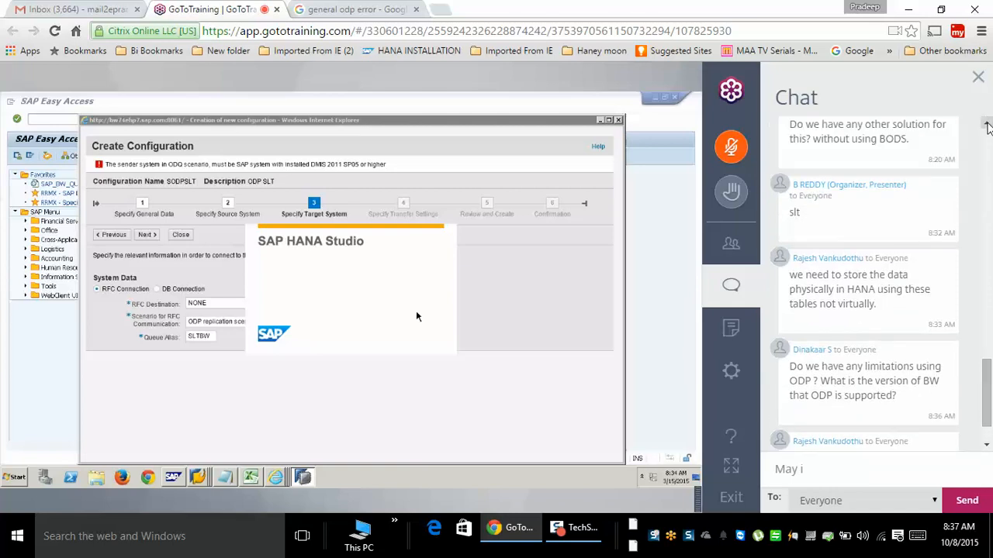
pyautogui.click(987, 124)
pyautogui.click(987, 124)
pyautogui.click(987, 124)
pyautogui.click(986, 124)
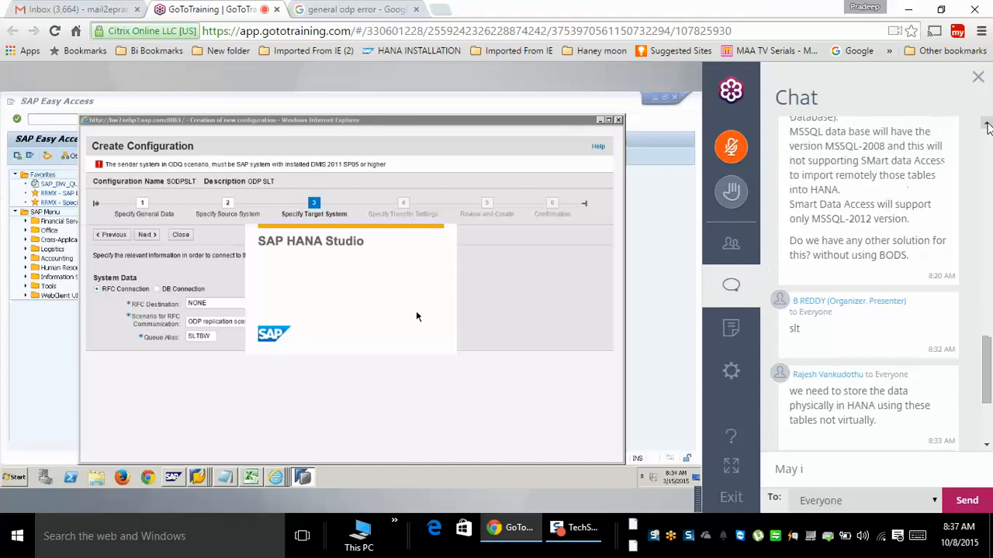
pyautogui.click(987, 124)
pyautogui.click(986, 125)
pyautogui.click(987, 124)
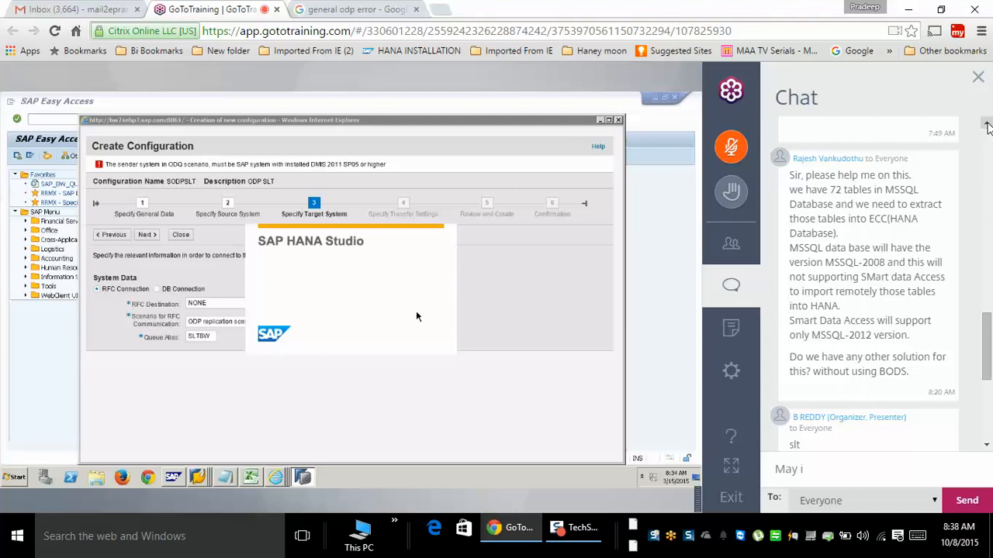
pyautogui.click(737, 295)
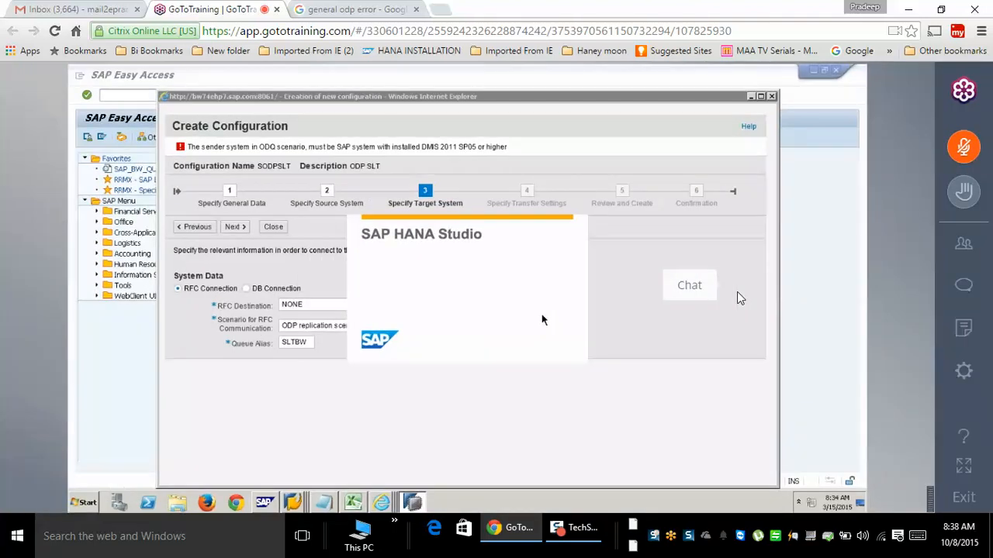